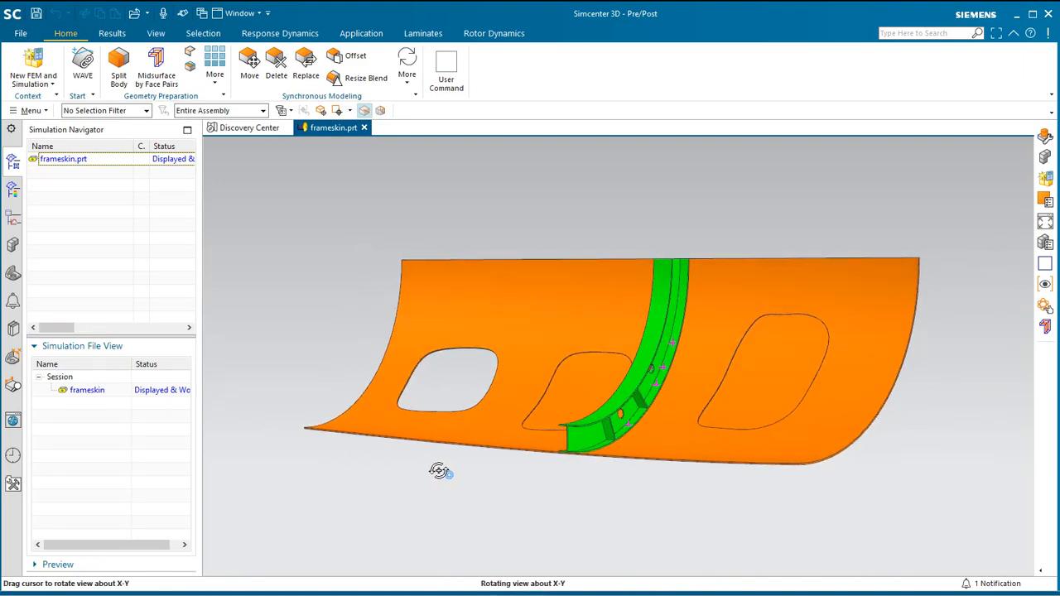
Create a FEM and simulation for frameskin with an idealized part, Simcenter Nastran structural solver, and a SOL 101 Linear Statics solution.
{"action": "scroll", "coordinate": [602, 389], "scroll_direction": "up", "scroll_amount": 6}
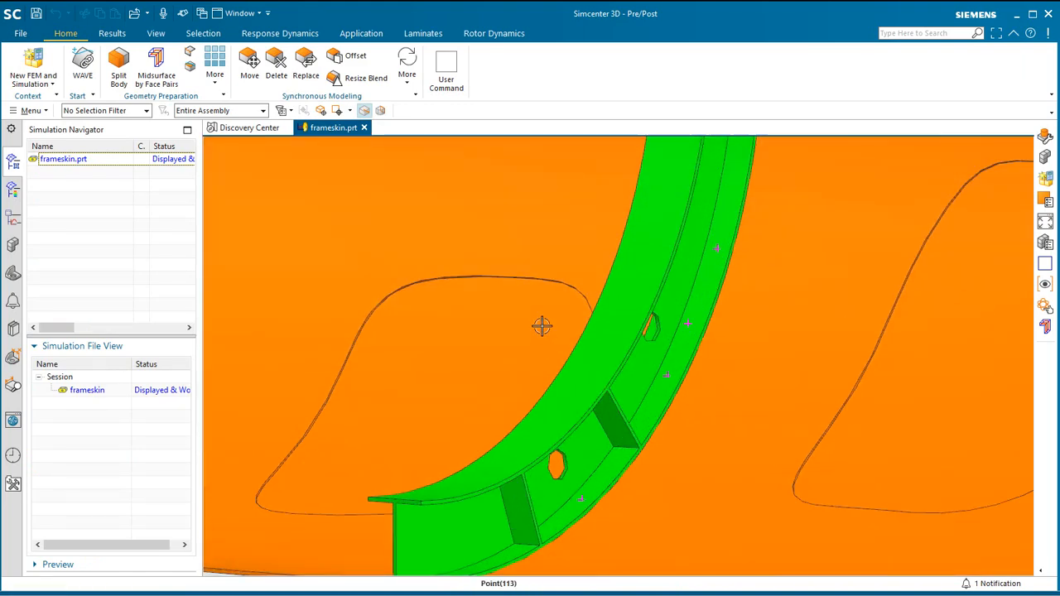
{"action": "middle_click_drag", "start_coordinate": [541, 326], "coordinate": [583, 497]}
{"action": "scroll", "coordinate": [584, 497], "scroll_direction": "down", "scroll_amount": 6}
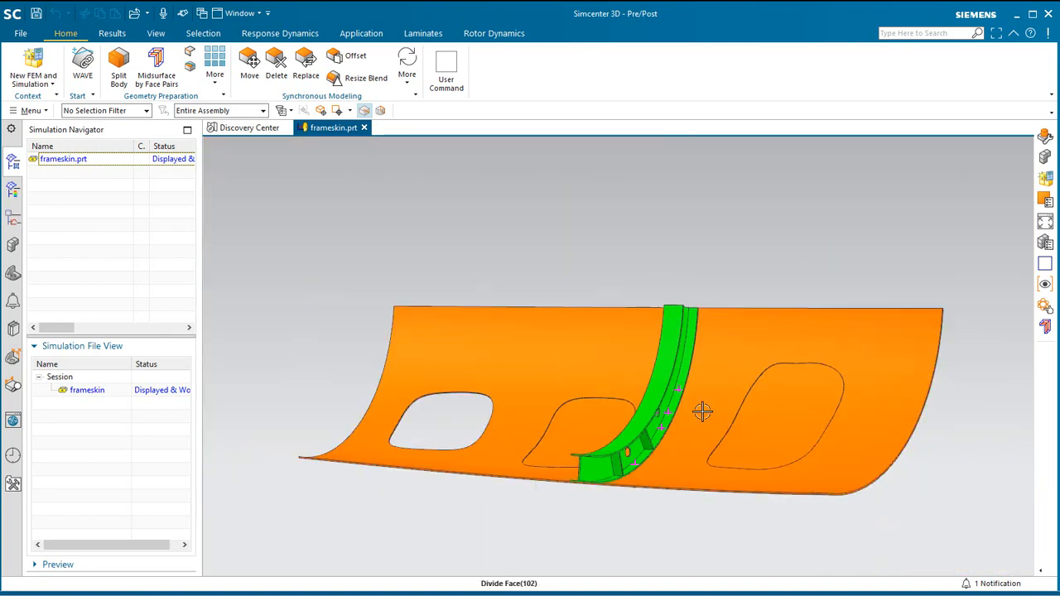
{"action": "left_click", "coordinate": [34, 63]}
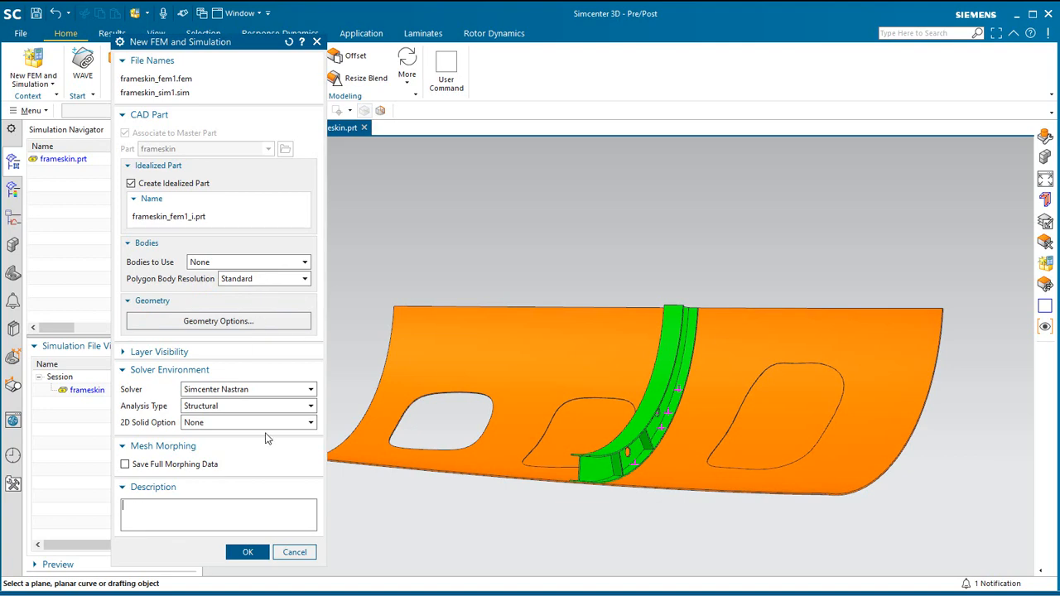
{"action": "left_click", "coordinate": [253, 557]}
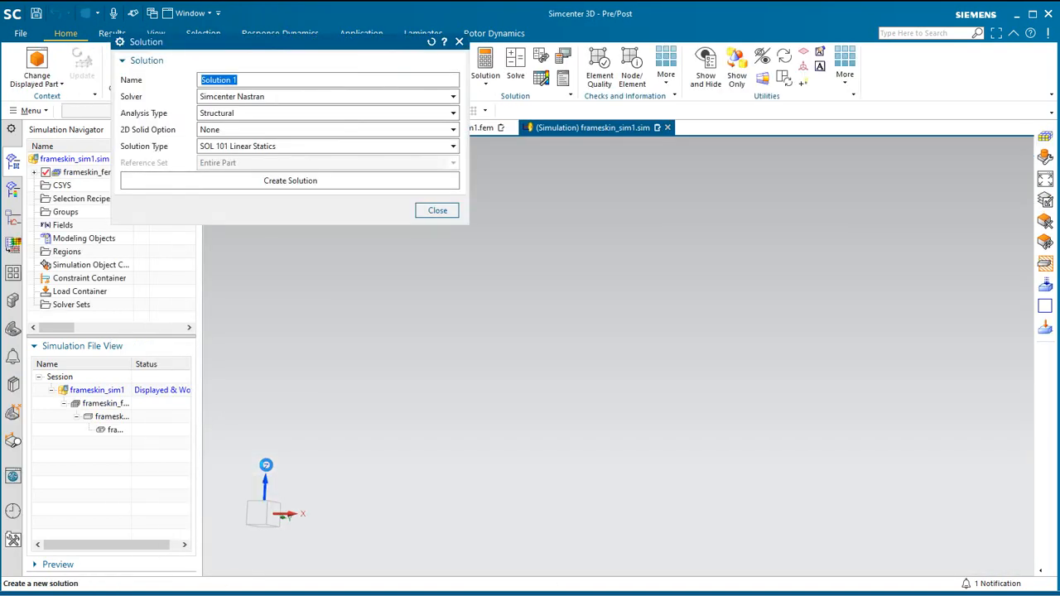
{"action": "left_click", "coordinate": [291, 182]}
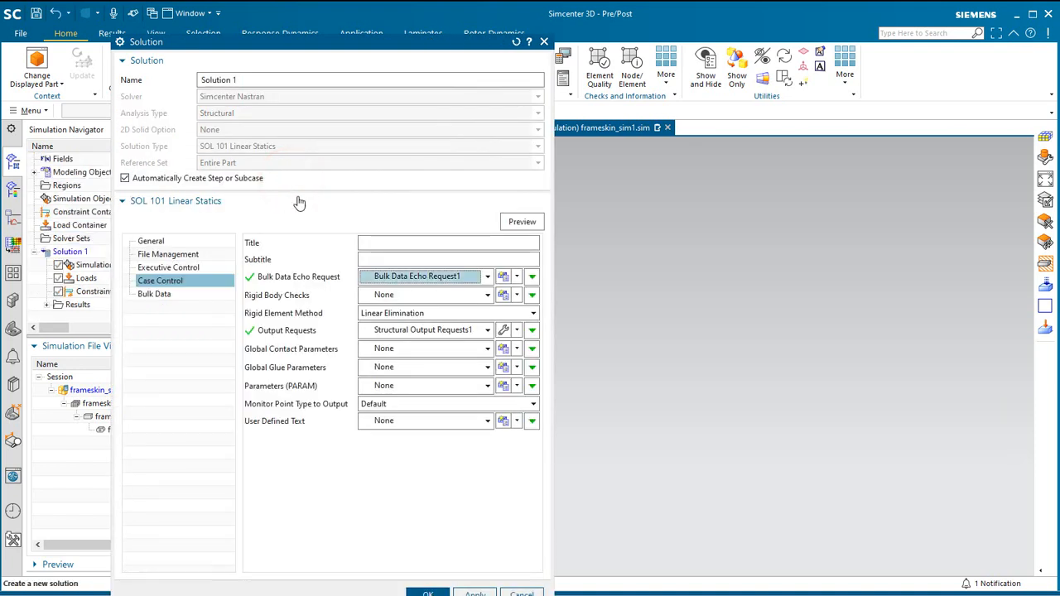
{"action": "left_click", "coordinate": [426, 593]}
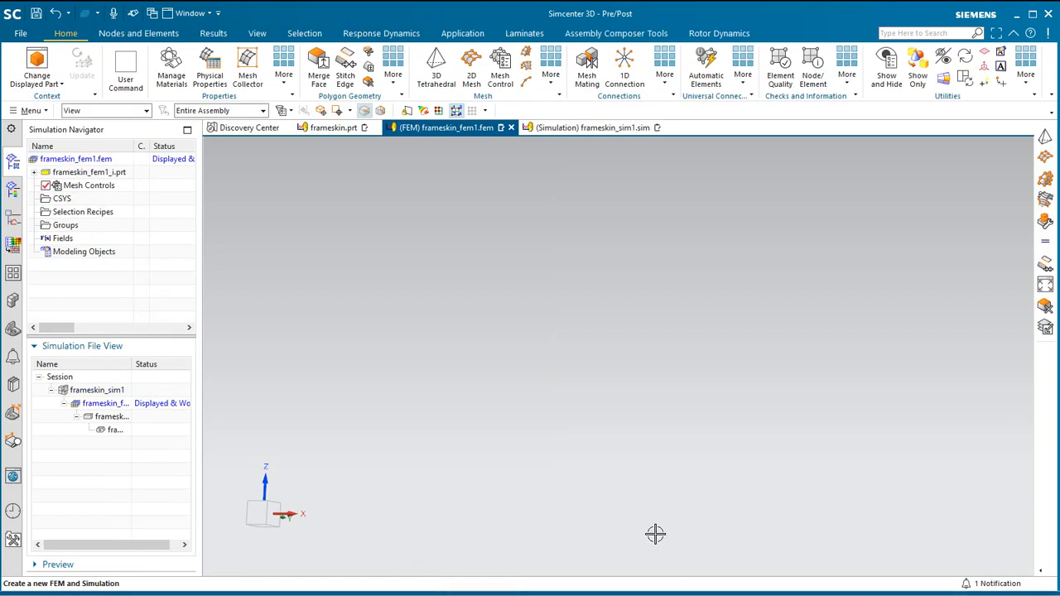
Widen the simulation file tree and make the idealized part frameskin_fem1_i the displayed part, dismissing the idealized part warning.
{"action": "left_click", "coordinate": [200, 454]}
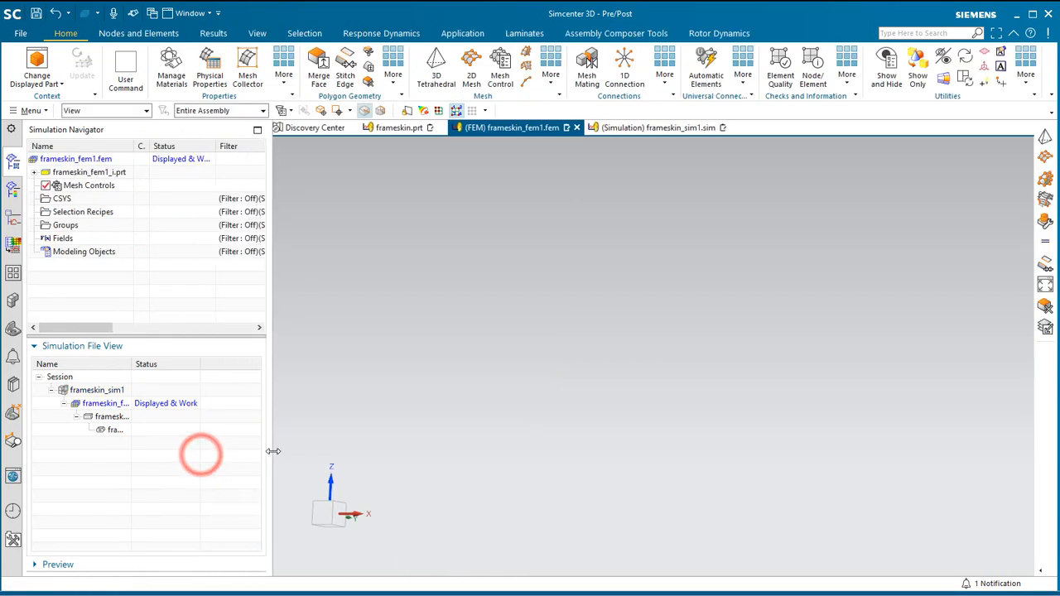
{"action": "left_click_drag", "start_coordinate": [132, 364], "coordinate": [158, 364]}
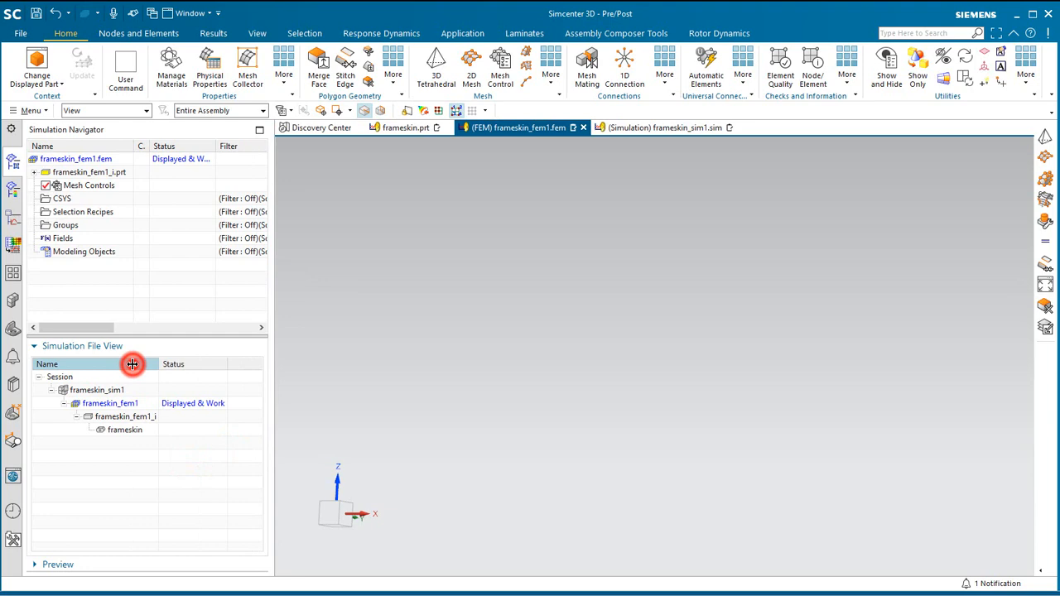
{"action": "double_click", "coordinate": [140, 415]}
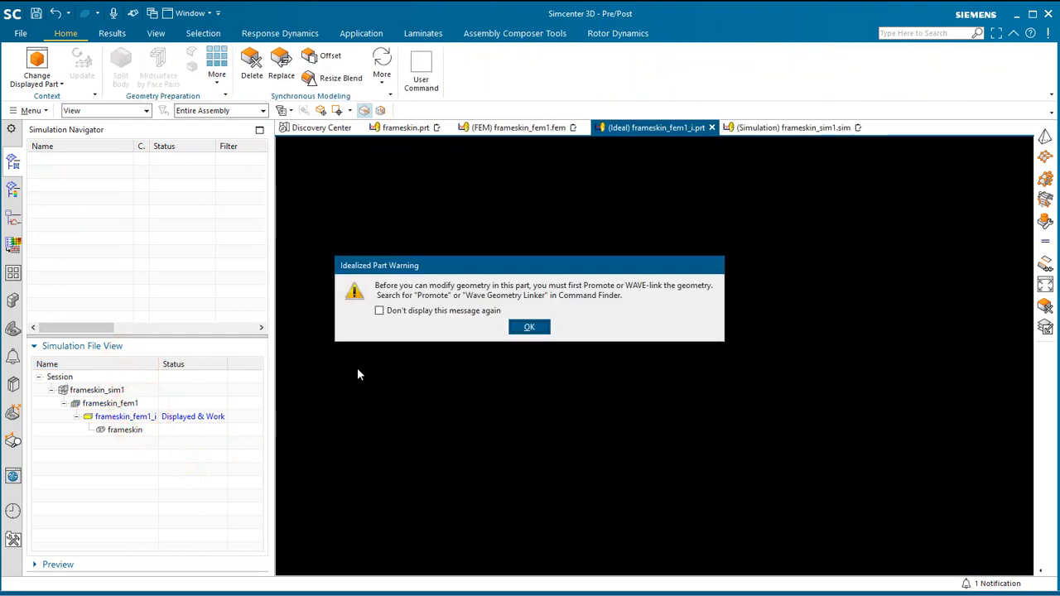
{"action": "left_click", "coordinate": [524, 328]}
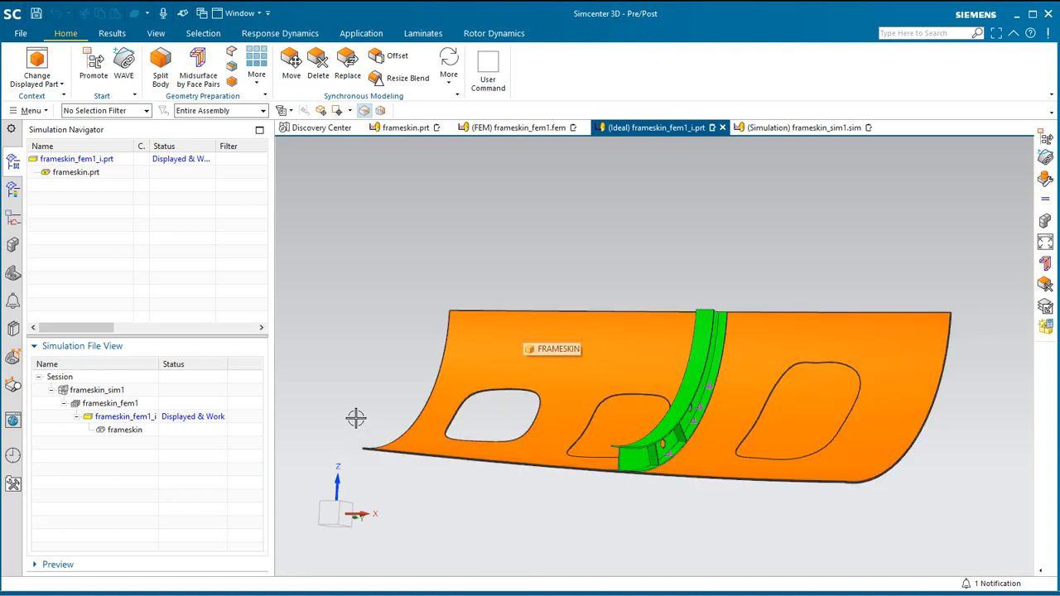
Check that layer 55 is the work layer and WAVE-link the curved frame's solid body into the idealized part.
{"action": "scroll", "coordinate": [362, 261], "scroll_direction": "up", "scroll_amount": 1}
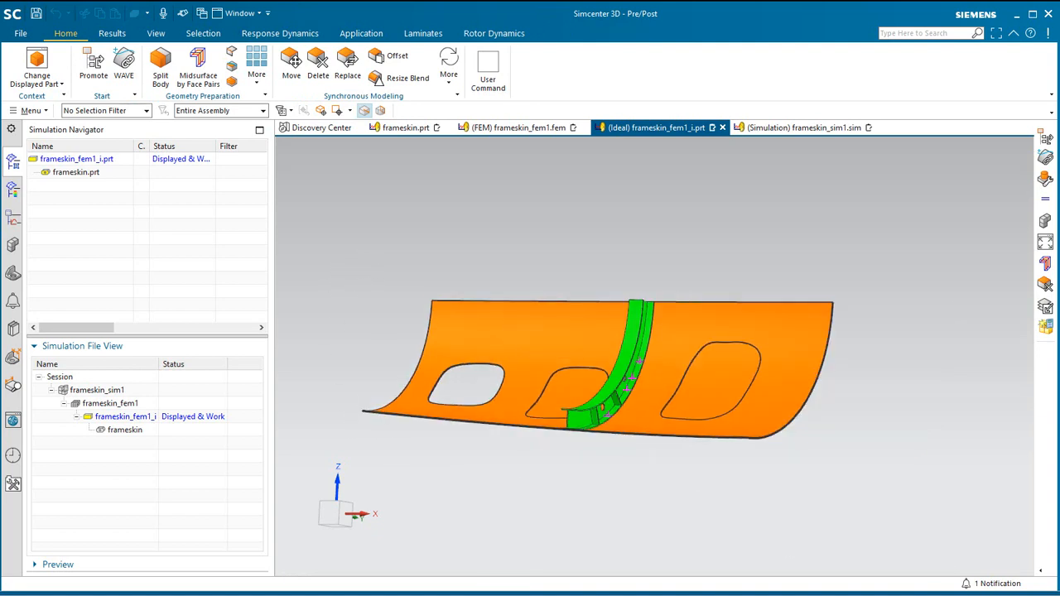
{"action": "left_click", "coordinate": [31, 111]}
{"action": "left_click", "coordinate": [55, 189]}
{"action": "left_click", "coordinate": [137, 190]}
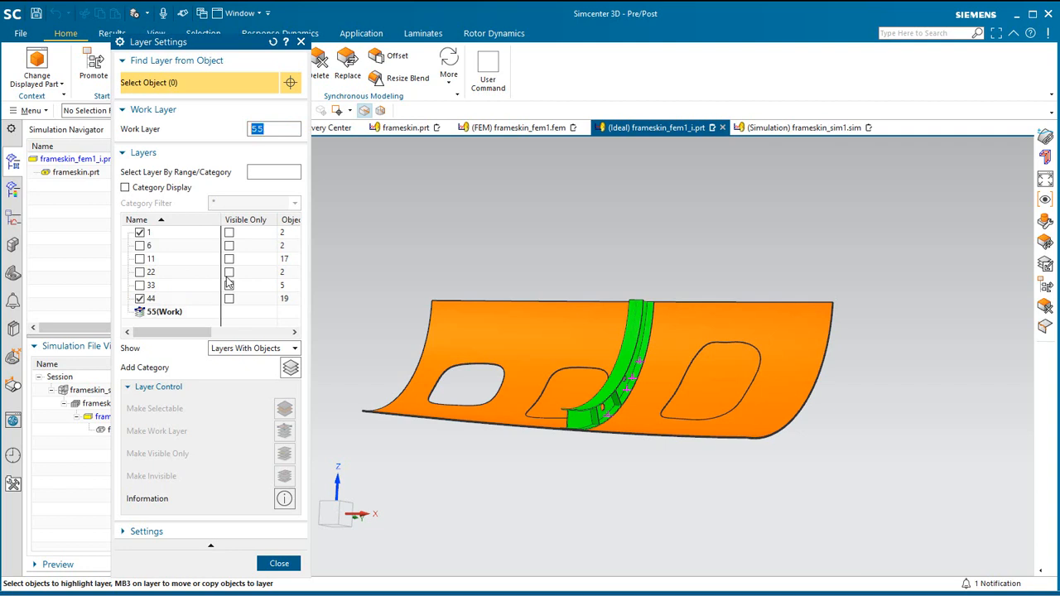
{"action": "left_click", "coordinate": [281, 564]}
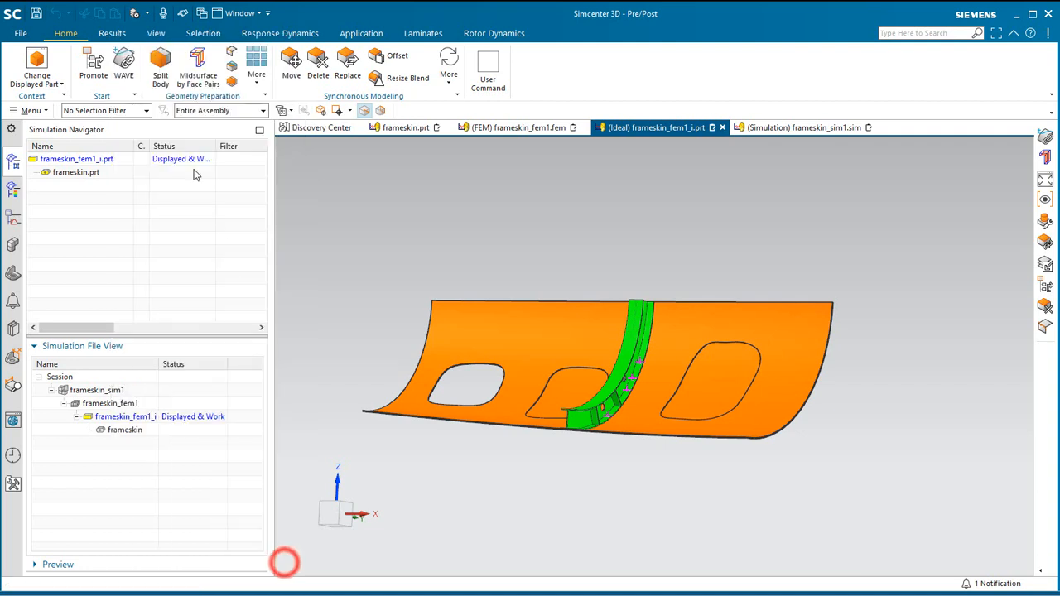
{"action": "left_click", "coordinate": [124, 69]}
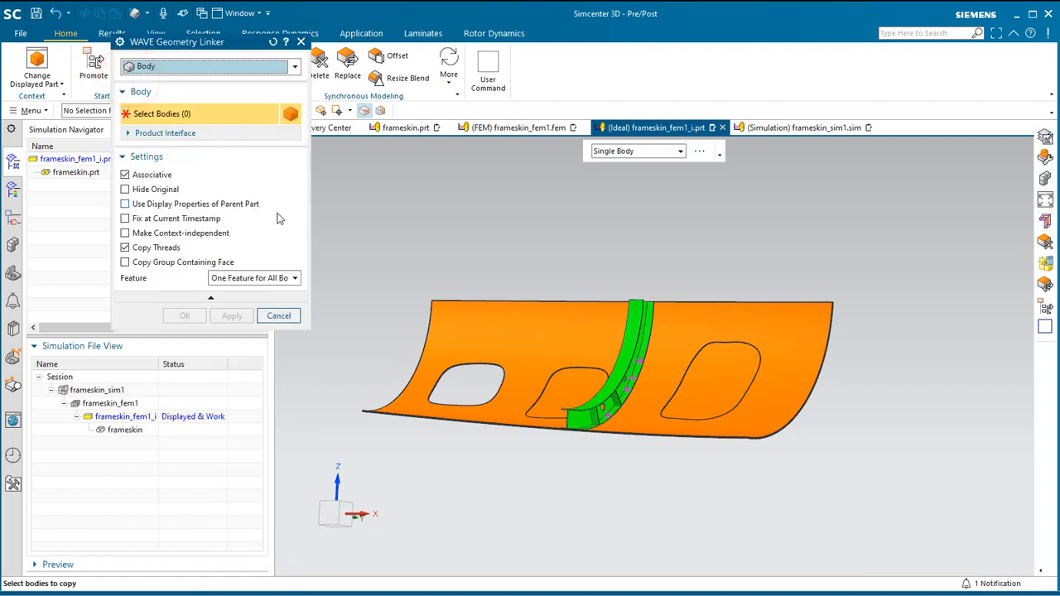
{"action": "left_click", "coordinate": [601, 398]}
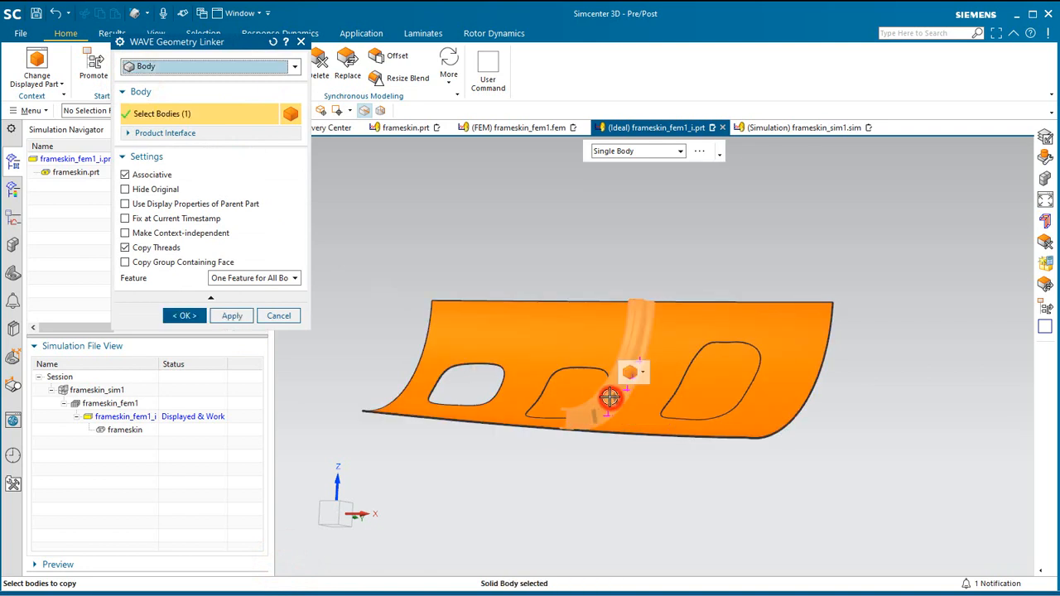
{"action": "left_click", "coordinate": [183, 317]}
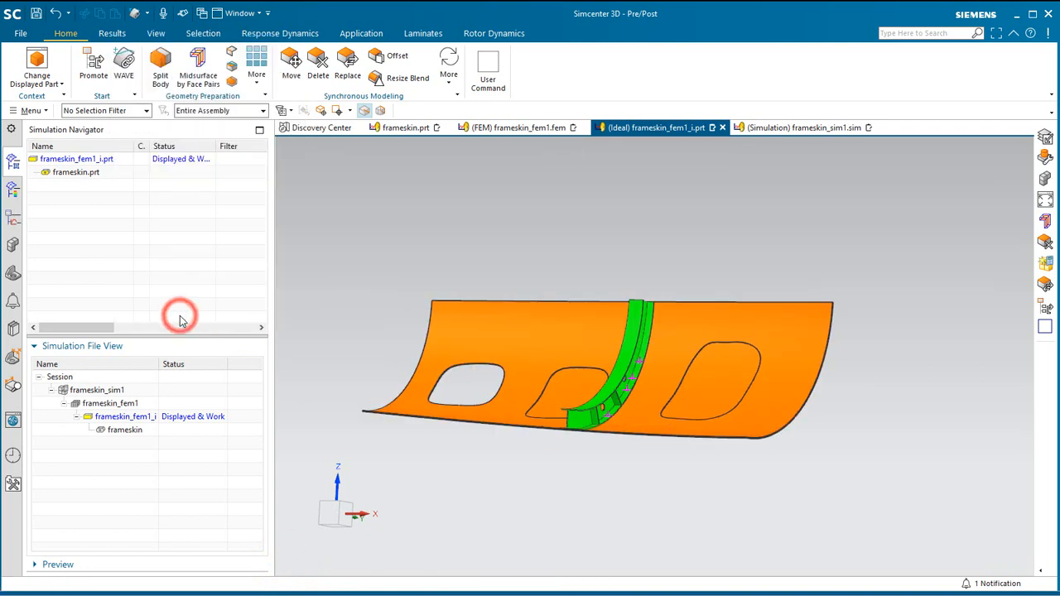
Set the work layer to 47 and WAVE-link the skin's solid body into the idealized part.
{"action": "left_click", "coordinate": [33, 111]}
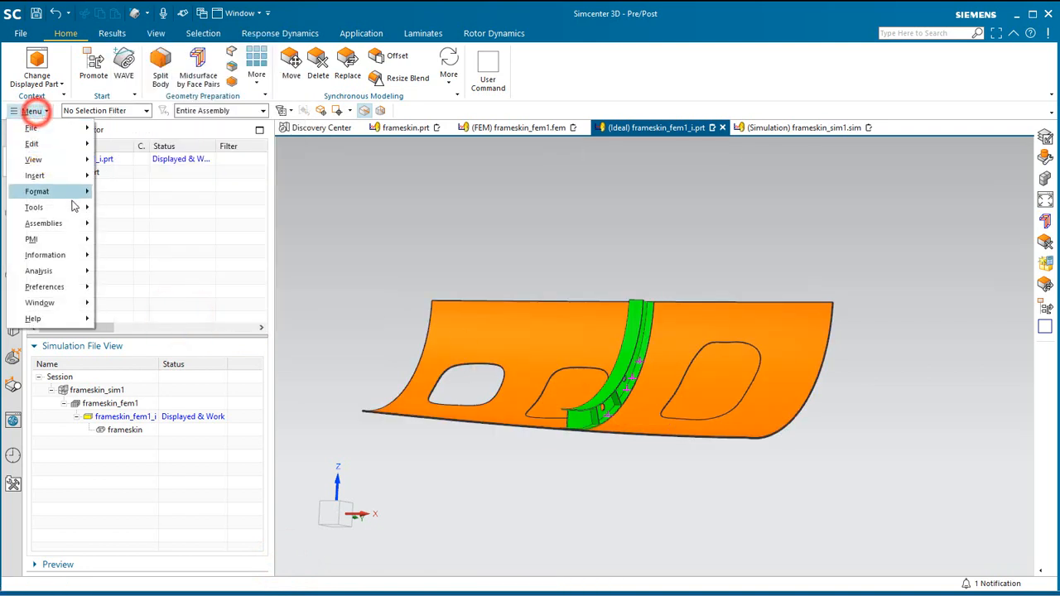
{"action": "left_click", "coordinate": [73, 195]}
{"action": "left_click", "coordinate": [110, 194]}
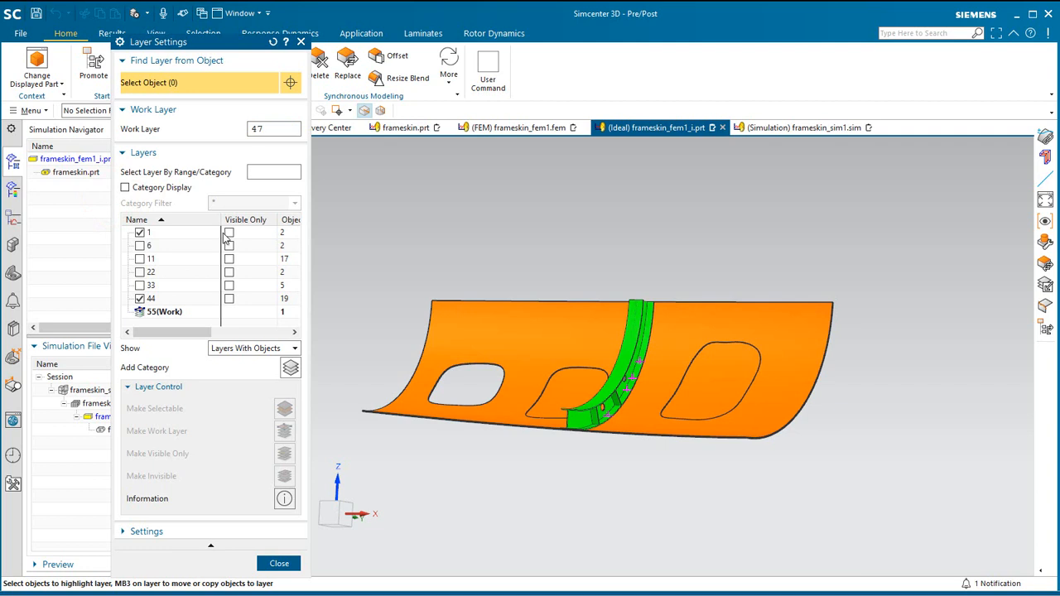
{"action": "key", "text": "Return"}
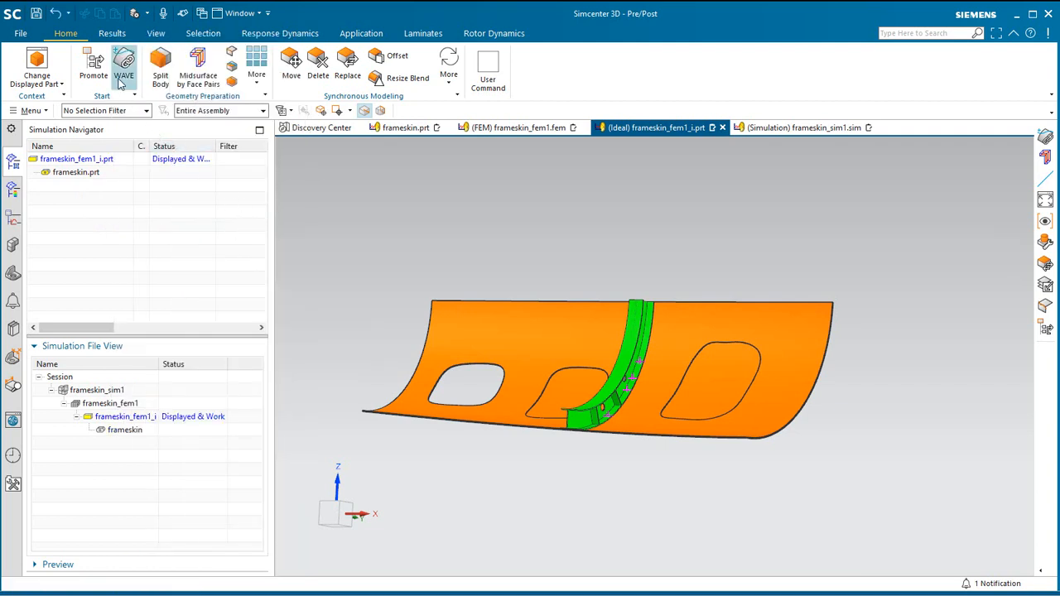
{"action": "left_click", "coordinate": [530, 308]}
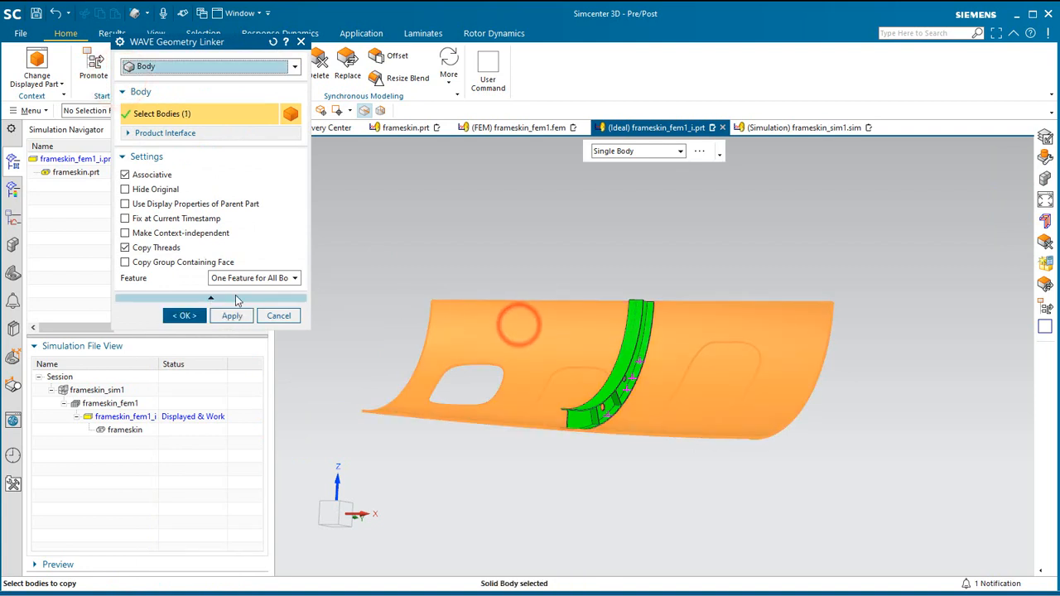
{"action": "left_click", "coordinate": [187, 317]}
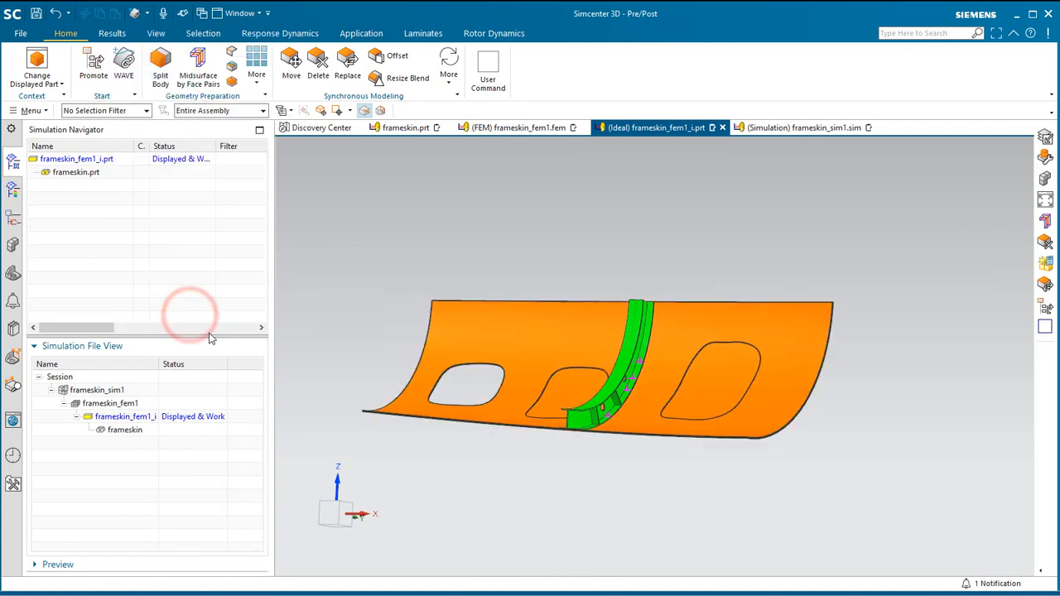
Set the work layer to 48 in the idealized part.
{"action": "scroll", "coordinate": [507, 447], "scroll_direction": "up", "scroll_amount": 3}
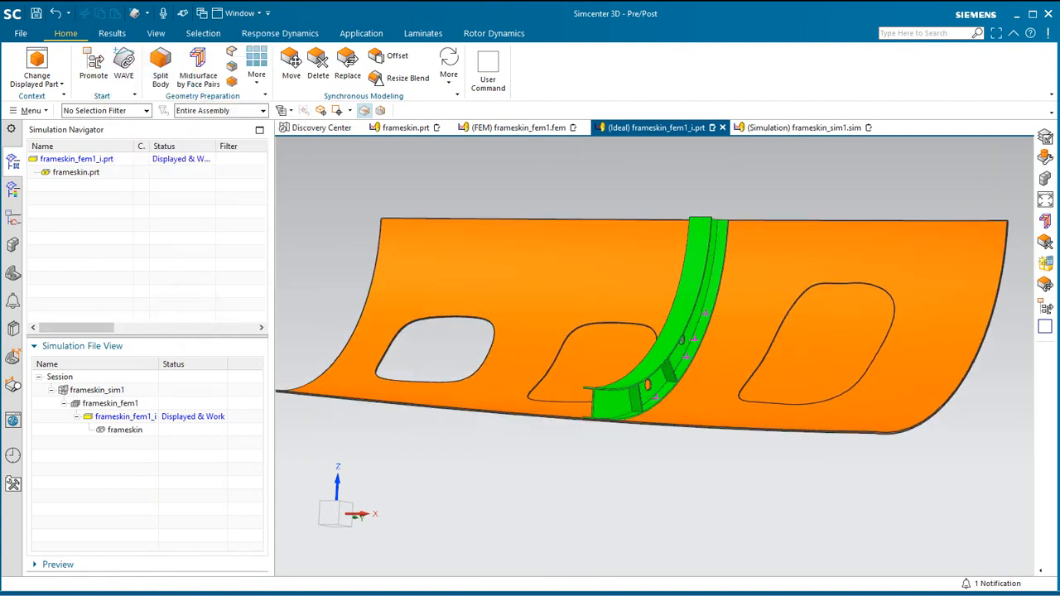
{"action": "left_click", "coordinate": [33, 110]}
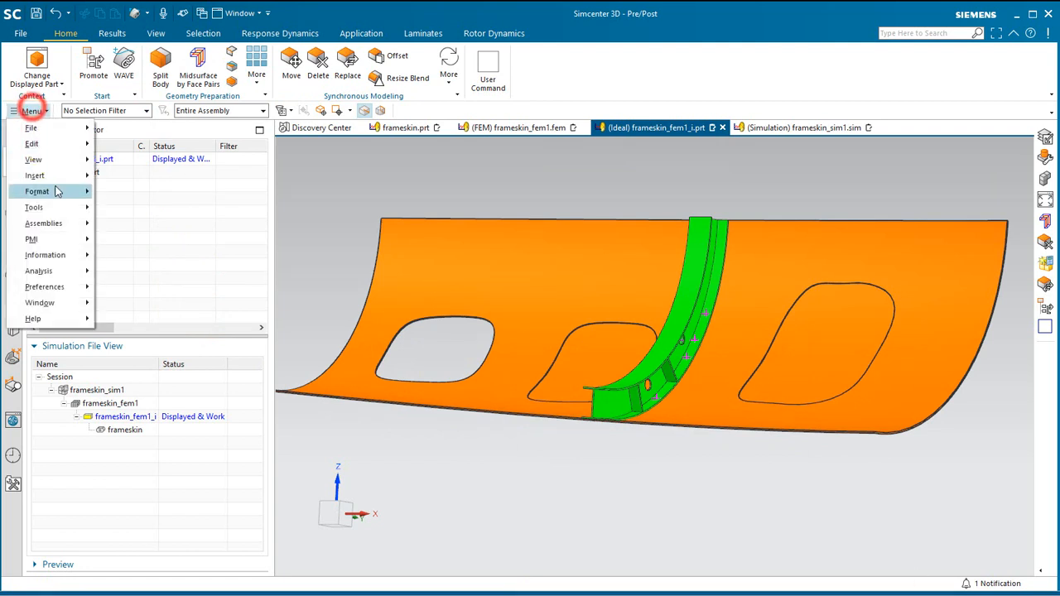
{"action": "left_click", "coordinate": [52, 190]}
{"action": "left_click", "coordinate": [114, 191]}
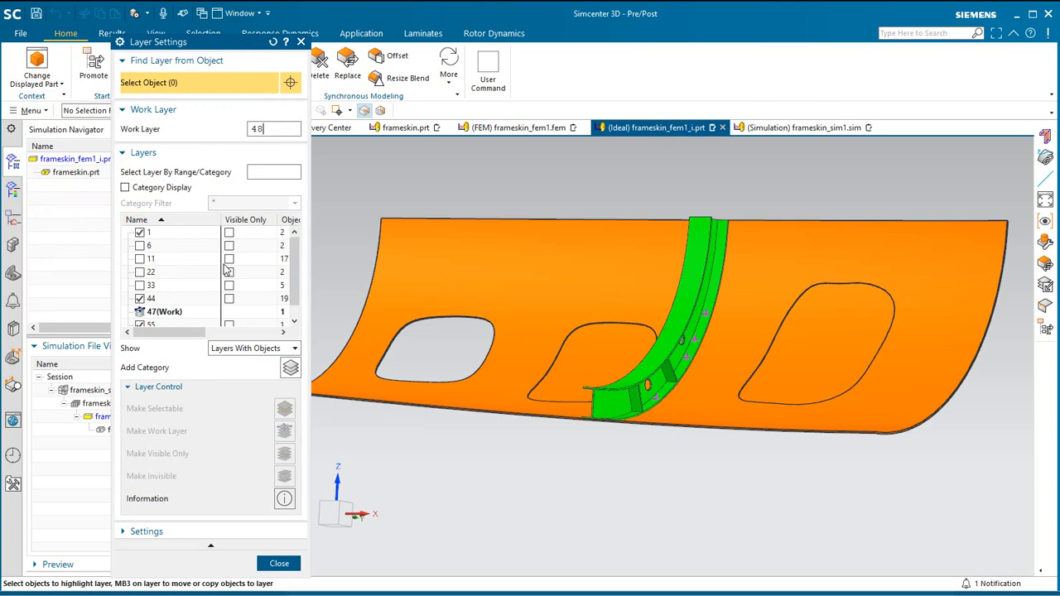
{"action": "key", "text": "Return"}
{"action": "key", "text": "Return"}
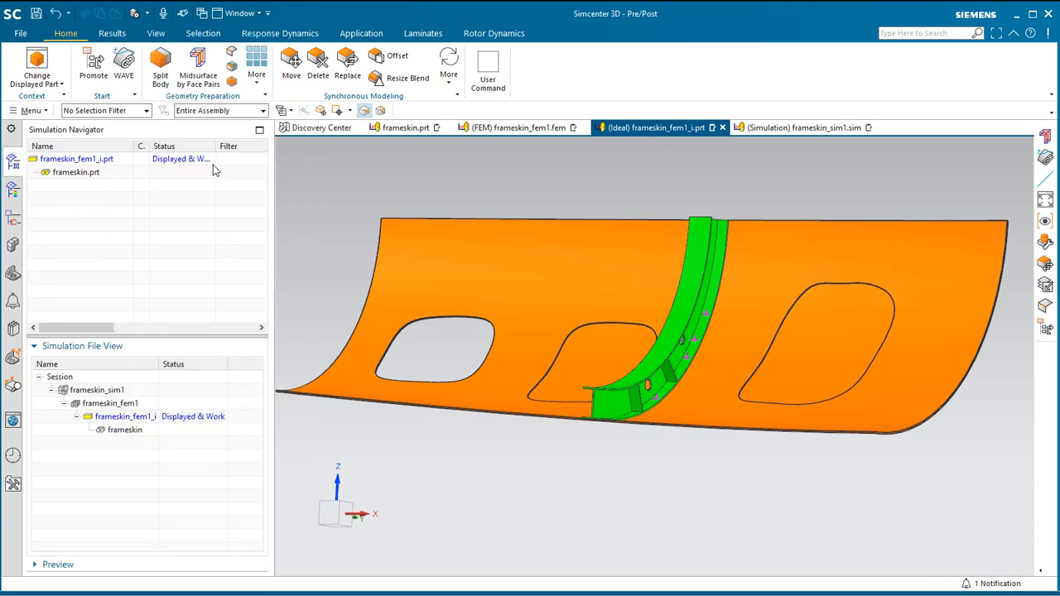
Create a midsurface of the skin body by face pairs, using the Progressive strategy with automatically created face pairs.
{"action": "left_click", "coordinate": [198, 70]}
{"action": "left_click", "coordinate": [460, 276]}
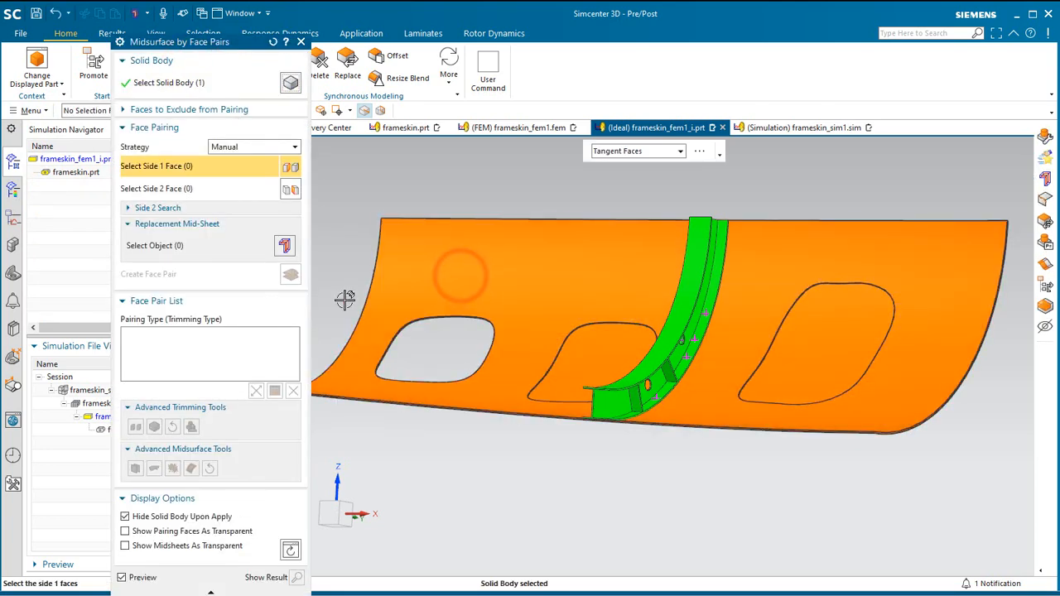
{"action": "left_click", "coordinate": [253, 146]}
{"action": "left_click", "coordinate": [243, 159]}
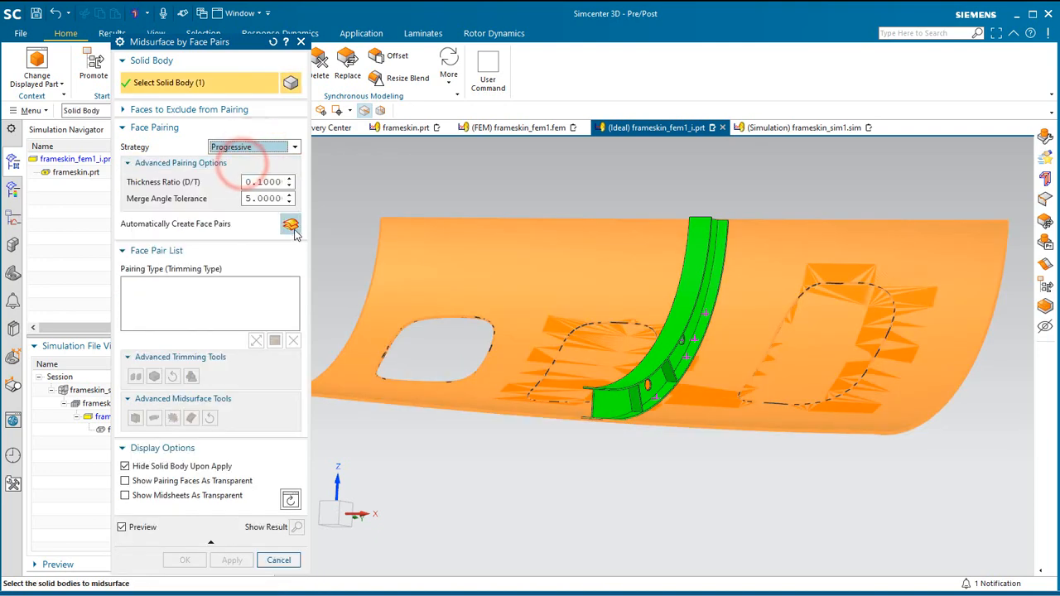
{"action": "left_click", "coordinate": [290, 224]}
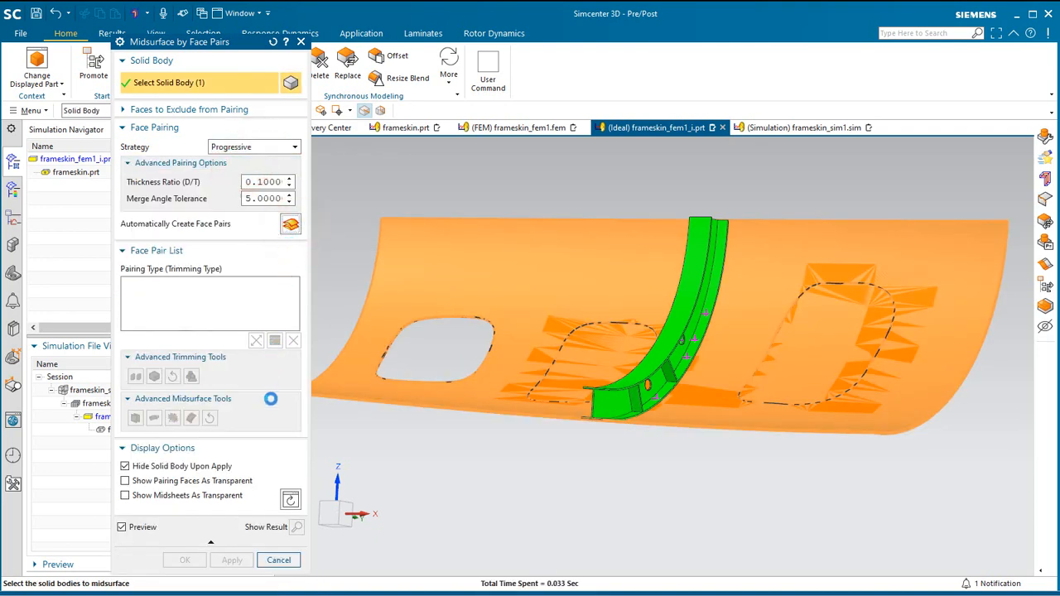
{"action": "left_click", "coordinate": [184, 562]}
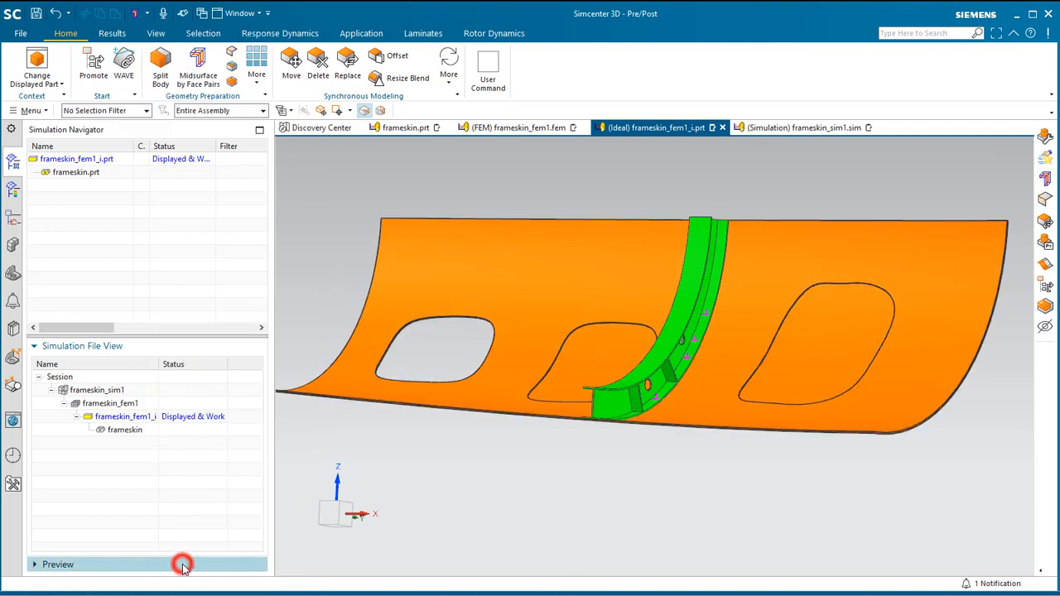
Turn off layers 1, 44 and 47 in the idealized part's layer settings.
{"action": "scroll", "coordinate": [286, 399], "scroll_direction": "up", "scroll_amount": 5}
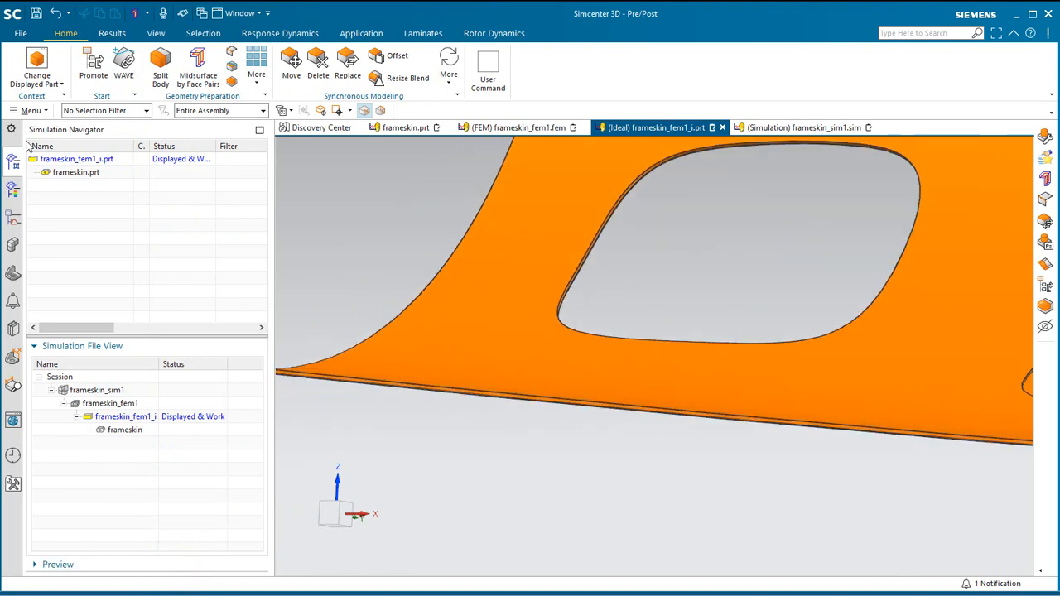
{"action": "left_click", "coordinate": [31, 110]}
{"action": "left_click", "coordinate": [63, 192]}
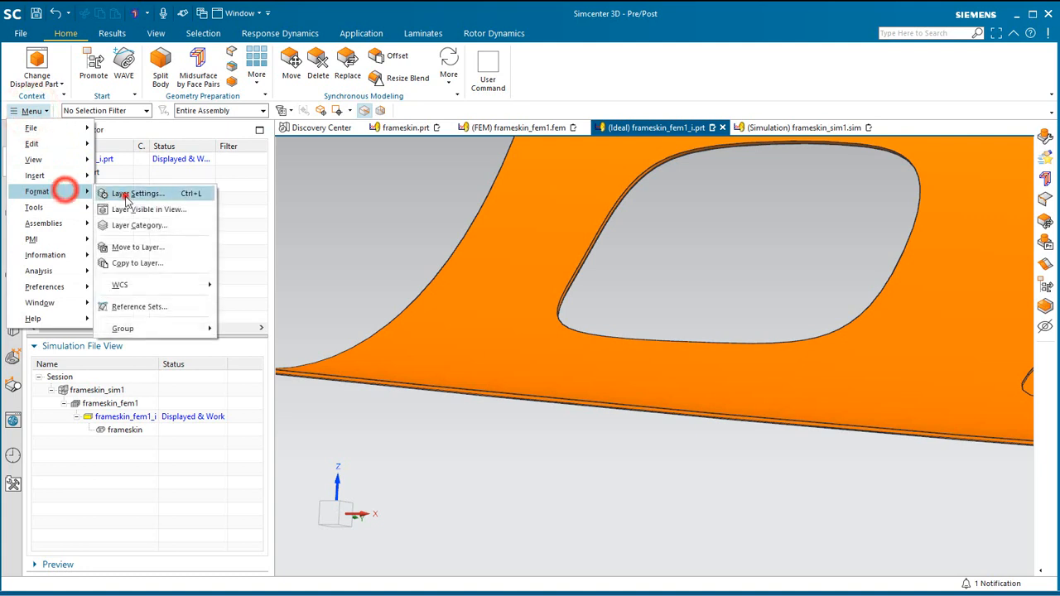
{"action": "left_click", "coordinate": [183, 191]}
{"action": "left_click", "coordinate": [141, 233]}
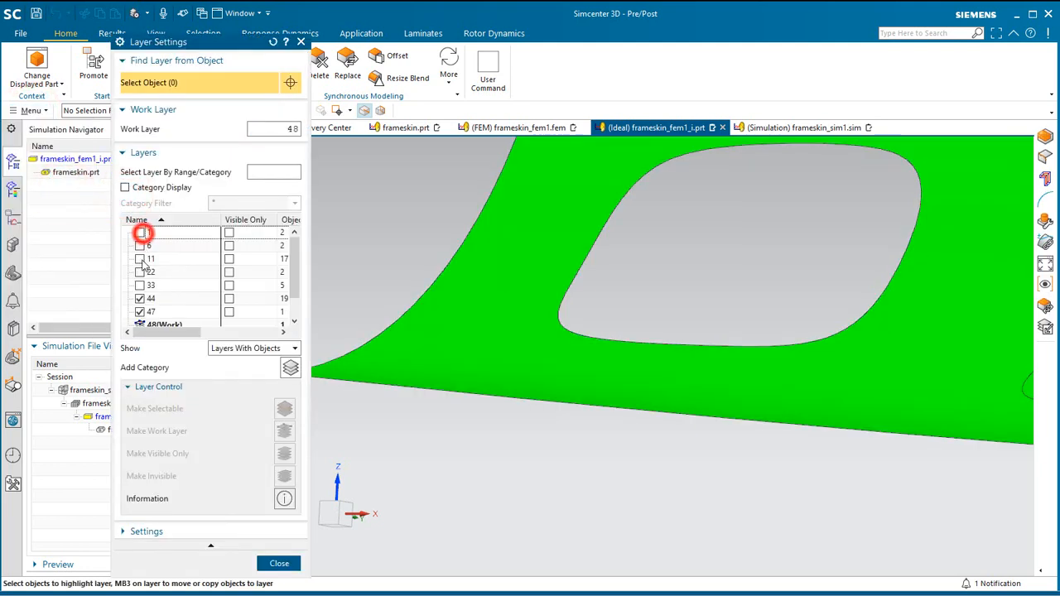
{"action": "left_click", "coordinate": [140, 298]}
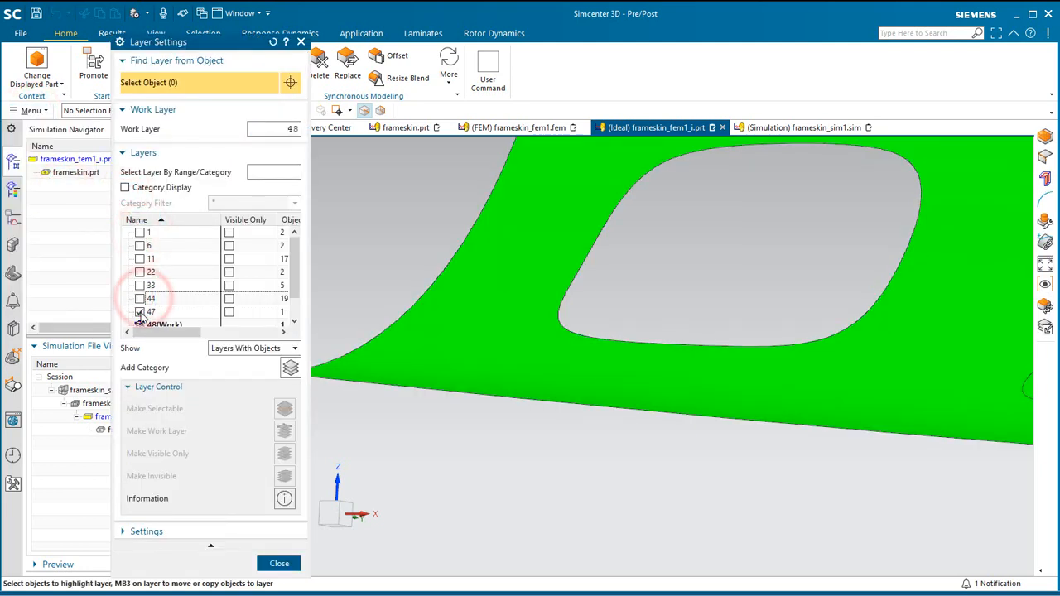
{"action": "left_click", "coordinate": [140, 312]}
{"action": "left_click", "coordinate": [279, 564]}
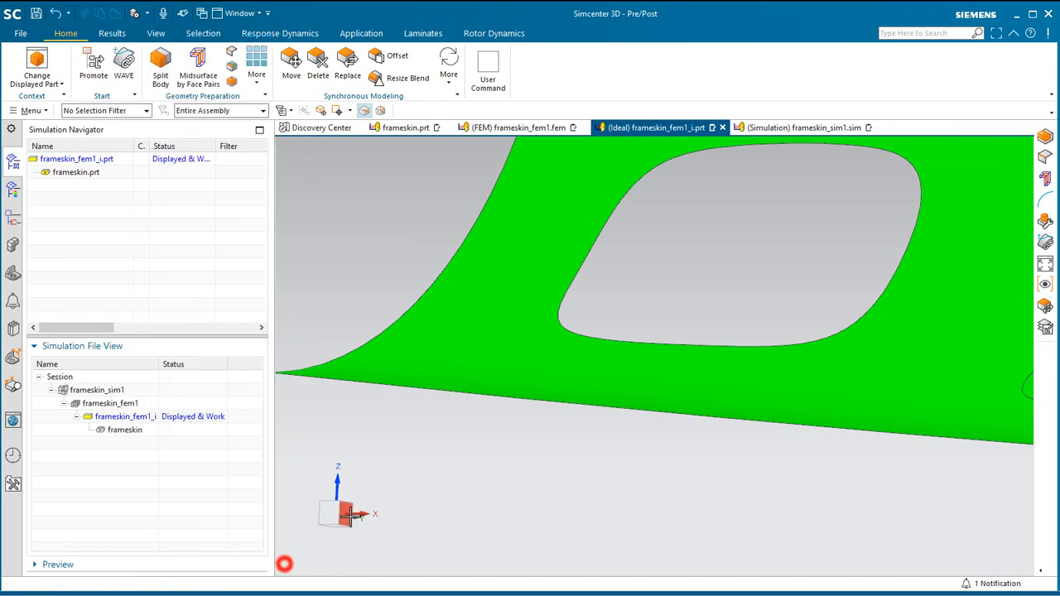
{"action": "scroll", "coordinate": [385, 494], "scroll_direction": "up", "scroll_amount": 5}
{"action": "scroll", "coordinate": [390, 482], "scroll_direction": "up", "scroll_amount": 2}
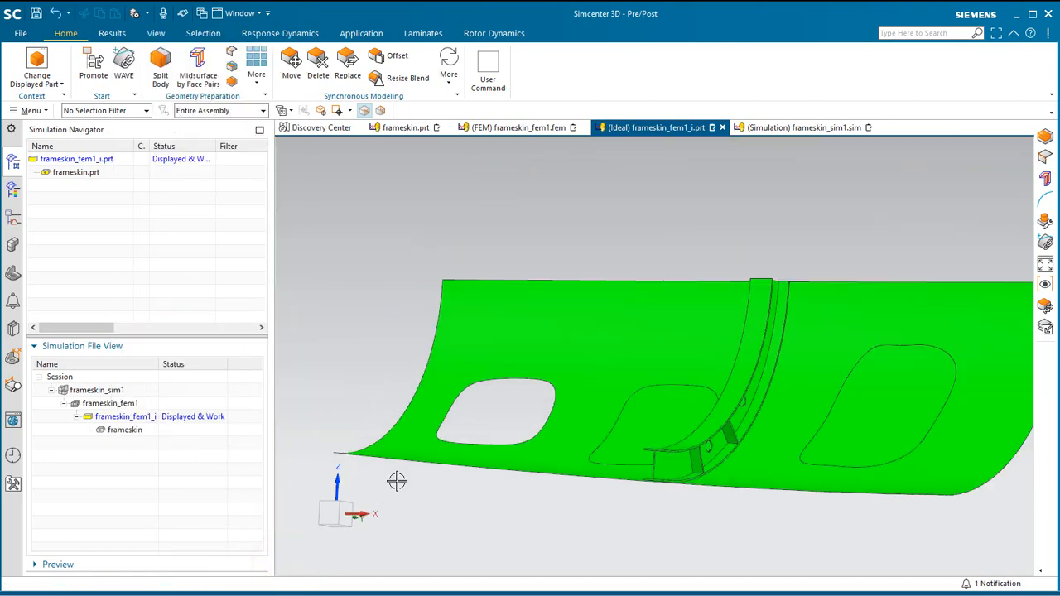
Switch the idealized part to Modeling and join the faces of the skin midsurface sheet body.
{"action": "middle_click_drag", "start_coordinate": [398, 481], "coordinate": [462, 492]}
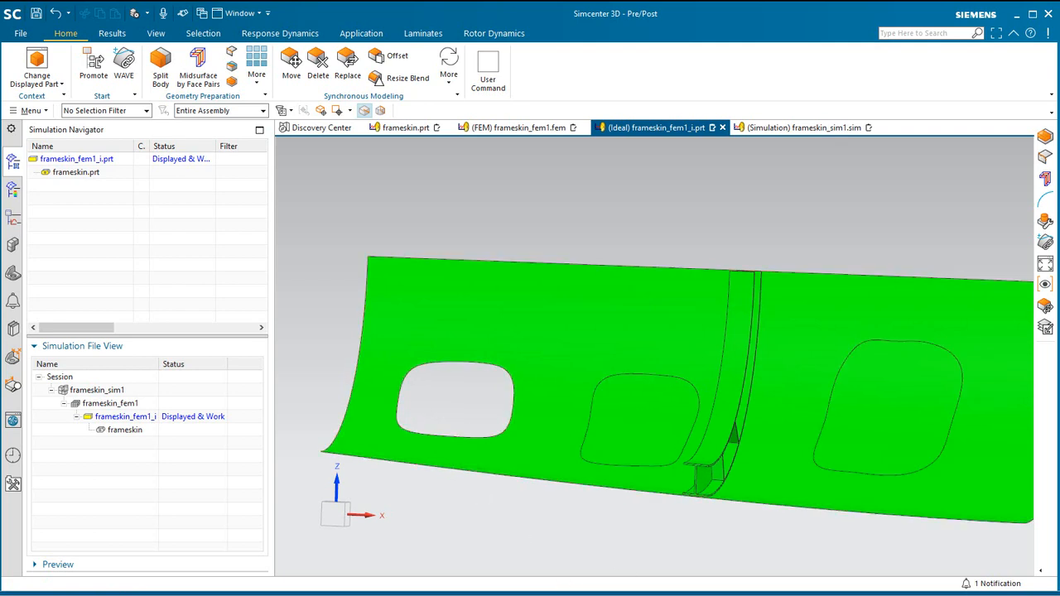
{"action": "left_click", "coordinate": [356, 33]}
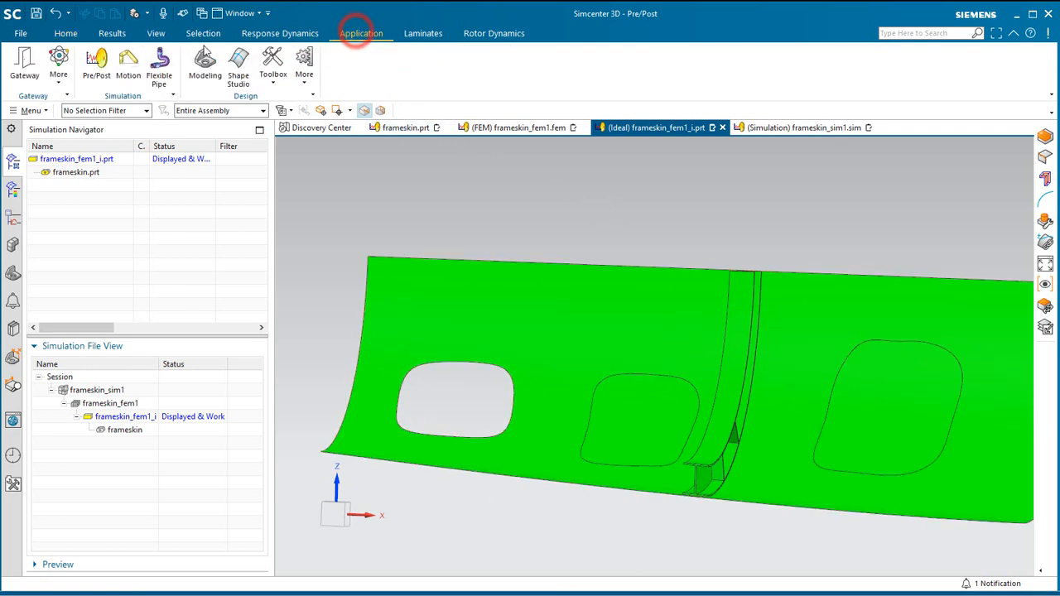
{"action": "left_click", "coordinate": [205, 52]}
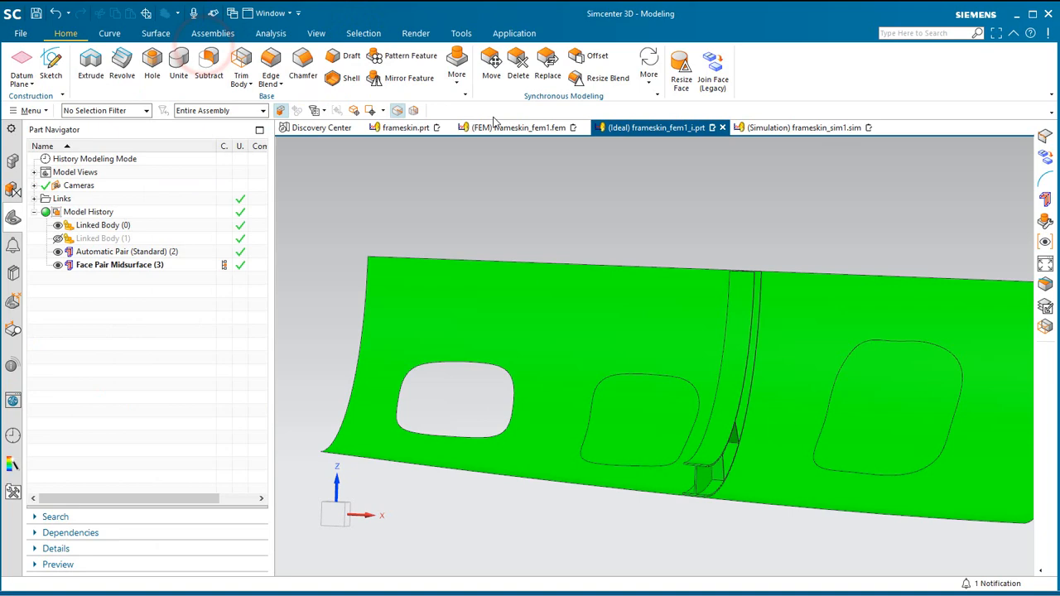
{"action": "left_click", "coordinate": [713, 73]}
{"action": "left_click", "coordinate": [227, 66]}
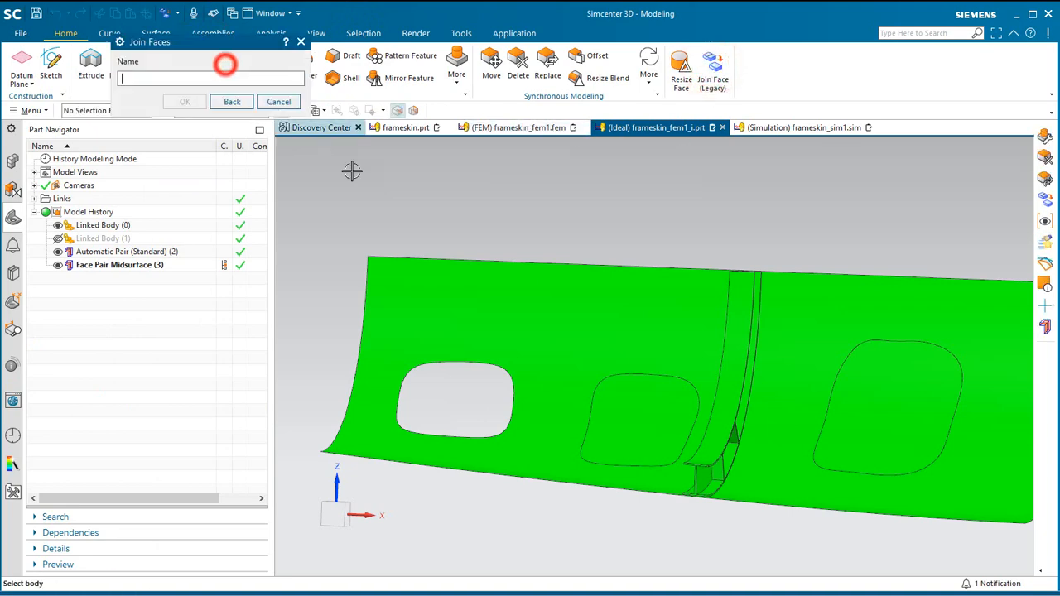
{"action": "left_click", "coordinate": [575, 337]}
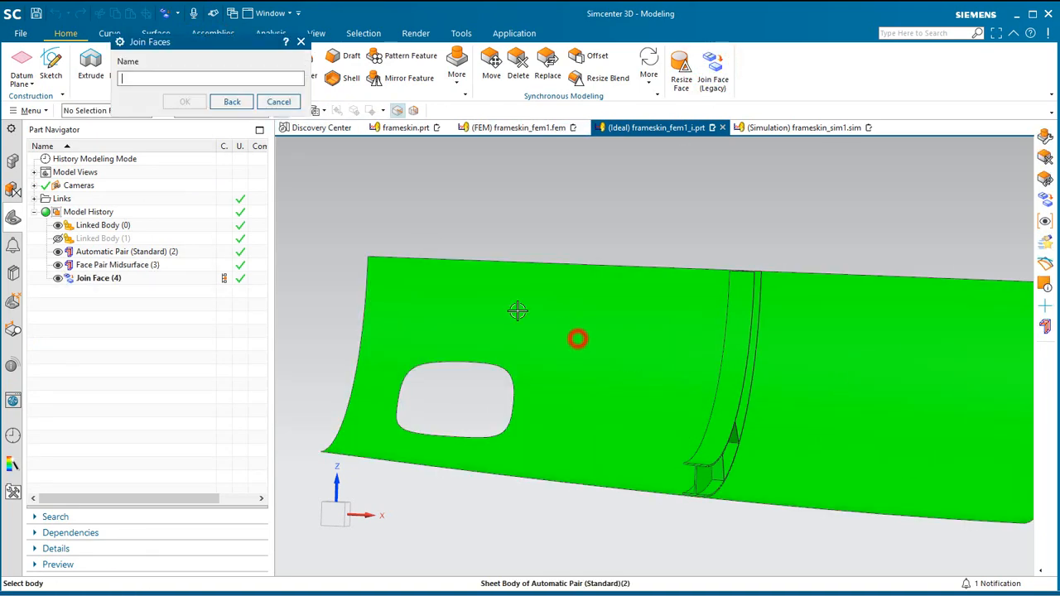
{"action": "left_click", "coordinate": [279, 101]}
Set the work layer to 51 in the idealized part.
{"action": "middle_click_drag", "start_coordinate": [422, 359], "coordinate": [415, 365]}
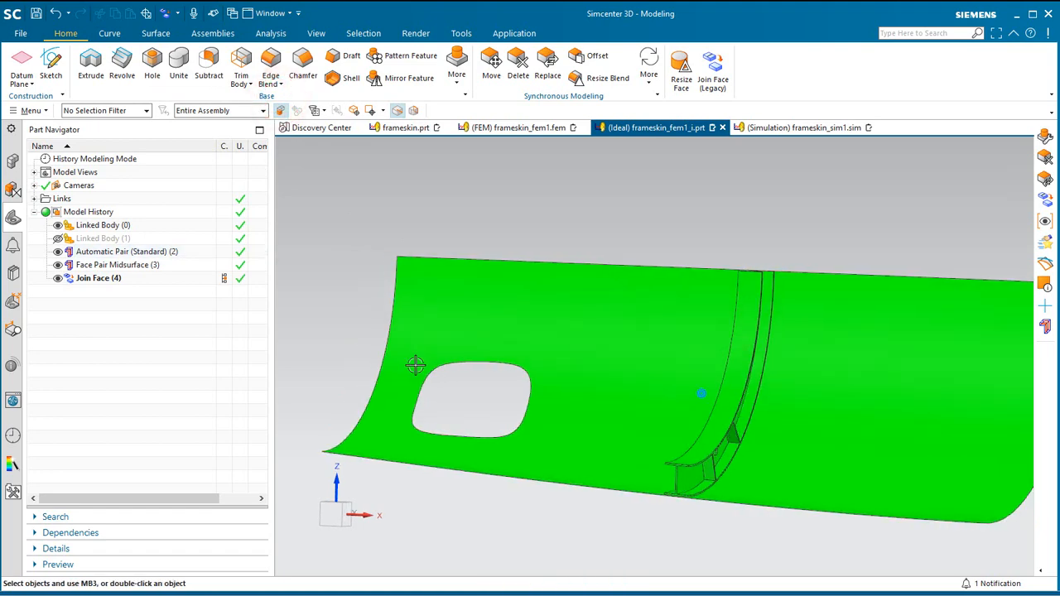
{"action": "left_click", "coordinate": [31, 110]}
{"action": "left_click", "coordinate": [70, 191]}
{"action": "left_click", "coordinate": [136, 193]}
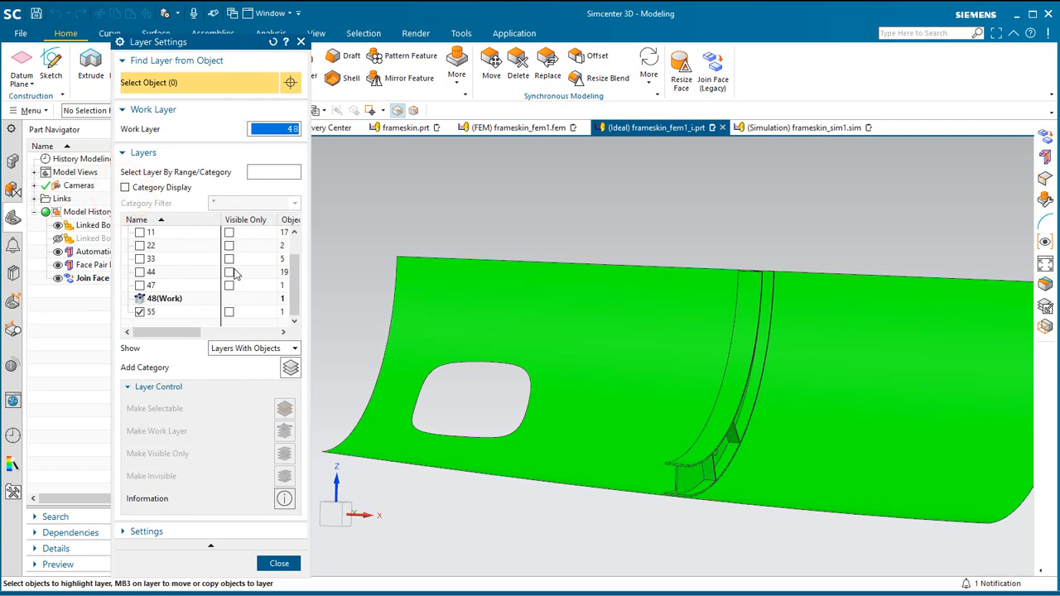
{"action": "key", "text": "Return"}
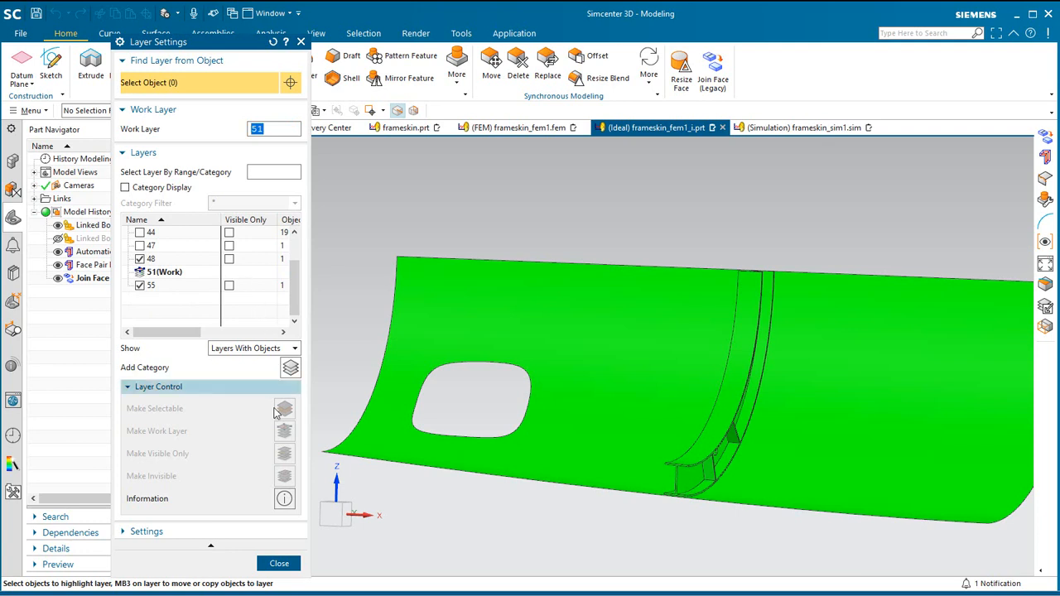
{"action": "left_click", "coordinate": [278, 564]}
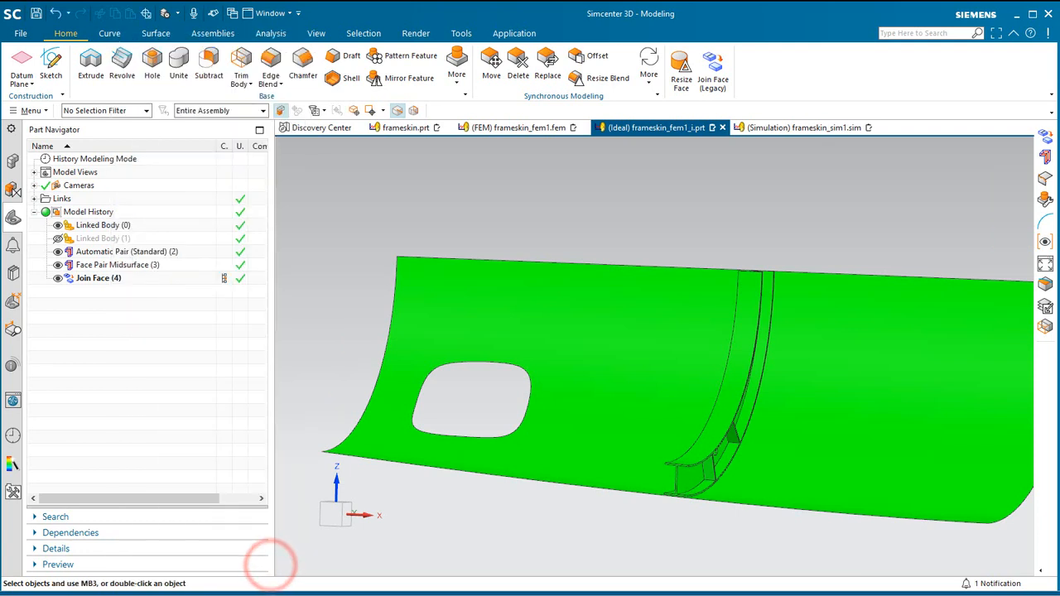
Set the default color for new objects to blue in the object preferences.
{"action": "left_click", "coordinate": [41, 111]}
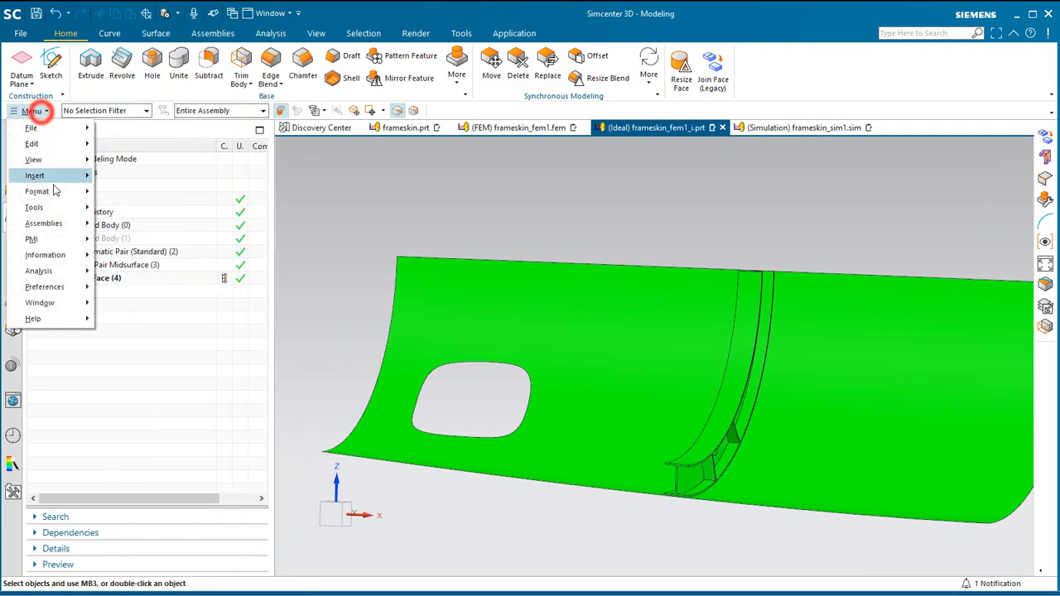
{"action": "left_click", "coordinate": [75, 286]}
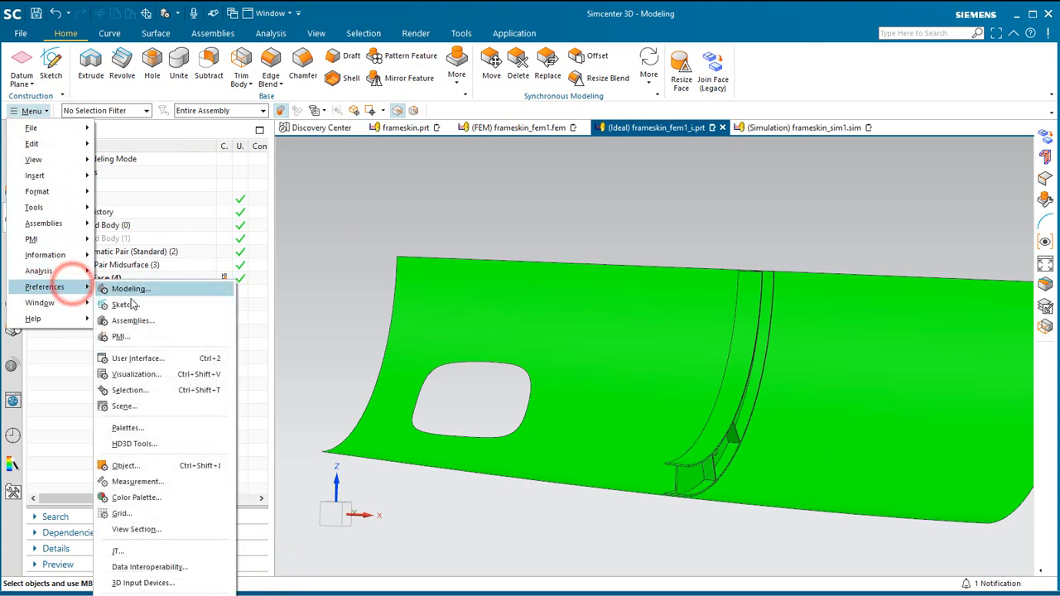
{"action": "left_click", "coordinate": [154, 464]}
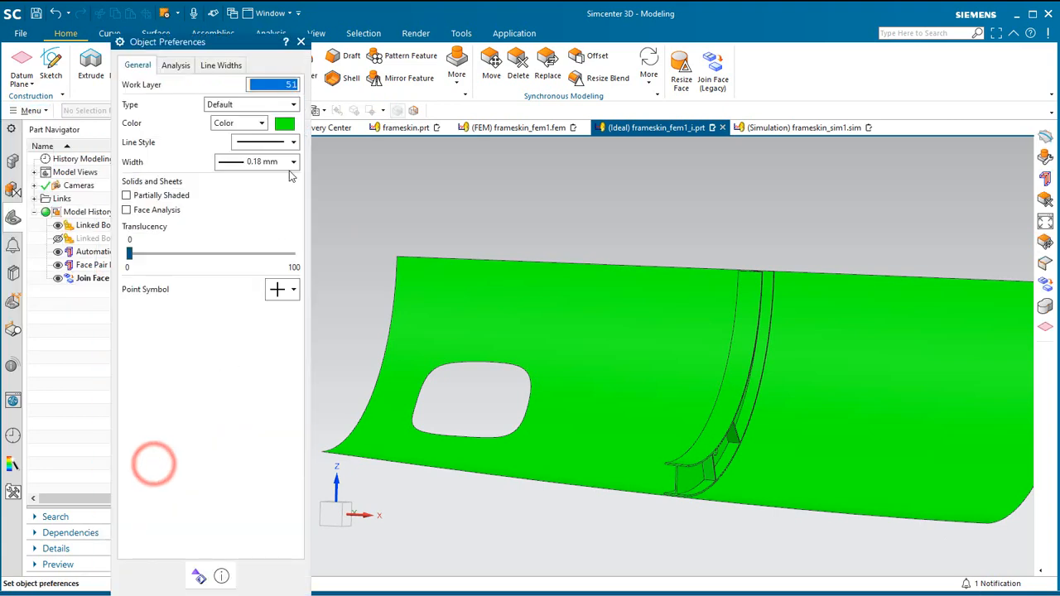
{"action": "left_click", "coordinate": [289, 124]}
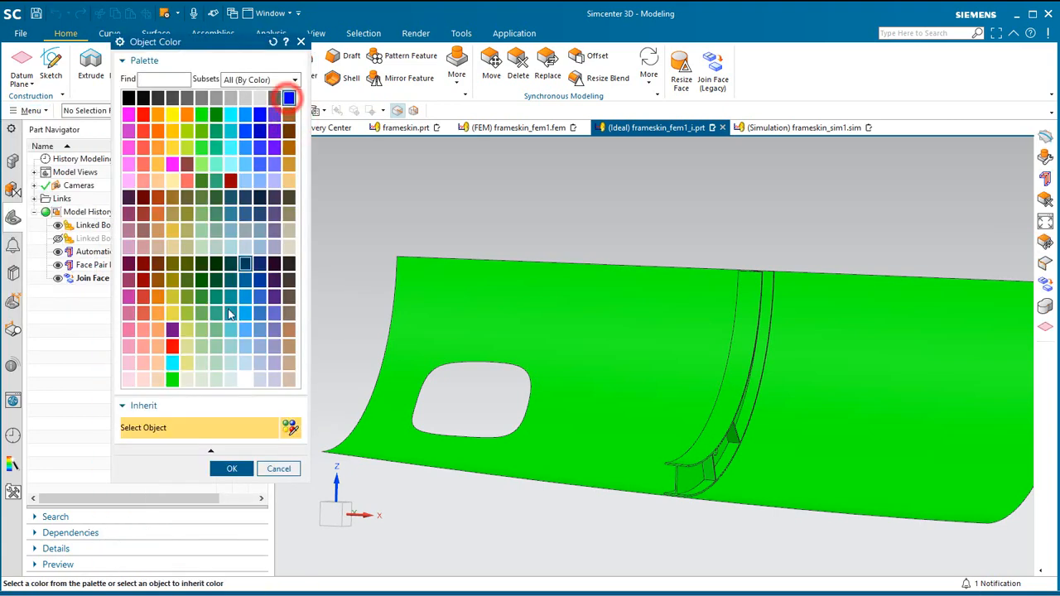
{"action": "left_click", "coordinate": [232, 469]}
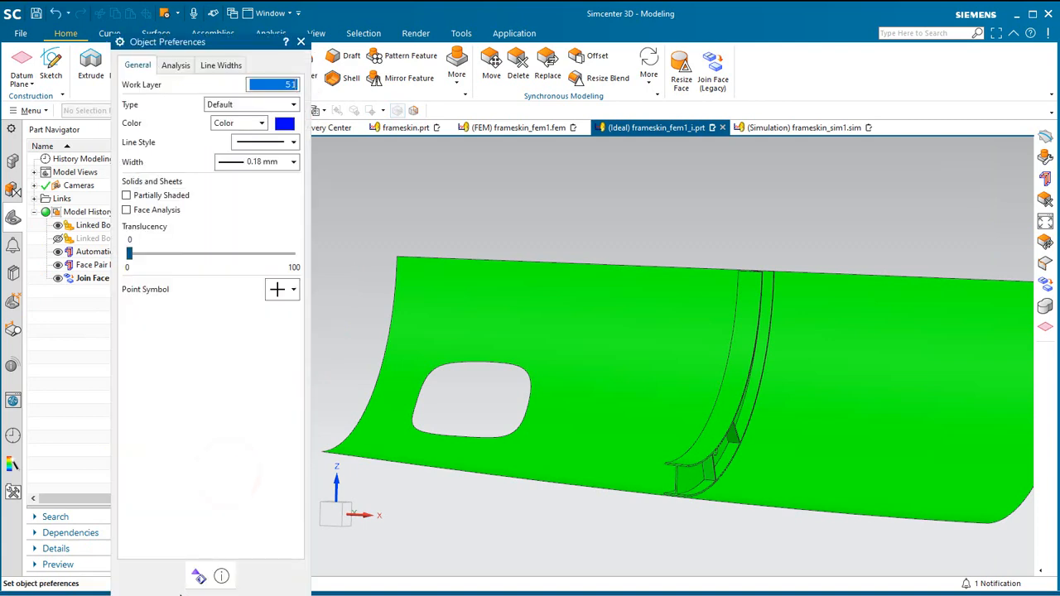
{"action": "left_click", "coordinate": [181, 593]}
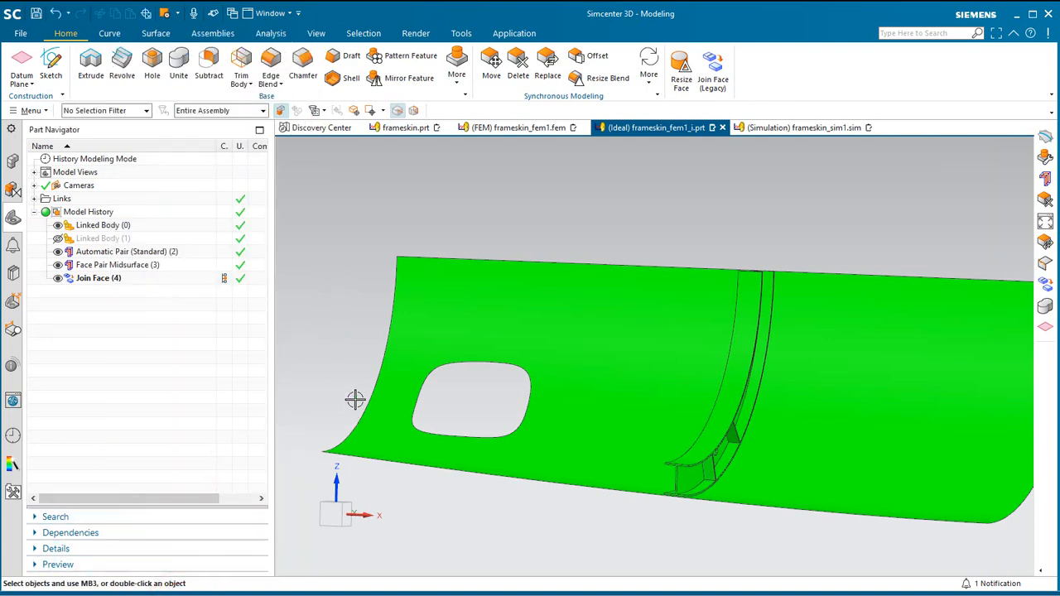
Create intersection curves where a plane specified from the frame's web cuts the frame's inner flange face and the skin midsurface.
{"action": "left_click", "coordinate": [109, 33]}
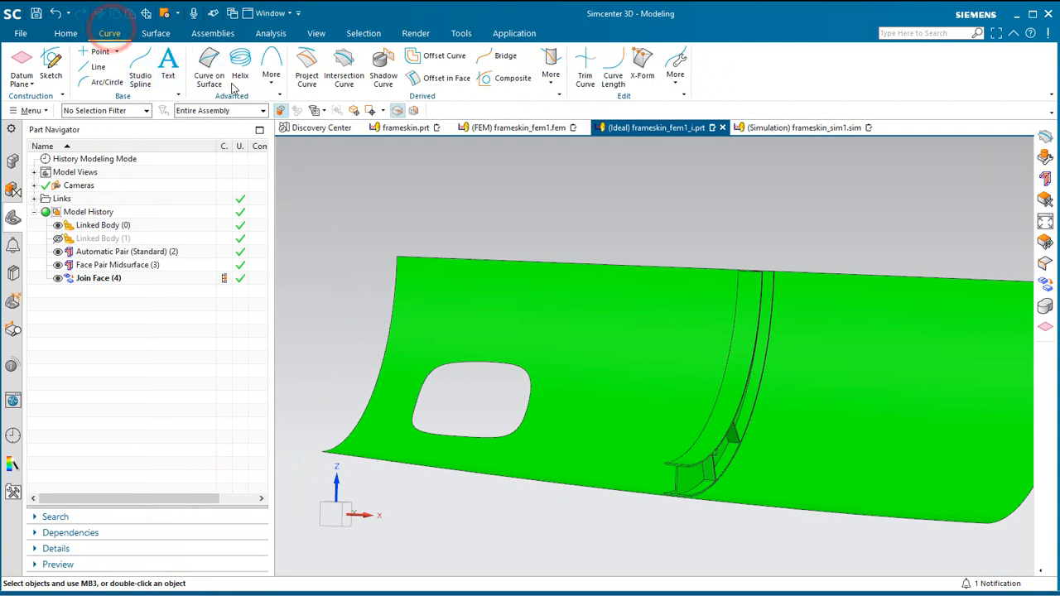
{"action": "left_click", "coordinate": [346, 66]}
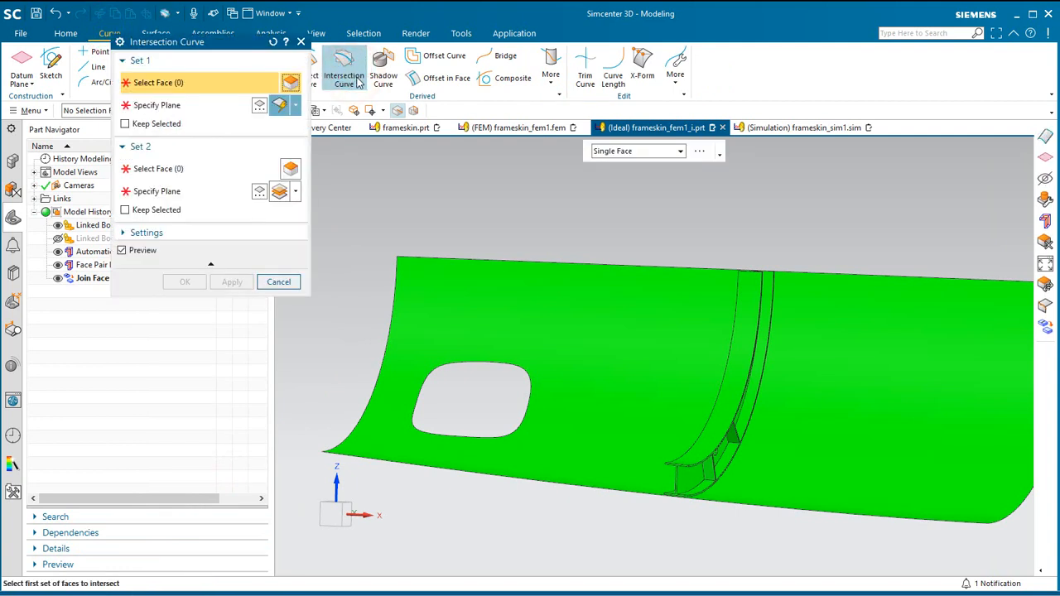
{"action": "left_click", "coordinate": [737, 362]}
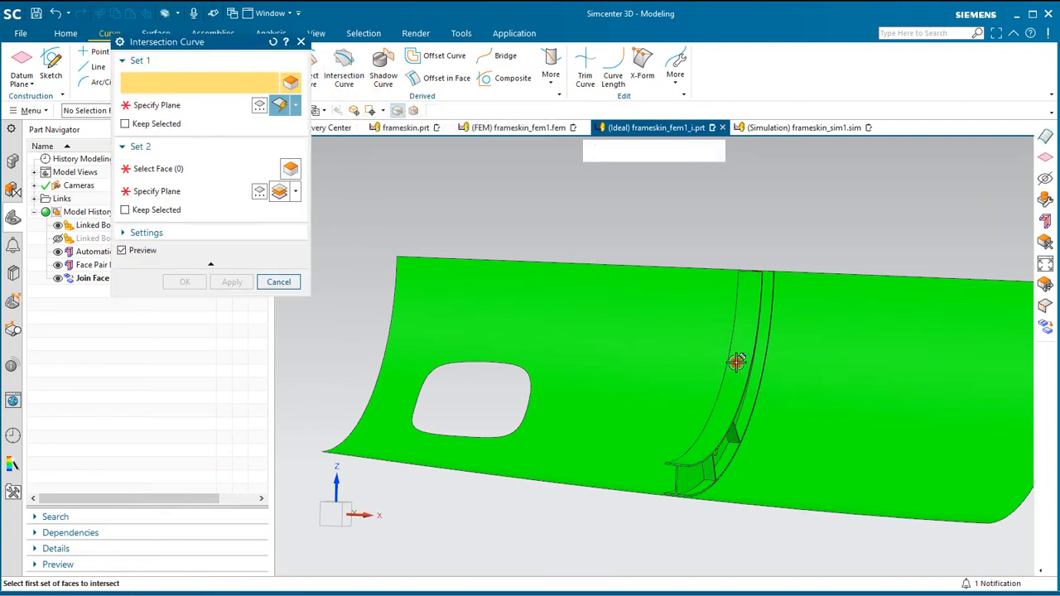
{"action": "left_click", "coordinate": [598, 378]}
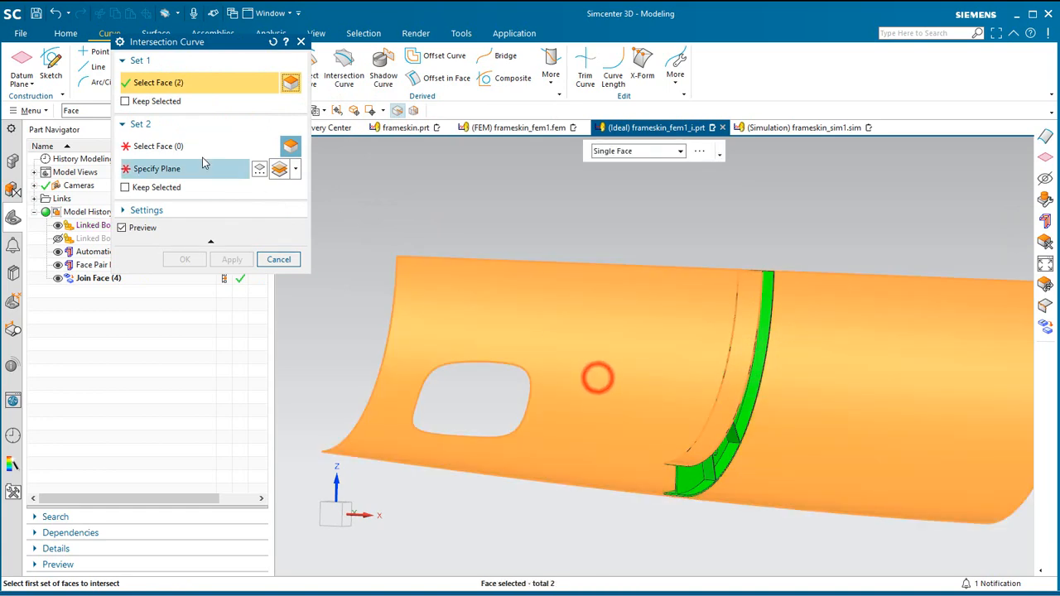
{"action": "left_click", "coordinate": [202, 165]}
{"action": "scroll", "coordinate": [687, 489], "scroll_direction": "up", "scroll_amount": 5}
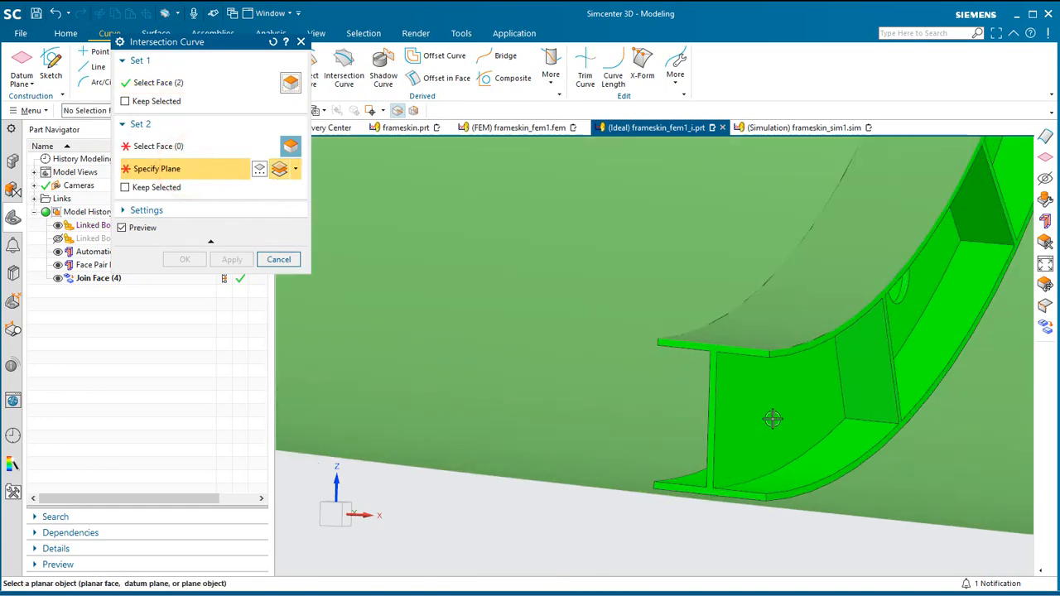
{"action": "mouse_move", "coordinate": [764, 414]}
{"action": "middle_mouse_down"}
{"action": "mouse_move", "coordinate": [741, 420]}
{"action": "mouse_move", "coordinate": [778, 415]}
{"action": "middle_mouse_up"}
{"action": "left_click", "coordinate": [979, 374]}
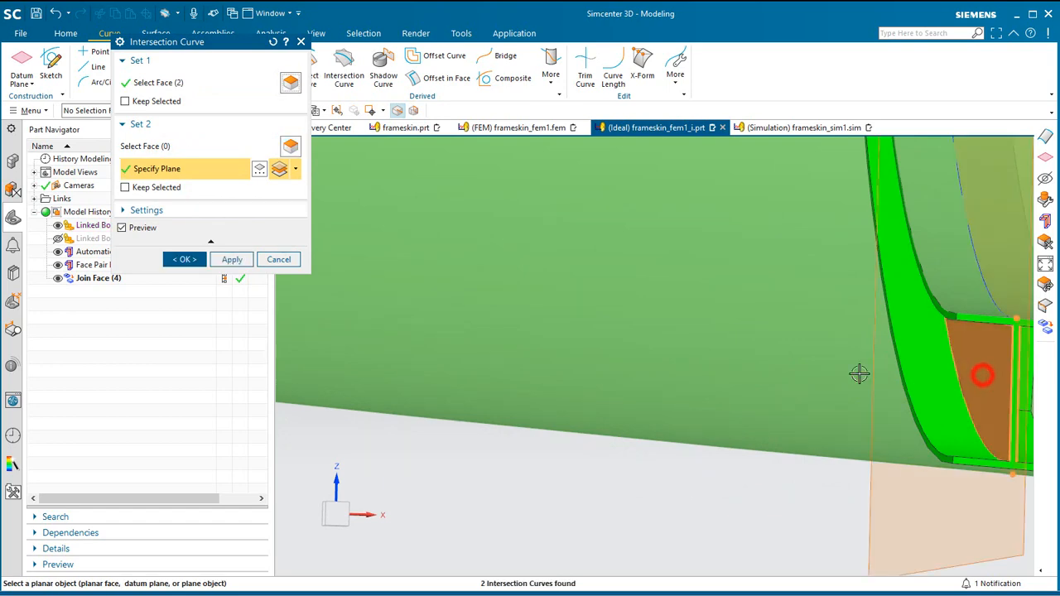
{"action": "scroll", "coordinate": [540, 372], "scroll_direction": "down", "scroll_amount": 2}
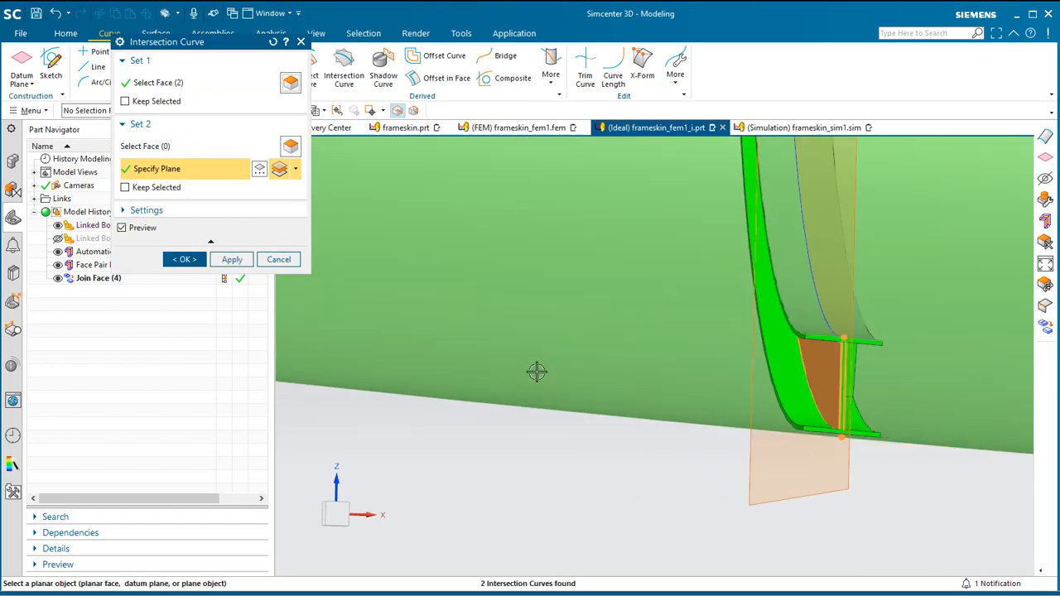
{"action": "left_click", "coordinate": [186, 260]}
Create a ruled surface for the frame web between the flange and skin intersection curves, using Arc Length alignment.
{"action": "middle_click_drag", "start_coordinate": [599, 351], "coordinate": [569, 337]}
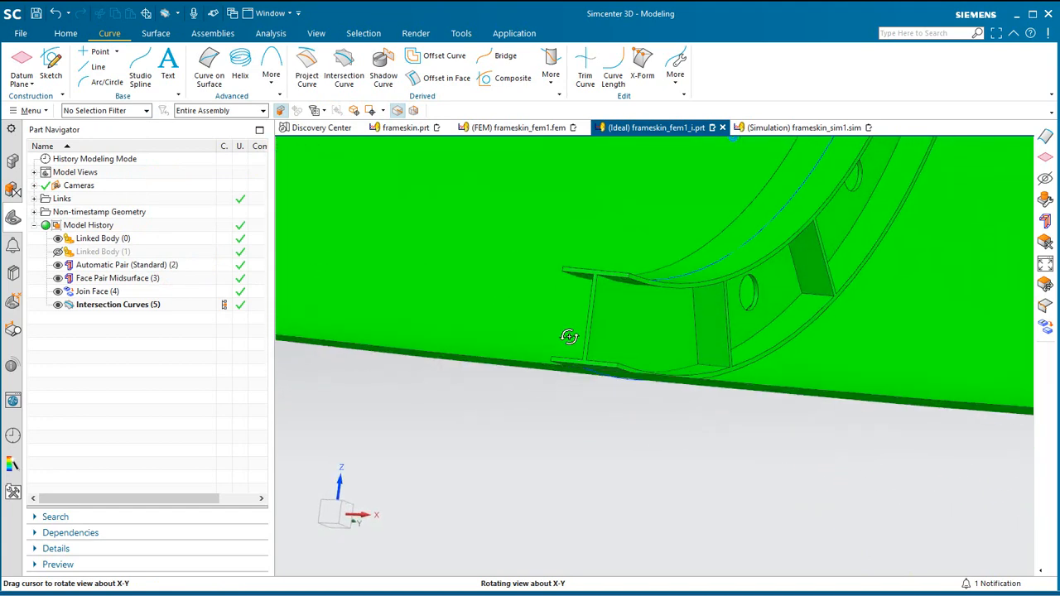
{"action": "left_click", "coordinate": [156, 33]}
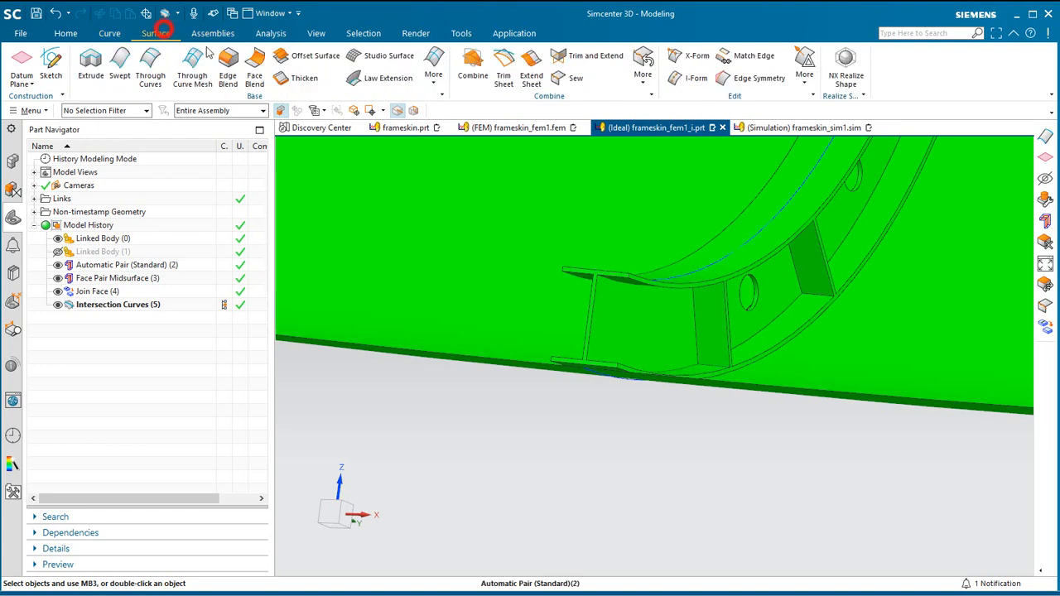
{"action": "left_click", "coordinate": [435, 66]}
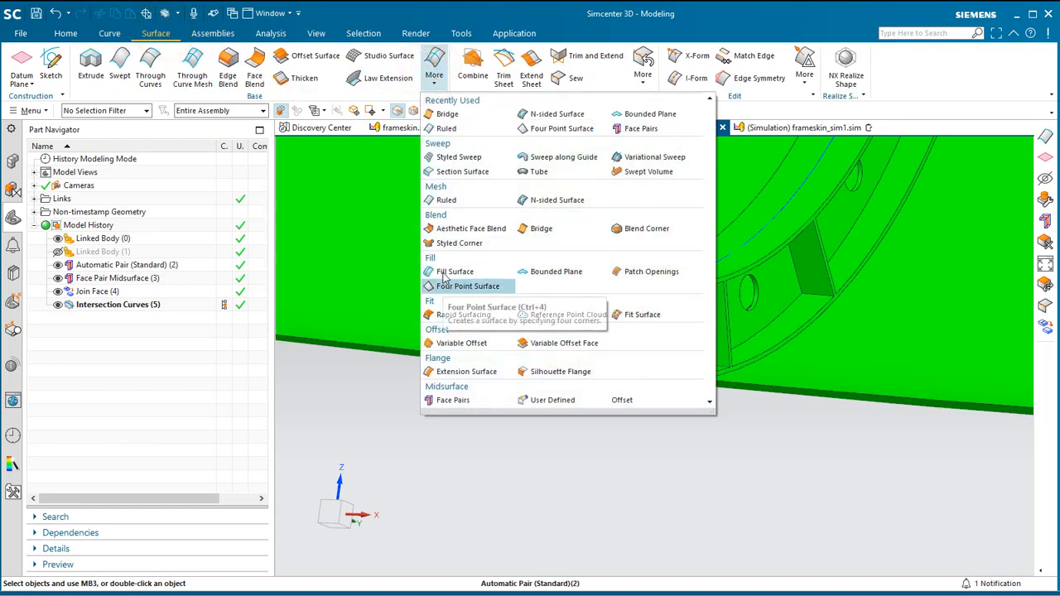
{"action": "left_click", "coordinate": [439, 199]}
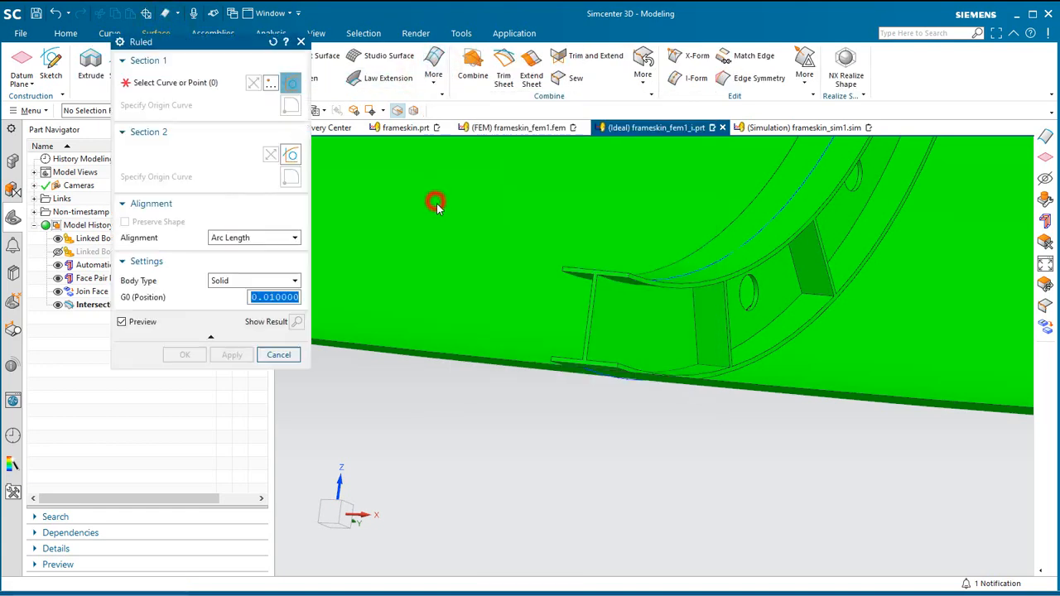
{"action": "left_click", "coordinate": [660, 278]}
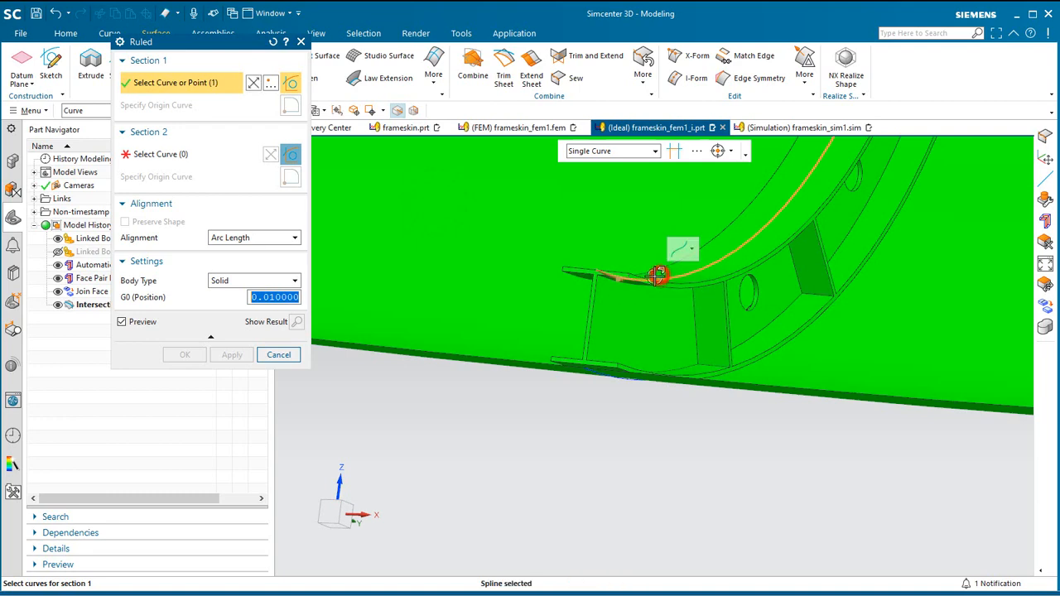
{"action": "middle_click", "coordinate": [613, 401]}
{"action": "left_click", "coordinate": [618, 380]}
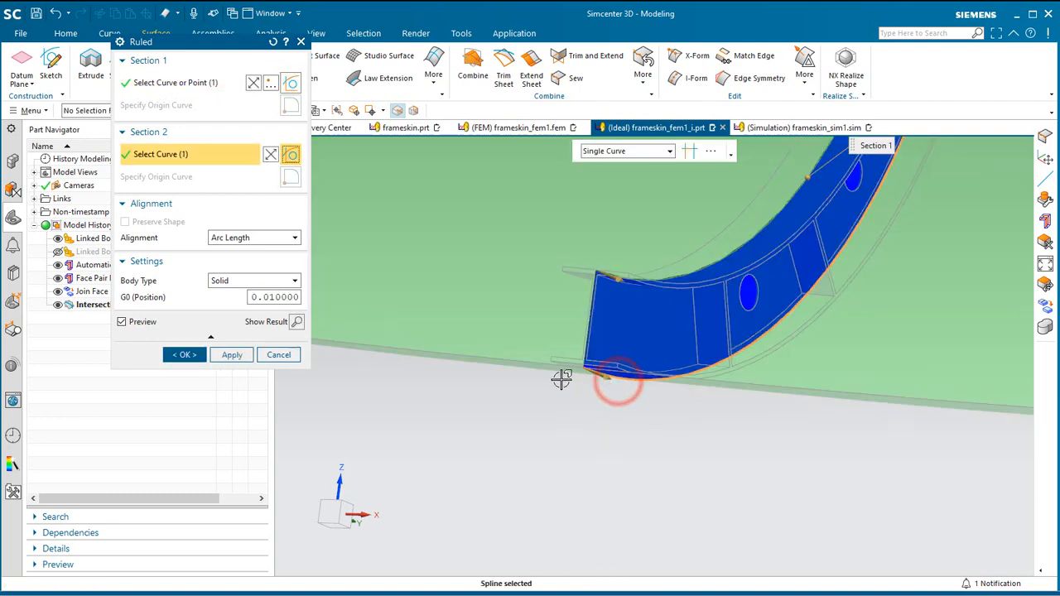
{"action": "middle_click_drag", "start_coordinate": [535, 323], "coordinate": [521, 497]}
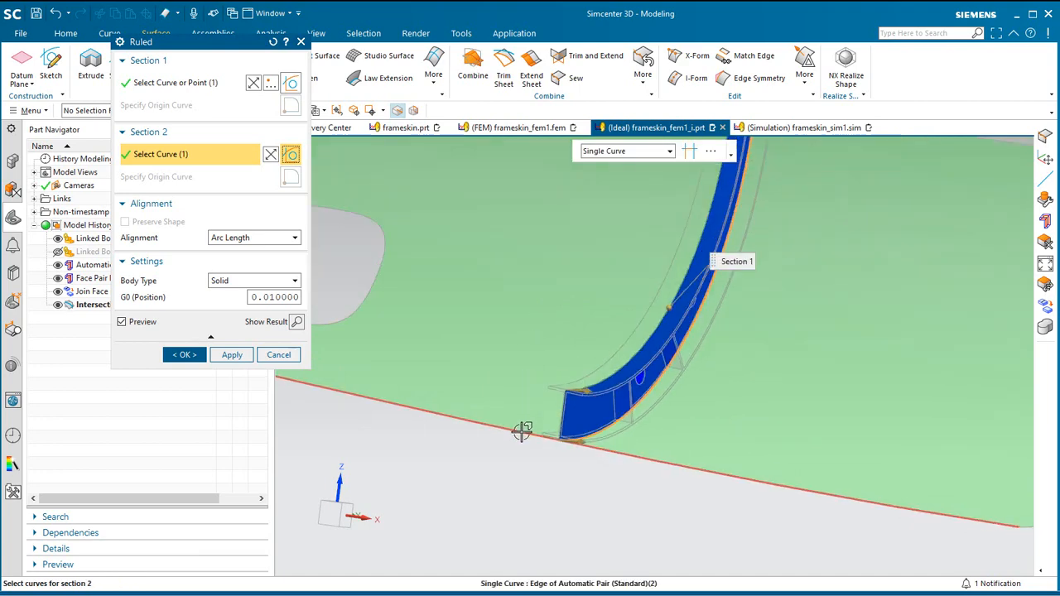
{"action": "left_click", "coordinate": [186, 356]}
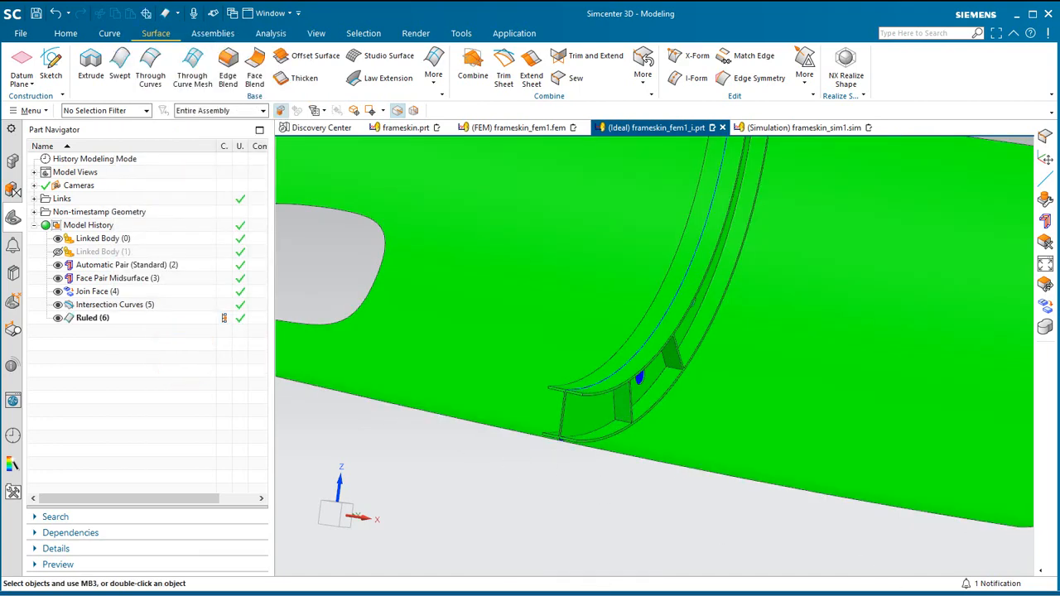
Set the work layer to 52 and turn off layer 55, which holds the linked frame body.
{"action": "left_click", "coordinate": [31, 110]}
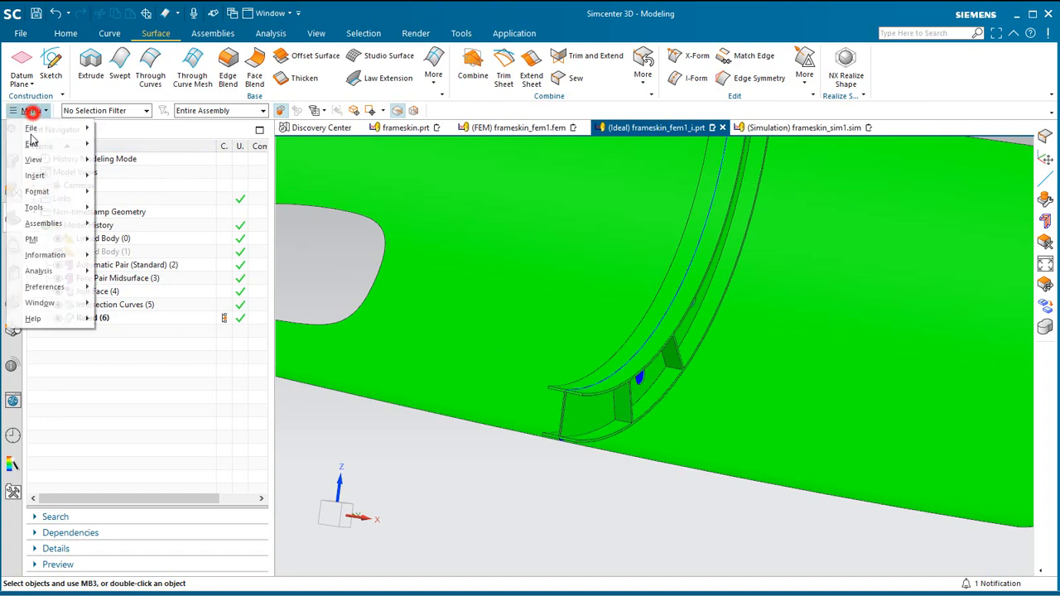
{"action": "left_click", "coordinate": [55, 189]}
{"action": "left_click", "coordinate": [120, 194]}
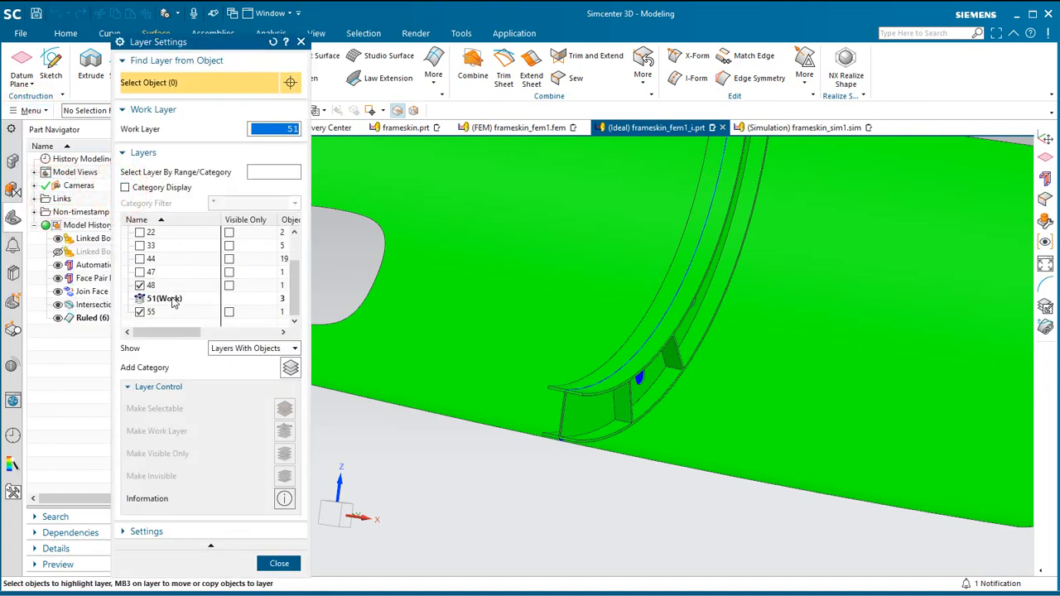
{"action": "type", "text": "52"}
{"action": "key", "text": "Return"}
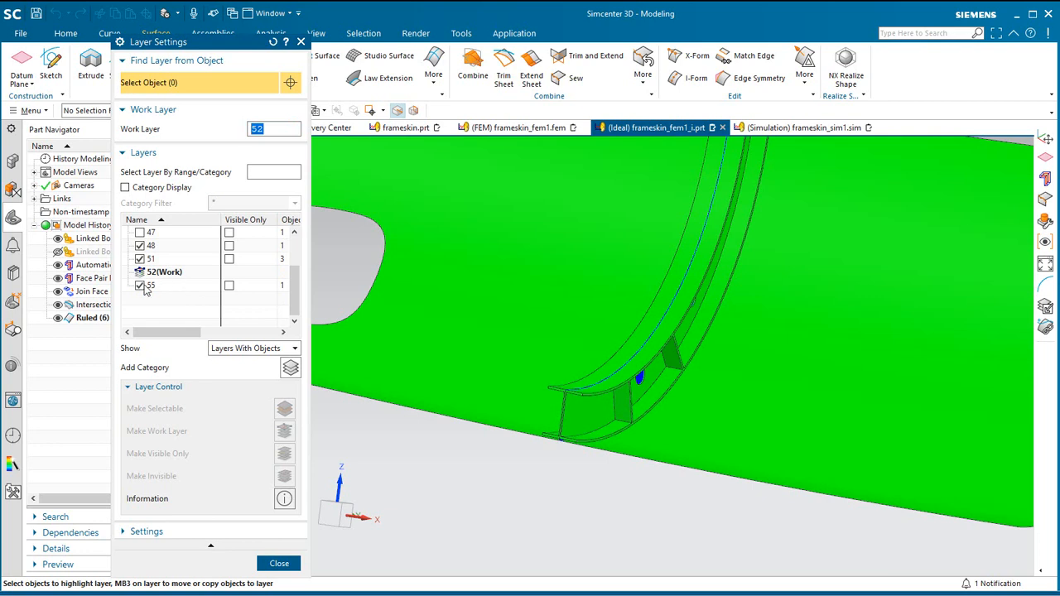
{"action": "left_click", "coordinate": [143, 286]}
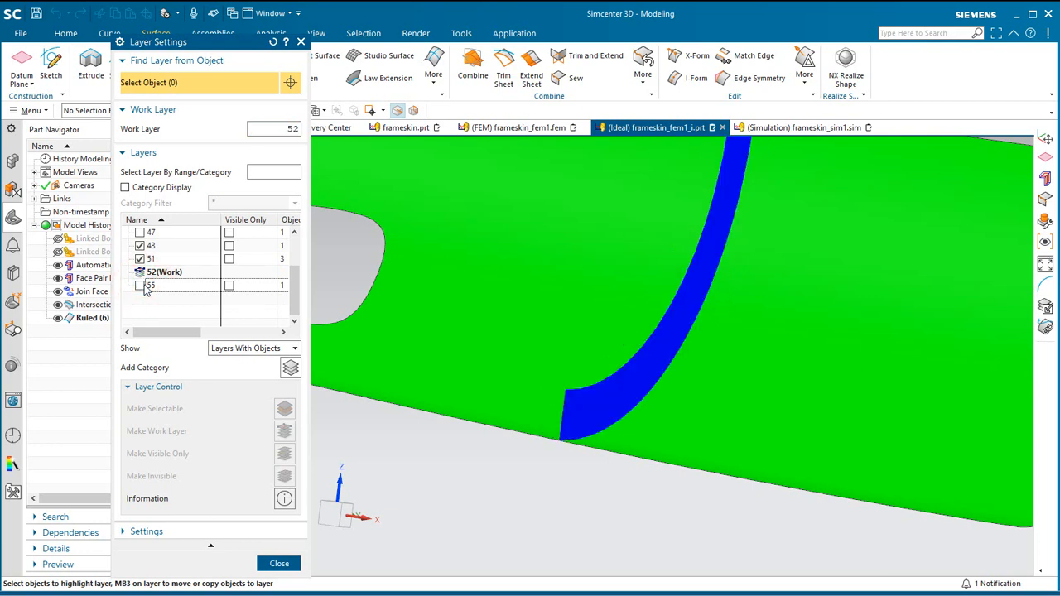
{"action": "left_click", "coordinate": [280, 564]}
{"action": "scroll", "coordinate": [845, 503], "scroll_direction": "down", "scroll_amount": 5}
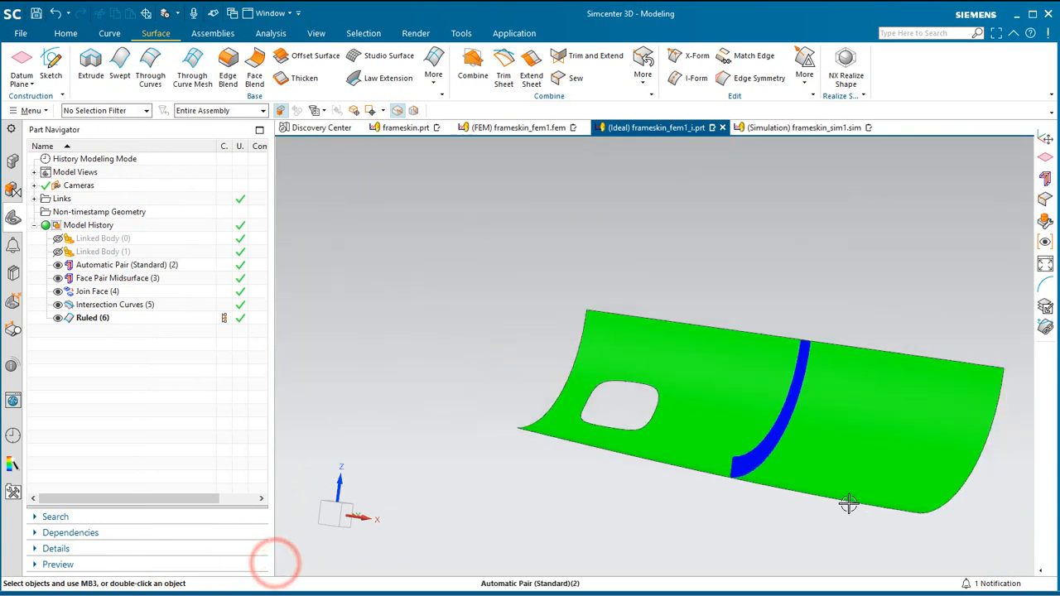
Rotate the WCS about its XC axis by one 22.5° snap increment, tilting the ZC axis towards YC.
{"action": "middle_click_drag", "start_coordinate": [847, 503], "coordinate": [802, 502]}
{"action": "scroll", "coordinate": [805, 499], "scroll_direction": "up", "scroll_amount": 2}
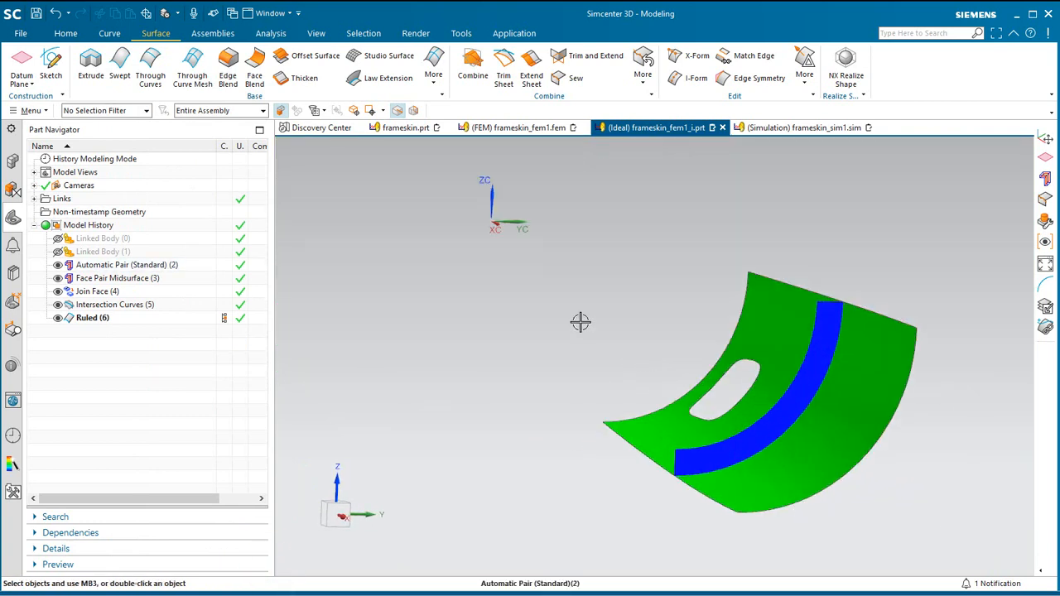
{"action": "left_click", "coordinate": [24, 61]}
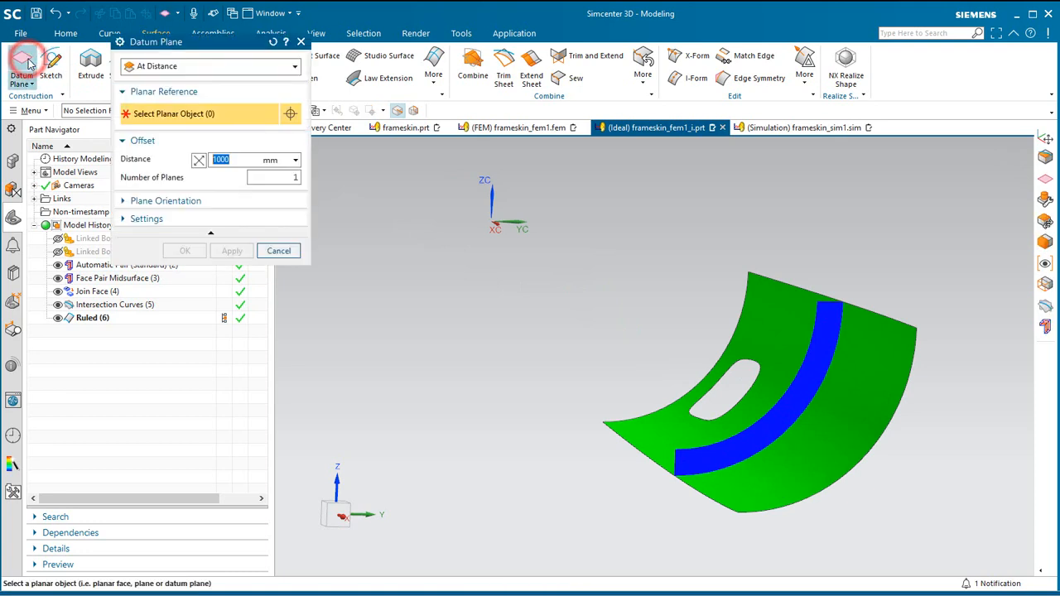
{"action": "left_click", "coordinate": [280, 251]}
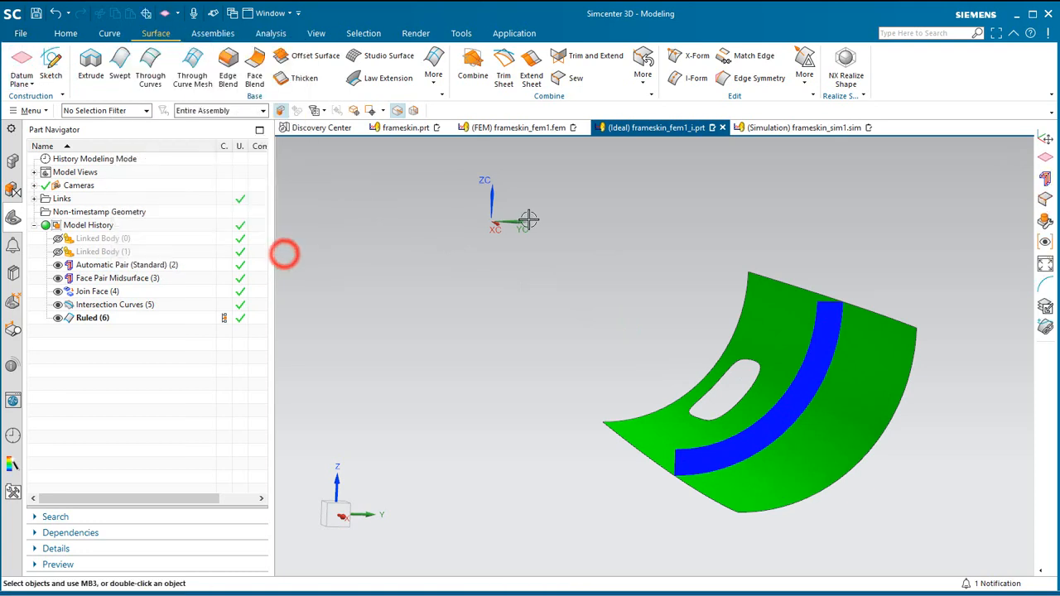
{"action": "double_click", "coordinate": [513, 222]}
{"action": "left_click", "coordinate": [527, 188]}
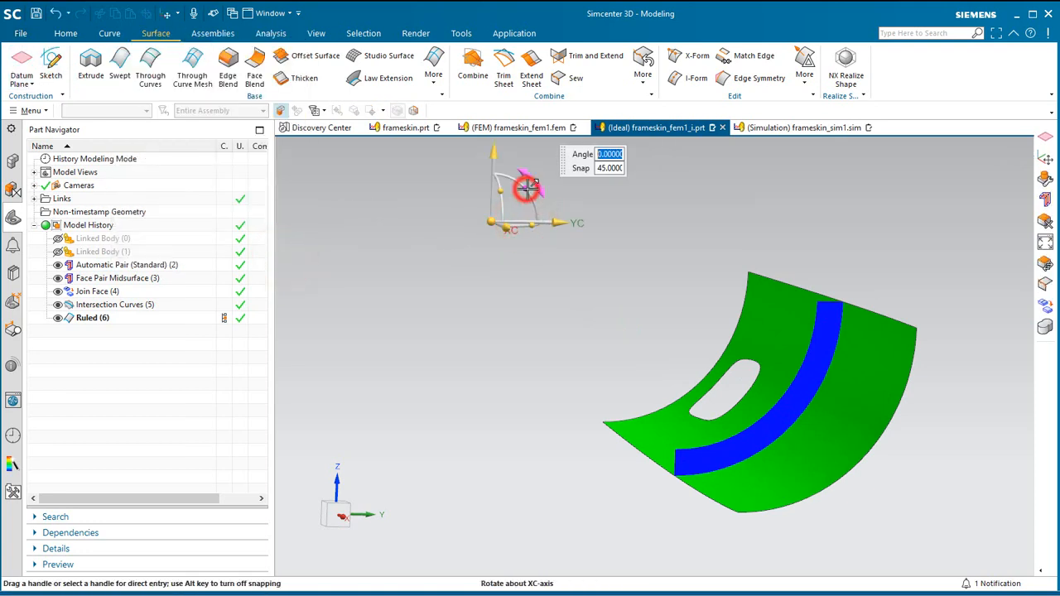
{"action": "type", "text": "22."}
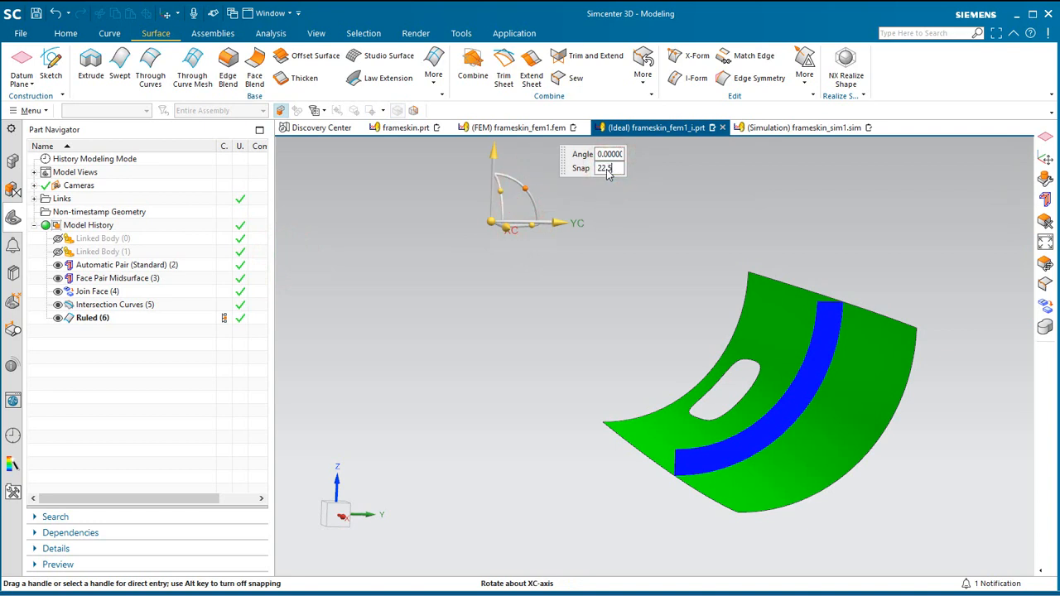
{"action": "left_click_drag", "start_coordinate": [533, 201], "coordinate": [536, 207]}
{"action": "middle_click", "coordinate": [535, 206]}
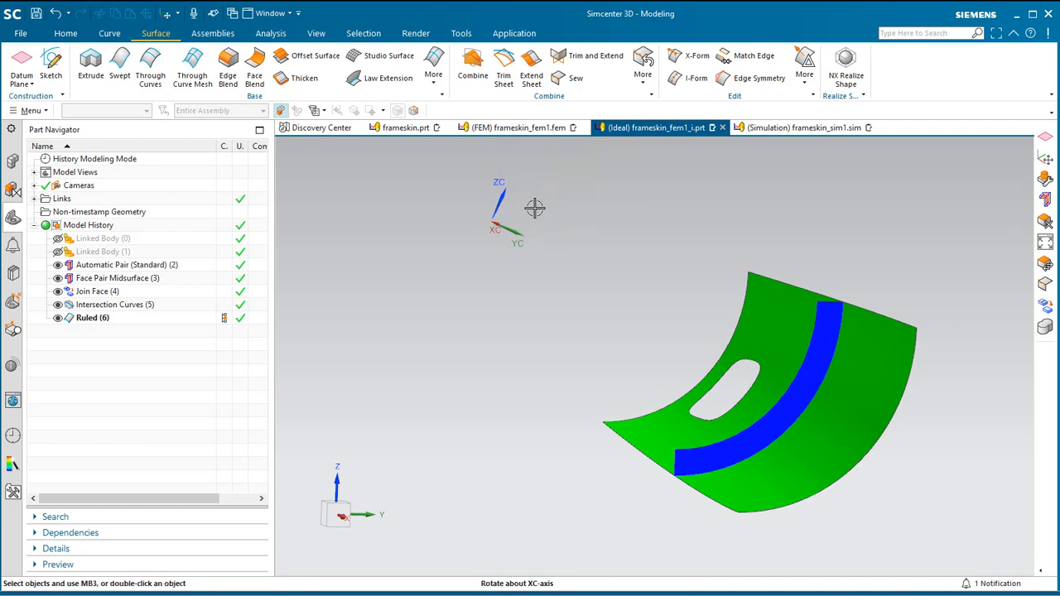
Create a datum plane on the XC-YC plane of the rotated WCS at a distance of 0 mm.
{"action": "left_click", "coordinate": [15, 63]}
{"action": "left_click", "coordinate": [247, 66]}
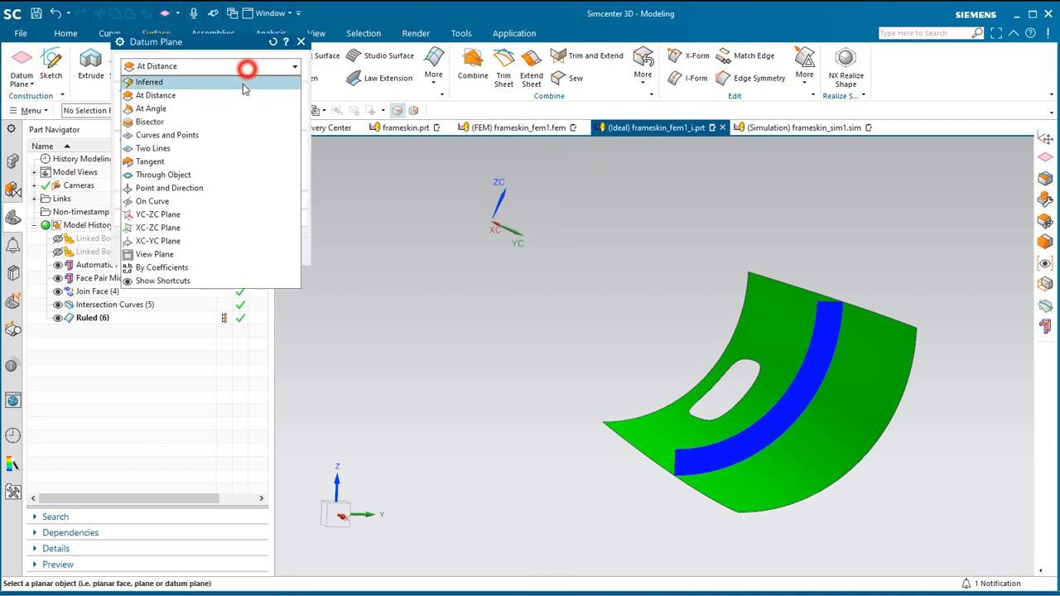
{"action": "left_click", "coordinate": [191, 239]}
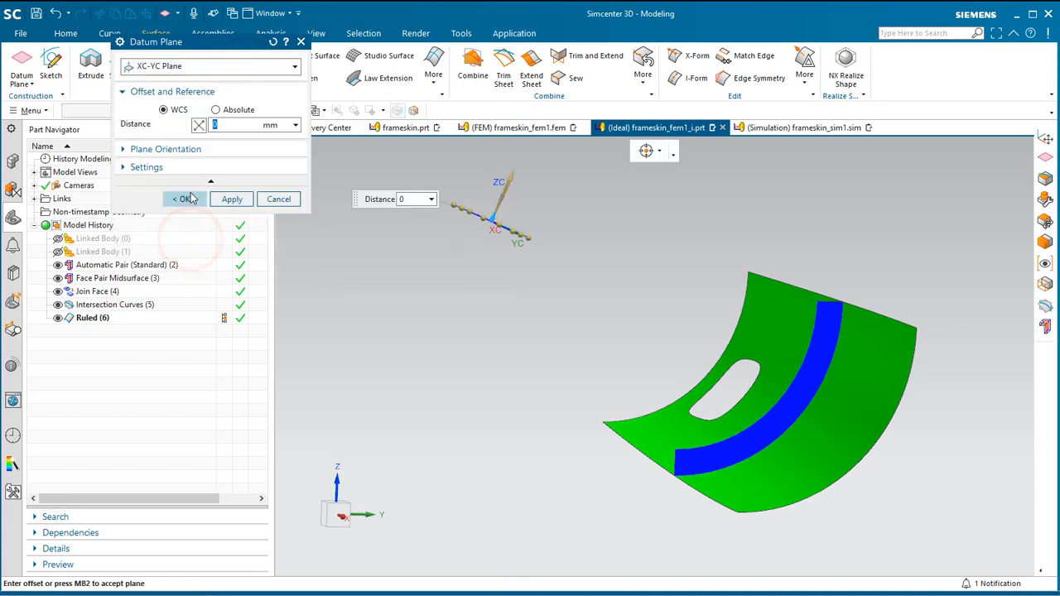
{"action": "middle_click", "coordinate": [190, 192]}
Rotate the WCS a further -45° about its XC axis and create a second datum plane on its XC-YC plane.
{"action": "double_click", "coordinate": [500, 209]}
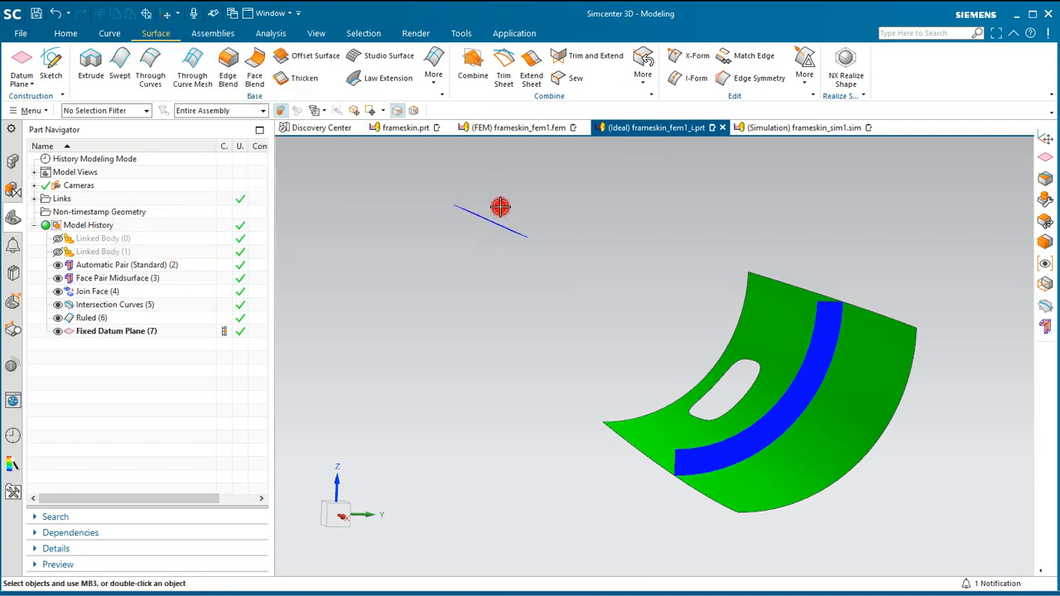
{"action": "left_click_drag", "start_coordinate": [536, 209], "coordinate": [539, 239]}
{"action": "mouse_move", "coordinate": [441, 323]}
{"action": "middle_mouse_down"}
{"action": "mouse_move", "coordinate": [360, 323]}
{"action": "mouse_move", "coordinate": [424, 325]}
{"action": "middle_mouse_up"}
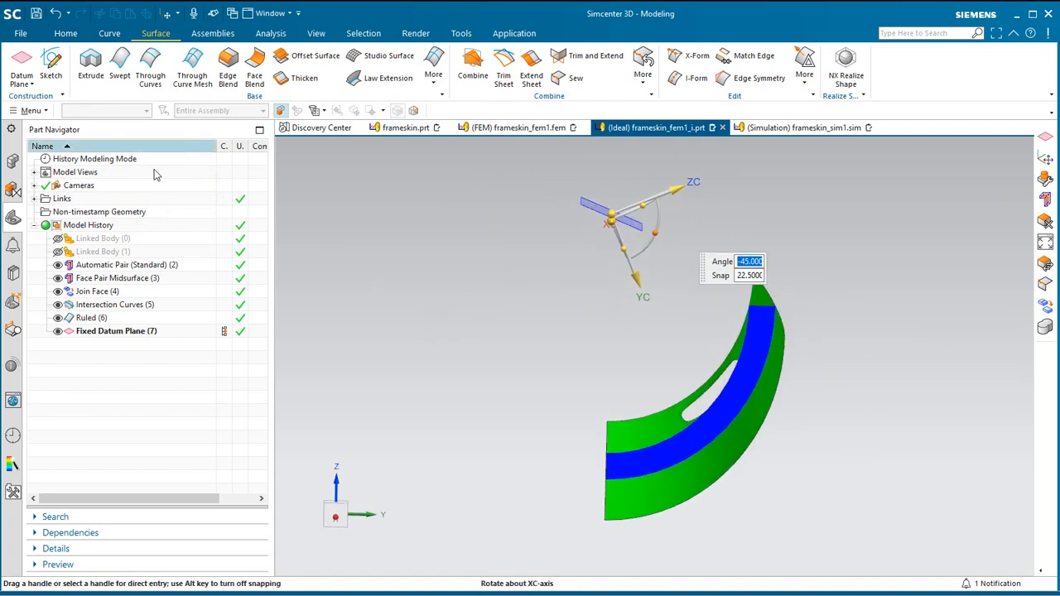
{"action": "middle_click", "coordinate": [310, 242]}
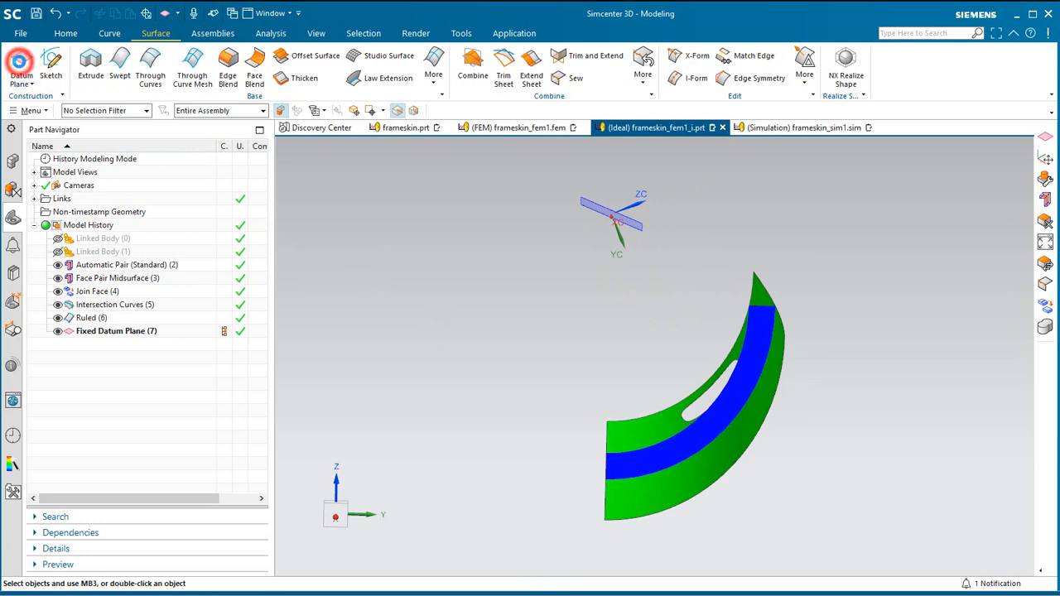
{"action": "left_click", "coordinate": [20, 60]}
{"action": "left_click", "coordinate": [189, 201]}
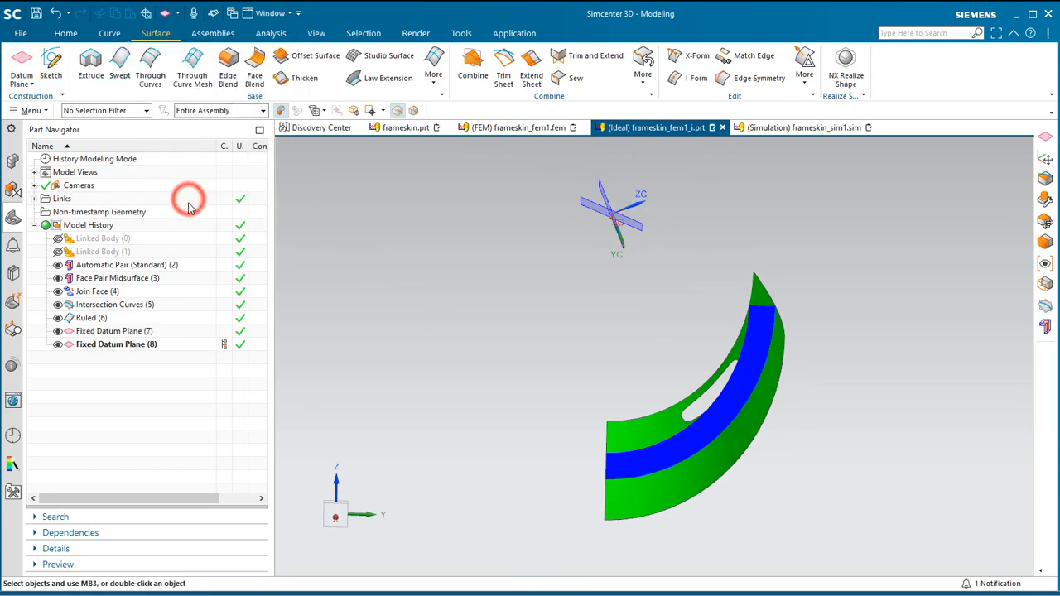
Create two datum planes parallel to the frame web surface, offset 1000 mm to either side of it.
{"action": "middle_click_drag", "start_coordinate": [403, 326], "coordinate": [416, 327]}
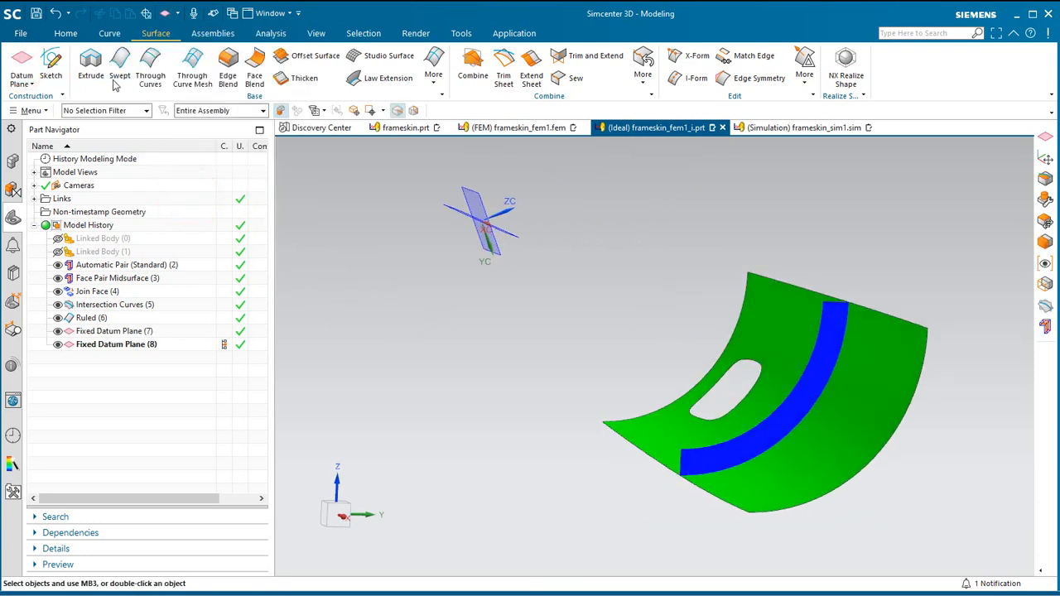
{"action": "left_click", "coordinate": [20, 59]}
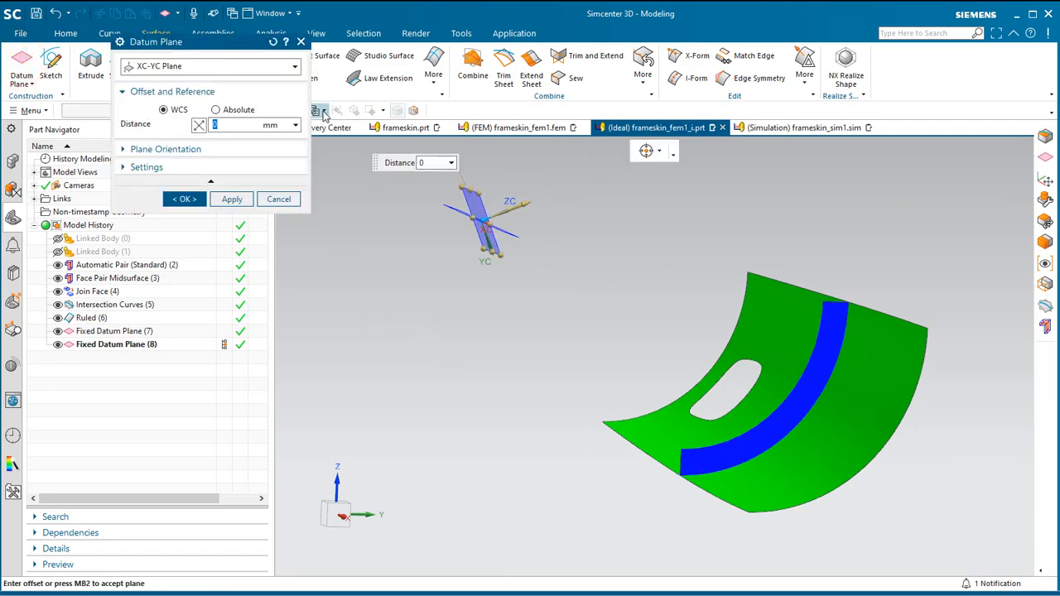
{"action": "left_click", "coordinate": [287, 67]}
{"action": "left_click", "coordinate": [223, 95]}
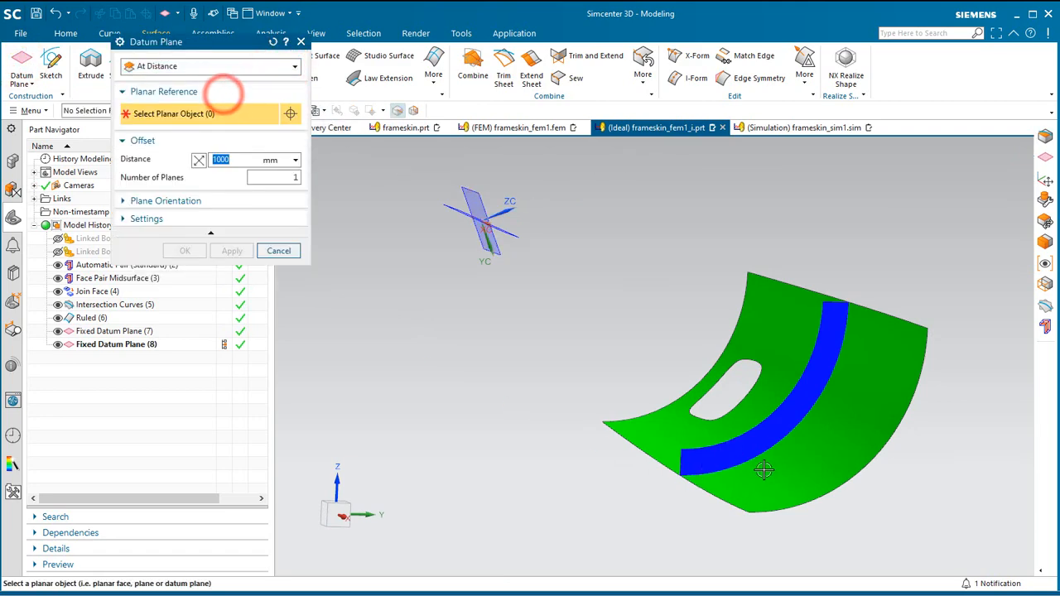
{"action": "left_click", "coordinate": [734, 450]}
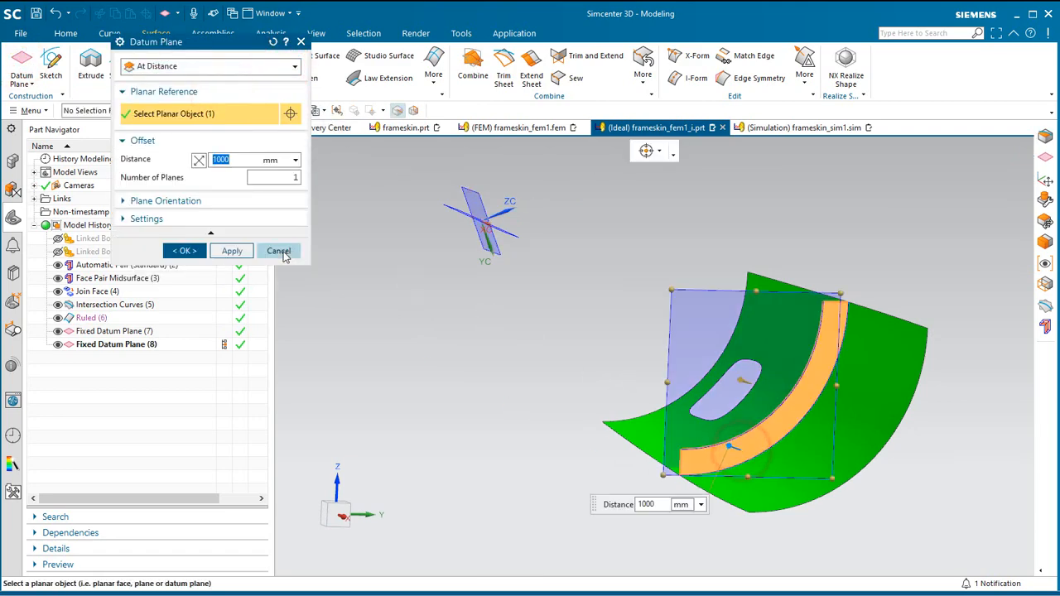
{"action": "left_click", "coordinate": [231, 250]}
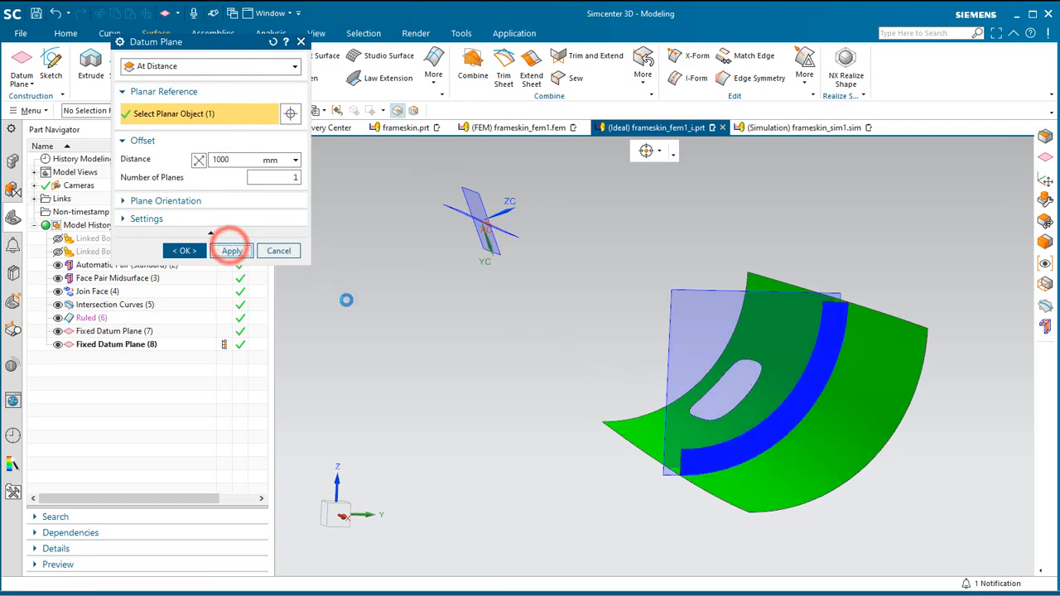
{"action": "left_click", "coordinate": [729, 447]}
{"action": "left_click", "coordinate": [199, 160]}
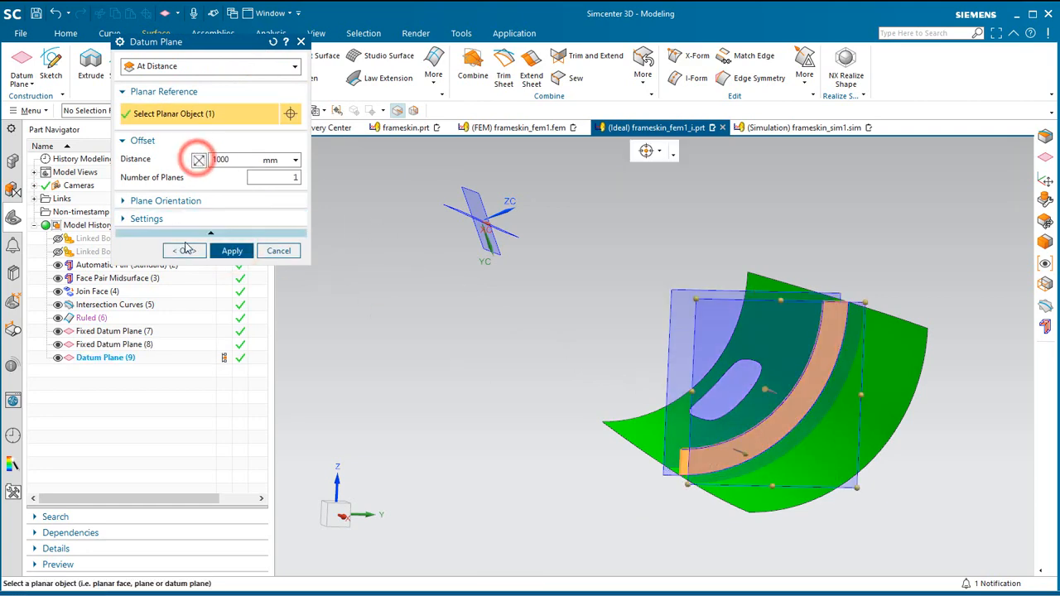
{"action": "left_click", "coordinate": [183, 250]}
Divide the skin midsurface and the frame web face with all four datum planes, projecting normal to face.
{"action": "mouse_move", "coordinate": [529, 420]}
{"action": "middle_mouse_down"}
{"action": "mouse_move", "coordinate": [569, 434]}
{"action": "mouse_move", "coordinate": [536, 417]}
{"action": "middle_mouse_up"}
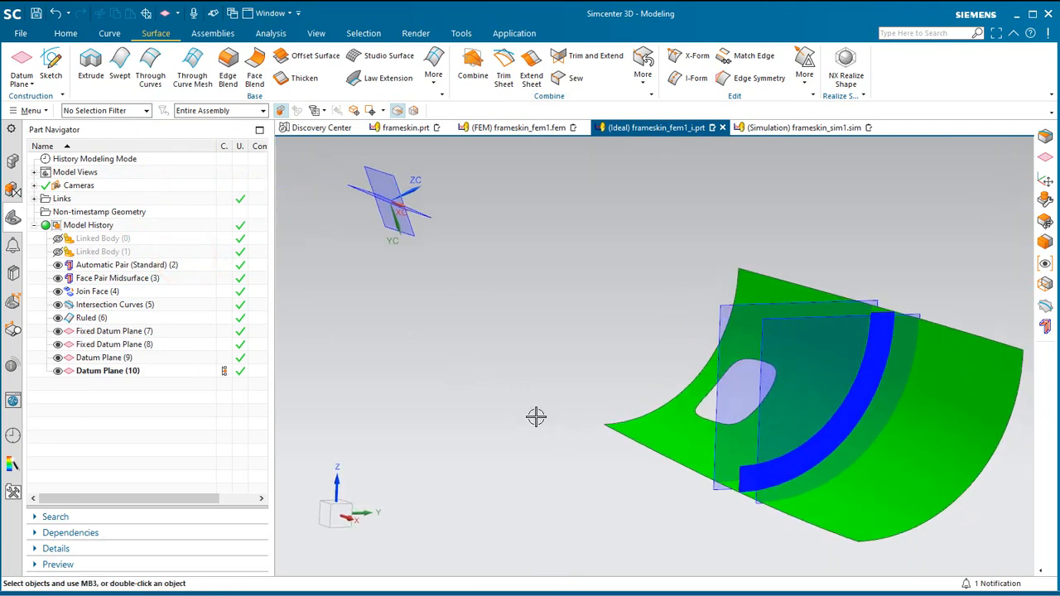
{"action": "left_click", "coordinate": [645, 79]}
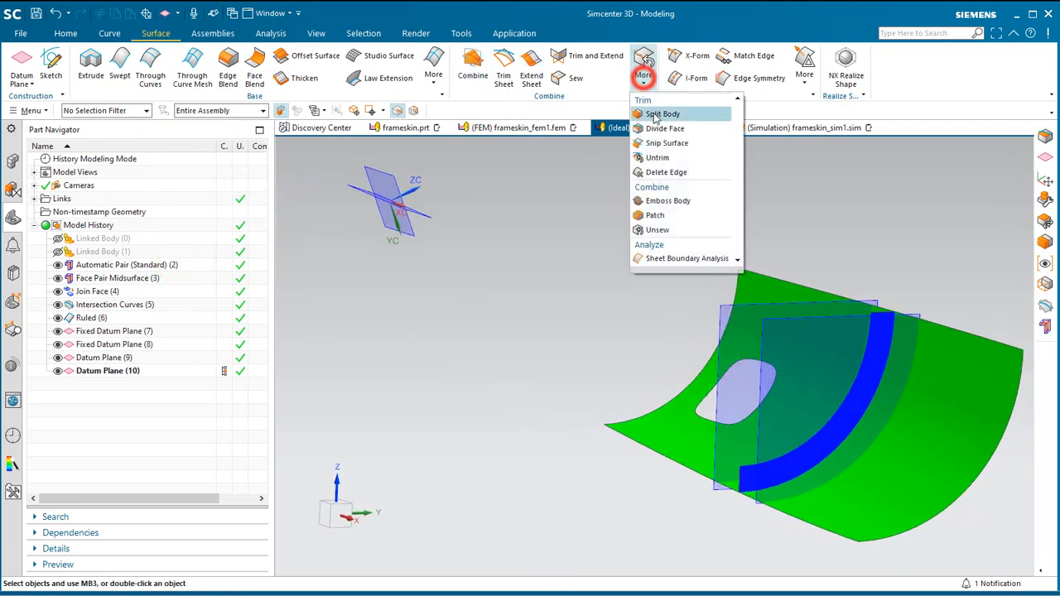
{"action": "left_click", "coordinate": [684, 141]}
{"action": "left_click", "coordinate": [811, 336]}
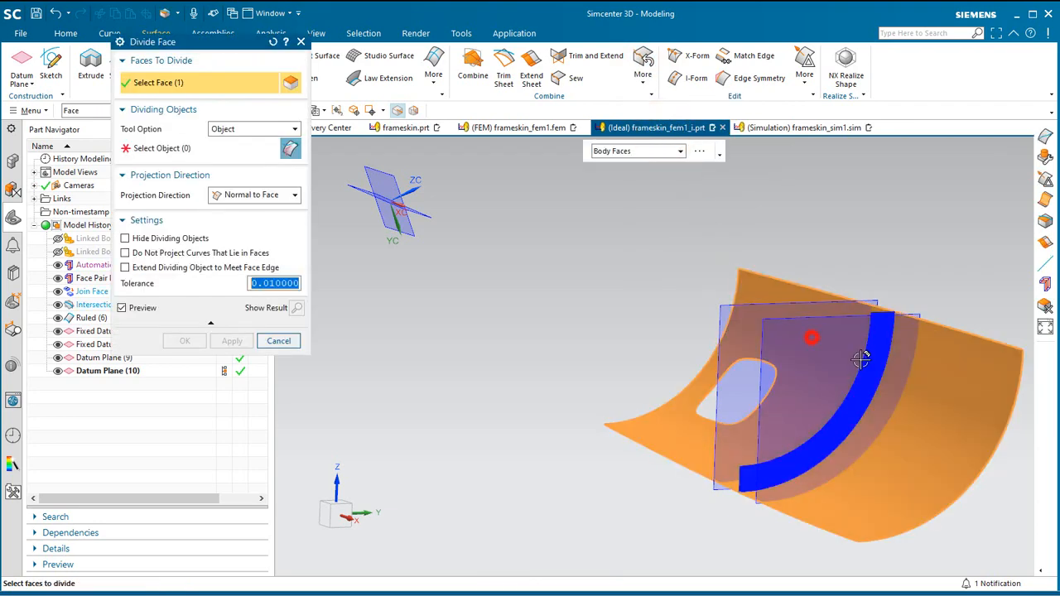
{"action": "left_click", "coordinate": [870, 344]}
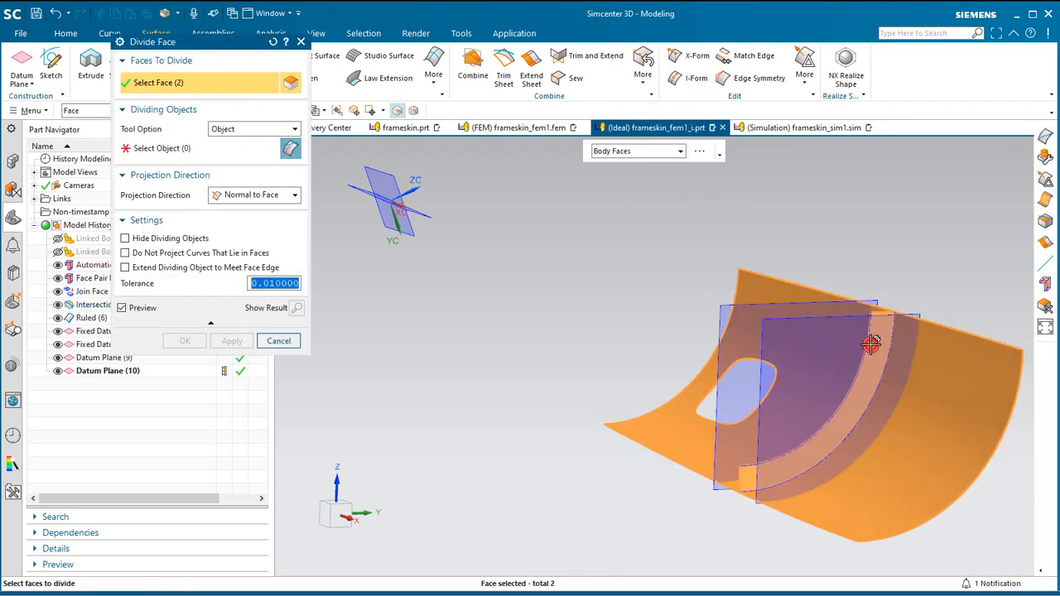
{"action": "left_click", "coordinate": [187, 155]}
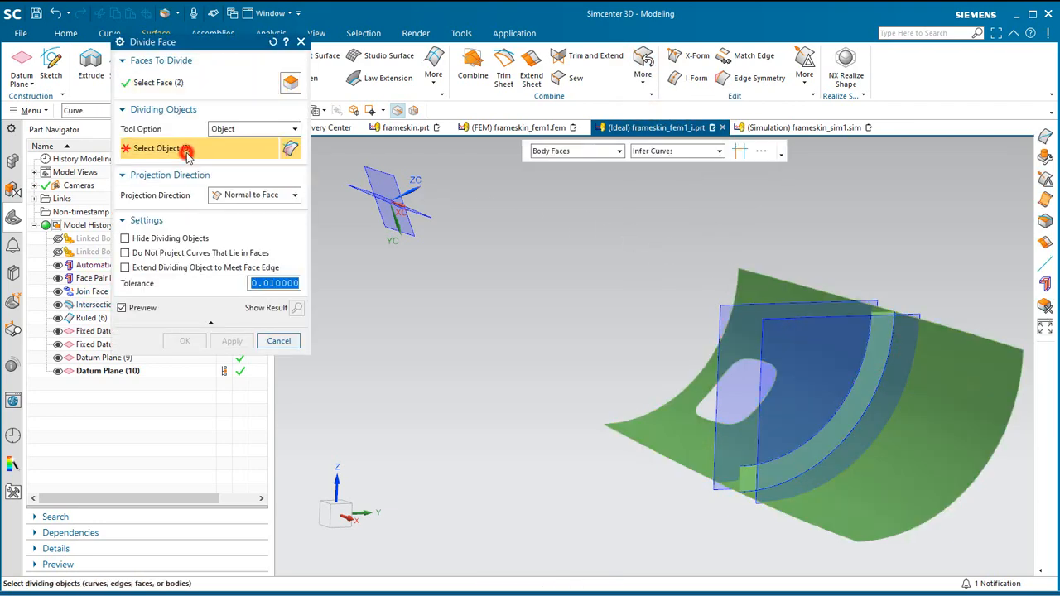
{"action": "left_click", "coordinate": [93, 110]}
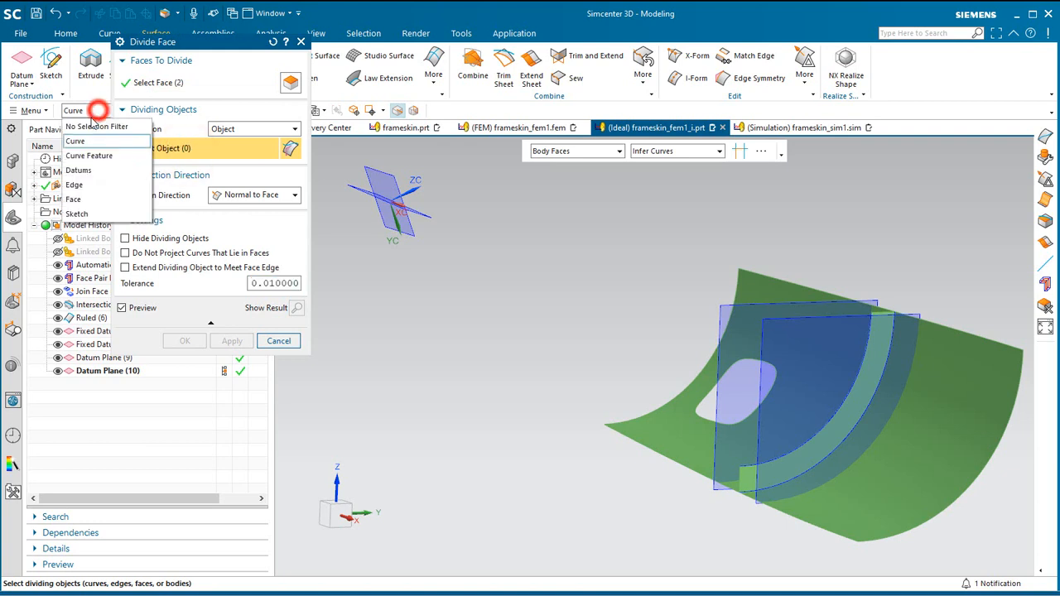
{"action": "left_click", "coordinate": [87, 167]}
{"action": "scroll", "coordinate": [599, 334], "scroll_direction": "down", "scroll_amount": 3}
{"action": "left_click_drag", "start_coordinate": [376, 196], "coordinate": [923, 498]}
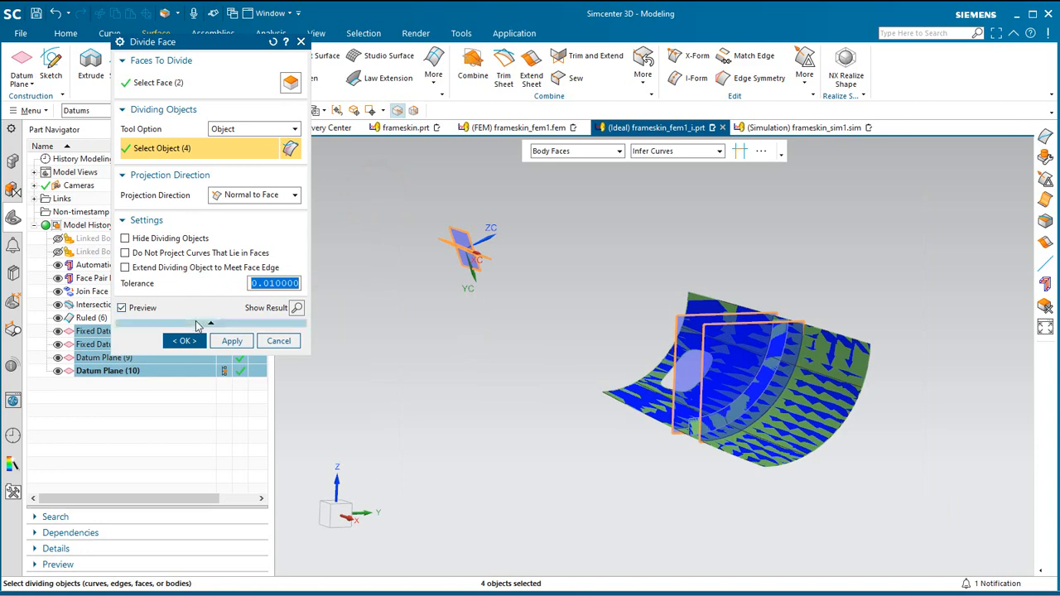
{"action": "left_click", "coordinate": [186, 341]}
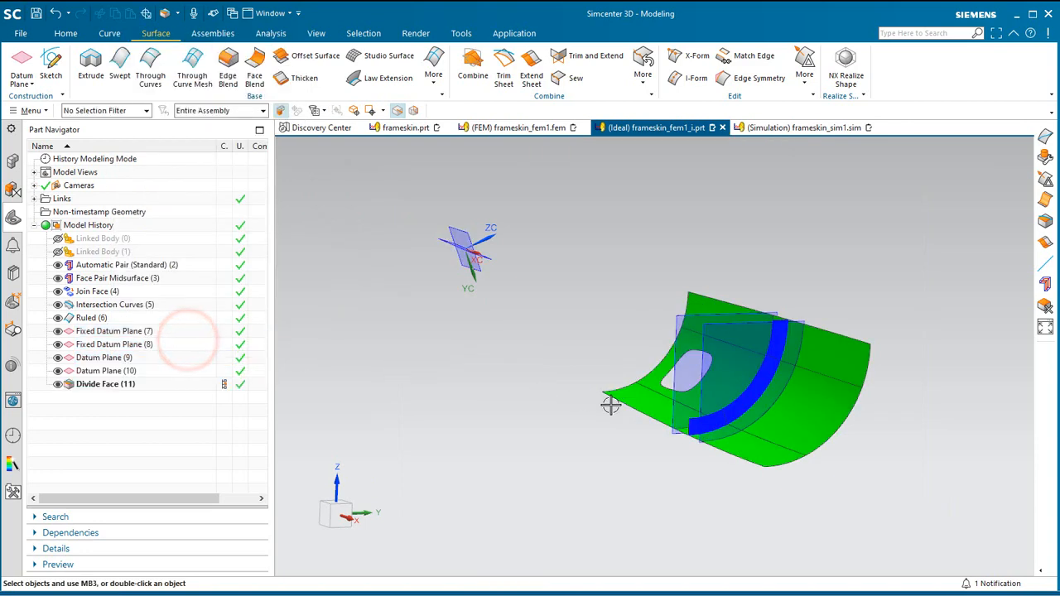
Save the idealized part with the divided skin and web faces.
{"action": "middle_click_drag", "start_coordinate": [611, 406], "coordinate": [794, 430]}
{"action": "scroll", "coordinate": [794, 429], "scroll_direction": "down", "scroll_amount": 5}
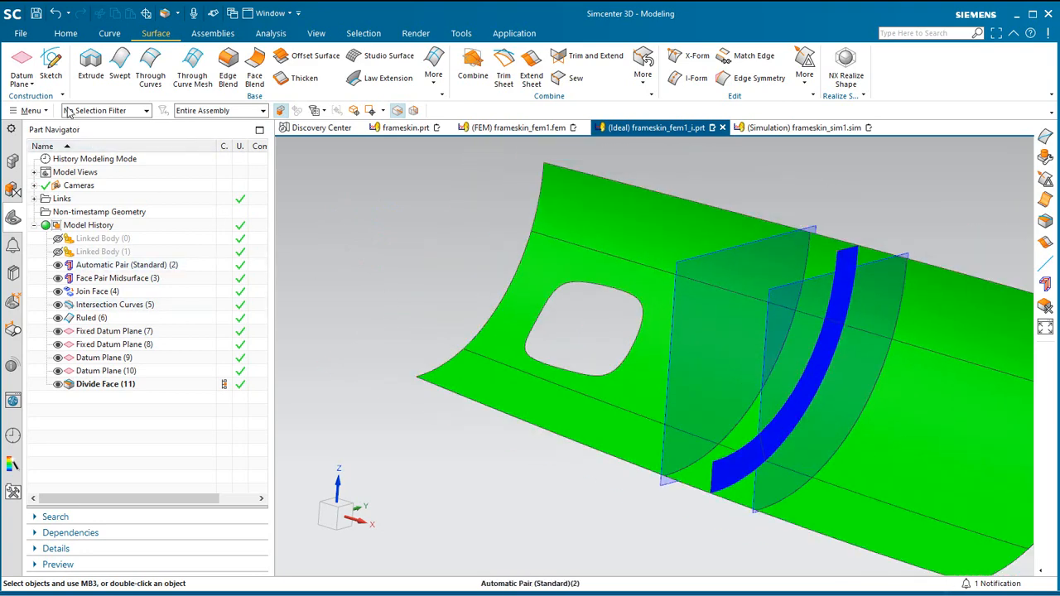
{"action": "left_click", "coordinate": [35, 14]}
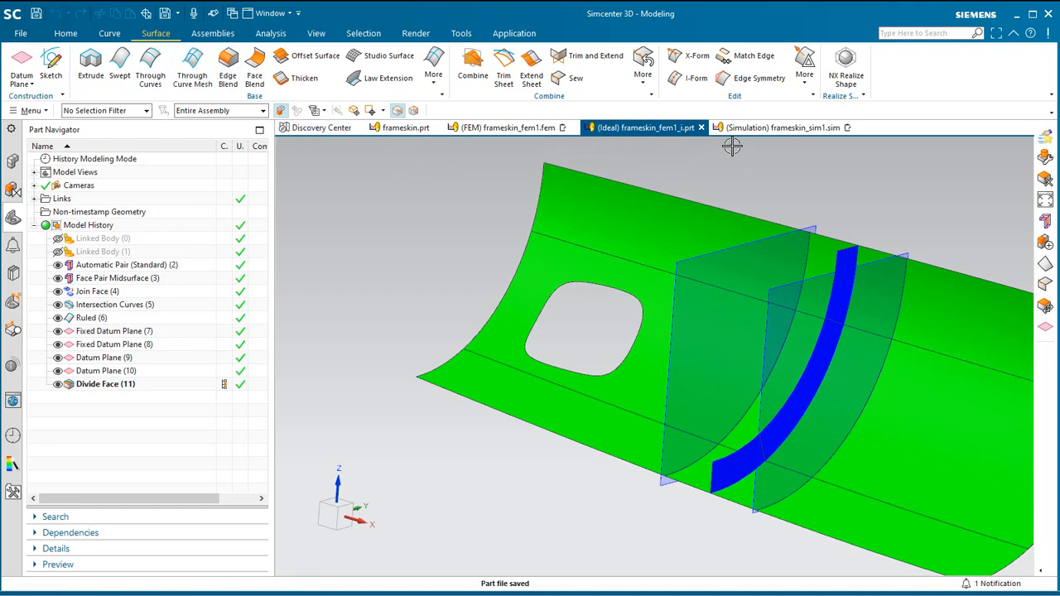
Edit frameskin_fem1.fem to use selected bodies, picking the skin and frame web sheet bodies from the idealized part.
{"action": "left_click", "coordinate": [526, 128]}
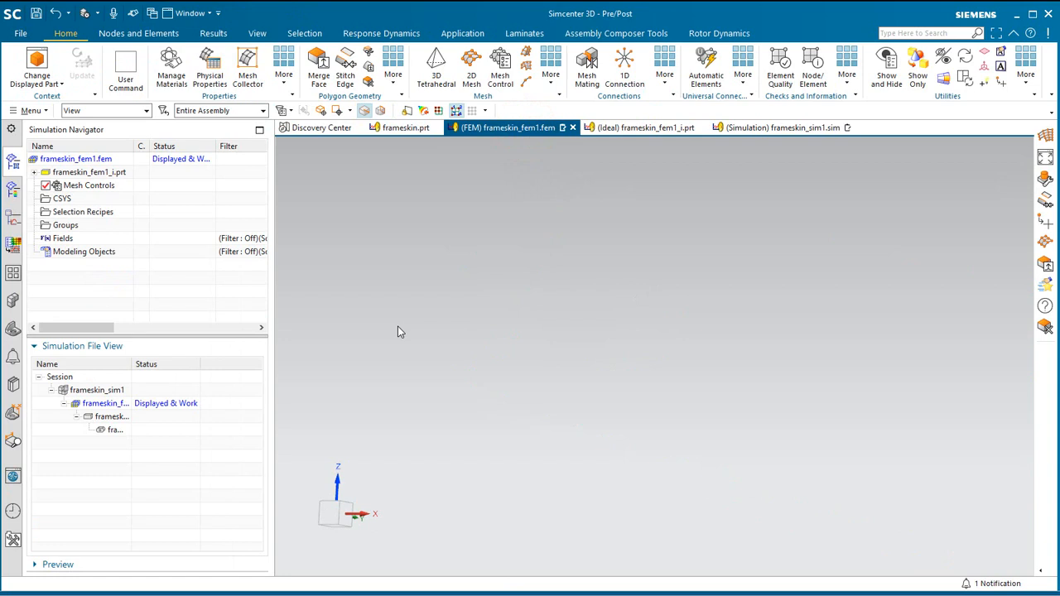
{"action": "right_click", "coordinate": [82, 159]}
{"action": "left_click", "coordinate": [112, 231]}
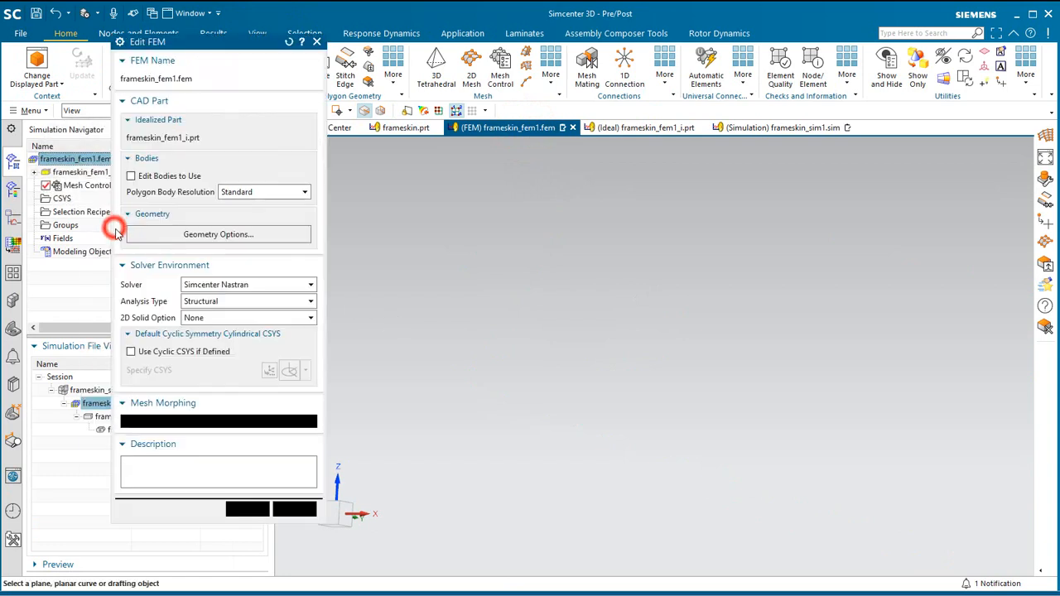
{"action": "left_click", "coordinate": [157, 176]}
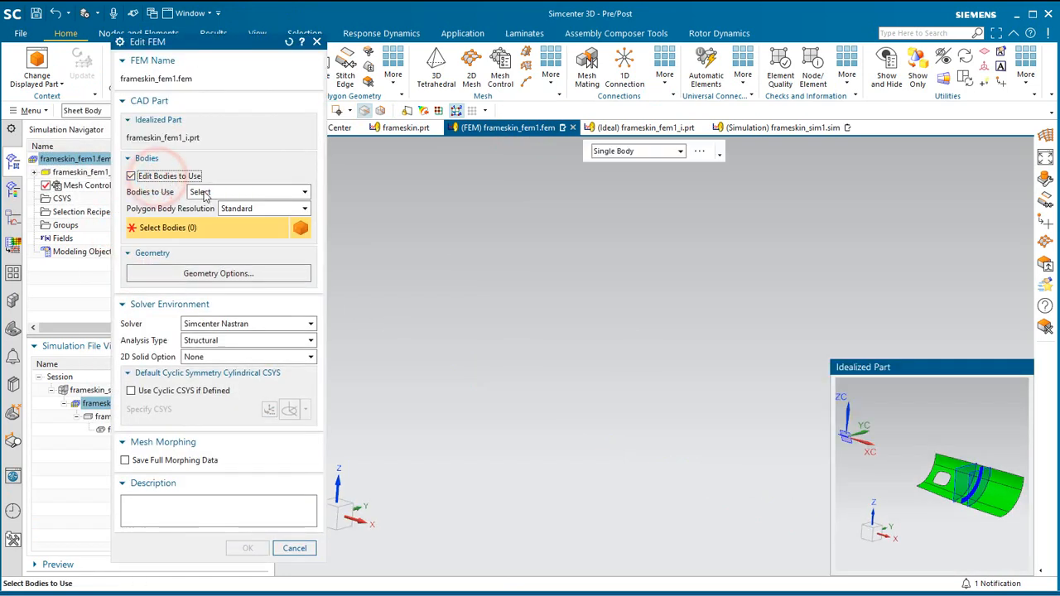
{"action": "left_click", "coordinate": [200, 192]}
{"action": "left_click", "coordinate": [209, 222]}
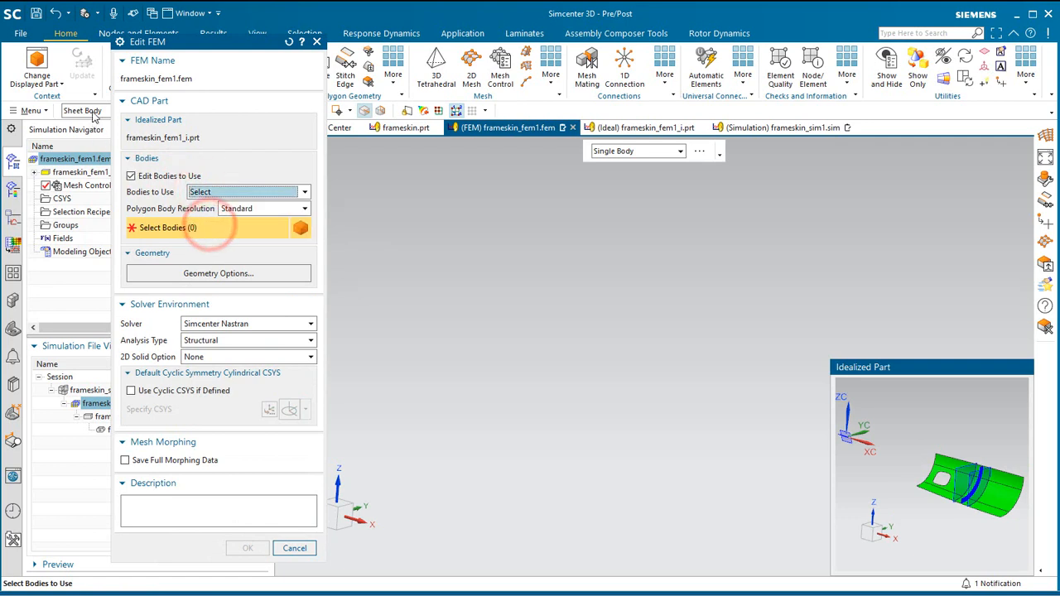
{"action": "scroll", "coordinate": [877, 459], "scroll_direction": "down", "scroll_amount": 1}
{"action": "left_click_drag", "start_coordinate": [893, 438], "coordinate": [1005, 525]}
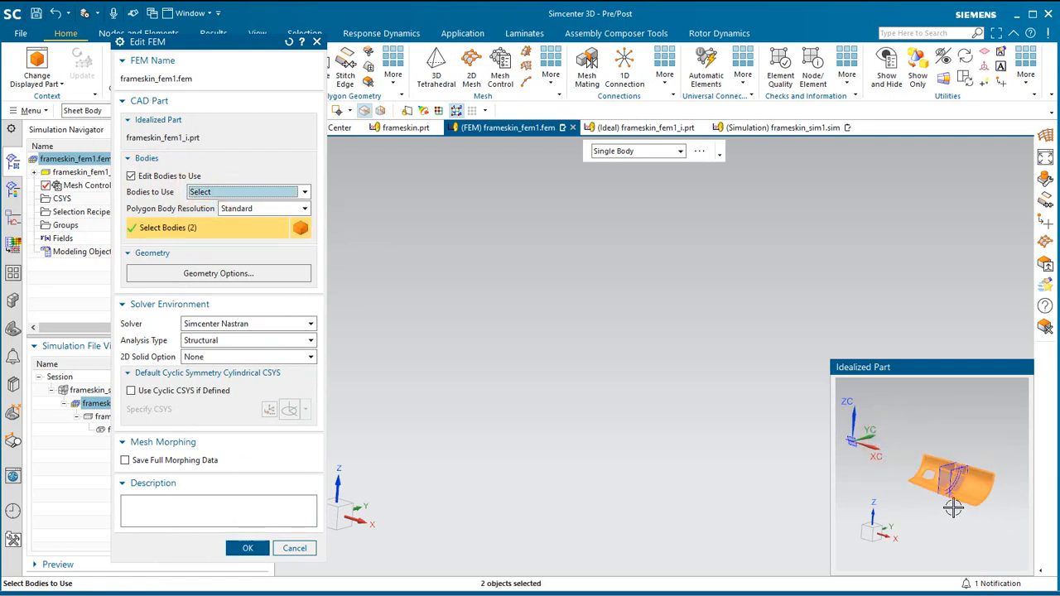
{"action": "left_click", "coordinate": [261, 547]}
Make layer 48 the work layer, turn on layer 51 and turn off layer 1 in the FEM.
{"action": "left_click", "coordinate": [28, 111]}
{"action": "left_click", "coordinate": [52, 189]}
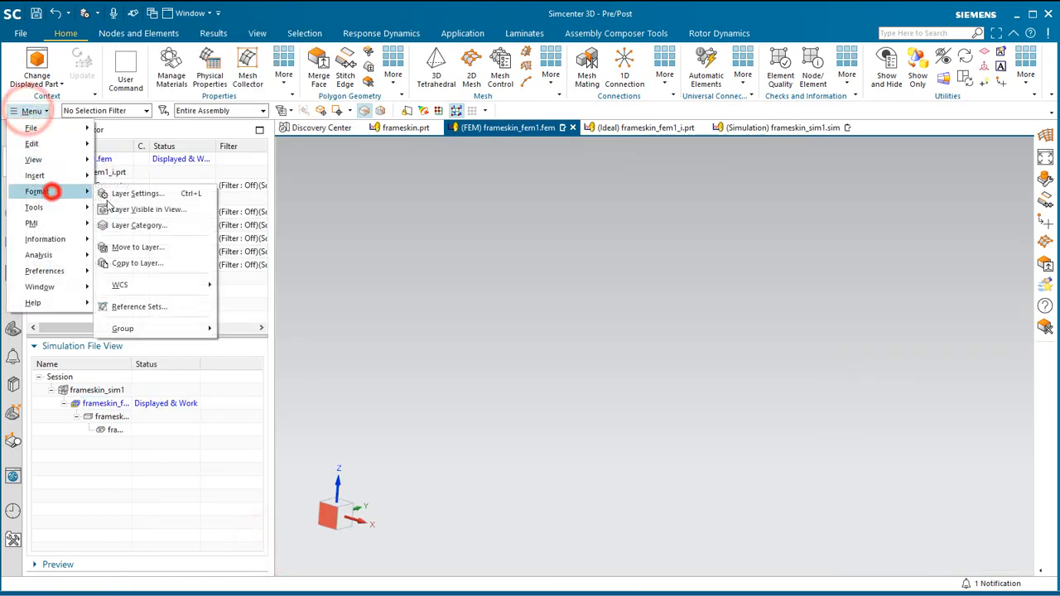
{"action": "left_click", "coordinate": [137, 192]}
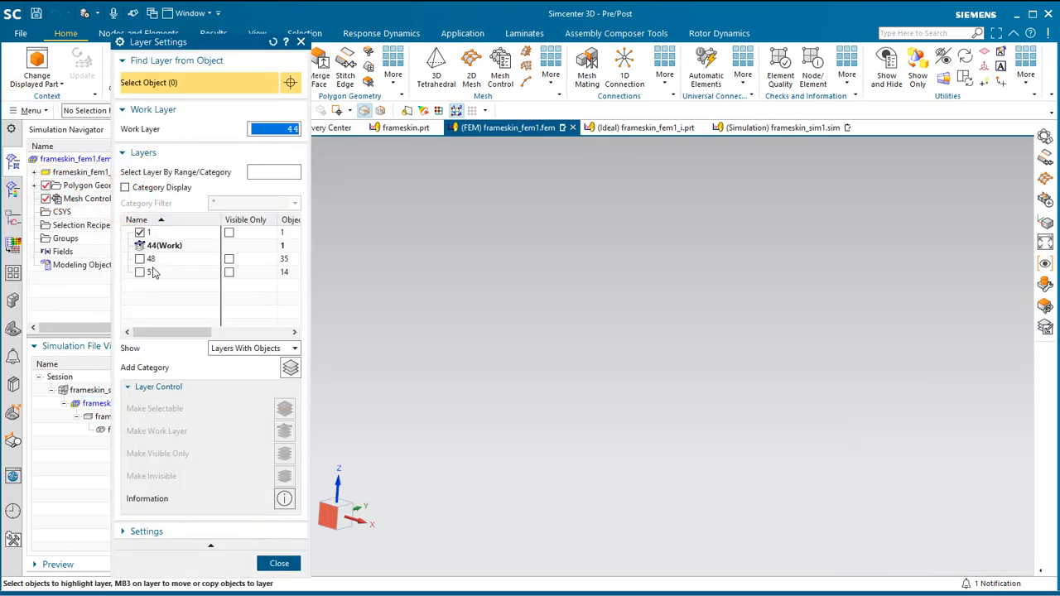
{"action": "right_click", "coordinate": [154, 262]}
{"action": "left_click", "coordinate": [170, 266]}
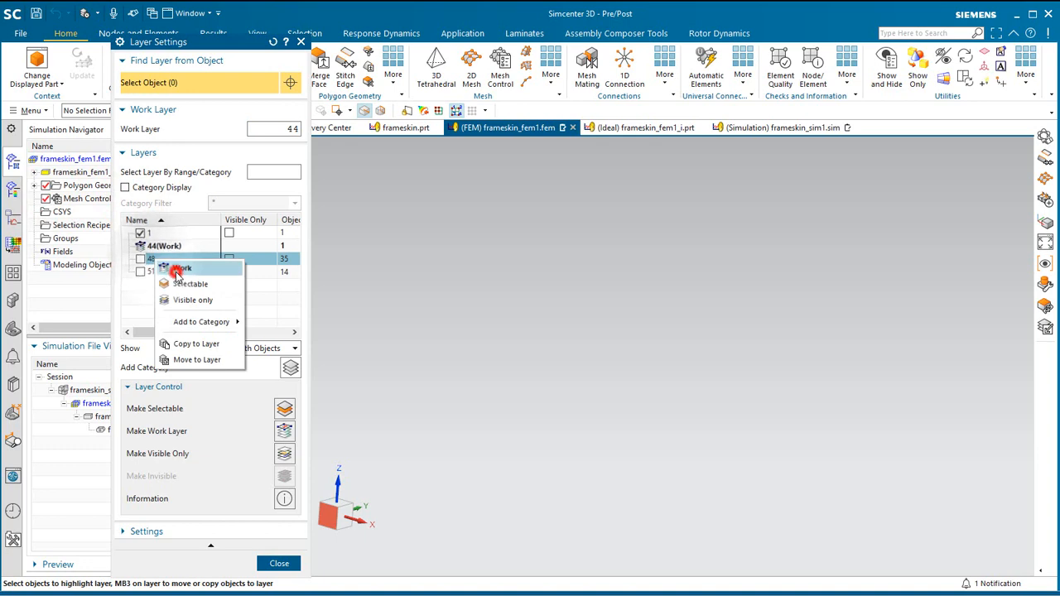
{"action": "left_click", "coordinate": [143, 272]}
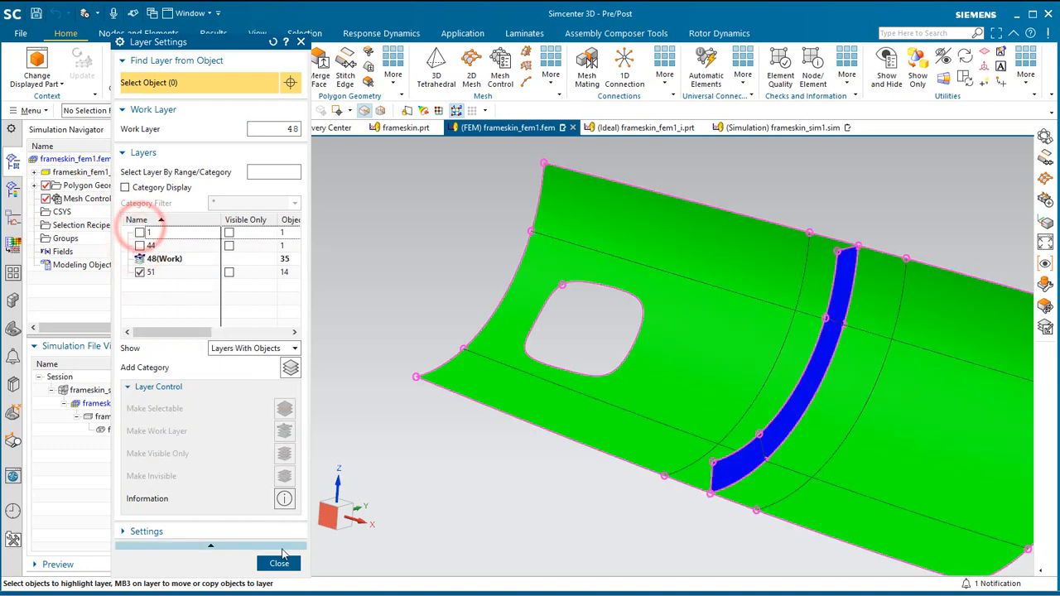
{"action": "left_click", "coordinate": [279, 563]}
Stitch the edges of the skin and frame web polygon bodies automatically, with both geometry types and a 0.1 mm search distance.
{"action": "middle_click_drag", "start_coordinate": [369, 412], "coordinate": [378, 408]}
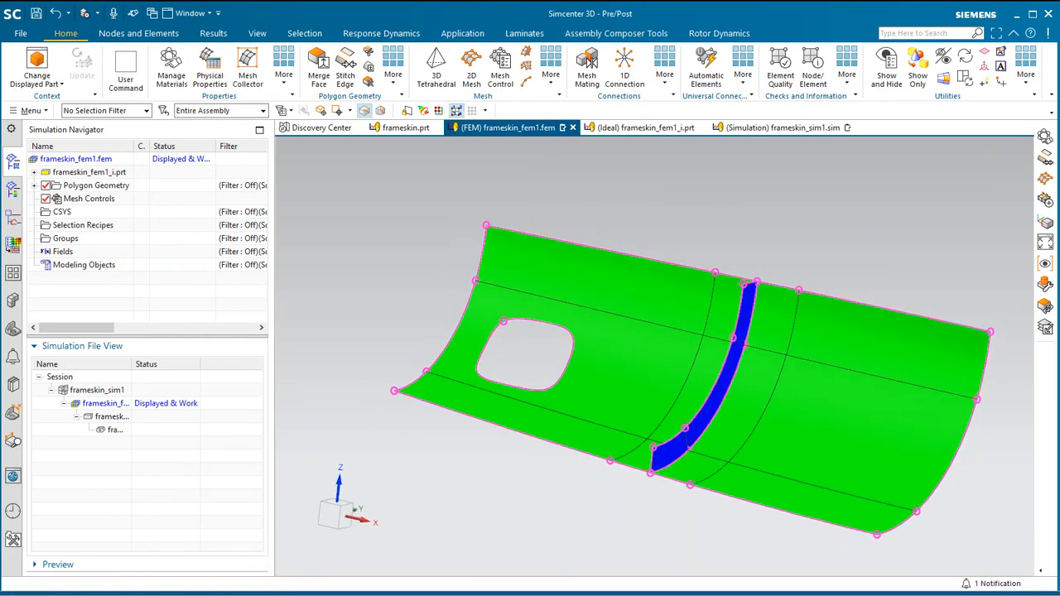
{"action": "left_click", "coordinate": [345, 75]}
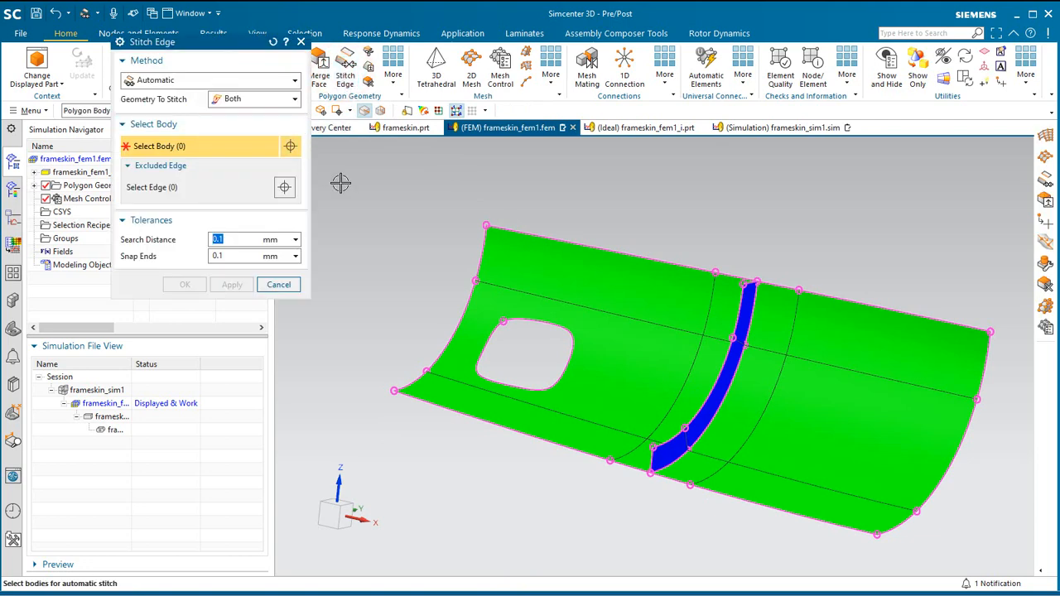
{"action": "left_click_drag", "start_coordinate": [339, 182], "coordinate": [991, 554]}
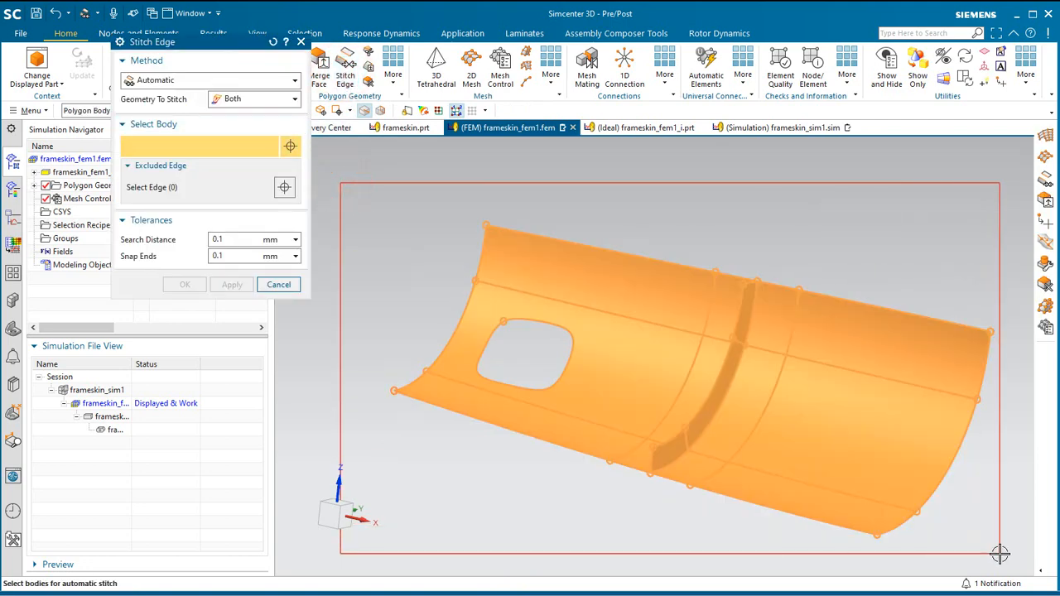
{"action": "left_click", "coordinate": [186, 286]}
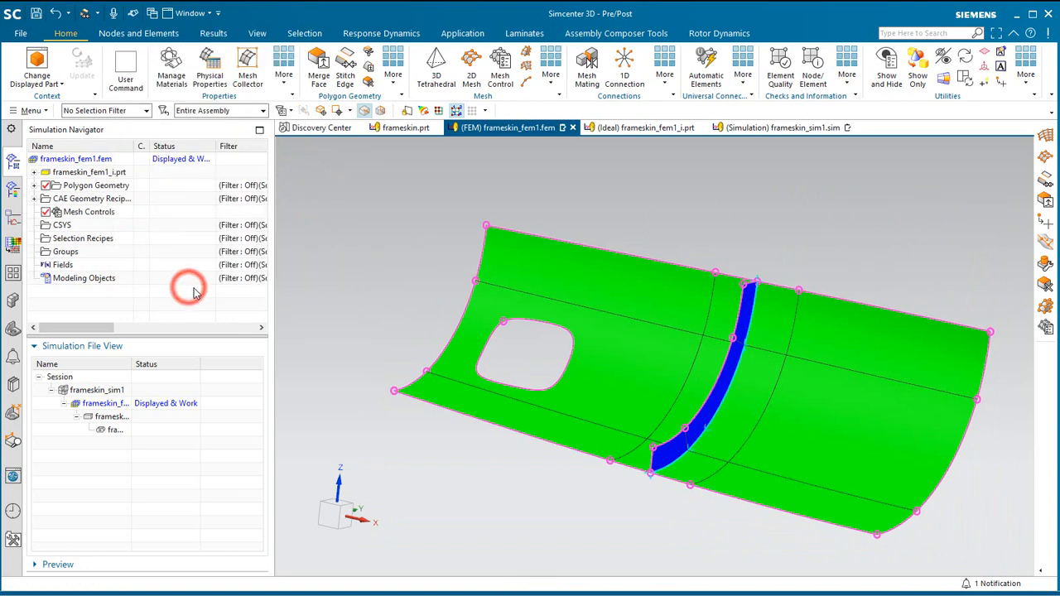
Mesh the middle frame web face with CQUAD4 elements of 500 mm size, using the Paver method.
{"action": "mouse_move", "coordinate": [492, 461]}
{"action": "middle_mouse_down"}
{"action": "mouse_move", "coordinate": [483, 462]}
{"action": "mouse_move", "coordinate": [496, 460]}
{"action": "middle_mouse_up"}
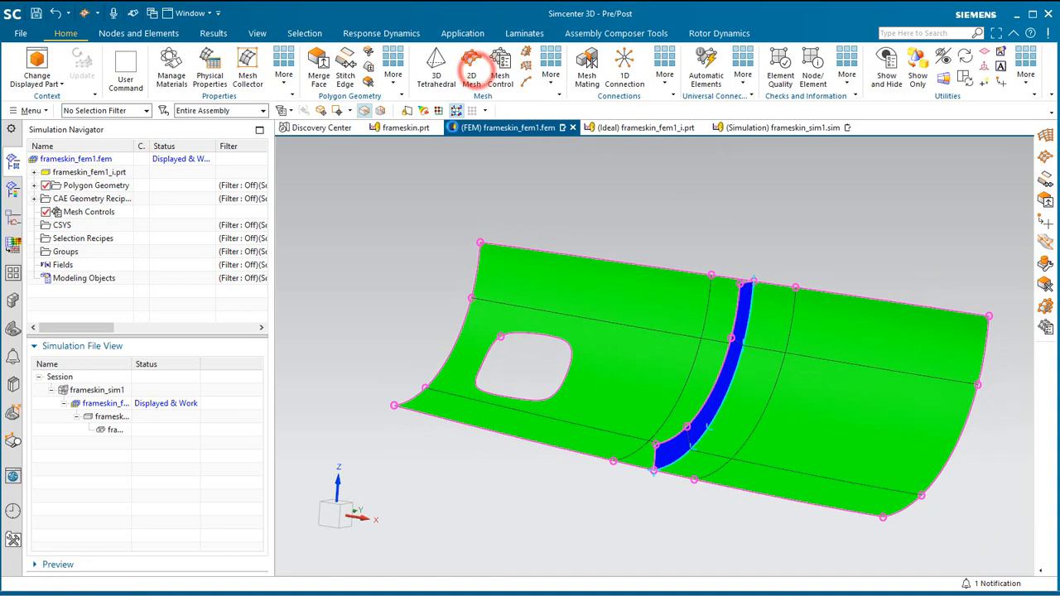
{"action": "left_click", "coordinate": [471, 60]}
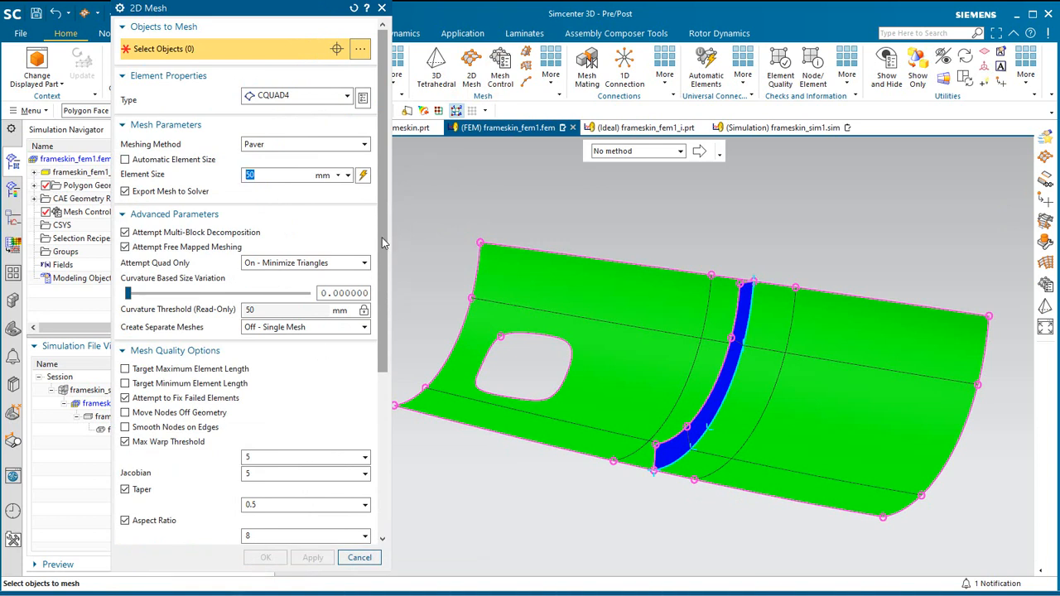
{"action": "type", "text": "0"}
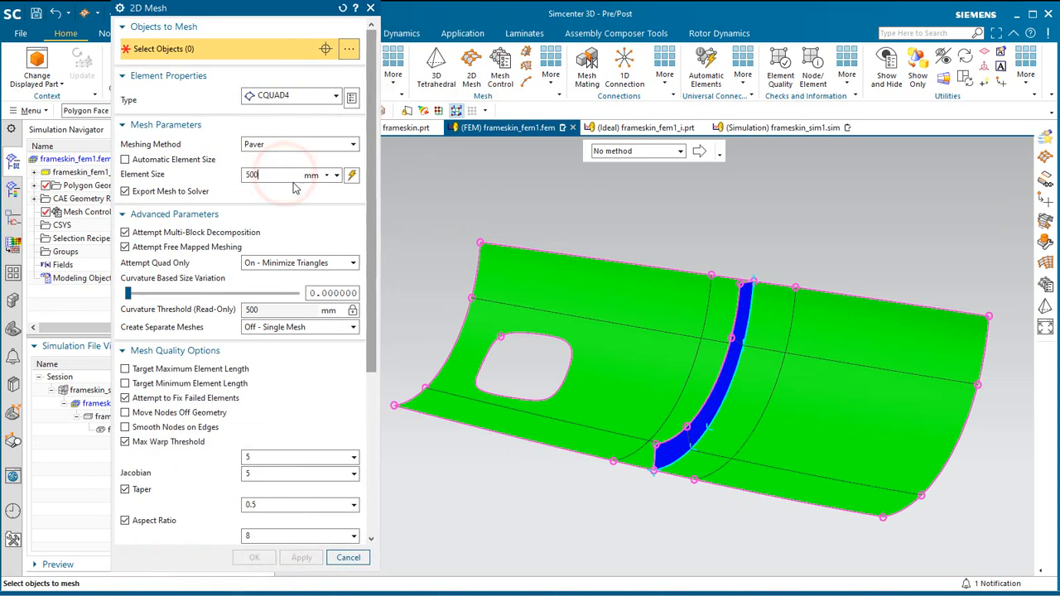
{"action": "left_click_drag", "start_coordinate": [374, 192], "coordinate": [369, 378]}
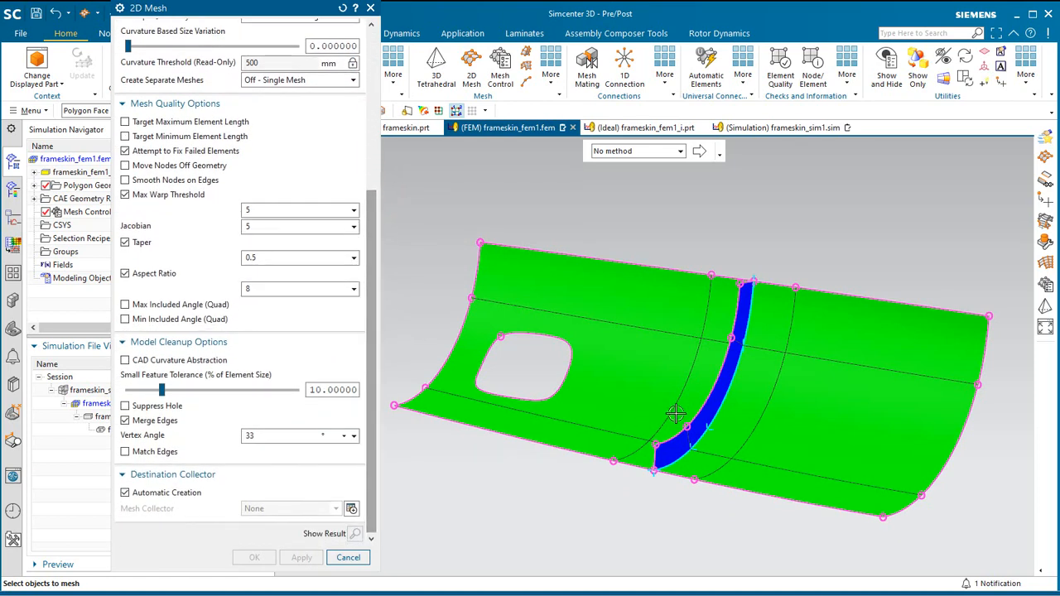
{"action": "left_click", "coordinate": [706, 418]}
{"action": "middle_click_drag", "start_coordinate": [724, 442], "coordinate": [711, 445]}
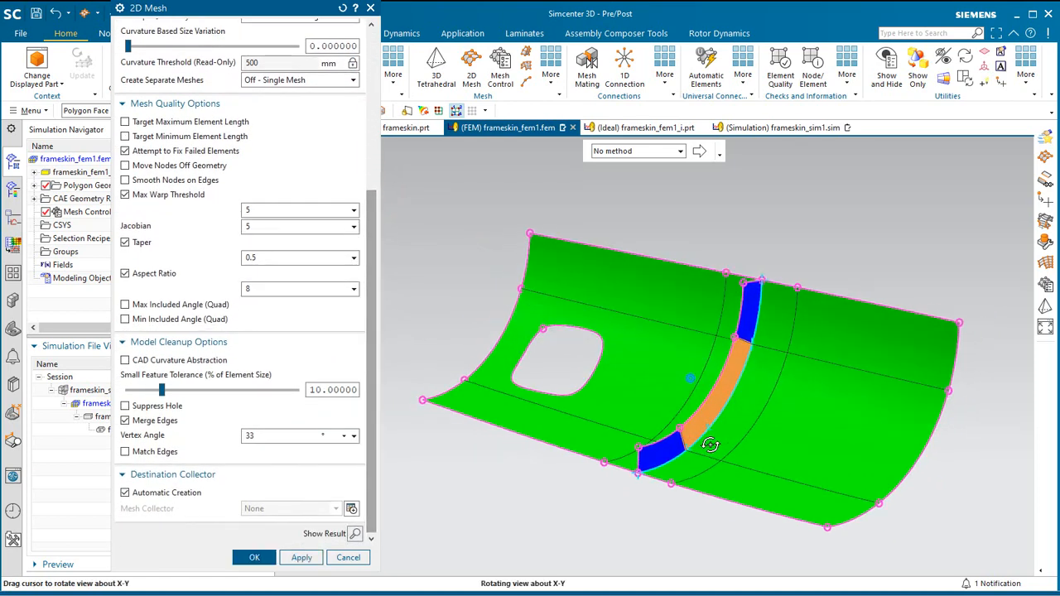
{"action": "left_click", "coordinate": [301, 557]}
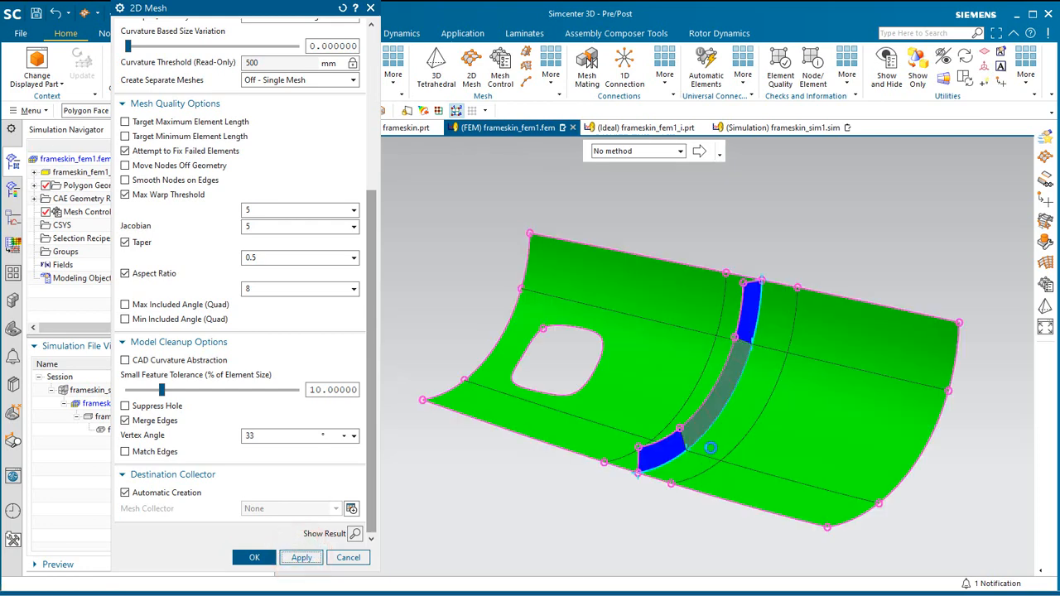
Mesh the two outer frame web faces with 500 mm CQUAD4 elements in the existing FRAMESKIN_FEM1_I mesh collector.
{"action": "mouse_move", "coordinate": [711, 449]}
{"action": "middle_mouse_down"}
{"action": "mouse_move", "coordinate": [705, 507]}
{"action": "mouse_move", "coordinate": [700, 448]}
{"action": "middle_mouse_up"}
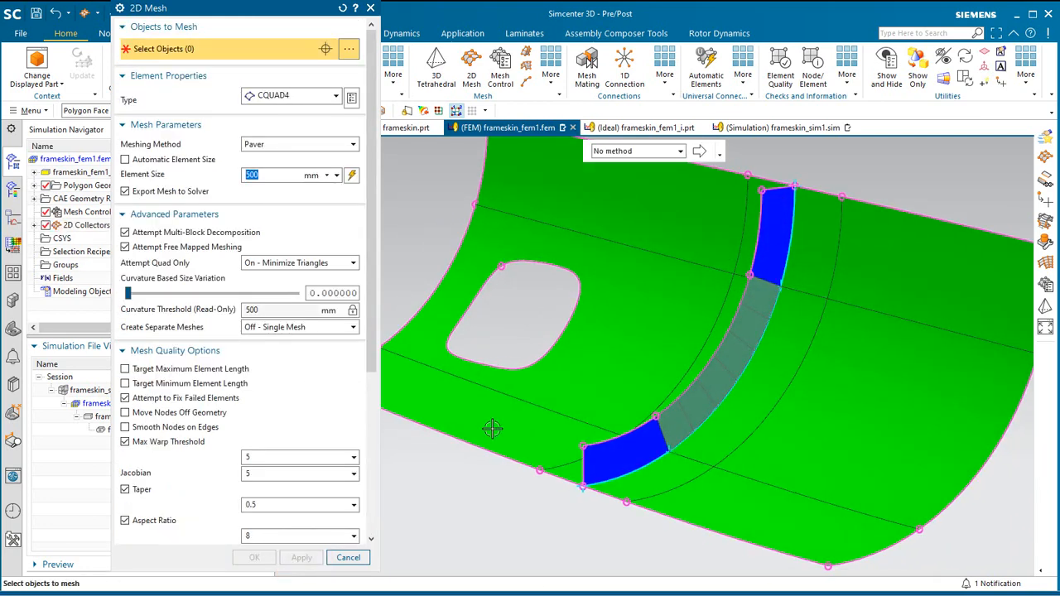
{"action": "left_click", "coordinate": [624, 448]}
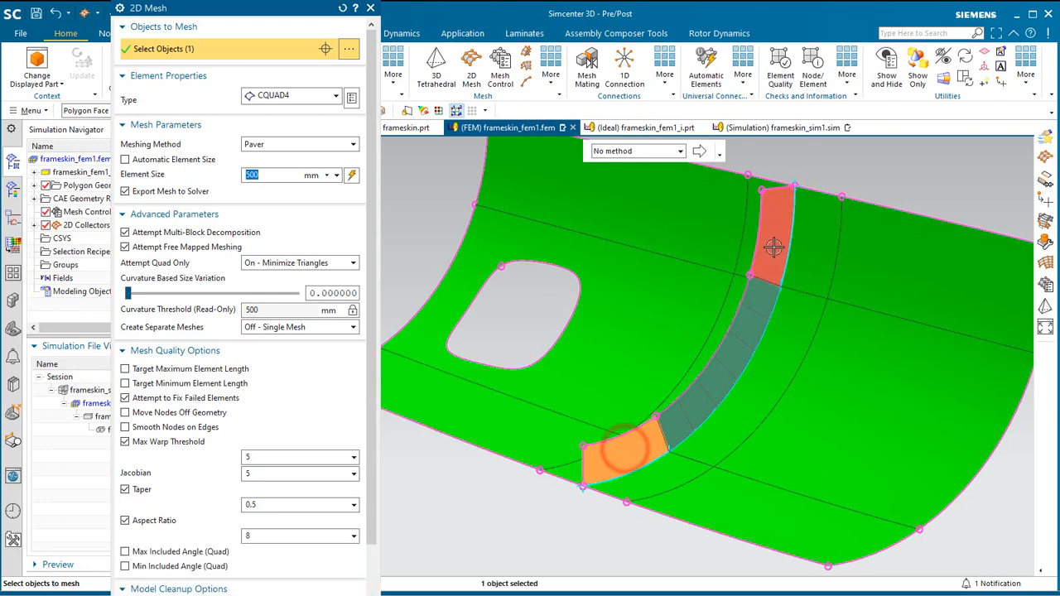
{"action": "left_click", "coordinate": [774, 246]}
{"action": "left_click", "coordinate": [372, 483]}
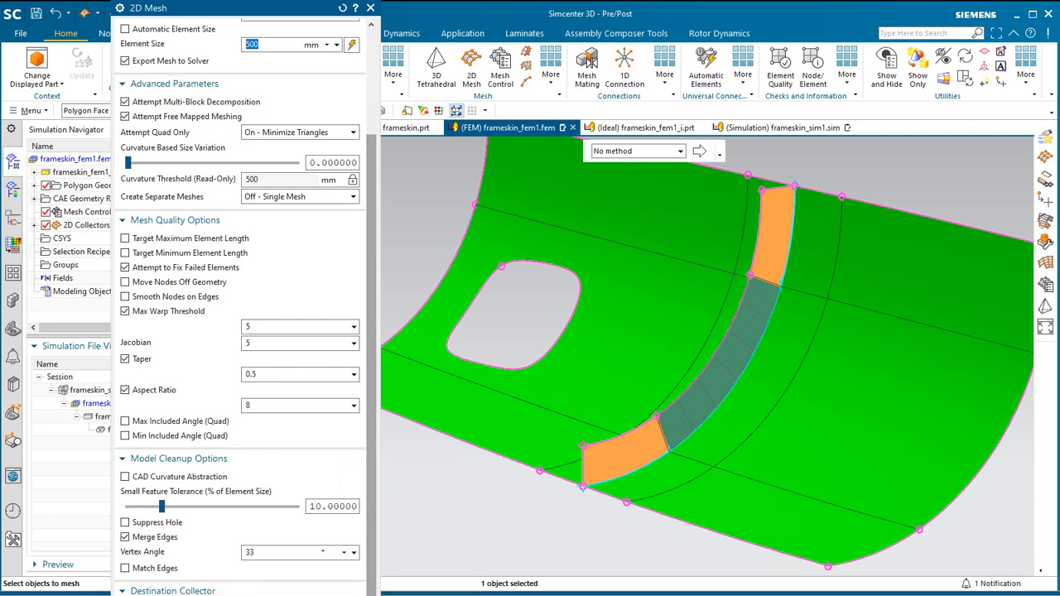
{"action": "scroll", "coordinate": [321, 468], "scroll_direction": "down", "scroll_amount": 3}
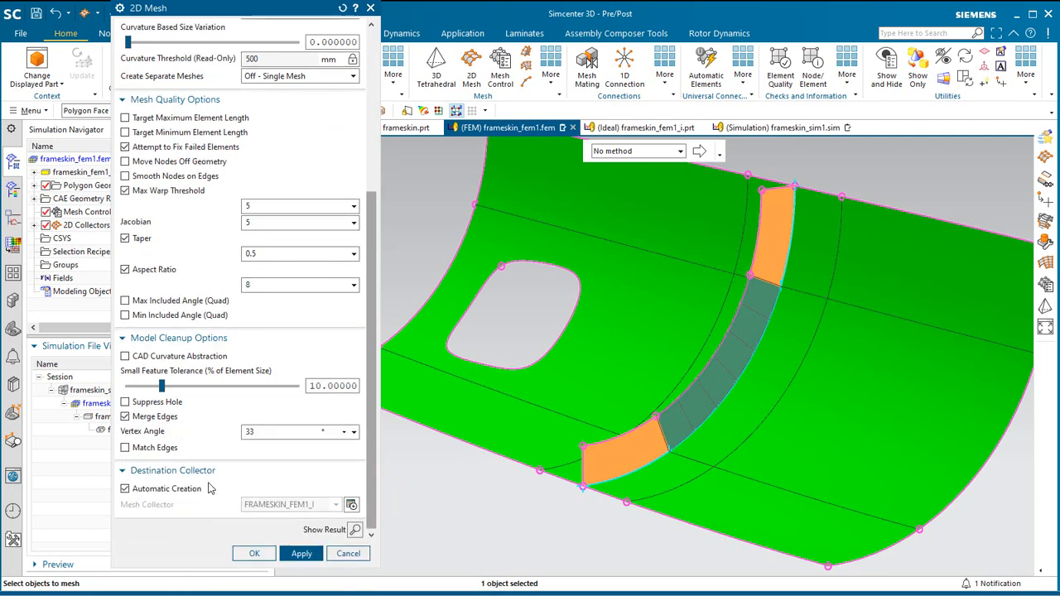
{"action": "left_click", "coordinate": [258, 554]}
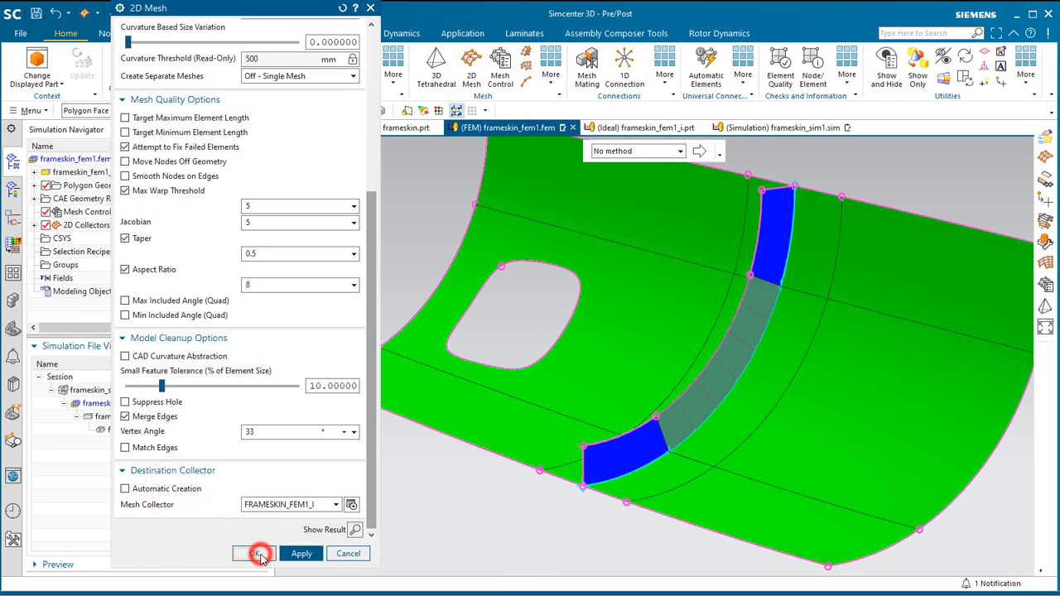
Edit the web mesh collector's PSHELL property and assign Titanium_Ti-6Al-4V as Material 1, with the User MatML Library switched off.
{"action": "left_click", "coordinate": [34, 224]}
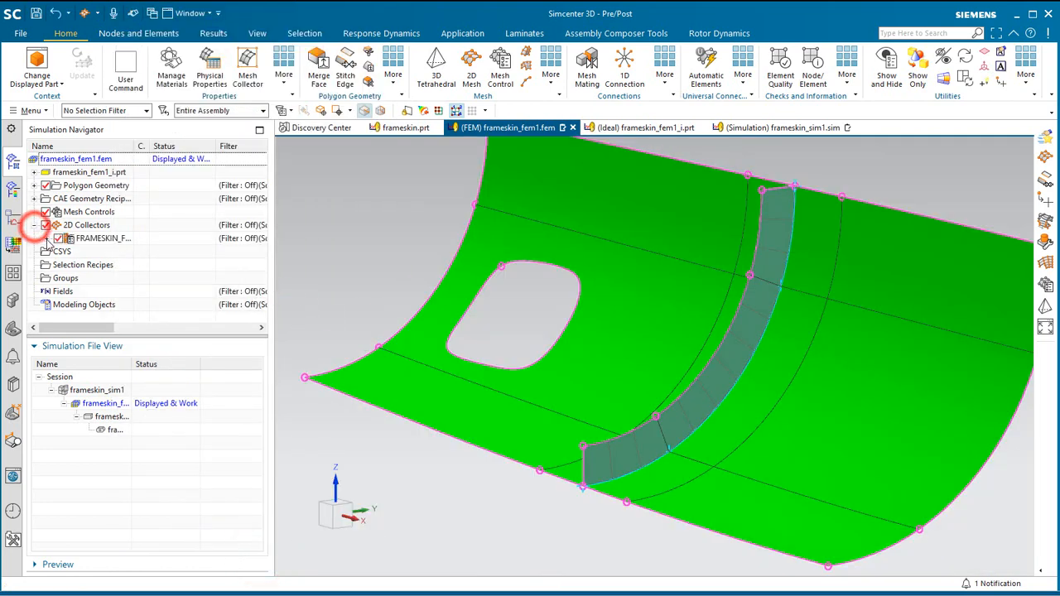
{"action": "right_click", "coordinate": [102, 240]}
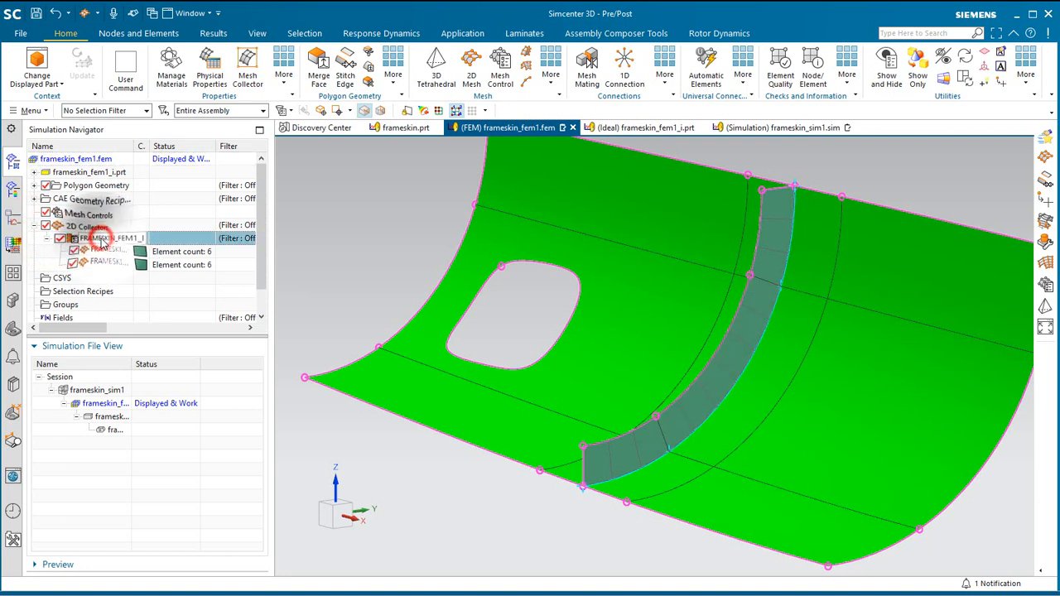
{"action": "left_click", "coordinate": [141, 270]}
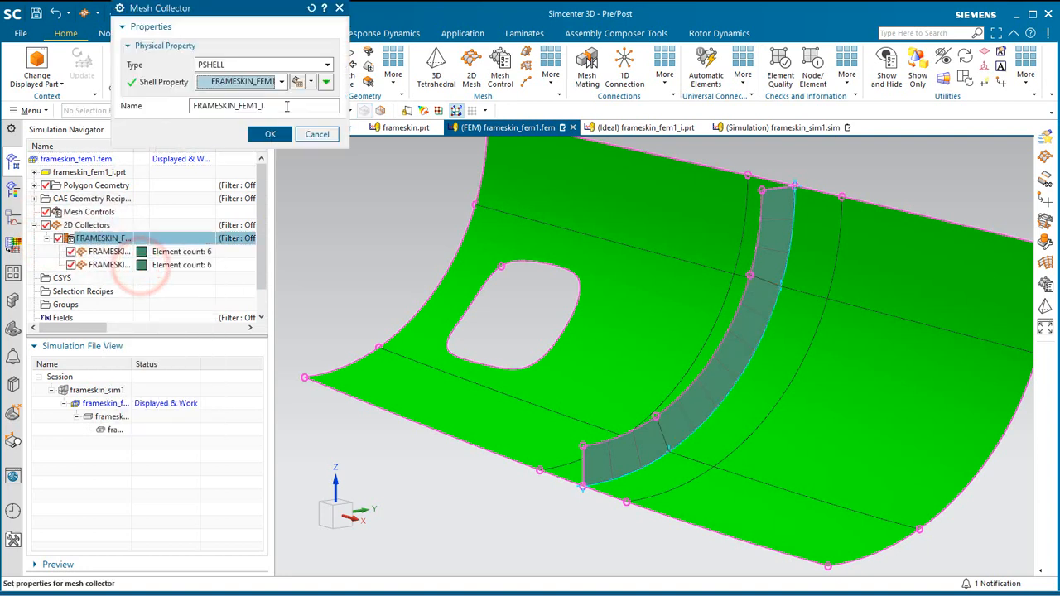
{"action": "left_click", "coordinate": [307, 81]}
{"action": "left_click", "coordinate": [298, 124]}
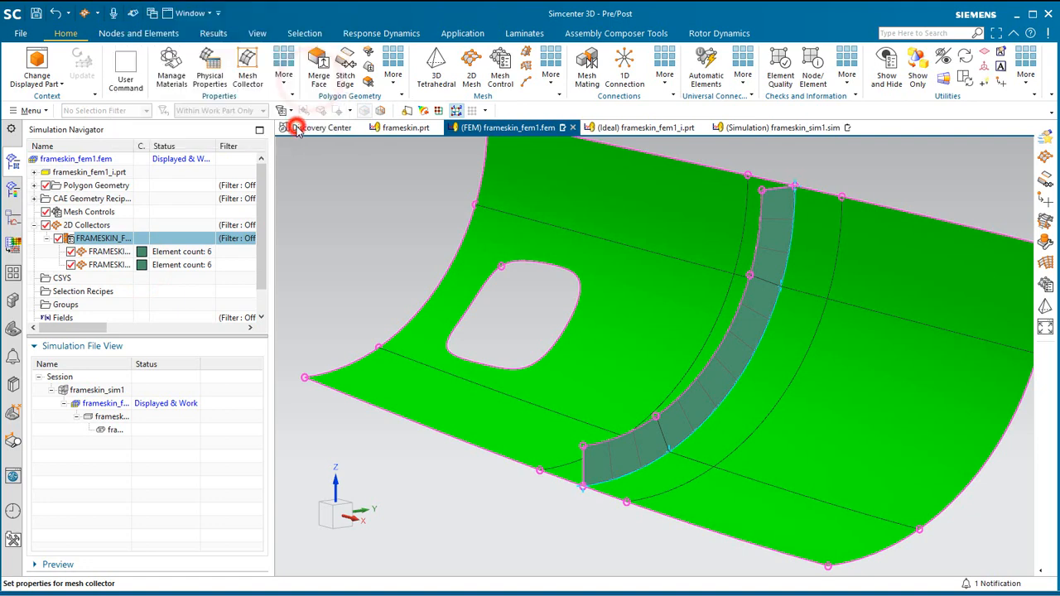
{"action": "left_click", "coordinate": [357, 138]}
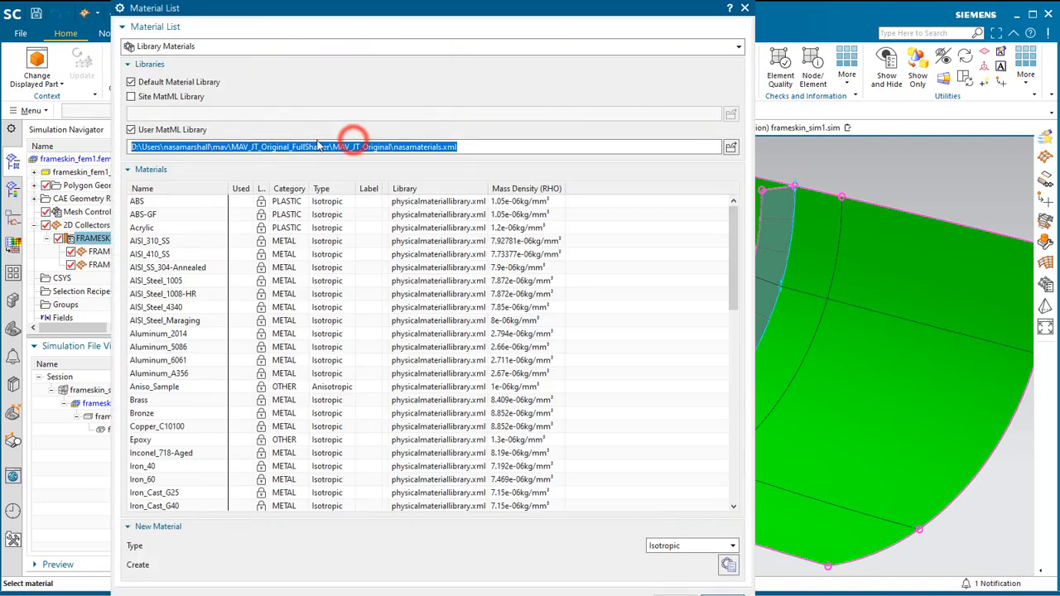
{"action": "left_click", "coordinate": [159, 129]}
{"action": "left_click_drag", "start_coordinate": [734, 249], "coordinate": [709, 418]}
{"action": "left_click", "coordinate": [186, 455]}
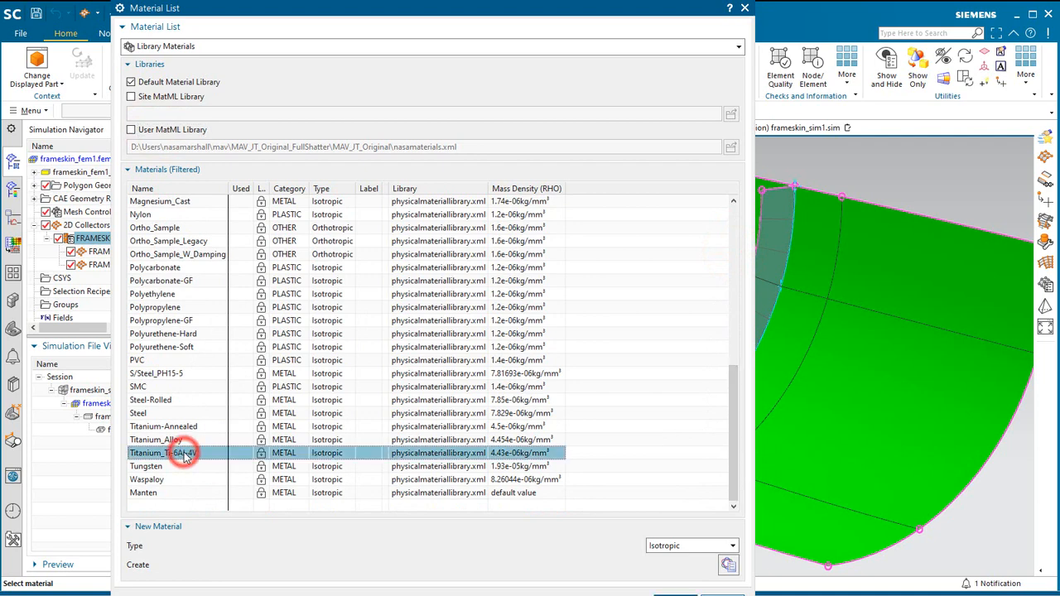
{"action": "left_click", "coordinate": [667, 593]}
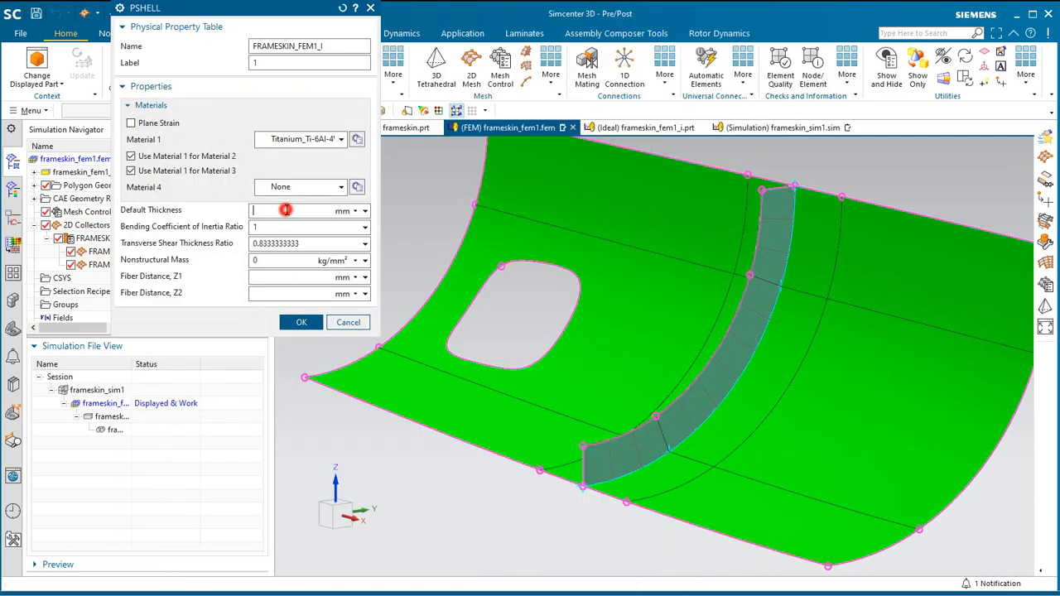
Set the PSHELL default thickness to 25 mm and accept the mesh collector.
{"action": "type", "text": "25"}
{"action": "left_click", "coordinate": [297, 323]}
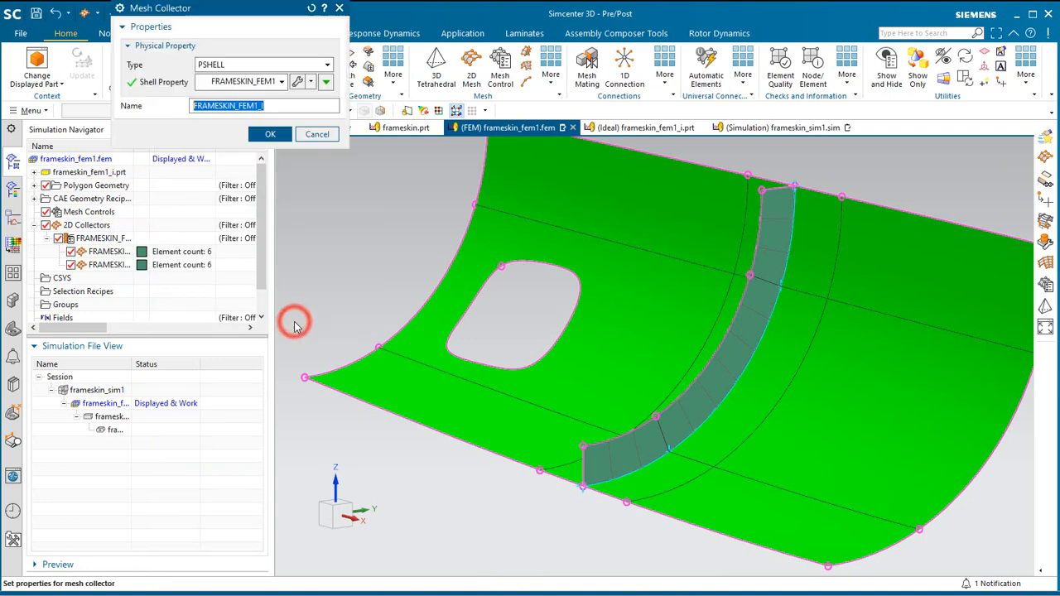
{"action": "left_click", "coordinate": [264, 136]}
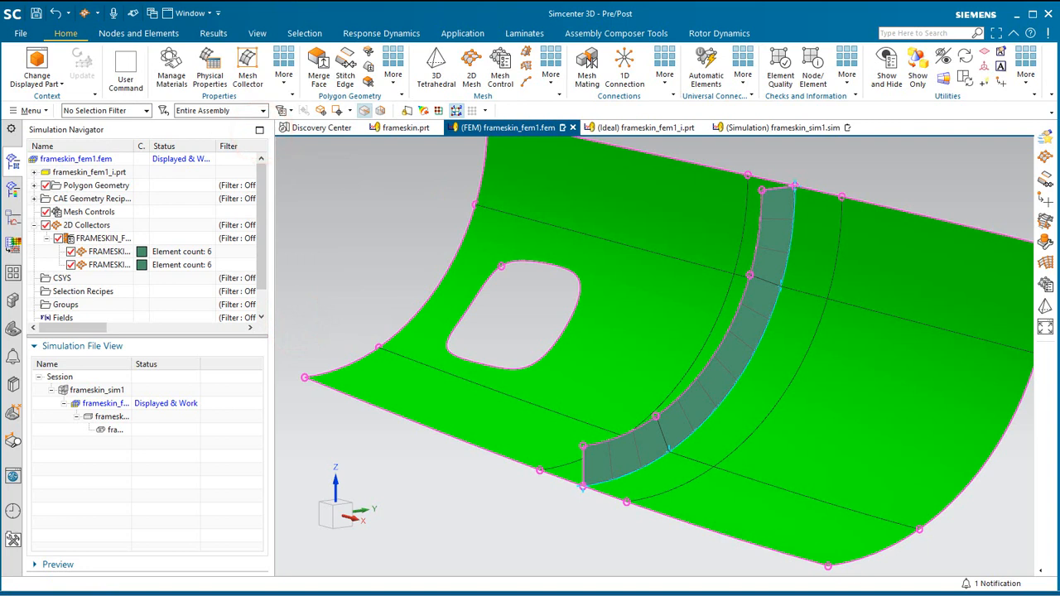
Rename the web mesh collector to frame.
{"action": "right_click", "coordinate": [100, 240]}
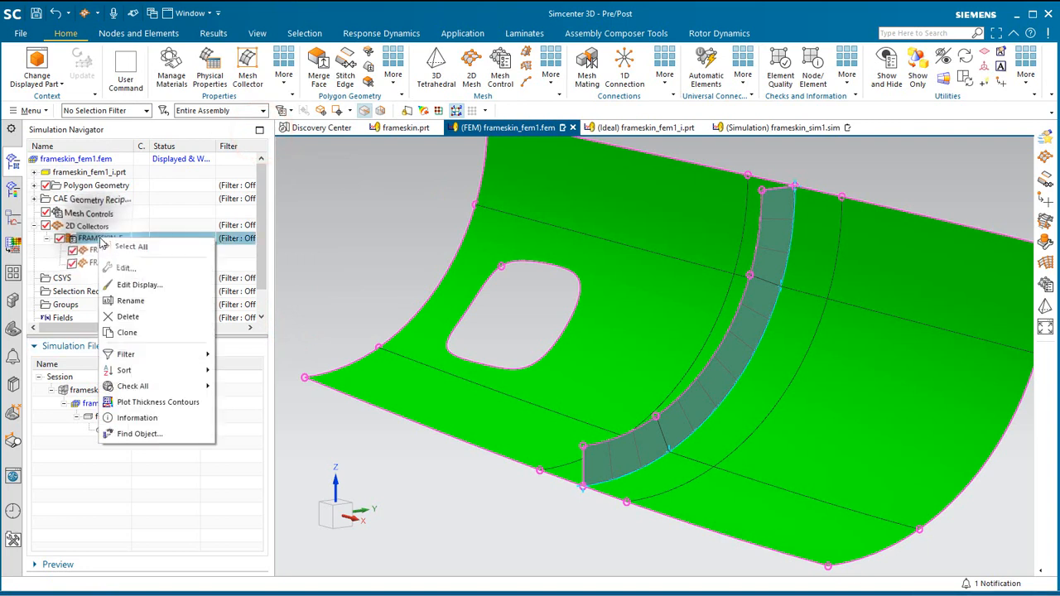
{"action": "left_click", "coordinate": [130, 301]}
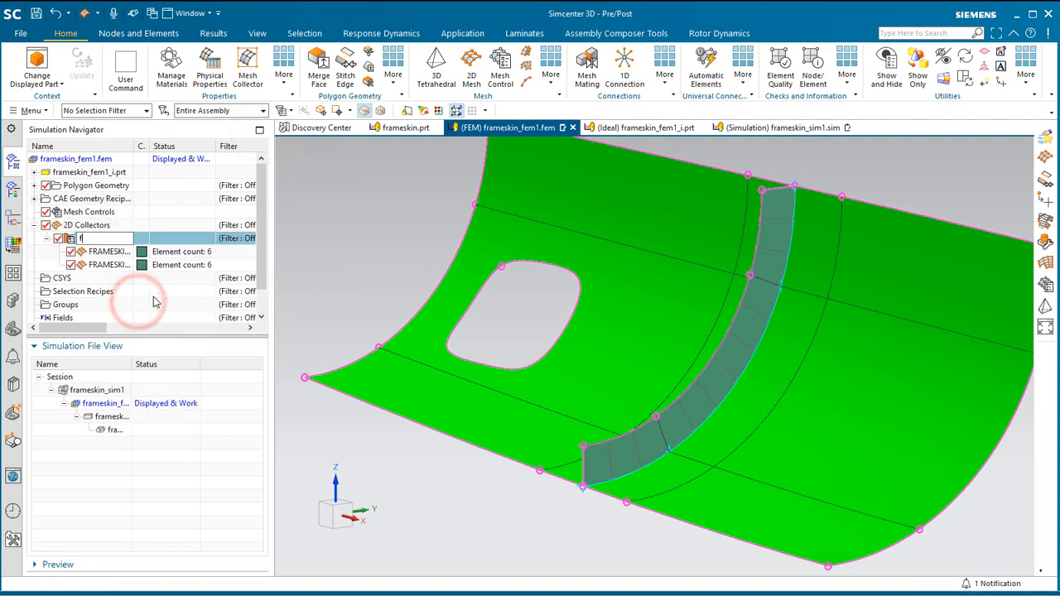
{"action": "type", "text": "frame"}
{"action": "key", "text": "Return"}
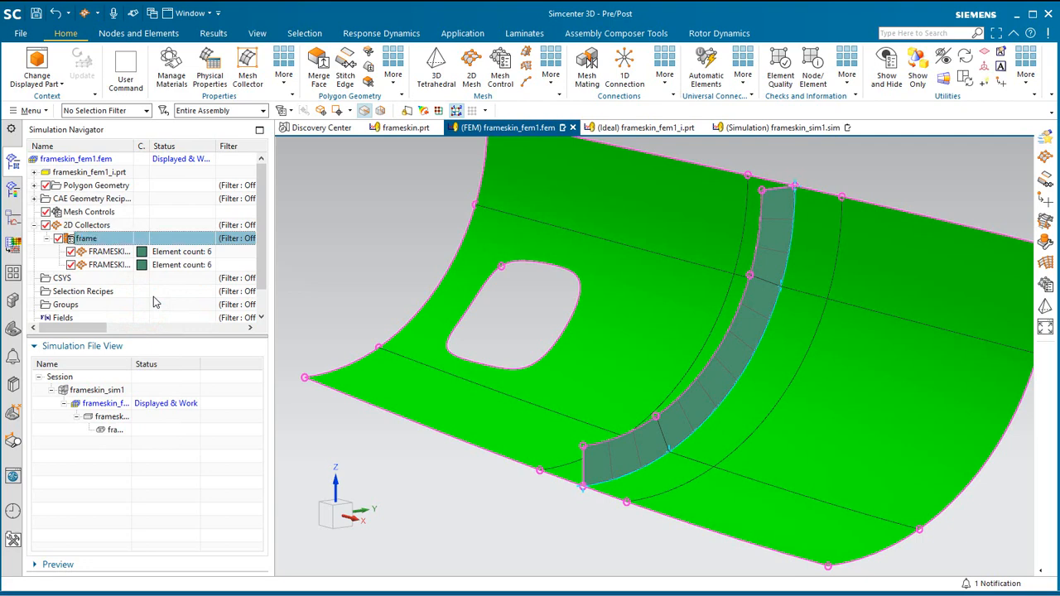
Mesh the two middle skin faces on either side of the frame with 500 mm CQUAD4 elements in an automatically created collector.
{"action": "left_click", "coordinate": [475, 74]}
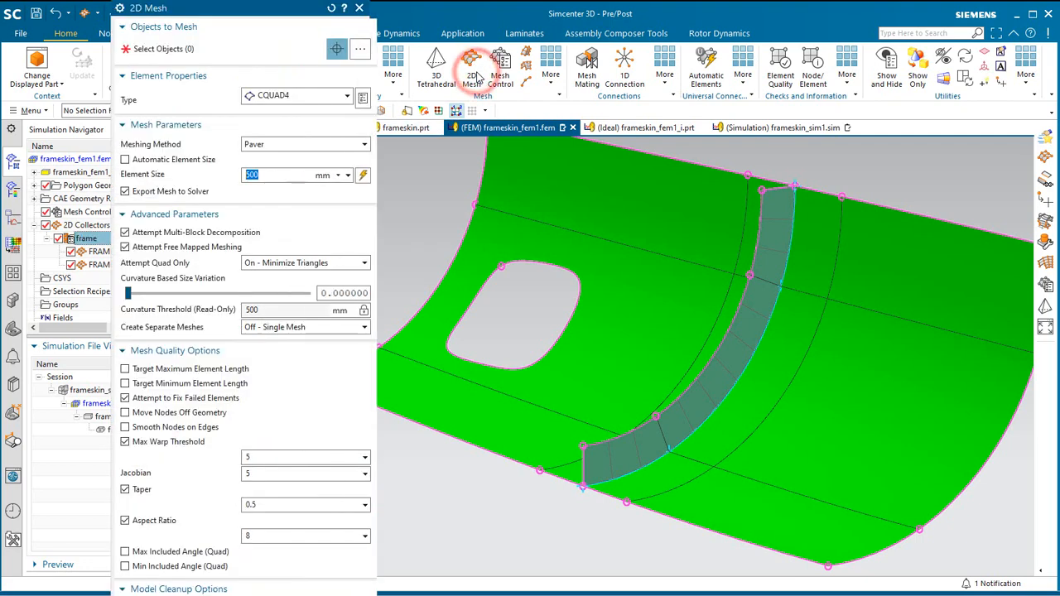
{"action": "left_click", "coordinate": [693, 331]}
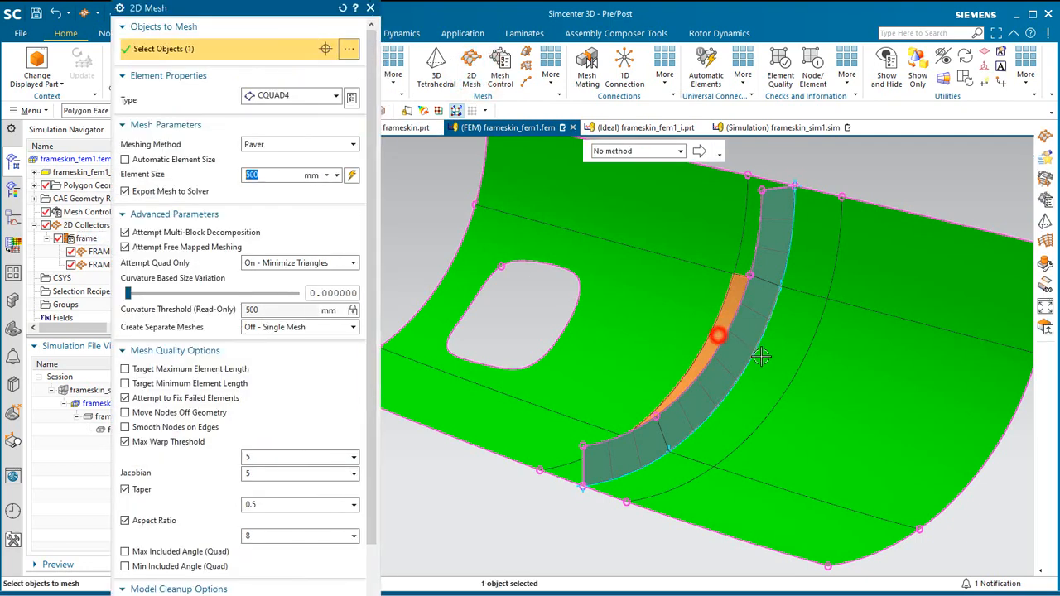
{"action": "left_click", "coordinate": [767, 361]}
{"action": "left_click", "coordinate": [371, 261]}
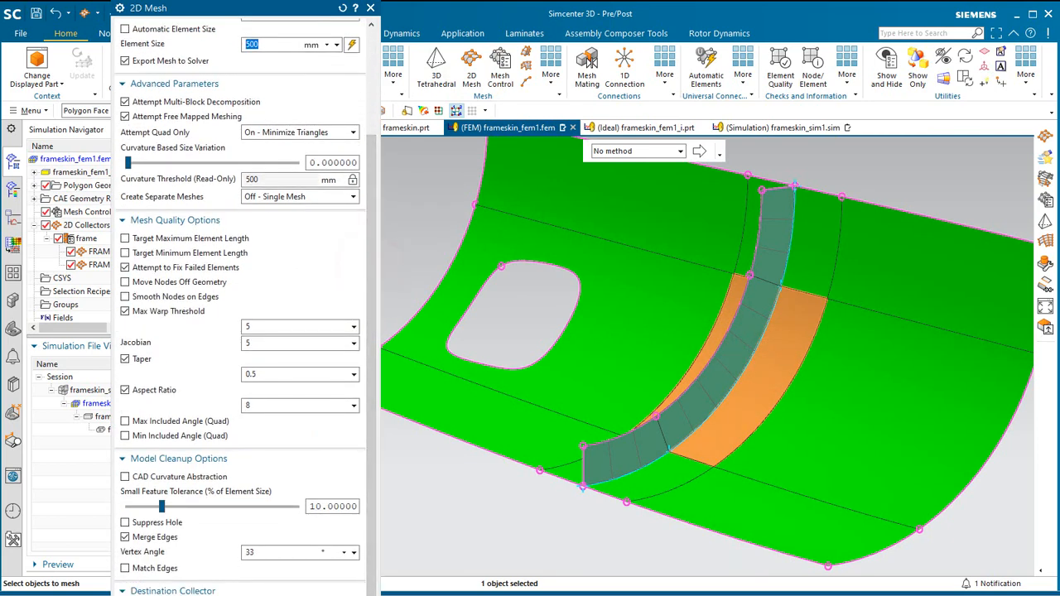
{"action": "scroll", "coordinate": [136, 497], "scroll_direction": "down", "scroll_amount": 3}
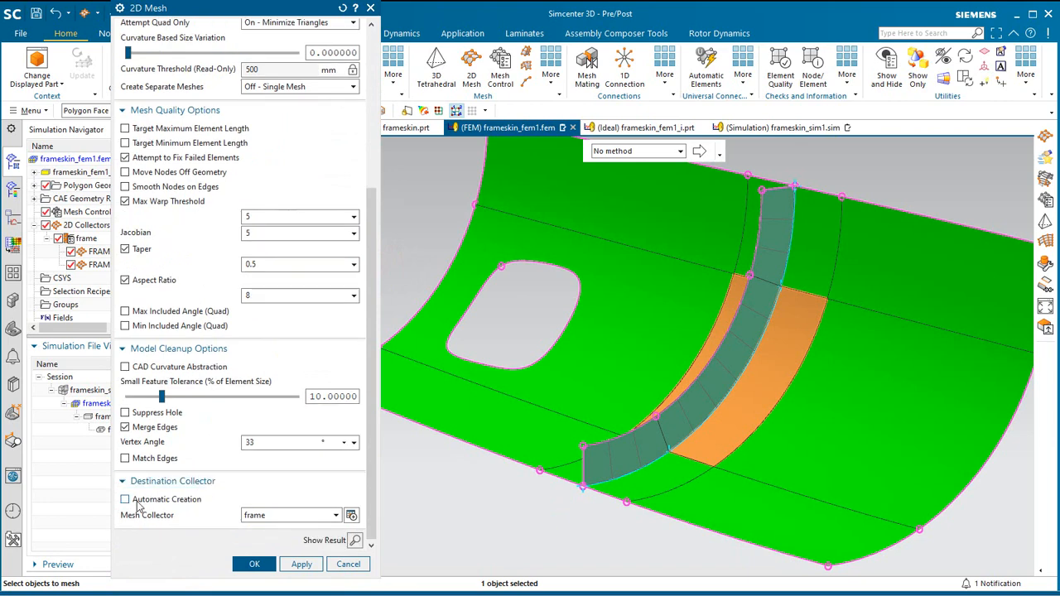
{"action": "left_click", "coordinate": [134, 501]}
{"action": "left_click", "coordinate": [302, 563]}
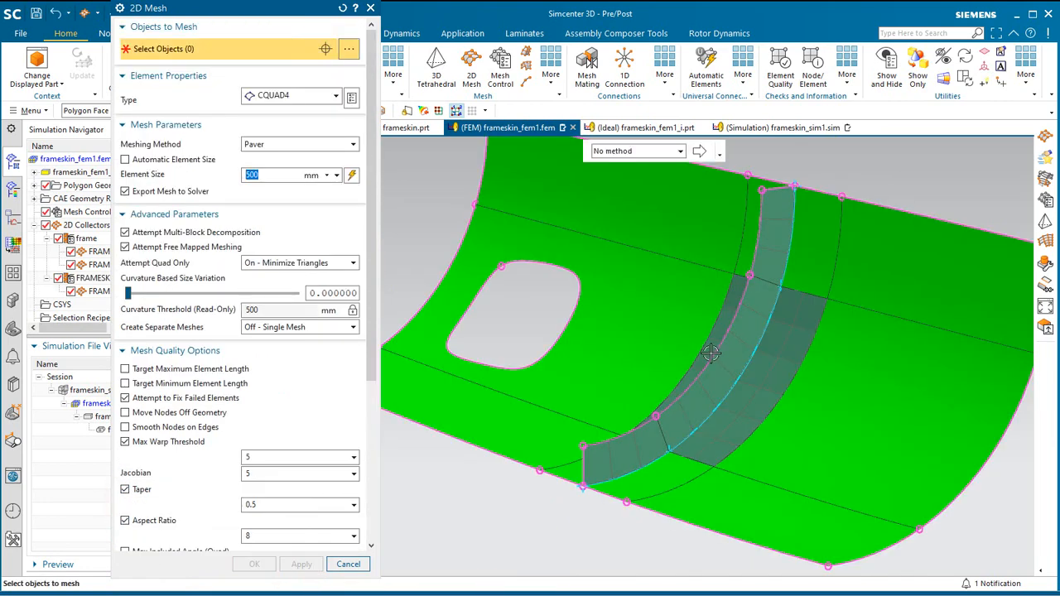
Mesh the ten remaining skin faces with 500 mm CQUAD4 elements in the existing FRAMESKIN_FEM1_I collector, with Automatic Creation off.
{"action": "scroll", "coordinate": [711, 353], "scroll_direction": "down", "scroll_amount": 3}
{"action": "left_click_drag", "start_coordinate": [462, 206], "coordinate": [927, 501]}
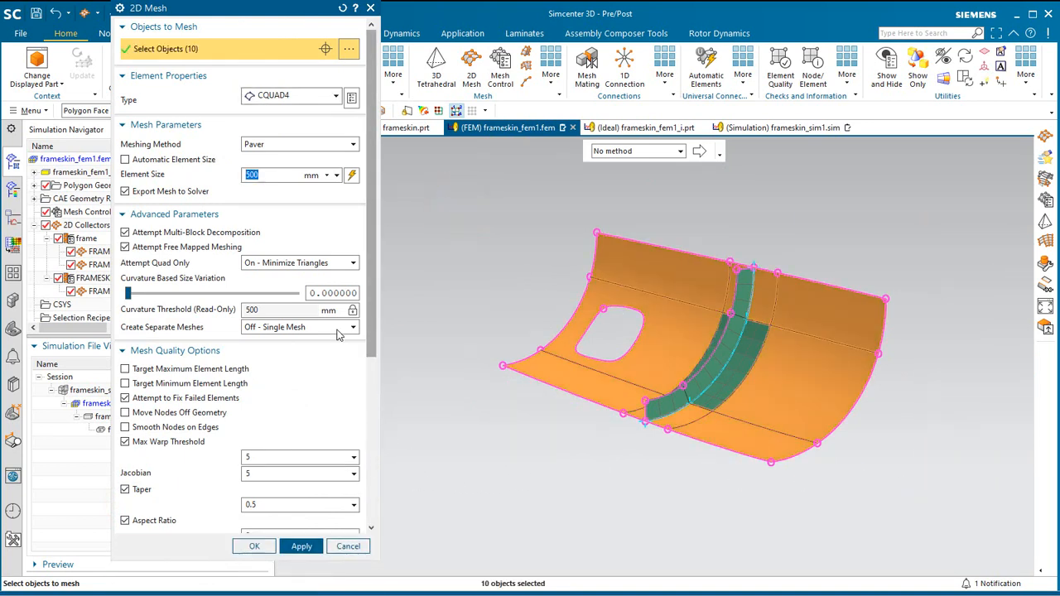
{"action": "left_click_drag", "start_coordinate": [370, 310], "coordinate": [372, 492]}
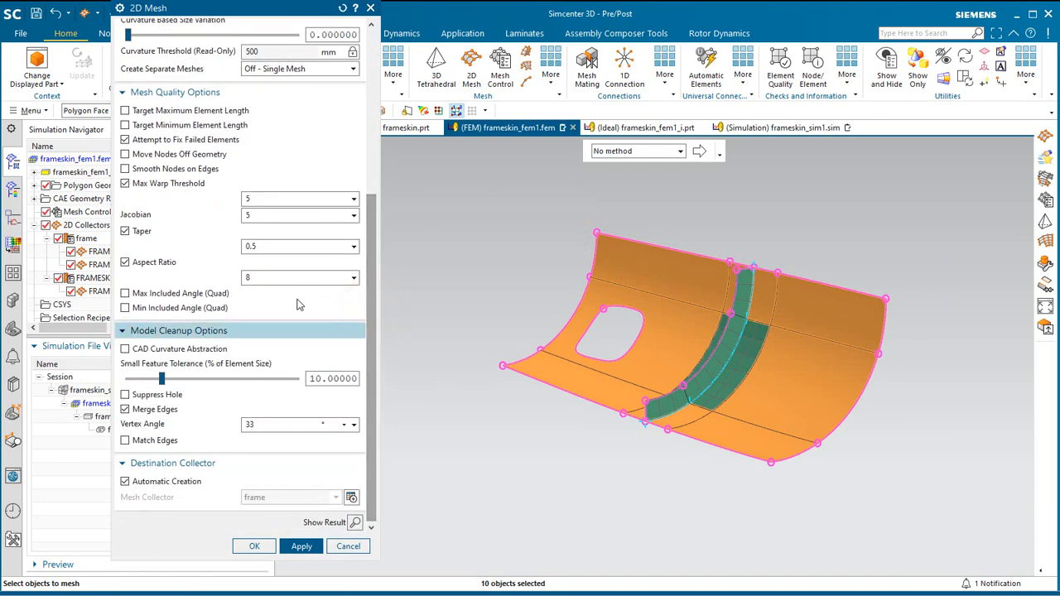
{"action": "left_click", "coordinate": [208, 96]}
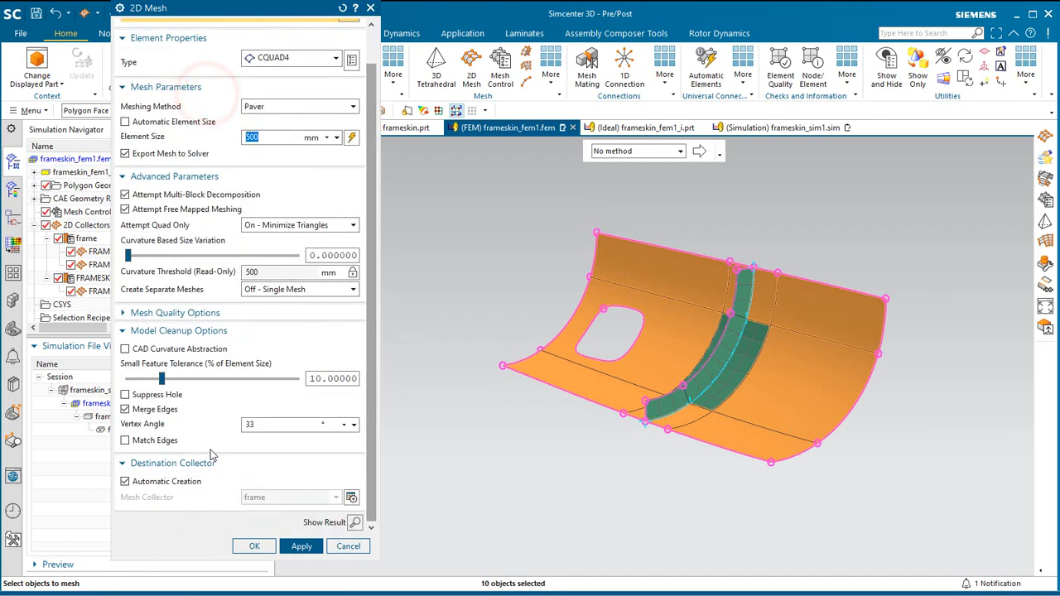
{"action": "left_click", "coordinate": [172, 483]}
{"action": "left_click", "coordinate": [256, 522]}
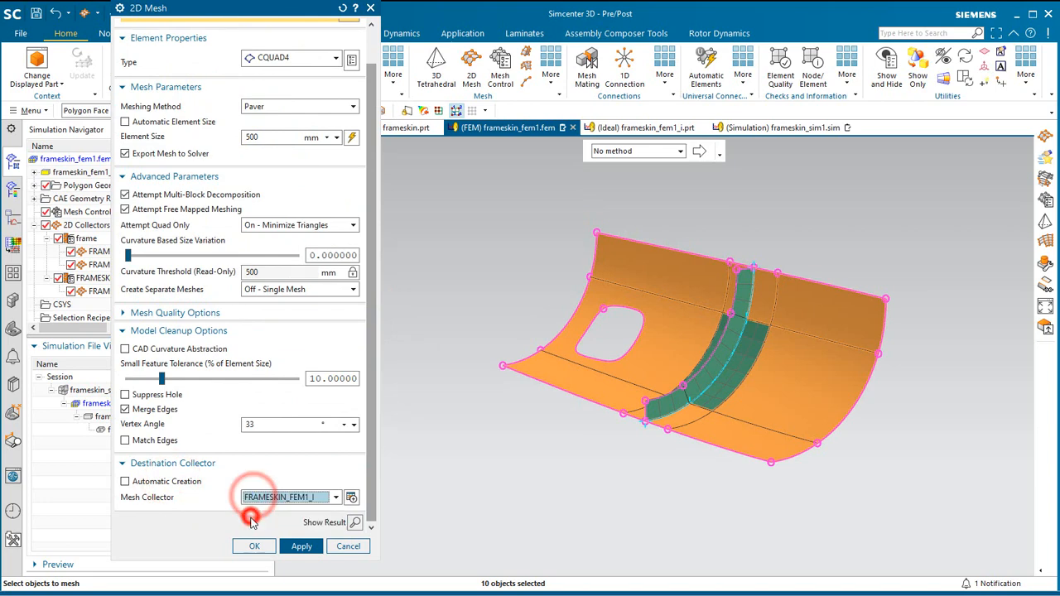
{"action": "left_click", "coordinate": [253, 547]}
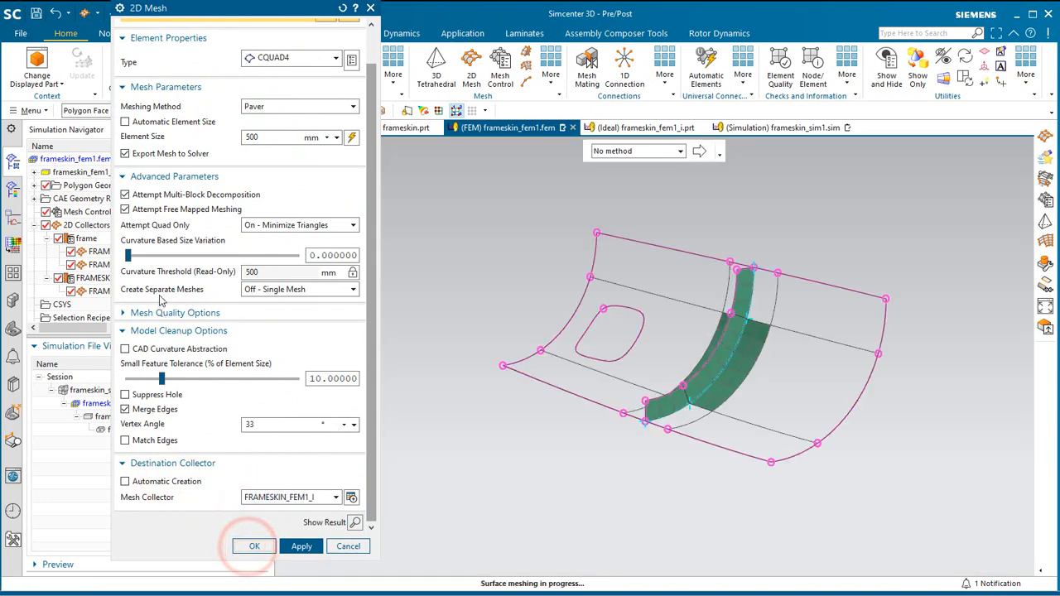
Edit the FRAMESKIN_FEM1_I mesh collector and name it skin.
{"action": "middle_click_drag", "start_coordinate": [587, 415], "coordinate": [611, 436]}
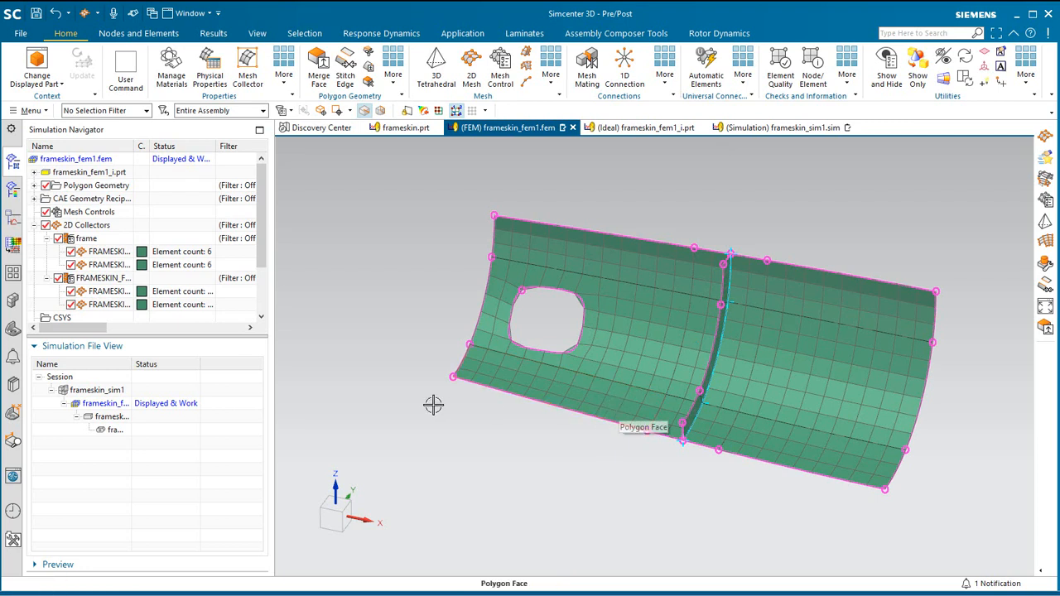
{"action": "right_click", "coordinate": [93, 278]}
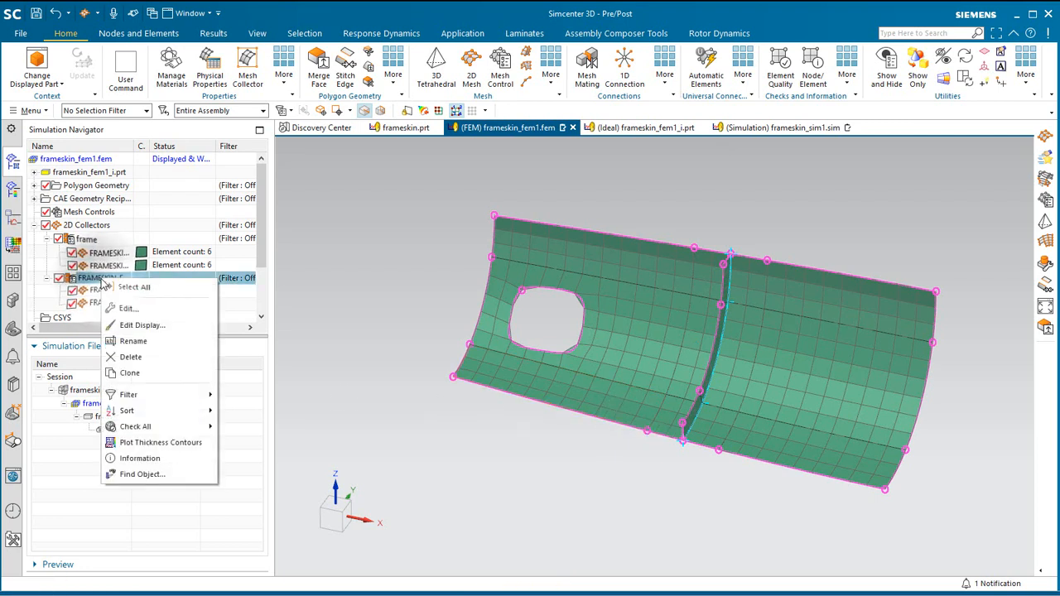
{"action": "left_click", "coordinate": [133, 308]}
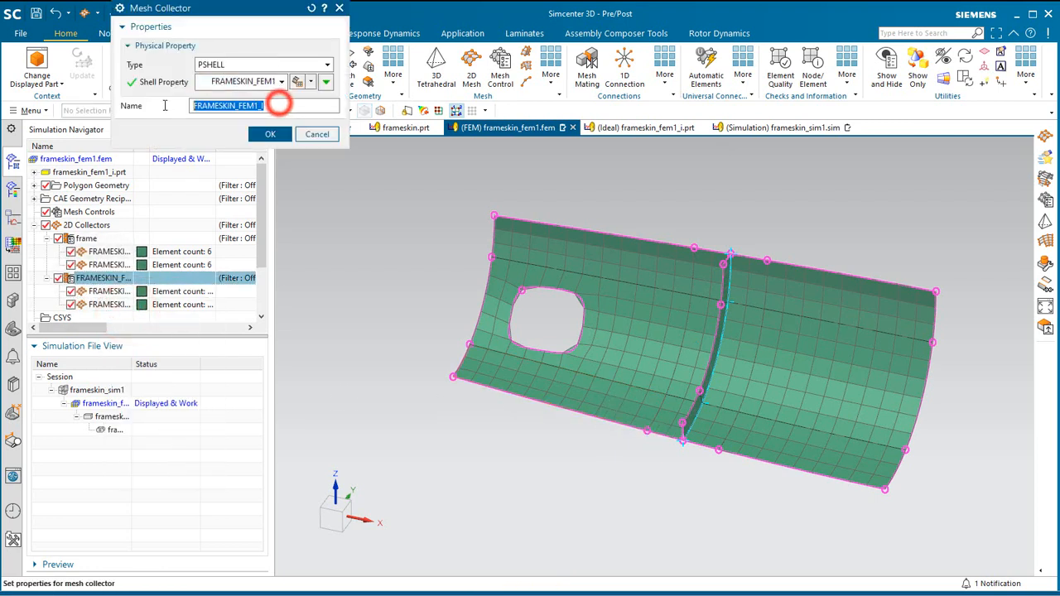
{"action": "type", "text": "skin"}
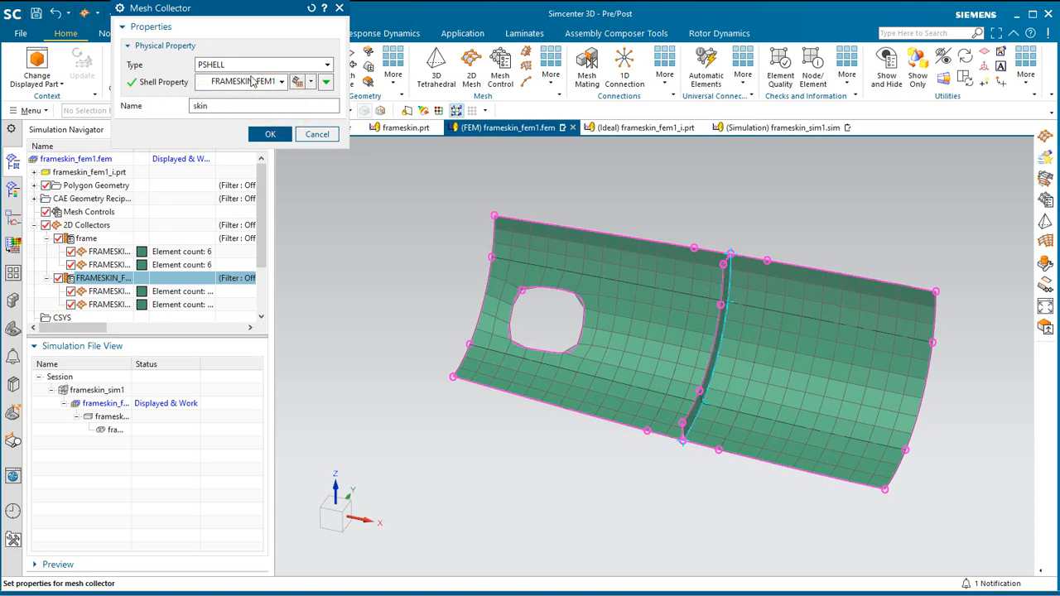
Assign Aluminum_6061 as Material 1 of the skin collector's PSHELL property, with the User MatML Library off, and accept the collector.
{"action": "left_click", "coordinate": [312, 84]}
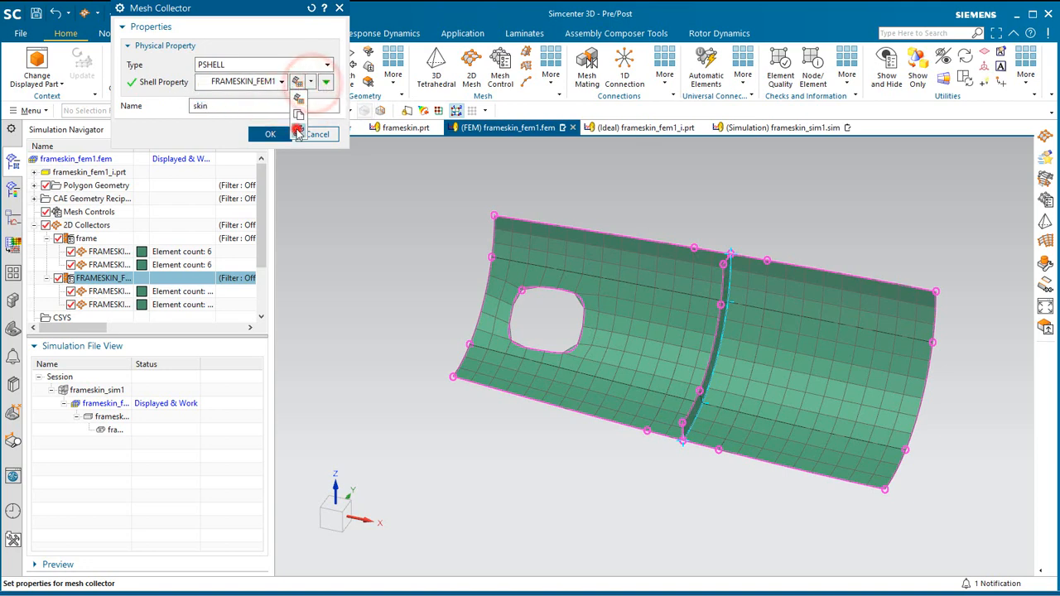
{"action": "left_click", "coordinate": [297, 129]}
{"action": "left_click", "coordinate": [357, 141]}
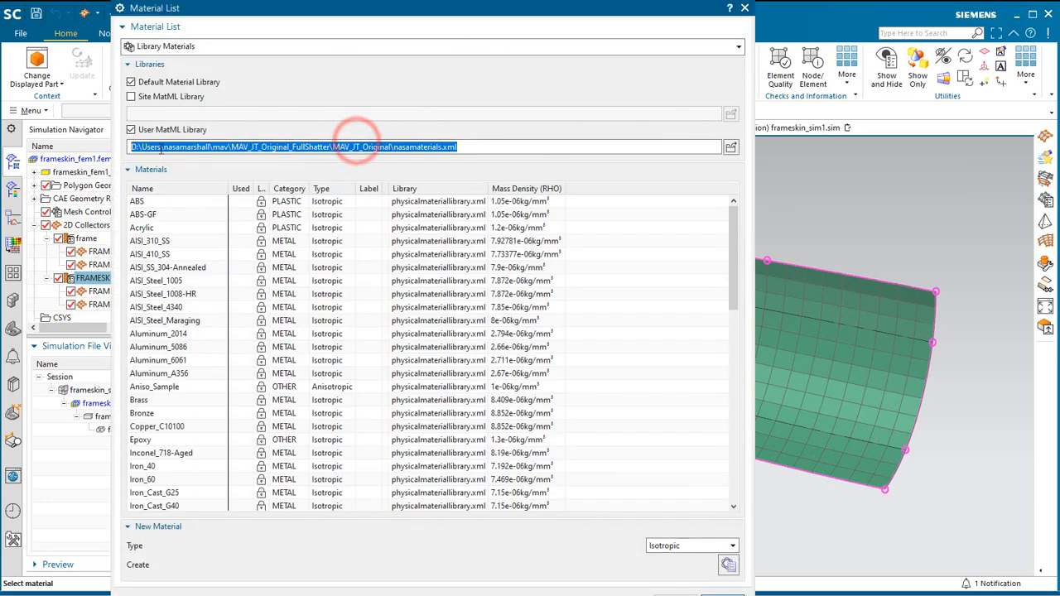
{"action": "left_click", "coordinate": [143, 131]}
{"action": "double_click", "coordinate": [160, 361]}
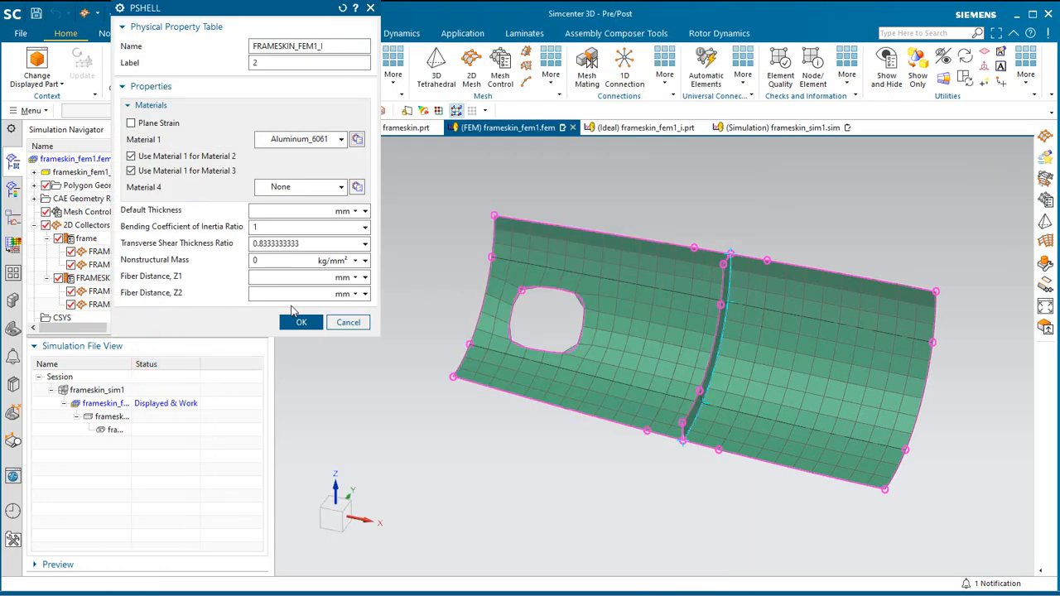
{"action": "left_click", "coordinate": [300, 322]}
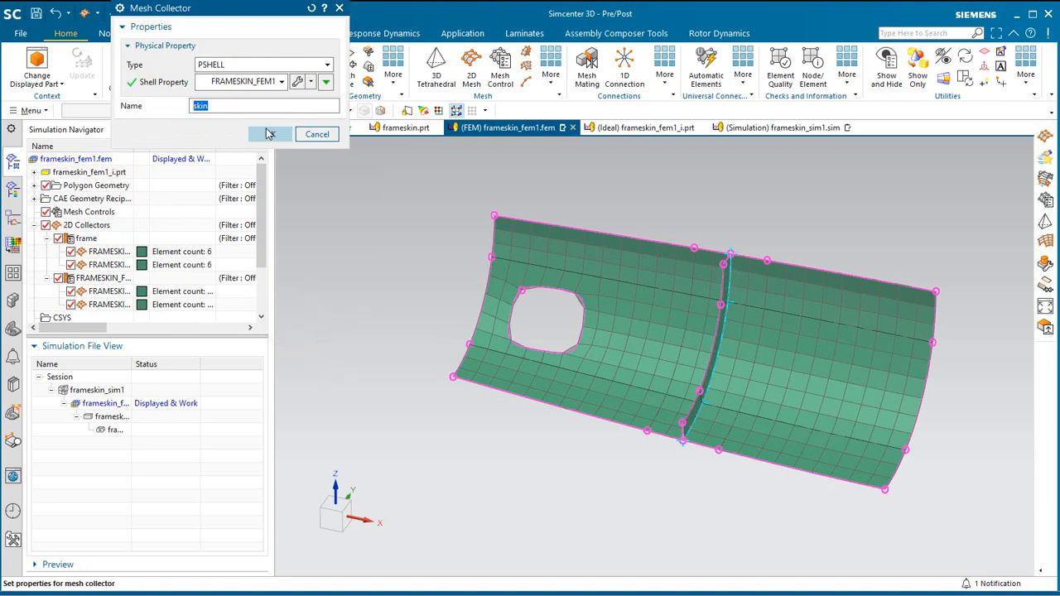
{"action": "left_click", "coordinate": [264, 132]}
Set the thickness source to Midsurface in the mesh associated data of both skin meshes.
{"action": "left_click", "coordinate": [98, 295]}
{"action": "left_click", "coordinate": [98, 303], "text": "ctrl"}
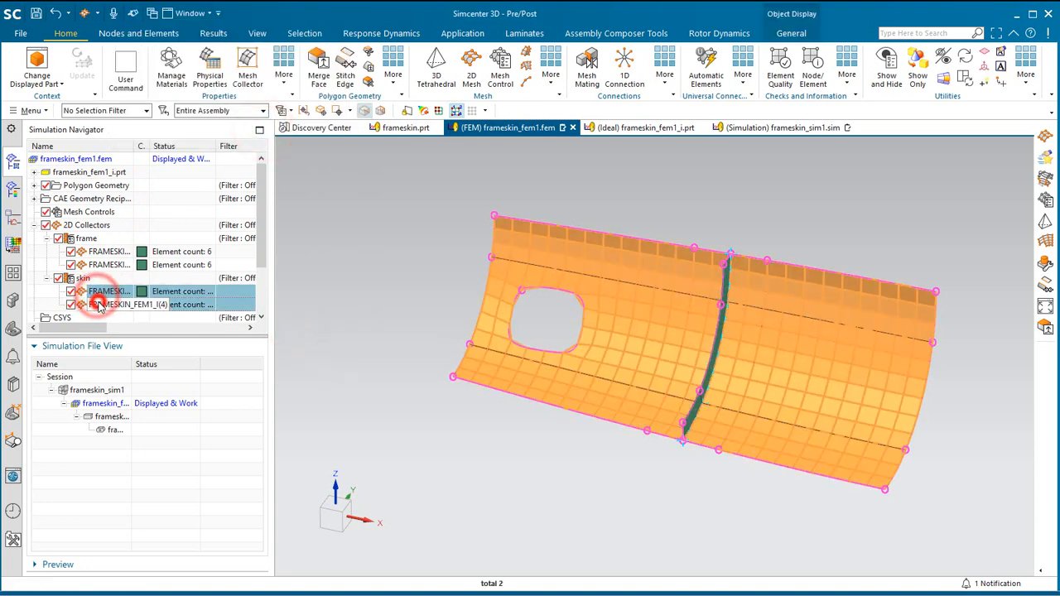
{"action": "right_click", "coordinate": [98, 304]}
{"action": "left_click", "coordinate": [158, 365]}
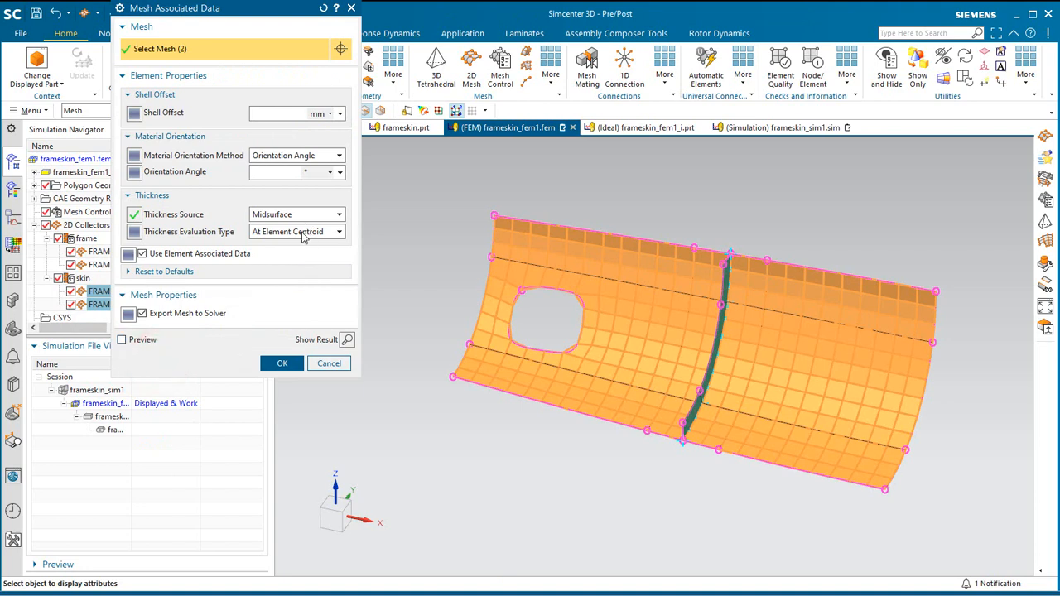
{"action": "left_click", "coordinate": [296, 215]}
{"action": "left_click", "coordinate": [289, 215]}
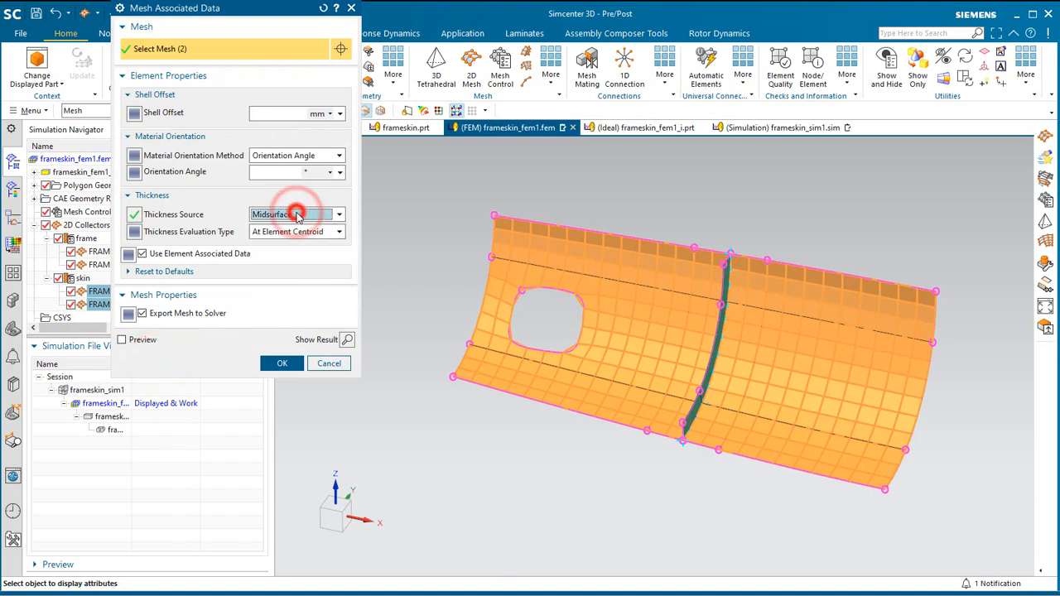
{"action": "left_click", "coordinate": [286, 363]}
Plot the thickness contours of the skin collector and return to the model.
{"action": "right_click", "coordinate": [92, 280]}
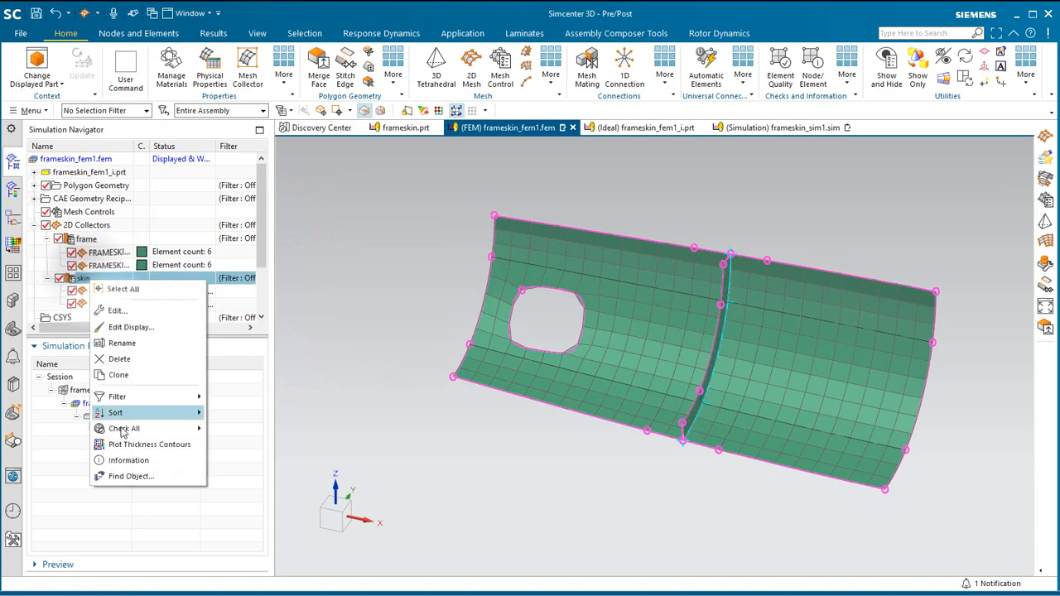
{"action": "left_click", "coordinate": [127, 449]}
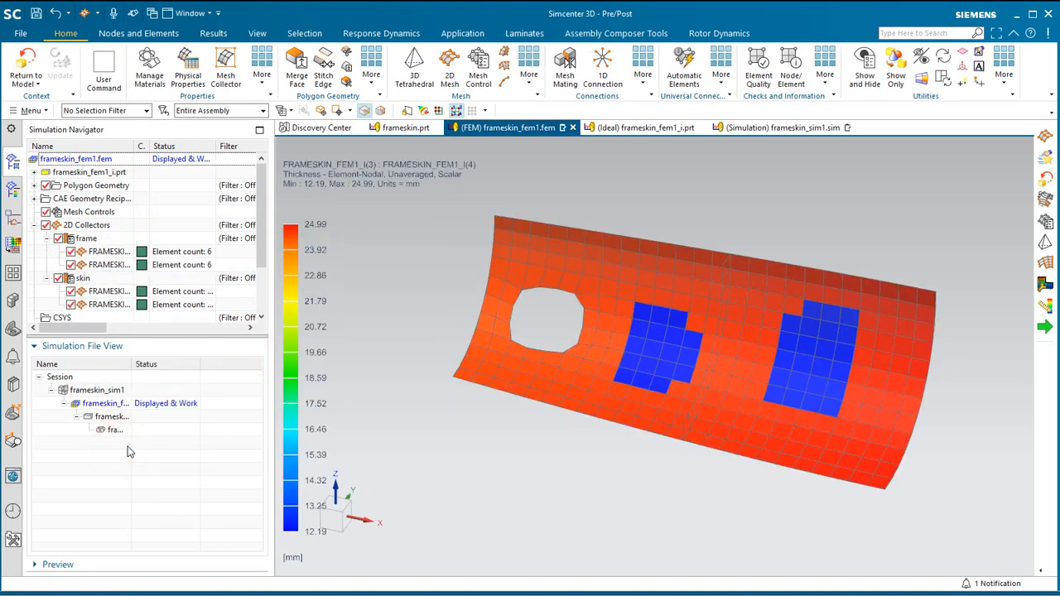
{"action": "left_click", "coordinate": [24, 65]}
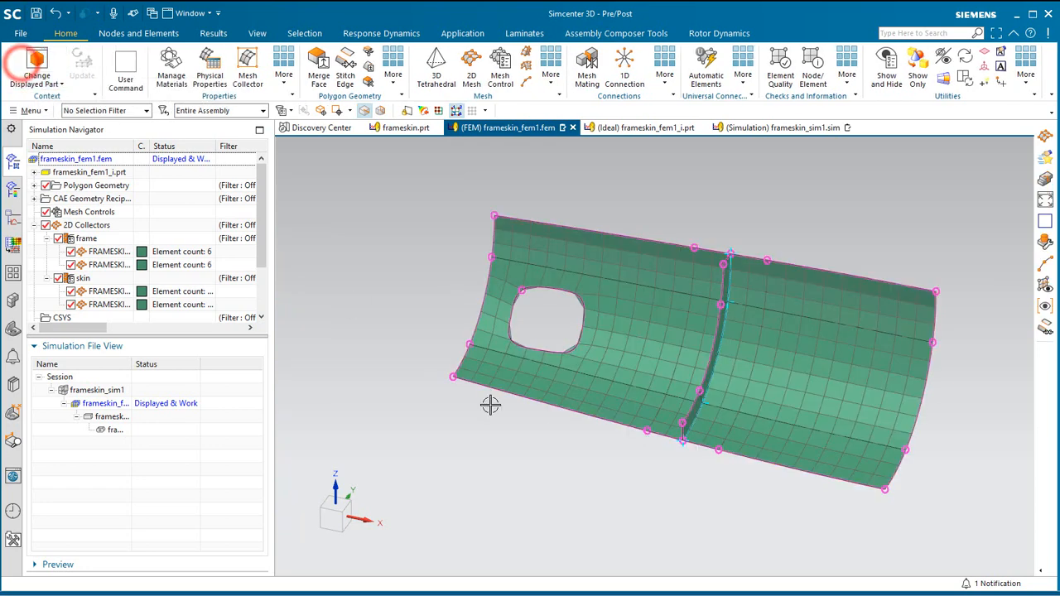
Create a CBEAM 1D mesh with Mesh Coat on the frame's lowest inner edge, using an automatically created collector.
{"action": "middle_click_drag", "start_coordinate": [748, 430], "coordinate": [737, 391]}
{"action": "scroll", "coordinate": [757, 329], "scroll_direction": "up", "scroll_amount": 3}
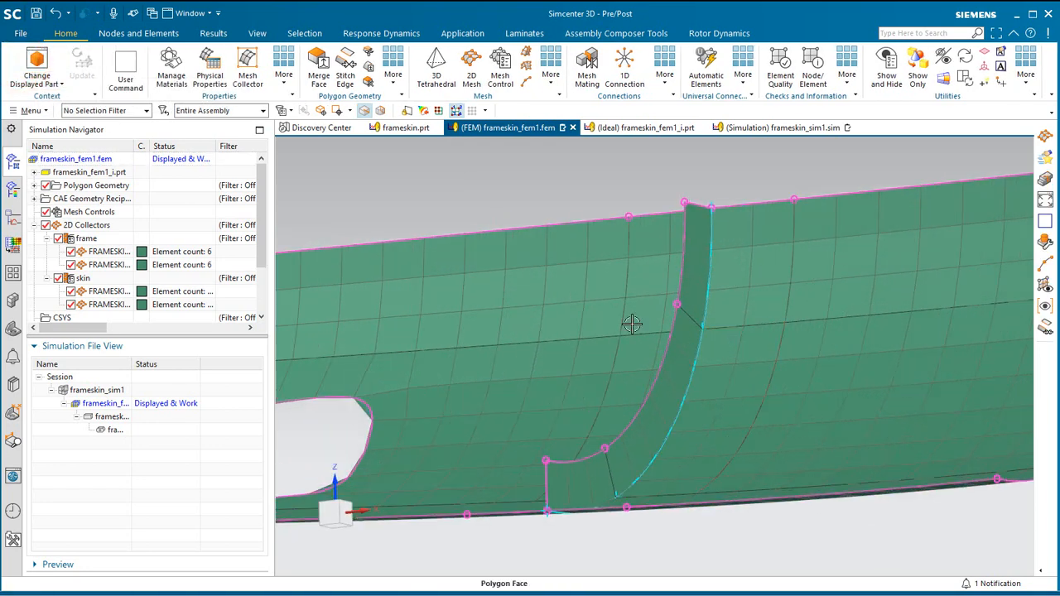
{"action": "left_click", "coordinate": [527, 79]}
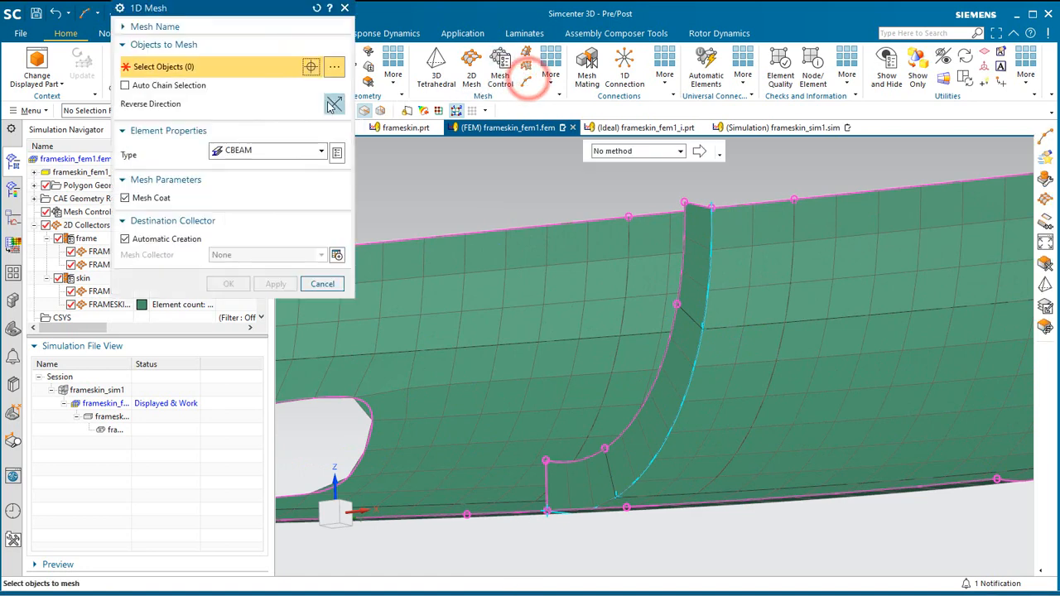
{"action": "left_click", "coordinate": [245, 154]}
{"action": "left_click", "coordinate": [245, 154]}
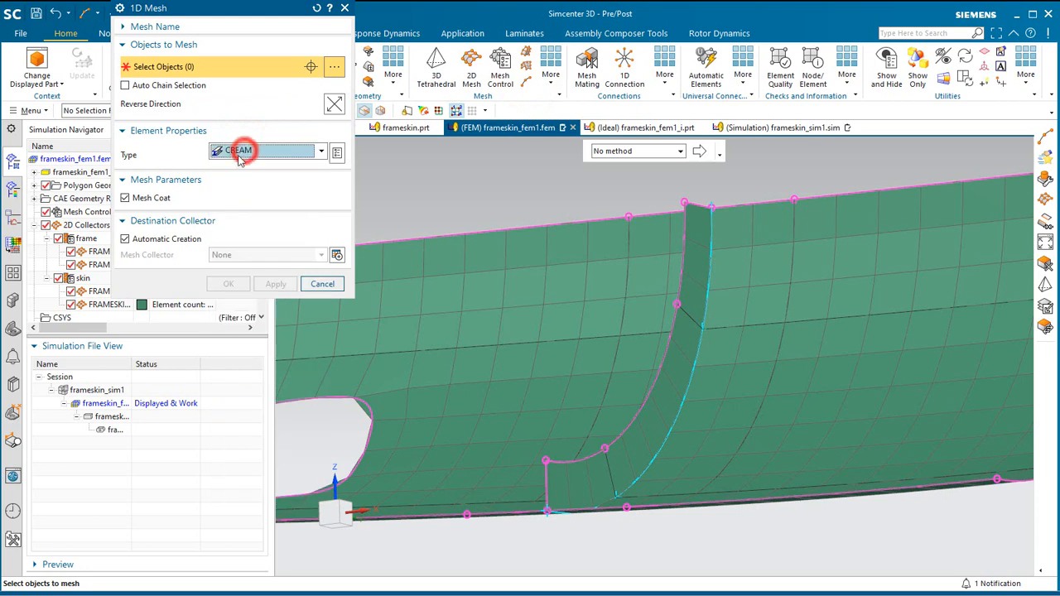
{"action": "left_click", "coordinate": [147, 198]}
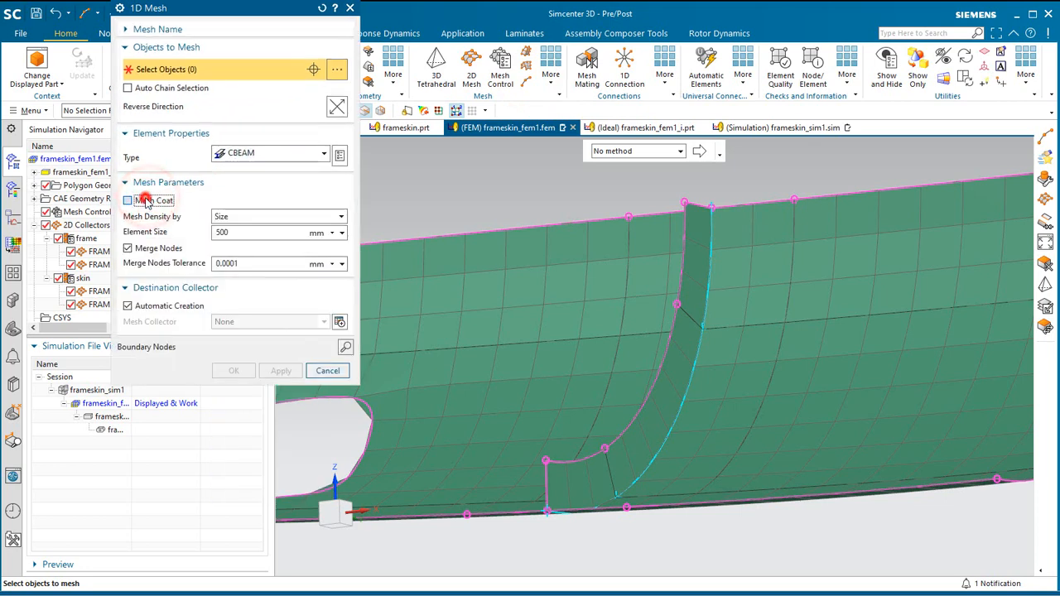
{"action": "left_click", "coordinate": [146, 201]}
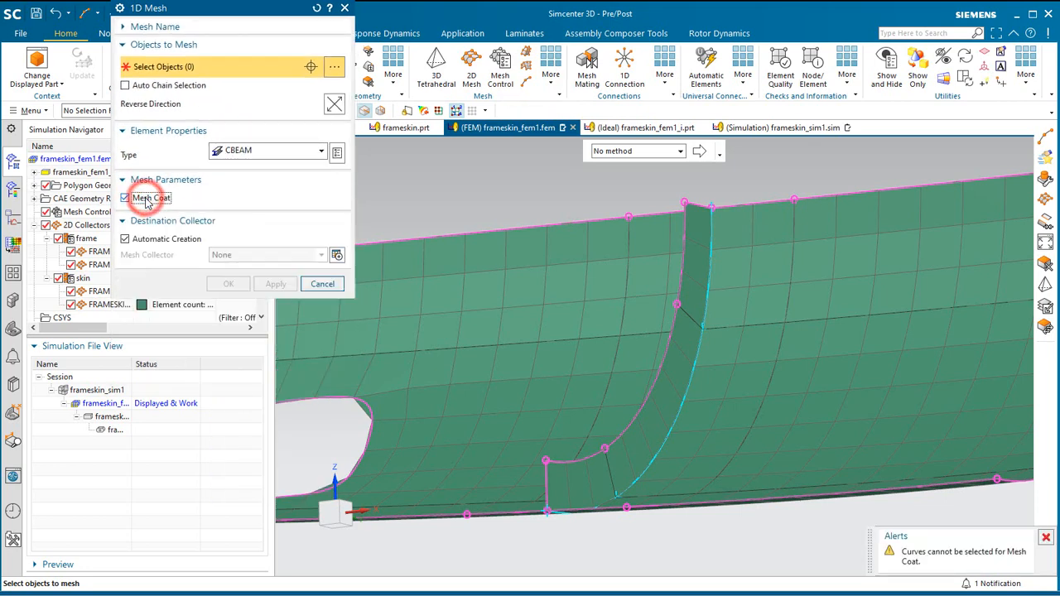
{"action": "left_click", "coordinate": [551, 460]}
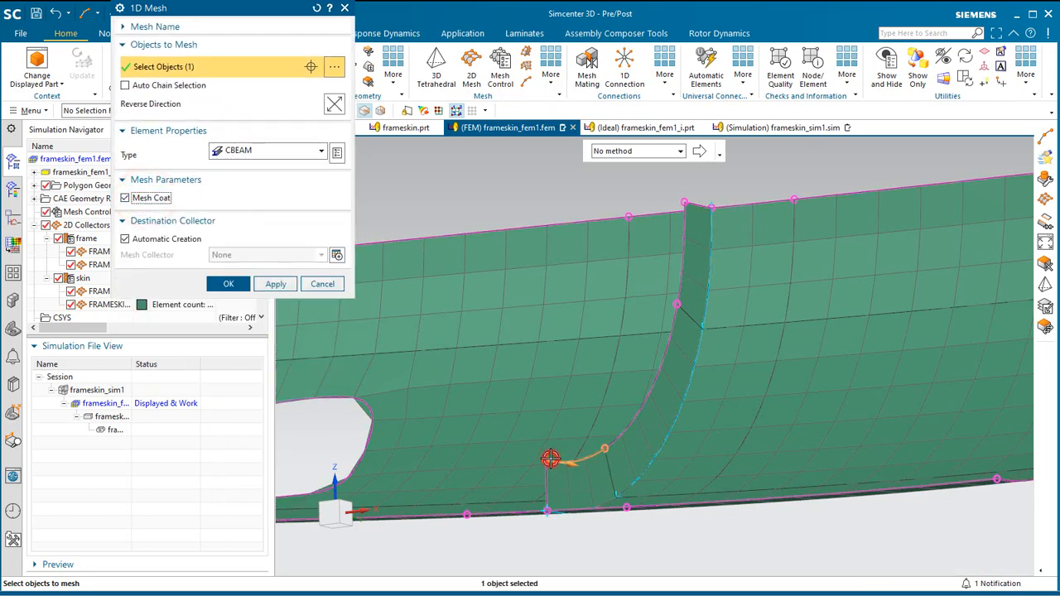
{"action": "left_click", "coordinate": [276, 284]}
Coat the frame's middle and upper inner edges with CBEAM meshes in Beam Collector(1), with Automatic Creation off.
{"action": "left_click", "coordinate": [609, 442]}
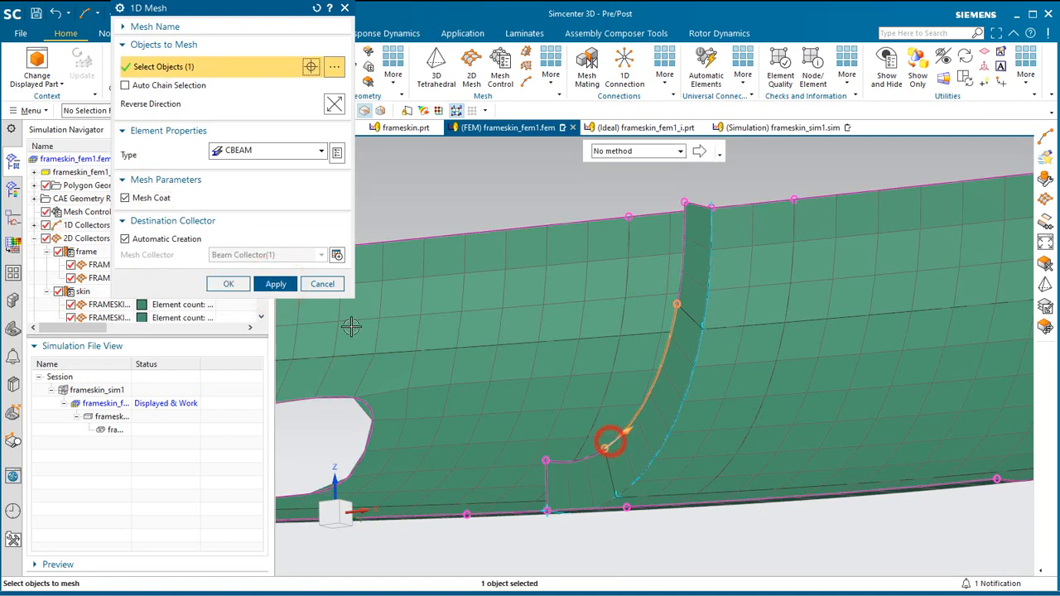
{"action": "left_click", "coordinate": [165, 239]}
{"action": "left_click", "coordinate": [276, 284]}
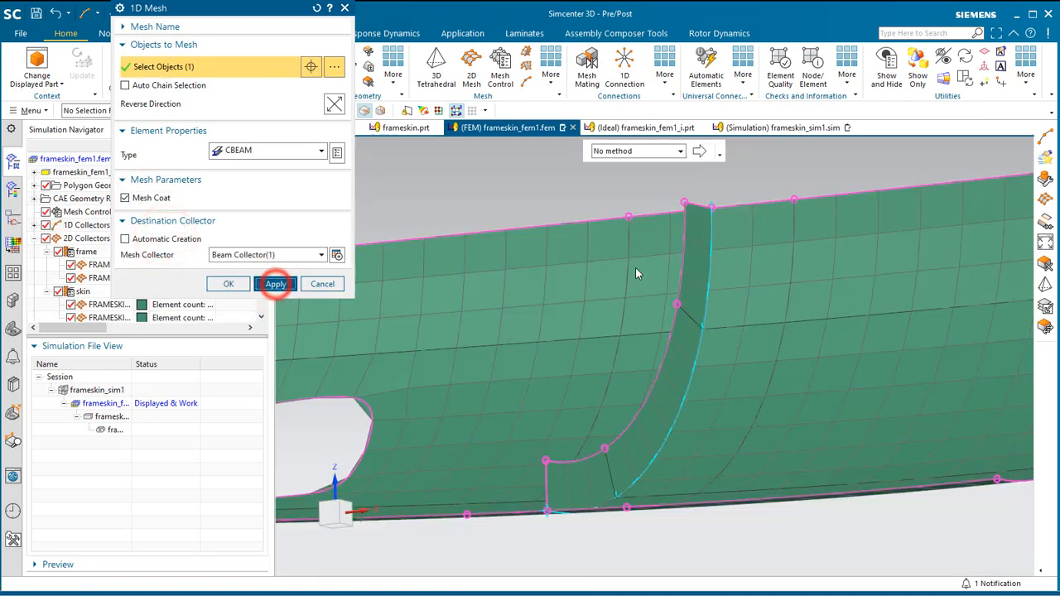
{"action": "left_click", "coordinate": [677, 293]}
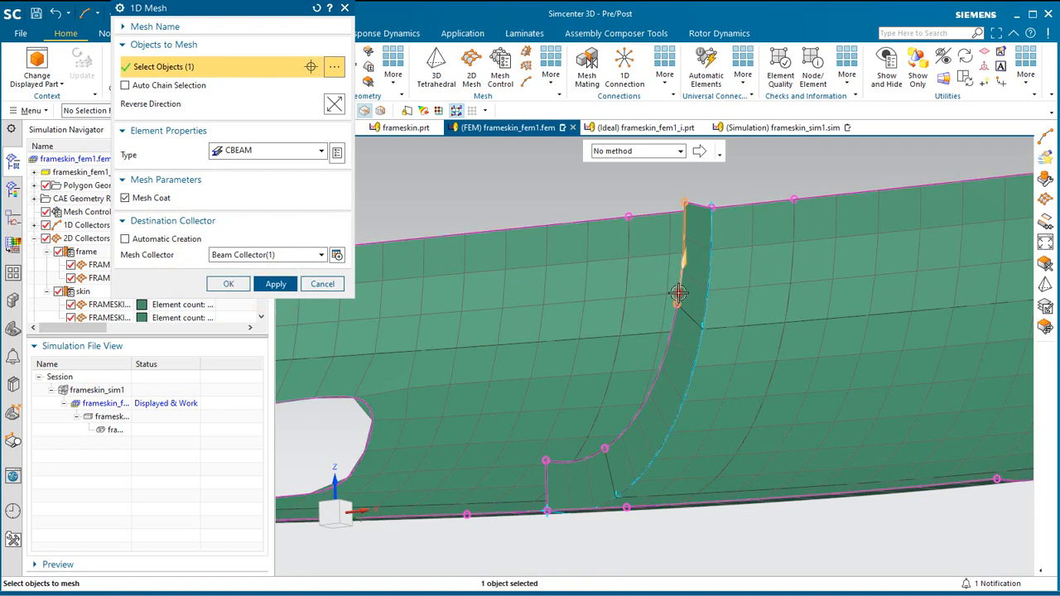
{"action": "left_click", "coordinate": [225, 284]}
Edit the beam collector of the frame's inner-edge meshes and start a new PBEAML physical property for it.
{"action": "left_click", "coordinate": [34, 225]}
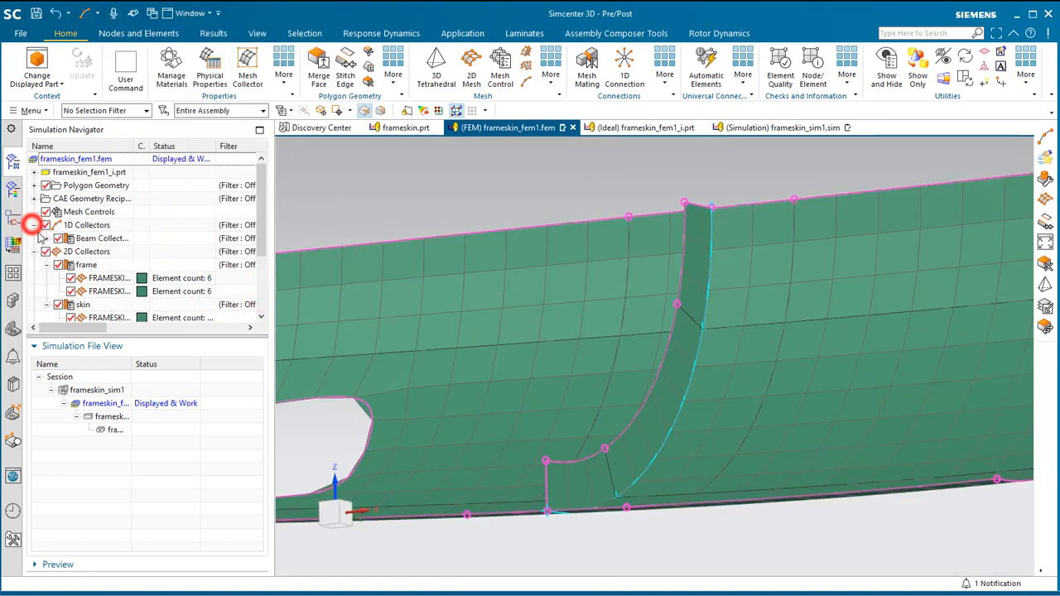
{"action": "left_click", "coordinate": [47, 238]}
{"action": "right_click", "coordinate": [103, 239]}
{"action": "left_click", "coordinate": [162, 270]}
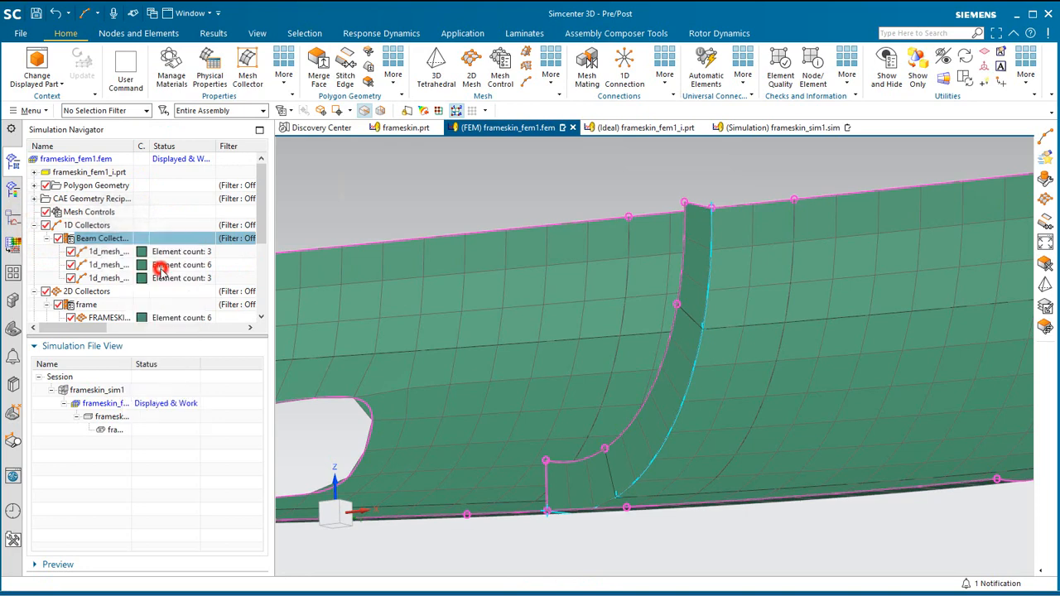
{"action": "left_click", "coordinate": [304, 81]}
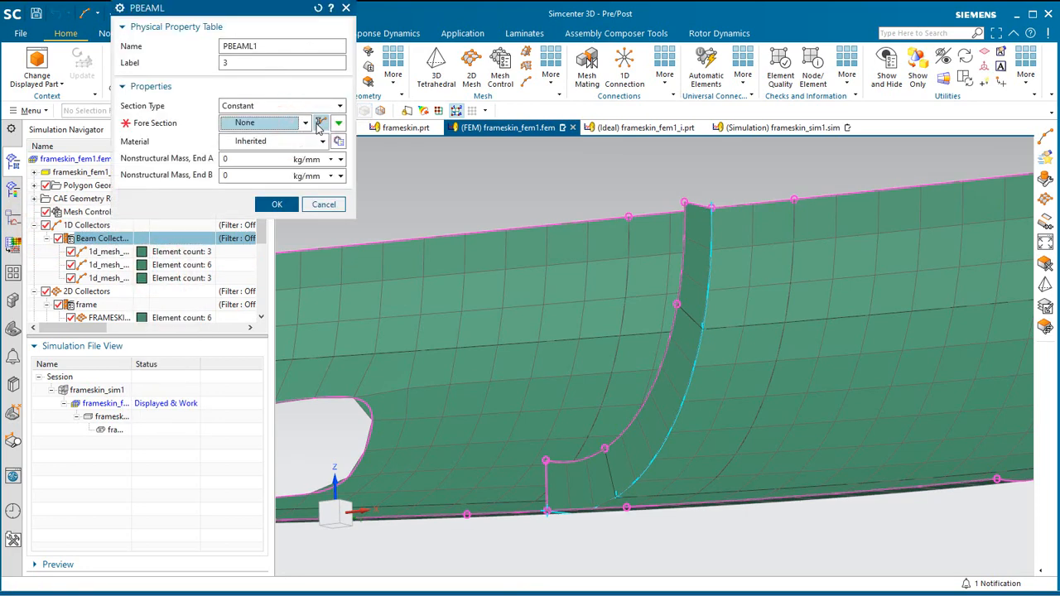
Create a BAR beam section with DIM1 of 25 mm and DIM2 of 423 mm as the property's fore section.
{"action": "left_click", "coordinate": [321, 123]}
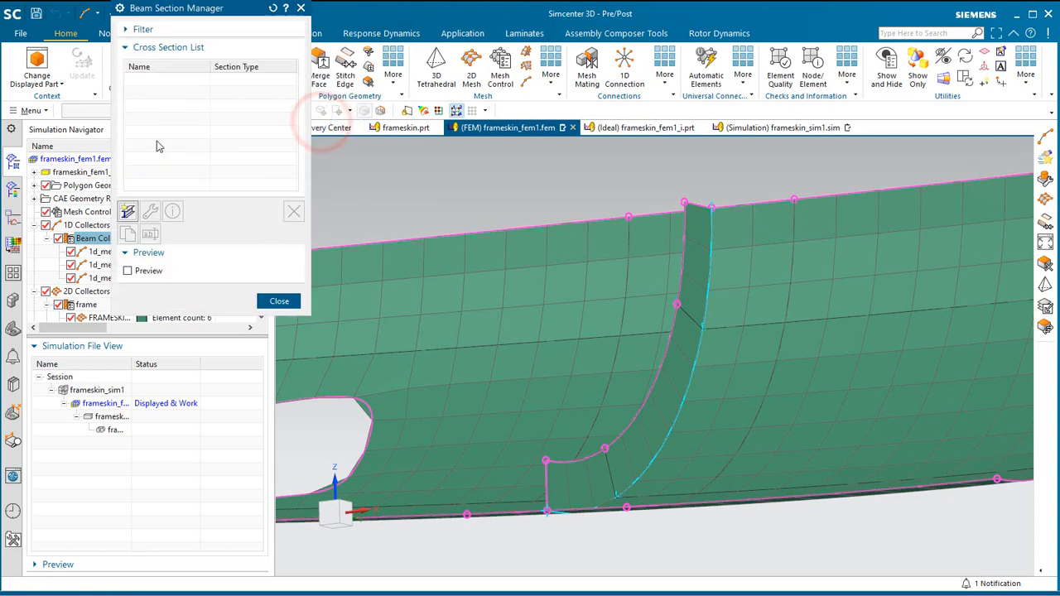
{"action": "left_click", "coordinate": [129, 212]}
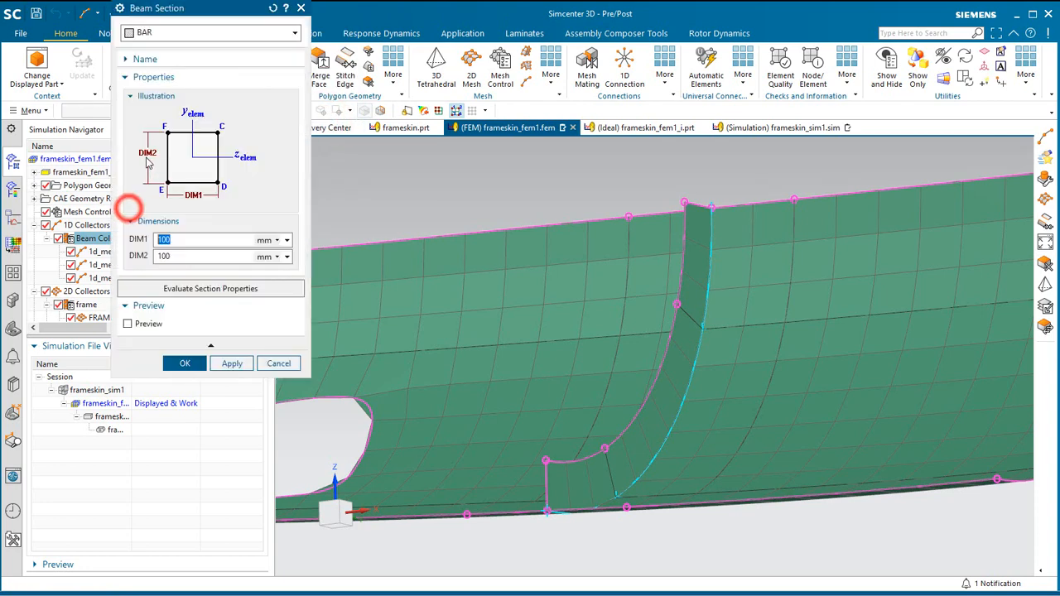
{"action": "left_click", "coordinate": [182, 36]}
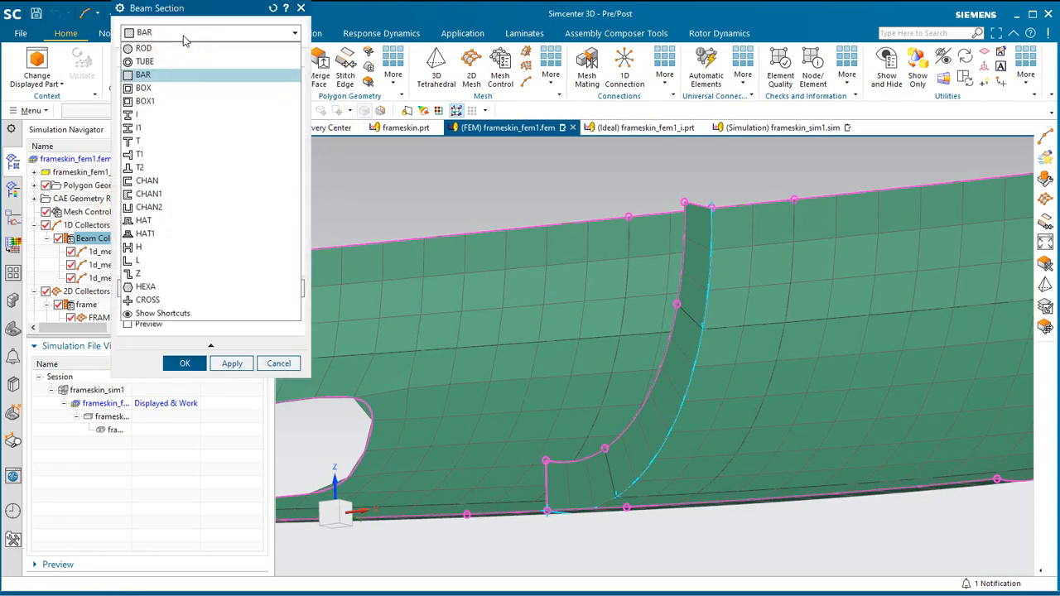
{"action": "left_click", "coordinate": [179, 32]}
{"action": "left_click", "coordinate": [200, 239]}
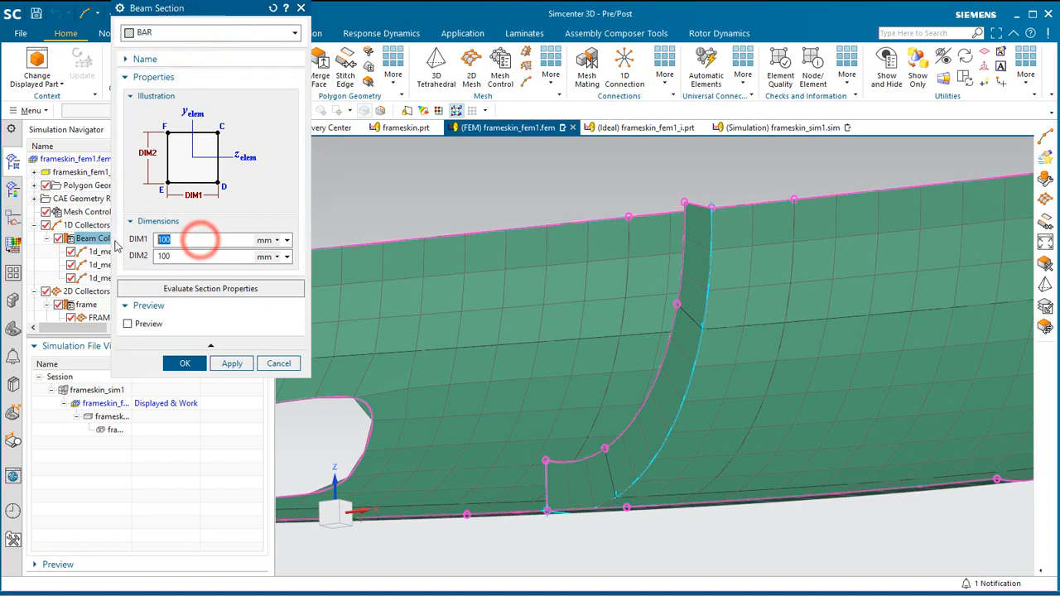
{"action": "type", "text": "25"}
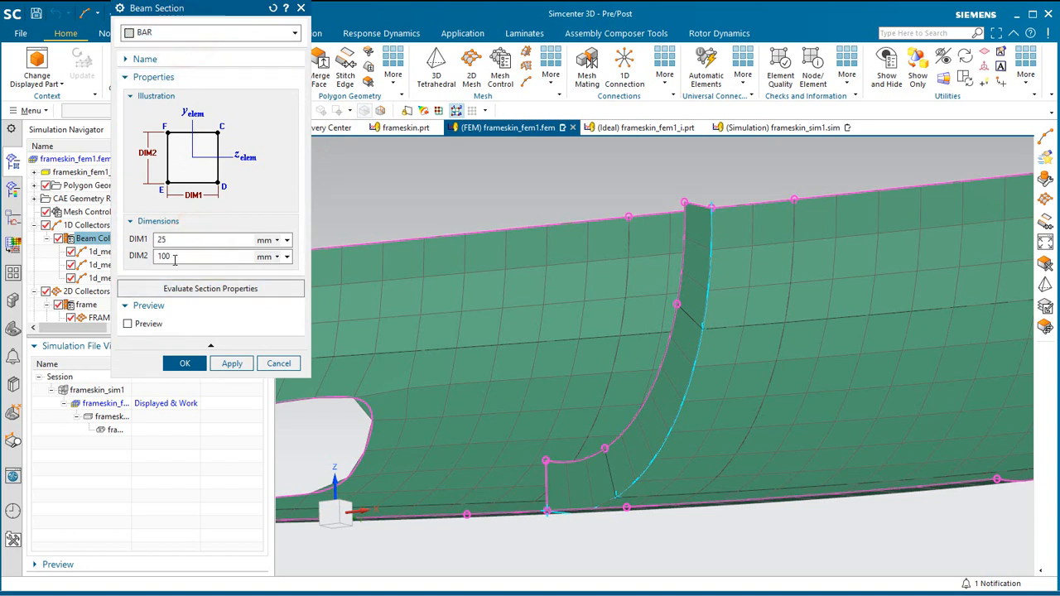
{"action": "type", "text": "423"}
{"action": "left_click", "coordinate": [185, 365]}
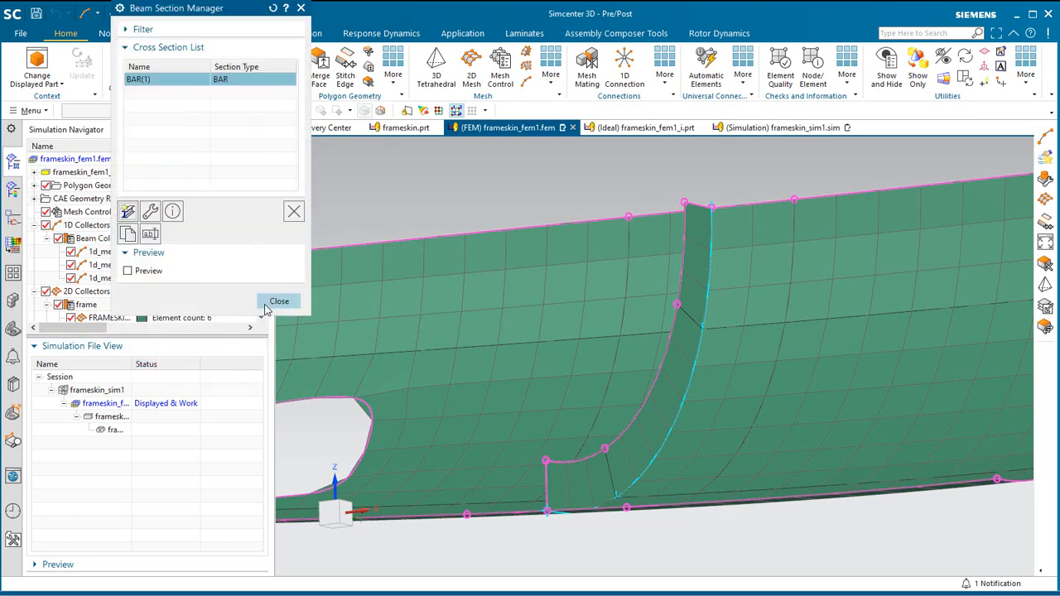
{"action": "left_click", "coordinate": [267, 303]}
Assign Titanium_Ti-6Al-4V as the beam property's material and accept the property and collector.
{"action": "left_click", "coordinate": [323, 141]}
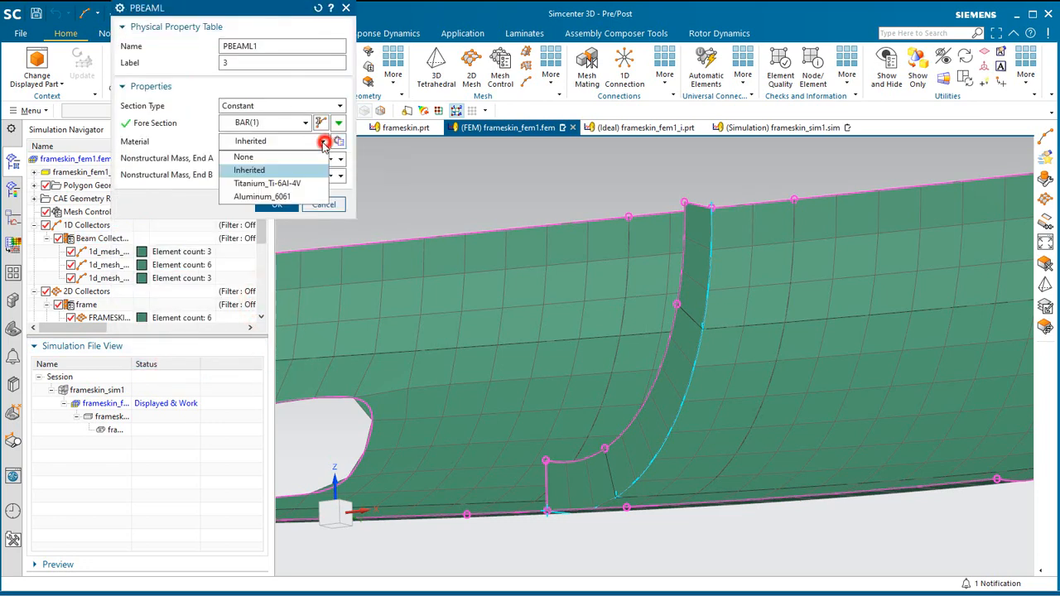
{"action": "left_click", "coordinate": [288, 181]}
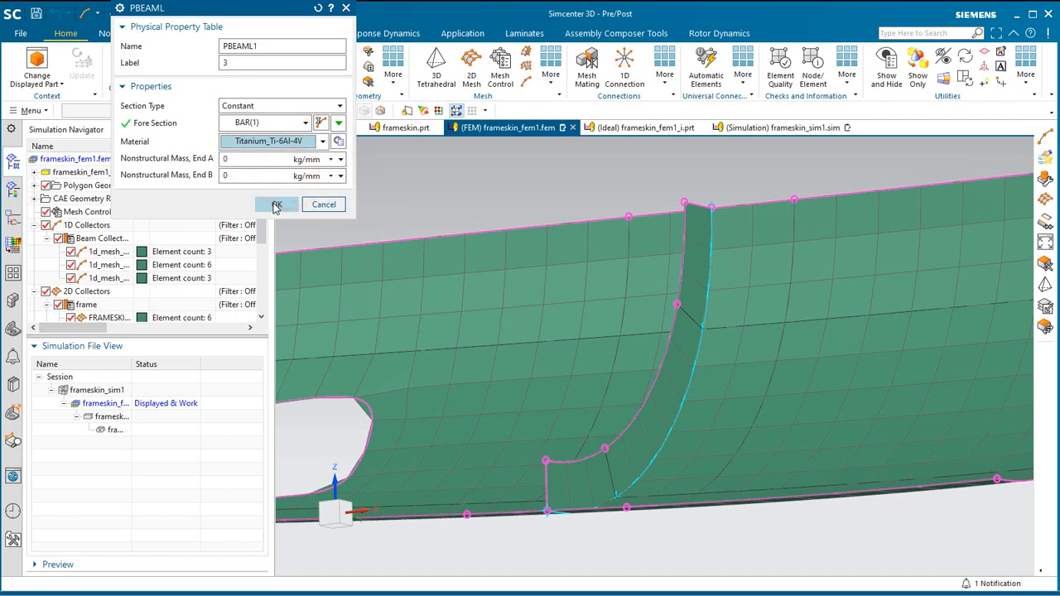
{"action": "left_click", "coordinate": [277, 204]}
{"action": "left_click", "coordinate": [267, 133]}
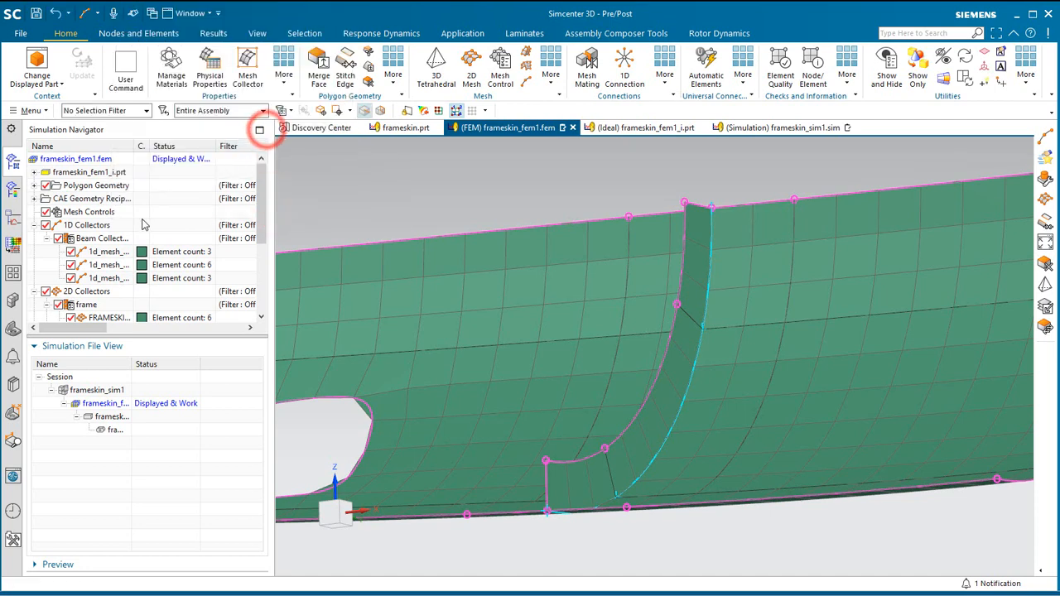
Set the beam collector's display section to Solid.
{"action": "right_click", "coordinate": [102, 240]}
{"action": "left_click", "coordinate": [130, 289]}
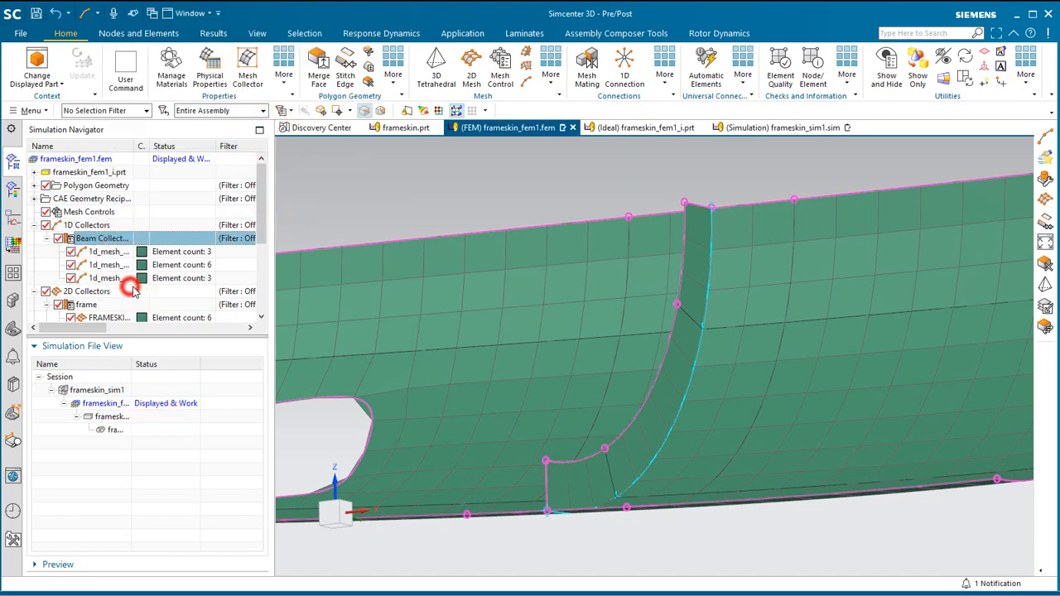
{"action": "left_click", "coordinate": [239, 183]}
{"action": "left_click", "coordinate": [240, 220]}
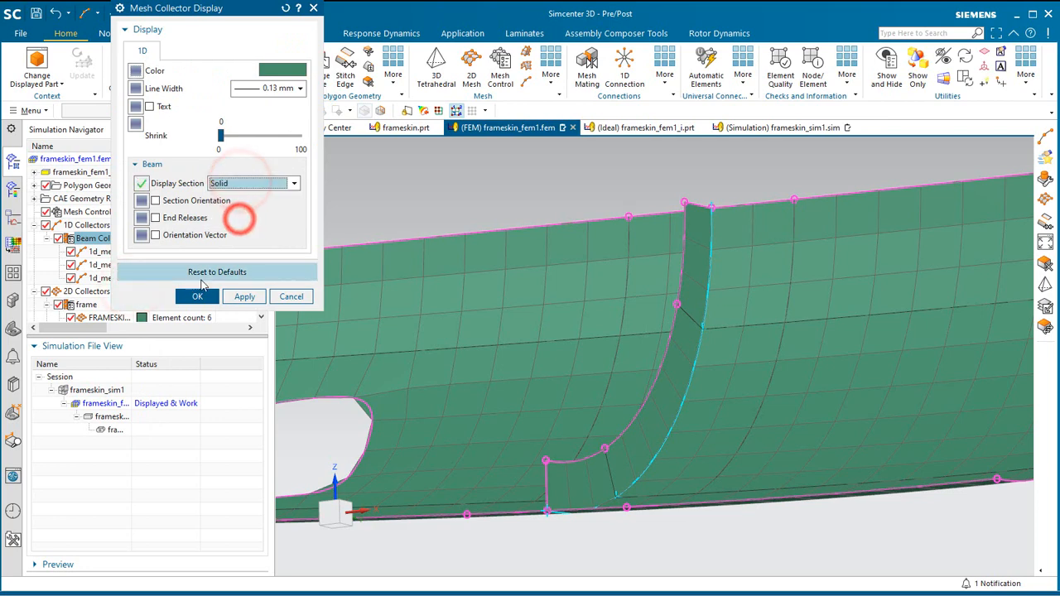
{"action": "left_click", "coordinate": [199, 296]}
Offset the beam section of the frame's lowest inner-edge mesh by -12.5 mm along its section Z-axis.
{"action": "scroll", "coordinate": [564, 476], "scroll_direction": "up", "scroll_amount": 4}
{"action": "mouse_move", "coordinate": [564, 477]}
{"action": "middle_mouse_down"}
{"action": "mouse_move", "coordinate": [580, 483]}
{"action": "mouse_move", "coordinate": [580, 473]}
{"action": "middle_mouse_up"}
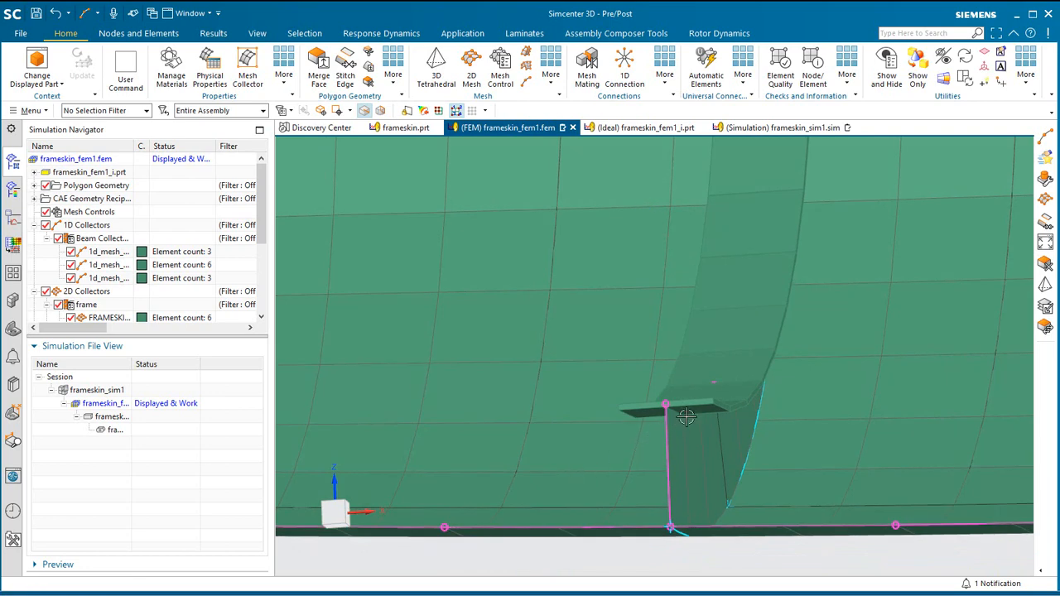
{"action": "scroll", "coordinate": [650, 398], "scroll_direction": "up", "scroll_amount": 5}
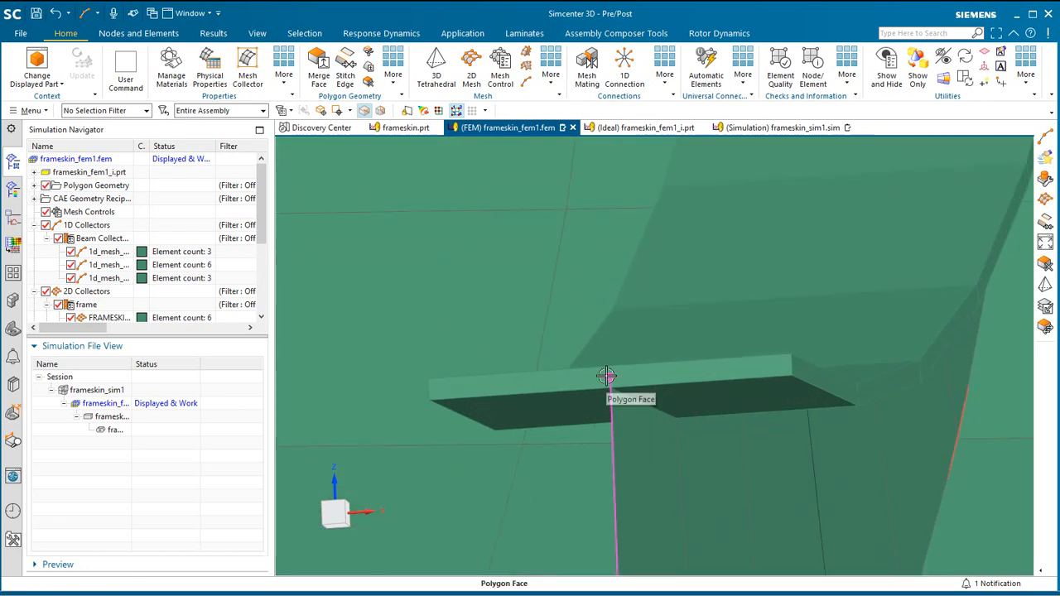
{"action": "right_click", "coordinate": [109, 256]}
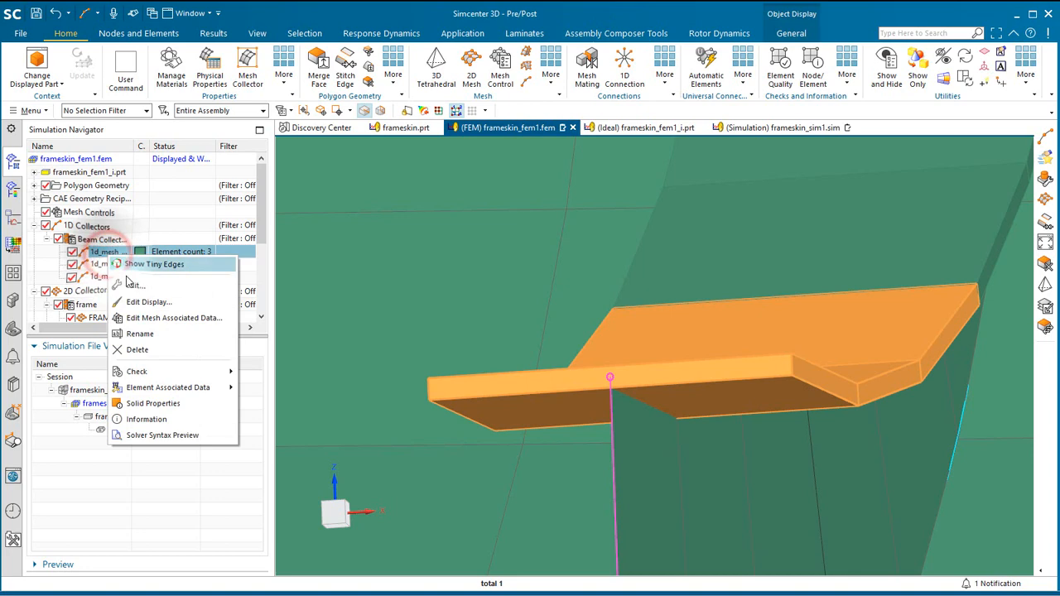
{"action": "left_click", "coordinate": [152, 321]}
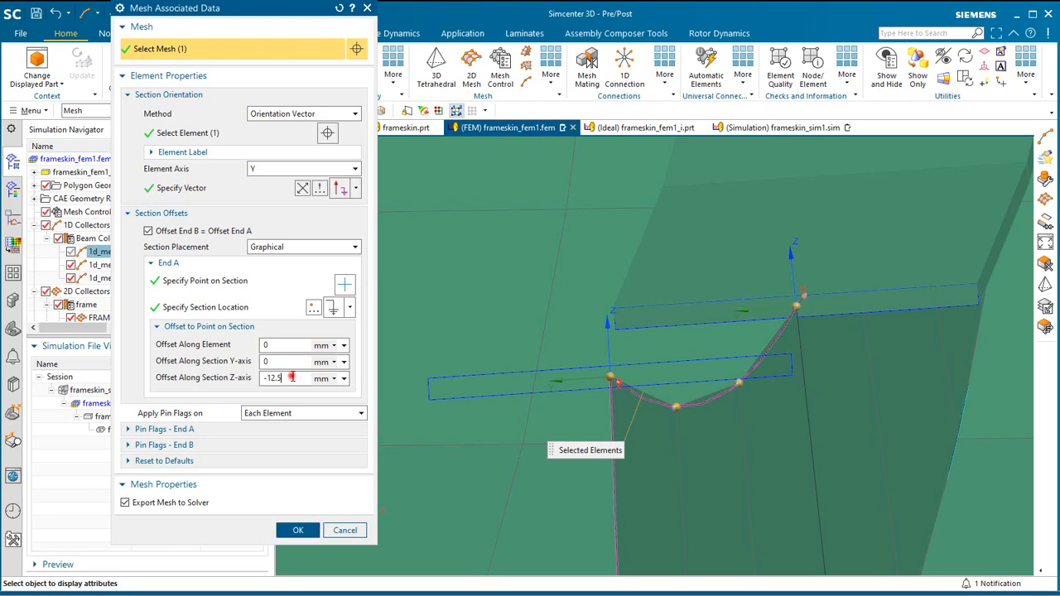
{"action": "left_click", "coordinate": [298, 530]}
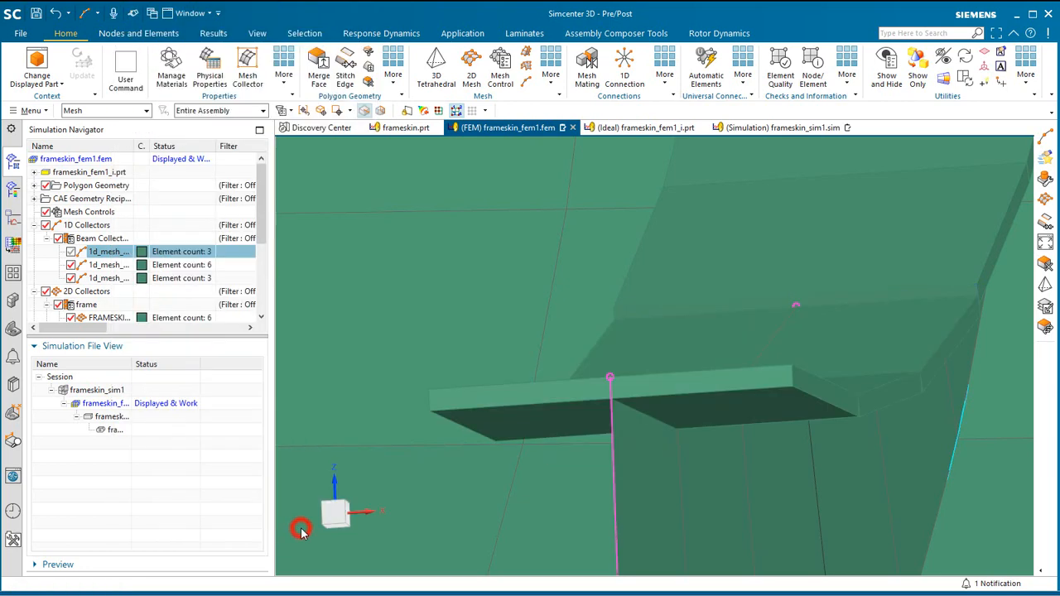
Set the section Z-axis offset of the middle inner-edge beam mesh, 1d_mesh_coat(2), to -12.5 mm.
{"action": "right_click", "coordinate": [91, 265]}
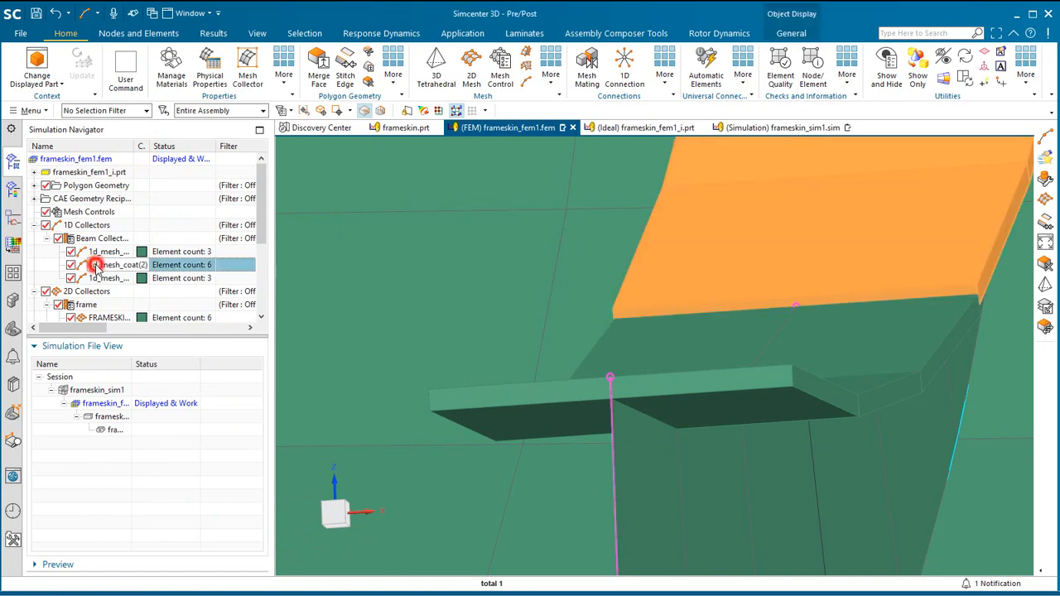
{"action": "left_click", "coordinate": [133, 327]}
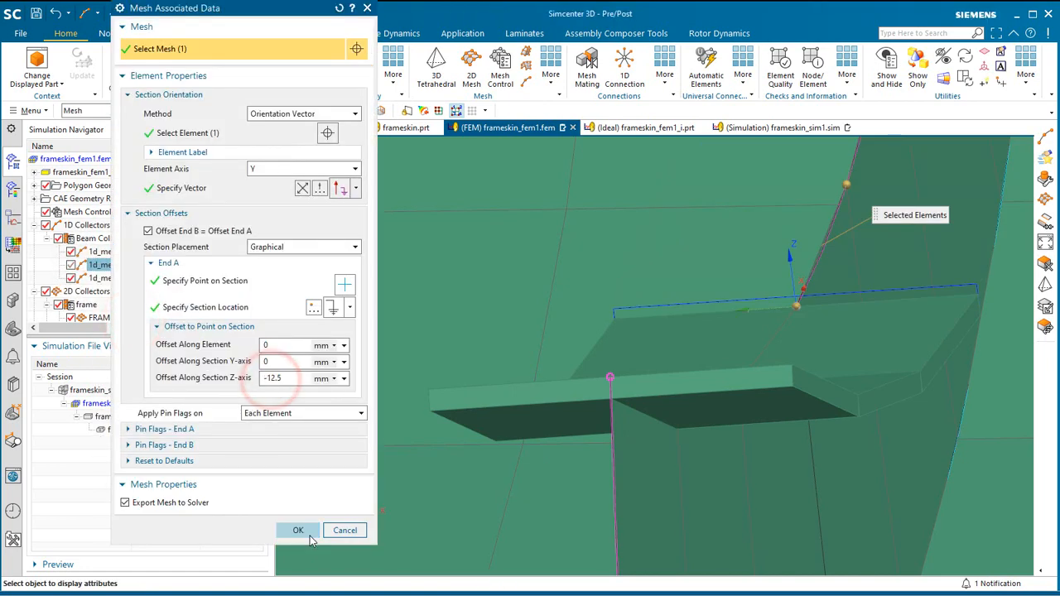
{"action": "left_click", "coordinate": [303, 531]}
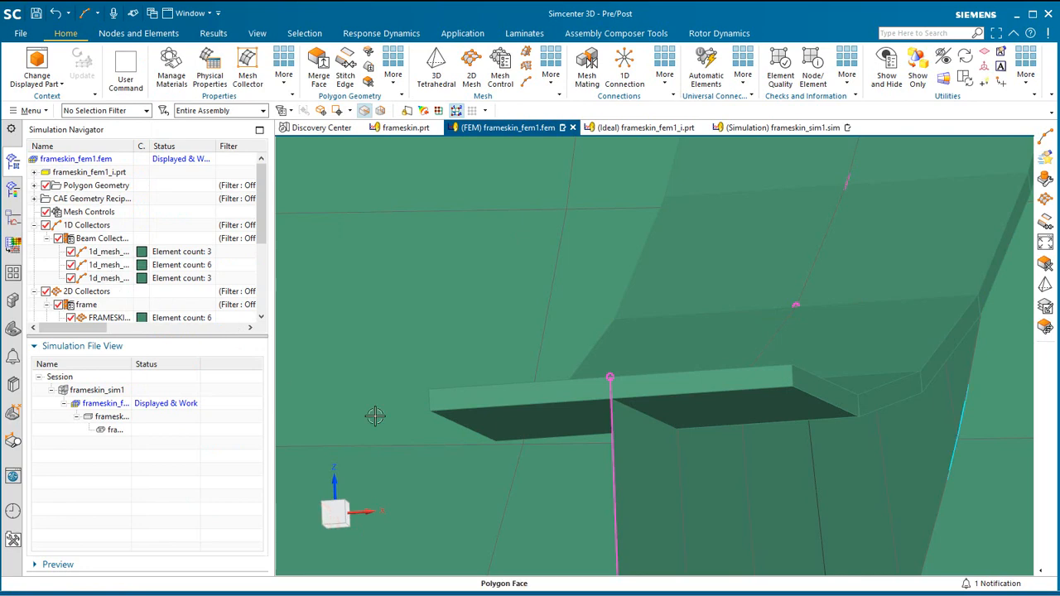
Set the section Z-axis offset of the upper inner-edge beam mesh, 1d_mesh_coat(3), to -12.5 mm.
{"action": "middle_click_drag", "start_coordinate": [375, 416], "coordinate": [425, 491]}
{"action": "middle_click_drag", "start_coordinate": [494, 434], "coordinate": [390, 460]}
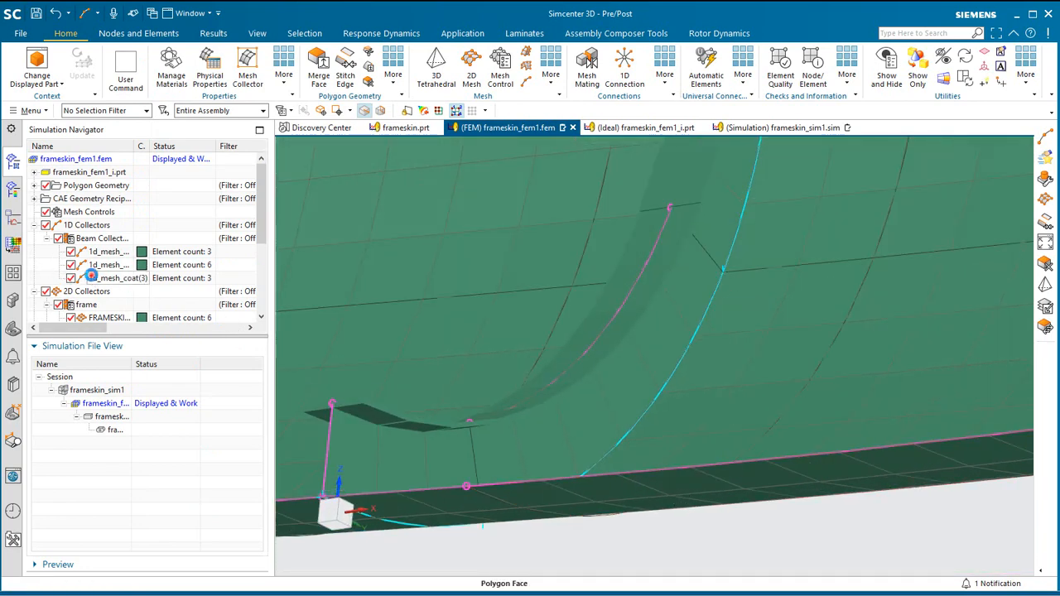
{"action": "right_click", "coordinate": [91, 277]}
{"action": "left_click", "coordinate": [139, 335]}
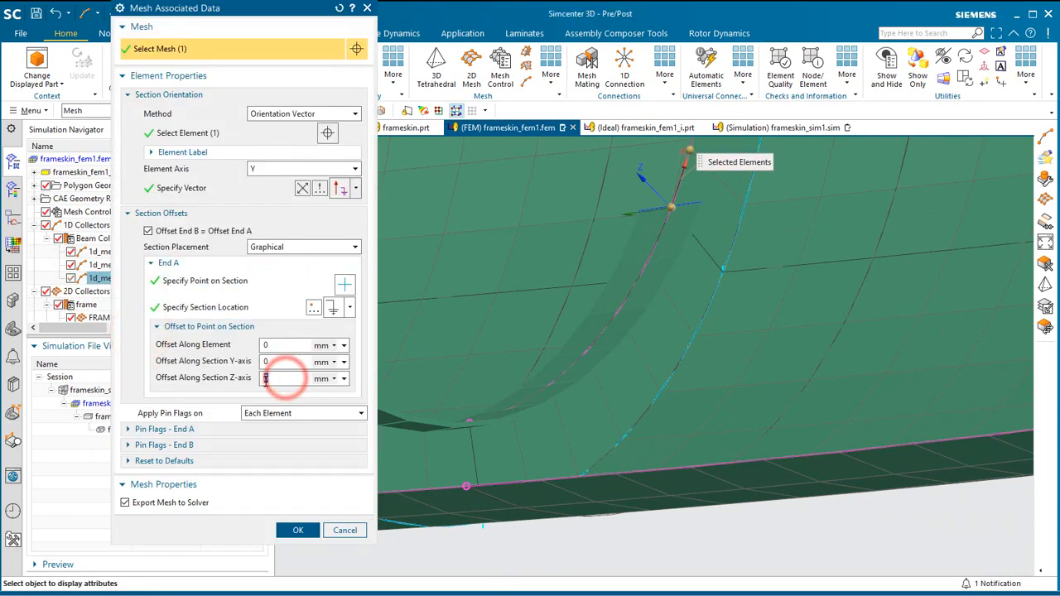
{"action": "type", "text": "-12.5"}
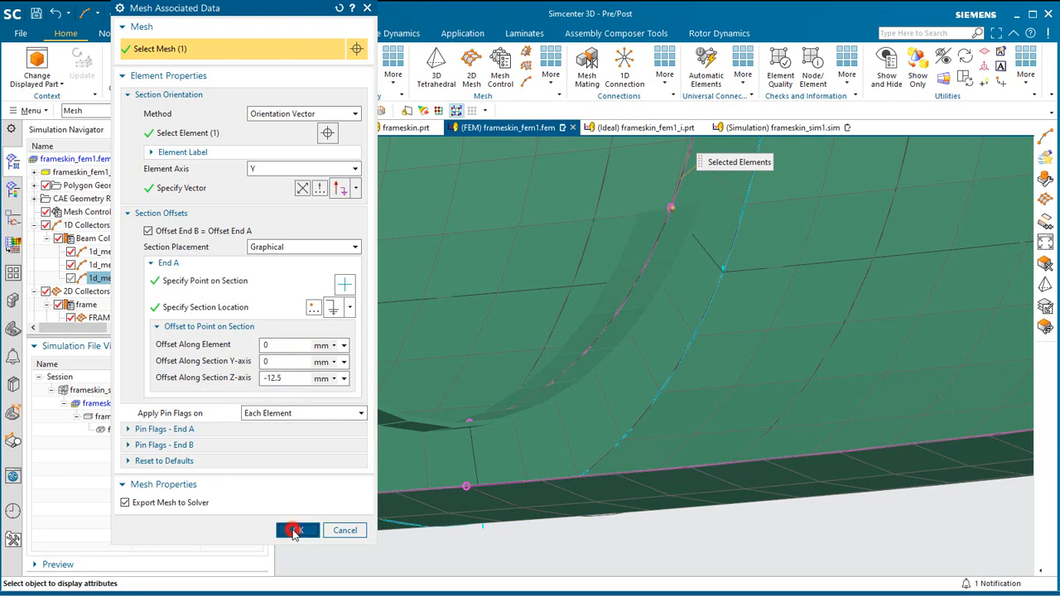
{"action": "left_click", "coordinate": [295, 530]}
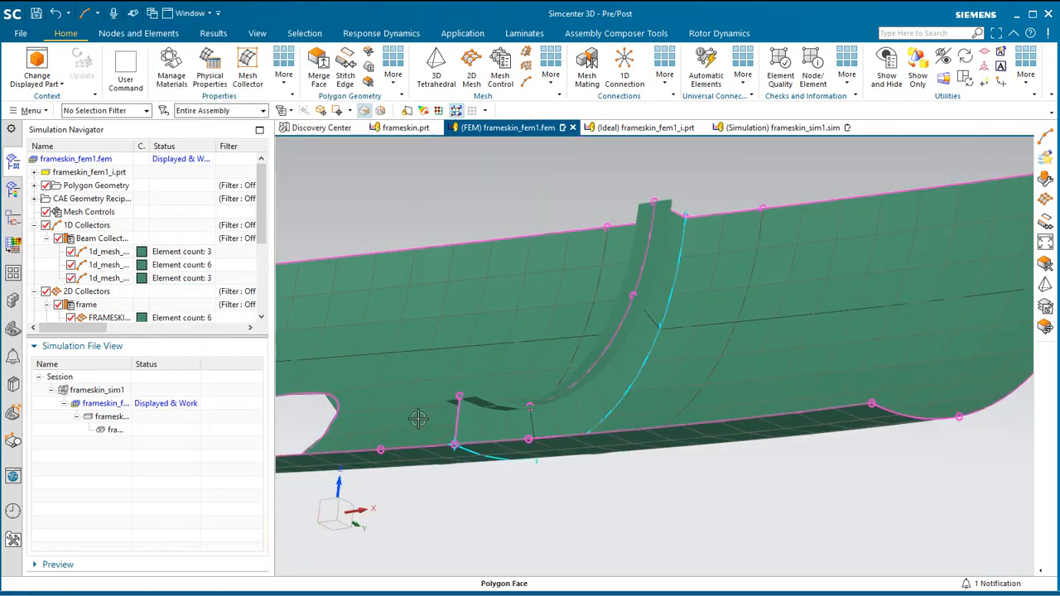
Save the FEM and make the frameskin_sim1 simulation the displayed and work part.
{"action": "scroll", "coordinate": [418, 419], "scroll_direction": "up", "scroll_amount": 3}
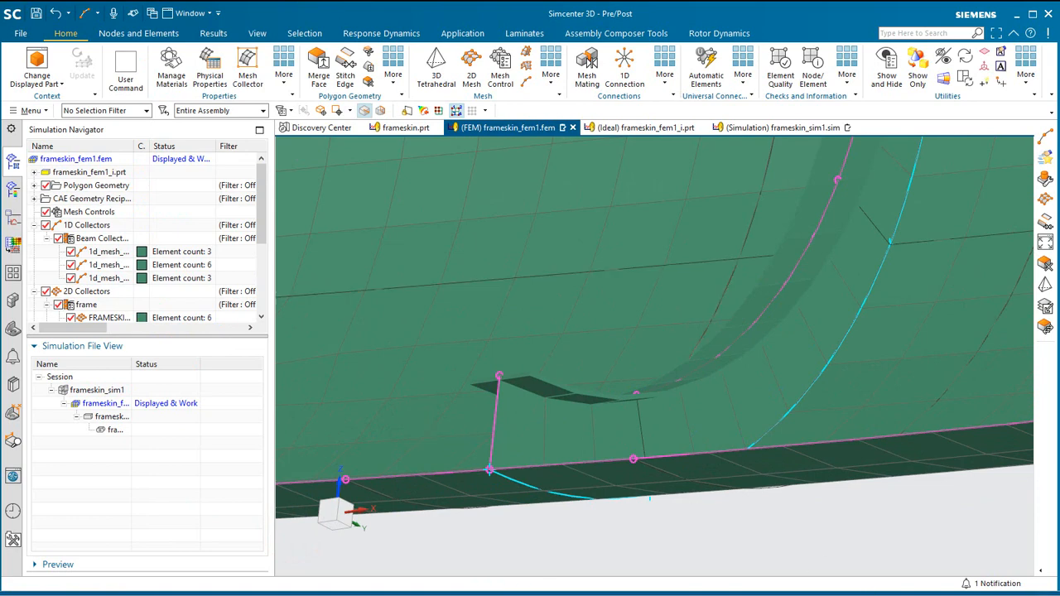
{"action": "left_click", "coordinate": [35, 13]}
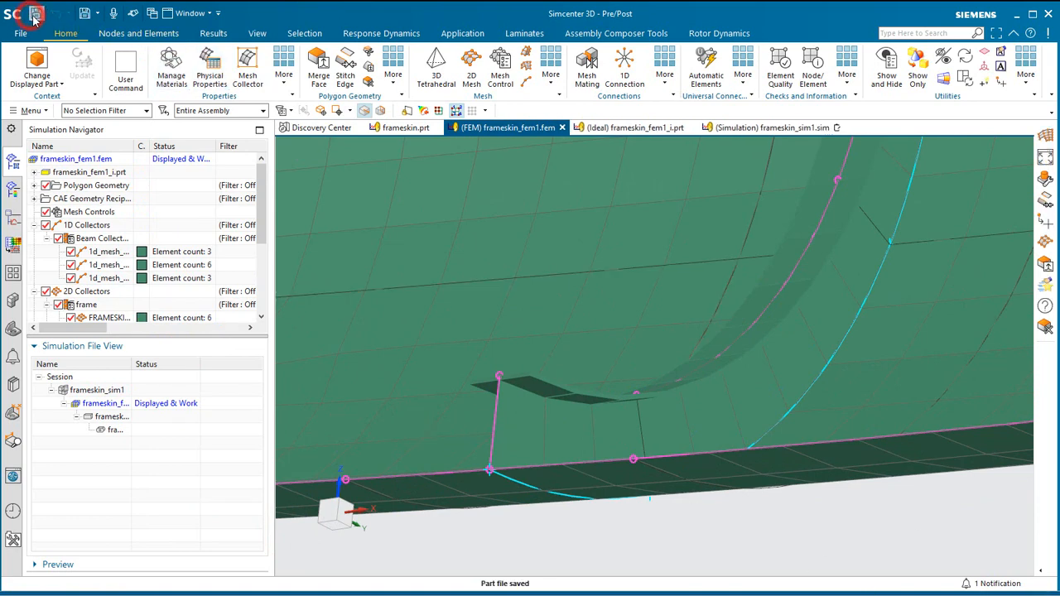
{"action": "double_click", "coordinate": [106, 390]}
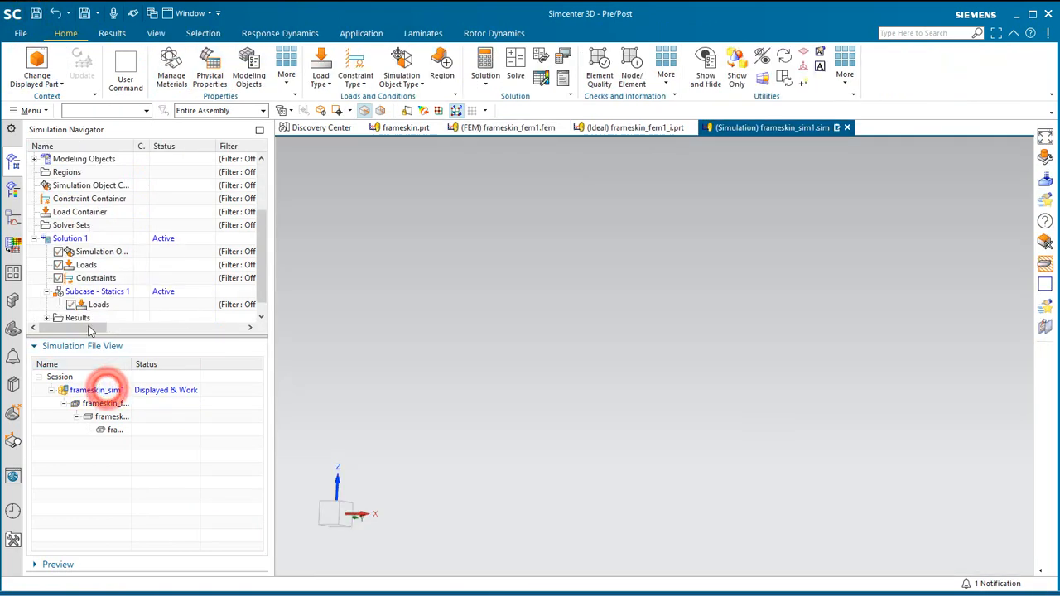
In the simulation's layer settings, make layer 48 the work layer, turn layer 51 on and turn layer 1 off.
{"action": "left_click", "coordinate": [77, 292]}
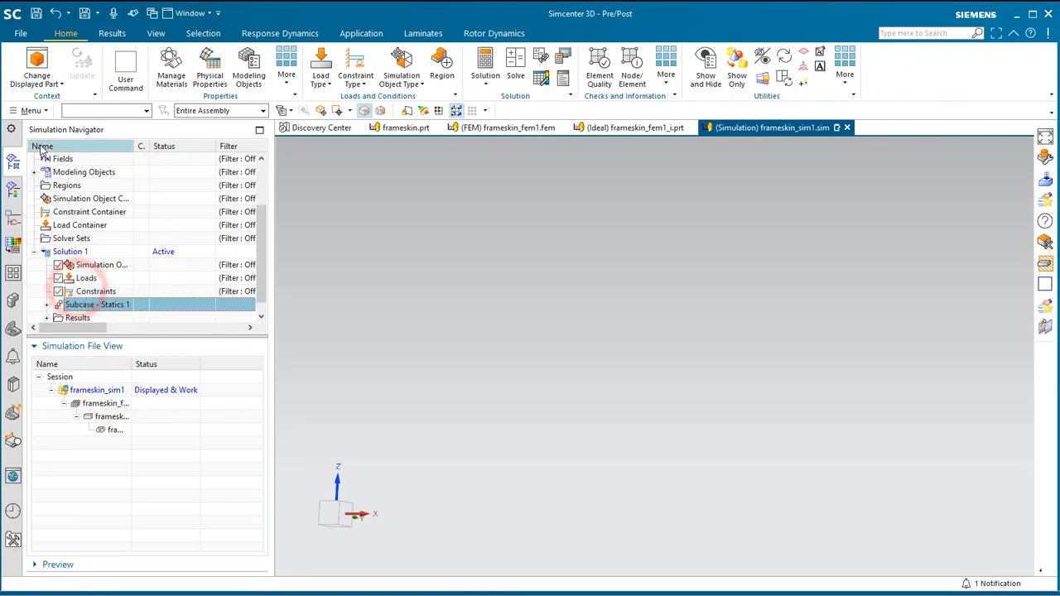
{"action": "left_click", "coordinate": [28, 110]}
{"action": "left_click", "coordinate": [37, 191]}
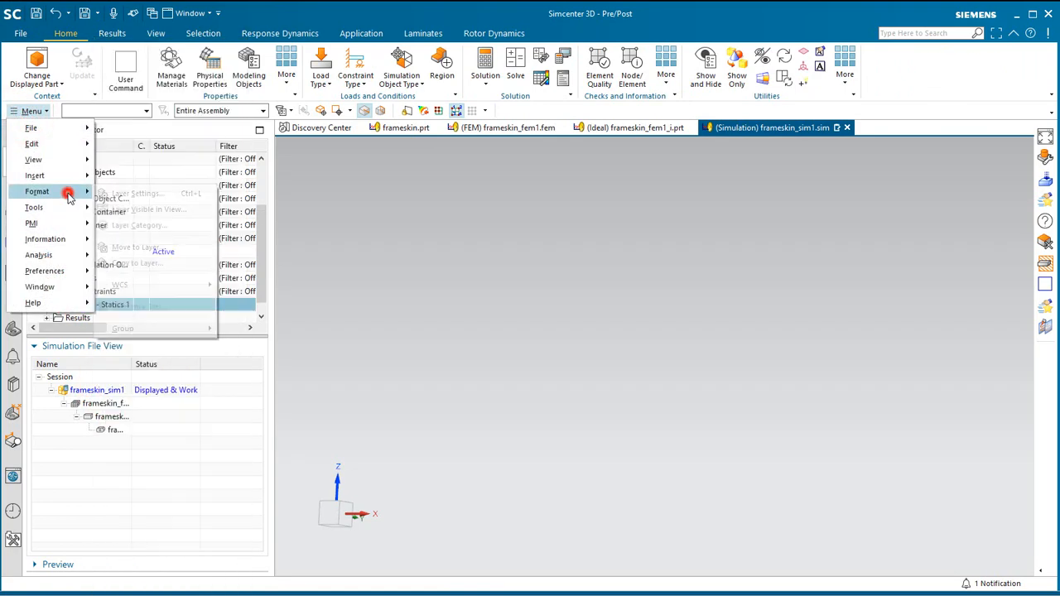
{"action": "left_click", "coordinate": [124, 191]}
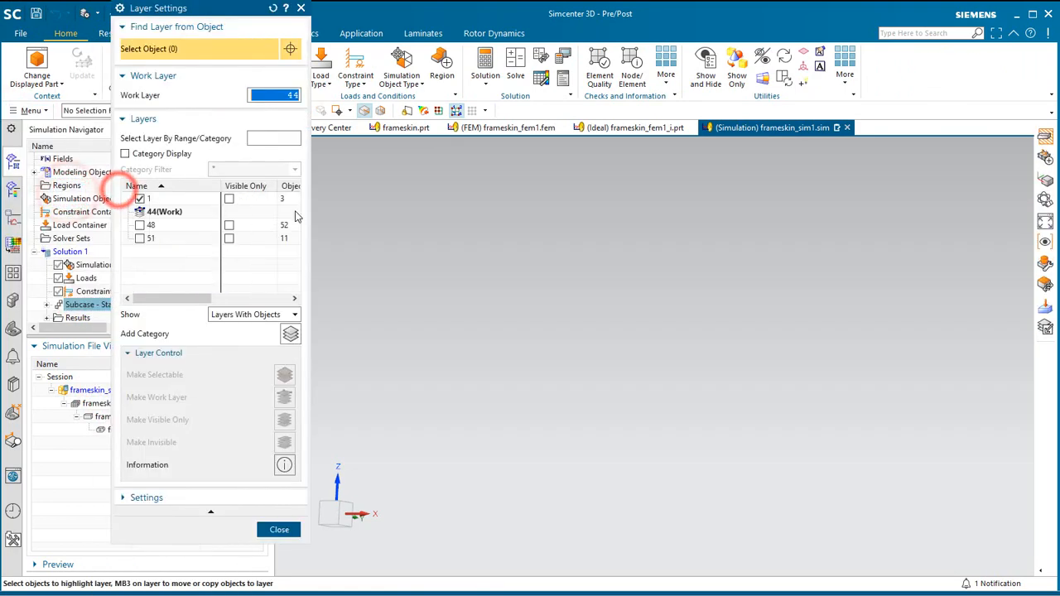
{"action": "right_click", "coordinate": [155, 233]}
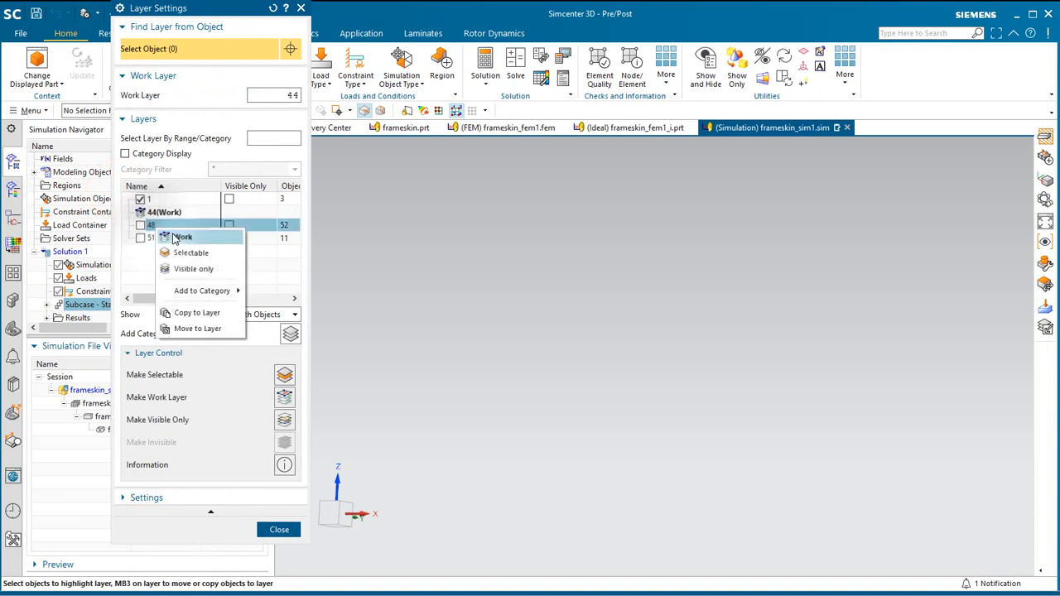
{"action": "left_click", "coordinate": [176, 237]}
{"action": "left_click", "coordinate": [140, 225]}
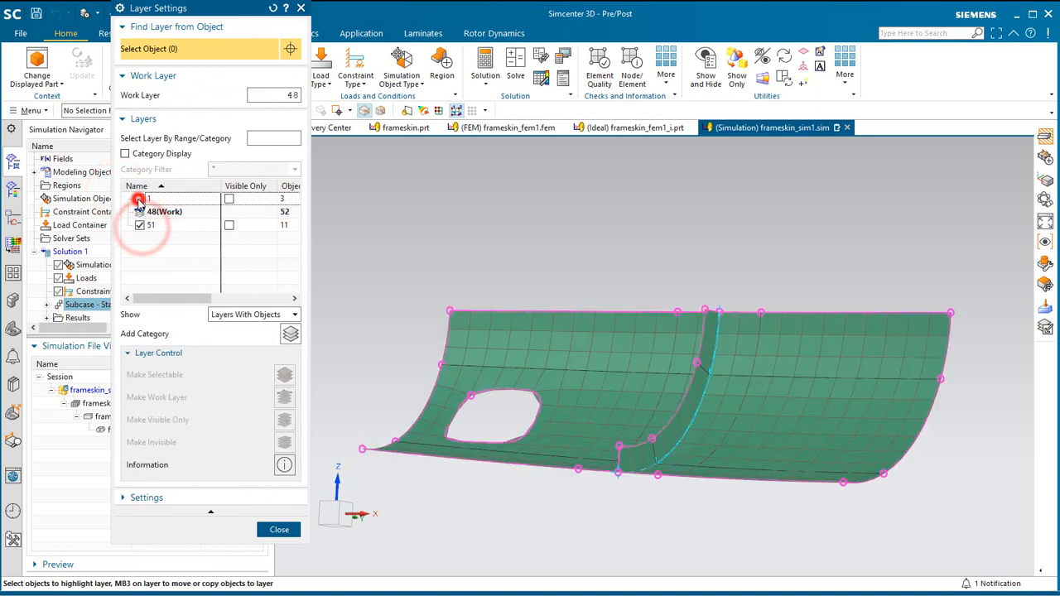
{"action": "left_click", "coordinate": [279, 529]}
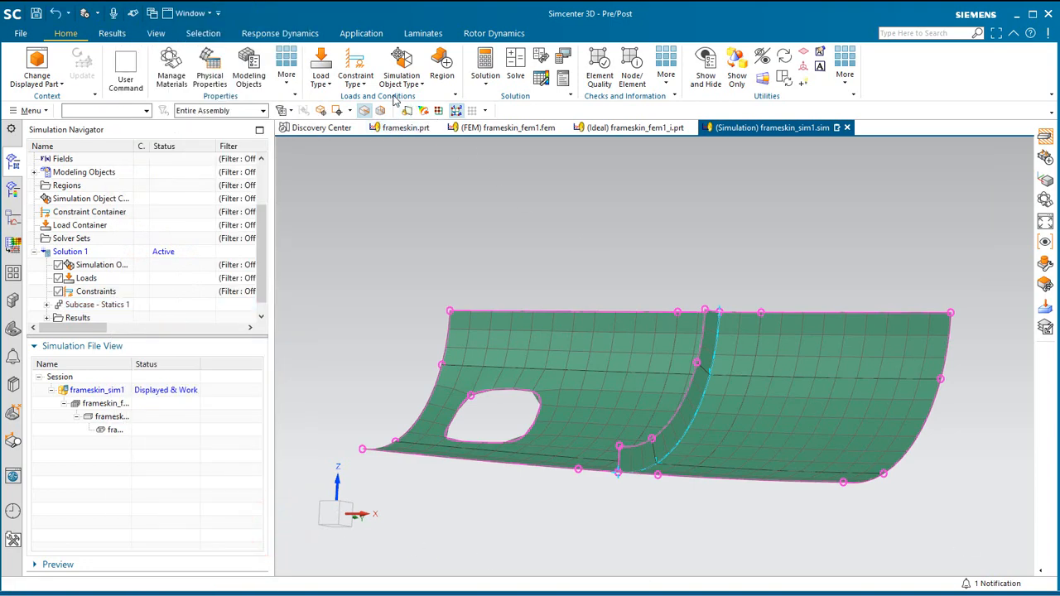
Apply a fixed constraint to the polygon vertex at the skin's lower corner on the side with the cutout.
{"action": "left_click", "coordinate": [356, 75]}
{"action": "left_click", "coordinate": [375, 133]}
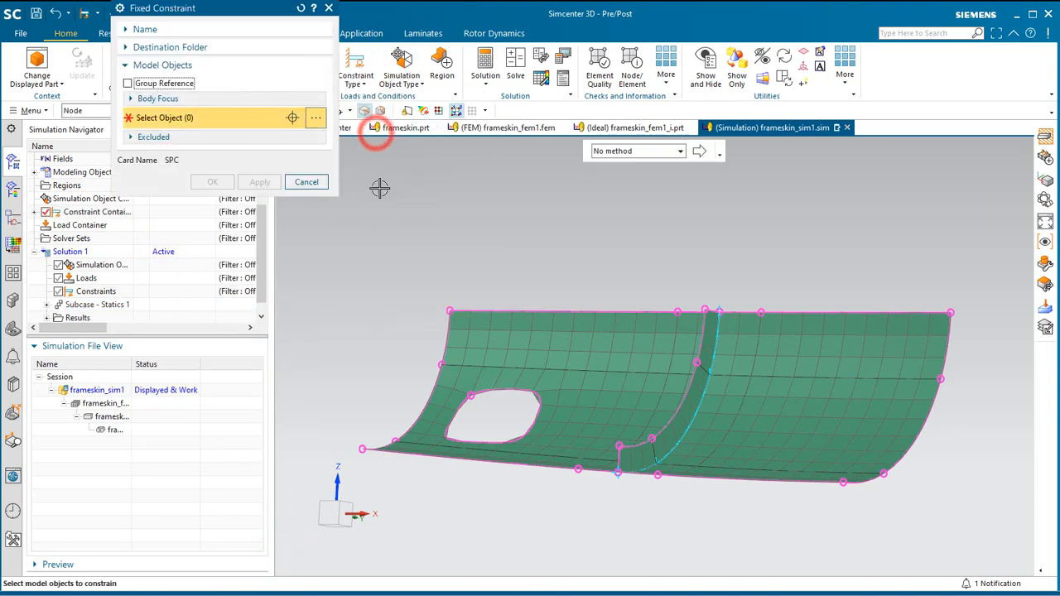
{"action": "left_click", "coordinate": [363, 450]}
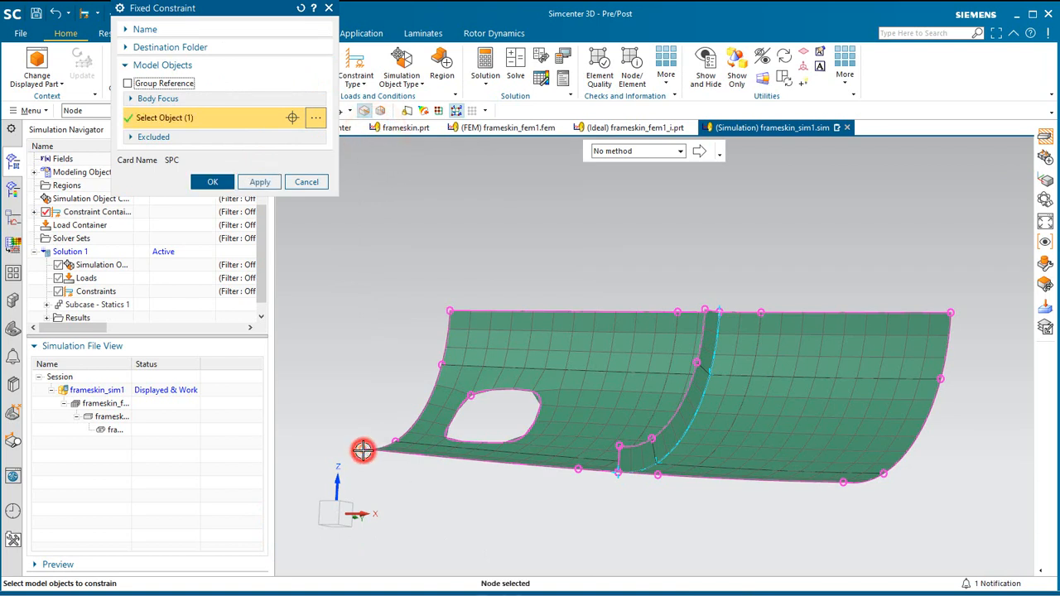
{"action": "left_click", "coordinate": [362, 450], "text": "shift"}
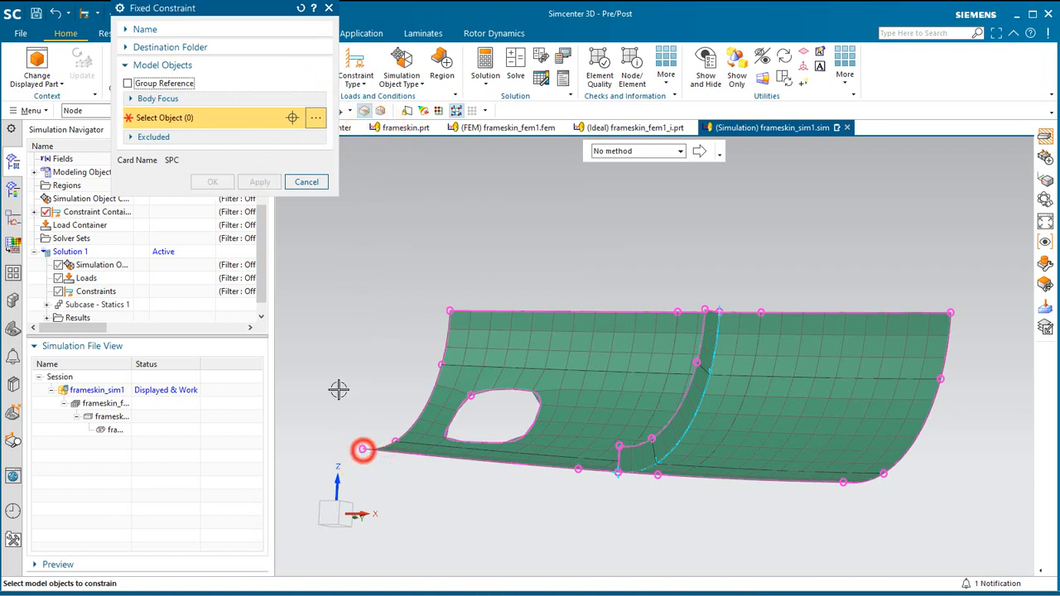
{"action": "left_click", "coordinate": [87, 110]}
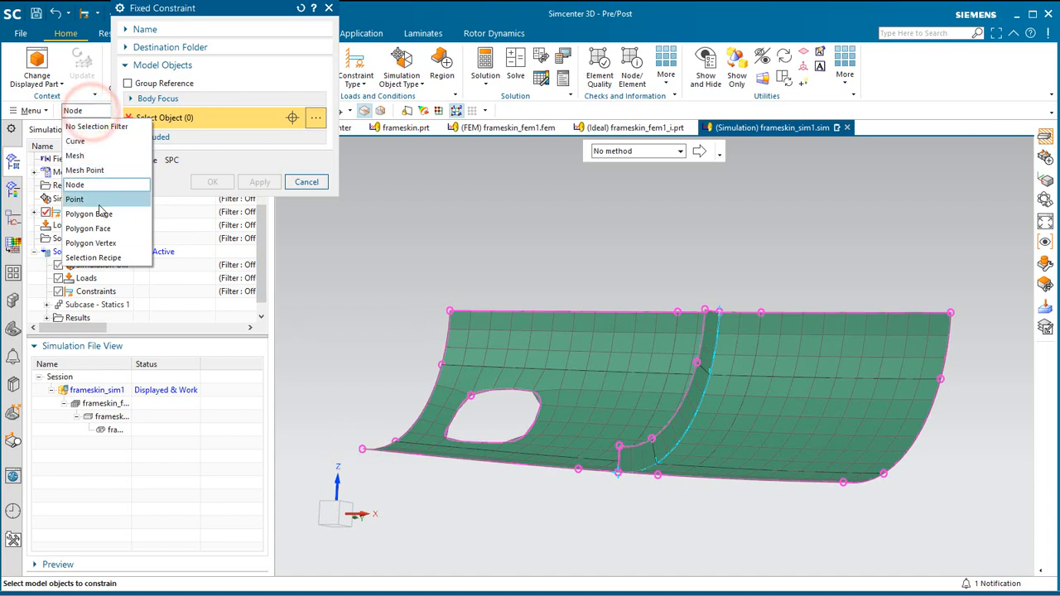
{"action": "left_click", "coordinate": [102, 242]}
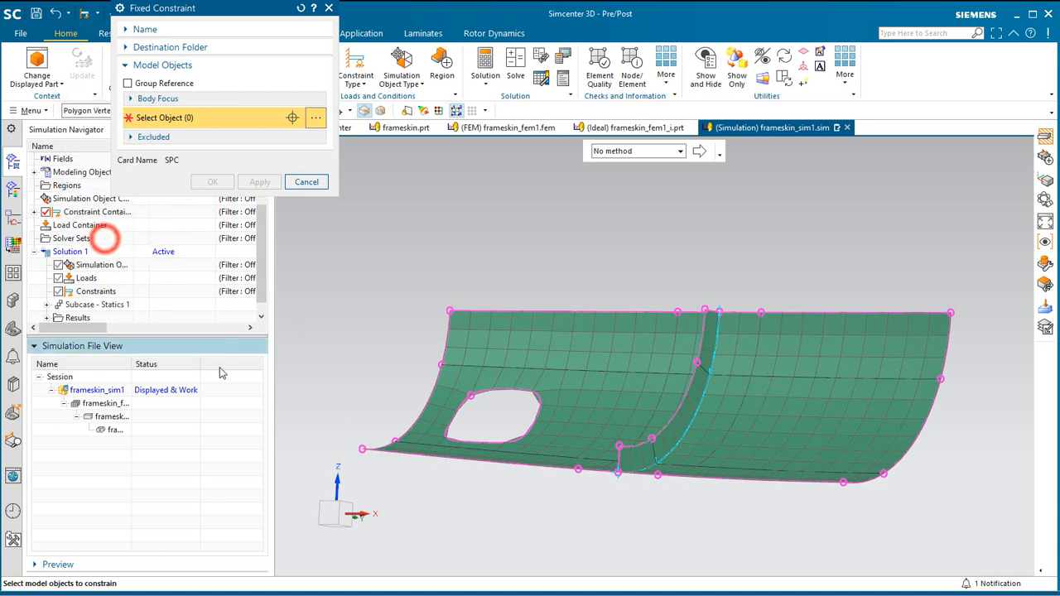
{"action": "left_click", "coordinate": [362, 452]}
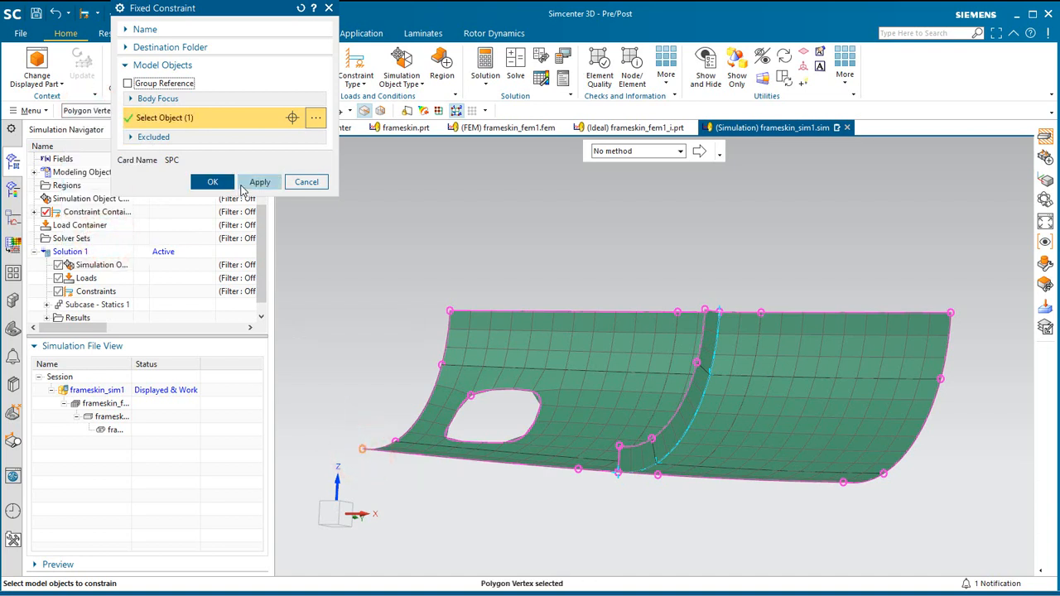
{"action": "left_click", "coordinate": [214, 183]}
Add an enforced displacement constraint at the skin's upper corner vertex farthest from the cutout, with DOF1 10 mm and DOF2 0 mm.
{"action": "left_click", "coordinate": [358, 73]}
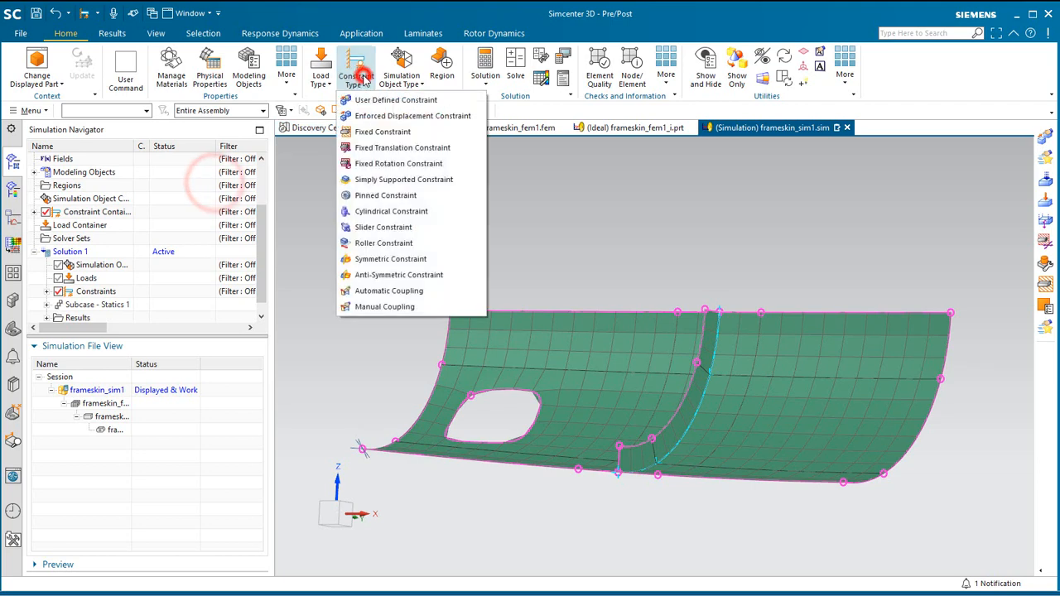
{"action": "left_click", "coordinate": [377, 116]}
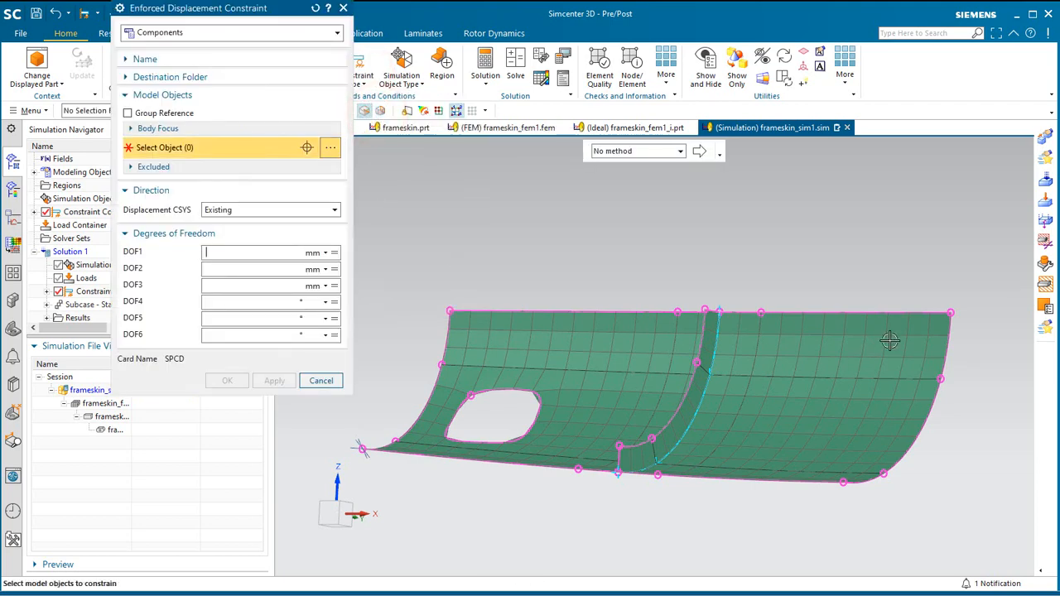
{"action": "left_click", "coordinate": [954, 312]}
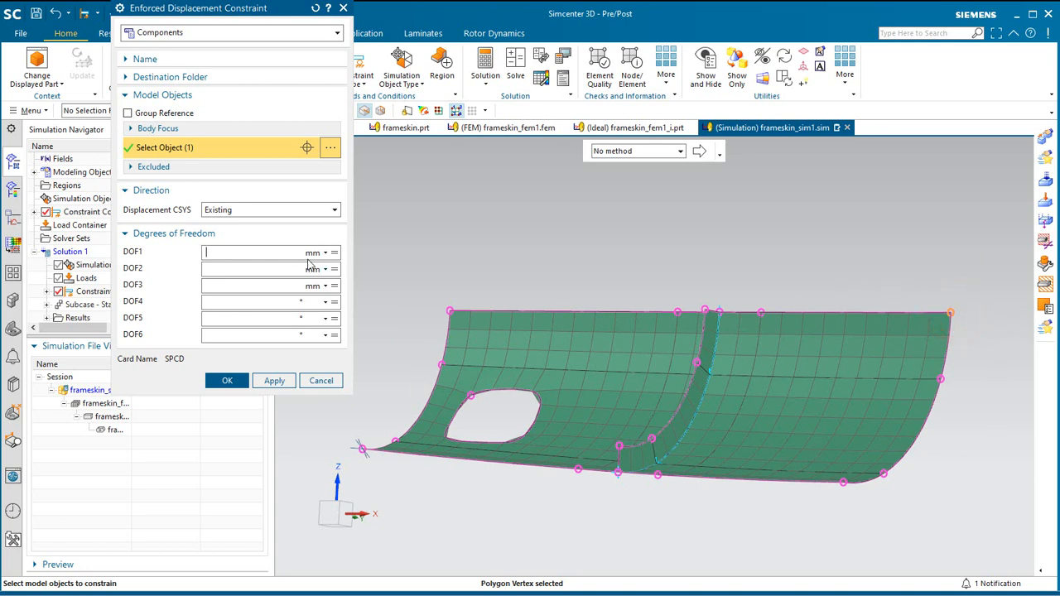
{"action": "type", "text": "10"}
{"action": "key", "text": "Tab"}
{"action": "type", "text": "0"}
{"action": "key", "text": "Tab"}
{"action": "left_click", "coordinate": [222, 381]}
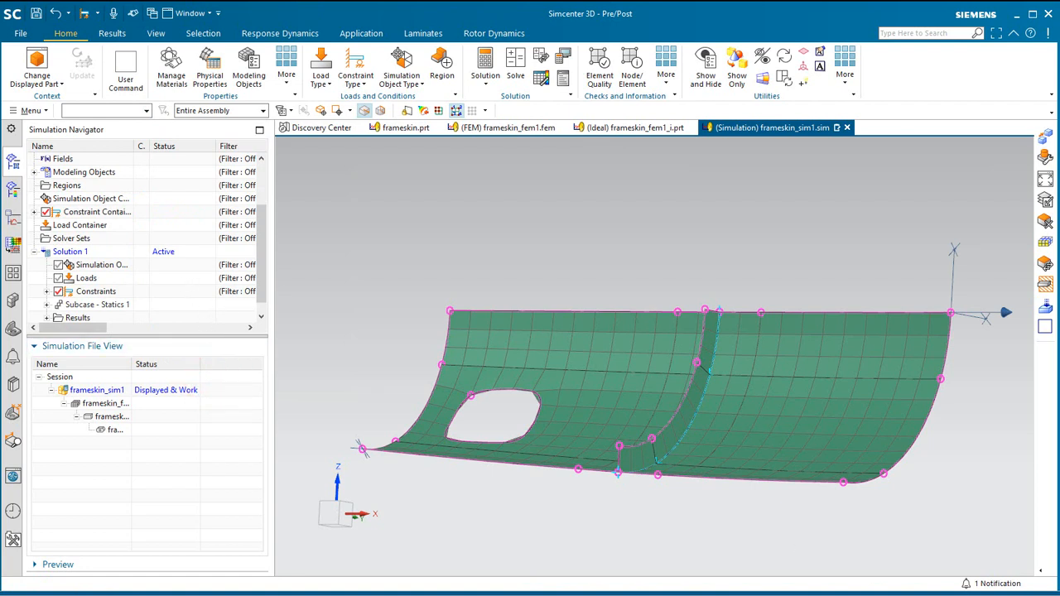
Solve Solution 1, skip the message review, and close the solve information and job monitor windows.
{"action": "right_click", "coordinate": [70, 251]}
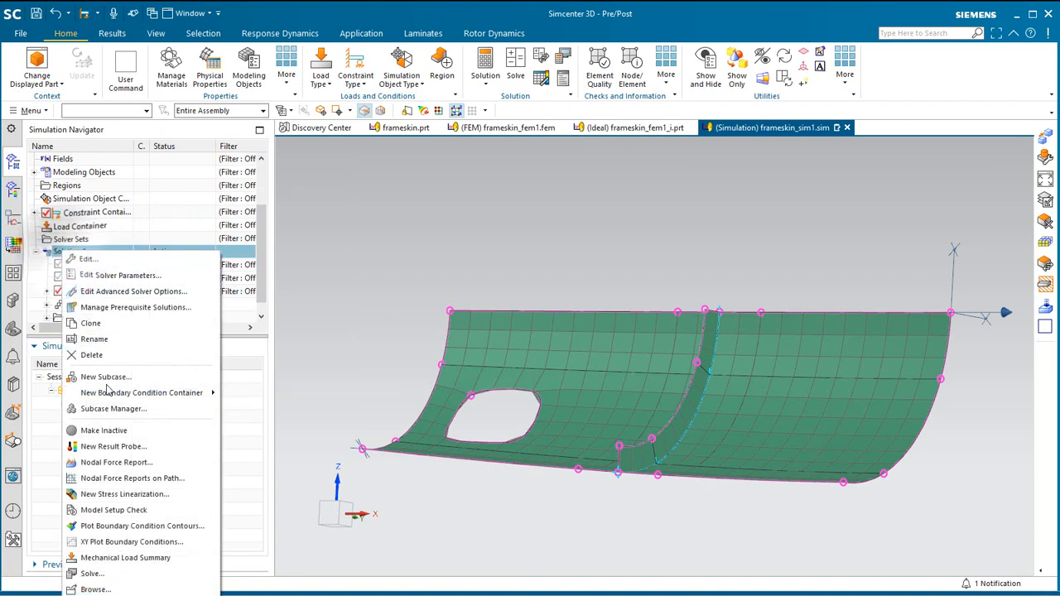
{"action": "left_click", "coordinate": [104, 575]}
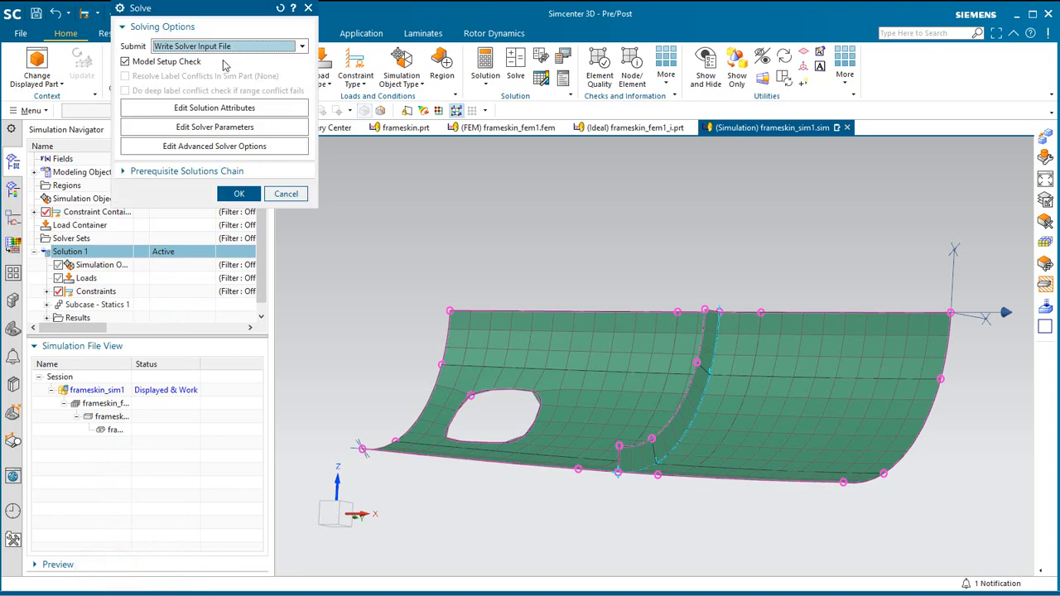
{"action": "left_click", "coordinate": [224, 46]}
{"action": "left_click", "coordinate": [211, 73]}
{"action": "left_click", "coordinate": [240, 194]}
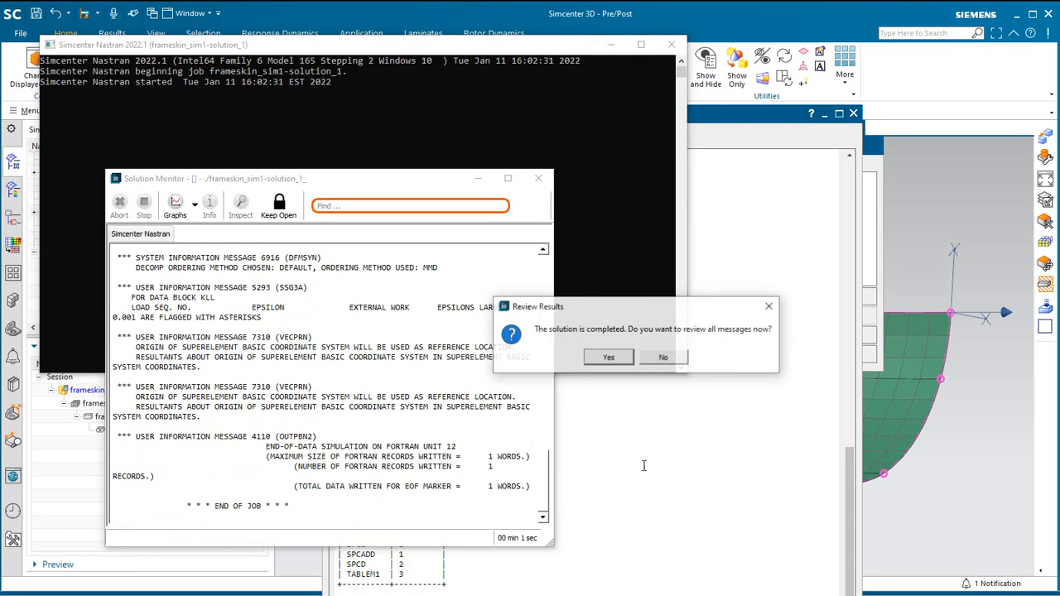
{"action": "left_click", "coordinate": [664, 358]}
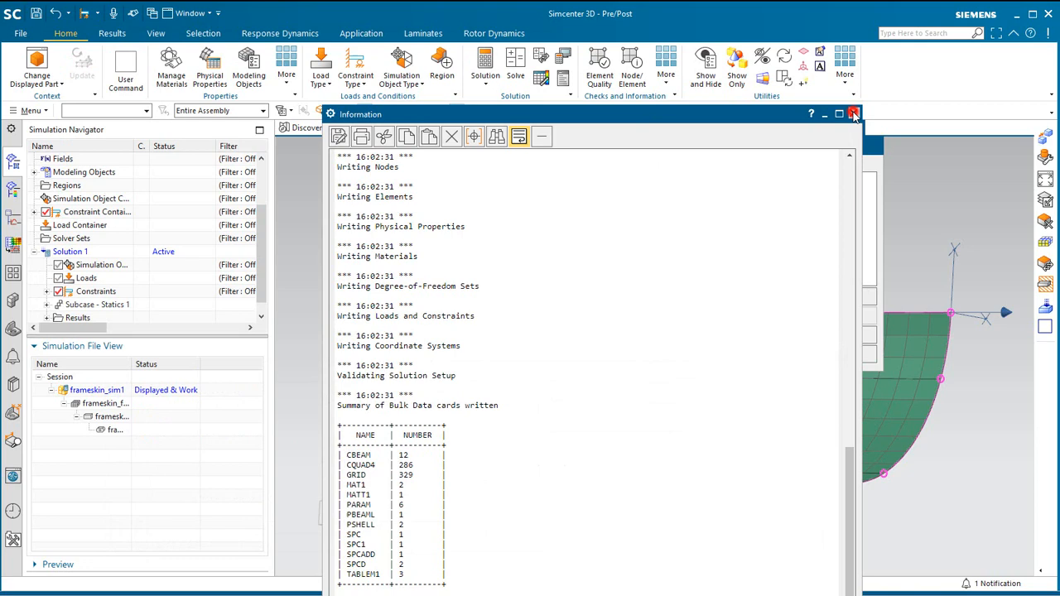
{"action": "left_click", "coordinate": [854, 113]}
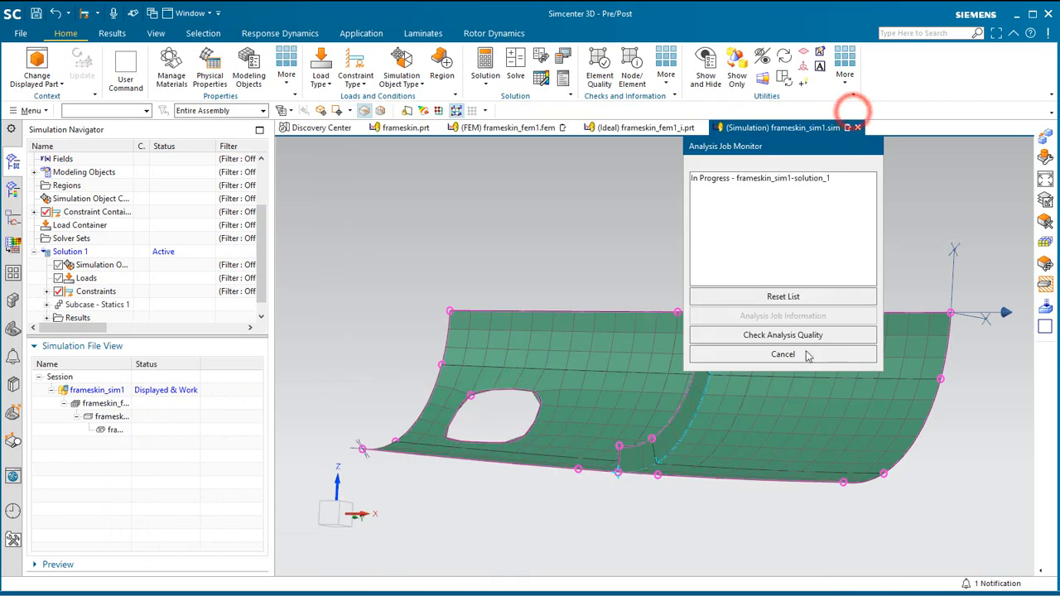
{"action": "left_click", "coordinate": [805, 360]}
Open the Structural results of Solution 1 and plot Grid Point Force - Element-Nodal.
{"action": "scroll", "coordinate": [67, 299], "scroll_direction": "down", "scroll_amount": 1}
{"action": "left_click", "coordinate": [46, 304]}
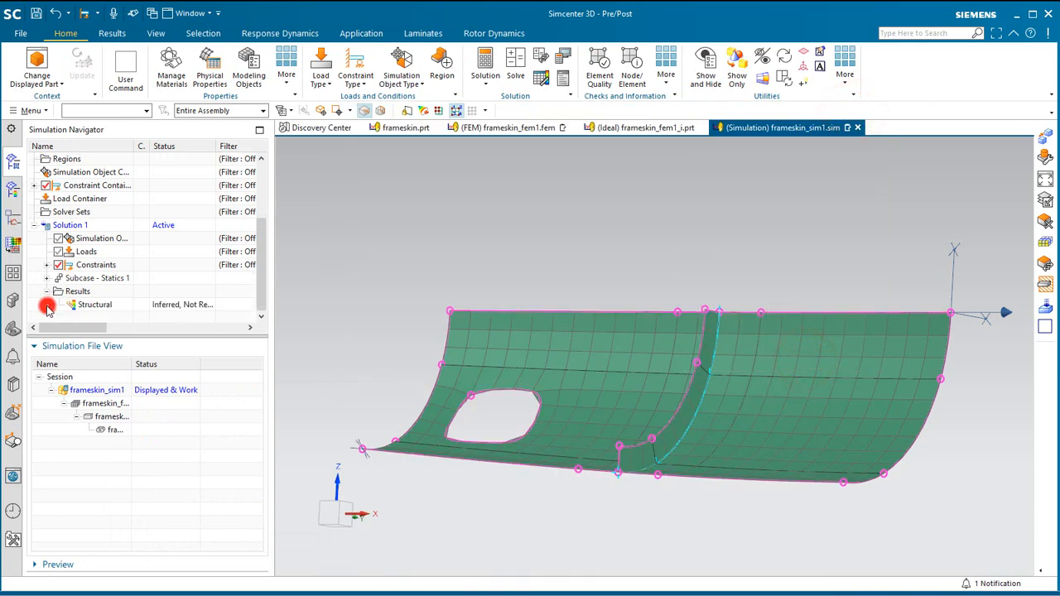
{"action": "left_click", "coordinate": [89, 305]}
{"action": "double_click", "coordinate": [90, 305]}
{"action": "left_click", "coordinate": [47, 186]}
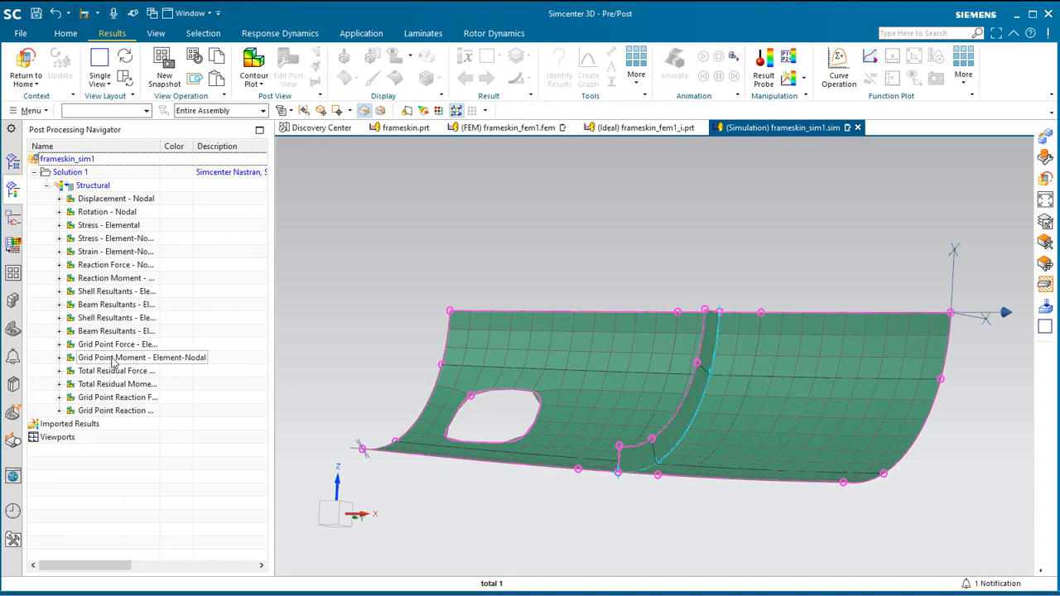
{"action": "left_click", "coordinate": [115, 346]}
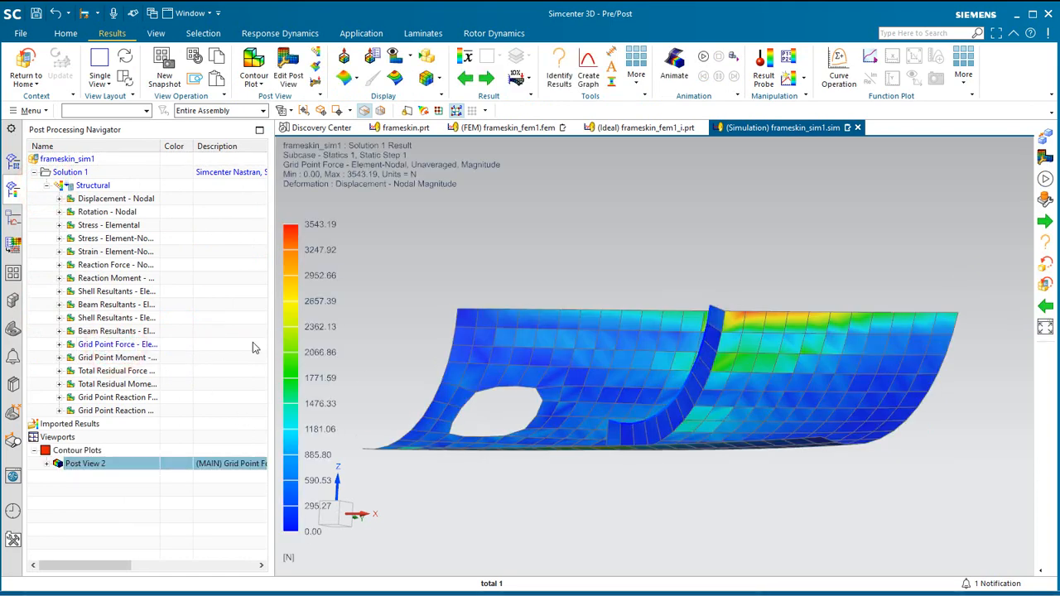
In the force plot, hide the 250-element skin mesh, the second frame mesh and both 3-element beam meshes.
{"action": "left_click", "coordinate": [47, 464]}
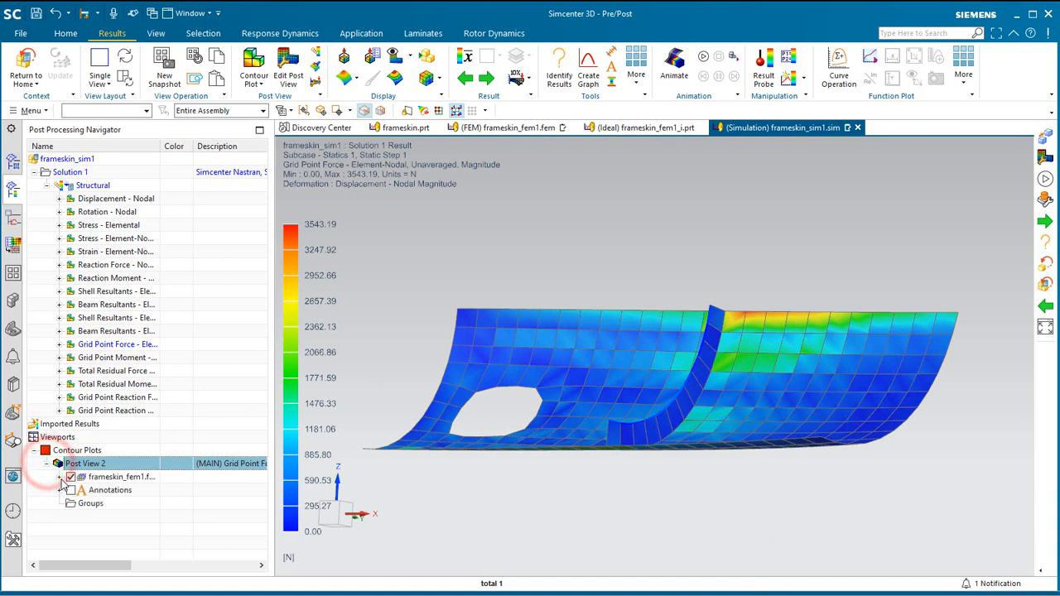
{"action": "left_click", "coordinate": [60, 477]}
{"action": "left_click", "coordinate": [72, 491]}
{"action": "left_click", "coordinate": [72, 517]}
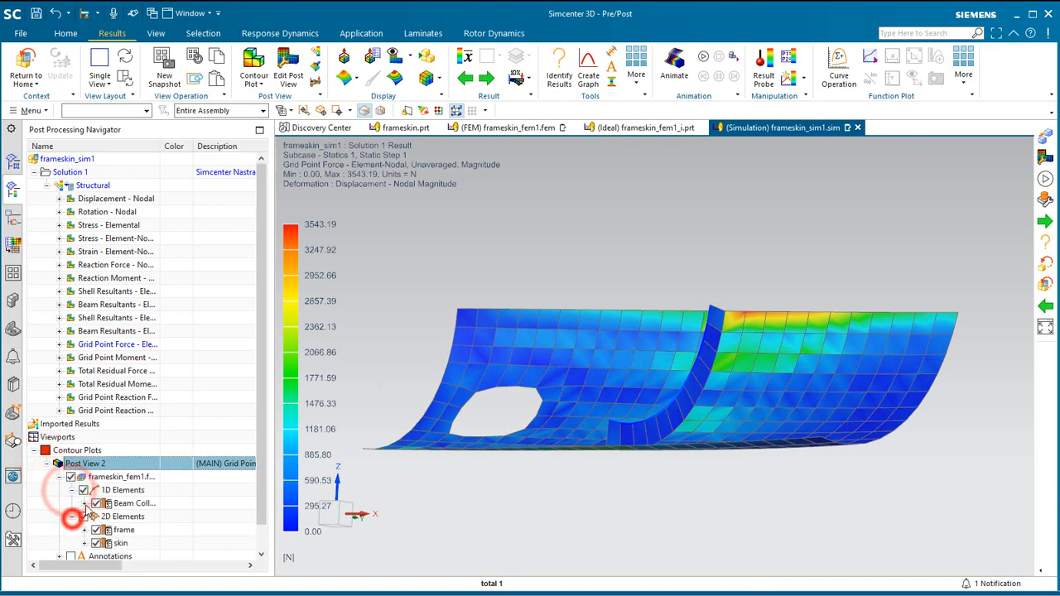
{"action": "left_click", "coordinate": [84, 504]}
{"action": "scroll", "coordinate": [85, 503], "scroll_direction": "down", "scroll_amount": 2}
{"action": "left_click", "coordinate": [84, 504]}
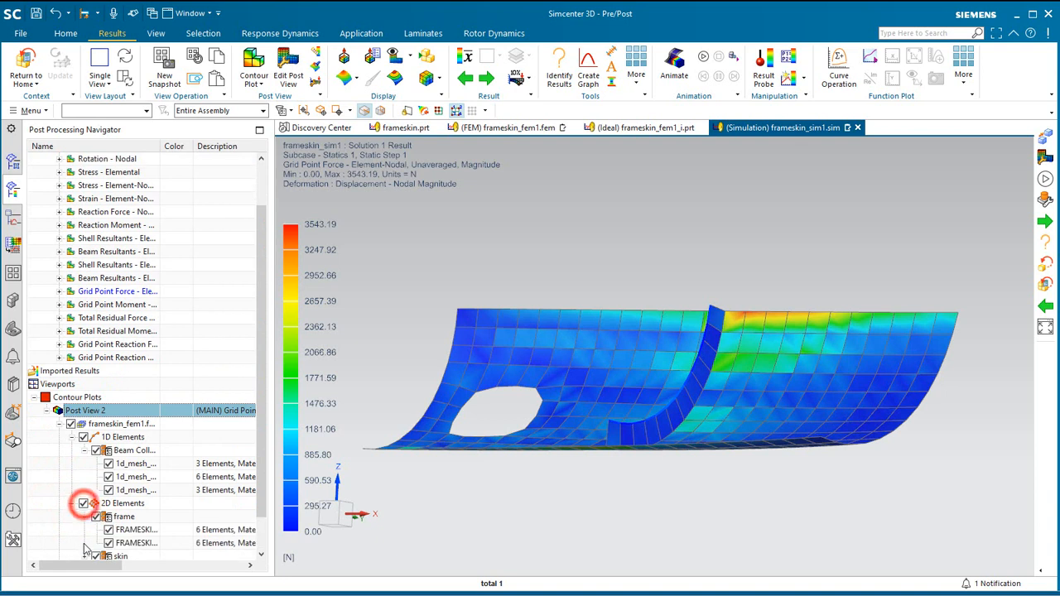
{"action": "left_click", "coordinate": [84, 517]}
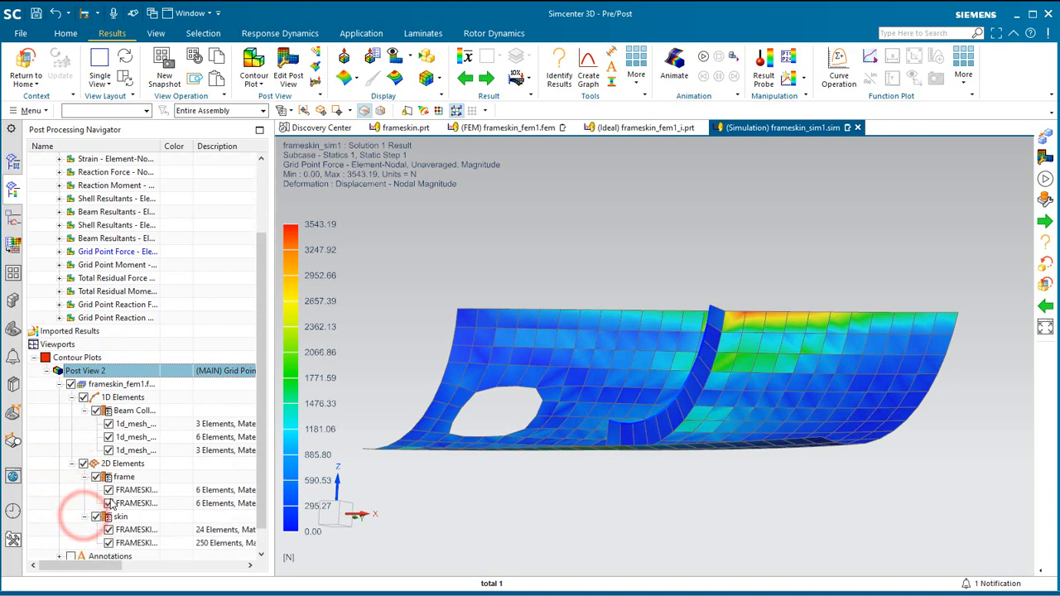
{"action": "left_click", "coordinate": [109, 504]}
{"action": "left_click", "coordinate": [108, 544]}
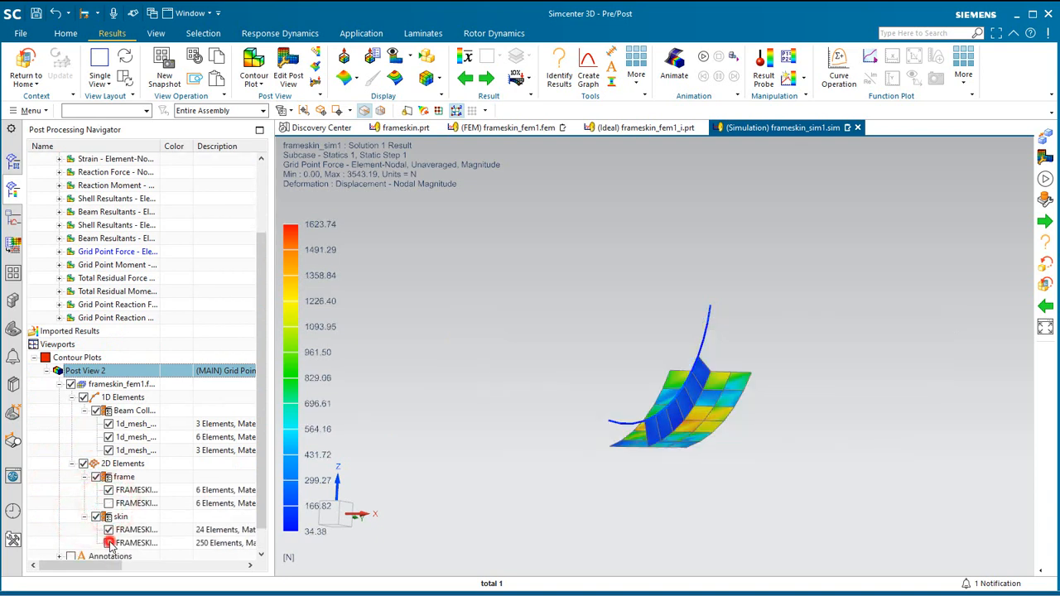
{"action": "left_click", "coordinate": [109, 450]}
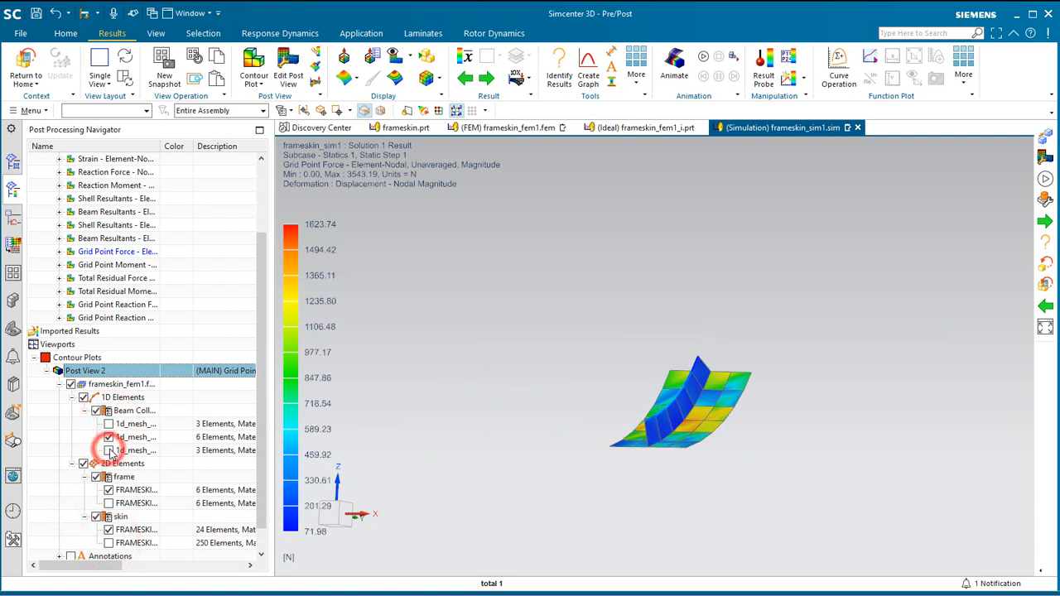
Set the post view's result combination to Sum at Nodes, including visible elements only.
{"action": "right_click", "coordinate": [489, 471]}
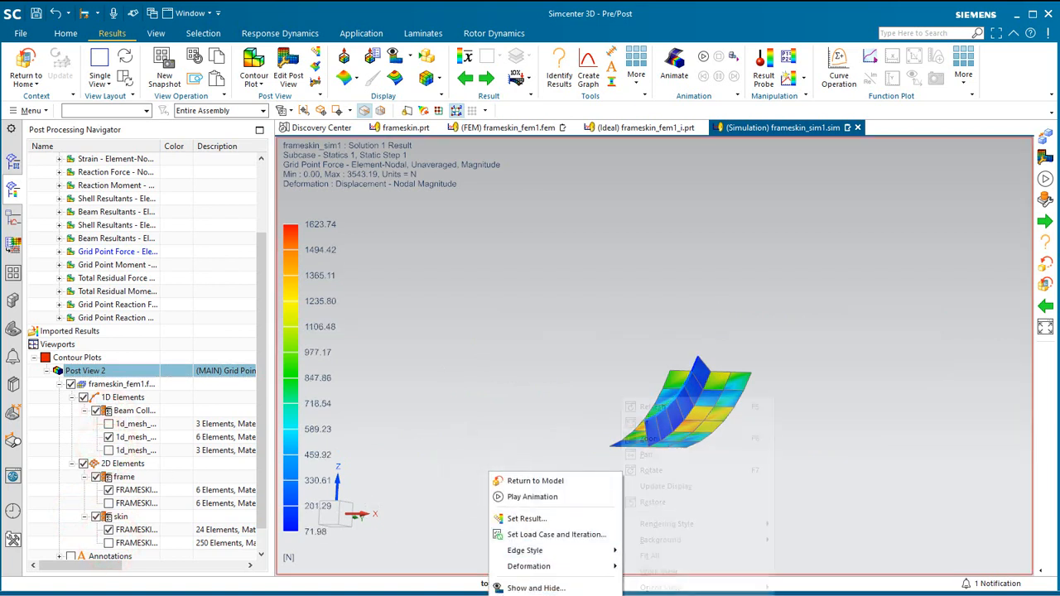
{"action": "left_click", "coordinate": [667, 423]}
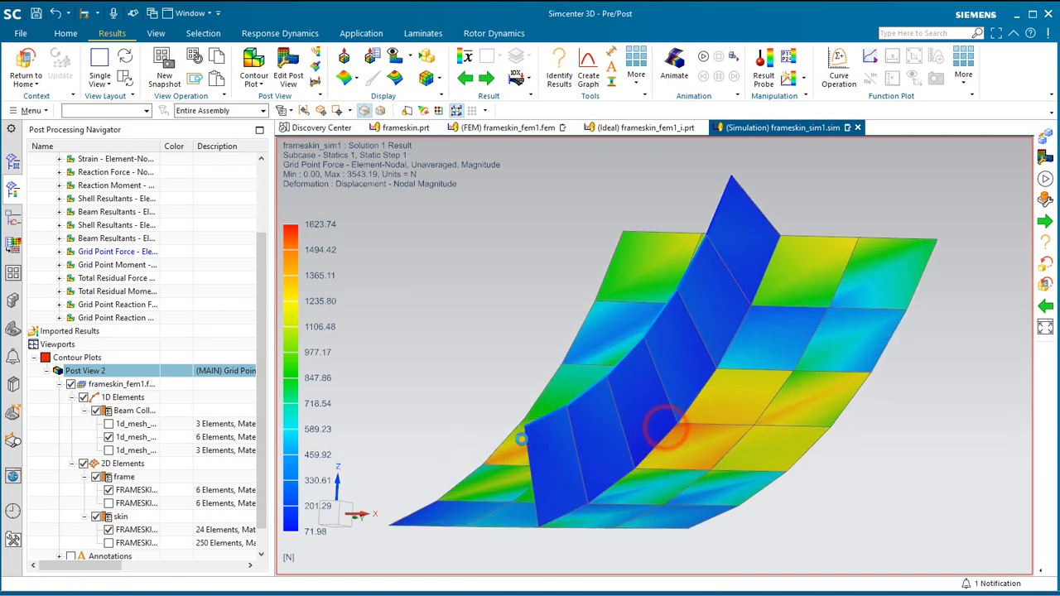
{"action": "middle_click_drag", "start_coordinate": [509, 439], "coordinate": [575, 359]}
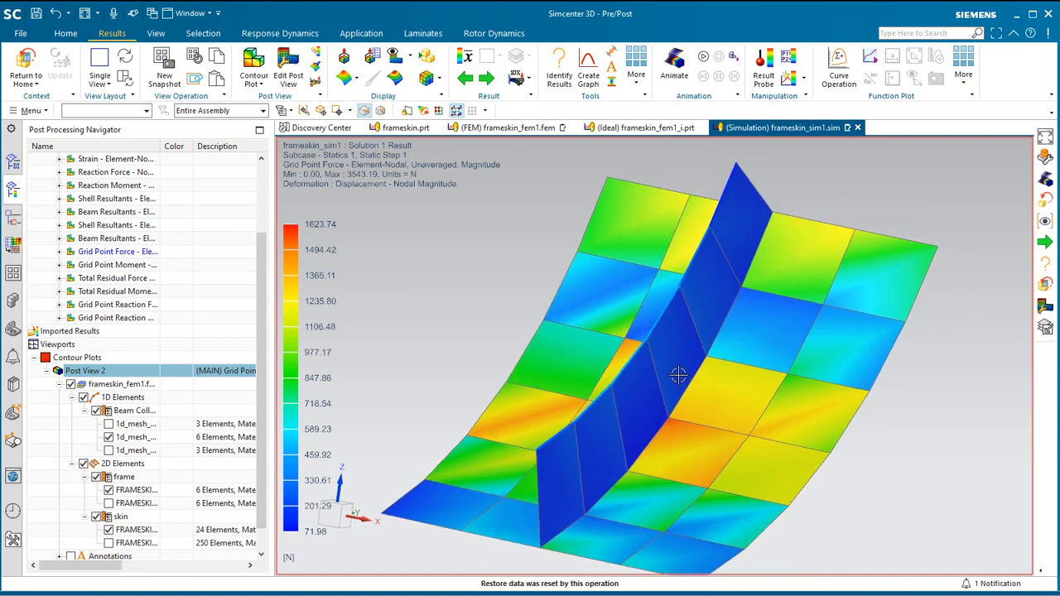
{"action": "scroll", "coordinate": [677, 377], "scroll_direction": "down", "scroll_amount": 1}
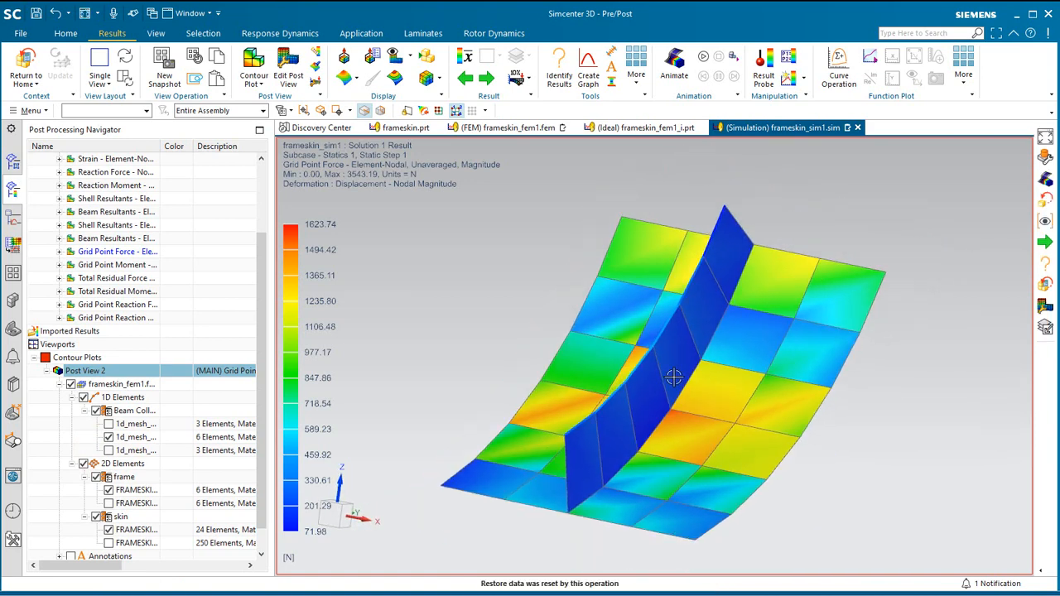
{"action": "left_click", "coordinate": [287, 66]}
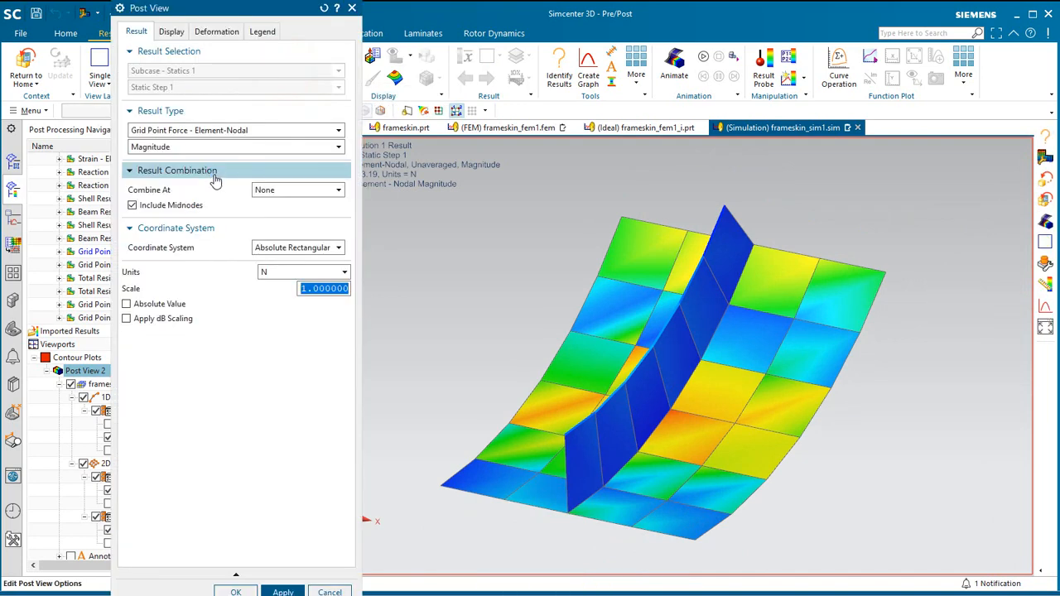
{"action": "left_click", "coordinate": [305, 192]}
{"action": "left_click", "coordinate": [281, 208]}
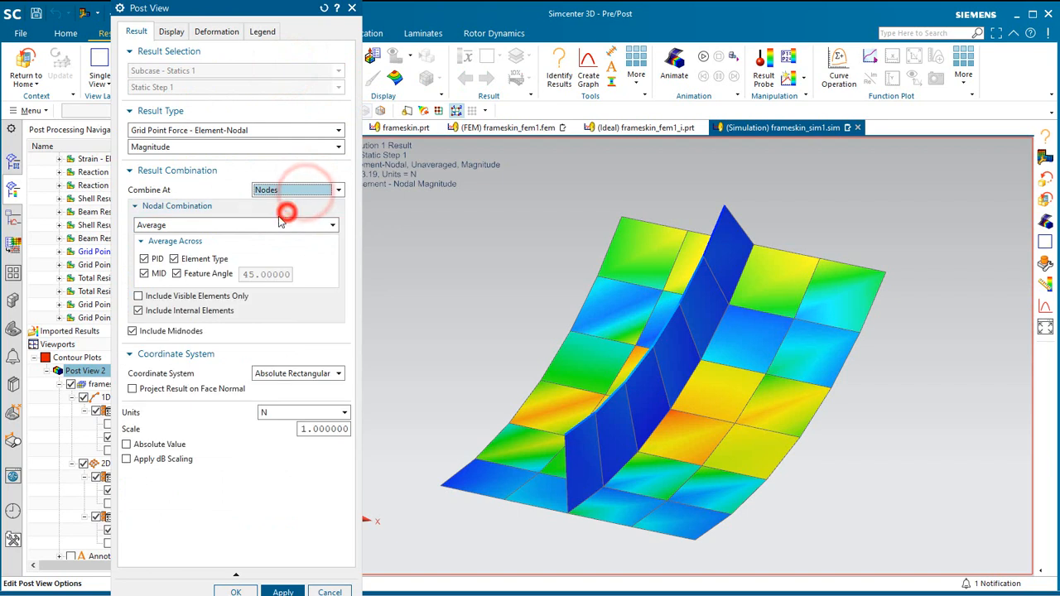
{"action": "left_click", "coordinate": [169, 225]}
{"action": "left_click", "coordinate": [158, 251]}
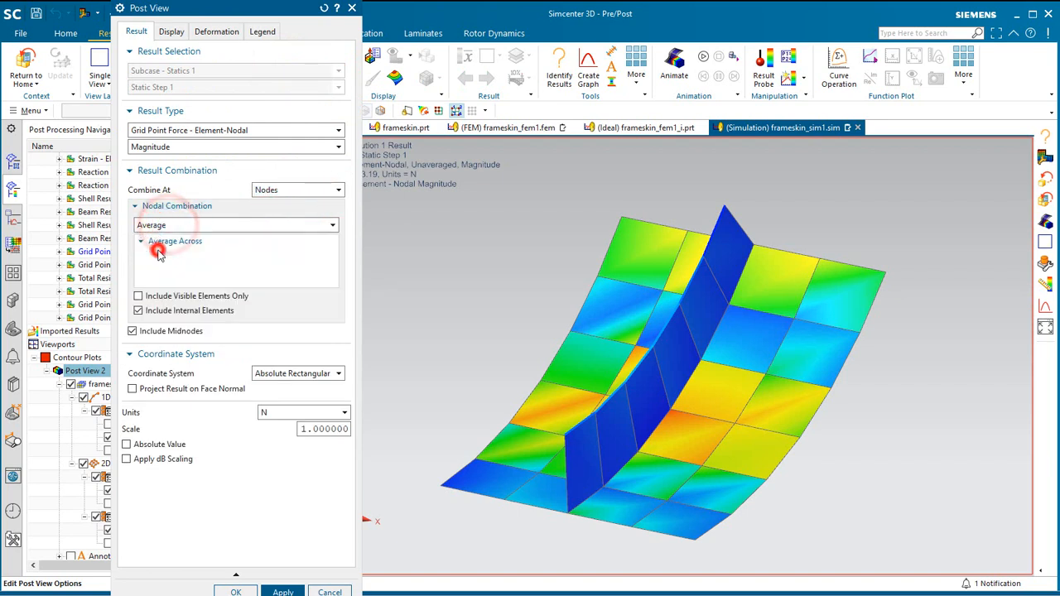
{"action": "left_click", "coordinate": [154, 241]}
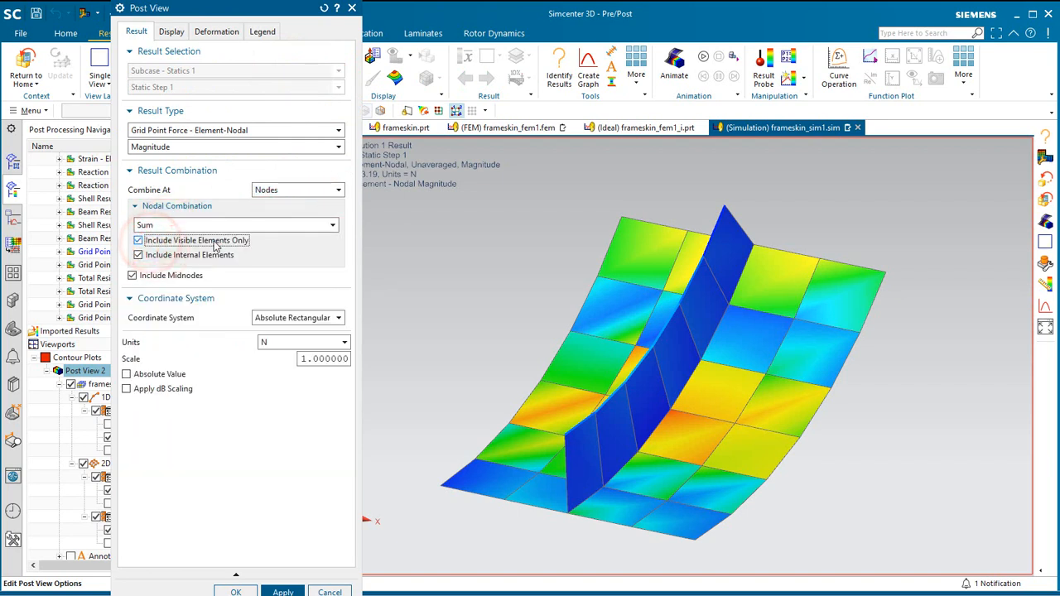
Set the grid point force units to lbf and apply the post view settings.
{"action": "left_click", "coordinate": [284, 343]}
{"action": "left_click", "coordinate": [273, 377]}
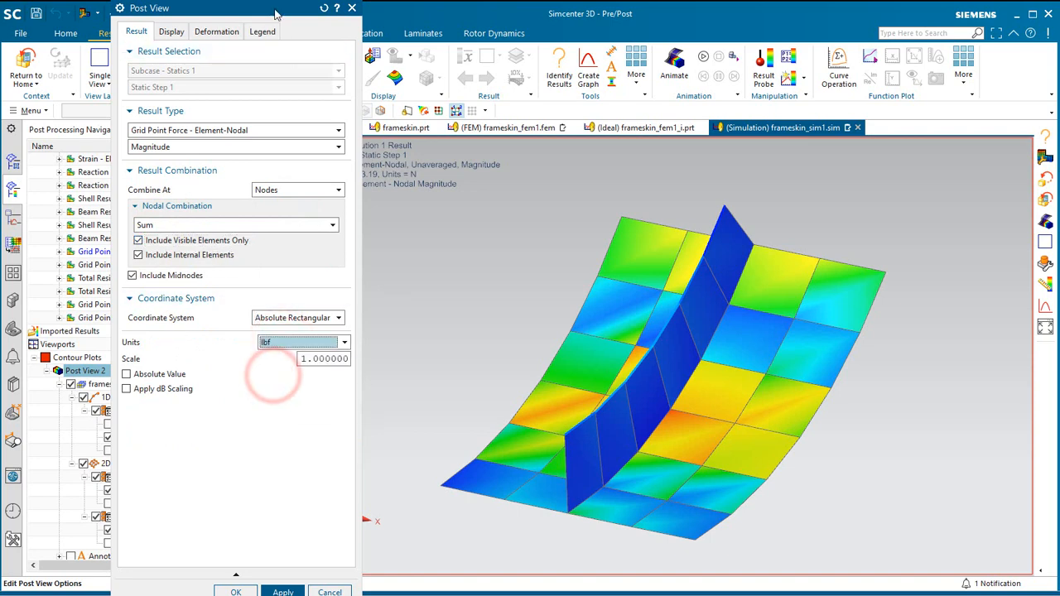
{"action": "left_click_drag", "start_coordinate": [276, 14], "coordinate": [183, 18]}
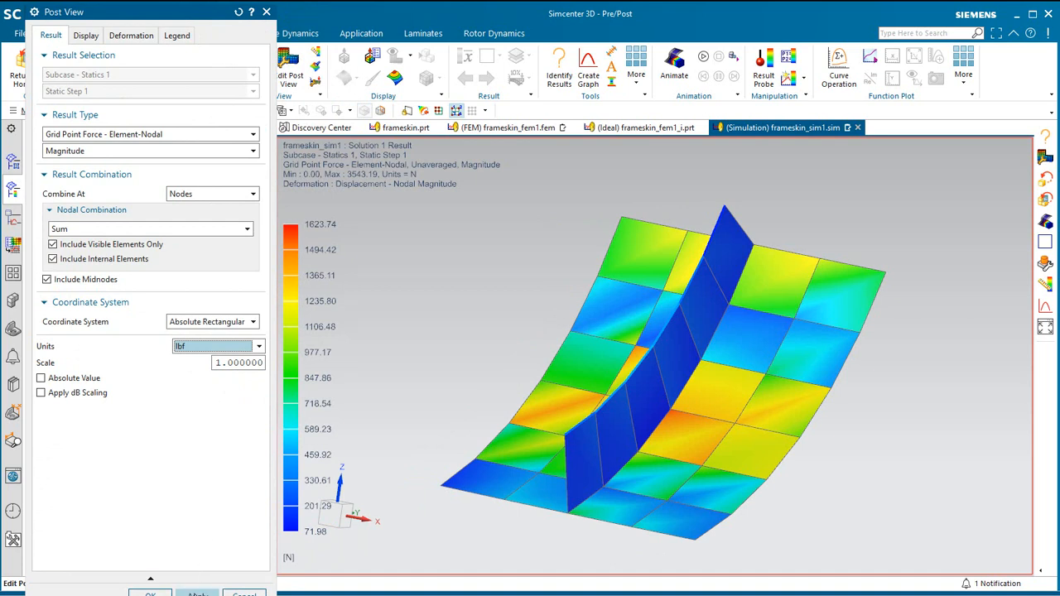
{"action": "left_click", "coordinate": [196, 594]}
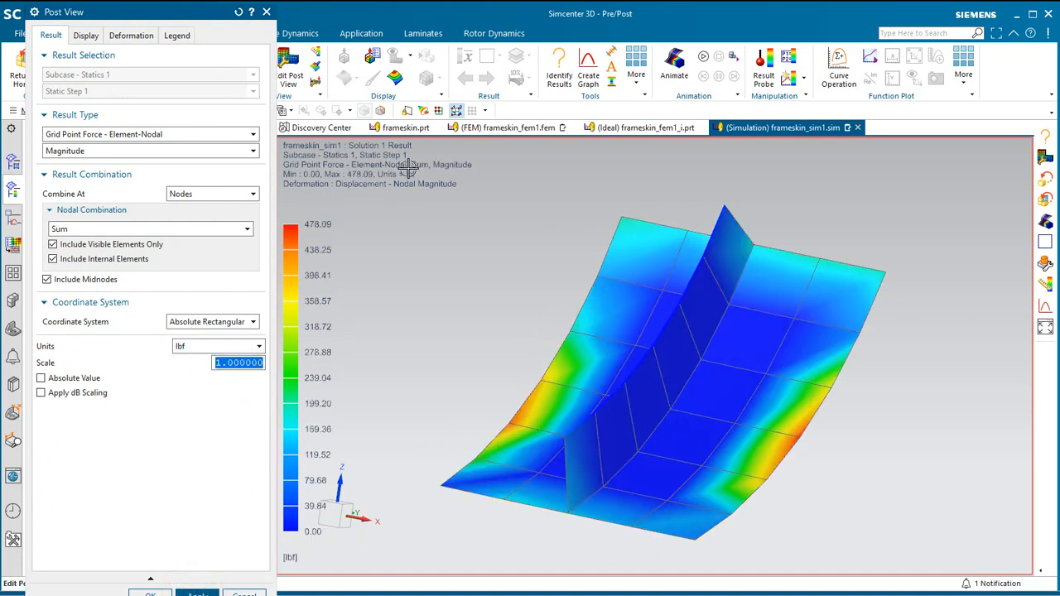
Set the grid point force units to N and apply the post view settings.
{"action": "left_click", "coordinate": [212, 346]}
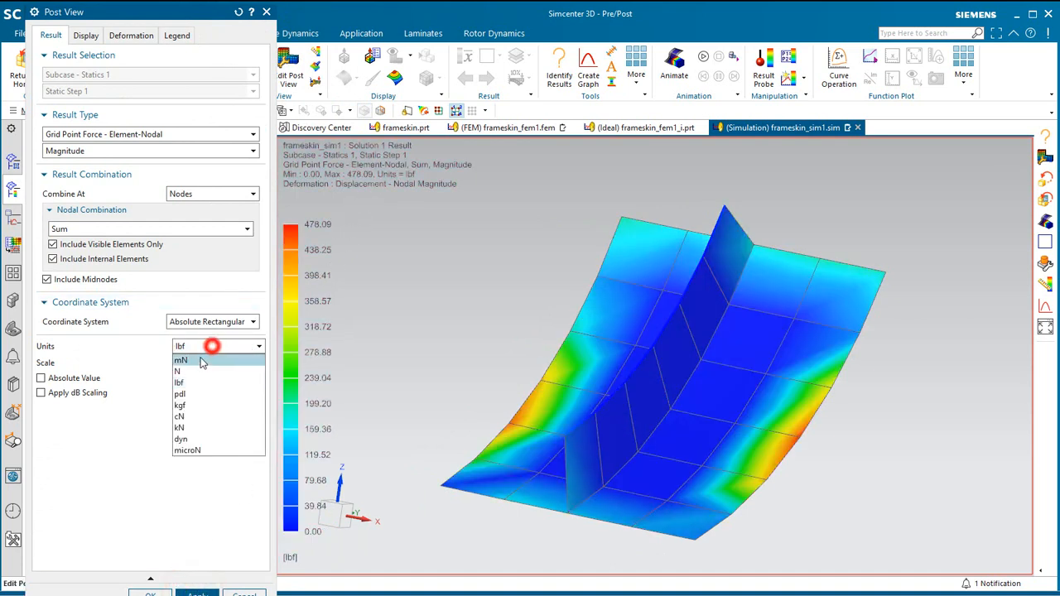
{"action": "left_click", "coordinate": [189, 368]}
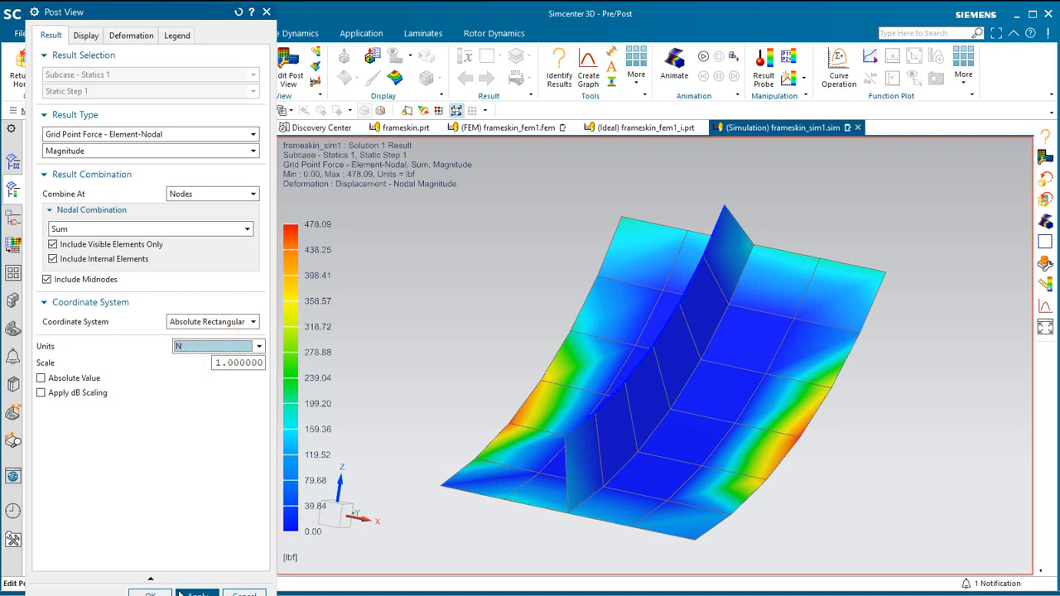
{"action": "left_click", "coordinate": [190, 586]}
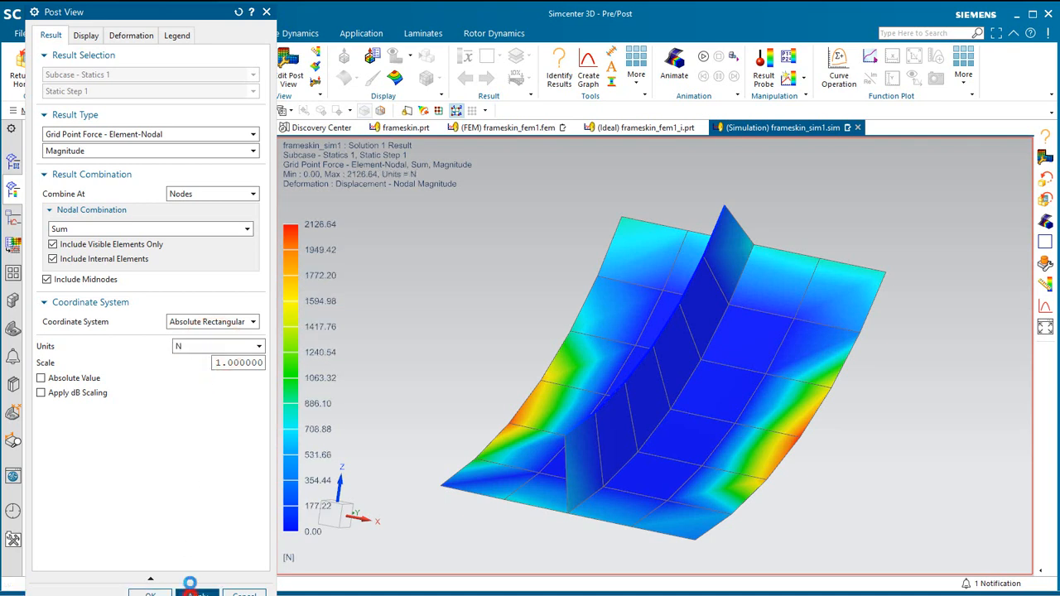
Set the colour display to Arrows with the X, Y and Z components and numeric values shown.
{"action": "left_click", "coordinate": [89, 37]}
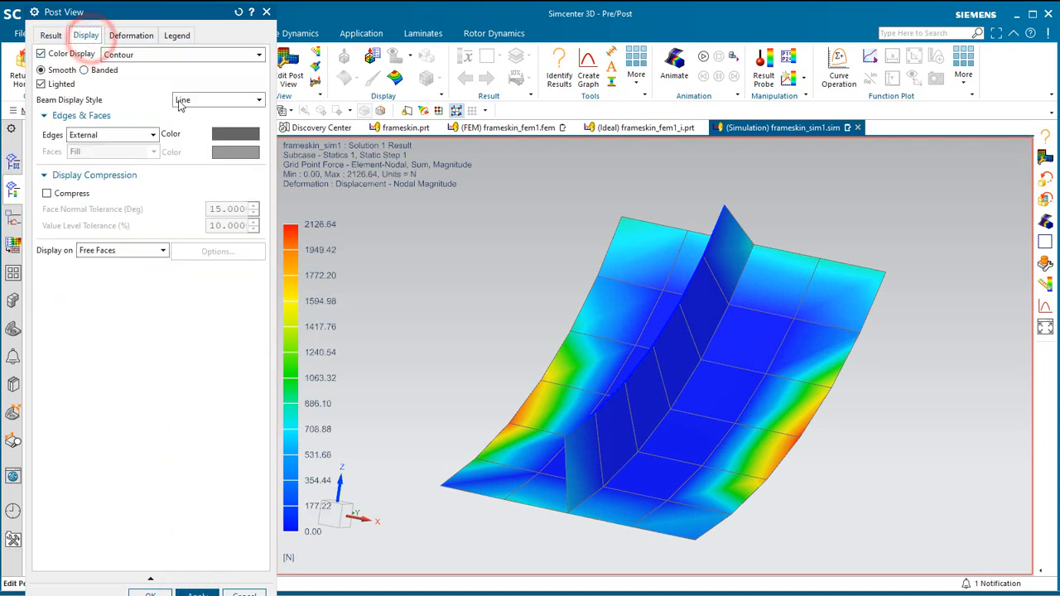
{"action": "left_click", "coordinate": [176, 55]}
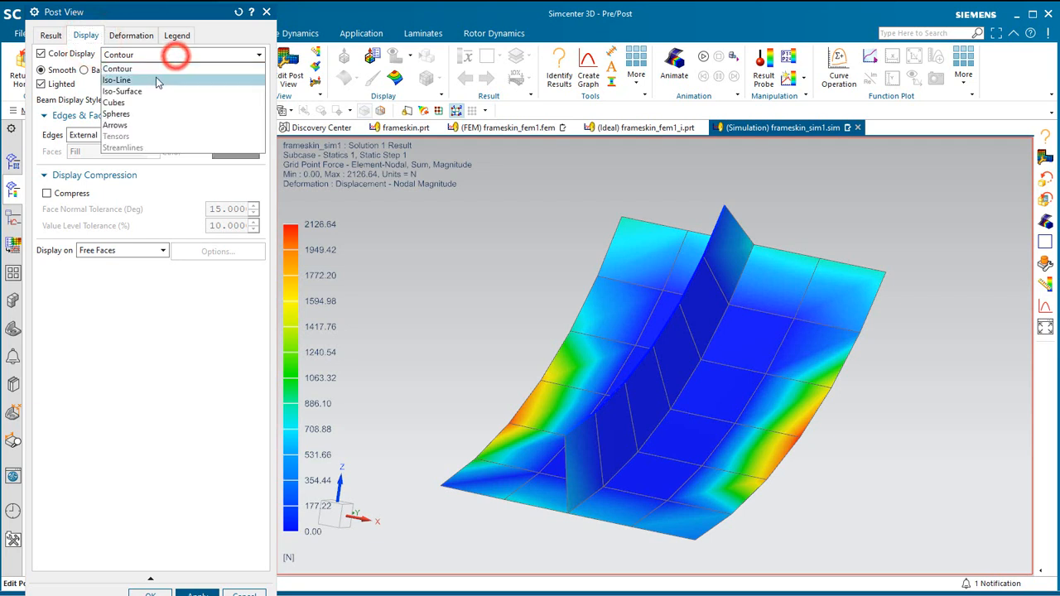
{"action": "left_click", "coordinate": [147, 124]}
{"action": "left_click", "coordinate": [52, 151]}
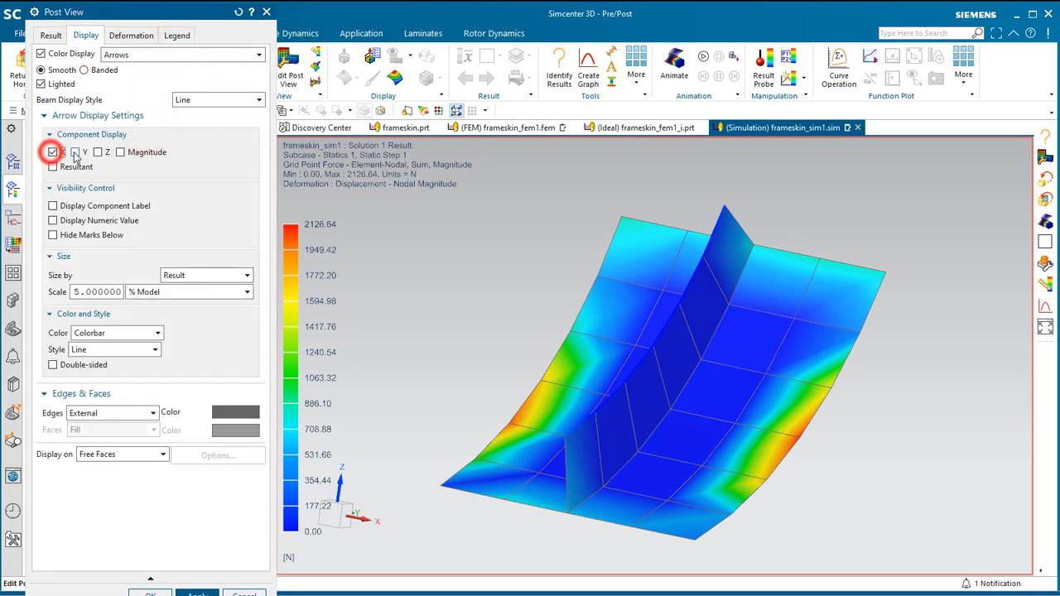
{"action": "left_click", "coordinate": [75, 151]}
{"action": "left_click", "coordinate": [97, 151]}
{"action": "left_click", "coordinate": [75, 221]}
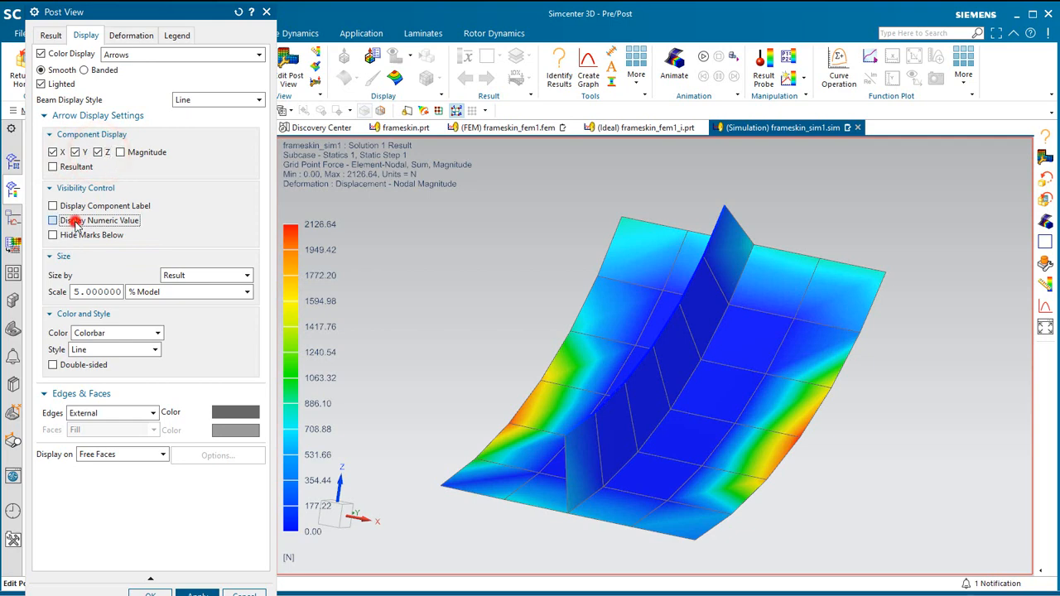
Turn off the deformed display, apply the post view changes and accept them.
{"action": "left_click", "coordinate": [131, 35]}
{"action": "left_click", "coordinate": [66, 53]}
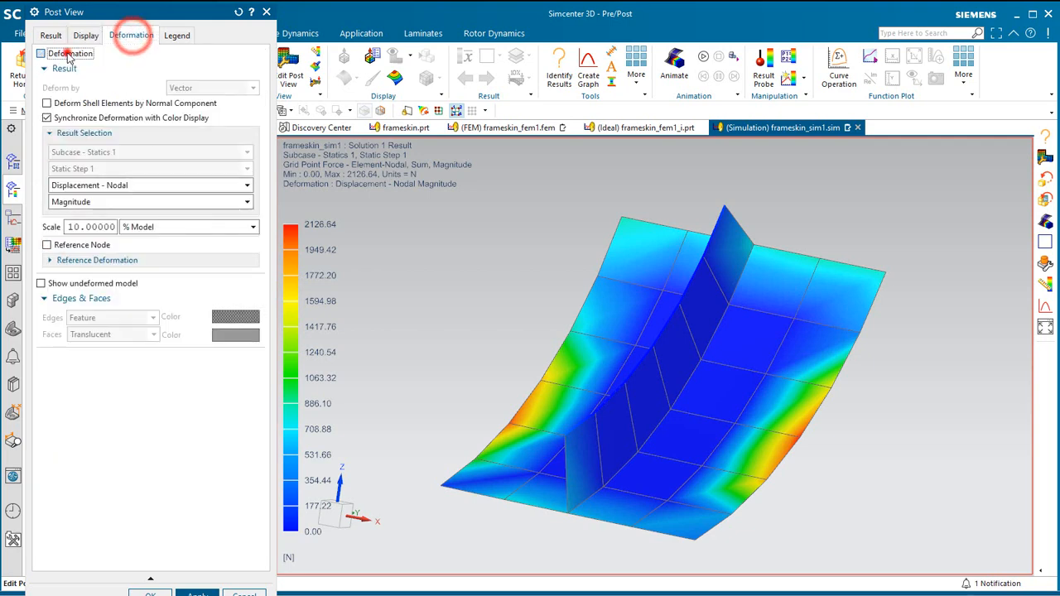
{"action": "left_click", "coordinate": [196, 593]}
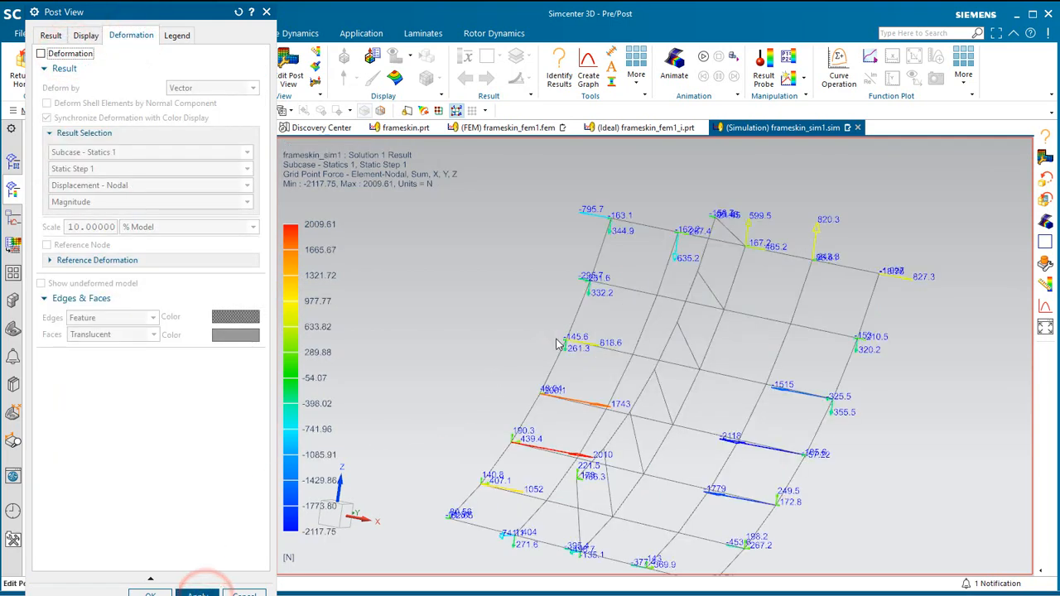
{"action": "mouse_move", "coordinate": [563, 340]}
{"action": "middle_mouse_down"}
{"action": "mouse_move", "coordinate": [579, 345]}
{"action": "mouse_move", "coordinate": [556, 352]}
{"action": "middle_mouse_up"}
{"action": "left_click", "coordinate": [153, 592]}
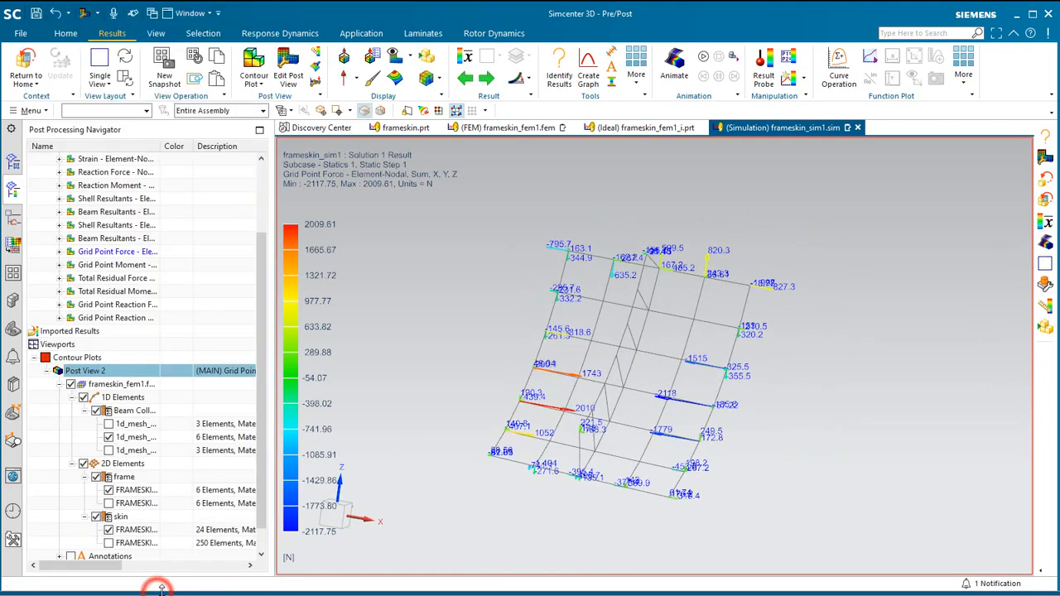
Create a new post processing template from Post View 2.
{"action": "right_click", "coordinate": [74, 374]}
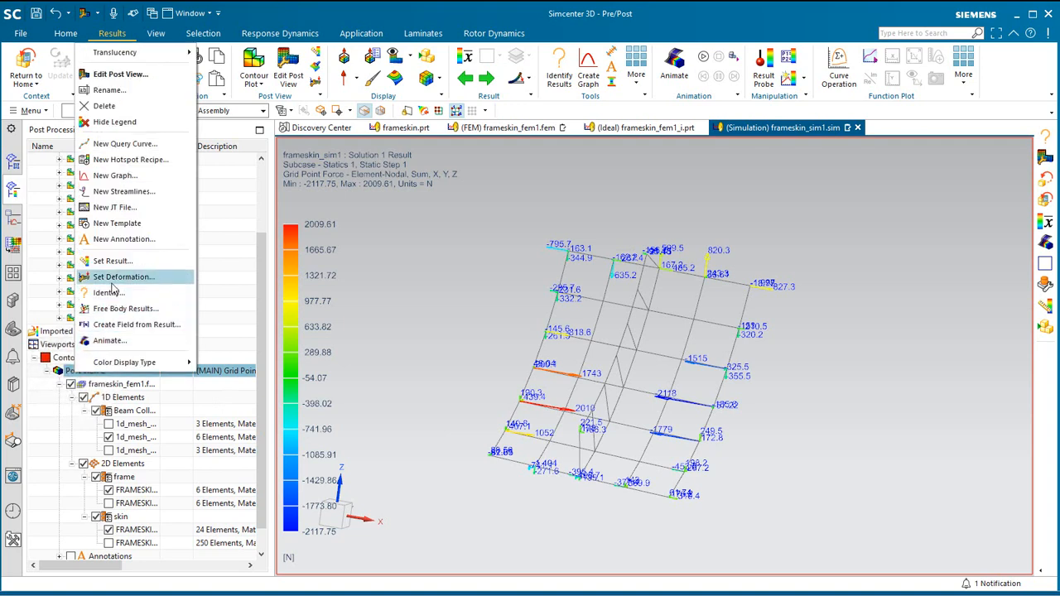
{"action": "left_click", "coordinate": [120, 227]}
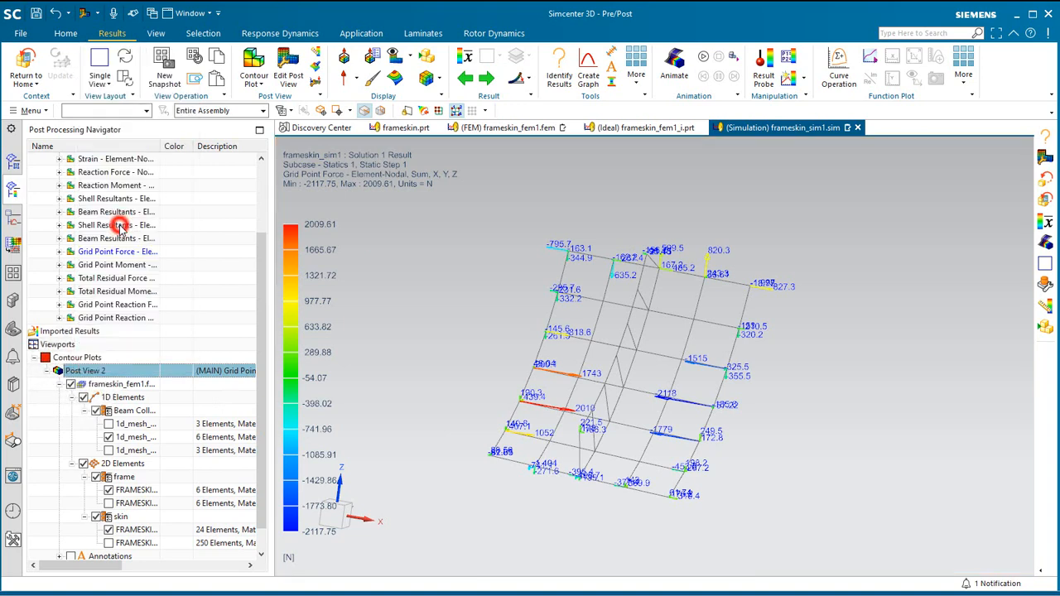
{"action": "left_click", "coordinate": [526, 328]}
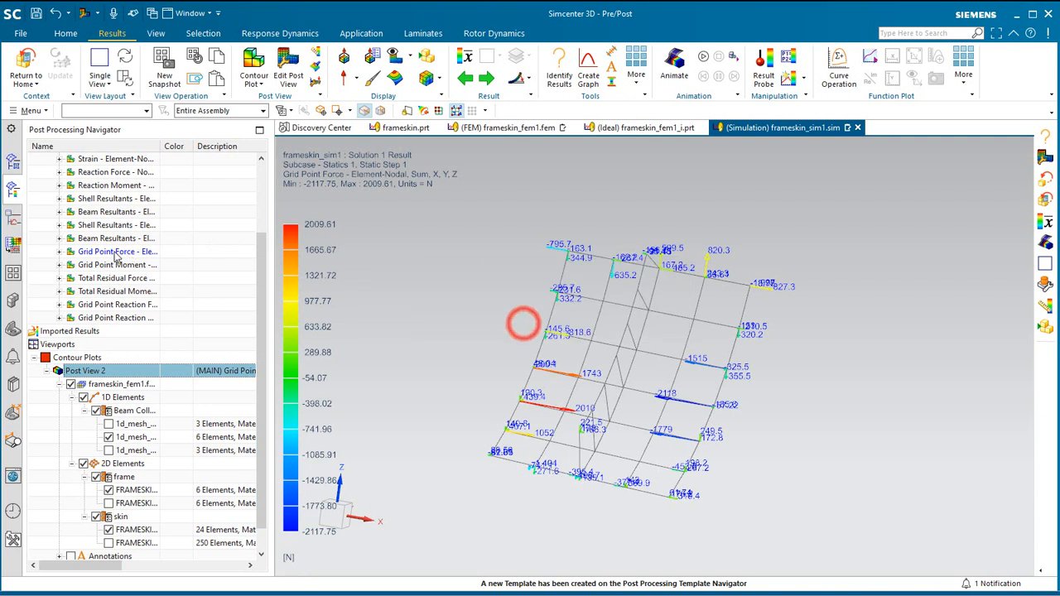
Rename the new Post_View_2 post template to gpf.
{"action": "left_click", "coordinate": [12, 273]}
{"action": "left_click", "coordinate": [96, 344]}
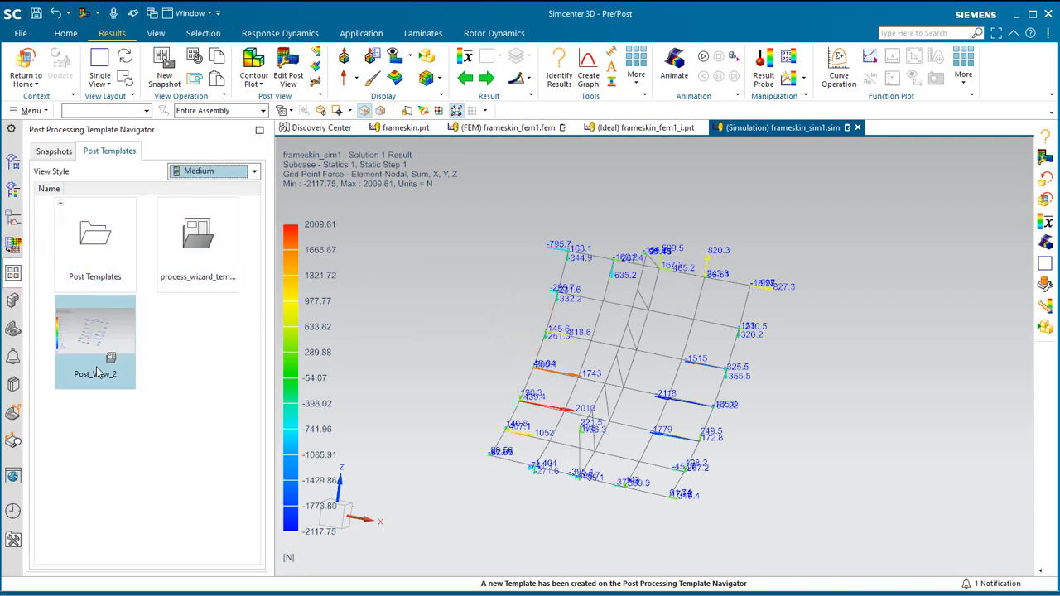
{"action": "right_click", "coordinate": [97, 370]}
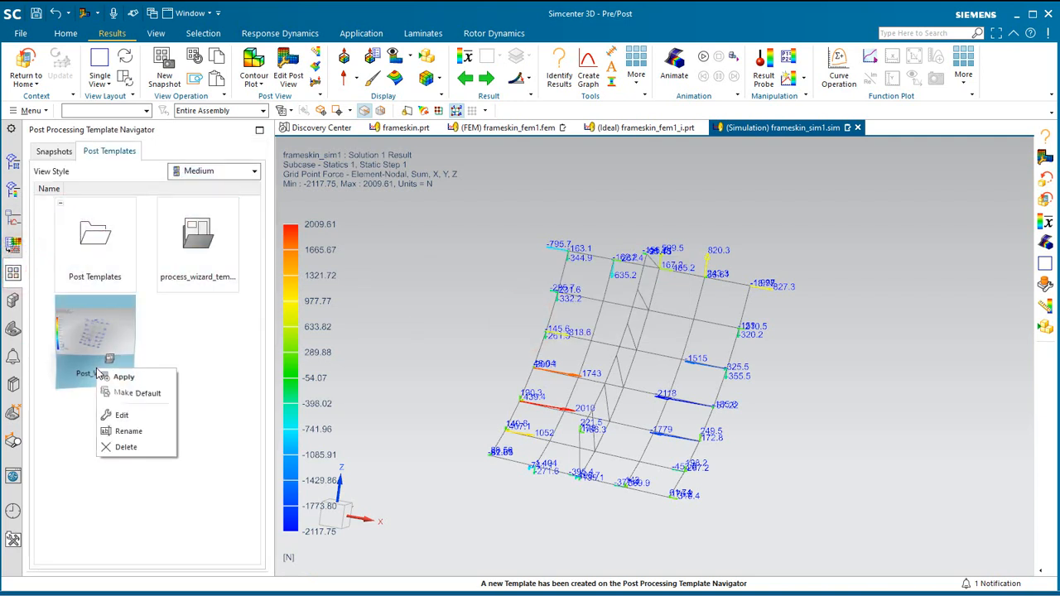
{"action": "left_click", "coordinate": [133, 429]}
{"action": "type", "text": "gpf"}
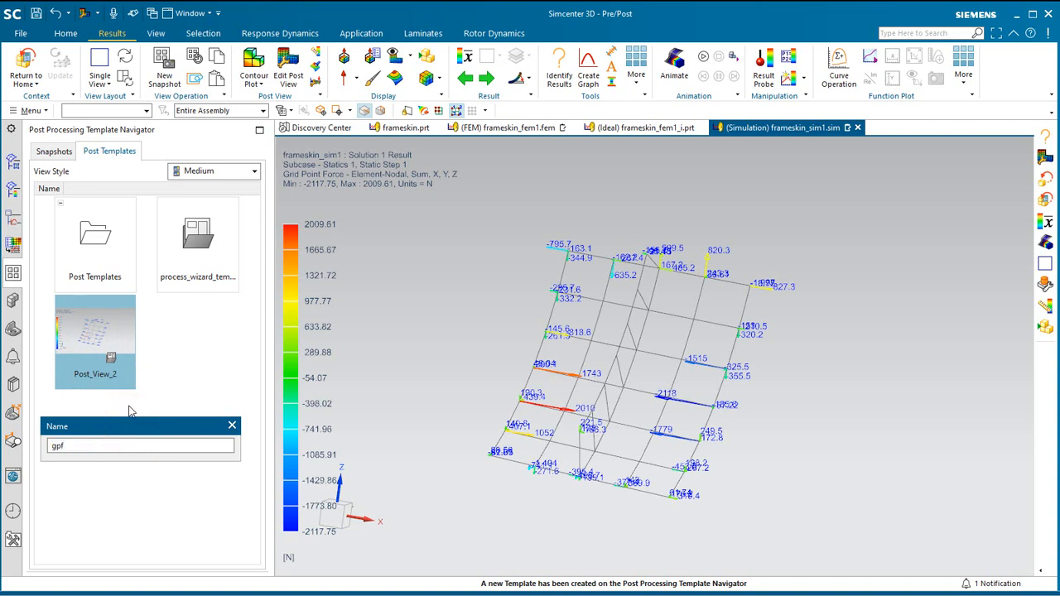
{"action": "key", "text": "Return"}
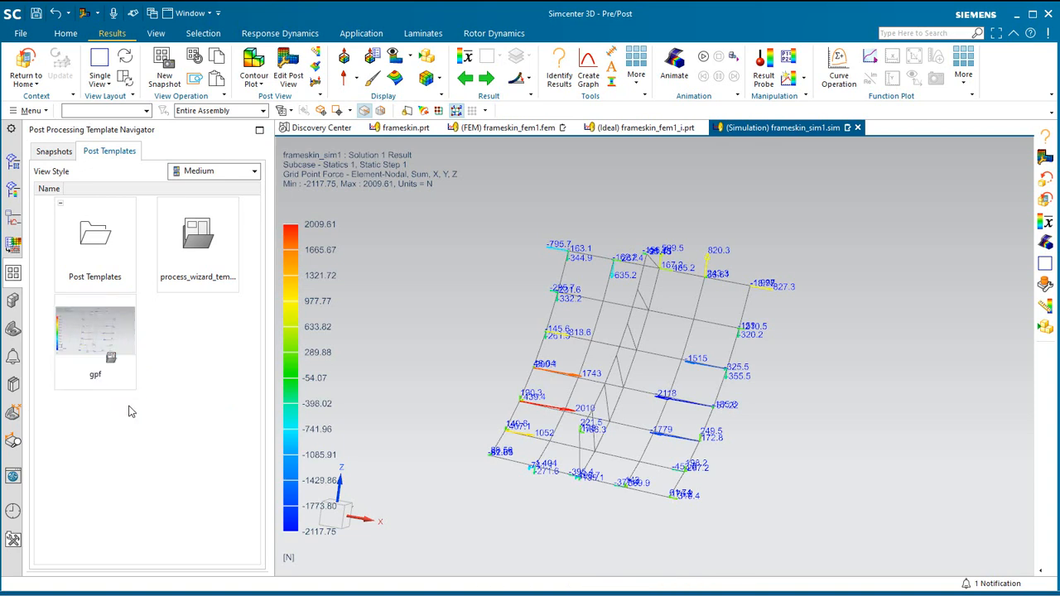
Identify nodal results by result range, selecting values below -1 N and above 1 N.
{"action": "left_click", "coordinate": [13, 164]}
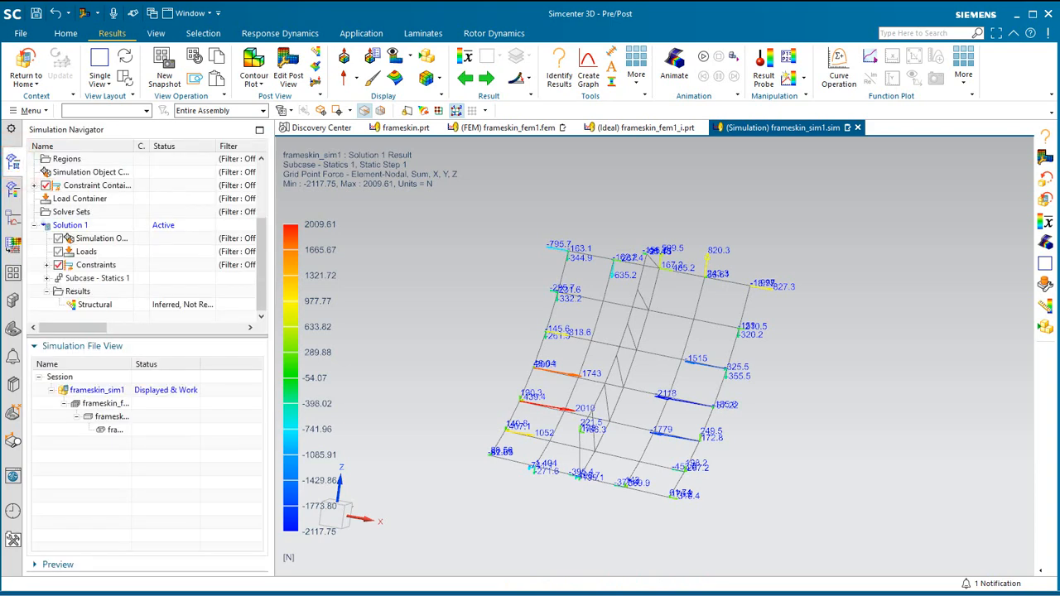
{"action": "left_click", "coordinate": [559, 66]}
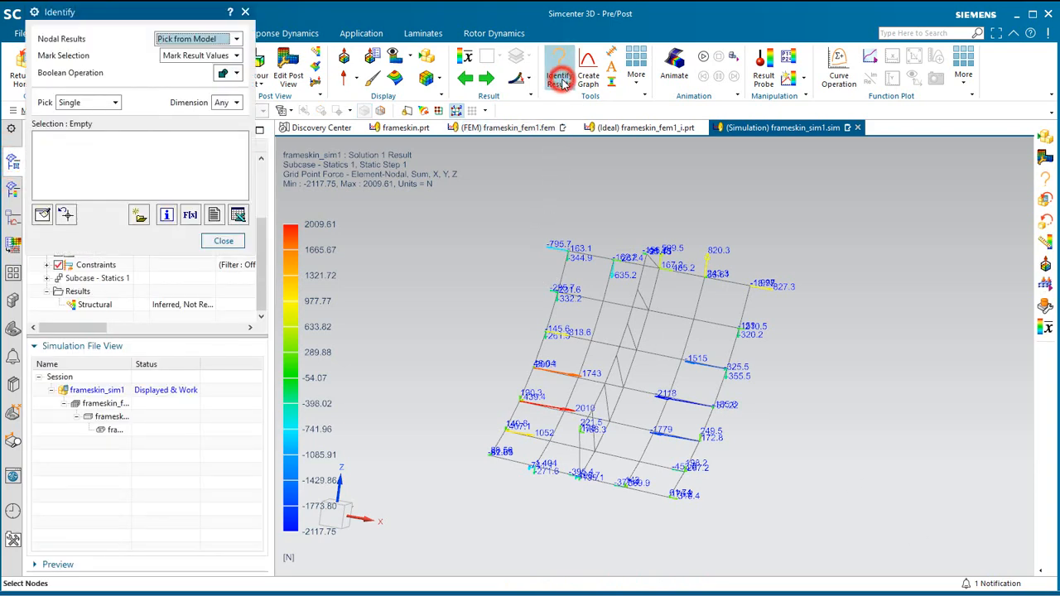
{"action": "left_click_drag", "start_coordinate": [184, 20], "coordinate": [219, 136]}
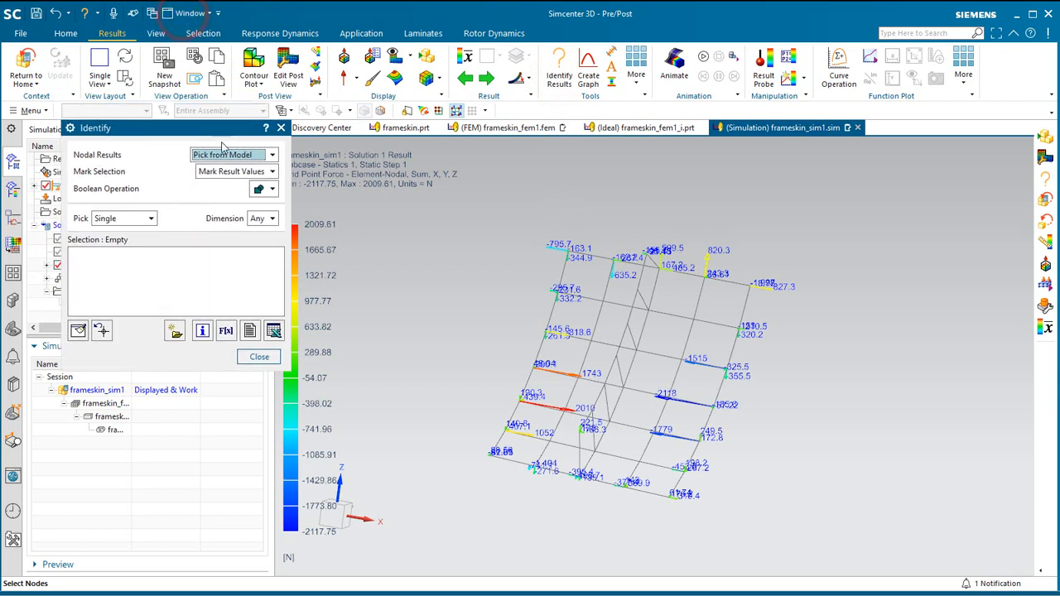
{"action": "left_click", "coordinate": [225, 155]}
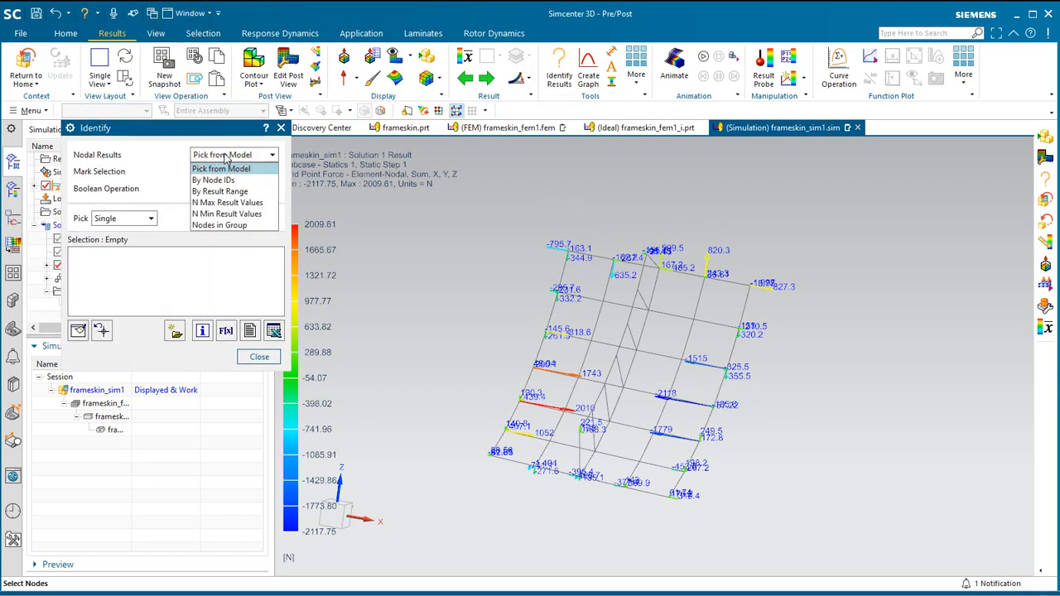
{"action": "left_click", "coordinate": [229, 191]}
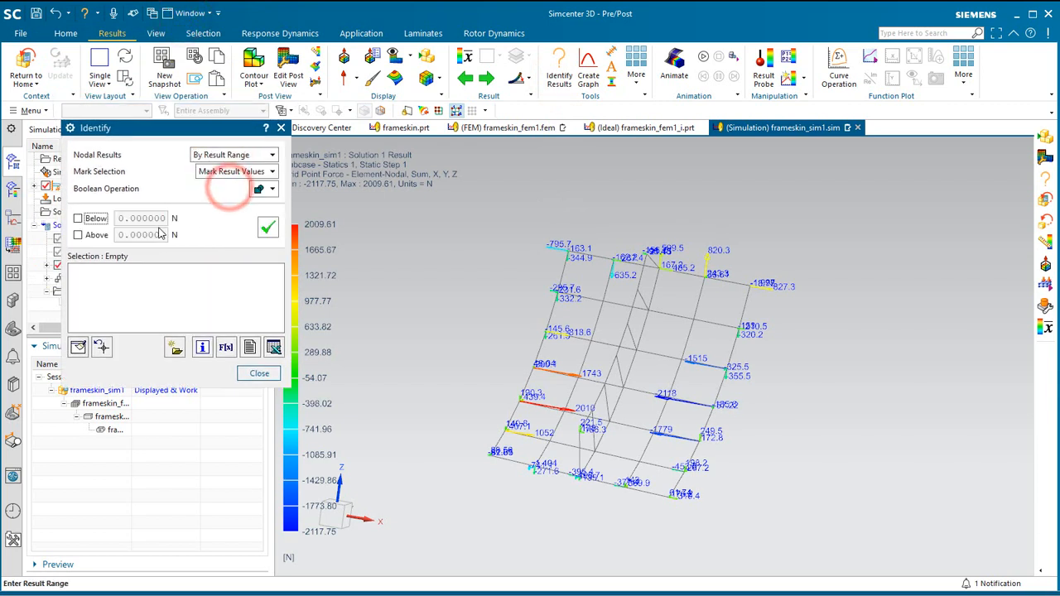
{"action": "left_click", "coordinate": [130, 218]}
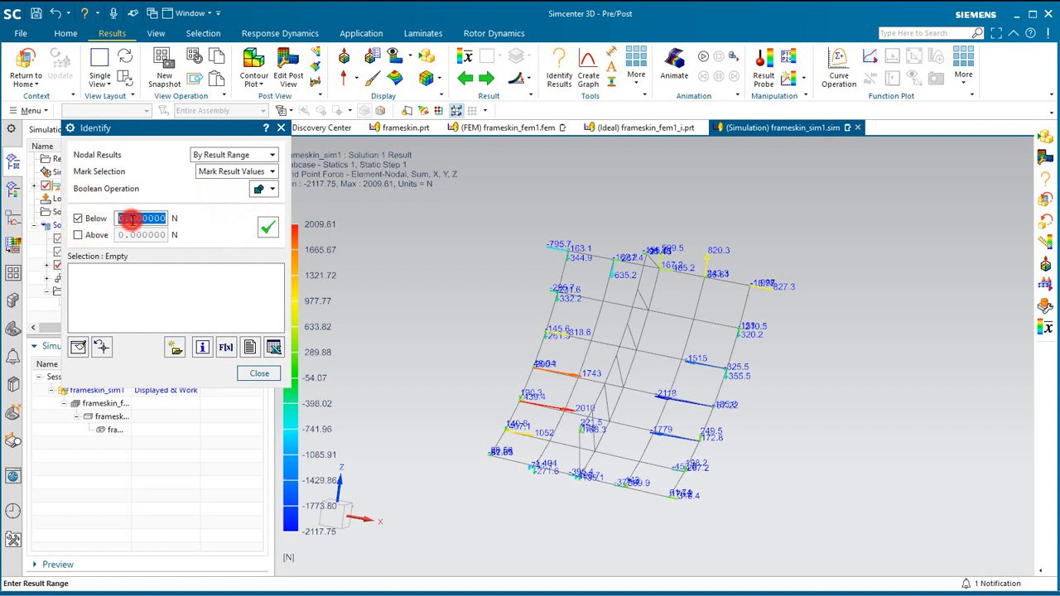
{"action": "type", "text": "-1"}
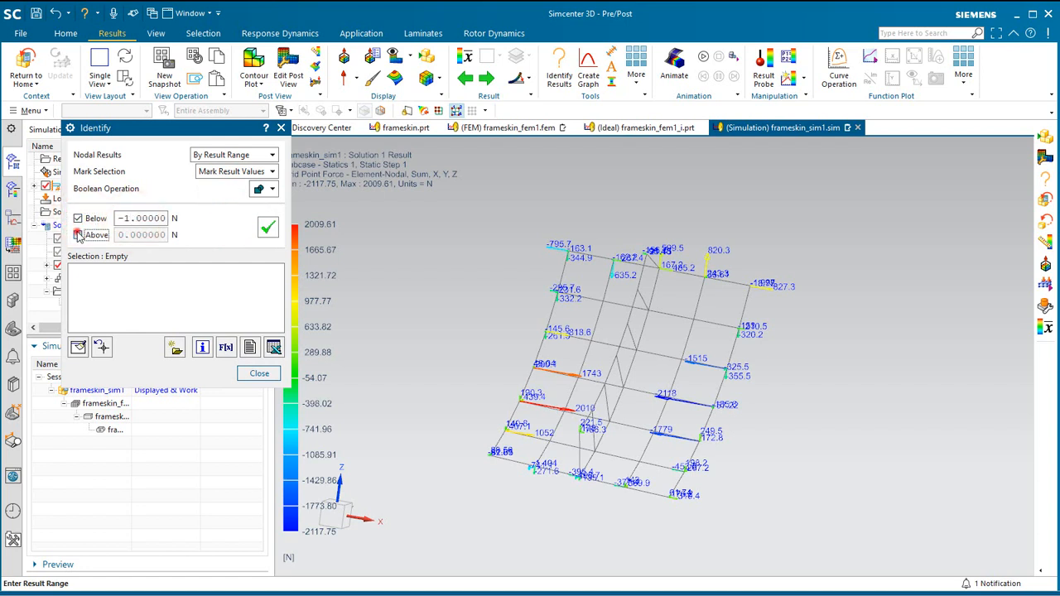
{"action": "left_click", "coordinate": [133, 235]}
{"action": "type", "text": "1"}
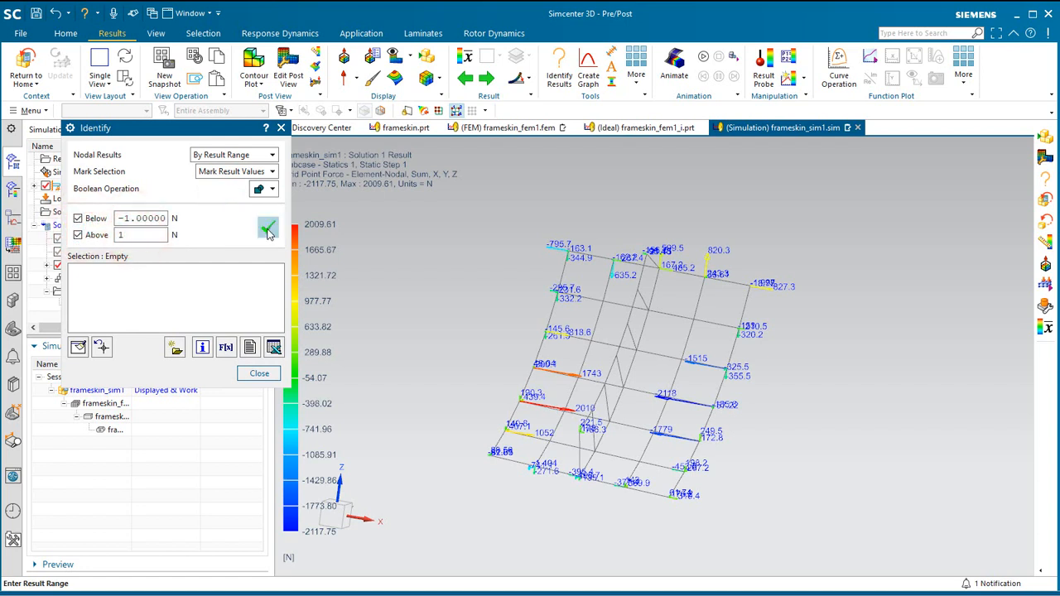
{"action": "left_click", "coordinate": [267, 228]}
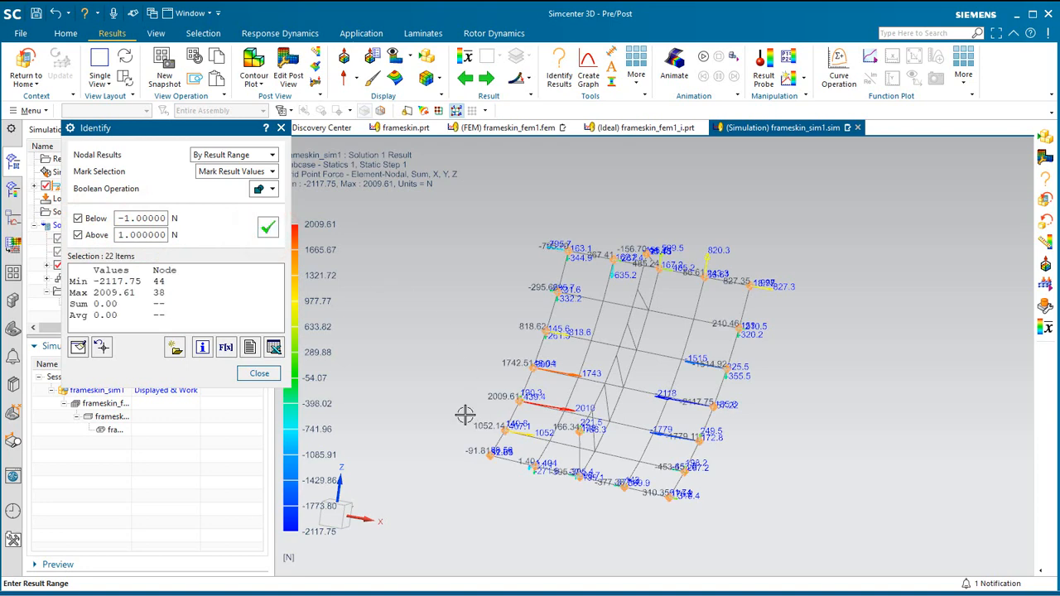
{"action": "middle_click_drag", "start_coordinate": [465, 414], "coordinate": [462, 413]}
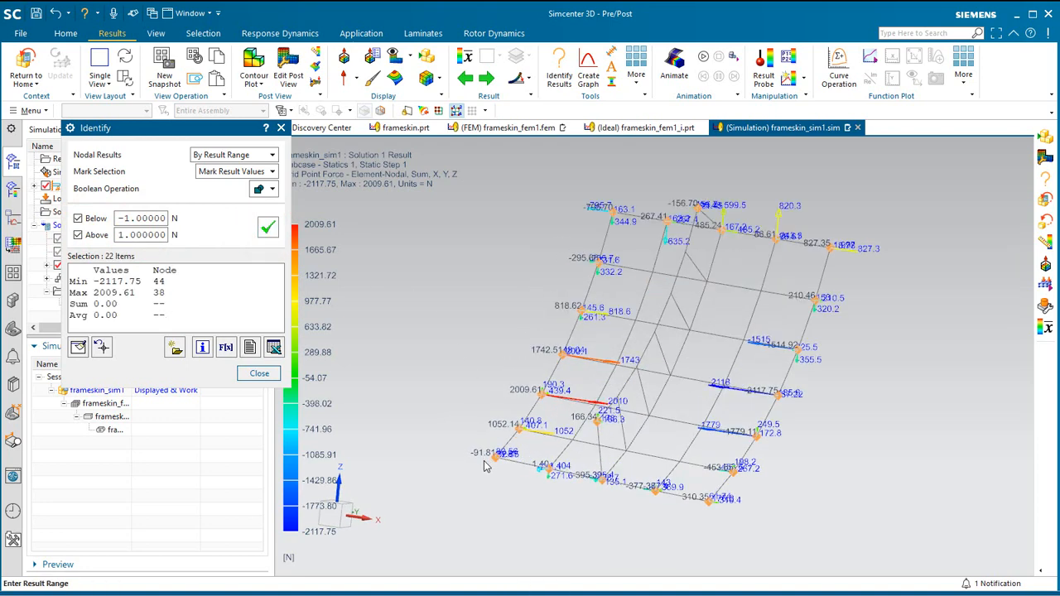
Set up an identify file export without the Node ID and Magnitude columns, using a comma as delimiter.
{"action": "left_click", "coordinate": [250, 349]}
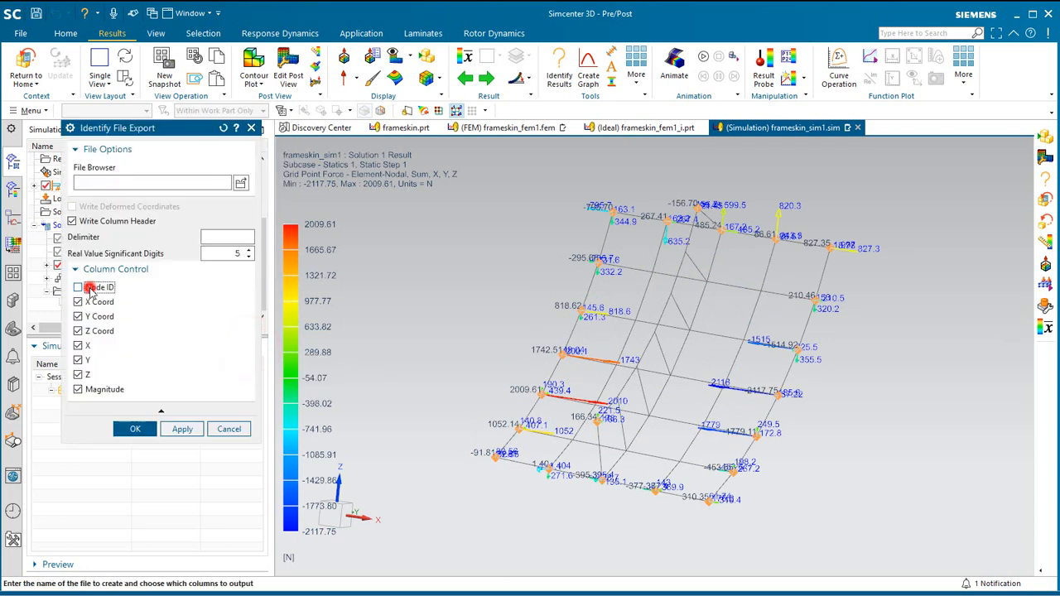
{"action": "left_click", "coordinate": [78, 389]}
{"action": "left_click", "coordinate": [210, 237]}
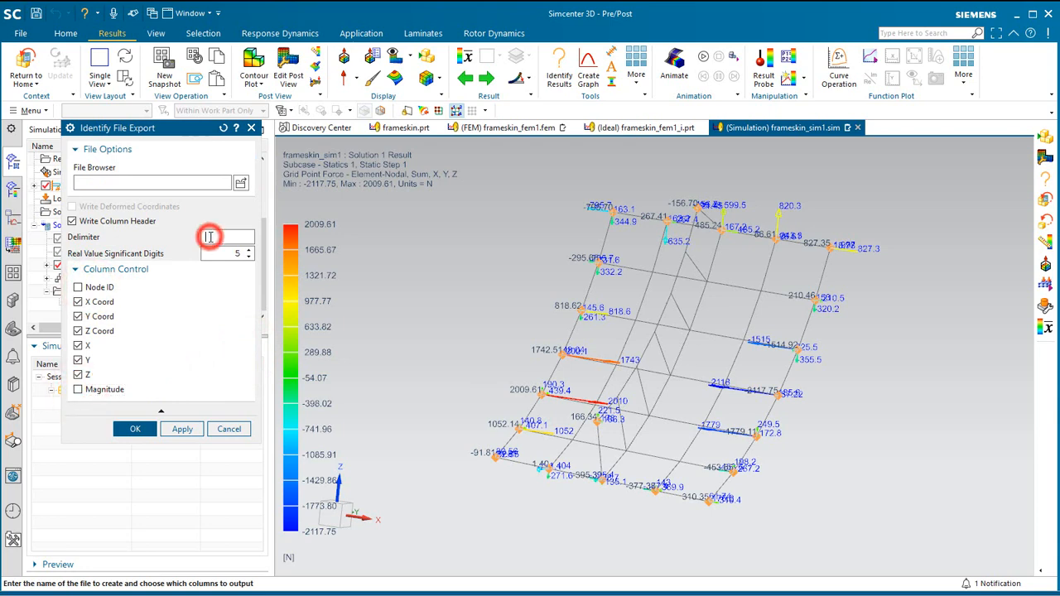
{"action": "type", "text": ","}
Export the identified nodal forces to a CSV file named xyzf in the startfiles folder.
{"action": "left_click", "coordinate": [240, 184]}
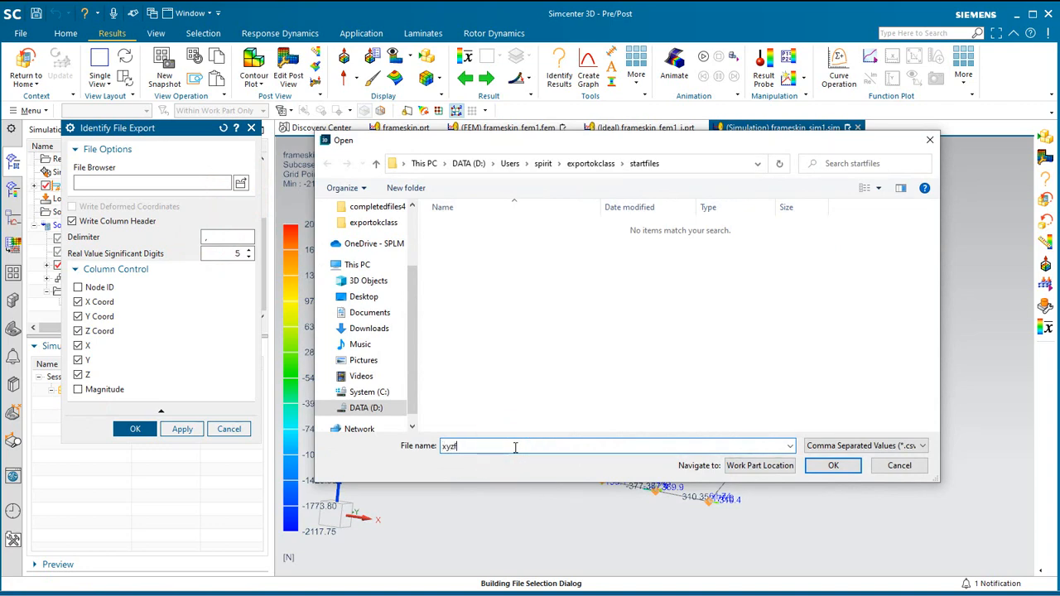
{"action": "left_click", "coordinate": [849, 470]}
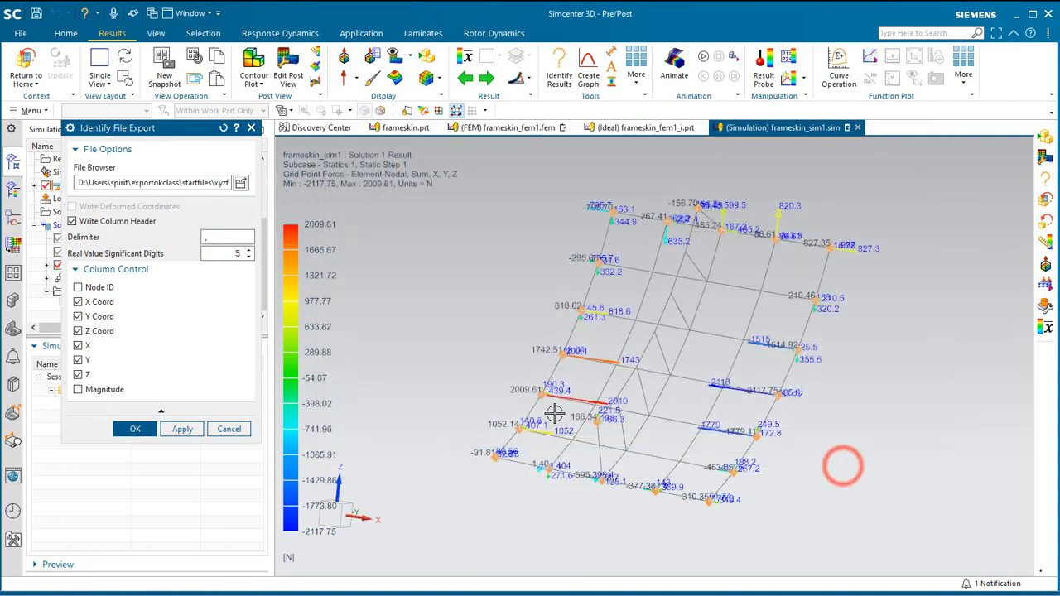
{"action": "left_click", "coordinate": [156, 430]}
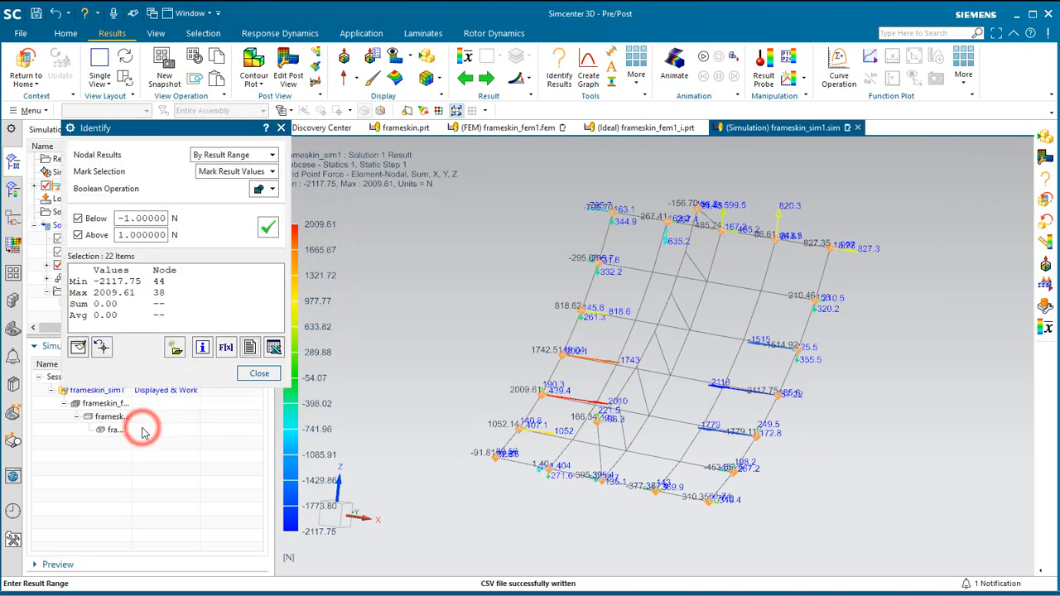
Close the result identification, return from the results to the simulation model and save it.
{"action": "left_click", "coordinate": [258, 374]}
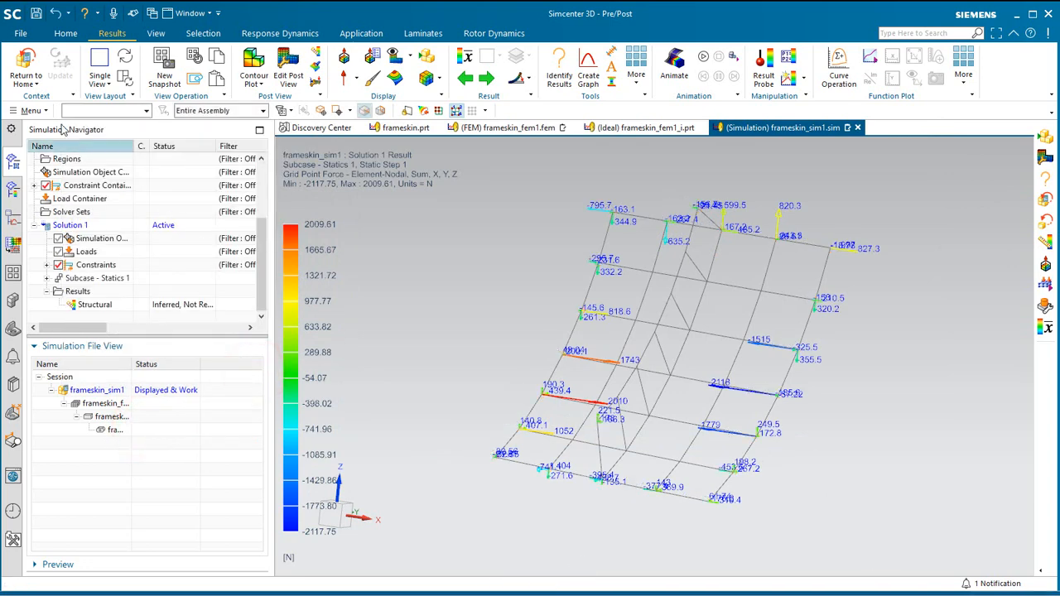
{"action": "left_click", "coordinate": [25, 66]}
{"action": "left_click", "coordinate": [36, 13]}
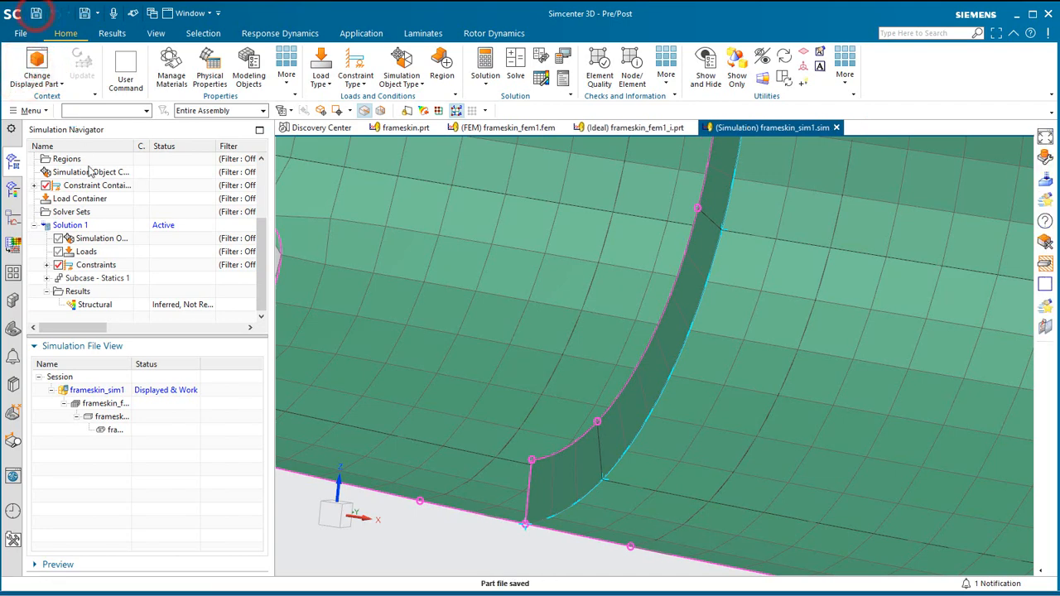
Display the idealized part frameskin_fem1_i and save it under a new name starting with finegrid_.
{"action": "double_click", "coordinate": [132, 365]}
{"action": "double_click", "coordinate": [127, 413]}
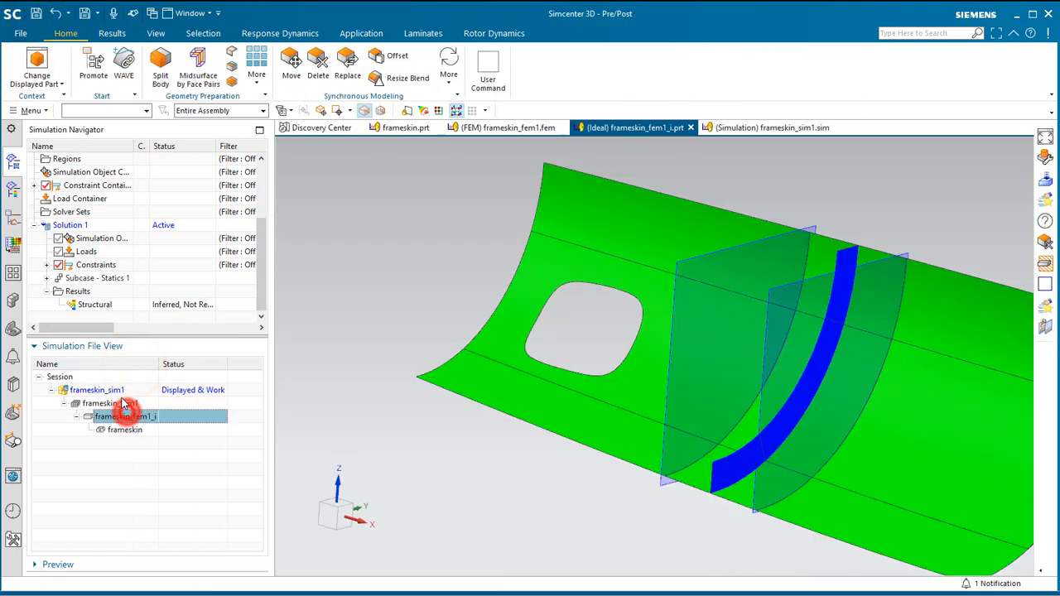
{"action": "left_click", "coordinate": [32, 110]}
{"action": "left_click", "coordinate": [48, 128]}
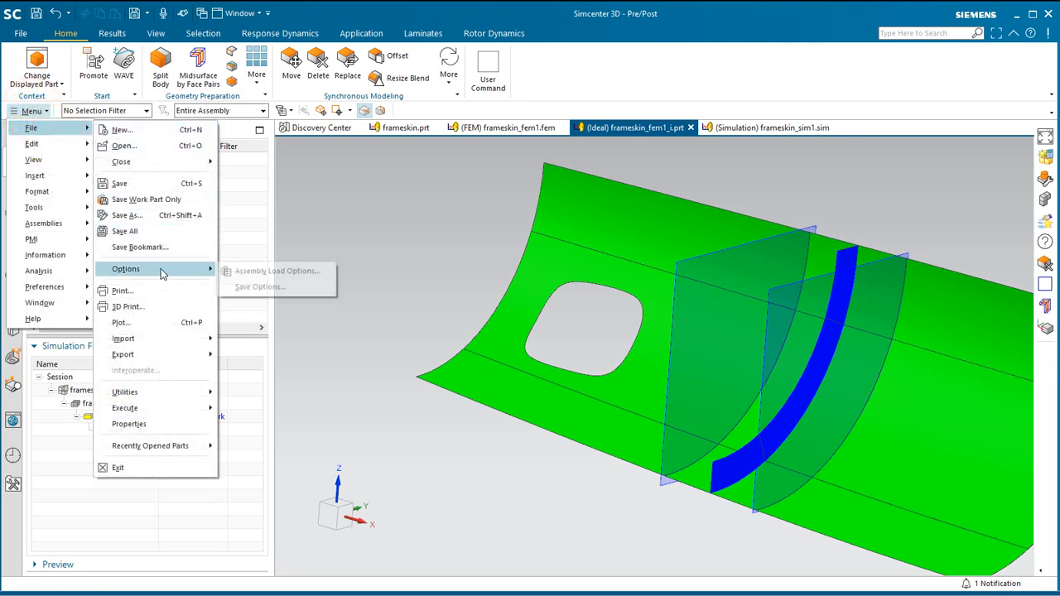
{"action": "left_click", "coordinate": [171, 223]}
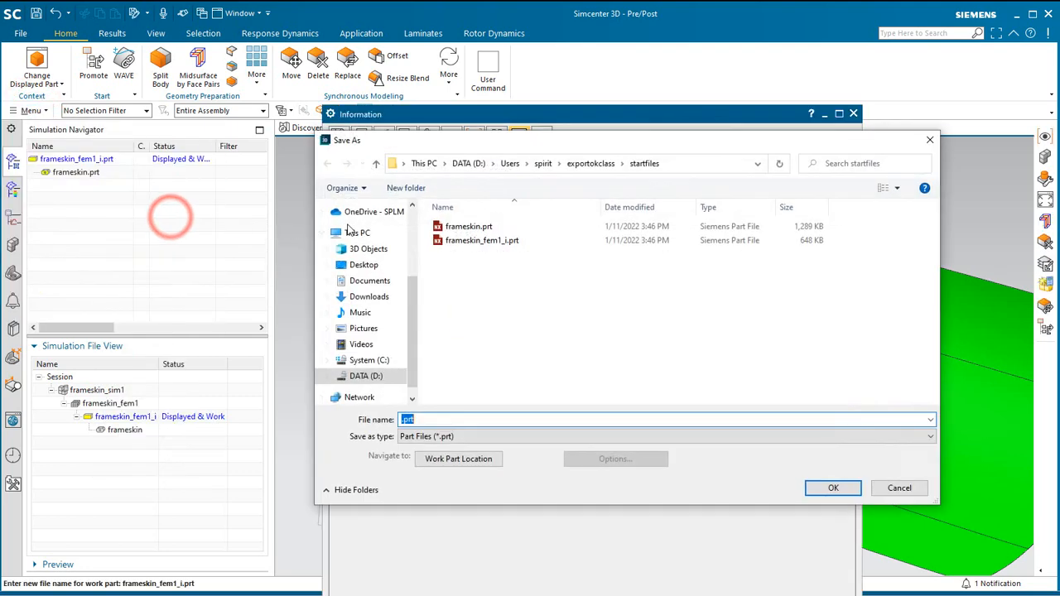
{"action": "type", "text": "finegrid_i"}
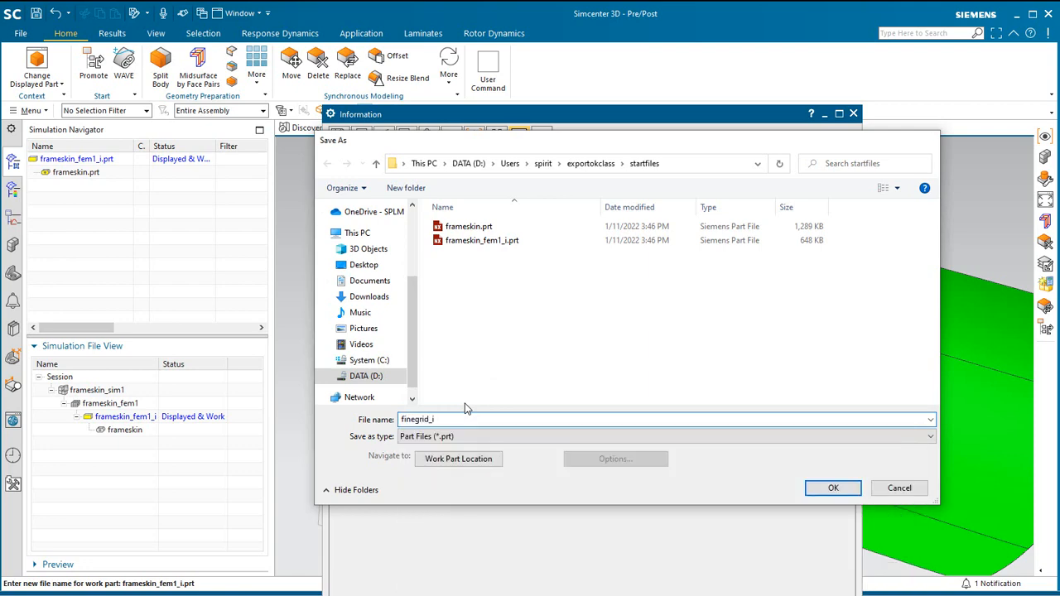
{"action": "key", "text": "Return"}
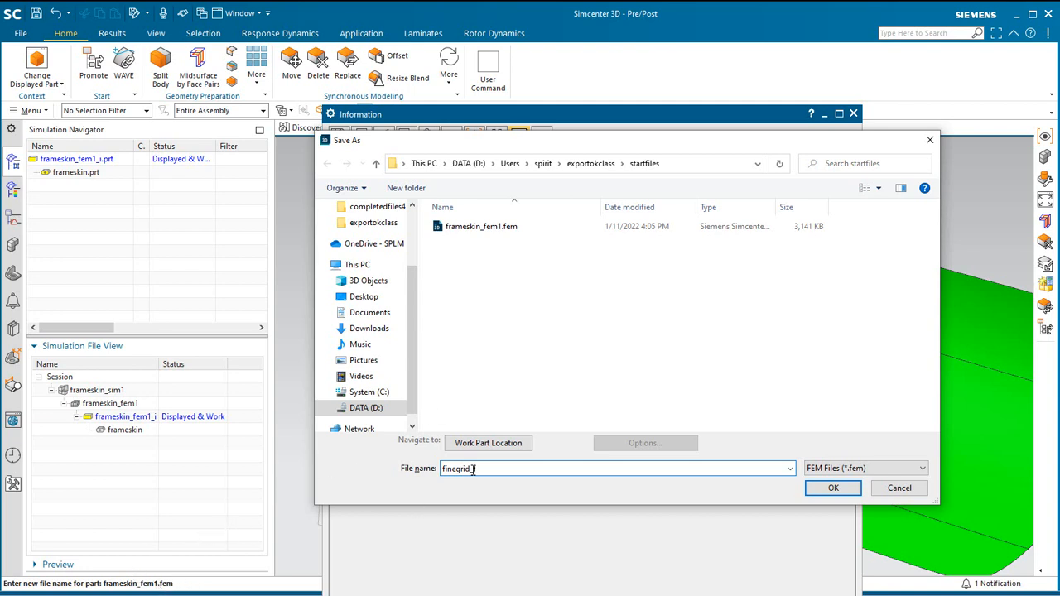
Save the FEM as finegrid_f and the simulation as finegrid_s, complete the save and close the information report.
{"action": "type", "text": "finegrid_f"}
{"action": "key", "text": "Return"}
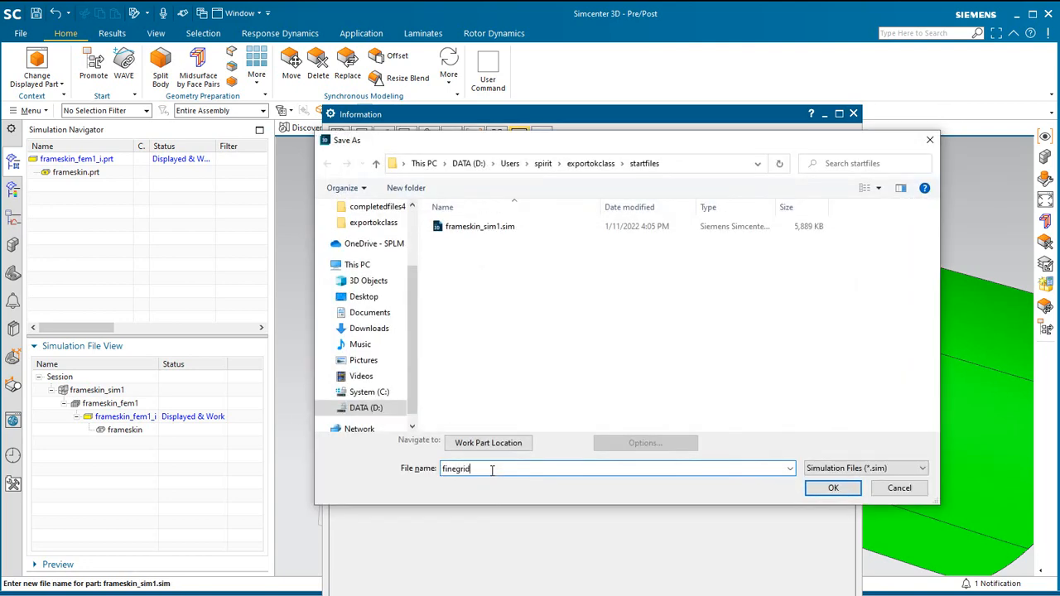
{"action": "type", "text": "finegrid_s"}
{"action": "key", "text": "Return"}
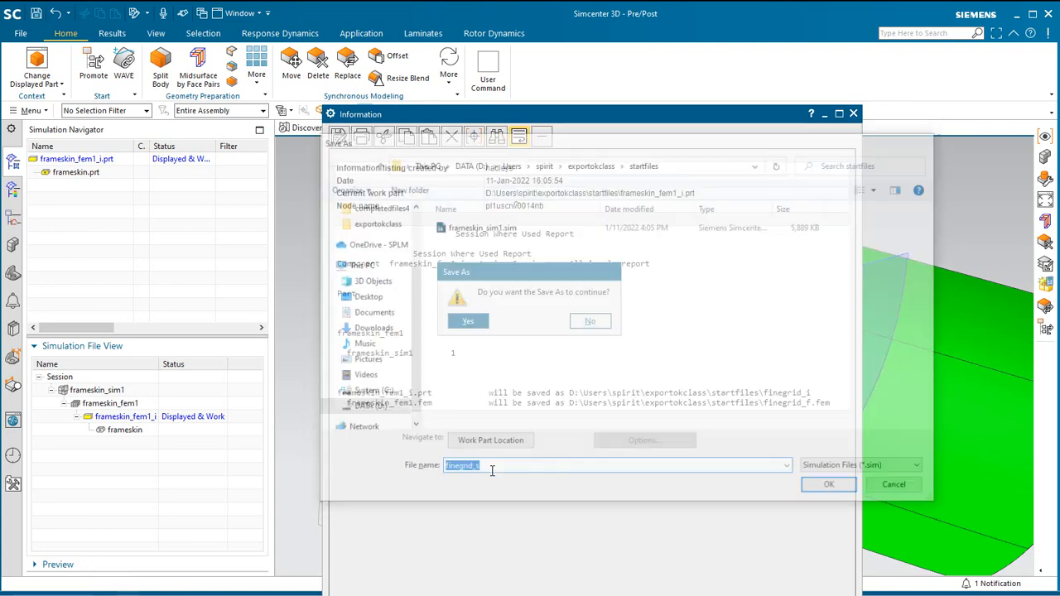
{"action": "left_click", "coordinate": [468, 323]}
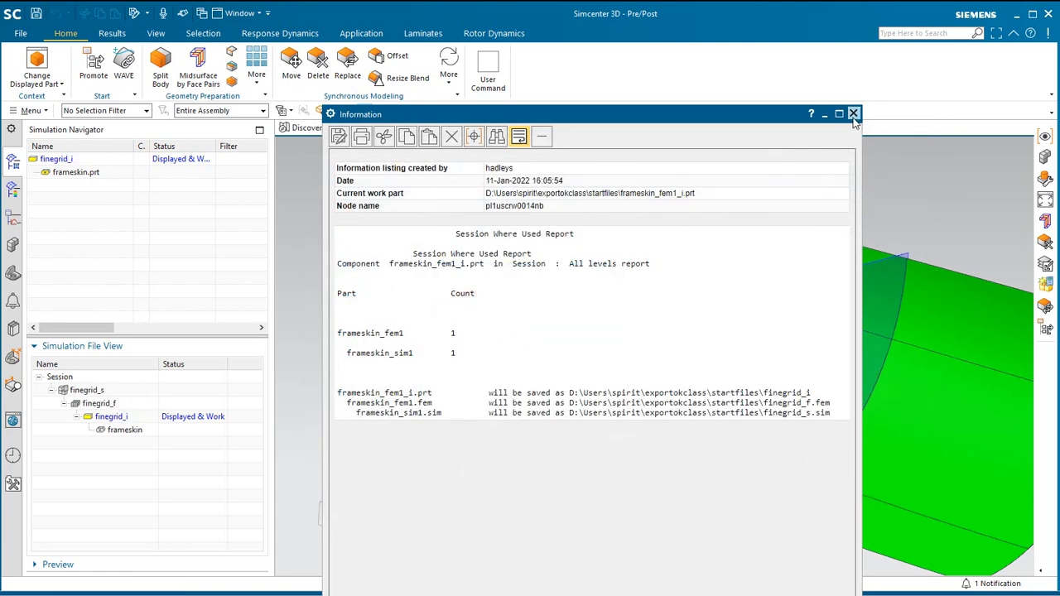
{"action": "left_click", "coordinate": [853, 113]}
Make layer 55 the work layer of the idealized part and turn off layer 51.
{"action": "key", "text": "ctrl+f"}
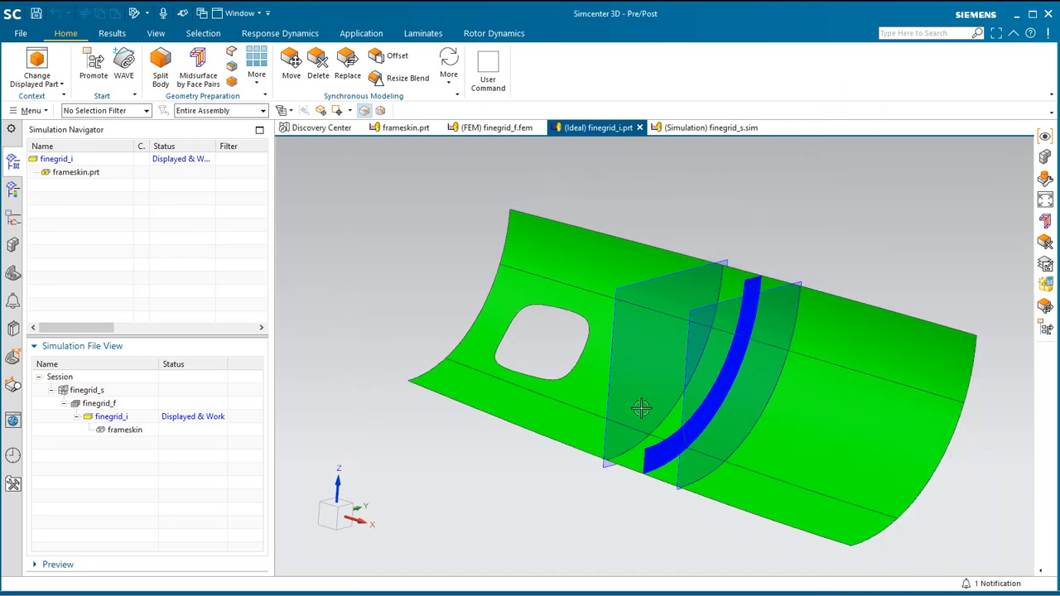
{"action": "scroll", "coordinate": [700, 377], "scroll_direction": "up", "scroll_amount": 2}
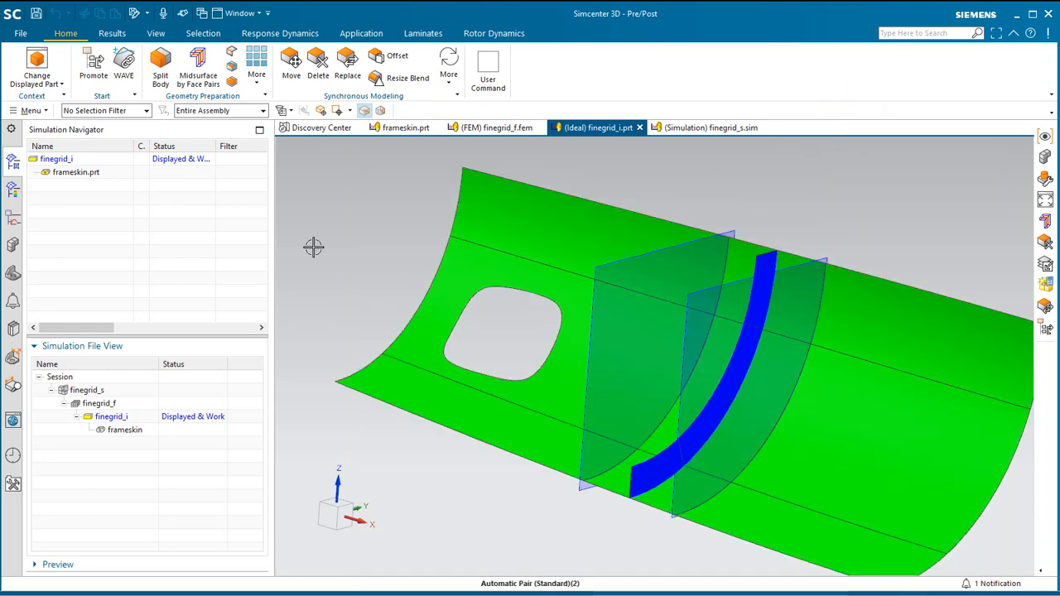
{"action": "left_click", "coordinate": [31, 110]}
{"action": "left_click", "coordinate": [66, 190]}
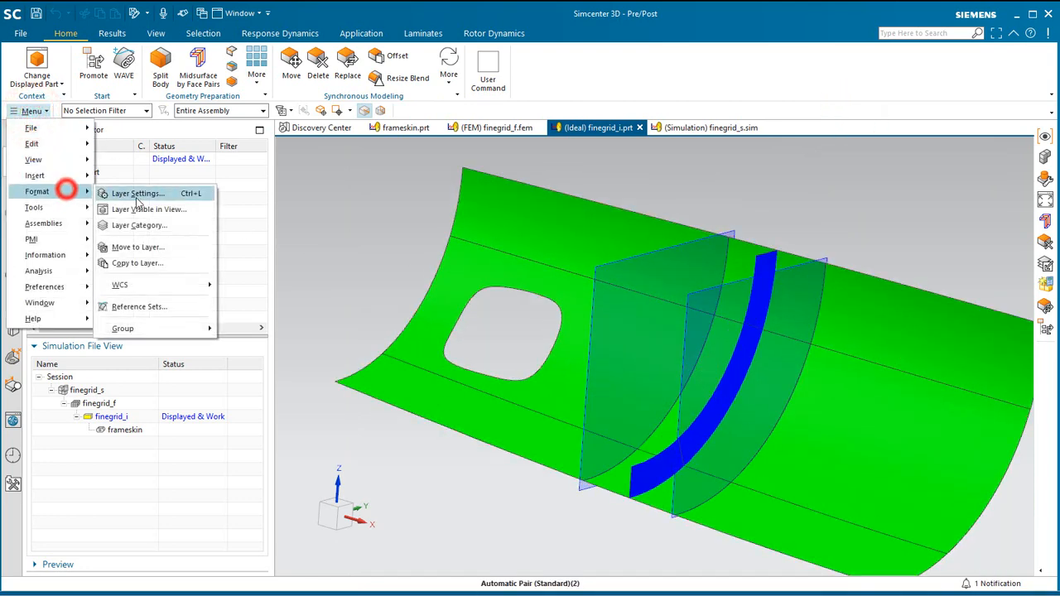
{"action": "left_click", "coordinate": [137, 197]}
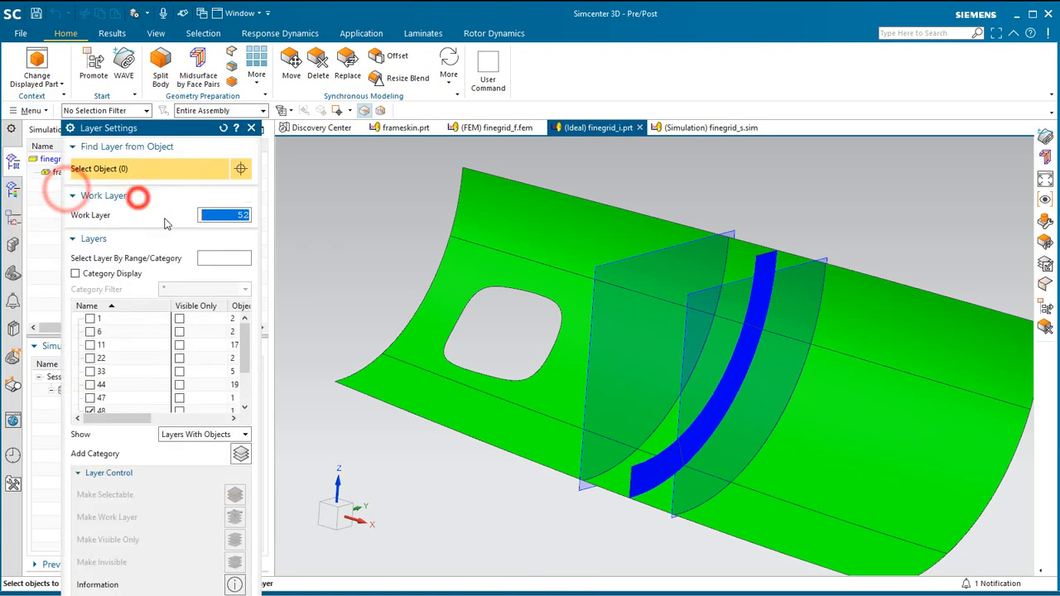
{"action": "left_click", "coordinate": [246, 353]}
{"action": "right_click", "coordinate": [106, 399]}
{"action": "left_click", "coordinate": [123, 404]}
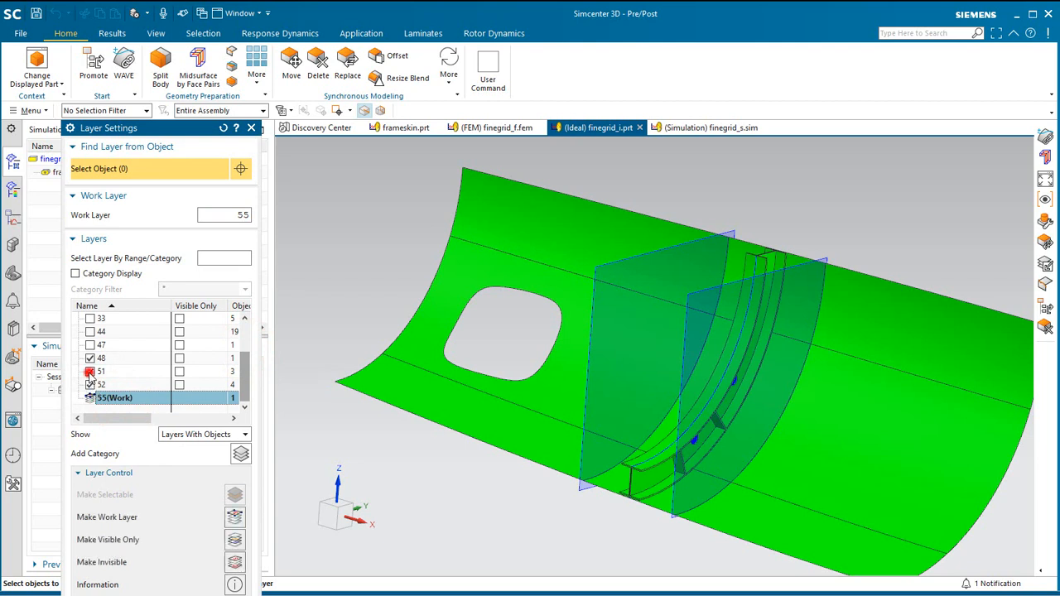
{"action": "left_click", "coordinate": [90, 385]}
{"action": "left_click", "coordinate": [90, 371]}
{"action": "scroll", "coordinate": [116, 369], "scroll_direction": "up", "scroll_amount": 1}
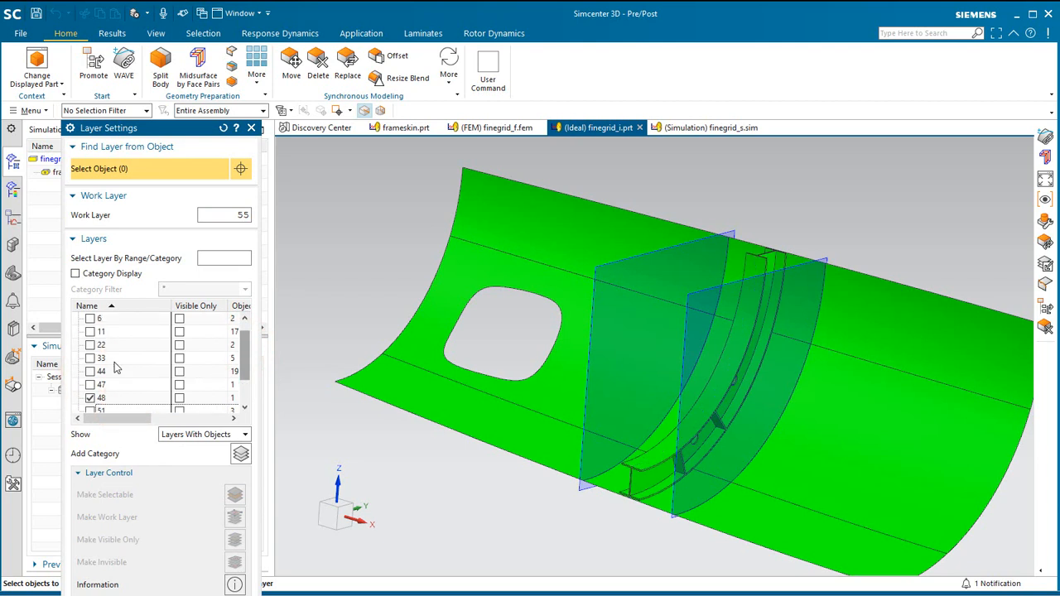
{"action": "key", "text": "Escape"}
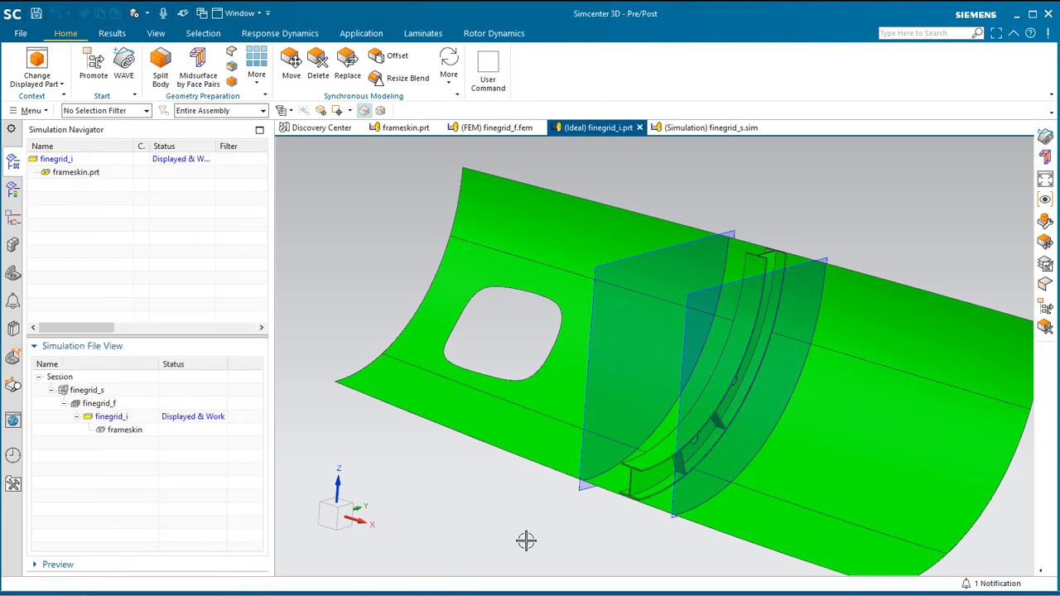
Delete the Join Face (4) feature from the model history of the idealized part.
{"action": "middle_click_drag", "start_coordinate": [631, 500], "coordinate": [652, 493]}
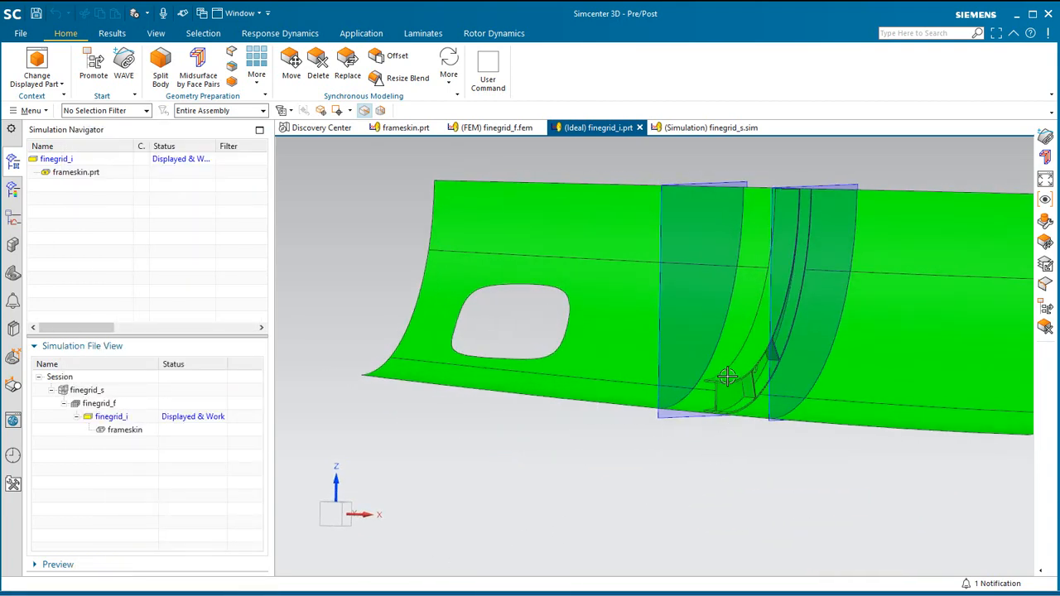
{"action": "scroll", "coordinate": [715, 397], "scroll_direction": "down", "scroll_amount": 3}
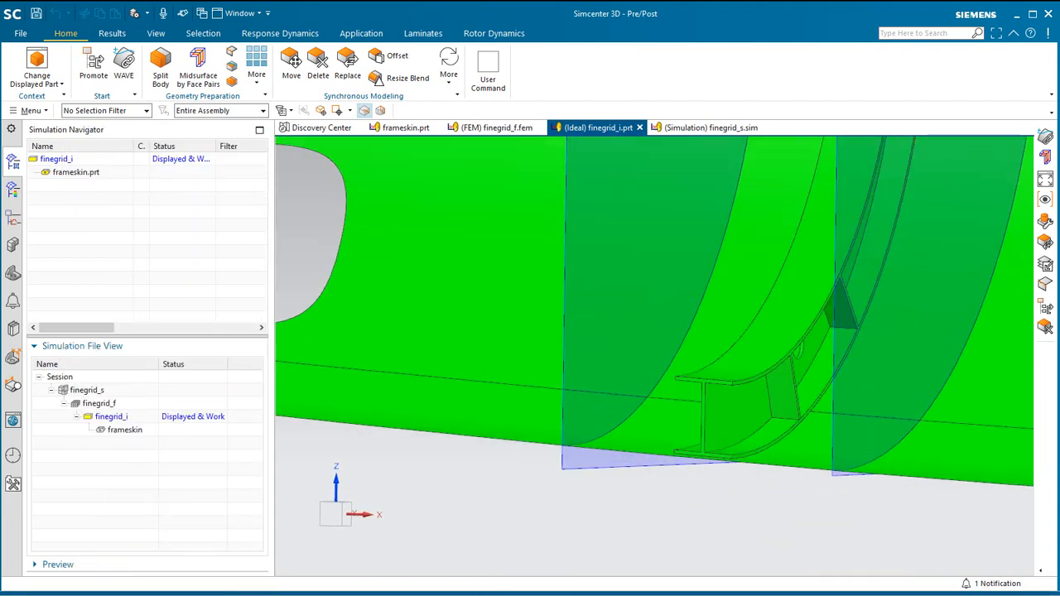
{"action": "scroll", "coordinate": [688, 489], "scroll_direction": "up", "scroll_amount": 5}
{"action": "middle_click_drag", "start_coordinate": [660, 513], "coordinate": [674, 455]}
{"action": "left_click", "coordinate": [12, 276]}
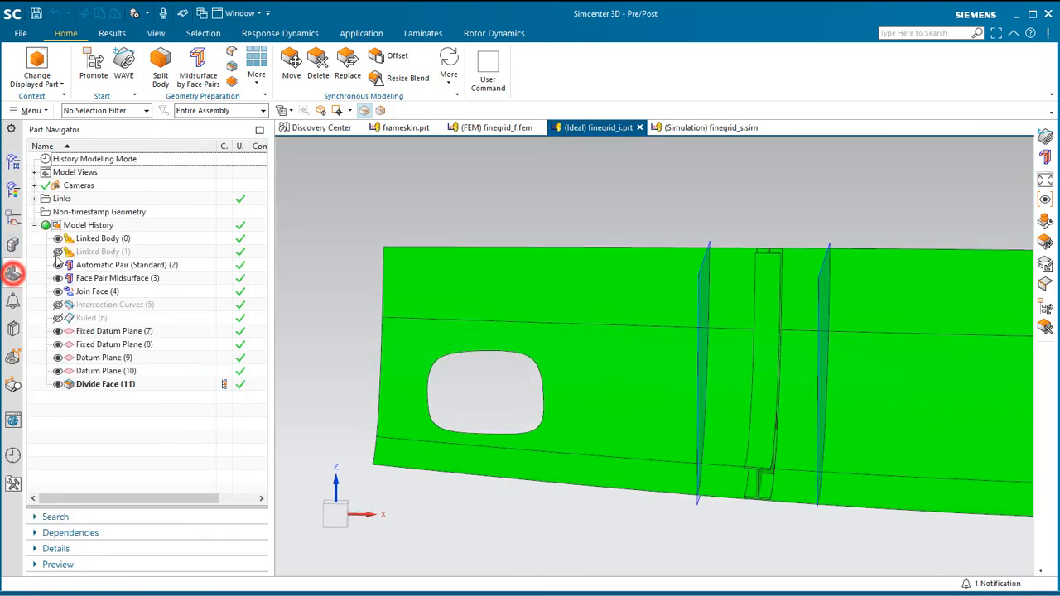
{"action": "right_click", "coordinate": [100, 292]}
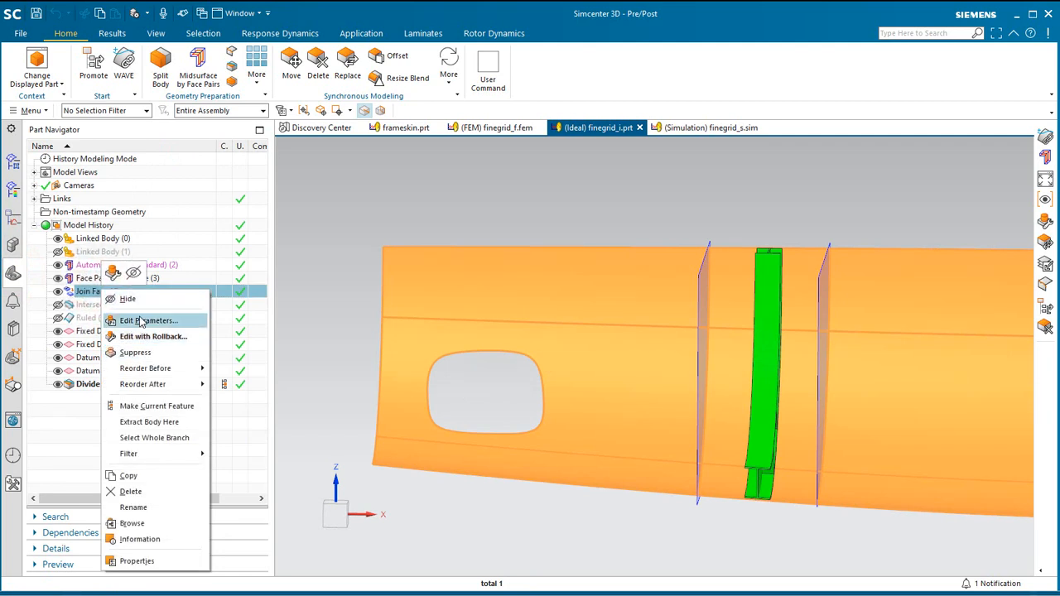
{"action": "left_click", "coordinate": [131, 492]}
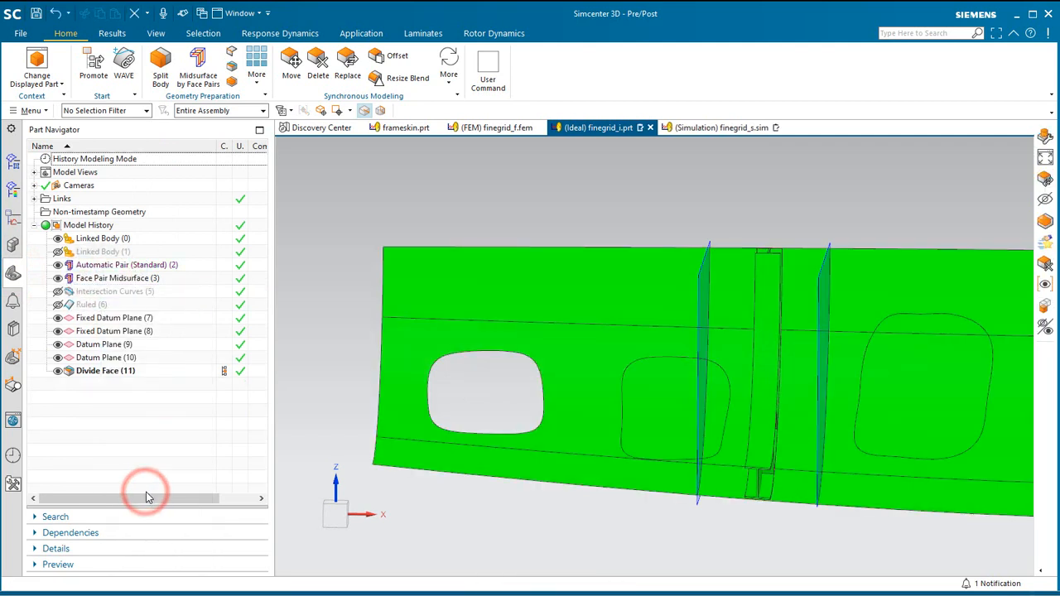
Switch from Pre/Post to the Modeling application for the idealized part.
{"action": "mouse_move", "coordinate": [539, 439]}
{"action": "middle_mouse_down"}
{"action": "mouse_move", "coordinate": [556, 445]}
{"action": "mouse_move", "coordinate": [525, 446]}
{"action": "middle_mouse_up"}
{"action": "scroll", "coordinate": [776, 464], "scroll_direction": "up", "scroll_amount": 2}
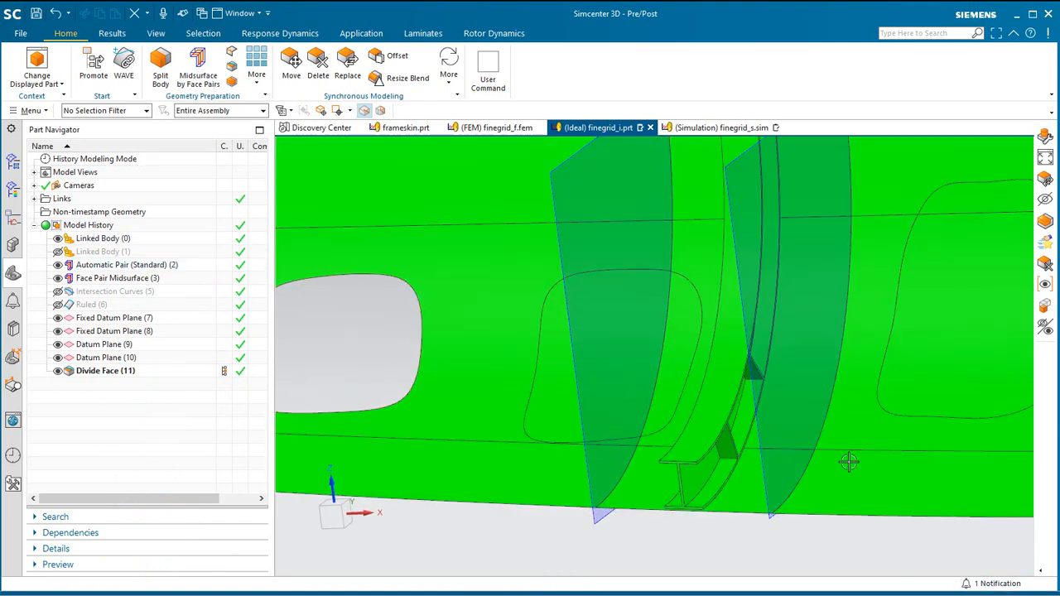
{"action": "left_click", "coordinate": [361, 33]}
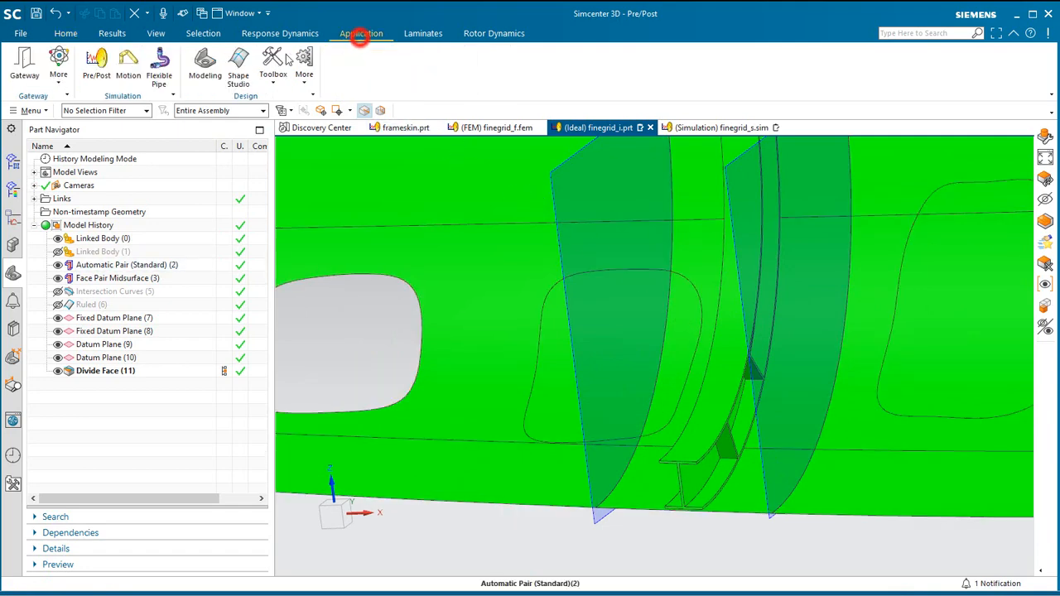
{"action": "left_click", "coordinate": [197, 81]}
Trim the solid frame body with the horizontal datum plane at the origin, removing its upper end.
{"action": "scroll", "coordinate": [920, 461], "scroll_direction": "down", "scroll_amount": 3}
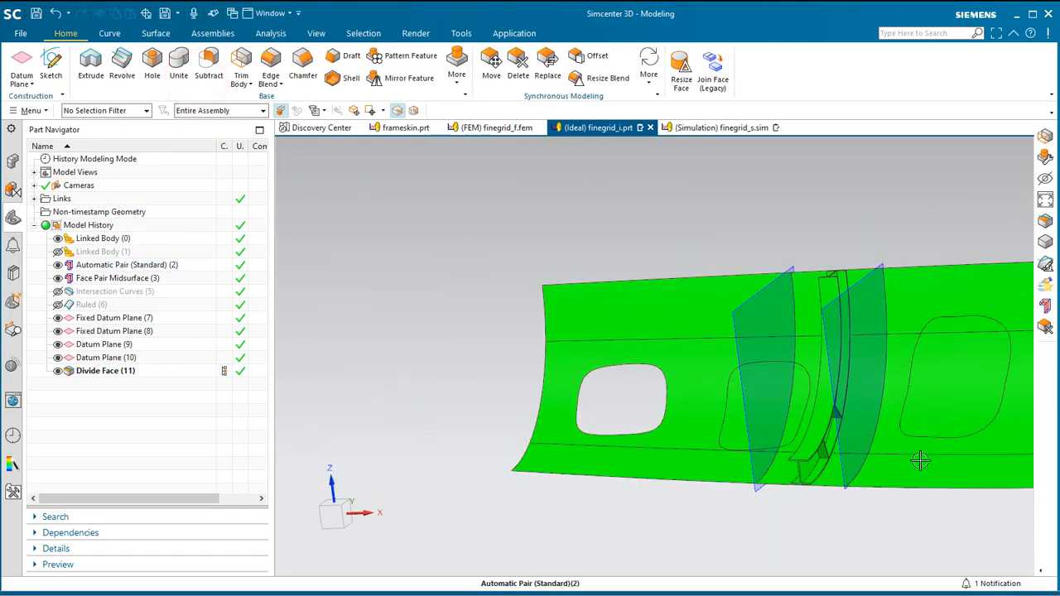
{"action": "middle_click_drag", "start_coordinate": [920, 462], "coordinate": [882, 465]}
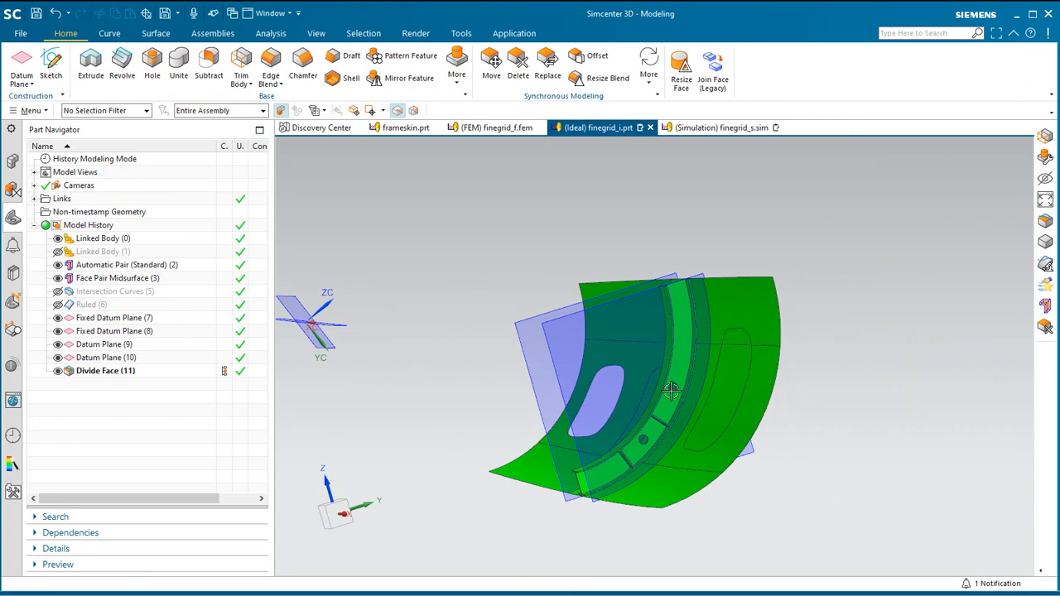
{"action": "left_click", "coordinate": [240, 70]}
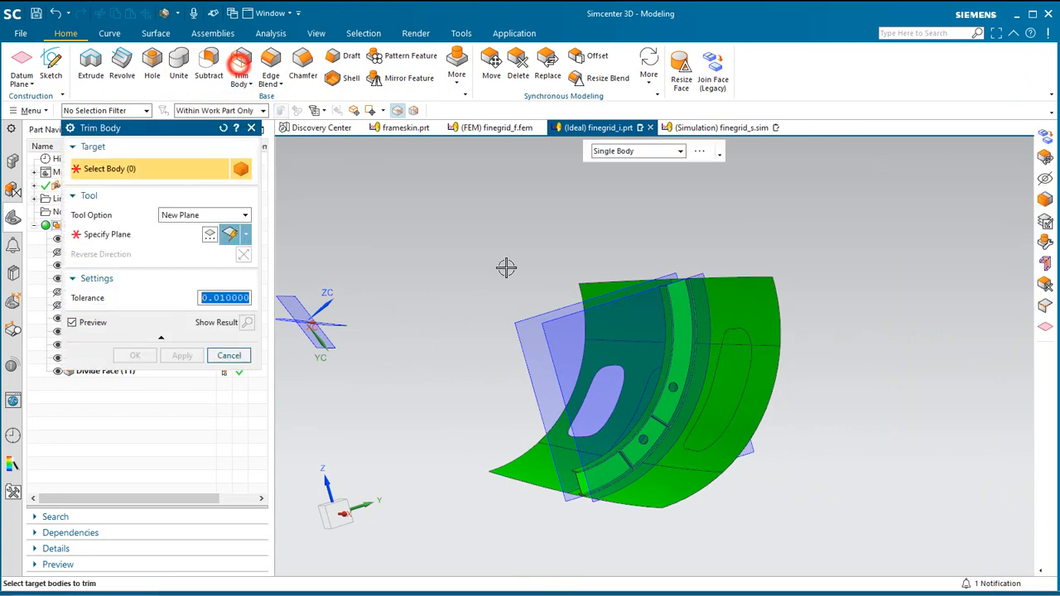
{"action": "left_click", "coordinate": [671, 337]}
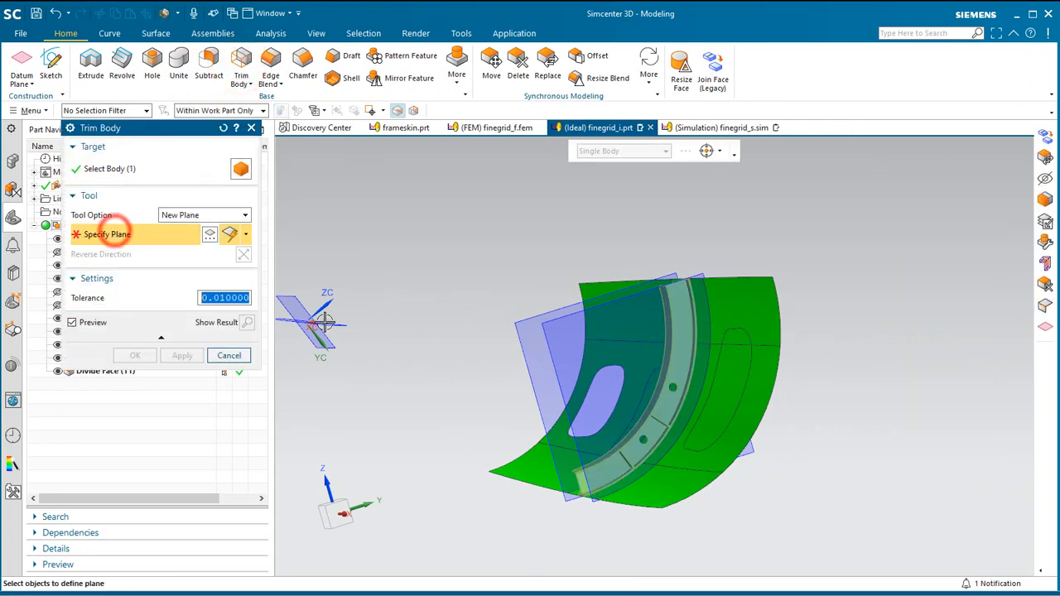
{"action": "left_click", "coordinate": [102, 231]}
{"action": "left_click", "coordinate": [333, 323]}
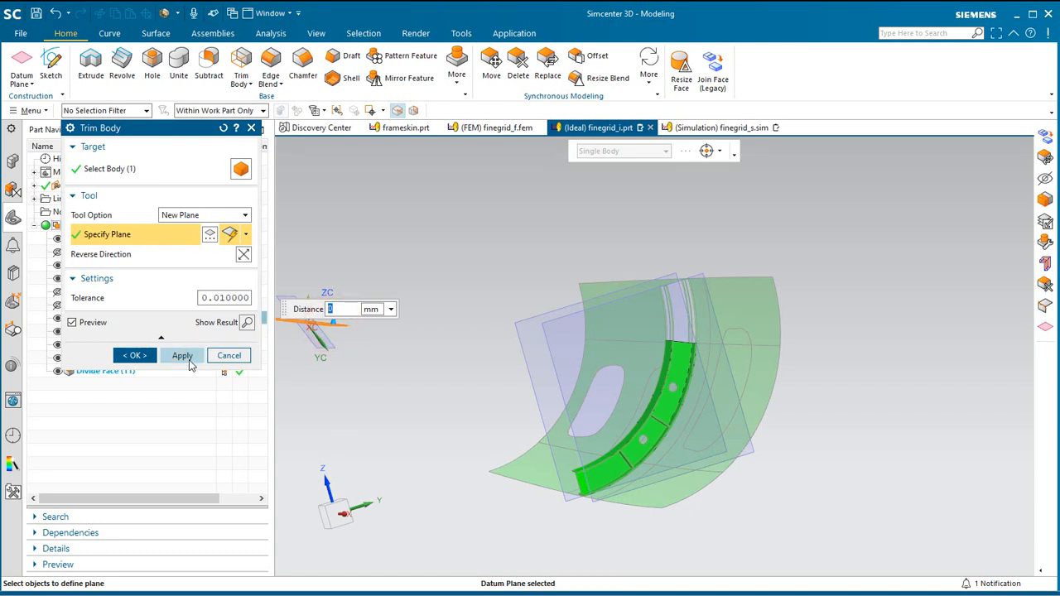
{"action": "left_click", "coordinate": [182, 355]}
Trim the solid frame body with the inclined datum plane at the origin, reversing the direction to remove its lower end.
{"action": "left_click", "coordinate": [611, 472]}
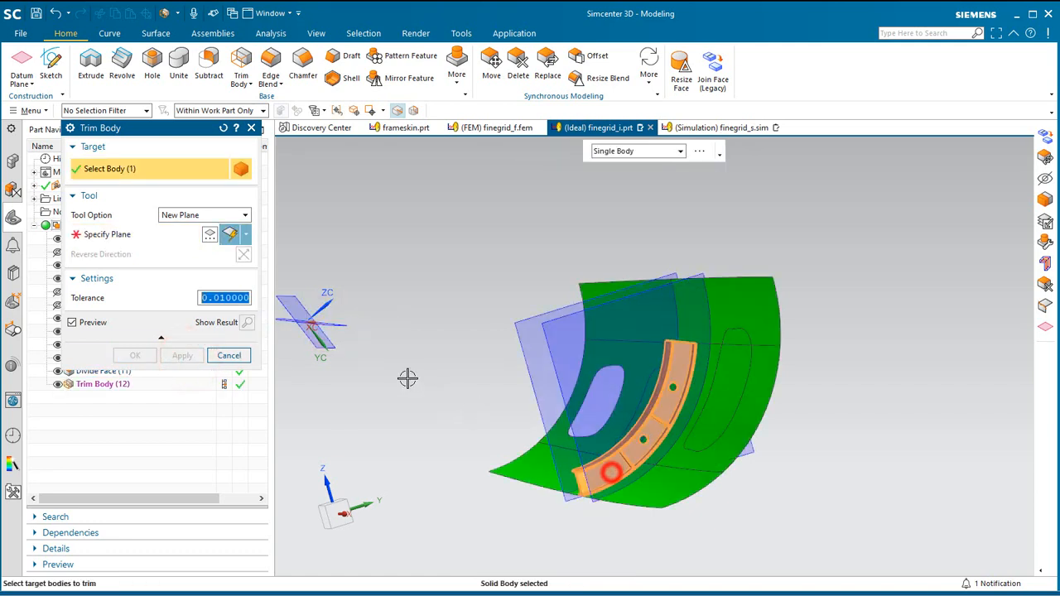
{"action": "left_click", "coordinate": [141, 234]}
{"action": "left_click", "coordinate": [292, 303]}
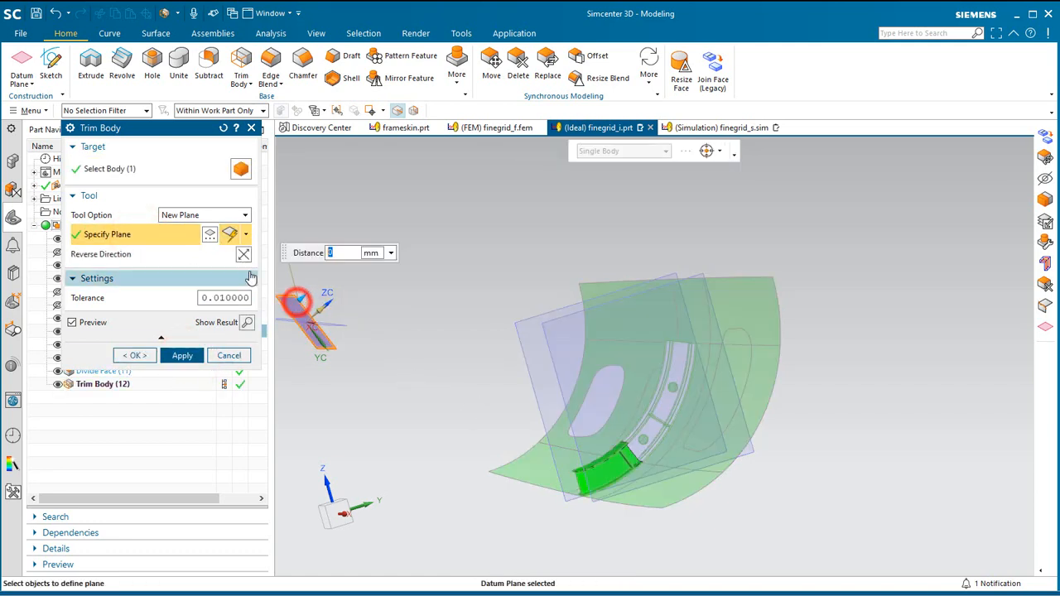
{"action": "left_click", "coordinate": [243, 255]}
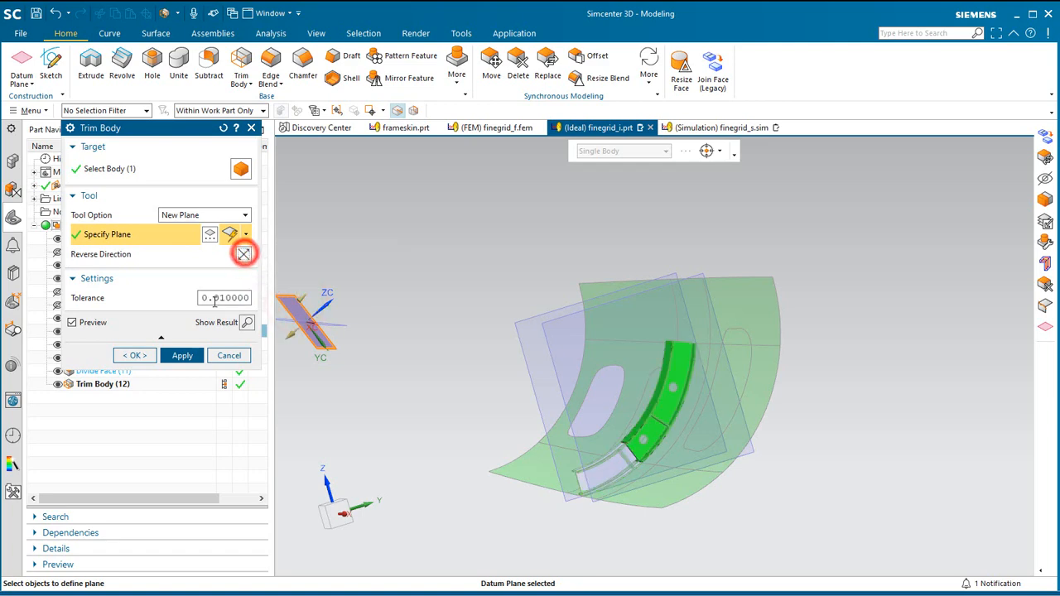
{"action": "left_click", "coordinate": [139, 356]}
Make layer 53 the work layer and turn off layer 52 to hide the datum planes.
{"action": "middle_click_drag", "start_coordinate": [473, 476], "coordinate": [517, 467]}
{"action": "scroll", "coordinate": [466, 490], "scroll_direction": "down", "scroll_amount": 3}
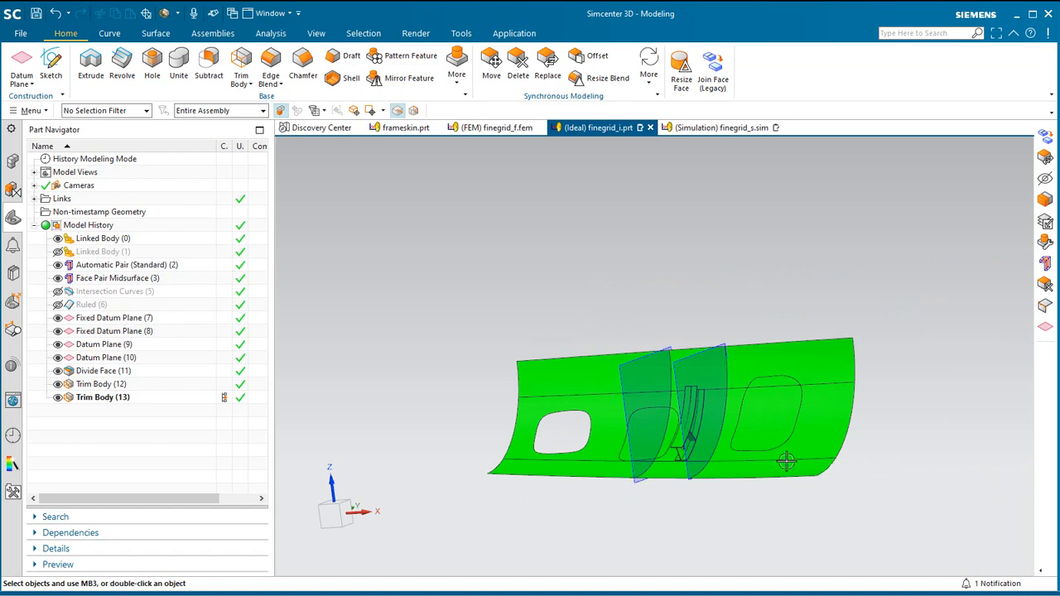
{"action": "scroll", "coordinate": [694, 452], "scroll_direction": "up", "scroll_amount": 3}
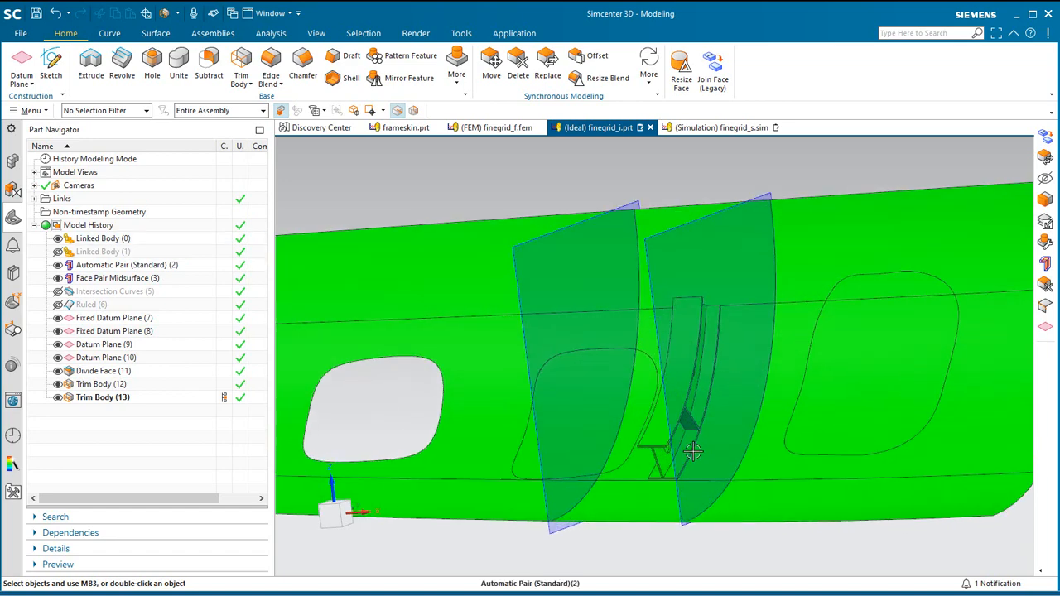
{"action": "left_click", "coordinate": [29, 111]}
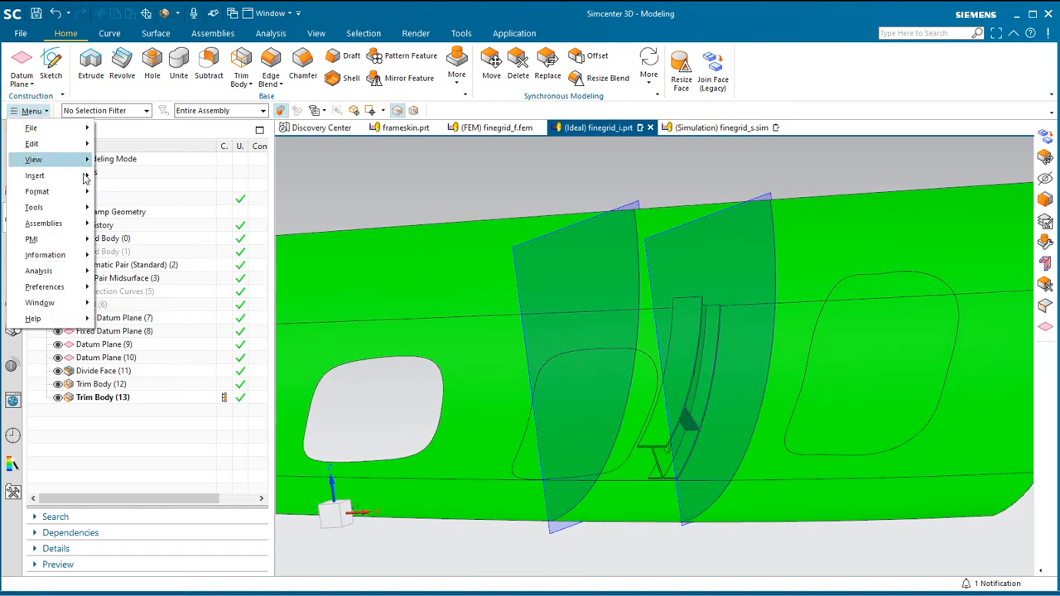
{"action": "left_click", "coordinate": [83, 193]}
{"action": "left_click", "coordinate": [124, 193]}
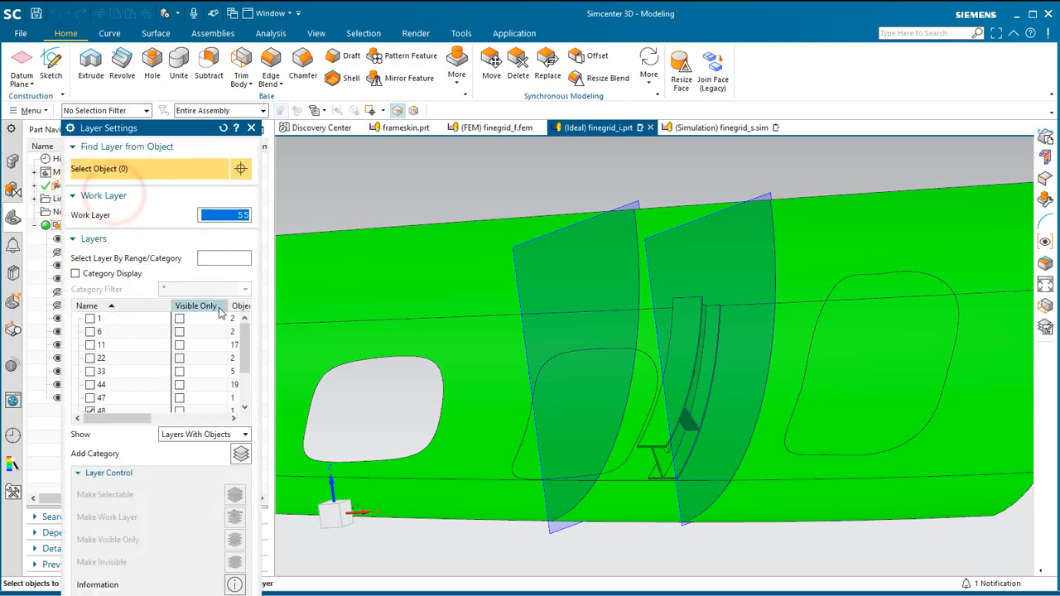
{"action": "left_click_drag", "start_coordinate": [247, 344], "coordinate": [246, 367]}
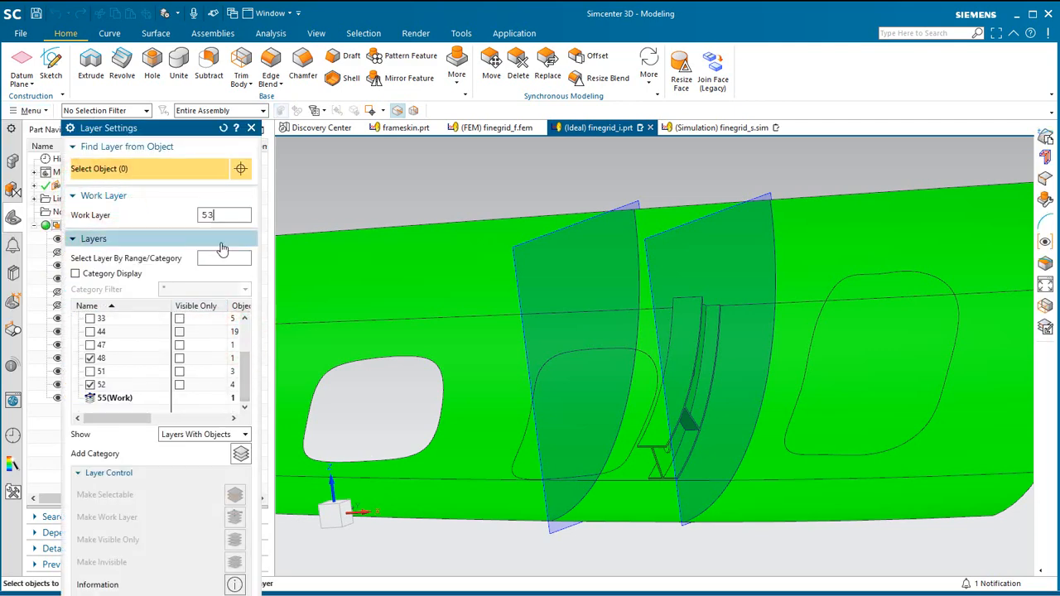
{"action": "key", "text": "Return"}
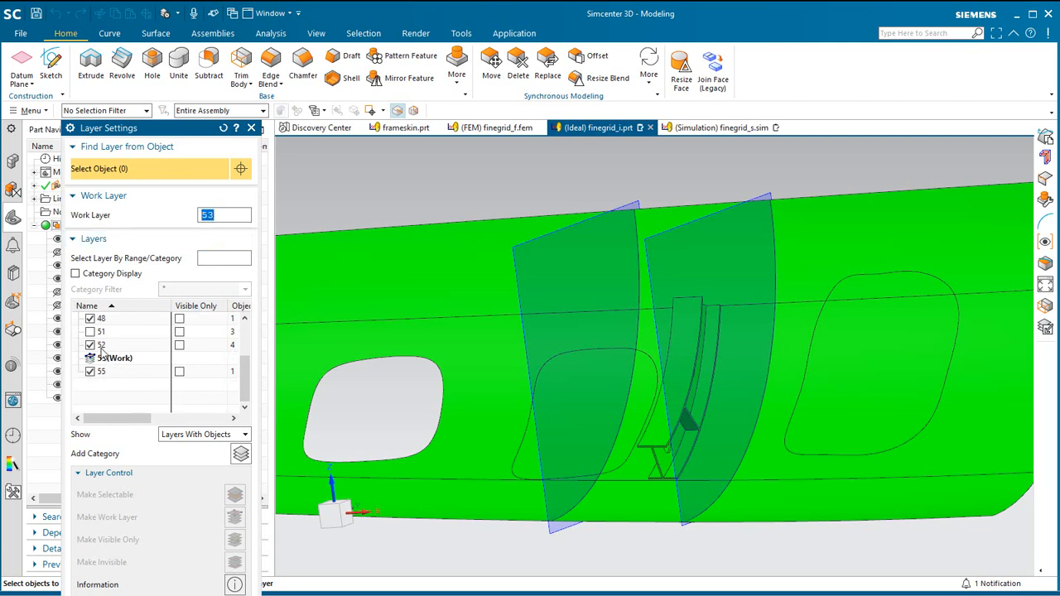
{"action": "left_click", "coordinate": [91, 344]}
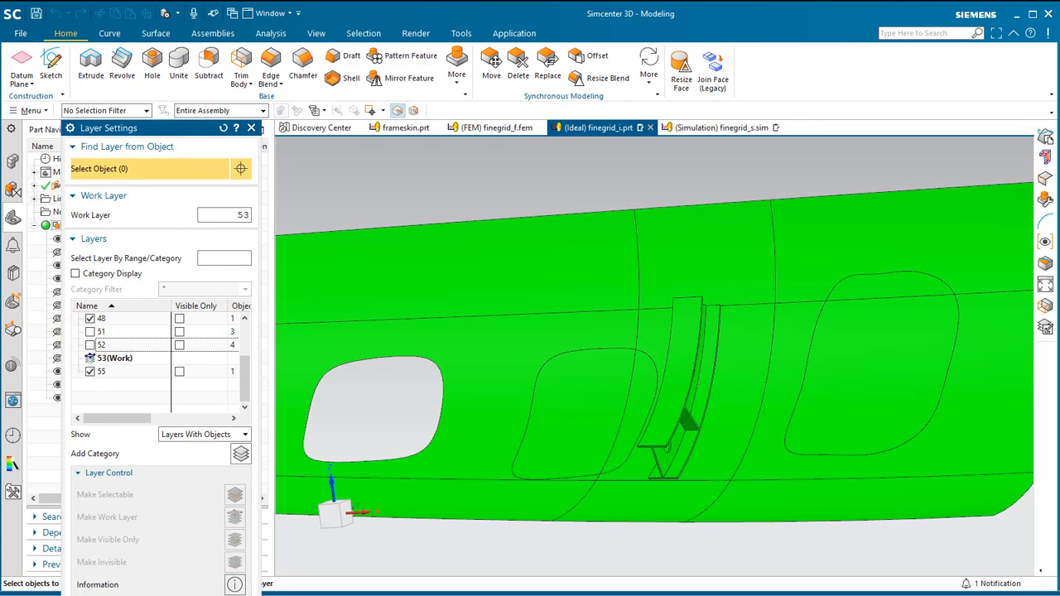
{"action": "left_click", "coordinate": [233, 595]}
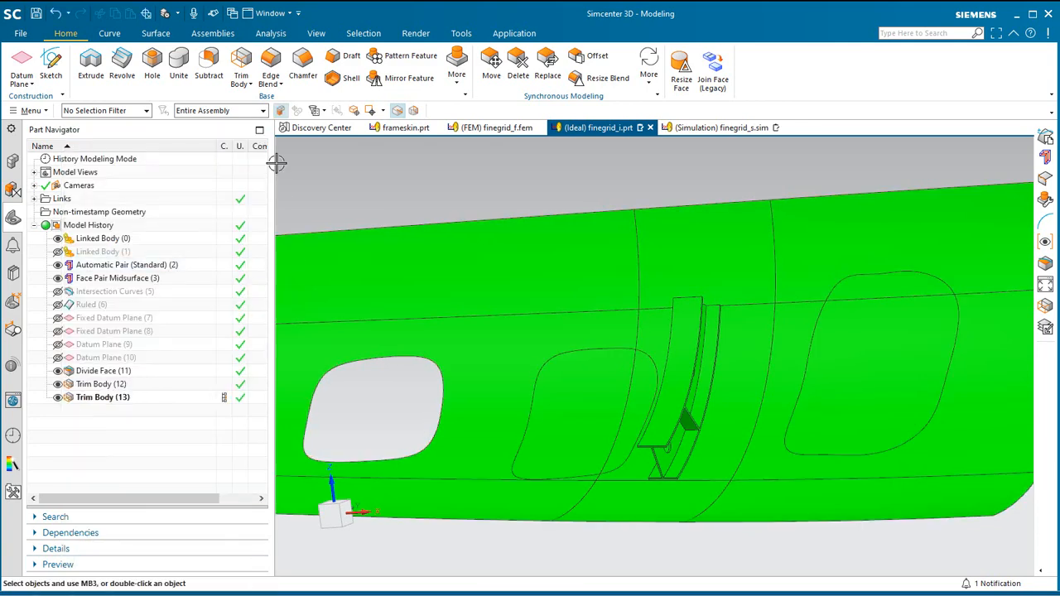
{"action": "left_click", "coordinate": [32, 113]}
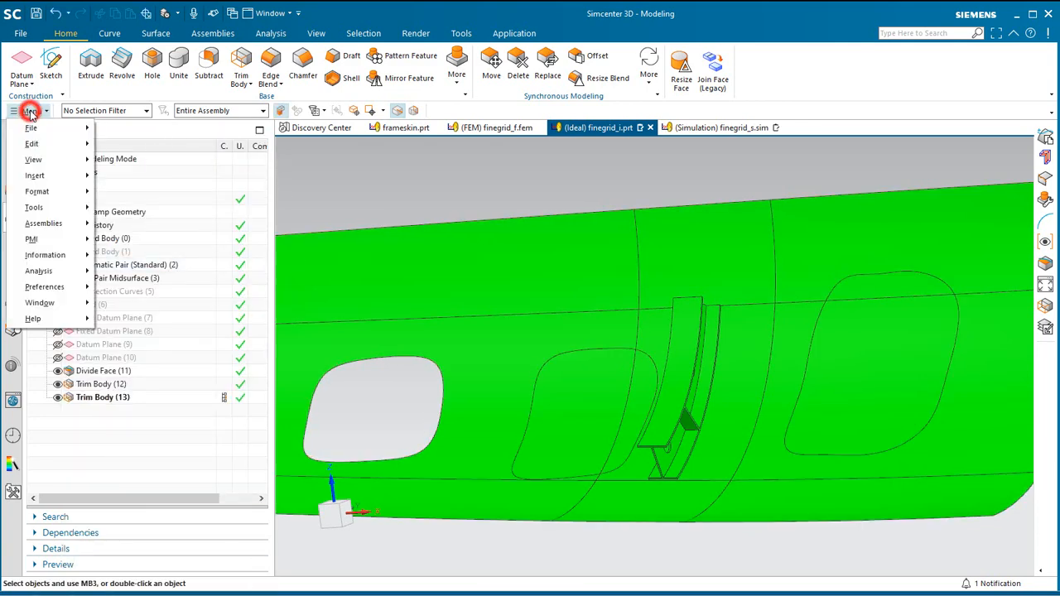
{"action": "mouse_move", "coordinate": [55, 147]}
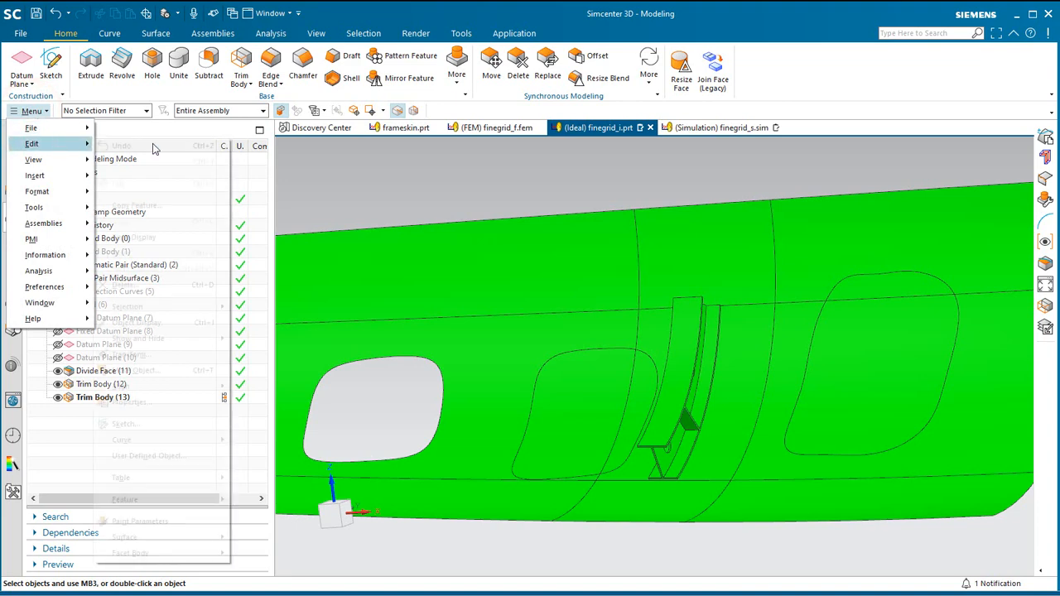
Extract the single skin face directly behind the trimmed frame as a separate sheet body.
{"action": "left_click", "coordinate": [1045, 139]}
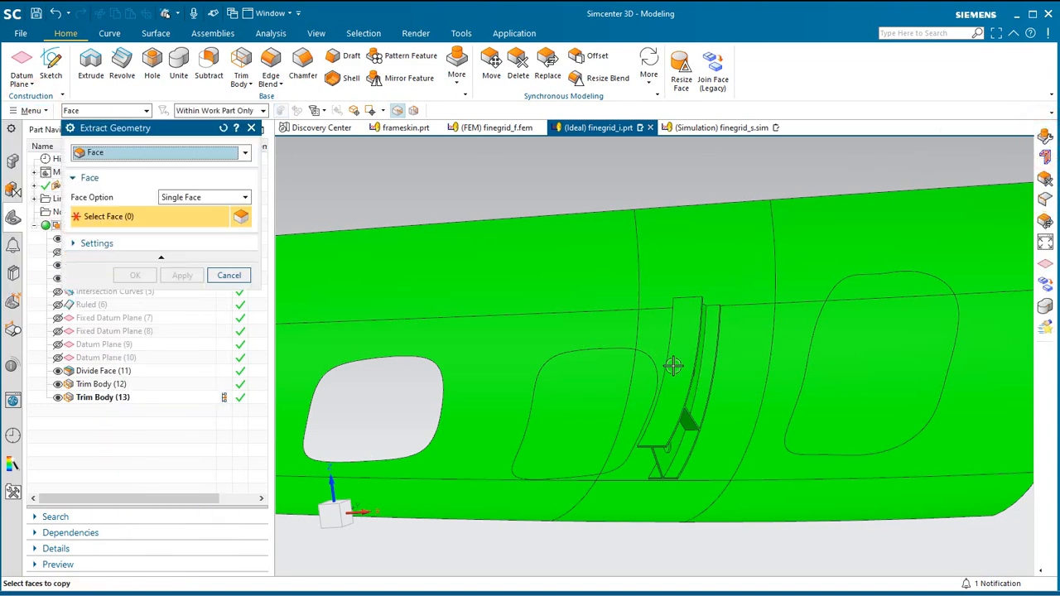
{"action": "left_click", "coordinate": [655, 350]}
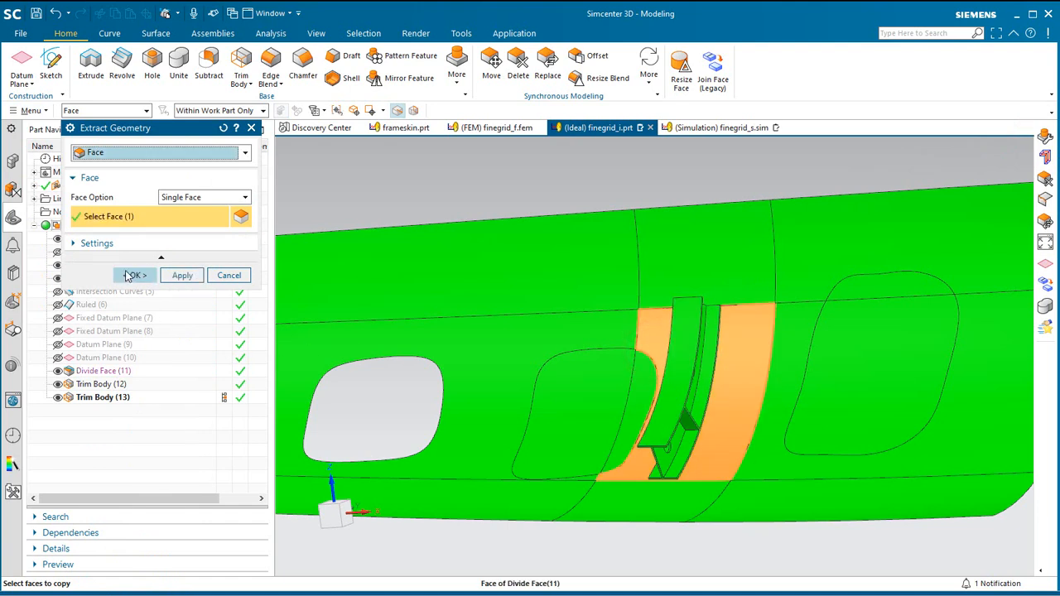
{"action": "left_click", "coordinate": [131, 275]}
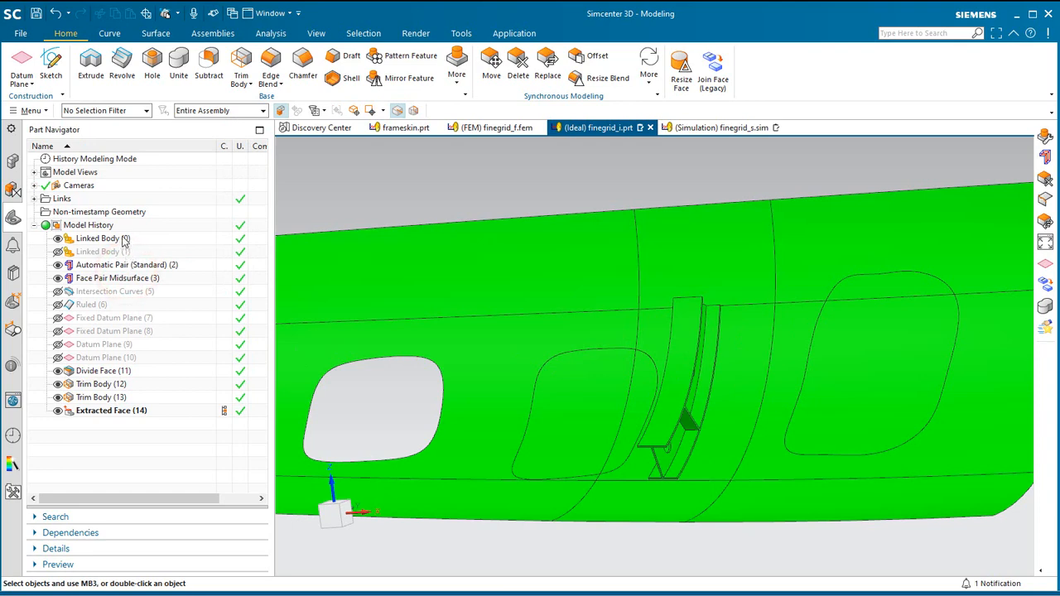
Turn off layer 48 to hide the full skin around the frame and extracted face.
{"action": "left_click", "coordinate": [31, 110]}
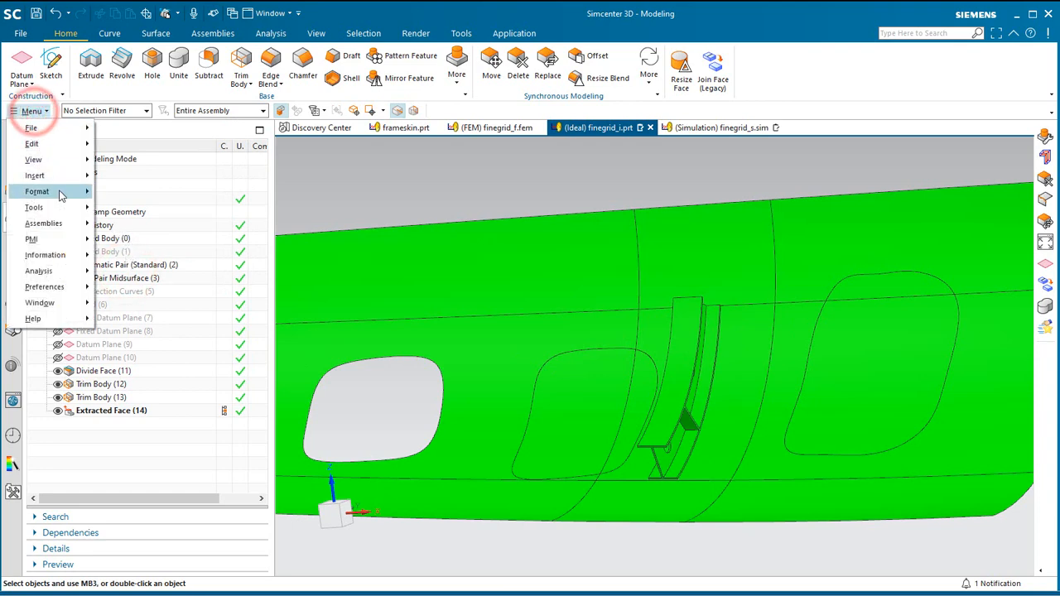
{"action": "left_click", "coordinate": [59, 191]}
{"action": "left_click", "coordinate": [126, 194]}
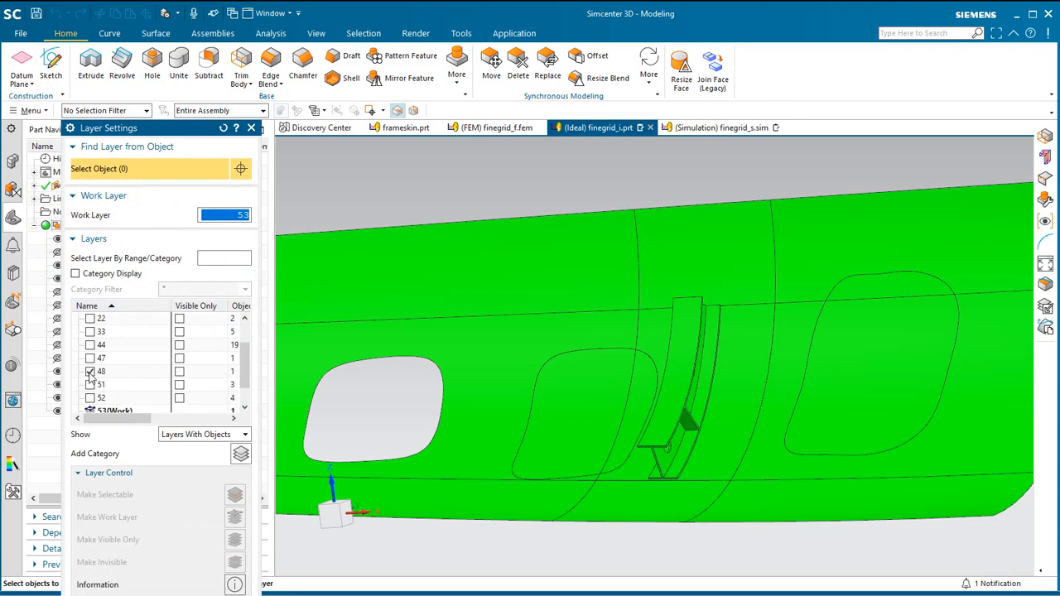
{"action": "left_click", "coordinate": [90, 372]}
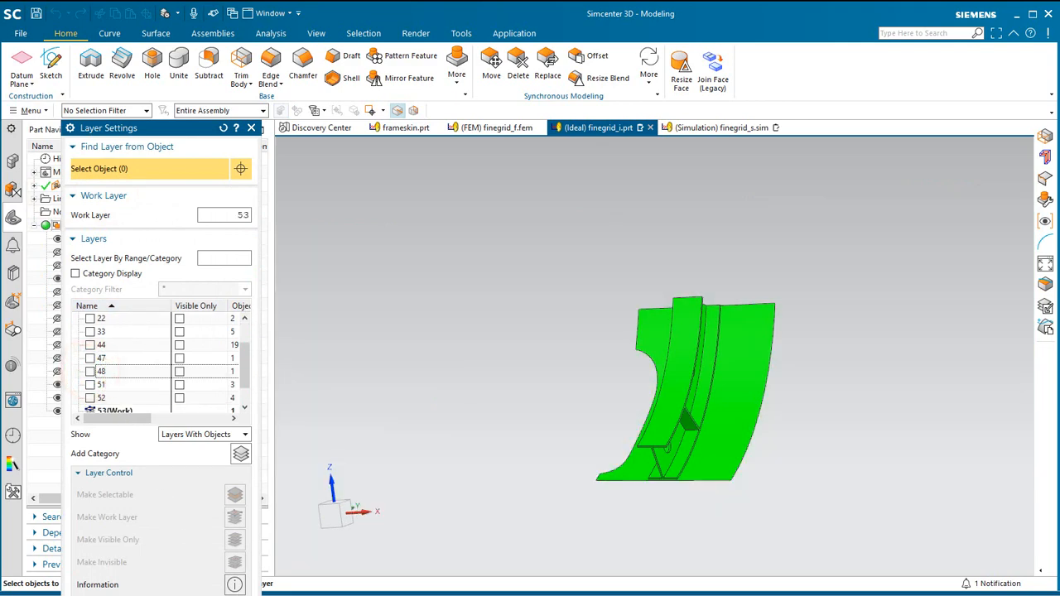
{"action": "left_click", "coordinate": [240, 595]}
Trim the extracted skin sheet with a new plane on the right-hand edge face of the frame's outer flange.
{"action": "left_click", "coordinate": [241, 67]}
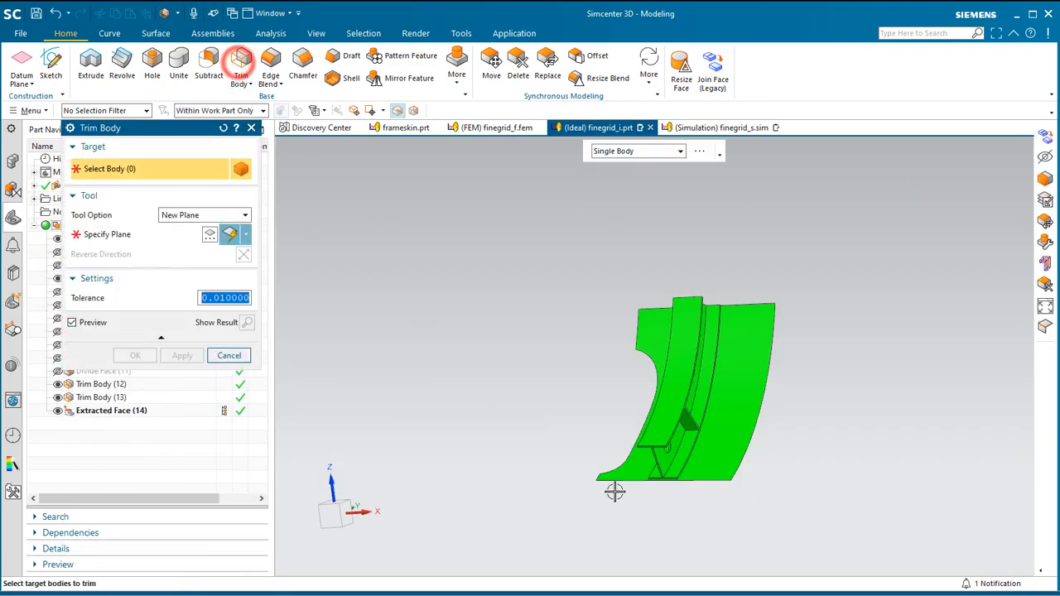
{"action": "left_click", "coordinate": [621, 472]}
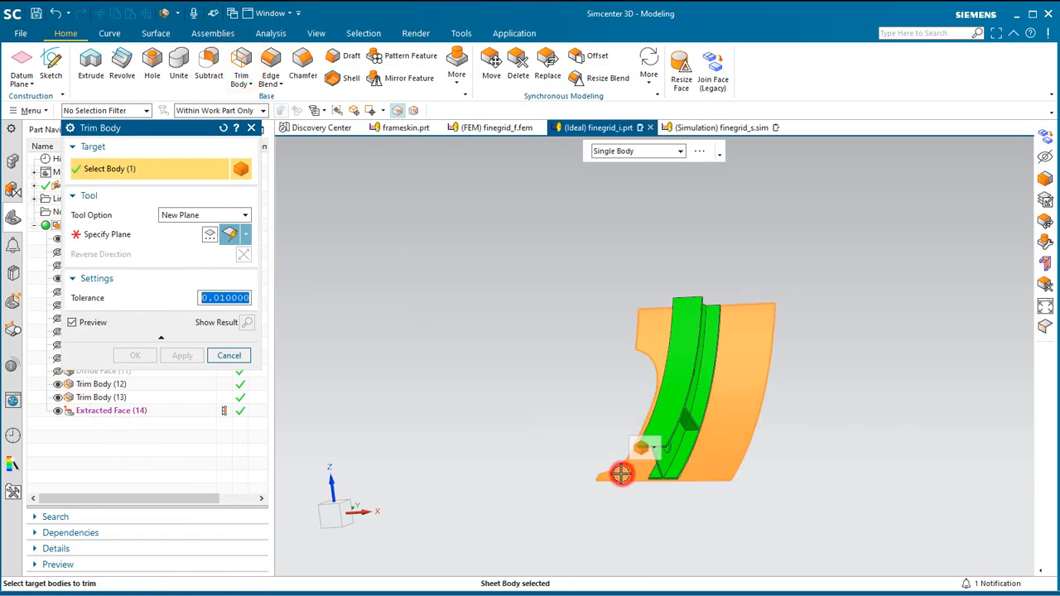
{"action": "left_click", "coordinate": [106, 235]}
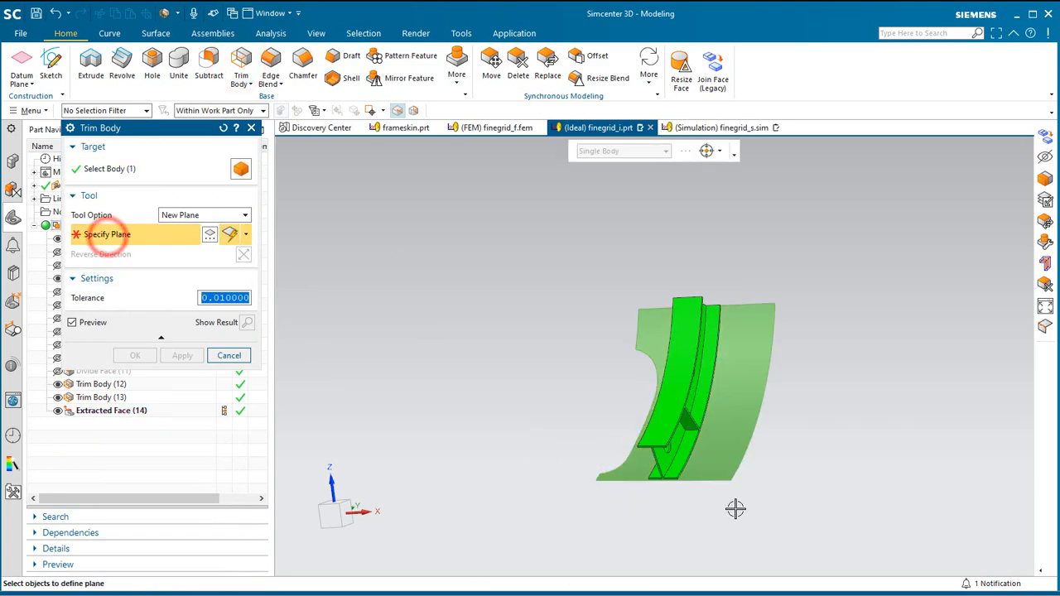
{"action": "scroll", "coordinate": [693, 457], "scroll_direction": "up", "scroll_amount": 5}
{"action": "left_click", "coordinate": [668, 489]}
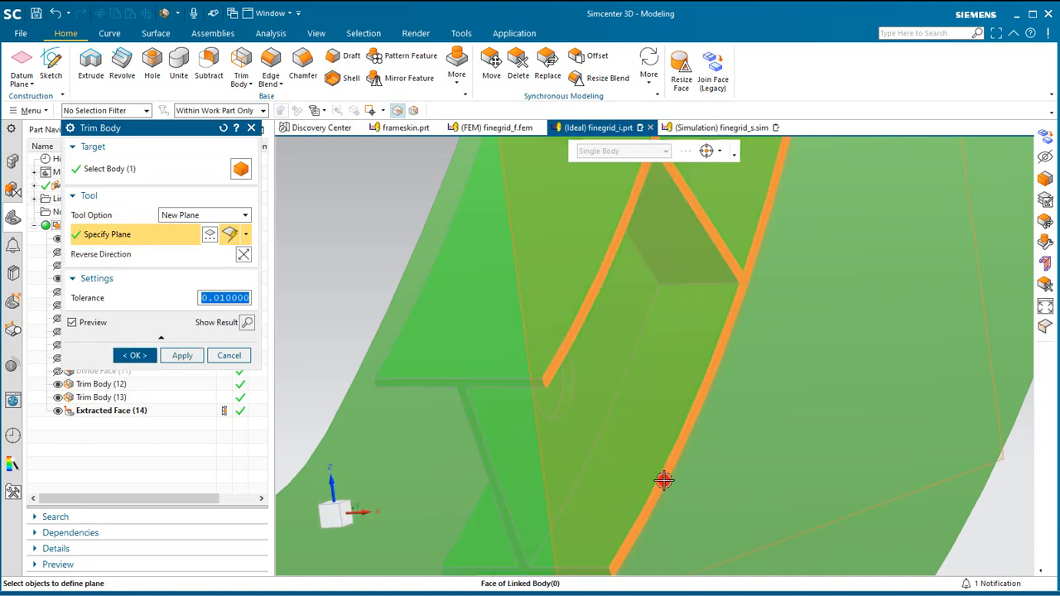
{"action": "left_click", "coordinate": [181, 356]}
Trim the remaining excess skin sheet with a new plane on the outer flange's opposite edge face.
{"action": "left_click", "coordinate": [551, 511]}
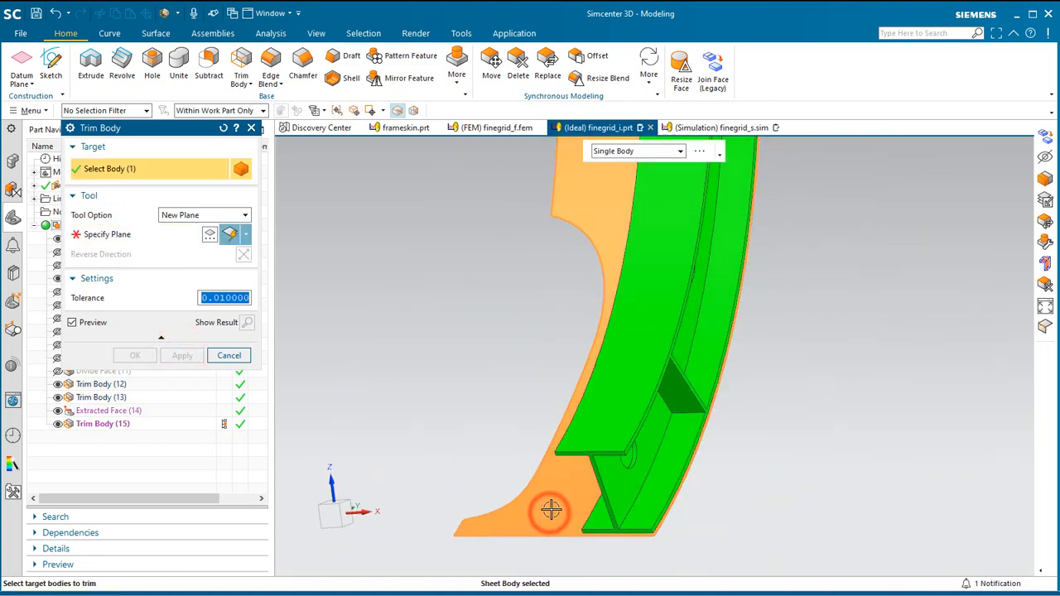
{"action": "middle_click_drag", "start_coordinate": [550, 511], "coordinate": [590, 495]}
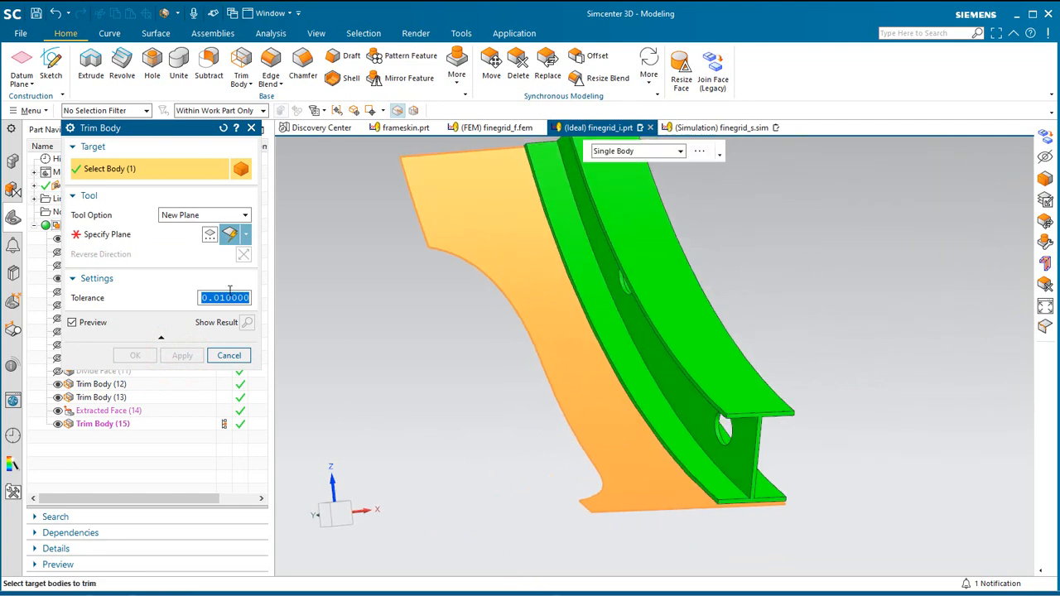
{"action": "left_click", "coordinate": [141, 241]}
{"action": "scroll", "coordinate": [705, 504], "scroll_direction": "up", "scroll_amount": 5}
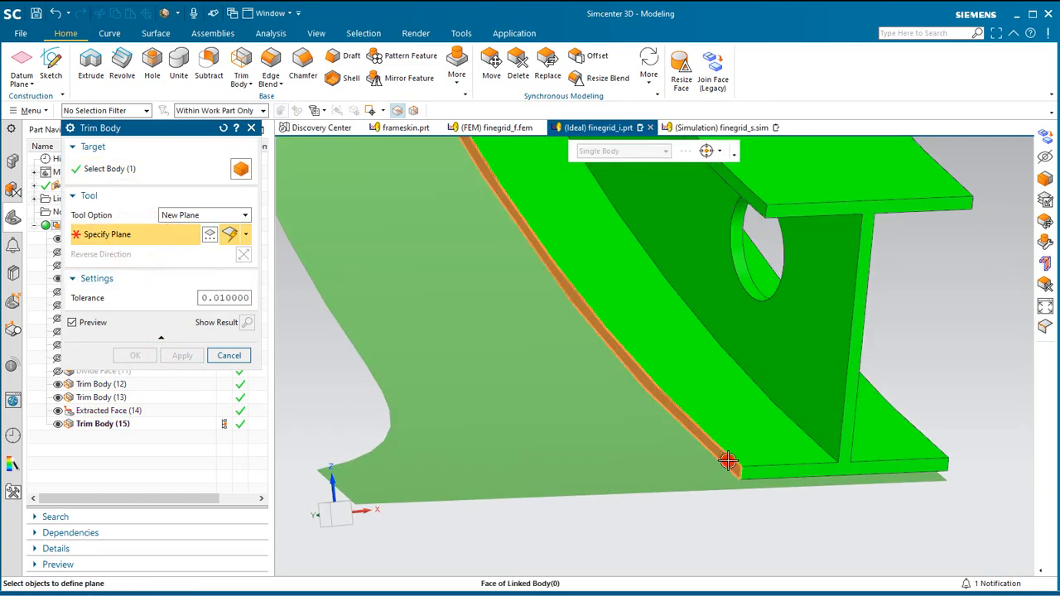
{"action": "left_click", "coordinate": [727, 461]}
{"action": "left_click", "coordinate": [137, 356]}
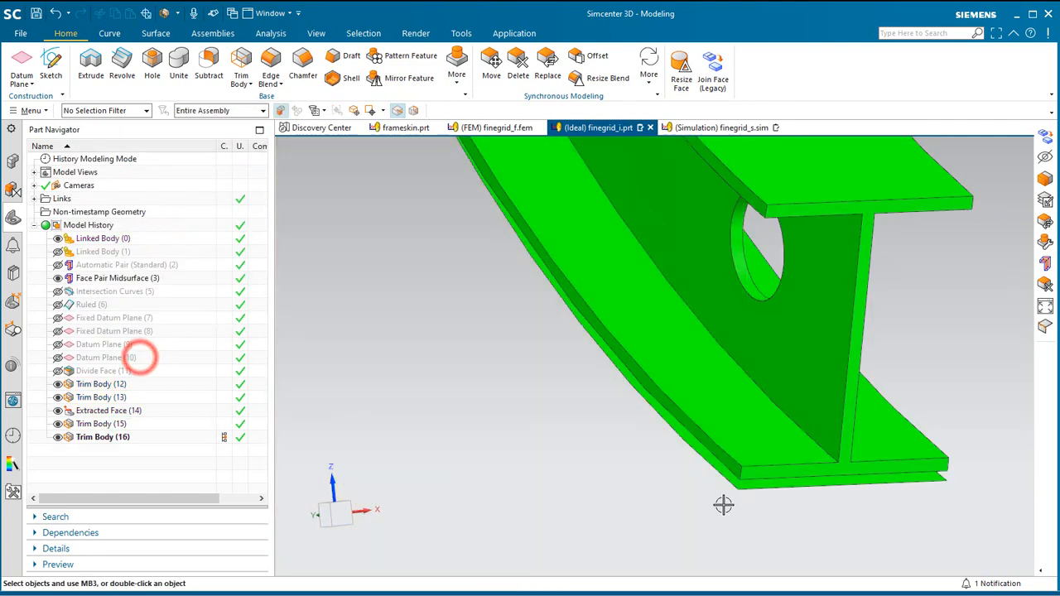
Make layer 55 the work layer.
{"action": "scroll", "coordinate": [748, 561], "scroll_direction": "down", "scroll_amount": 5}
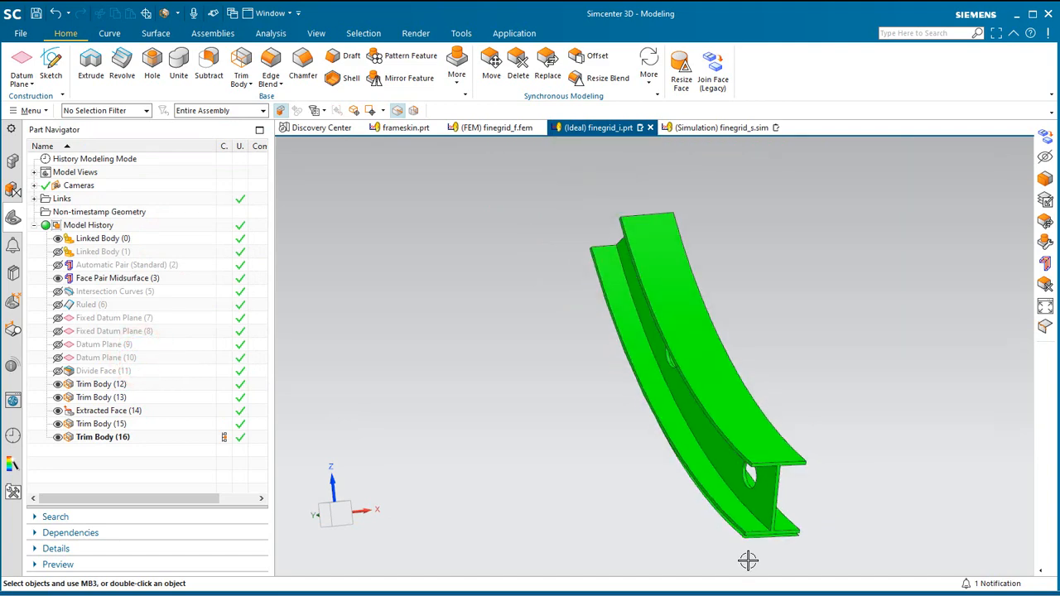
{"action": "left_click", "coordinate": [32, 111]}
{"action": "mouse_move", "coordinate": [66, 192]}
{"action": "left_click", "coordinate": [124, 192]}
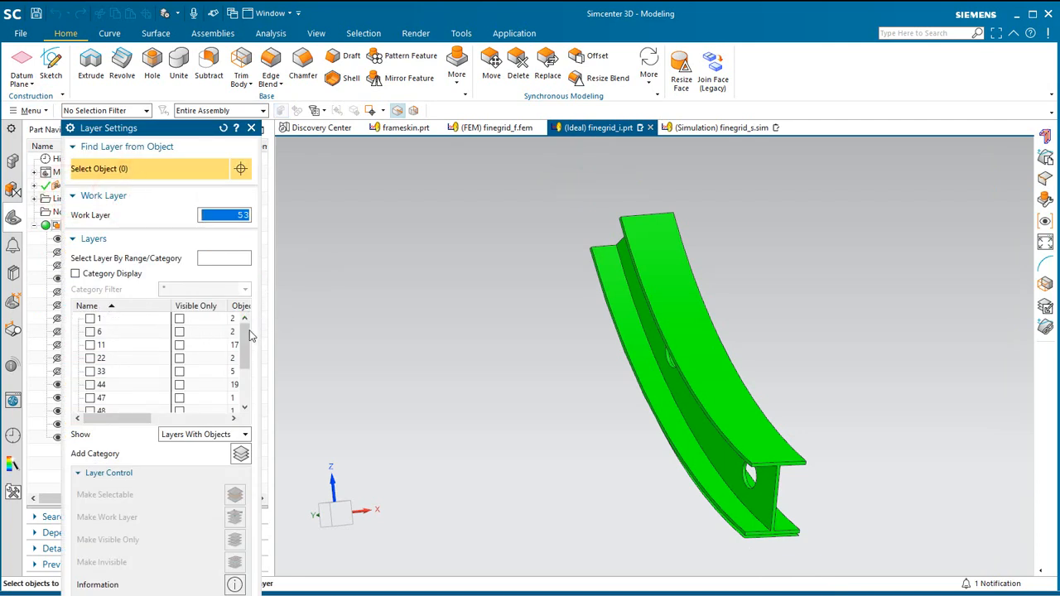
{"action": "left_click_drag", "start_coordinate": [246, 334], "coordinate": [247, 373]}
{"action": "right_click", "coordinate": [104, 398]}
{"action": "left_click", "coordinate": [124, 404]}
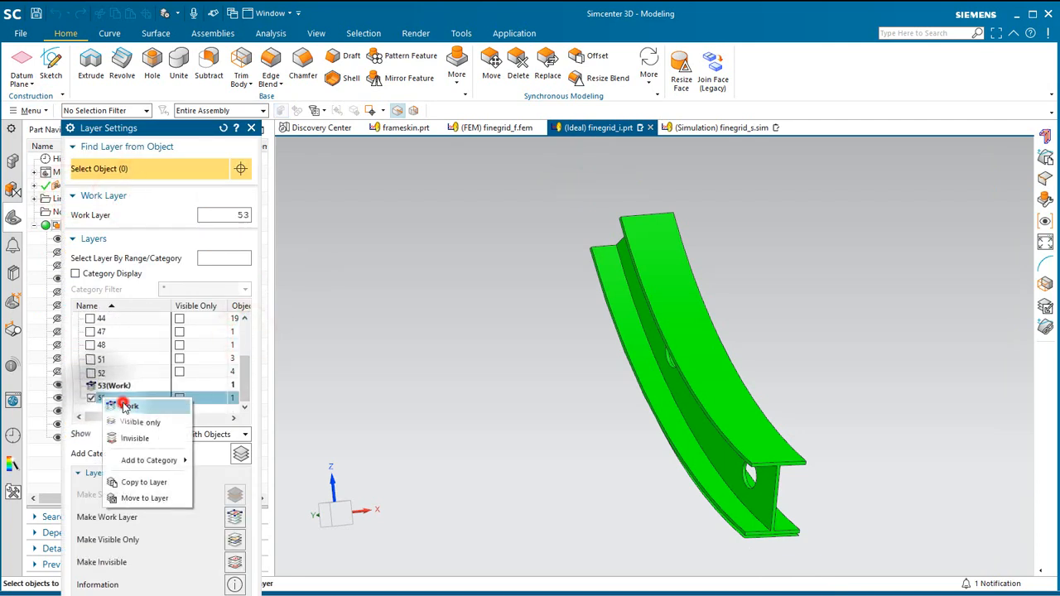
{"action": "left_click", "coordinate": [235, 595]}
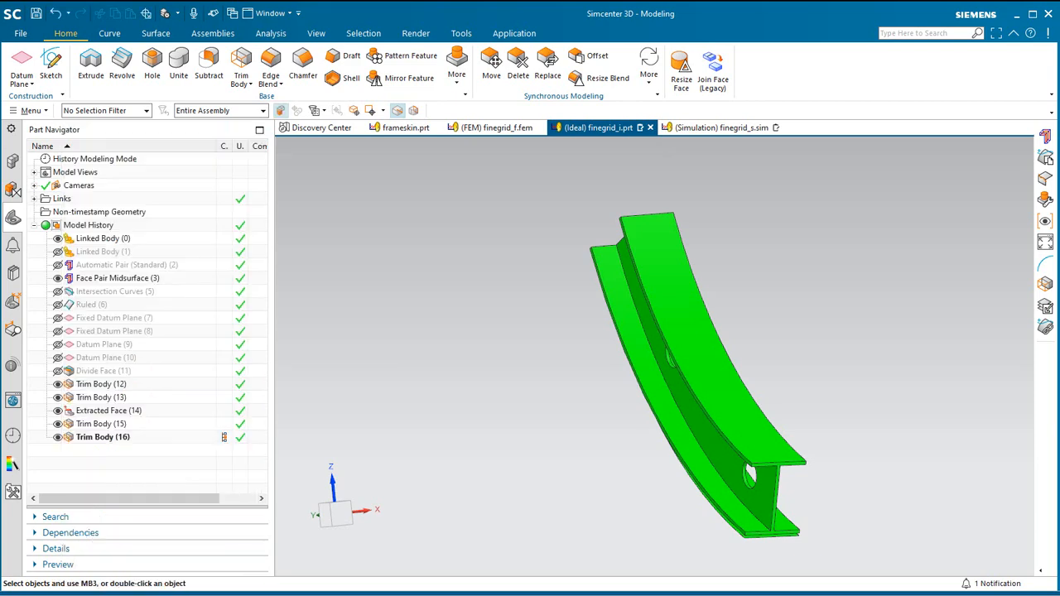
Set up a Midsurface by Face Pairs on the trimmed solid frame body and create its face pairs automatically.
{"action": "left_click", "coordinate": [158, 34]}
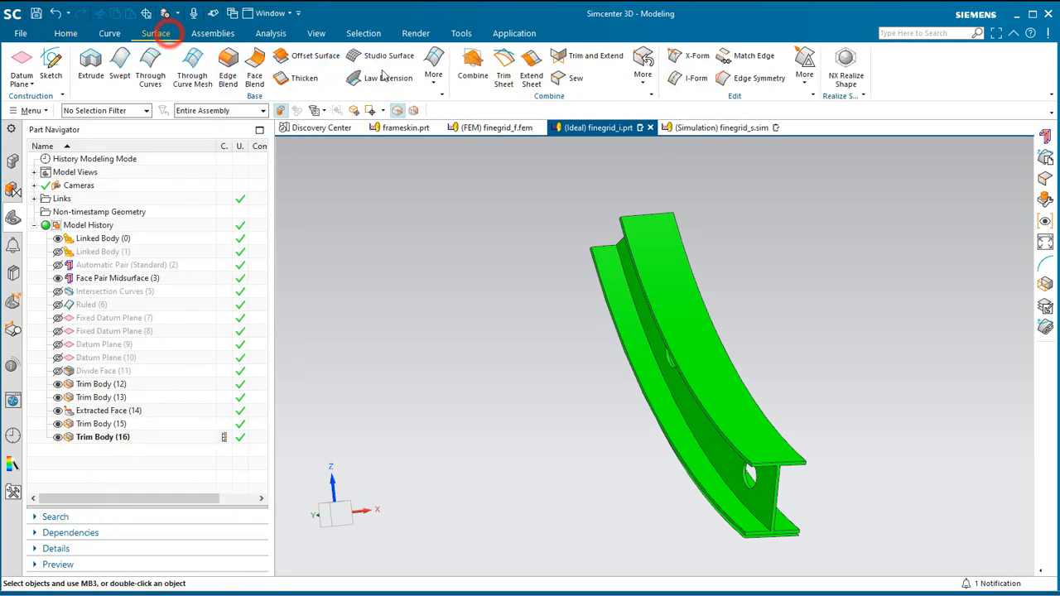
{"action": "left_click", "coordinate": [434, 66]}
{"action": "left_click", "coordinate": [454, 400]}
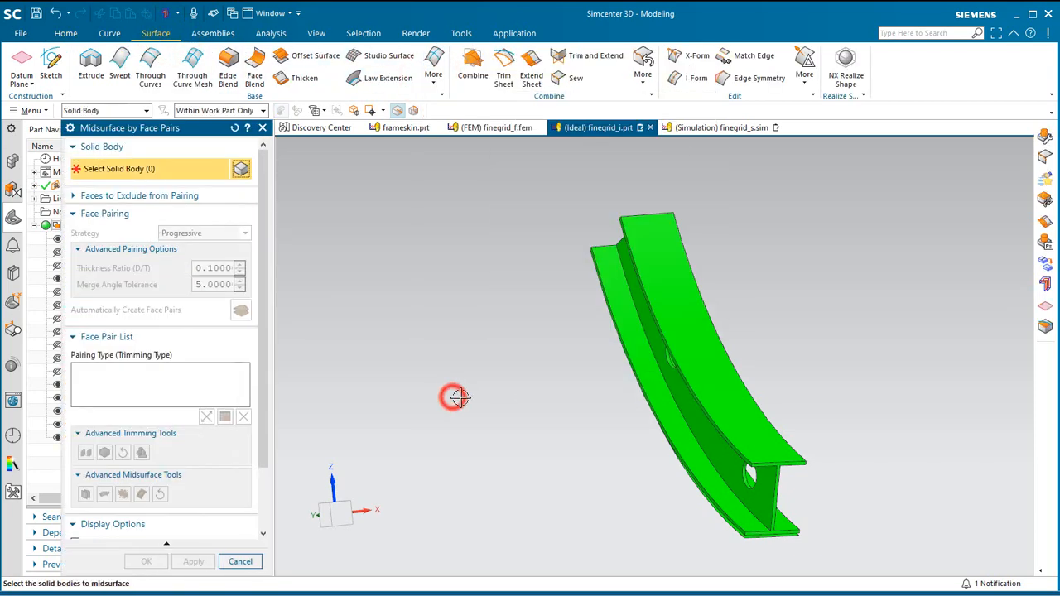
{"action": "left_click", "coordinate": [659, 366]}
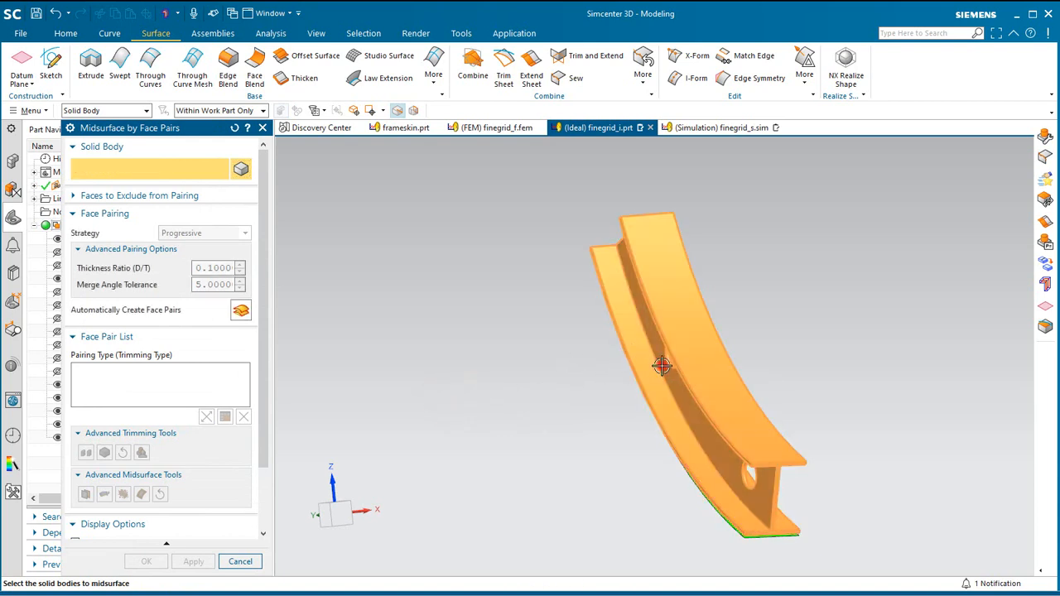
{"action": "left_click", "coordinate": [240, 311]}
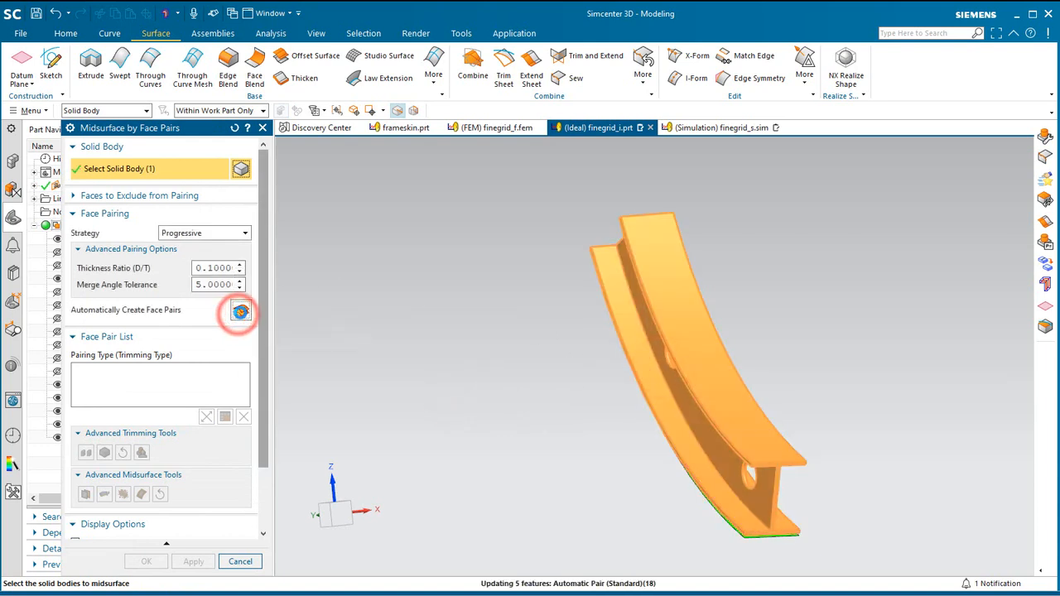
{"action": "middle_click_drag", "start_coordinate": [672, 480], "coordinate": [609, 461]}
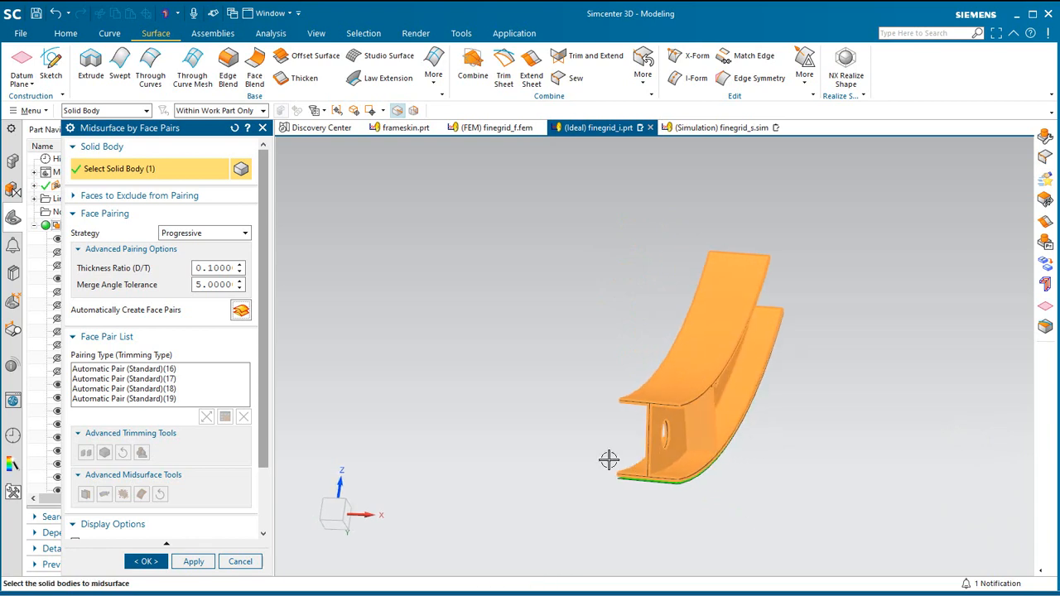
Replace the outer flange pair's mid-sheet with the trimmed skin sheet and create the frame's midsurface.
{"action": "left_click", "coordinate": [179, 372]}
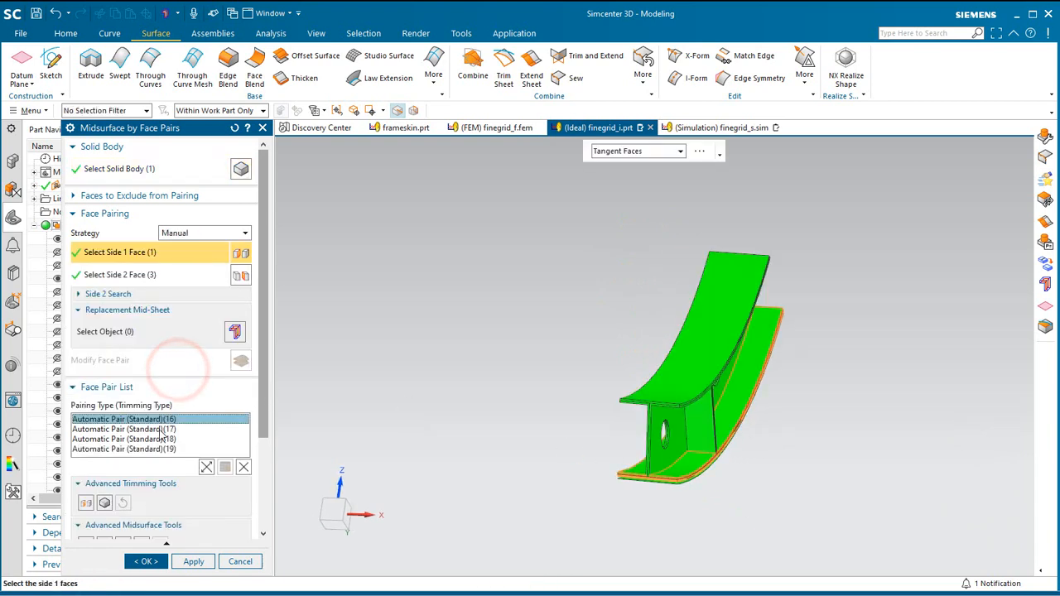
{"action": "left_click", "coordinate": [160, 429]}
{"action": "left_click", "coordinate": [163, 419]}
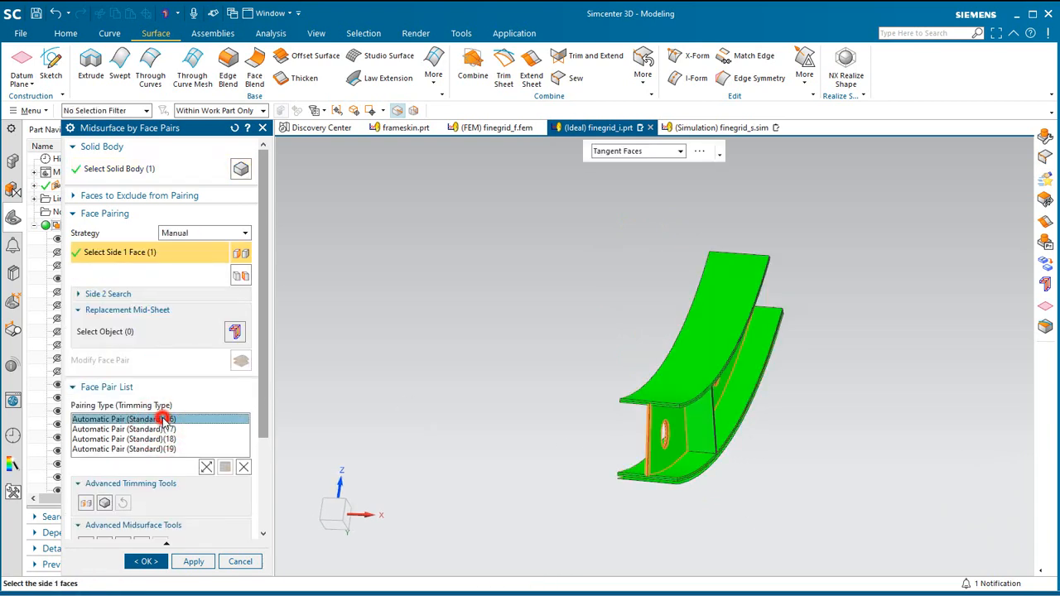
{"action": "left_click", "coordinate": [160, 331]}
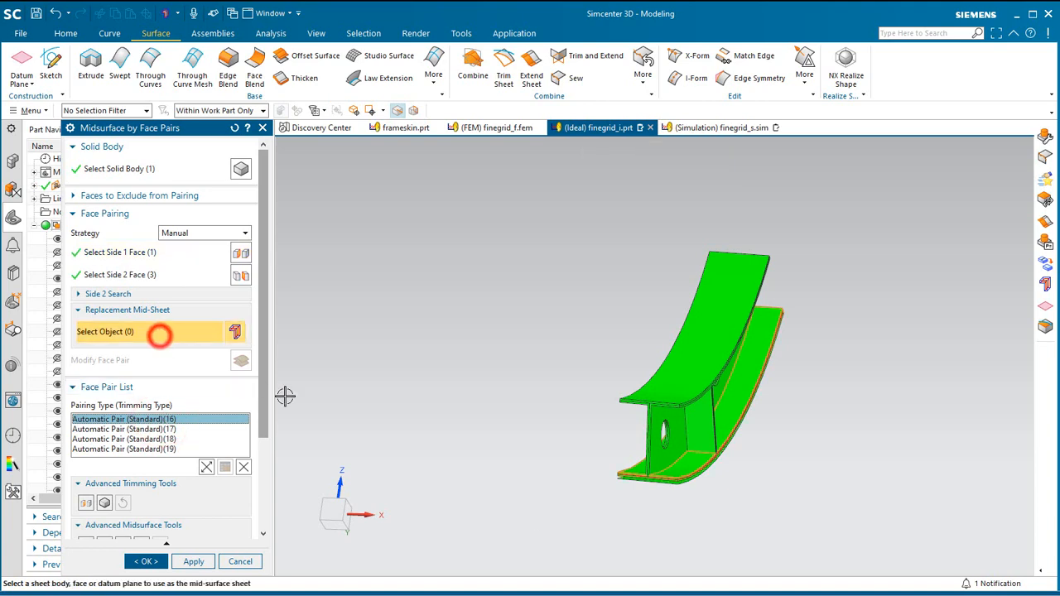
{"action": "scroll", "coordinate": [665, 495], "scroll_direction": "up", "scroll_amount": 2}
{"action": "scroll", "coordinate": [665, 495], "scroll_direction": "up", "scroll_amount": 3}
{"action": "left_click", "coordinate": [704, 460]}
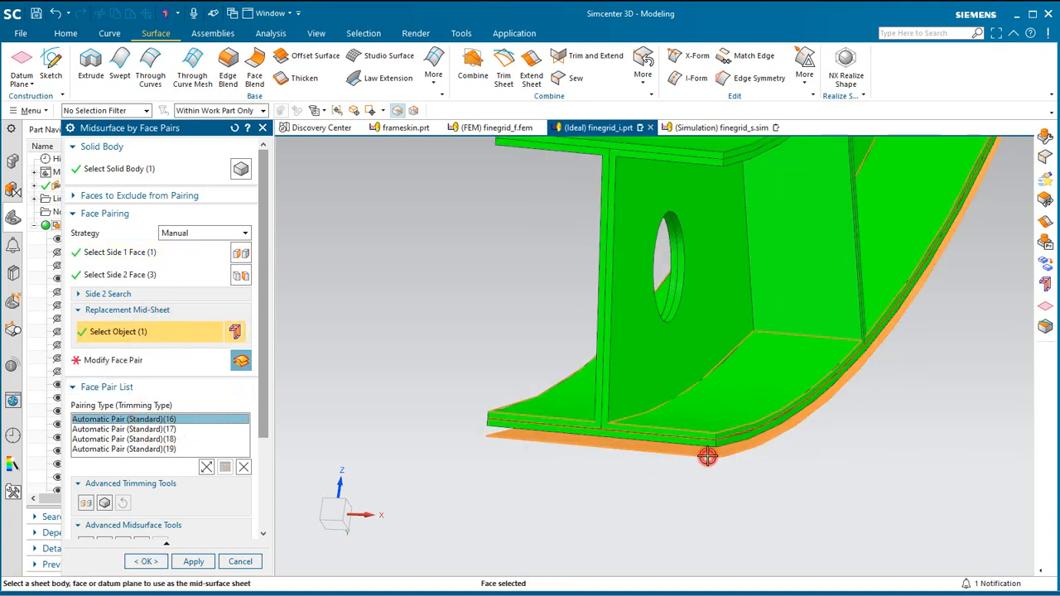
{"action": "left_click", "coordinate": [241, 362]}
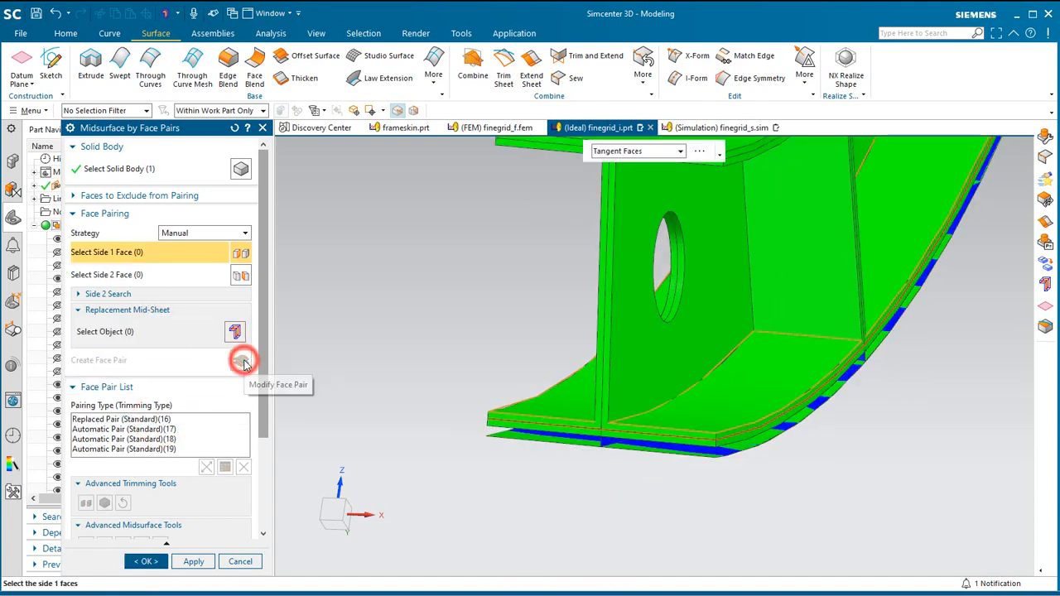
{"action": "left_click", "coordinate": [147, 562]}
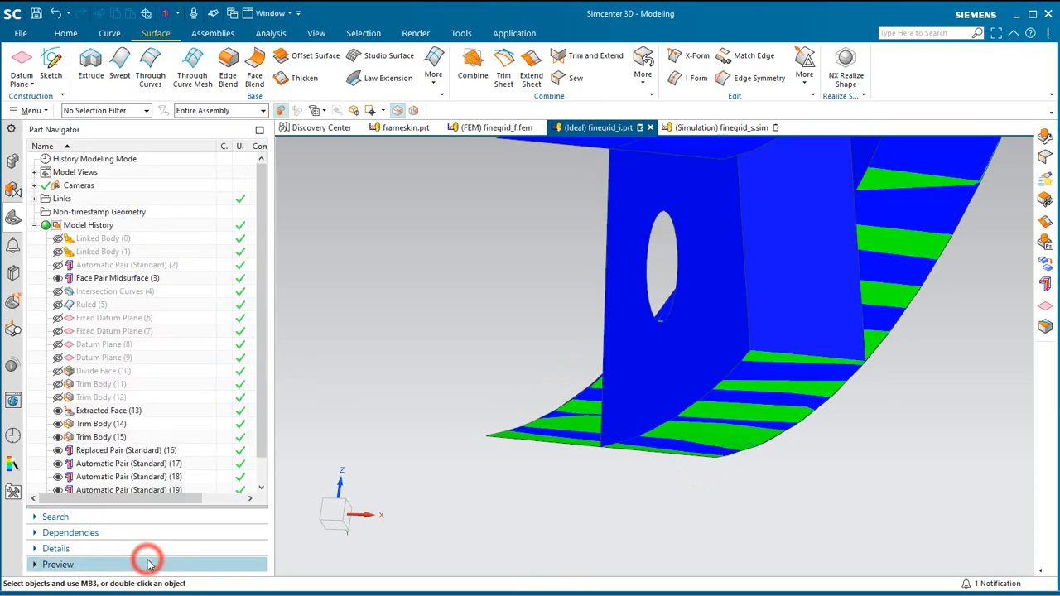
Turn off layer 53 and turn on layer 48 to show the full skin with the frame midsurface.
{"action": "middle_click_drag", "start_coordinate": [633, 428], "coordinate": [627, 426]}
{"action": "left_click", "coordinate": [33, 111]}
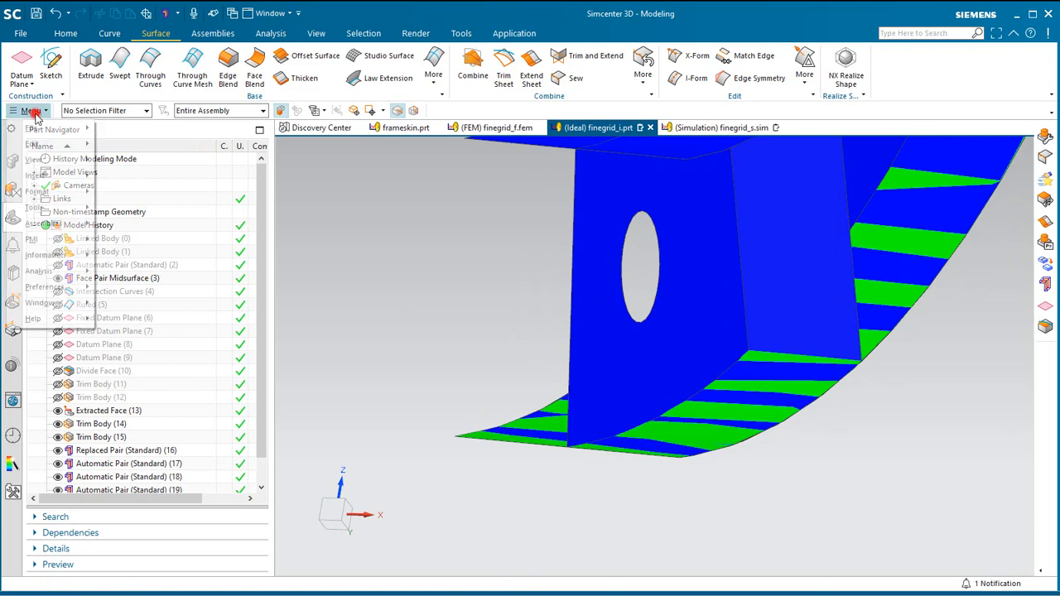
{"action": "left_click", "coordinate": [52, 190]}
{"action": "left_click", "coordinate": [120, 199]}
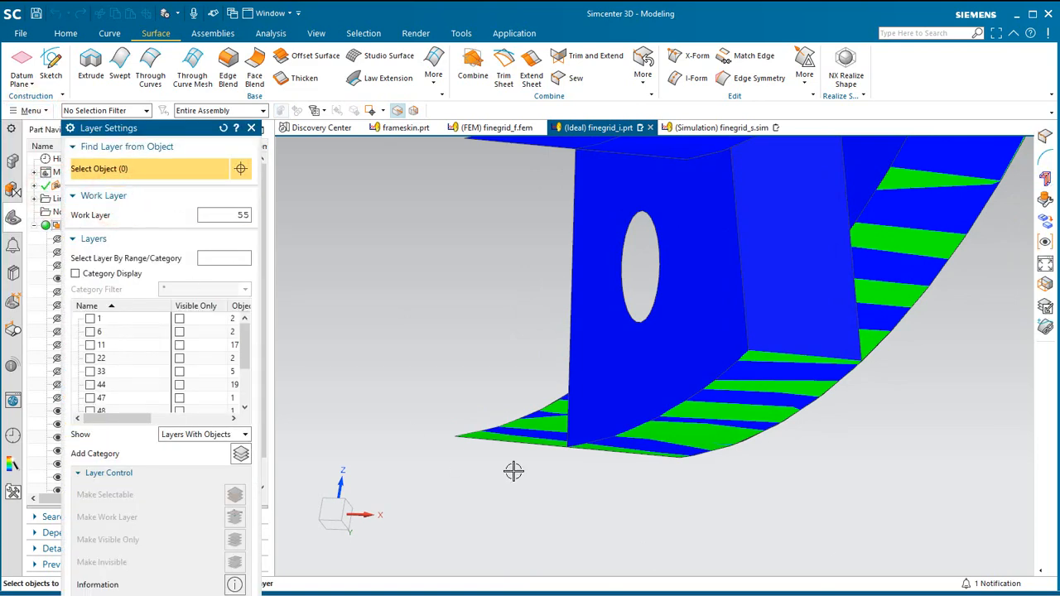
{"action": "left_click_drag", "start_coordinate": [242, 356], "coordinate": [244, 386]}
{"action": "left_click", "coordinate": [90, 384]}
{"action": "left_click", "coordinate": [90, 345]}
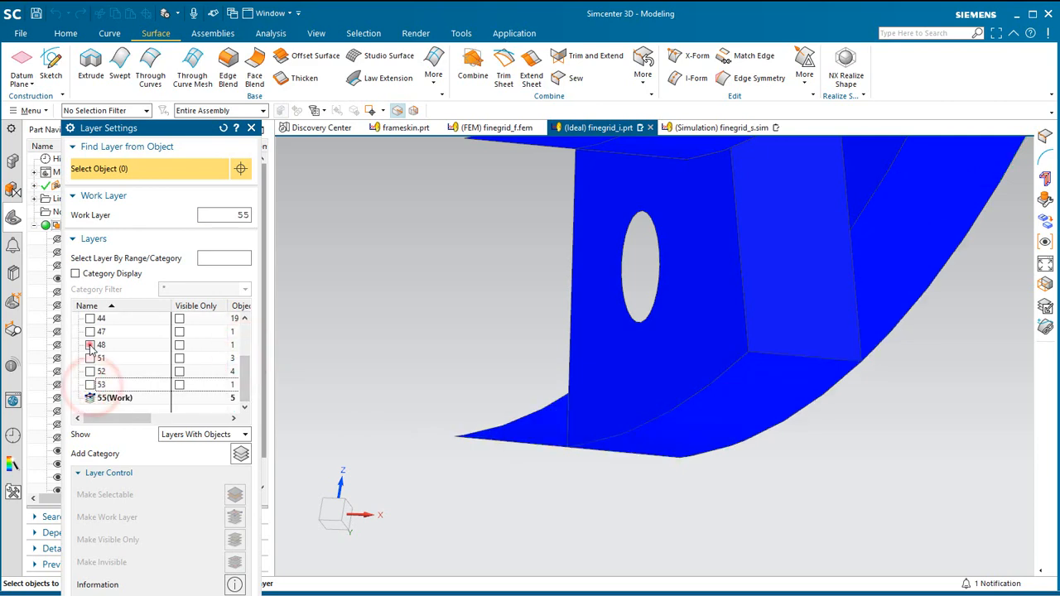
{"action": "middle_click_drag", "start_coordinate": [637, 458], "coordinate": [753, 492]}
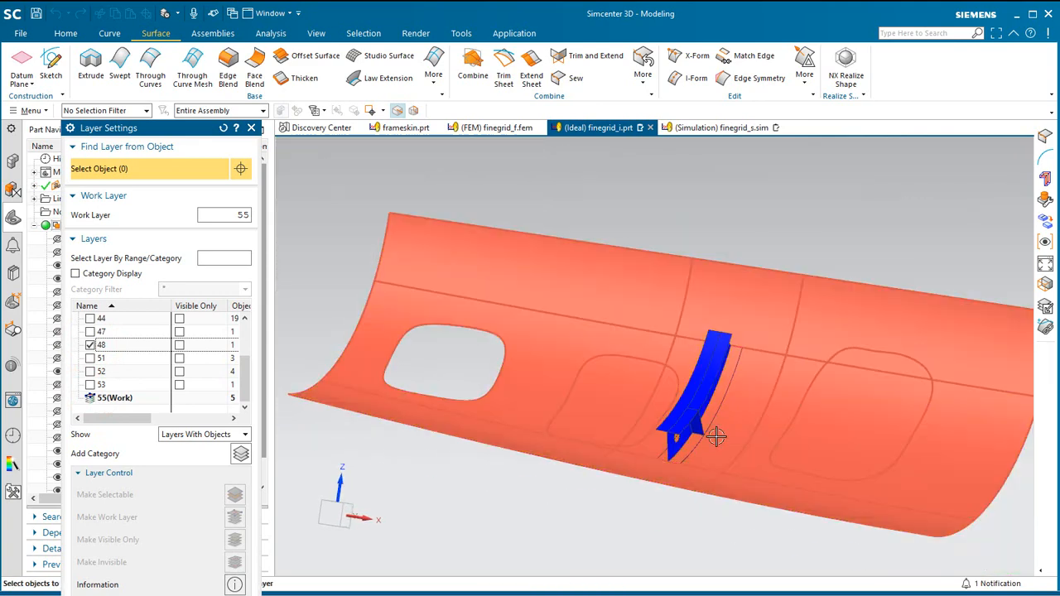
{"action": "key", "text": "Escape"}
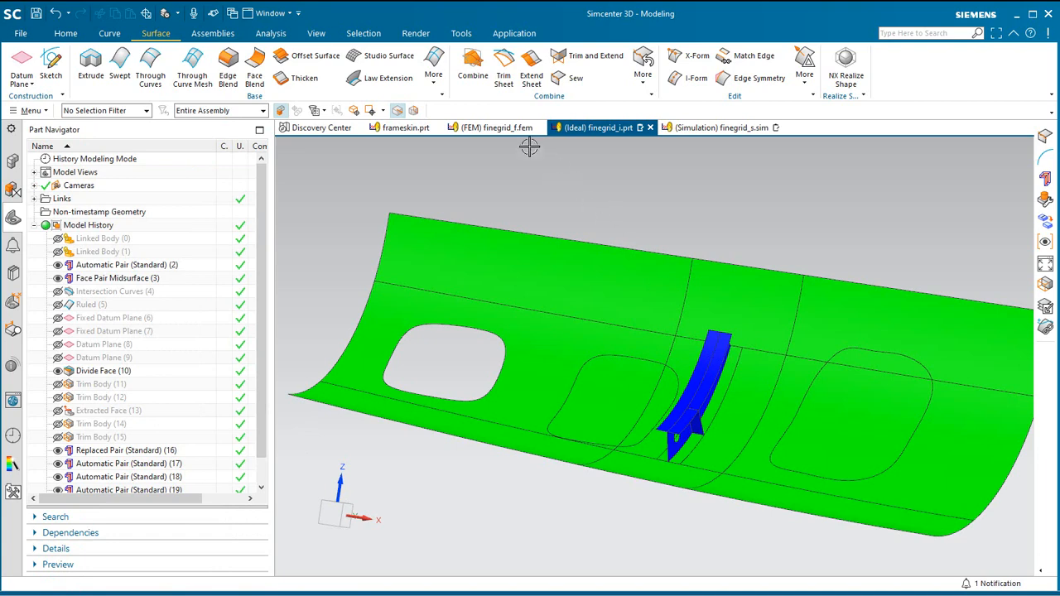
Switch from the idealized part to the finegrid_f.fem file.
{"action": "left_click", "coordinate": [507, 129]}
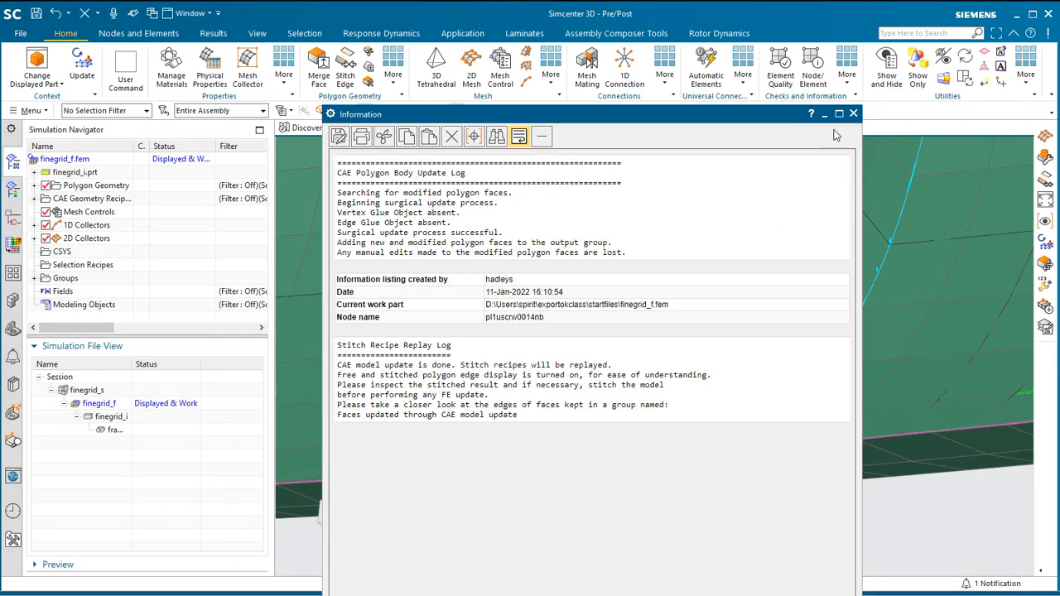
Close the update log, edit finegrid_f.fem to use no bodies, and expand the 1D and 2D collectors.
{"action": "left_click", "coordinate": [855, 114]}
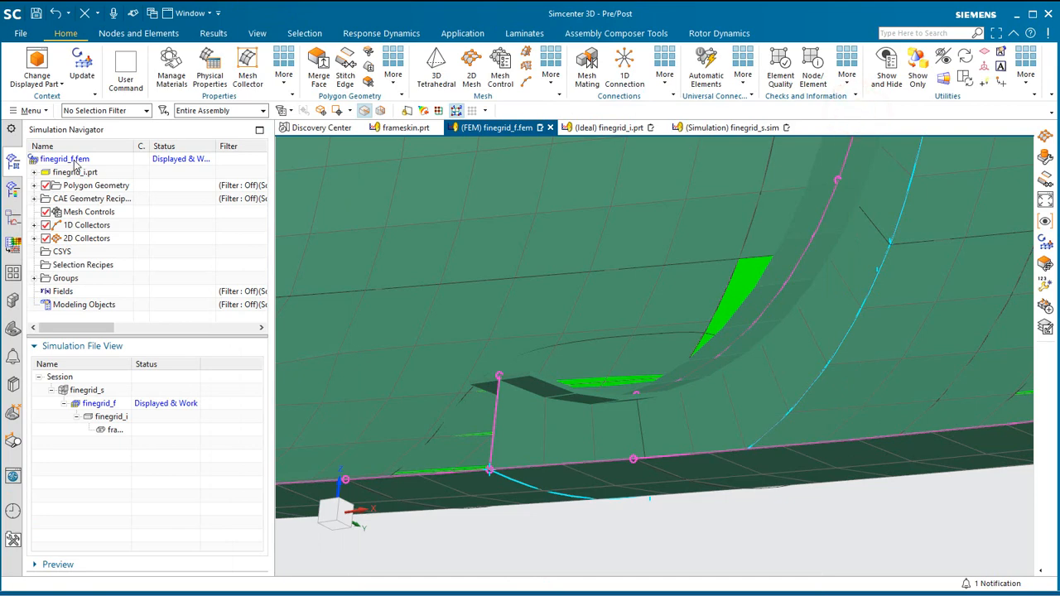
{"action": "right_click", "coordinate": [76, 162]}
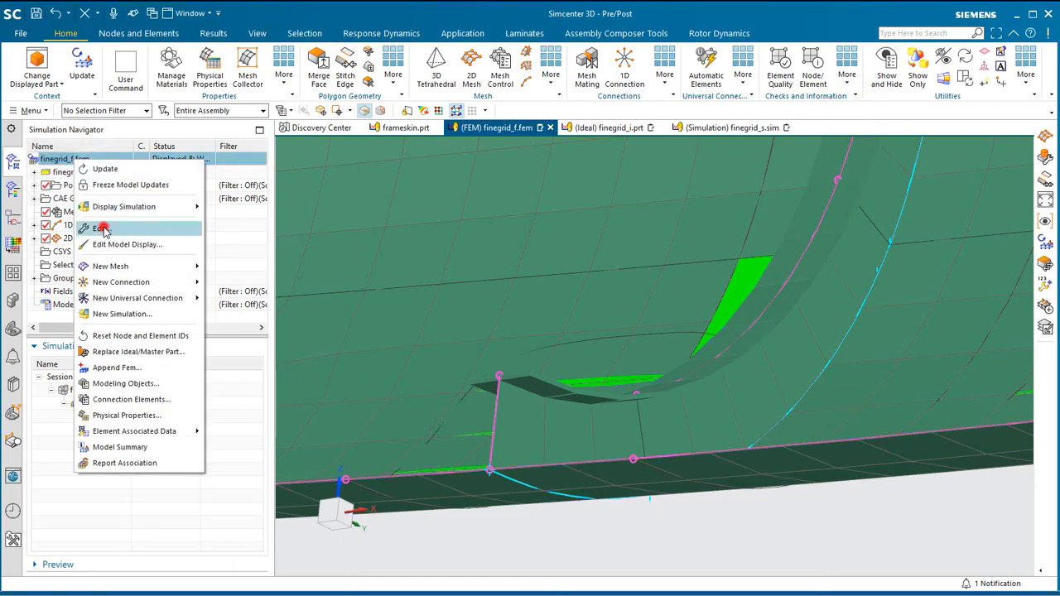
{"action": "left_click", "coordinate": [101, 228]}
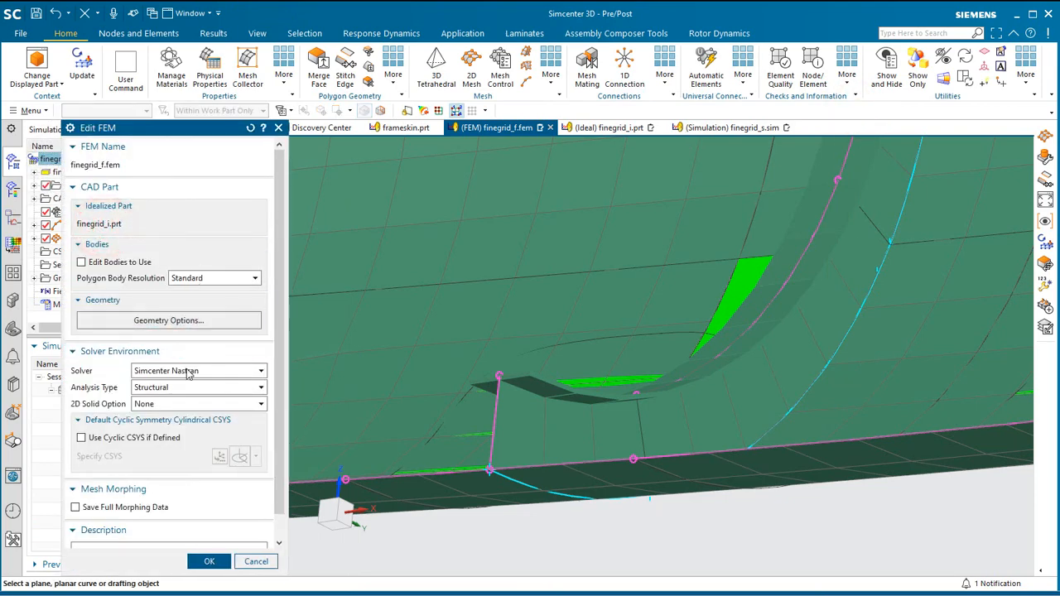
{"action": "left_click", "coordinate": [116, 262]}
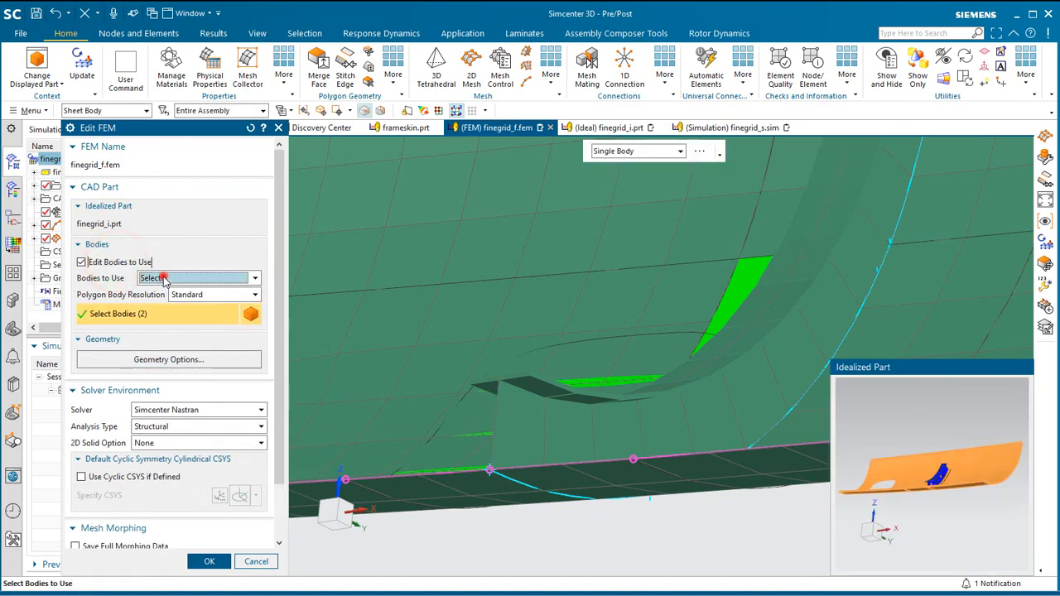
{"action": "left_click", "coordinate": [161, 278]}
{"action": "left_click", "coordinate": [158, 325]}
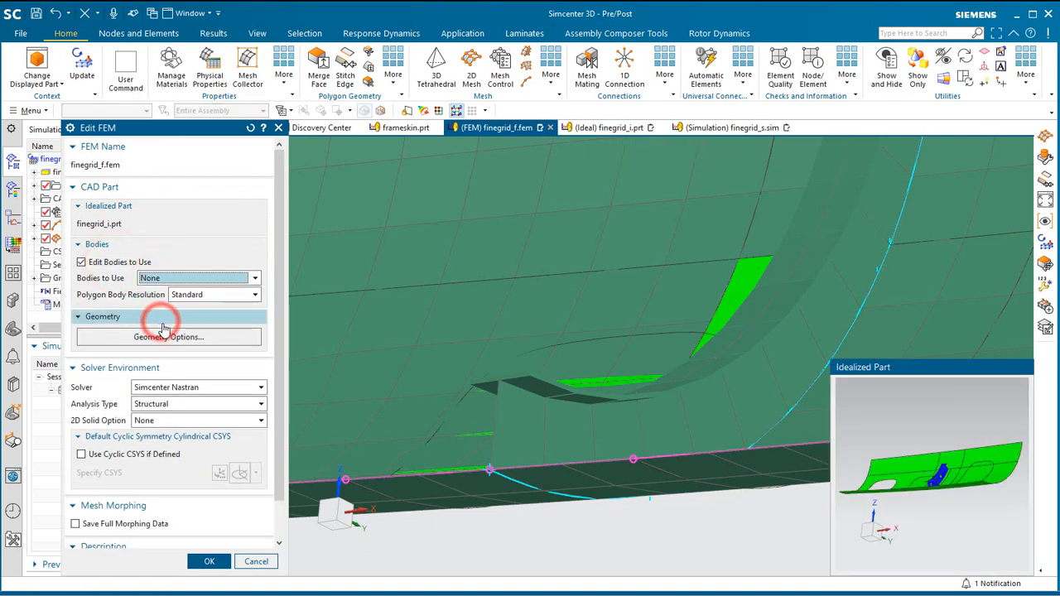
{"action": "left_click", "coordinate": [209, 563]}
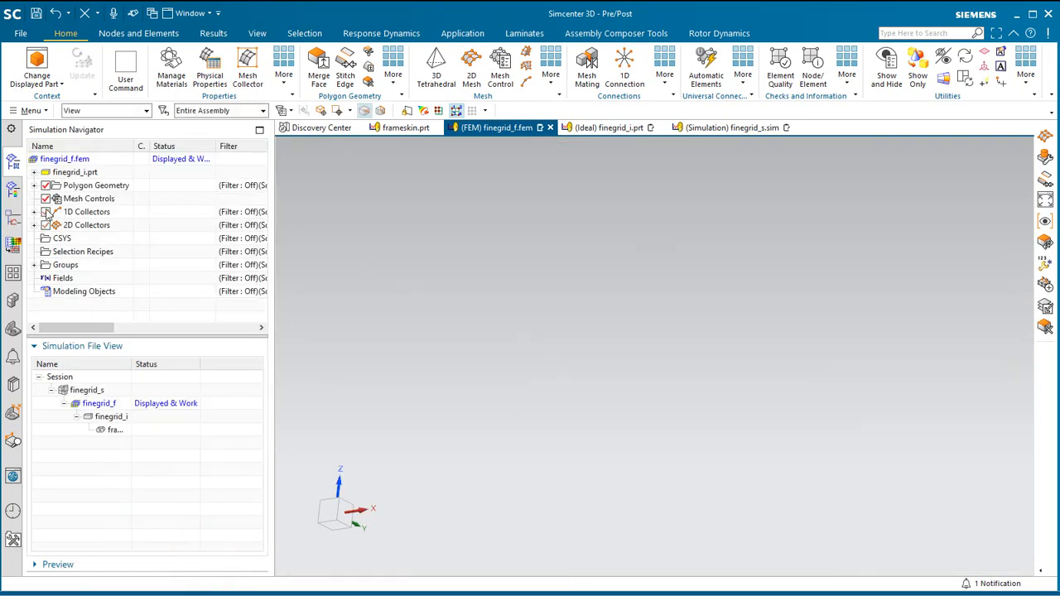
{"action": "left_click", "coordinate": [33, 212]}
{"action": "left_click", "coordinate": [33, 239]}
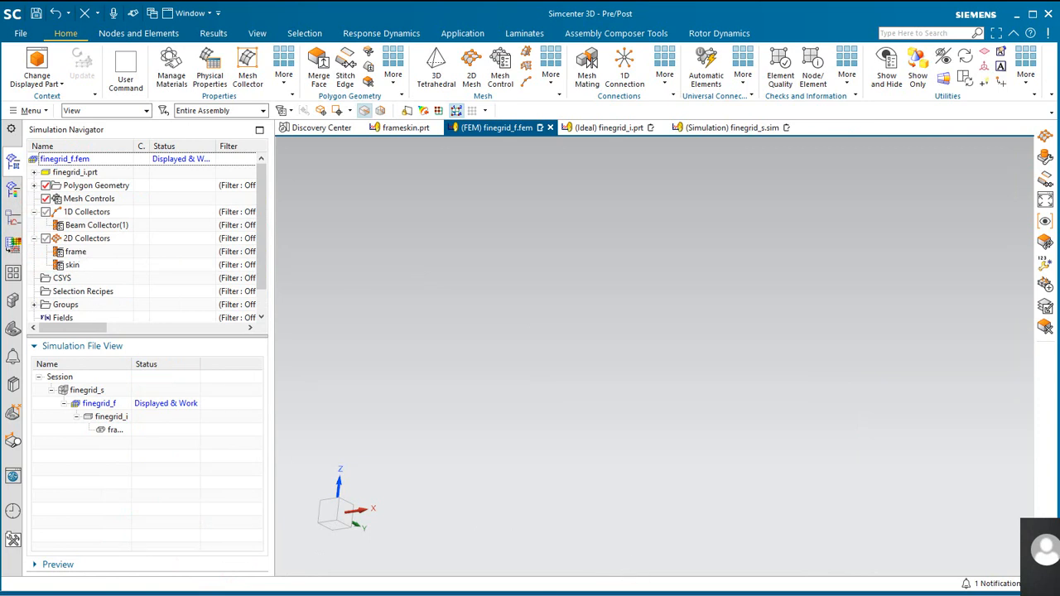
Edit finegrid_f.fem to use all the sheet bodies of the idealized part and include points in its CAD geometry.
{"action": "right_click", "coordinate": [66, 165]}
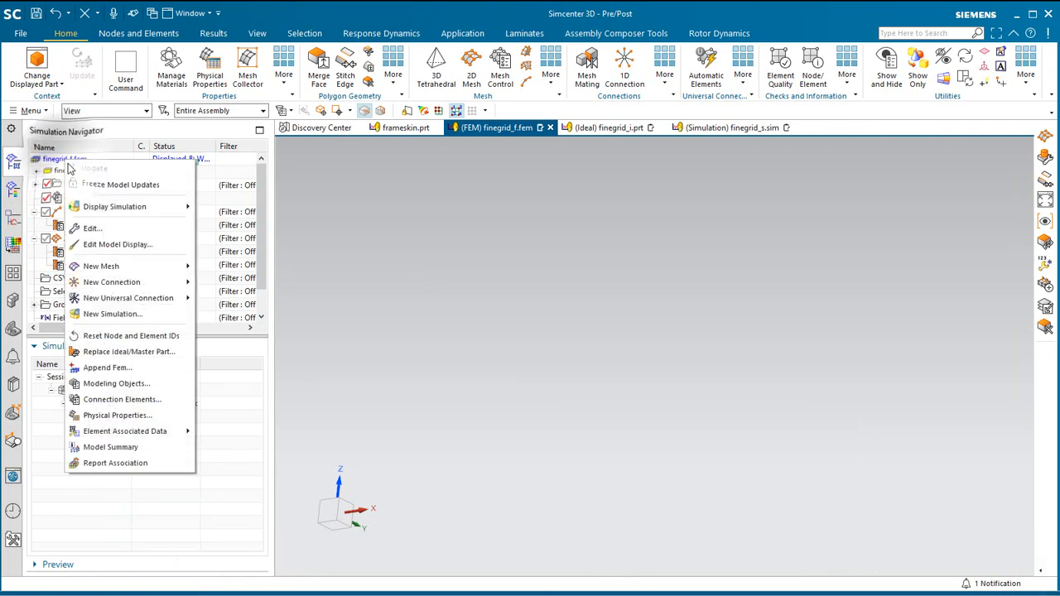
{"action": "left_click", "coordinate": [101, 225]}
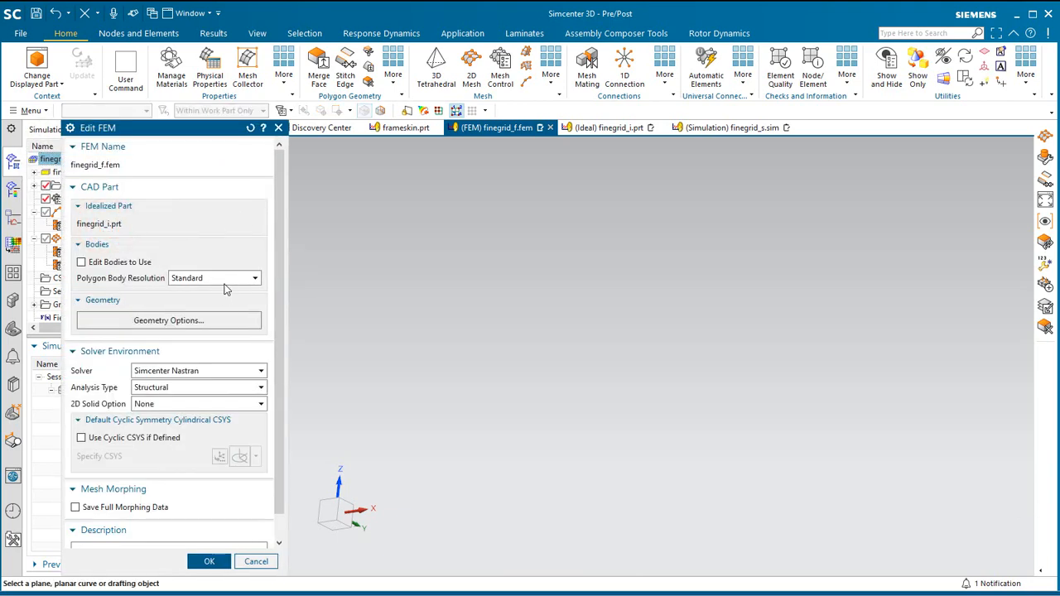
{"action": "left_click", "coordinate": [116, 263]}
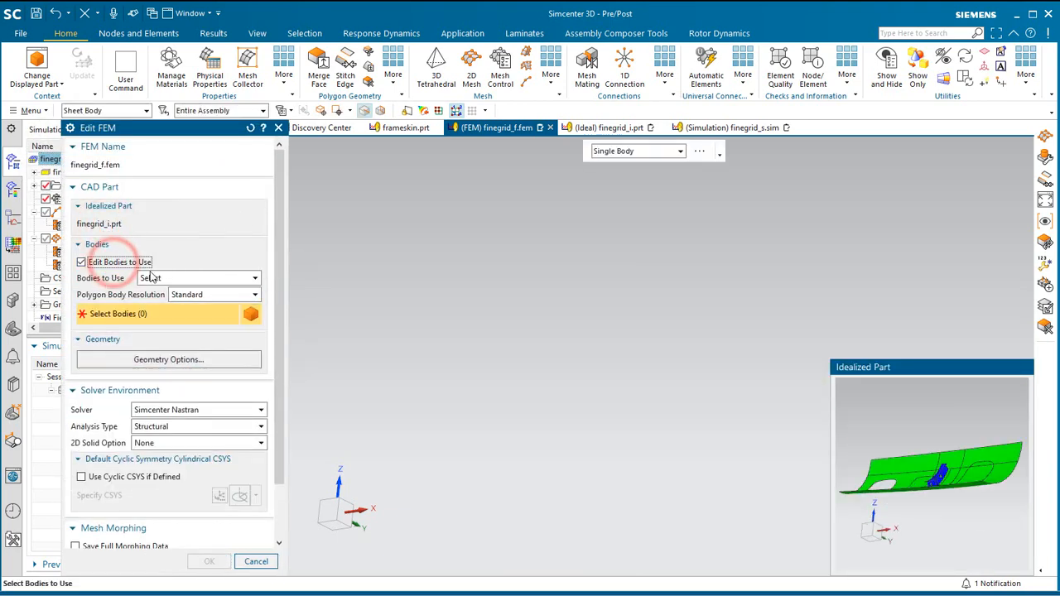
{"action": "scroll", "coordinate": [967, 506], "scroll_direction": "down", "scroll_amount": 1}
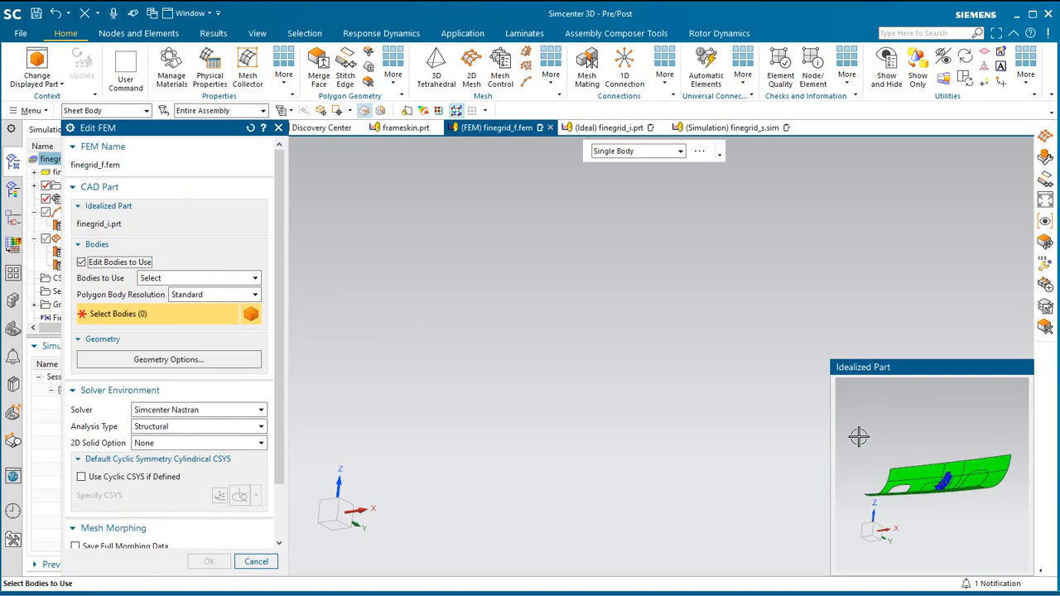
{"action": "left_click_drag", "start_coordinate": [851, 434], "coordinate": [1024, 526]}
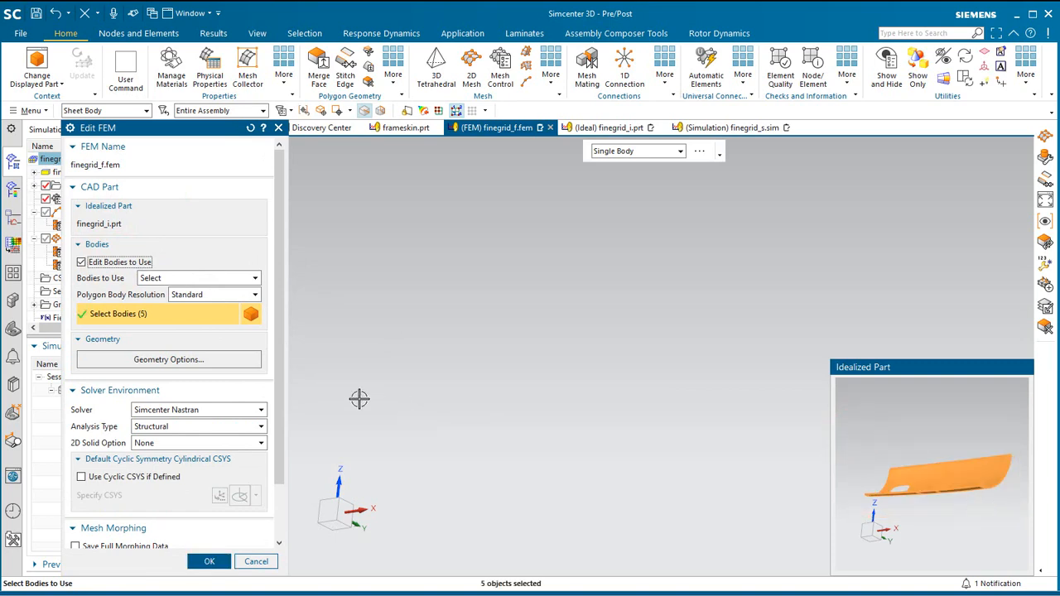
{"action": "left_click", "coordinate": [205, 367]}
{"action": "left_click", "coordinate": [75, 165]}
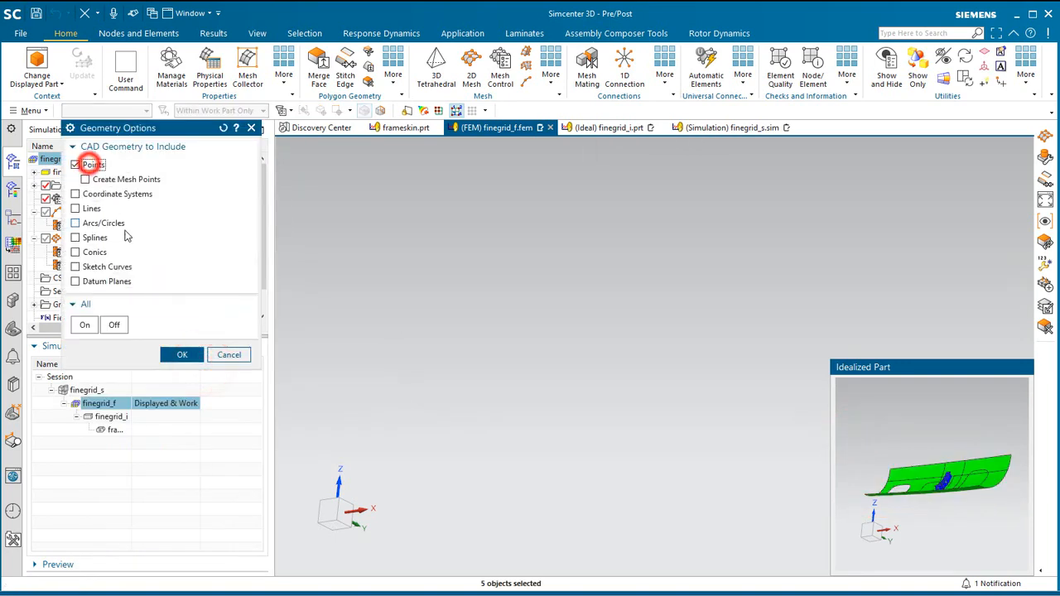
{"action": "left_click", "coordinate": [178, 356]}
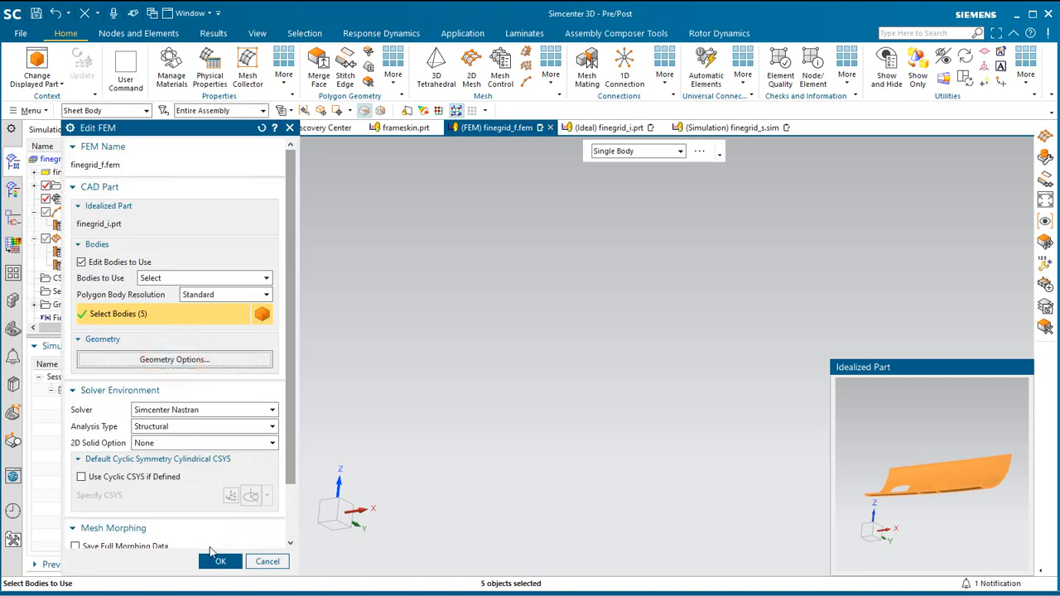
{"action": "left_click", "coordinate": [218, 561]}
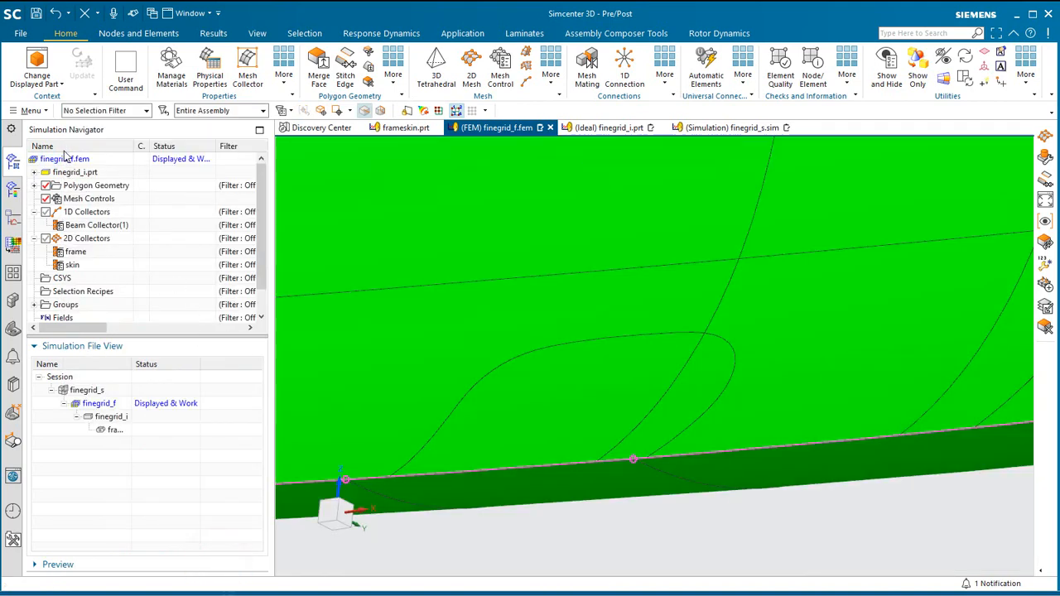
Make layer 55 the work layer and turn off layer 48 so only the frame midsurface is displayed.
{"action": "left_click", "coordinate": [33, 111]}
{"action": "left_click", "coordinate": [63, 191]}
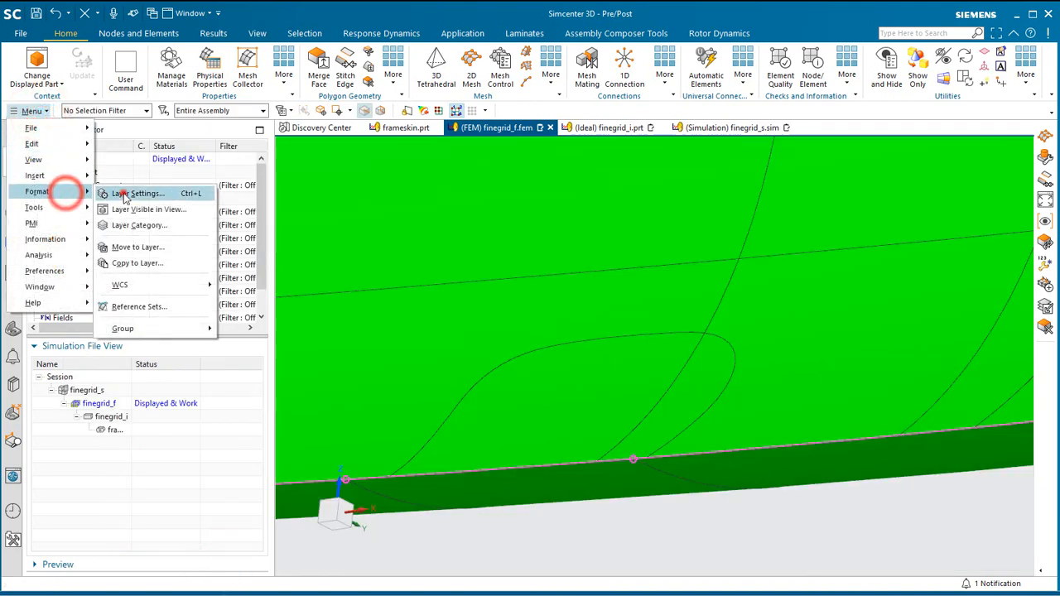
{"action": "left_click", "coordinate": [124, 194]}
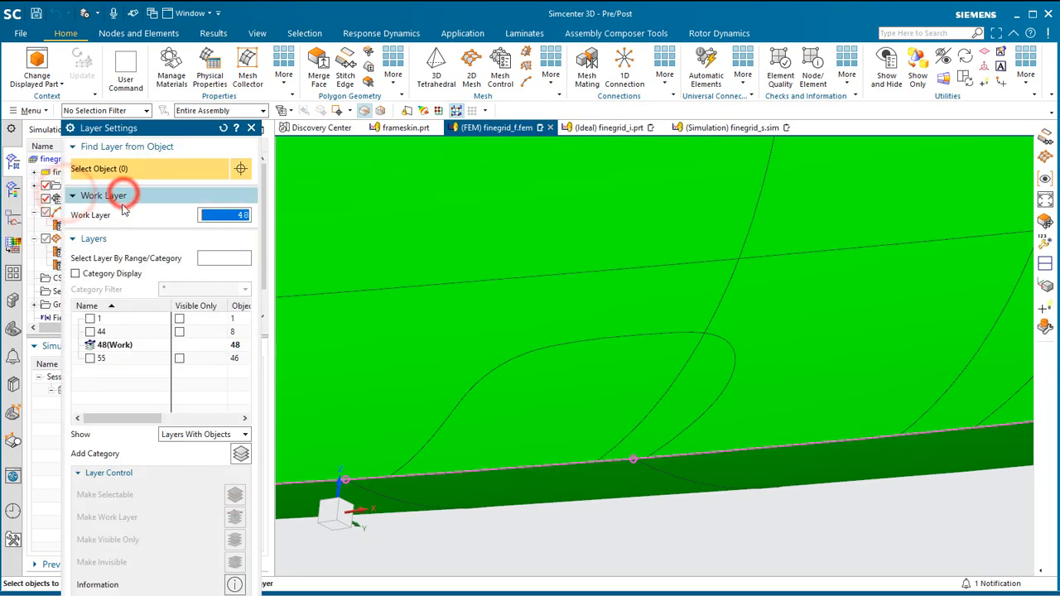
{"action": "right_click", "coordinate": [101, 361]}
{"action": "left_click", "coordinate": [124, 363]}
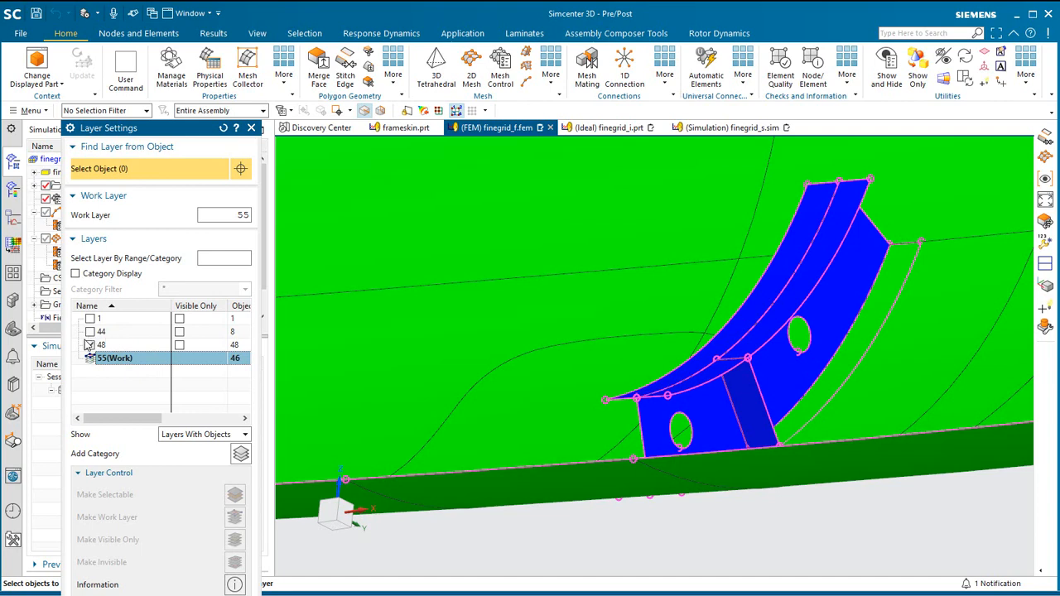
{"action": "left_click", "coordinate": [91, 345]}
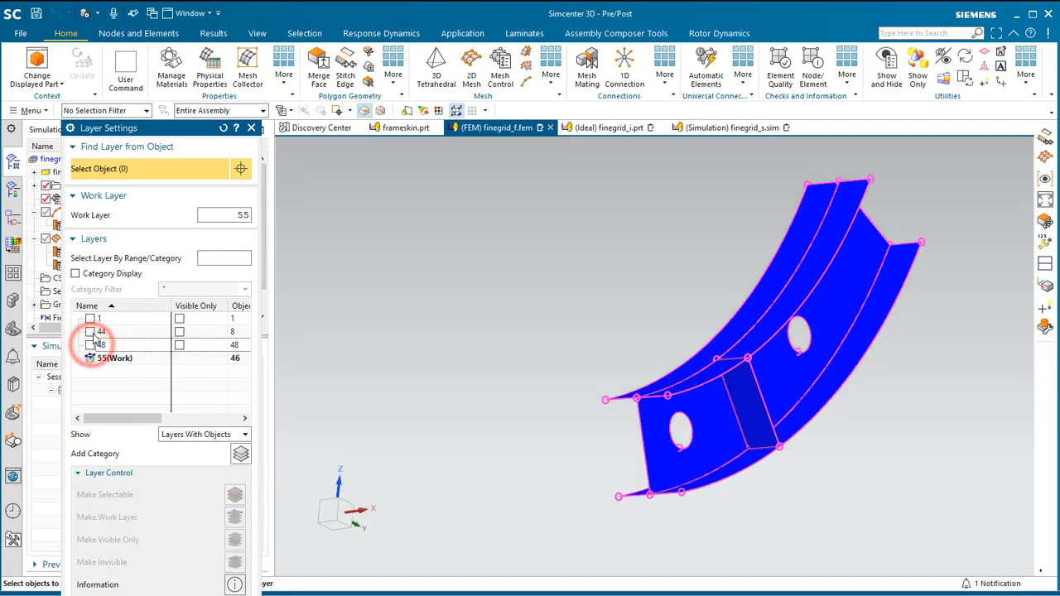
{"action": "left_click", "coordinate": [90, 319]}
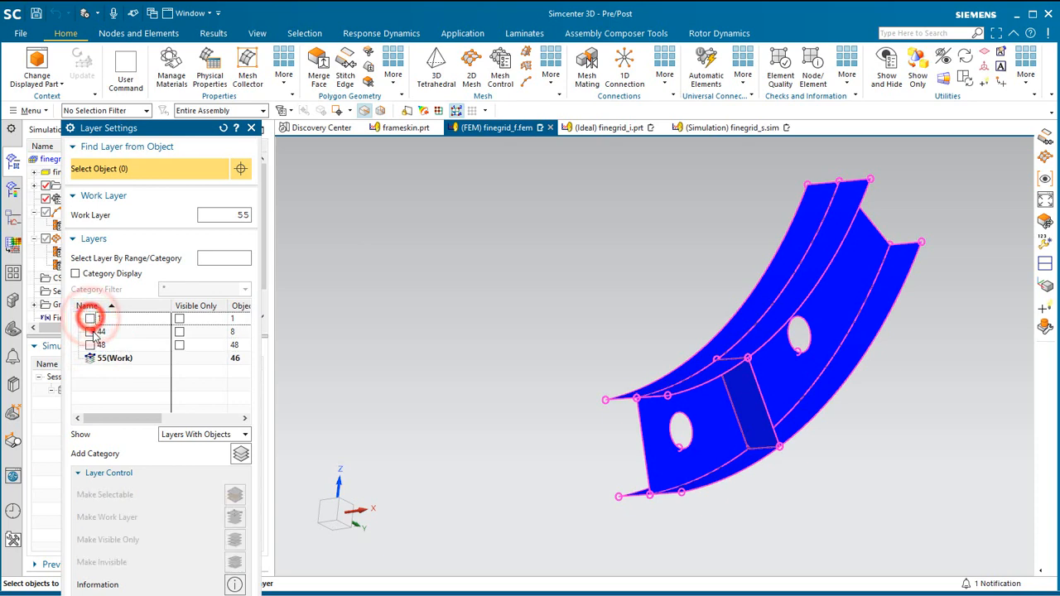
{"action": "left_click", "coordinate": [90, 332]}
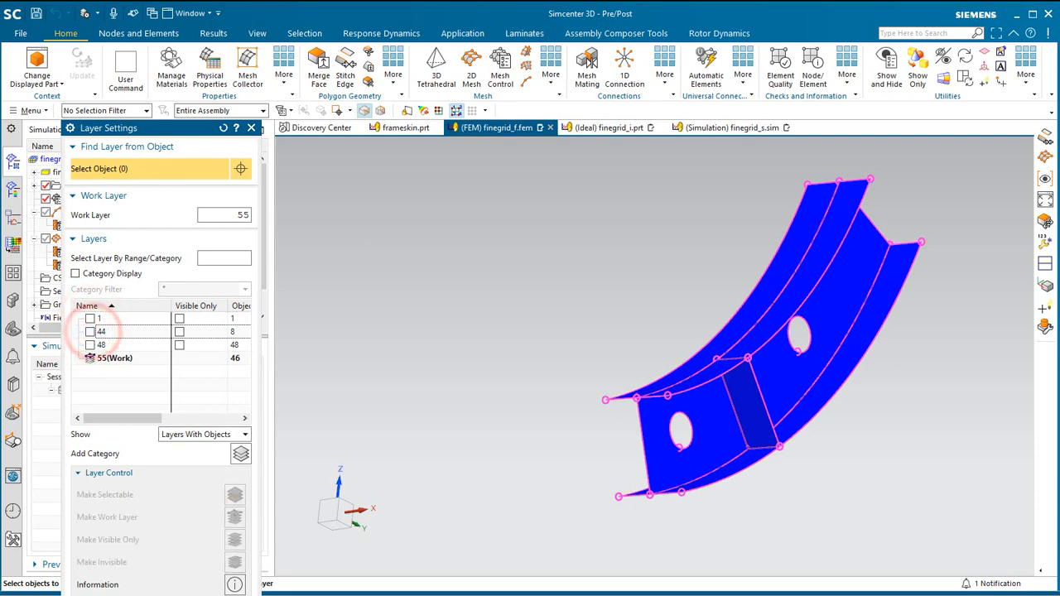
{"action": "left_click", "coordinate": [226, 594]}
Automatically stitch the edges of all the frame's polygon bodies with a 0.1 mm search distance and 0.1 mm snap ends.
{"action": "middle_click_drag", "start_coordinate": [598, 486], "coordinate": [615, 502]}
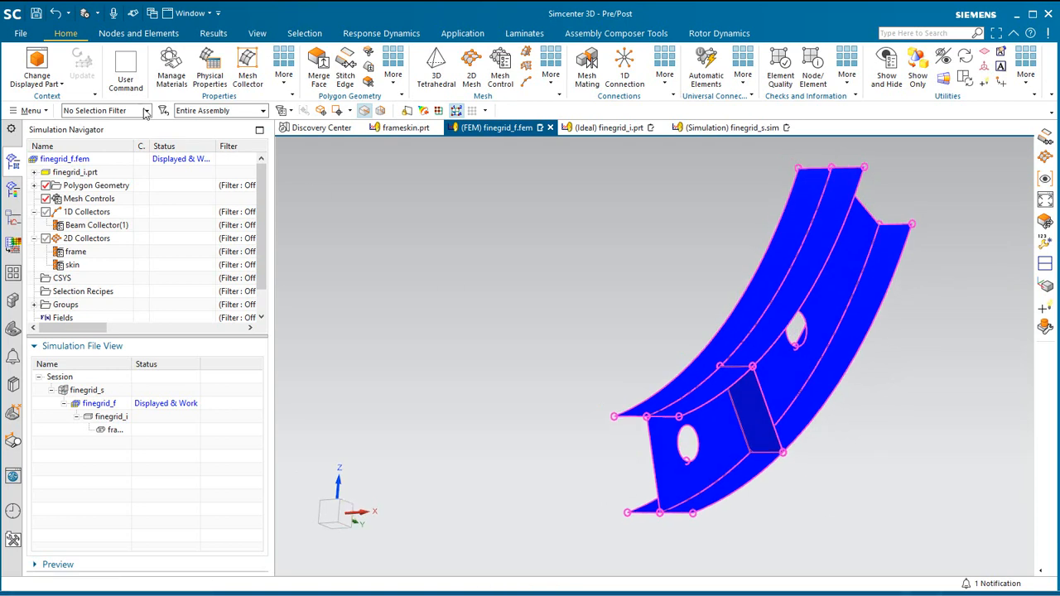
{"action": "left_click", "coordinate": [344, 75]}
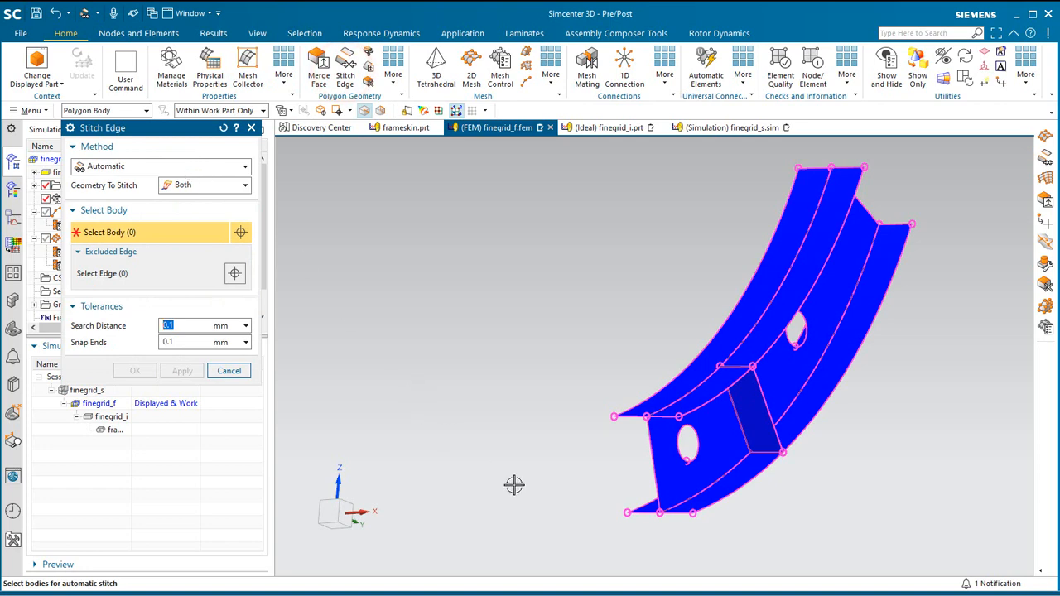
{"action": "left_click_drag", "start_coordinate": [588, 546], "coordinate": [947, 161]}
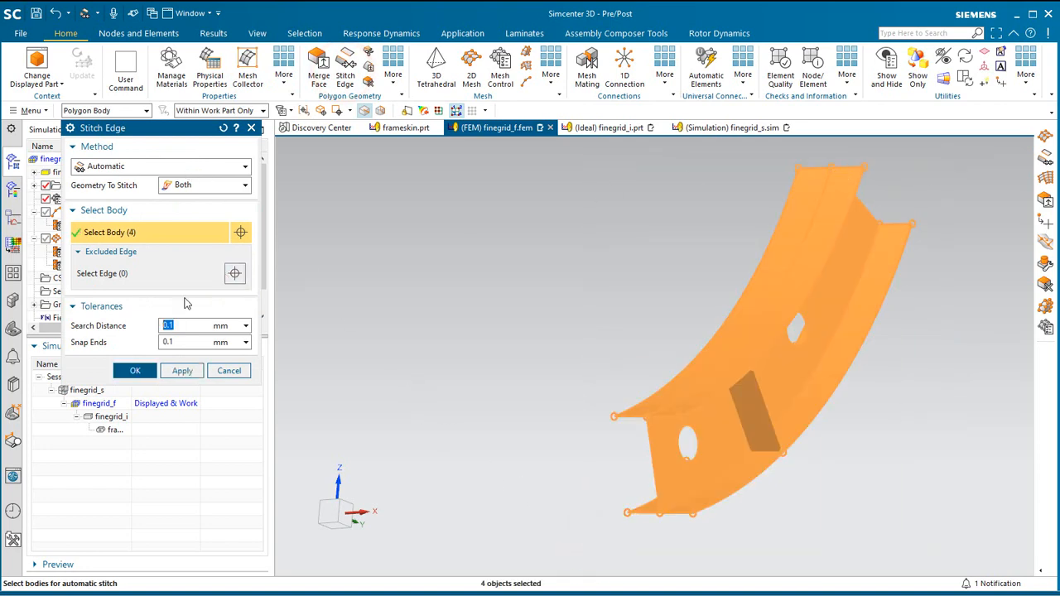
{"action": "left_click", "coordinate": [184, 371]}
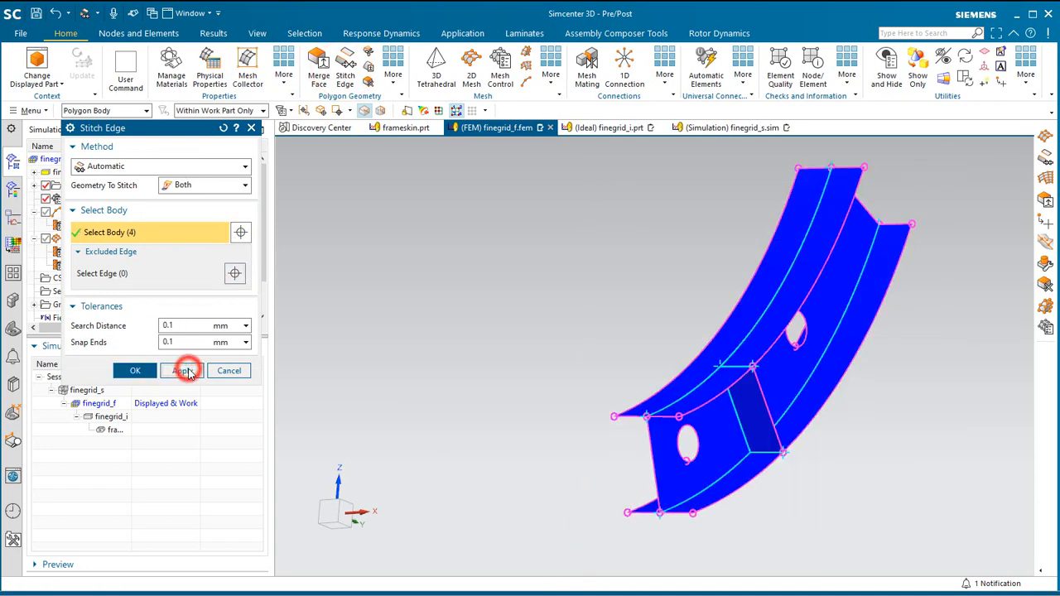
{"action": "left_click", "coordinate": [230, 371]}
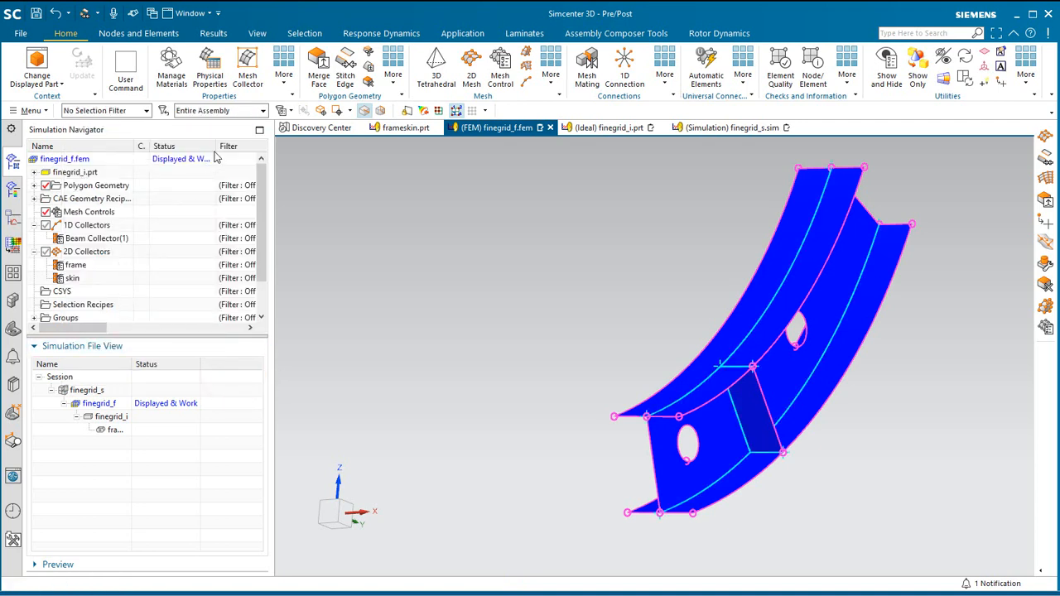
Mesh the outer flange polygon body with 50 mm CQUAD4 elements in the frame mesh collector.
{"action": "left_click", "coordinate": [470, 81]}
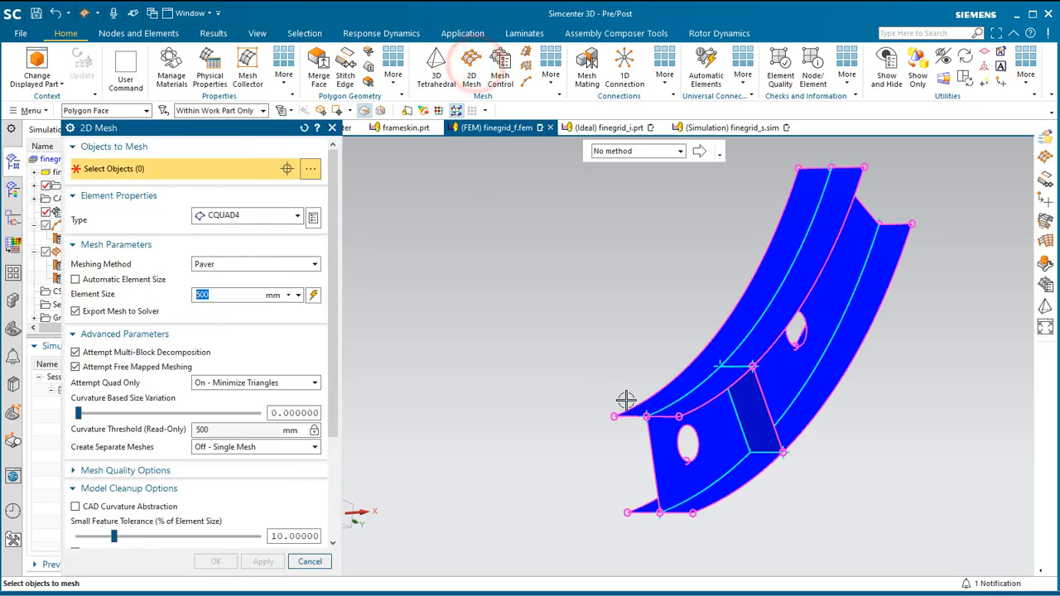
{"action": "left_click", "coordinate": [147, 110]}
{"action": "left_click", "coordinate": [104, 150]}
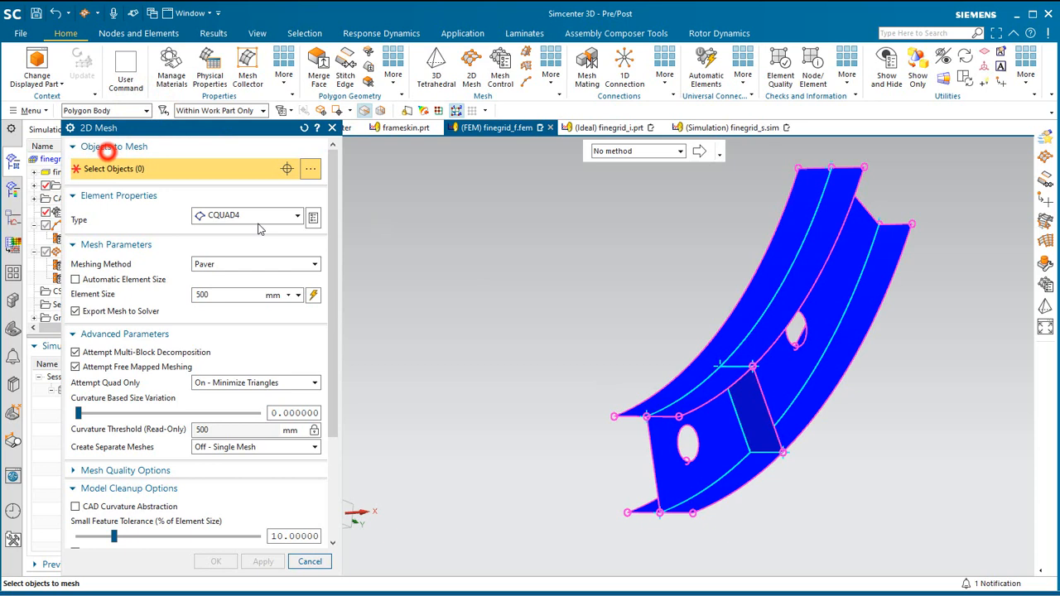
{"action": "left_click", "coordinate": [774, 468]}
{"action": "left_click", "coordinate": [227, 296]}
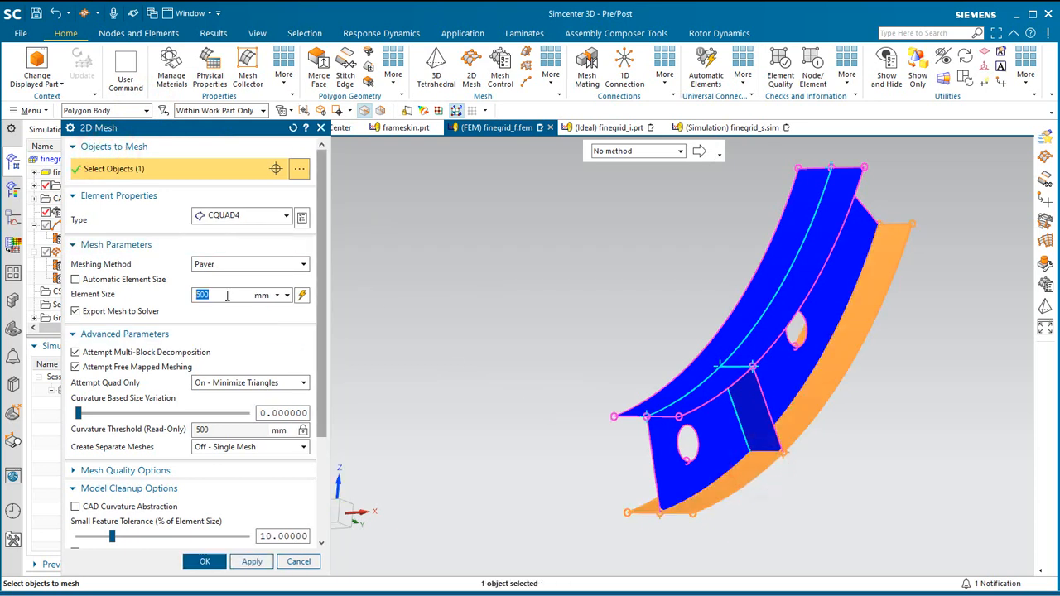
{"action": "key", "text": "BackSpace"}
{"action": "left_click_drag", "start_coordinate": [322, 336], "coordinate": [316, 443]}
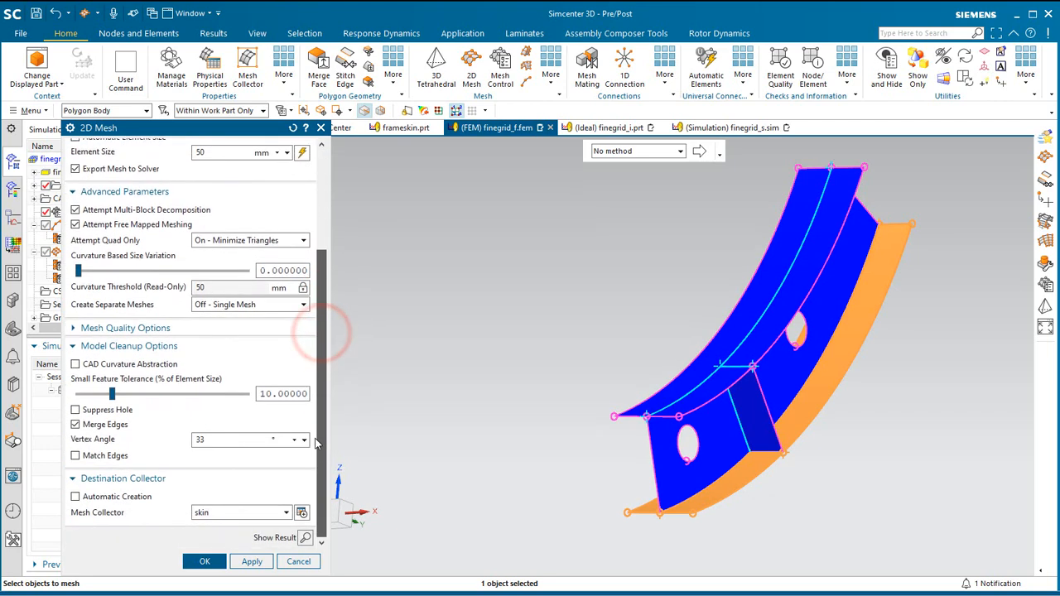
{"action": "left_click", "coordinate": [213, 512]}
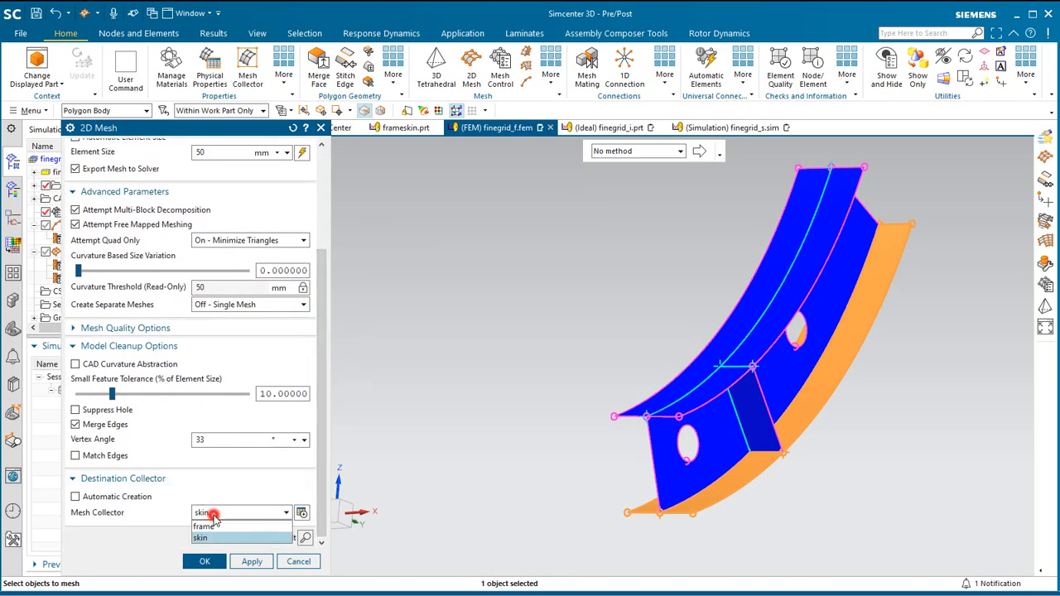
{"action": "left_click", "coordinate": [217, 527]}
{"action": "left_click", "coordinate": [251, 562]}
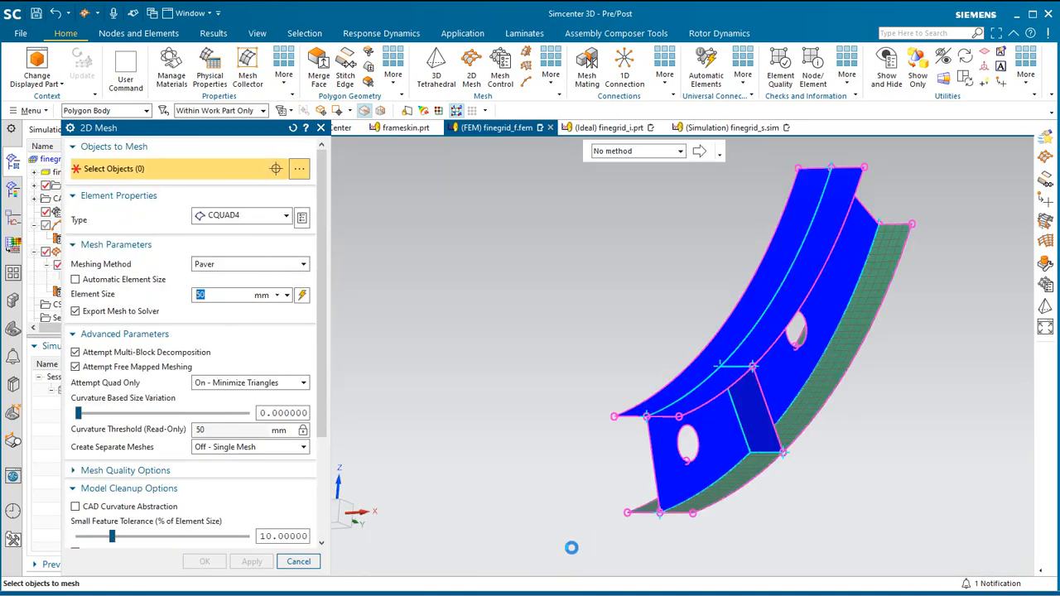
Mesh the remaining three frame polygon bodies with 50 mm CQUAD4 elements in the frame mesh collector.
{"action": "left_click_drag", "start_coordinate": [568, 541], "coordinate": [945, 148]}
{"action": "scroll", "coordinate": [324, 332], "scroll_direction": "down", "scroll_amount": 4}
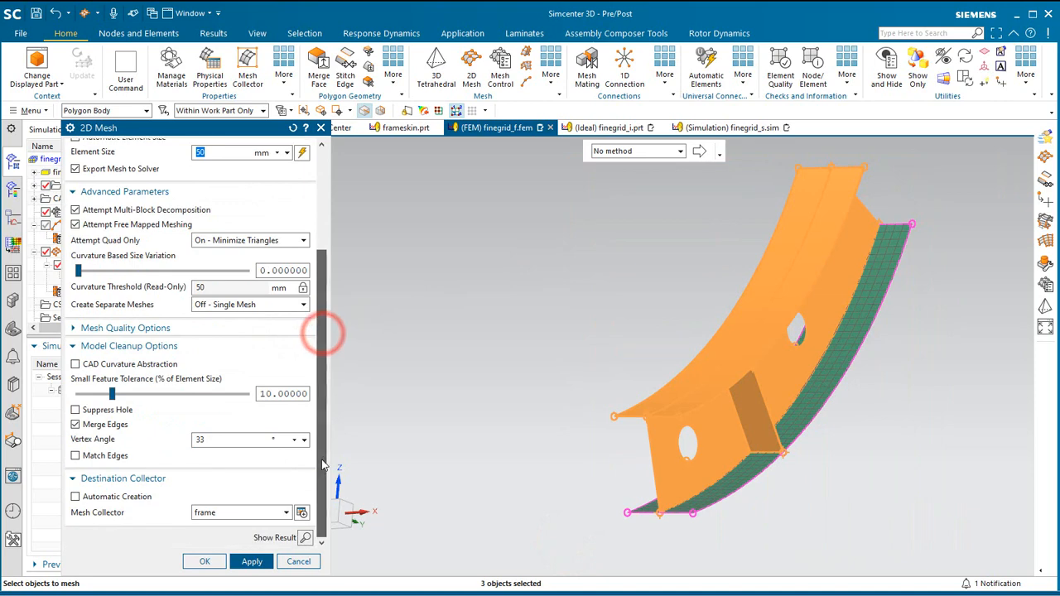
{"action": "left_click", "coordinate": [207, 563]}
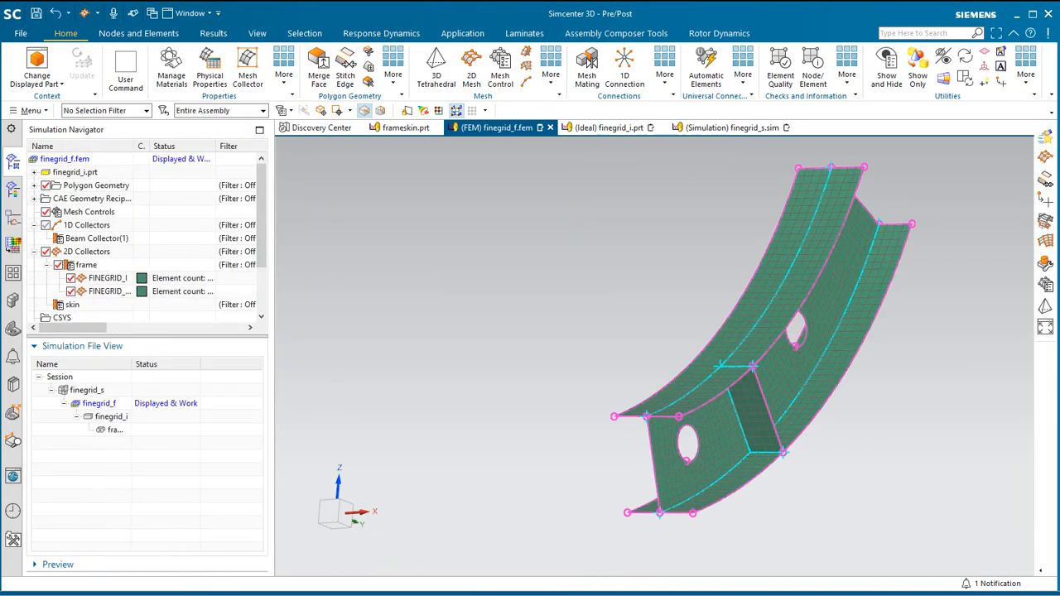
Display element thickness and offset for the frame mesh collector and examine the shell thickness at the frame's end section.
{"action": "right_click", "coordinate": [86, 264]}
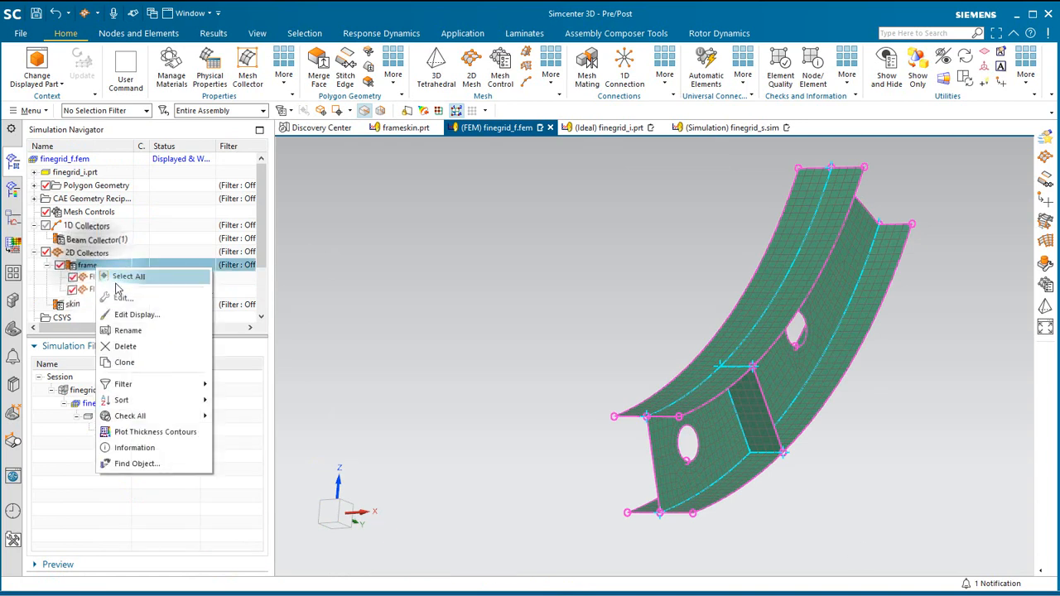
{"action": "left_click", "coordinate": [139, 312]}
{"action": "left_click", "coordinate": [185, 303]}
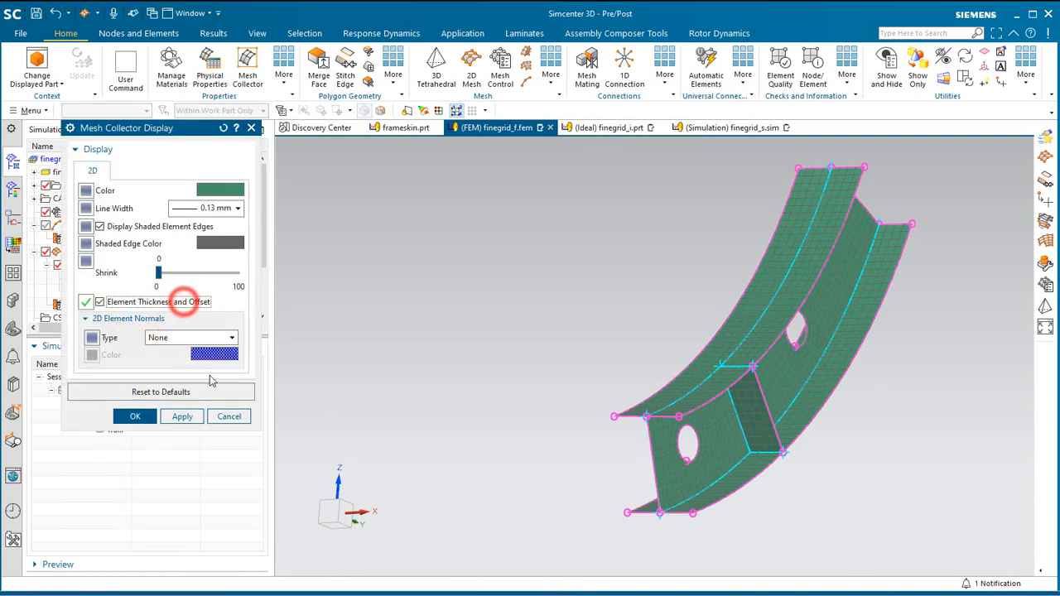
{"action": "left_click", "coordinate": [182, 417]}
{"action": "scroll", "coordinate": [657, 522], "scroll_direction": "up", "scroll_amount": 3}
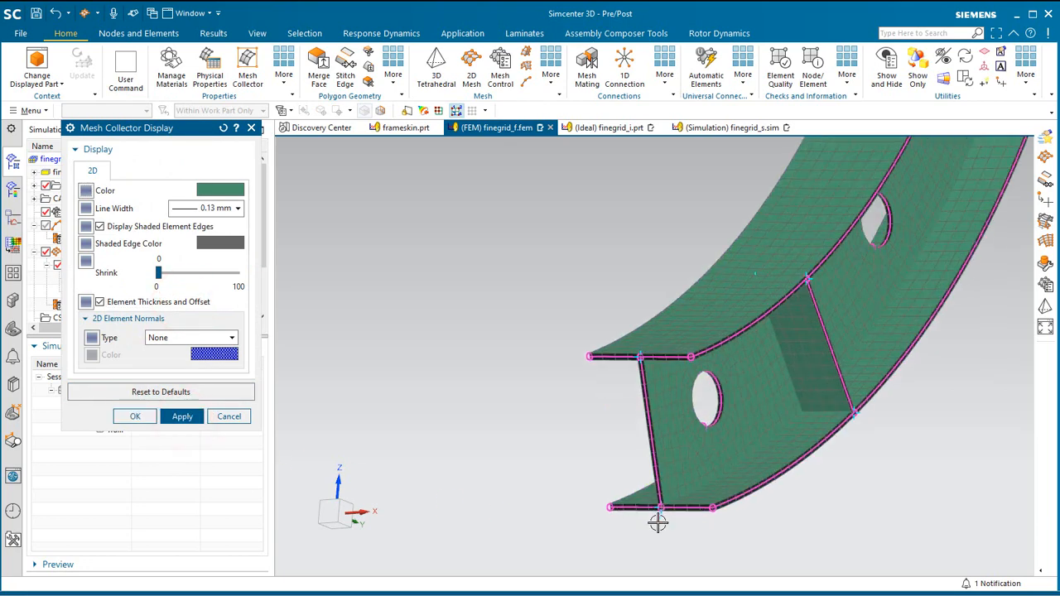
{"action": "scroll", "coordinate": [658, 522], "scroll_direction": "up", "scroll_amount": 3}
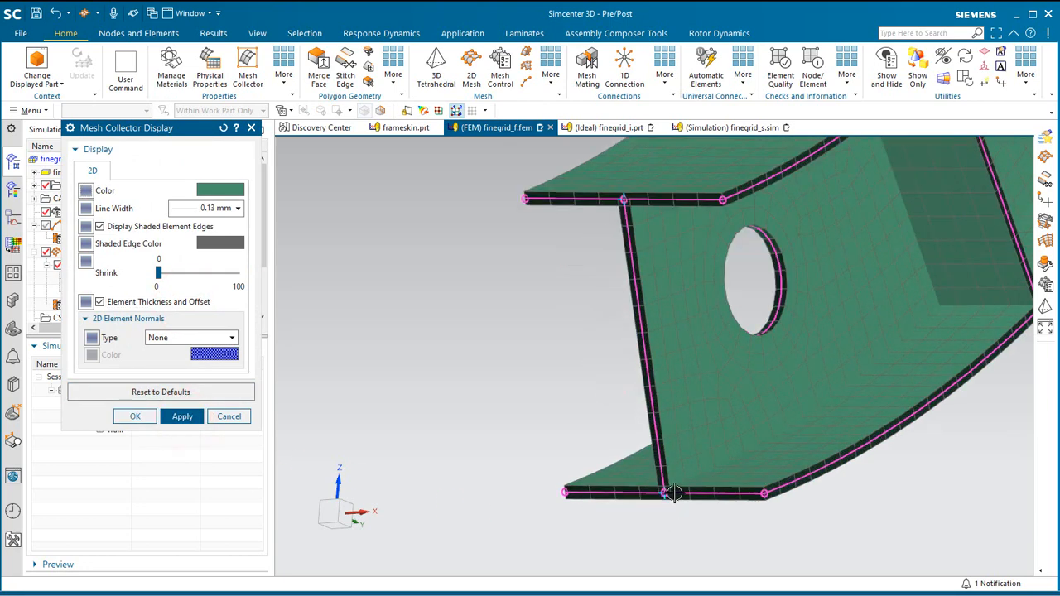
{"action": "left_click", "coordinate": [146, 418]}
Set the shell offset of the frame's outer flange mesh to -25 mm in its mesh associated data.
{"action": "left_click", "coordinate": [108, 282]}
{"action": "right_click", "coordinate": [106, 283]}
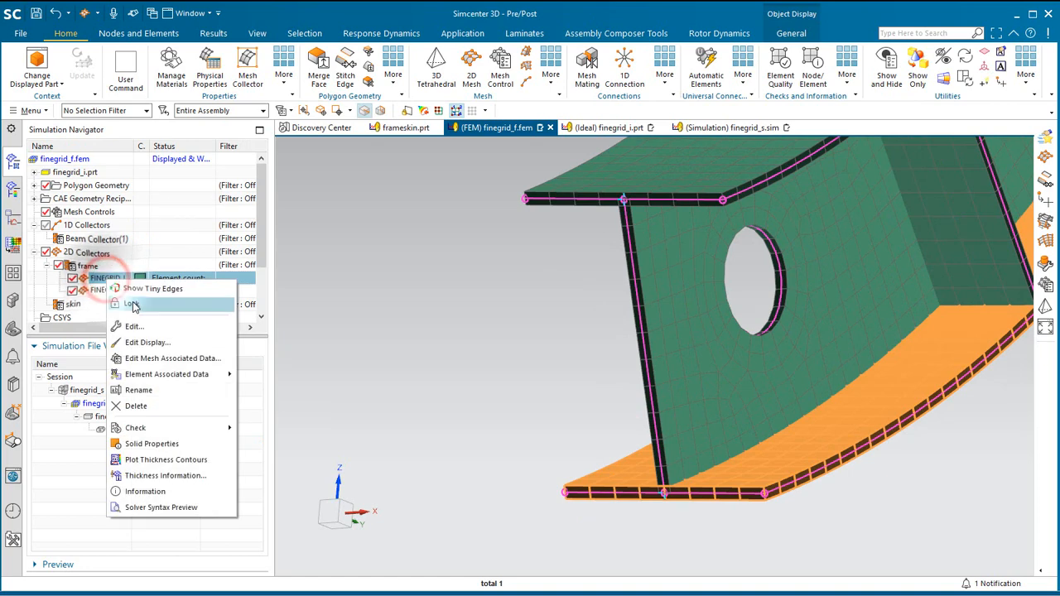
{"action": "left_click", "coordinate": [162, 353]}
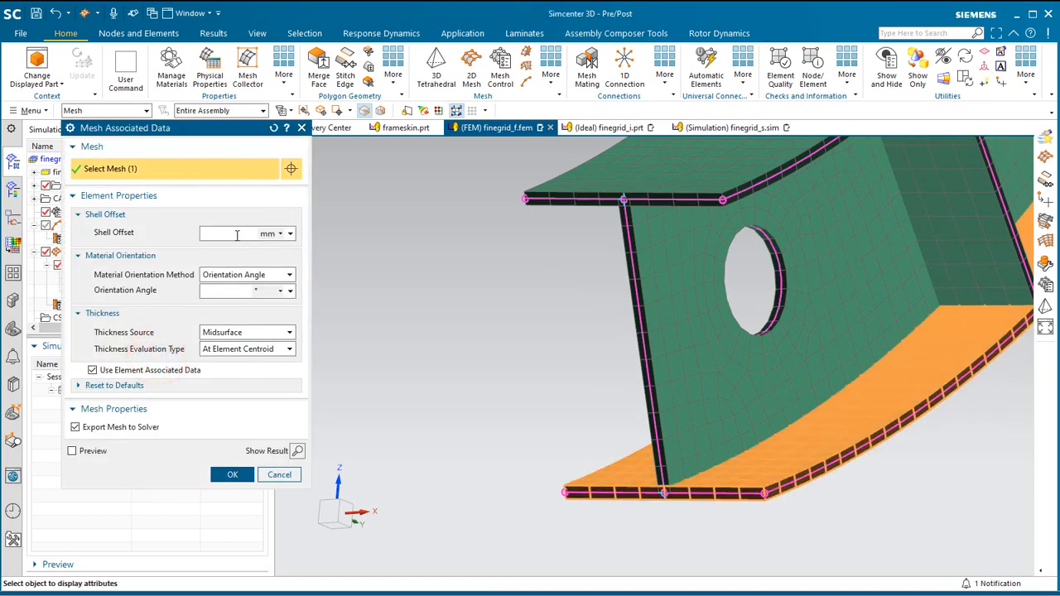
{"action": "type", "text": "-25"}
{"action": "left_click", "coordinate": [220, 477]}
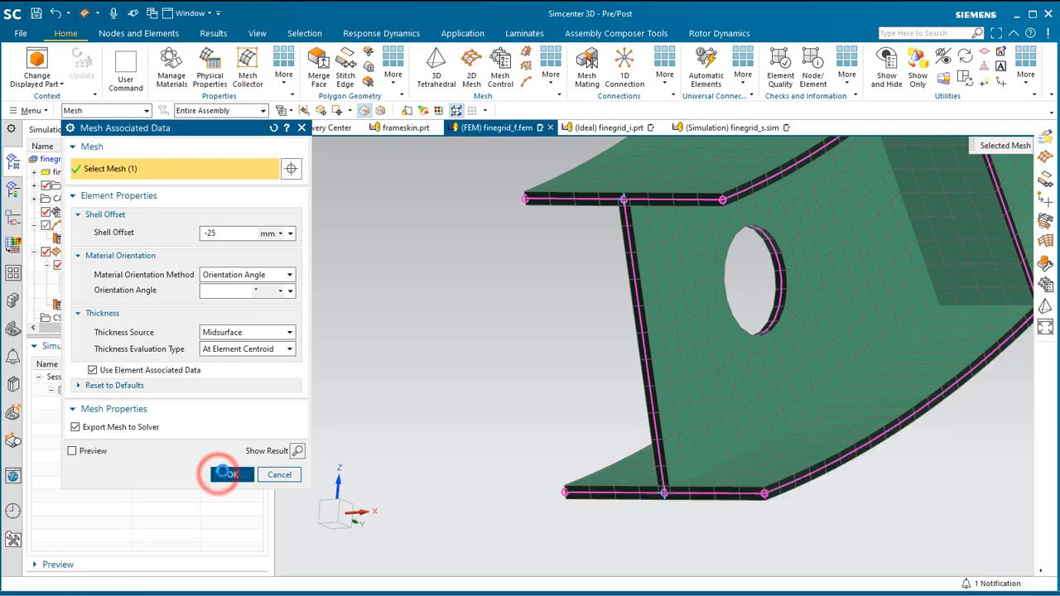
Inspect the offset outer flange and turn off the element thickness and offset display for the frame collector.
{"action": "middle_click_drag", "start_coordinate": [535, 482], "coordinate": [530, 489]}
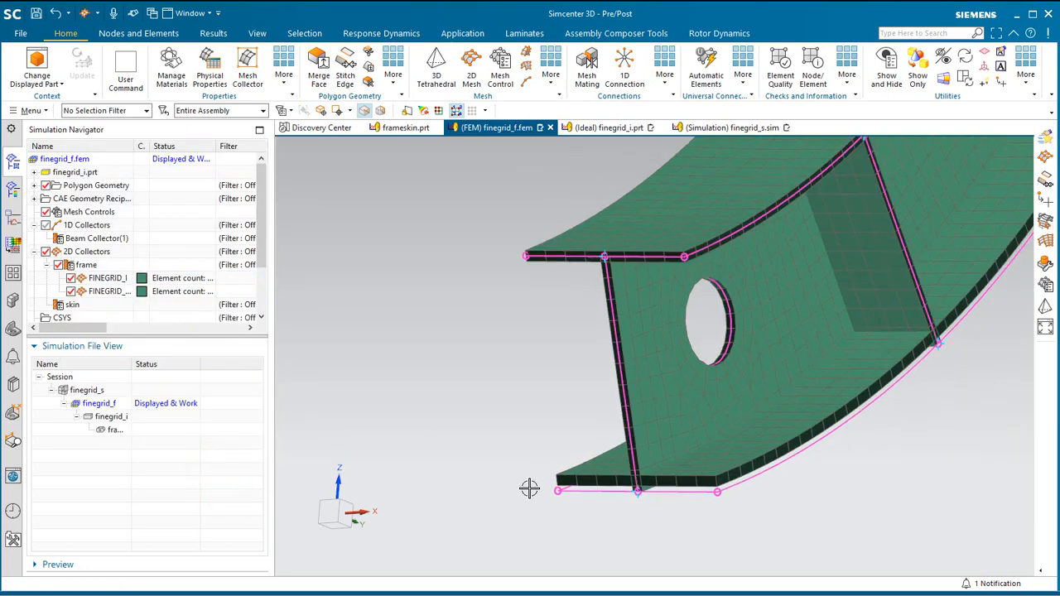
{"action": "right_click", "coordinate": [145, 264]}
{"action": "left_click", "coordinate": [146, 307]}
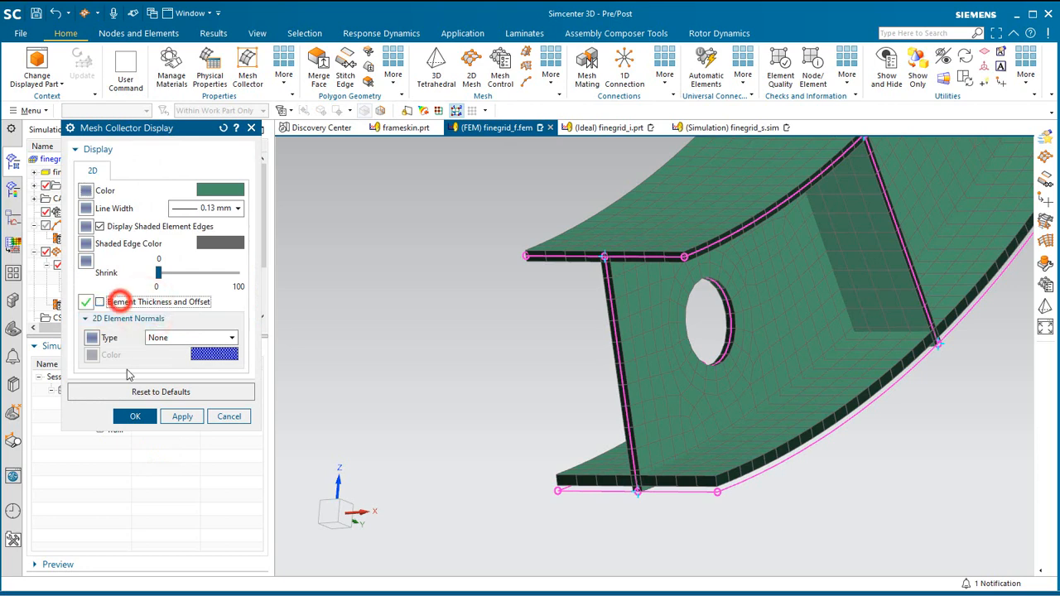
{"action": "left_click", "coordinate": [135, 417]}
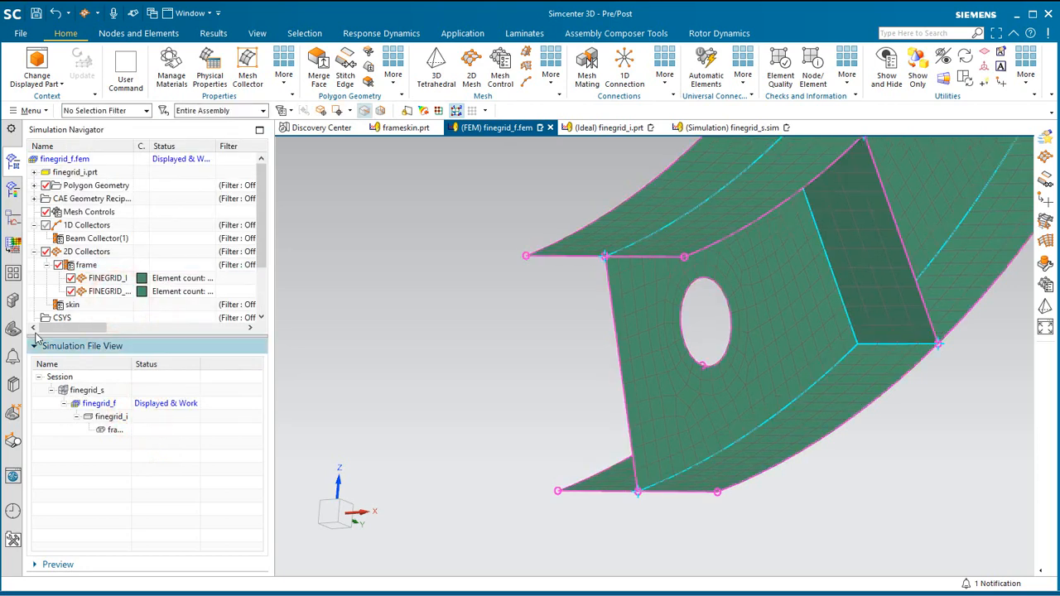
Make layer 48 the work layer and turn on layer 44 alongside the frame midsurface layer.
{"action": "left_click", "coordinate": [37, 111]}
{"action": "left_click", "coordinate": [63, 190]}
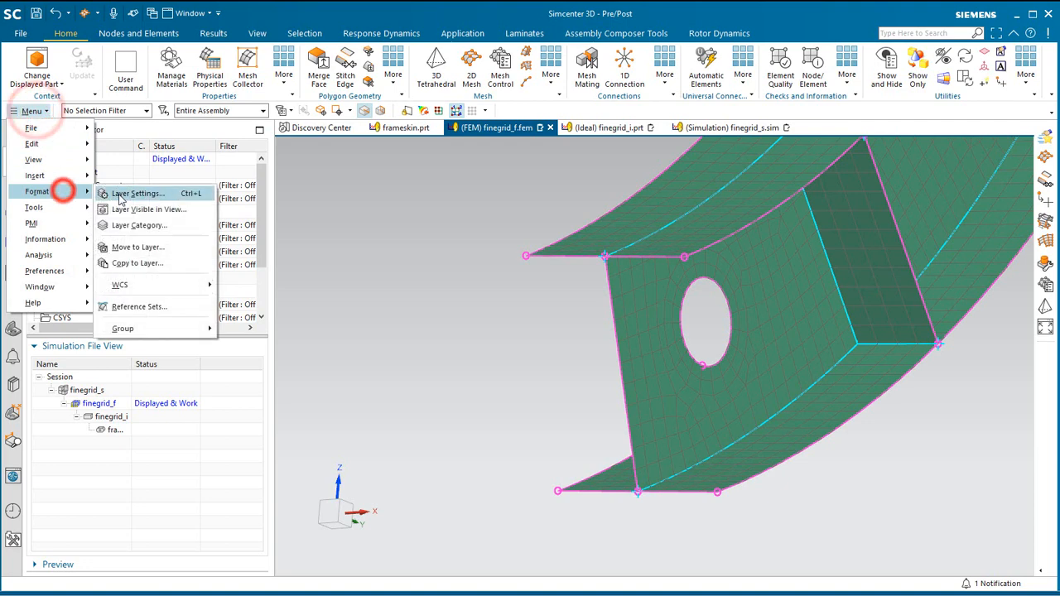
{"action": "left_click", "coordinate": [111, 192]}
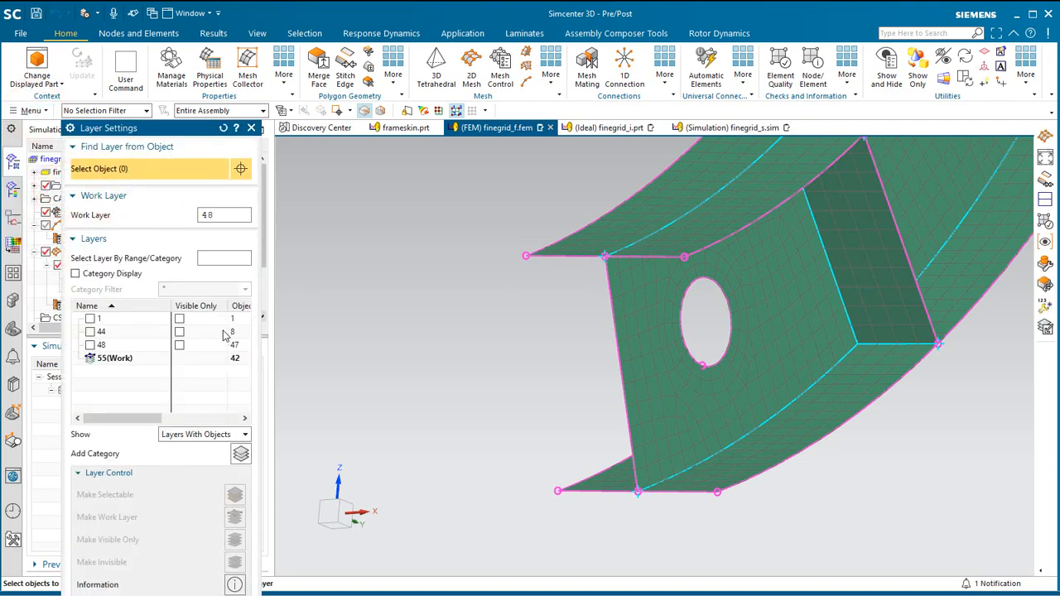
{"action": "key", "text": "Return"}
{"action": "left_click", "coordinate": [90, 331]}
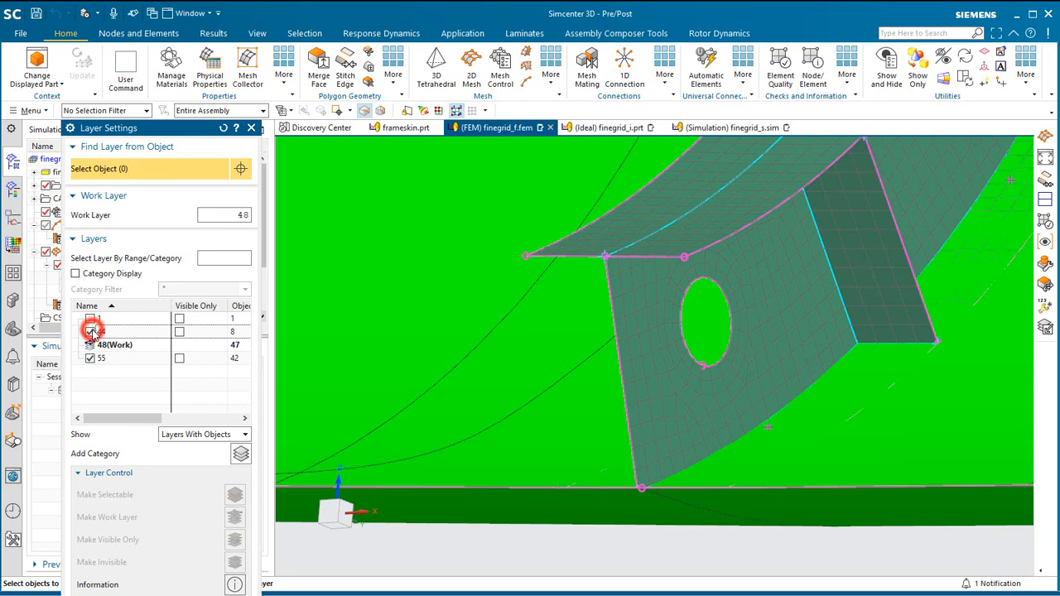
{"action": "middle_click", "coordinate": [442, 442]}
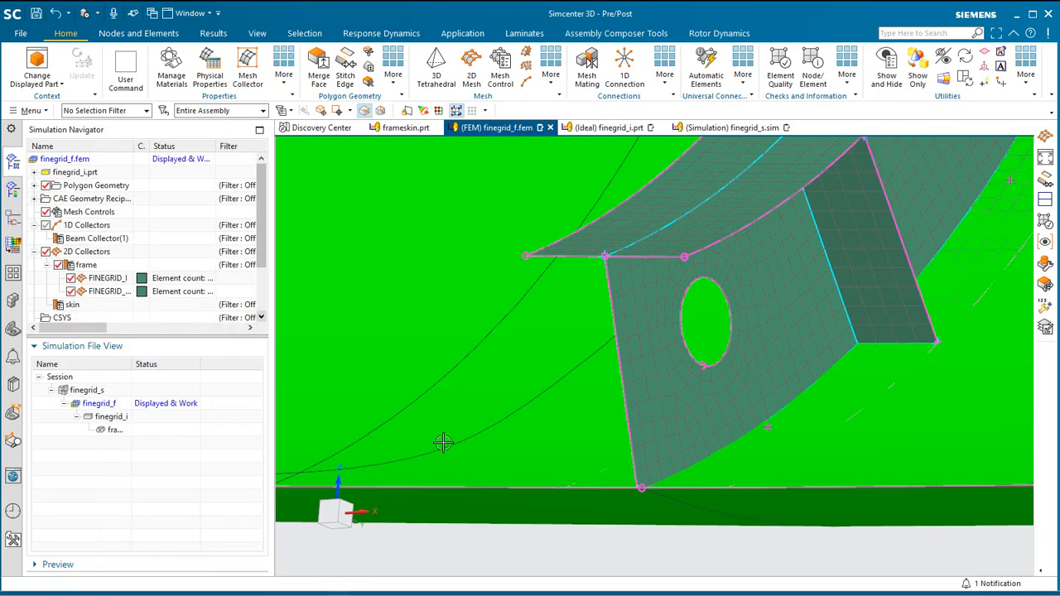
Mesh the skin panel face behind the frame and its adjoining pocket face with 50 mm CQUAD4 elements in the skin mesh collector.
{"action": "scroll", "coordinate": [478, 400], "scroll_direction": "down", "scroll_amount": 4}
{"action": "scroll", "coordinate": [688, 475], "scroll_direction": "down", "scroll_amount": 1}
{"action": "middle_click_drag", "start_coordinate": [663, 413], "coordinate": [681, 407]}
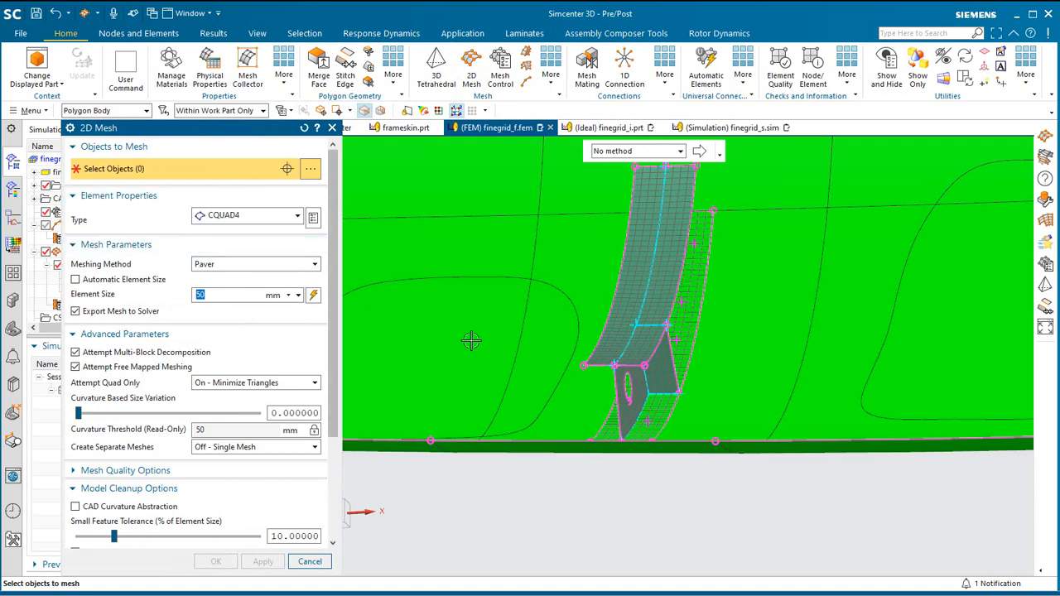
{"action": "left_click", "coordinate": [124, 111]}
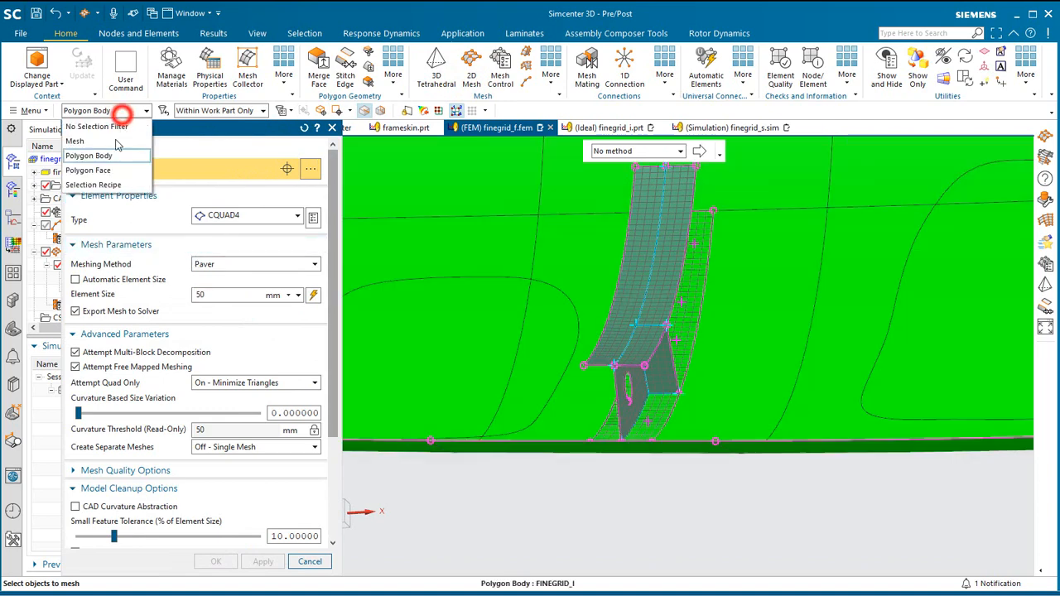
{"action": "left_click", "coordinate": [112, 164]}
{"action": "left_click", "coordinate": [586, 289]}
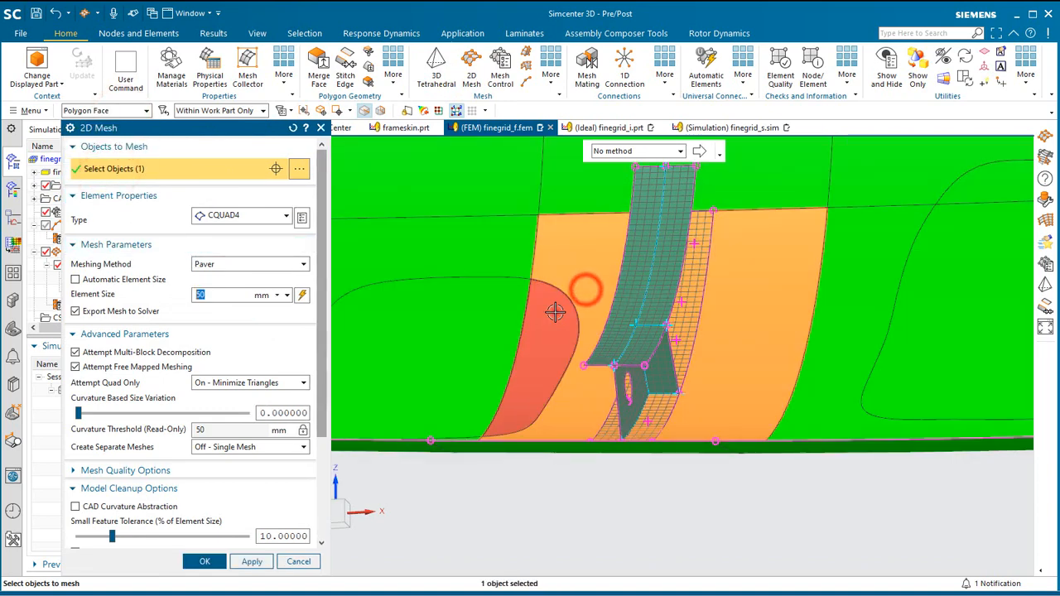
{"action": "left_click", "coordinate": [556, 314]}
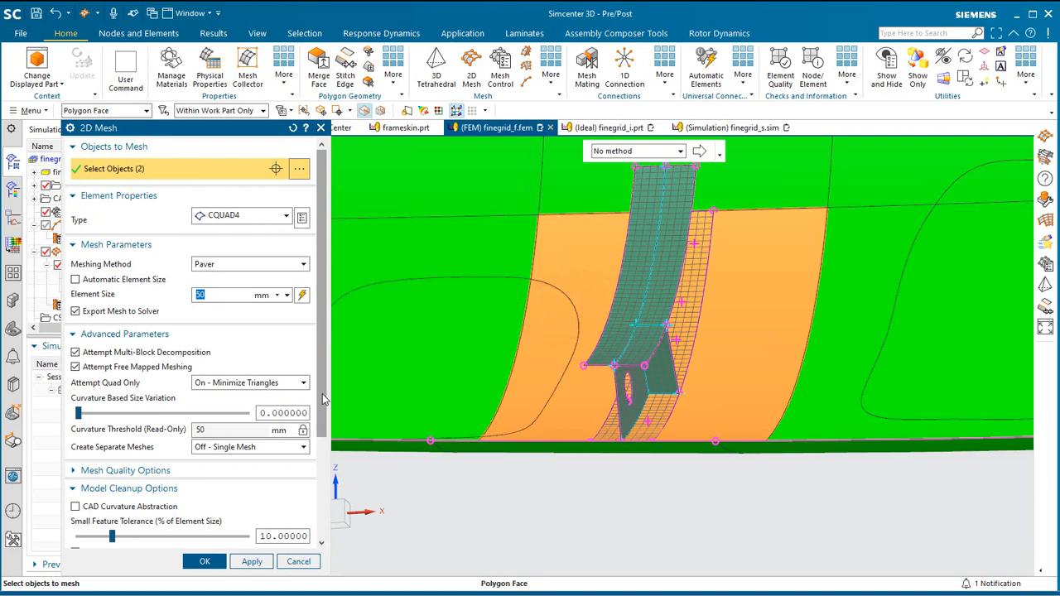
{"action": "scroll", "coordinate": [320, 456], "scroll_direction": "down", "scroll_amount": 4}
{"action": "left_click", "coordinate": [273, 513]}
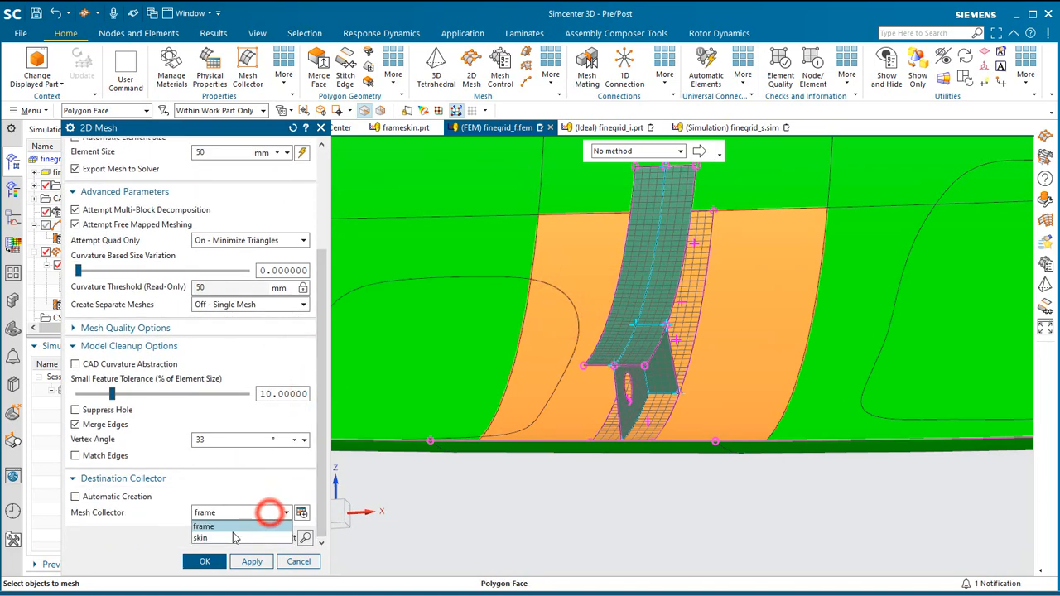
{"action": "left_click", "coordinate": [241, 534]}
{"action": "left_click", "coordinate": [204, 562]}
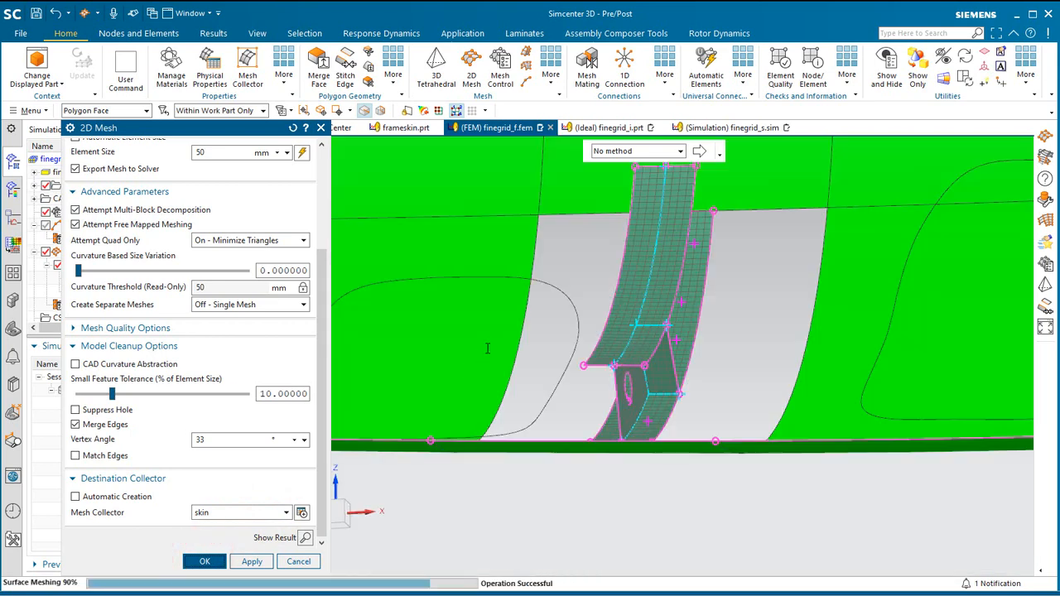
Plot the thickness contours of the skin mesh and examine the pocket against the surrounding panel.
{"action": "middle_click_drag", "start_coordinate": [481, 347], "coordinate": [485, 350]}
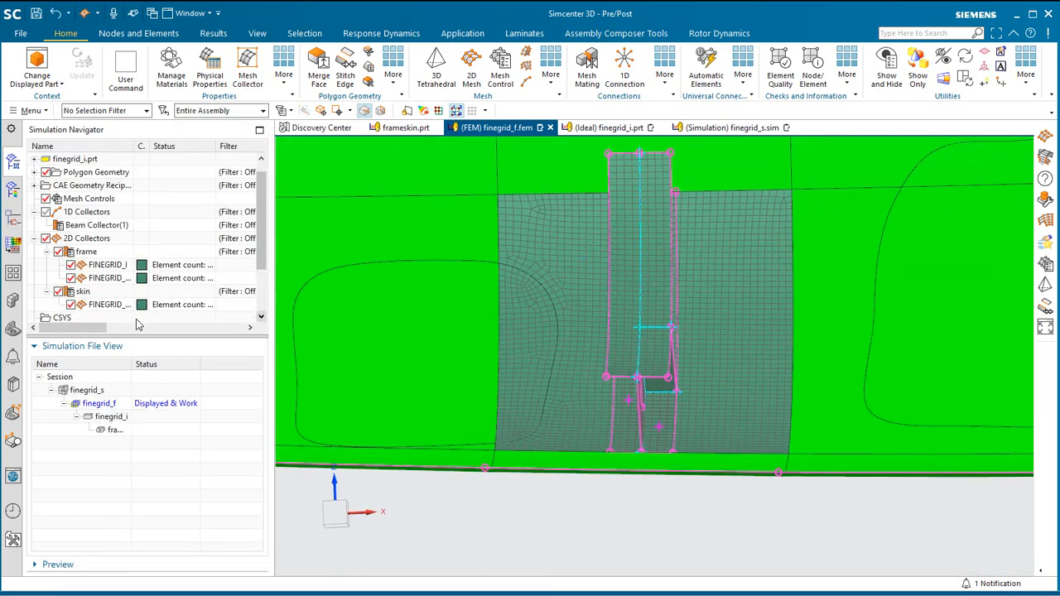
{"action": "right_click", "coordinate": [96, 305]}
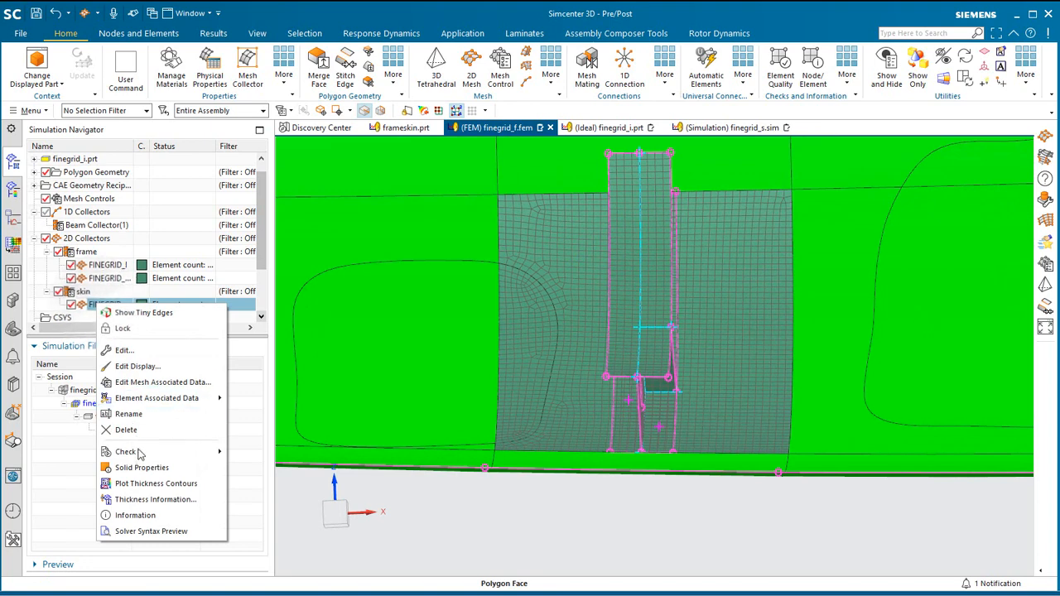
{"action": "left_click", "coordinate": [147, 485]}
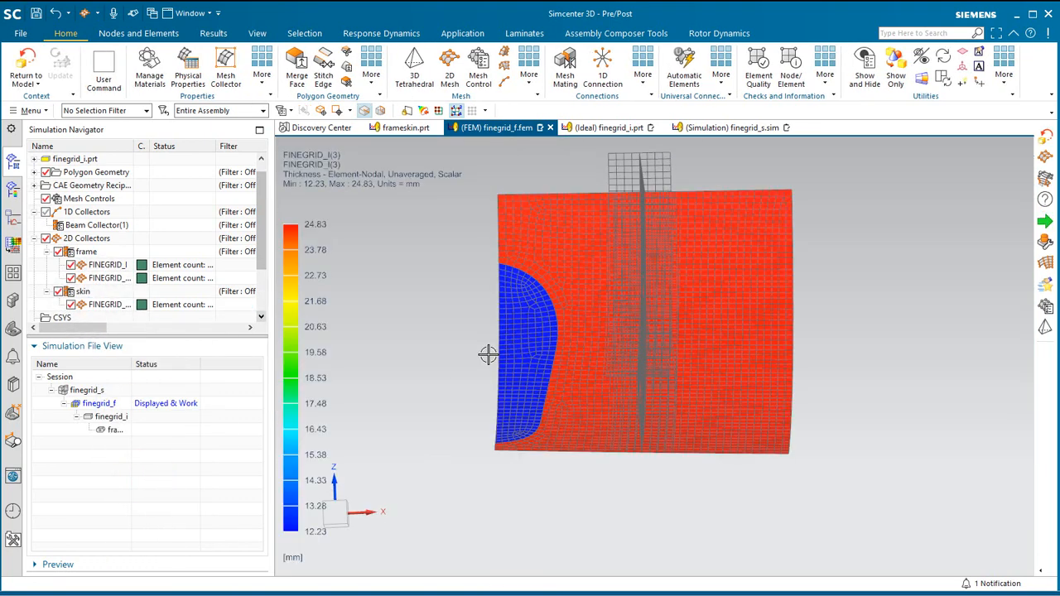
{"action": "mouse_move", "coordinate": [469, 358]}
{"action": "middle_mouse_down"}
{"action": "mouse_move", "coordinate": [497, 360]}
{"action": "mouse_move", "coordinate": [468, 362]}
{"action": "middle_mouse_up"}
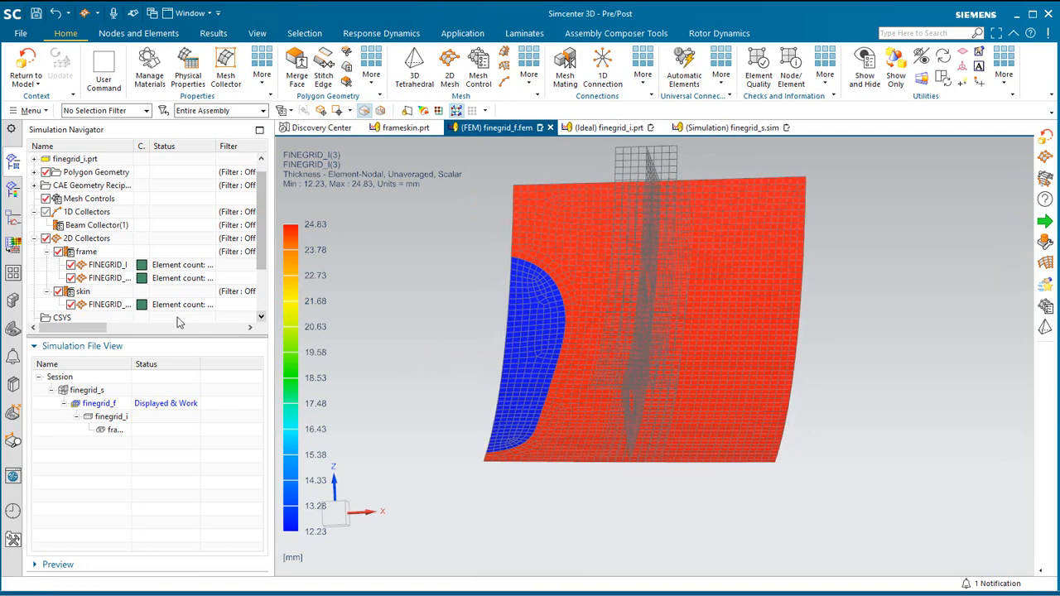
Check the thickness source in the skin mesh's associated data and leave it without changes.
{"action": "right_click", "coordinate": [114, 309]}
{"action": "left_click", "coordinate": [165, 386]}
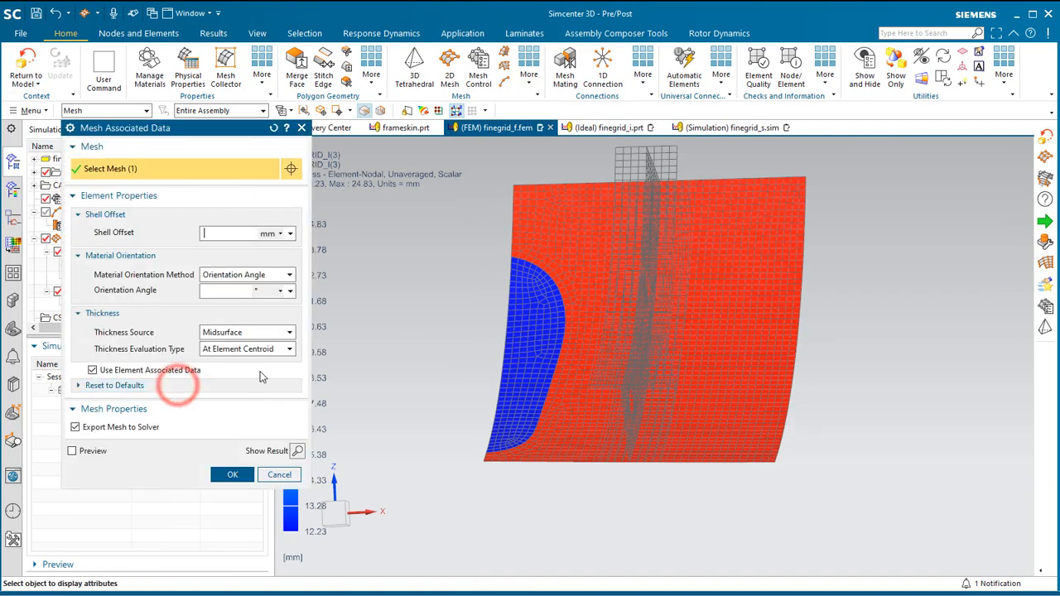
{"action": "left_click", "coordinate": [251, 333]}
{"action": "left_click", "coordinate": [253, 333]}
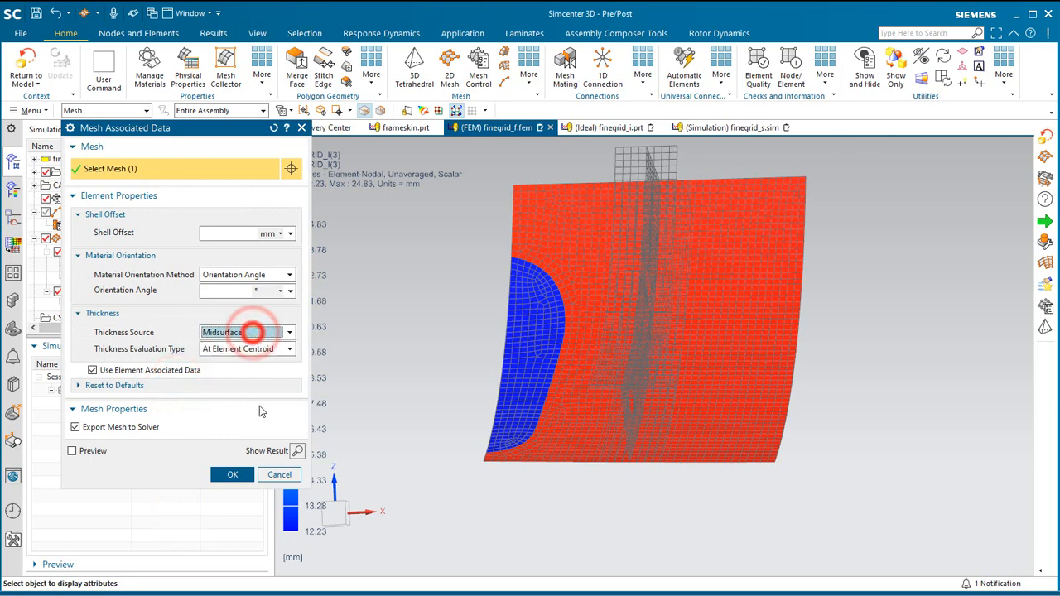
{"action": "left_click", "coordinate": [280, 475]}
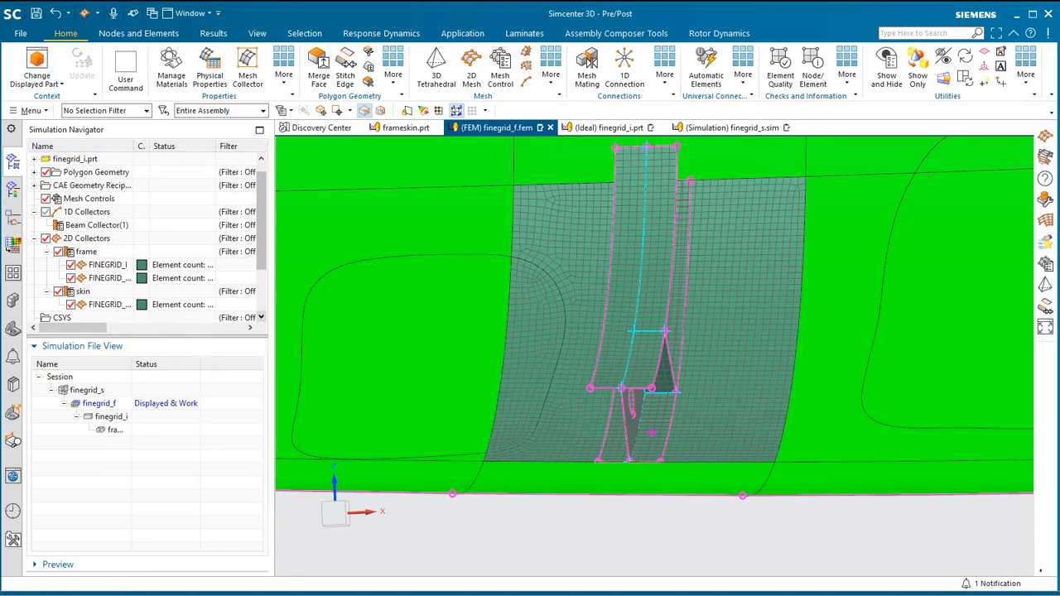
Start a Spot Weld connection and select all the weld points along the frame's outer flange.
{"action": "left_click", "coordinate": [664, 76]}
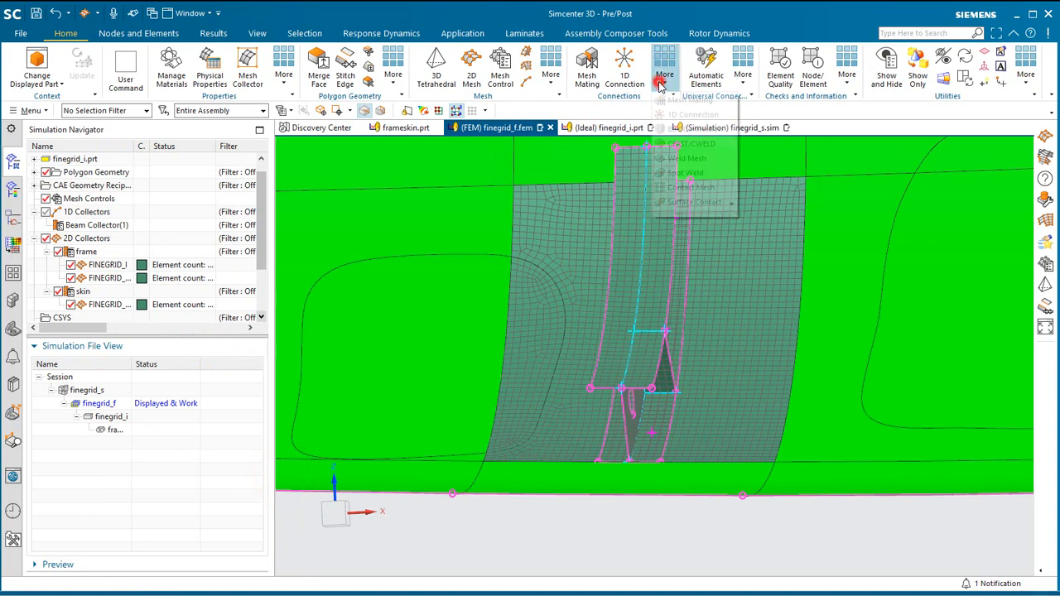
{"action": "left_click", "coordinate": [682, 175]}
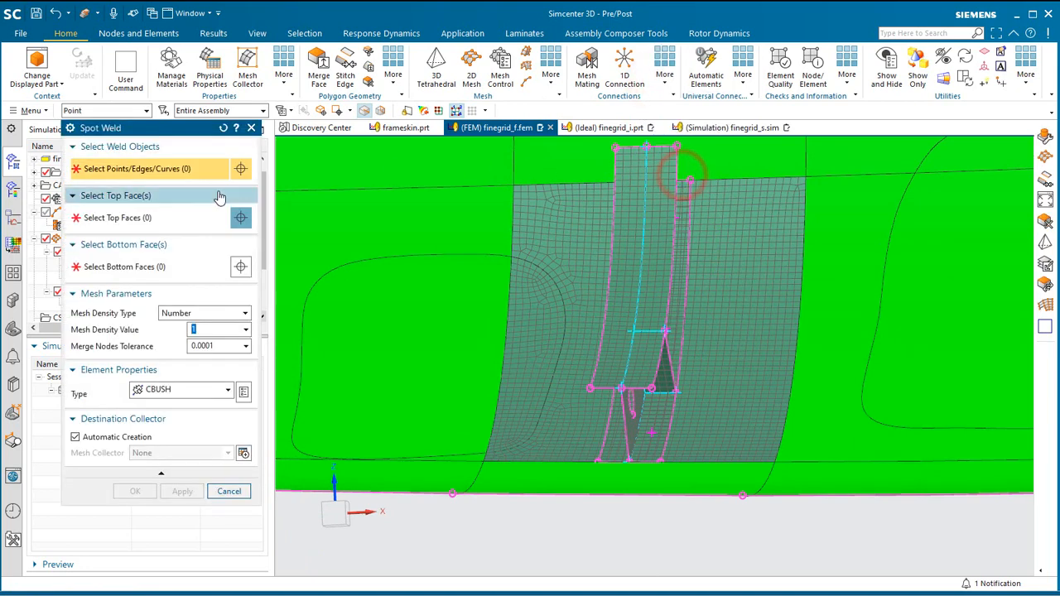
{"action": "middle_click_drag", "start_coordinate": [474, 376], "coordinate": [467, 359]}
{"action": "left_click_drag", "start_coordinate": [549, 174], "coordinate": [804, 473]}
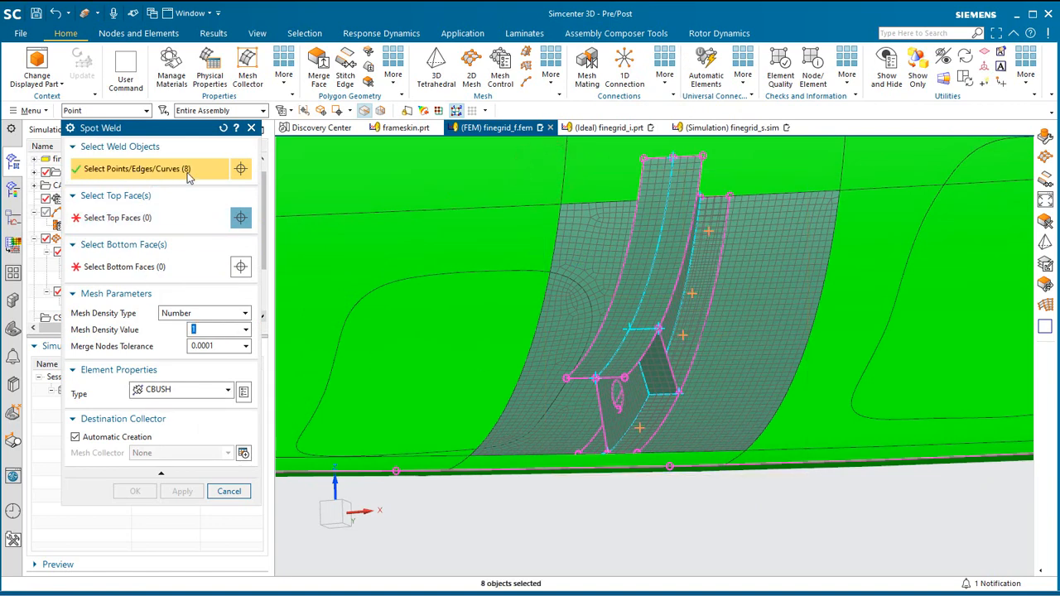
Create the CBUSH spot welds with the skin panel as top face and the frame's three outer flange faces as bottom faces.
{"action": "left_click", "coordinate": [132, 218]}
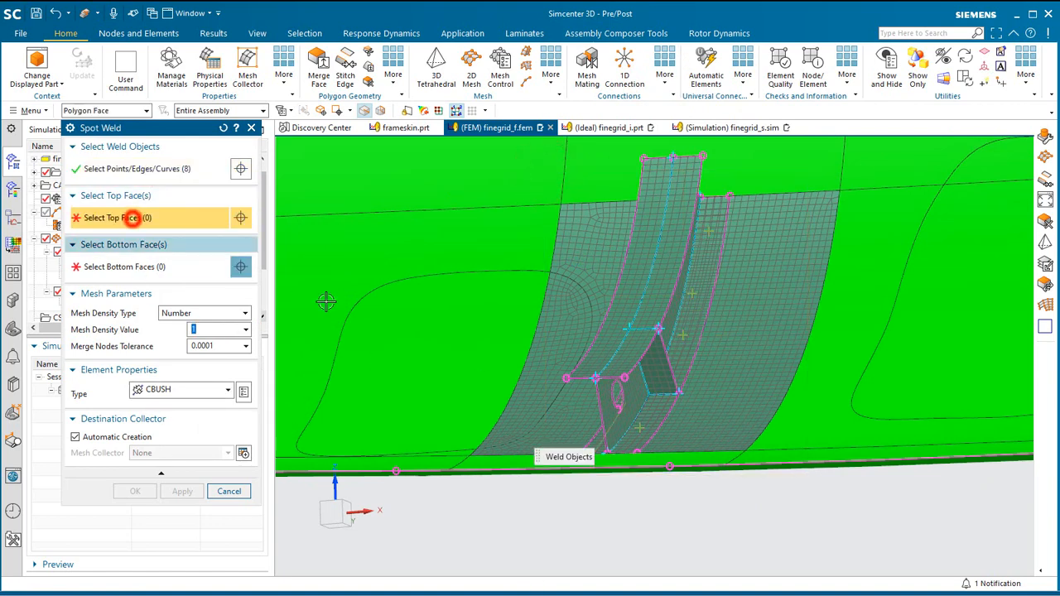
{"action": "left_click", "coordinate": [765, 326]}
{"action": "left_click", "coordinate": [157, 266]}
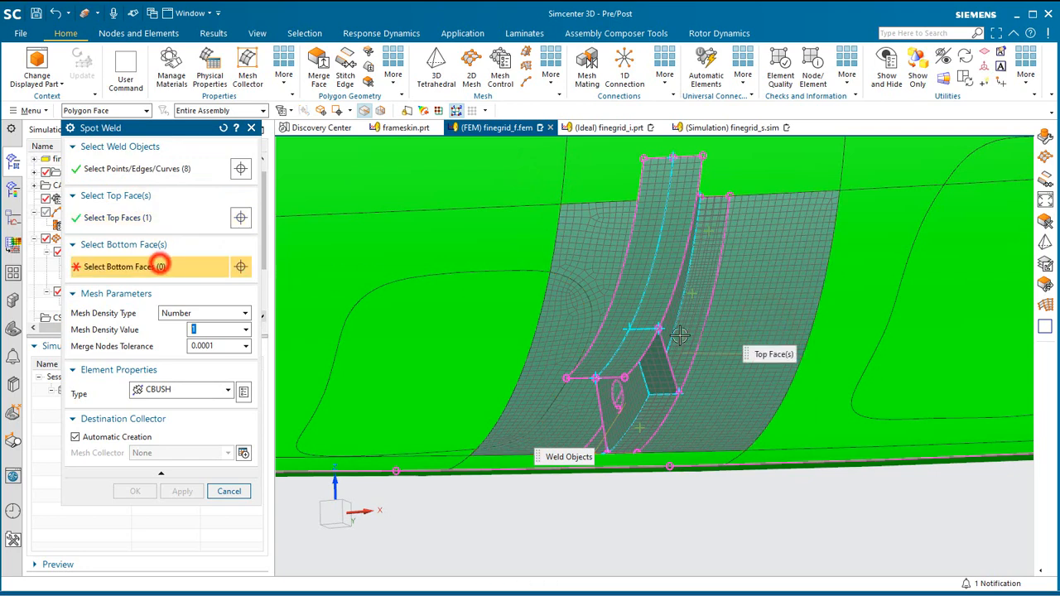
{"action": "left_click", "coordinate": [703, 298]}
{"action": "left_click", "coordinate": [653, 410]}
{"action": "middle_click_drag", "start_coordinate": [653, 411], "coordinate": [310, 392]}
{"action": "left_click", "coordinate": [224, 394]}
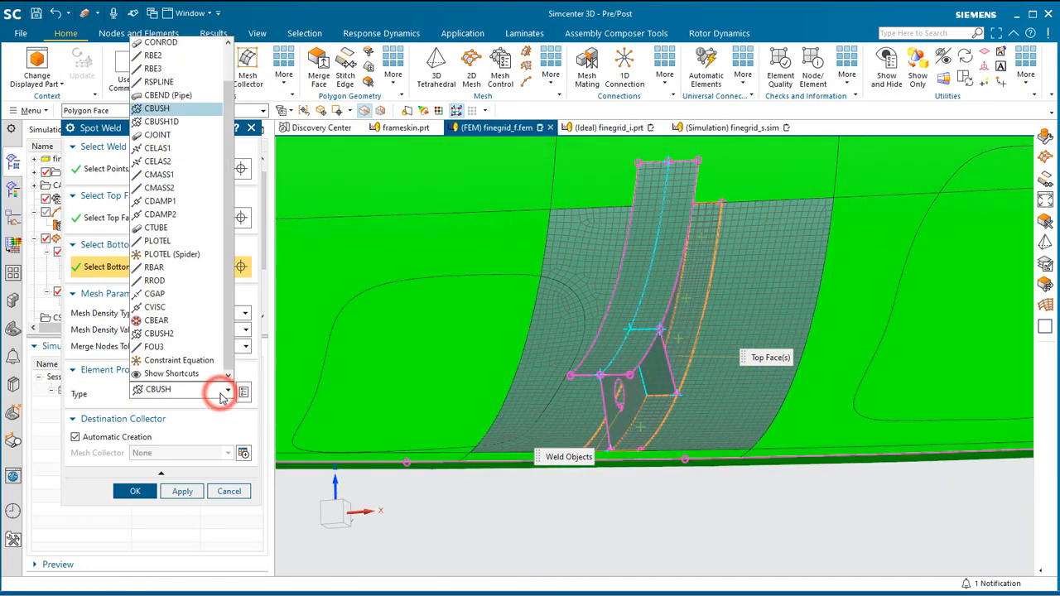
{"action": "left_click", "coordinate": [224, 394]}
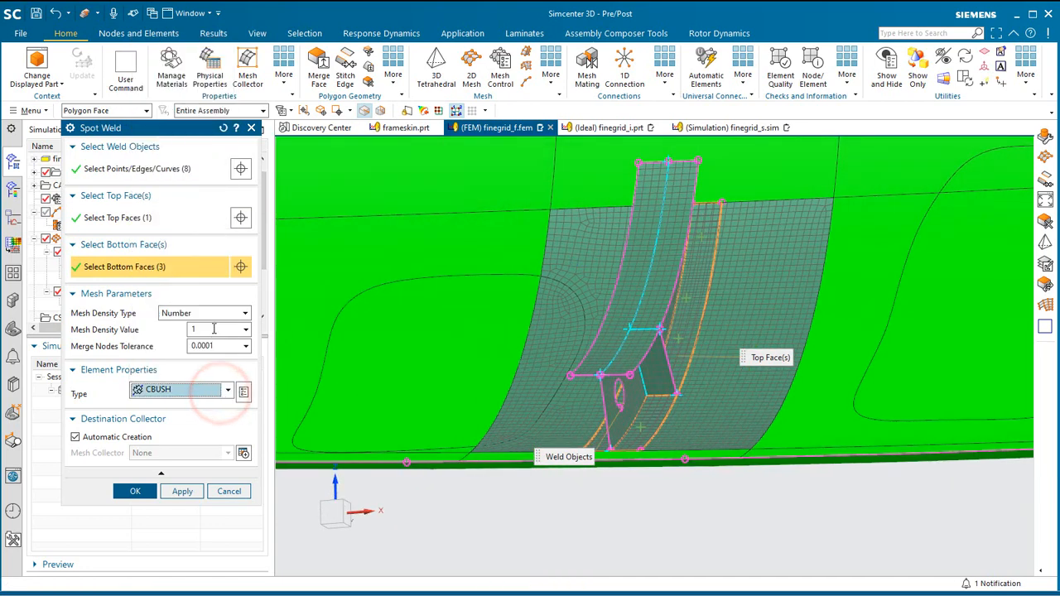
{"action": "left_click", "coordinate": [153, 491]}
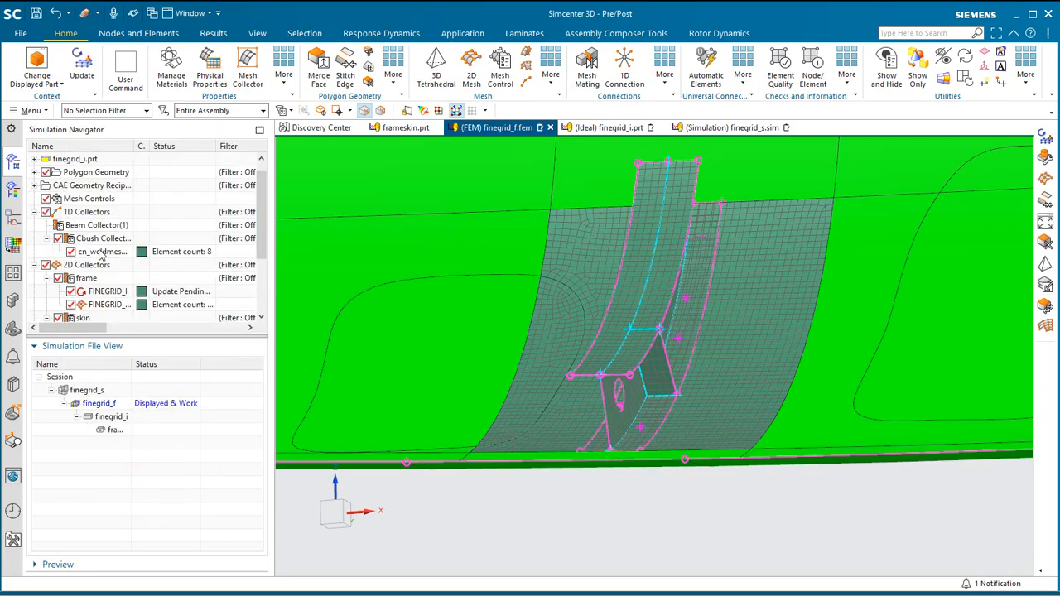
Update the FEM so the pending frame and skin meshes regenerate around the spot weld points.
{"action": "right_click", "coordinate": [101, 253]}
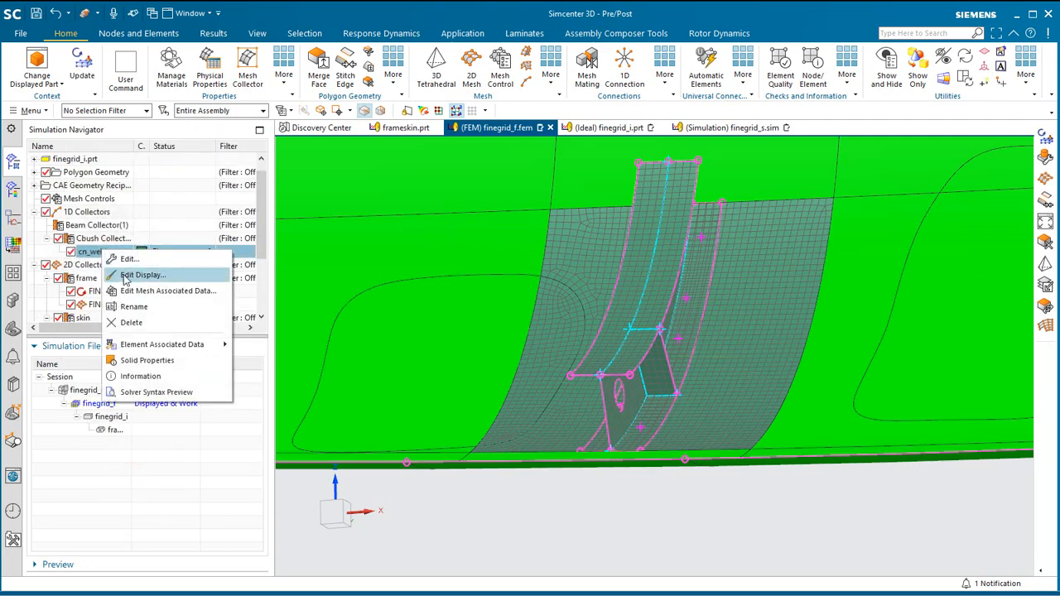
{"action": "left_click", "coordinate": [54, 291]}
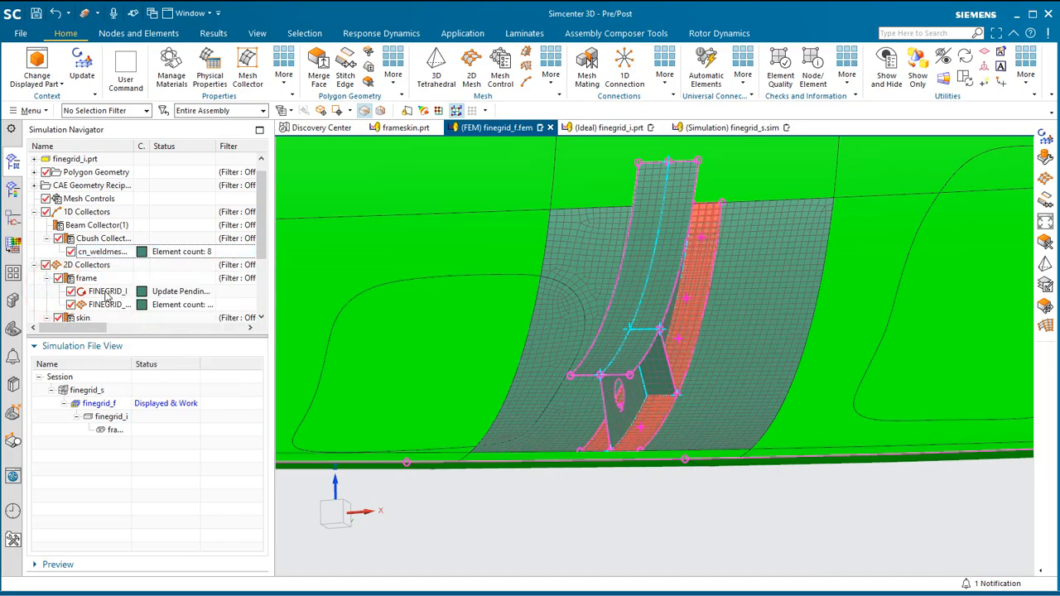
{"action": "scroll", "coordinate": [720, 268], "scroll_direction": "up", "scroll_amount": 3}
{"action": "middle_click_drag", "start_coordinate": [710, 240], "coordinate": [575, 304]}
{"action": "scroll", "coordinate": [511, 235], "scroll_direction": "up", "scroll_amount": 3}
{"action": "scroll", "coordinate": [528, 274], "scroll_direction": "up", "scroll_amount": 1}
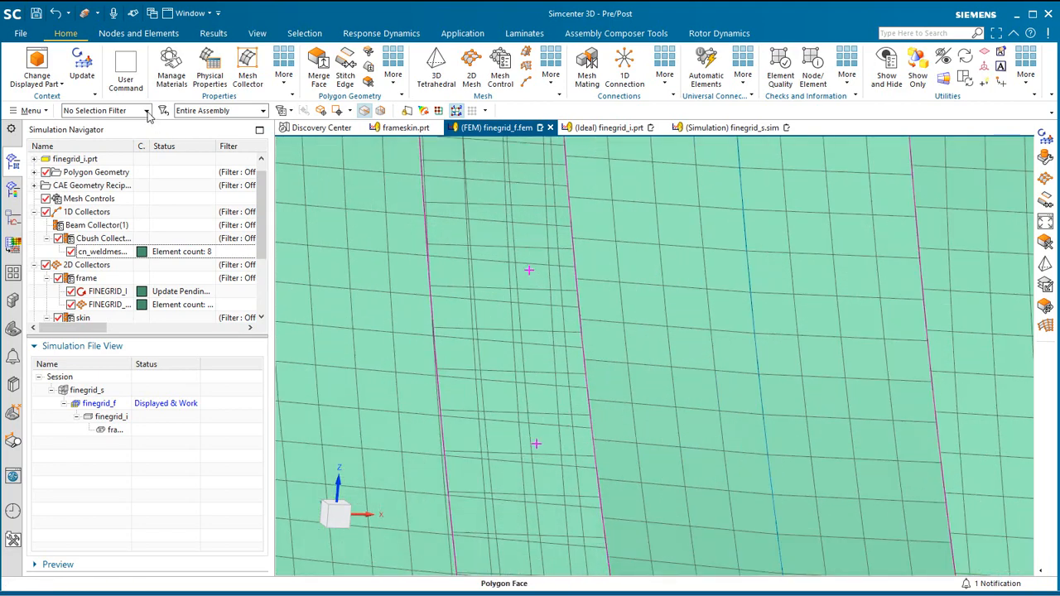
{"action": "left_click", "coordinate": [82, 65]}
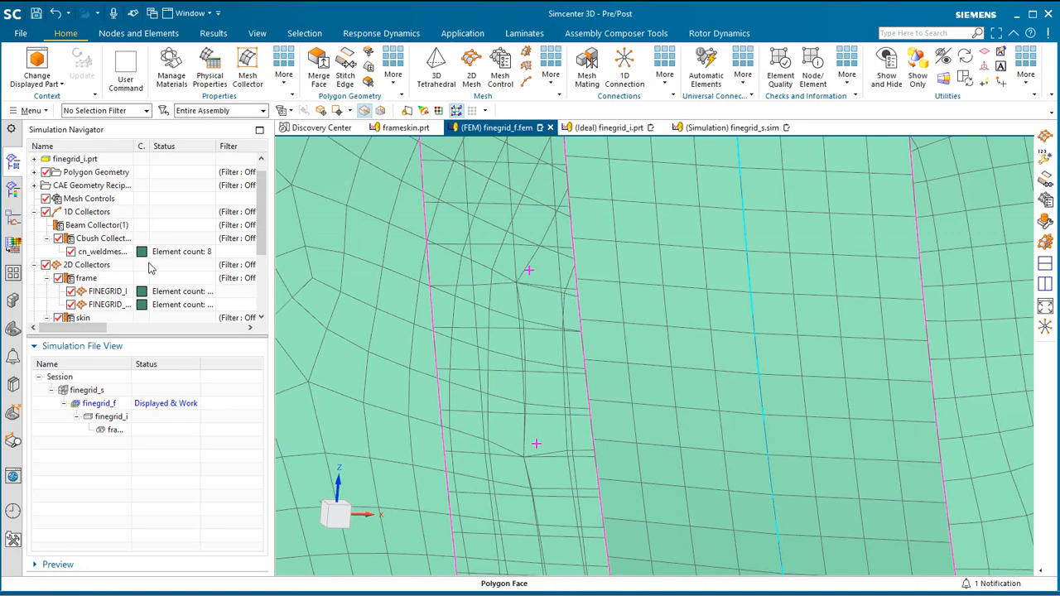
Enable the CSYS override in the mesh associated data of the CBUSH weld mesh.
{"action": "right_click", "coordinate": [111, 252]}
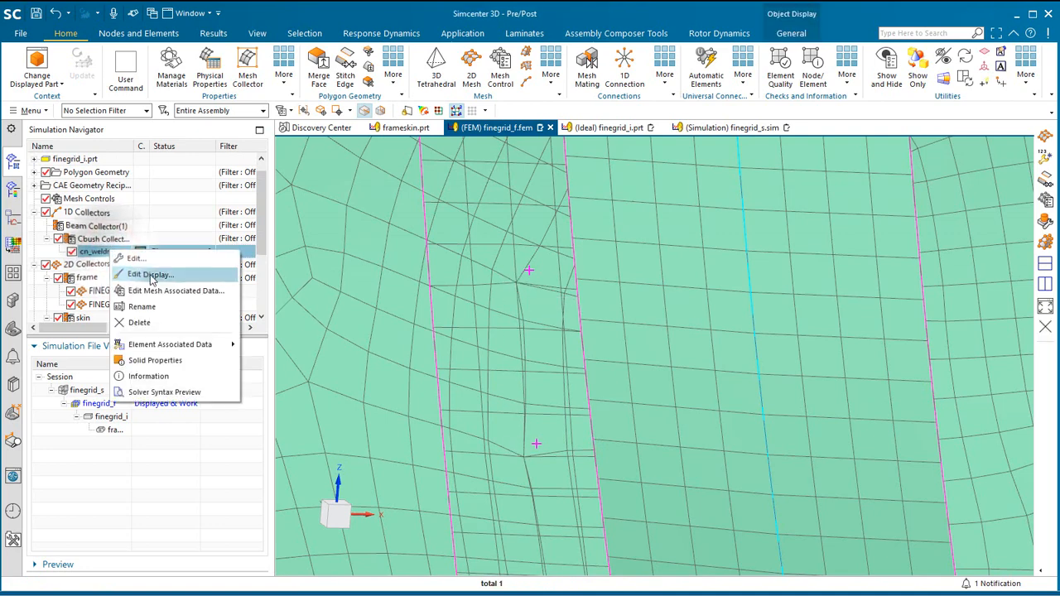
{"action": "left_click", "coordinate": [160, 291]}
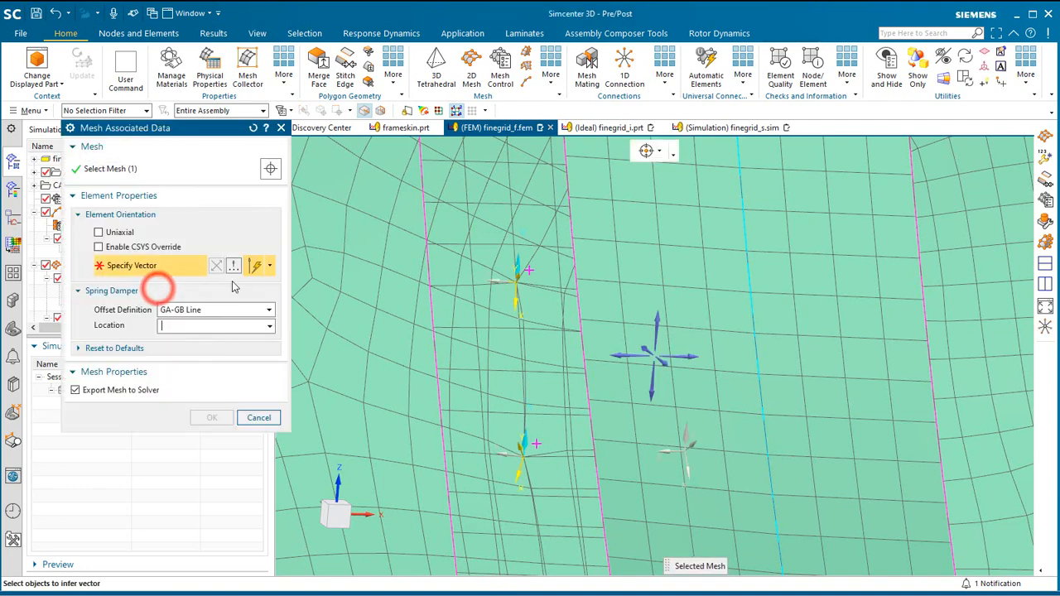
{"action": "left_click", "coordinate": [131, 248]}
{"action": "left_click", "coordinate": [212, 418]}
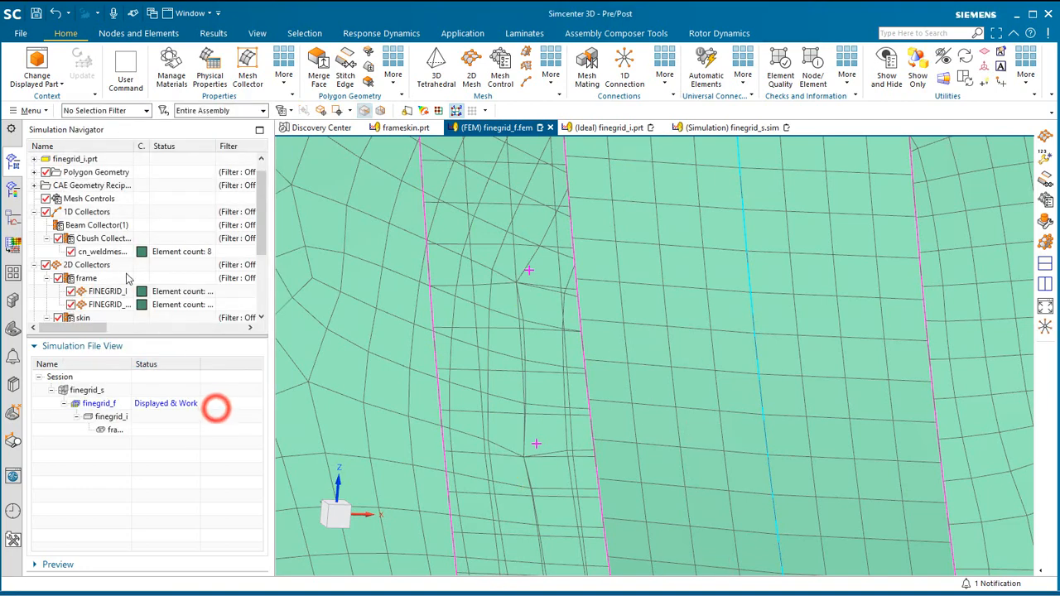
Set the X, Y and Z translational stiffness of the Cbush collector's PBUSH1 property to 1e3 N/mm each.
{"action": "right_click", "coordinate": [106, 239]}
{"action": "left_click", "coordinate": [139, 267]}
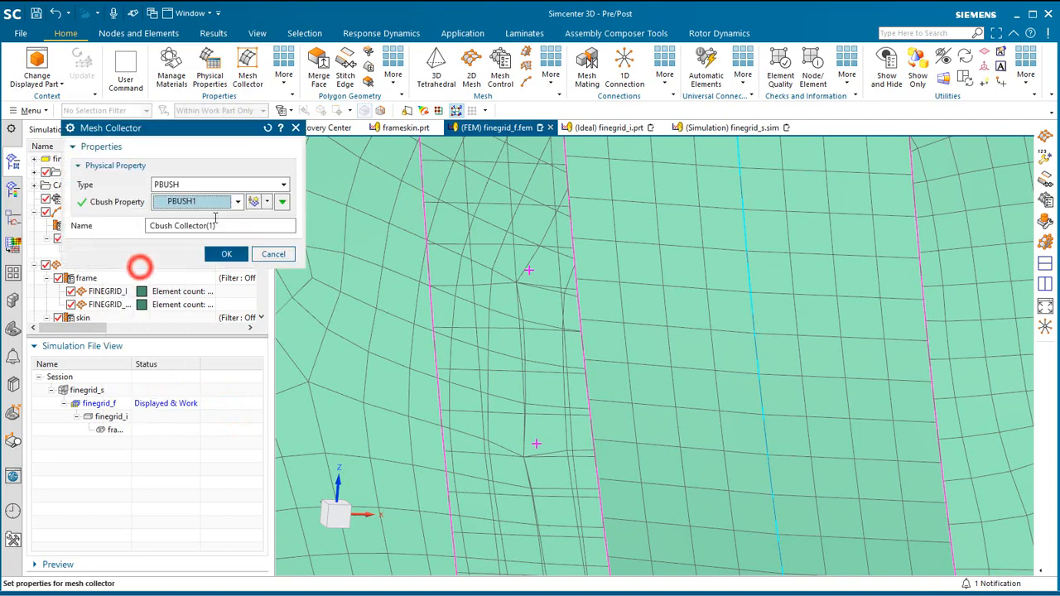
{"action": "left_click", "coordinate": [266, 202]}
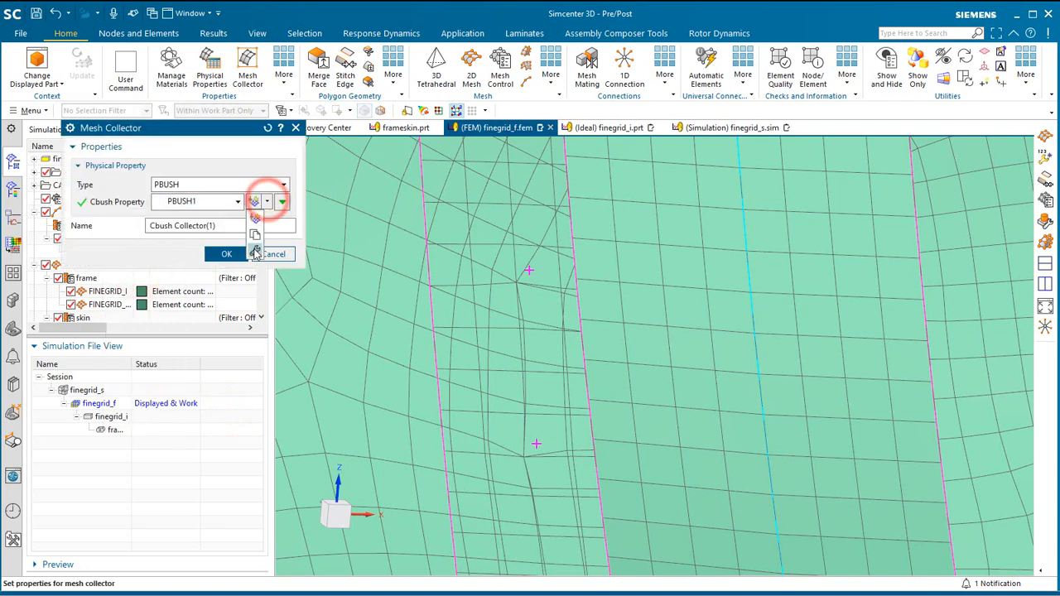
{"action": "left_click", "coordinate": [255, 253]}
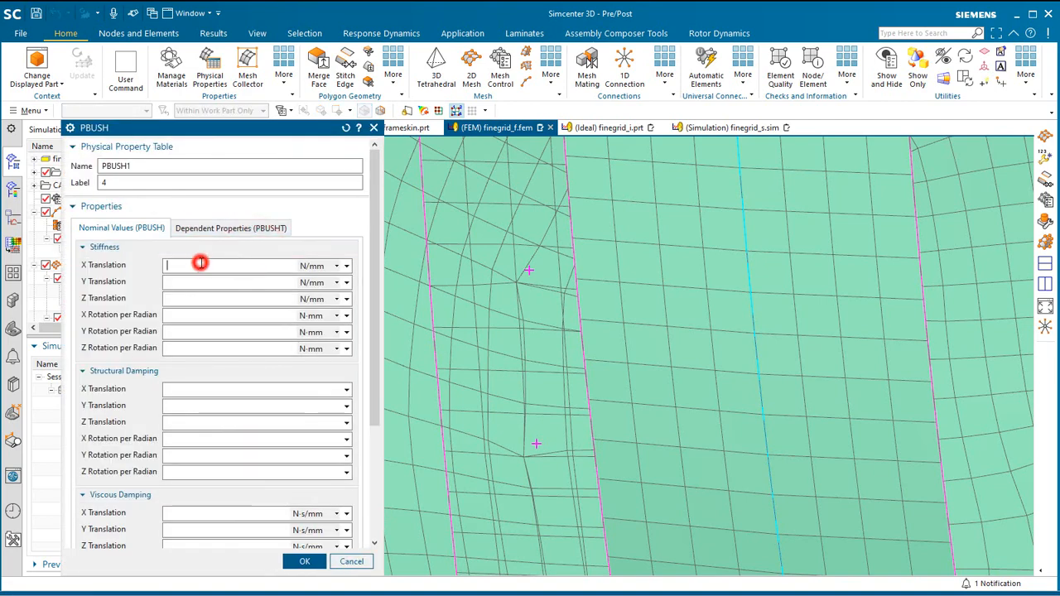
{"action": "left_click", "coordinate": [201, 263]}
{"action": "type", "text": "1e3"}
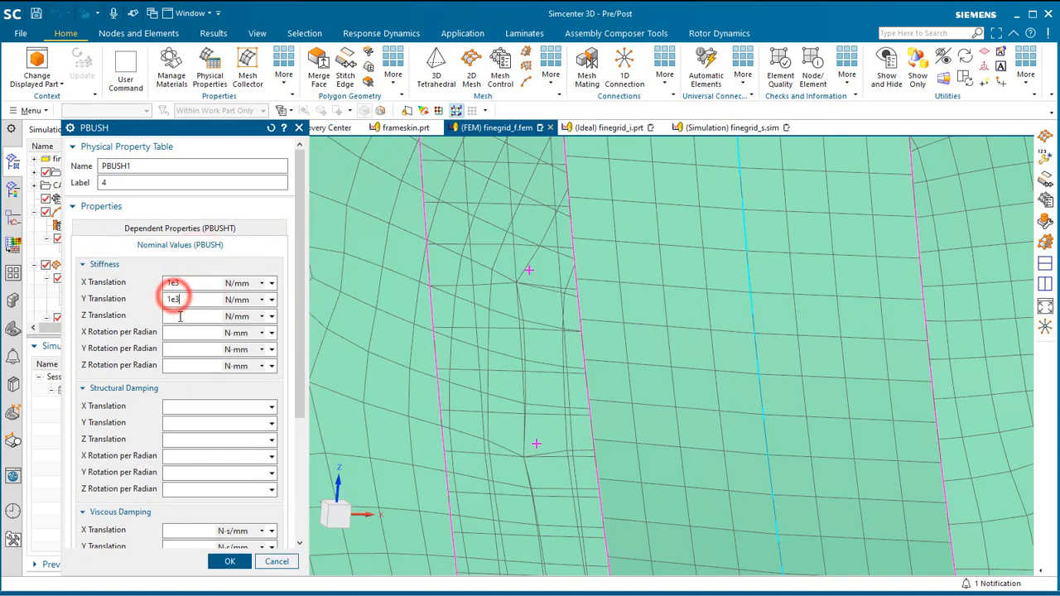
{"action": "left_click", "coordinate": [179, 316]}
{"action": "type", "text": "1e3"}
{"action": "left_click", "coordinate": [242, 283]}
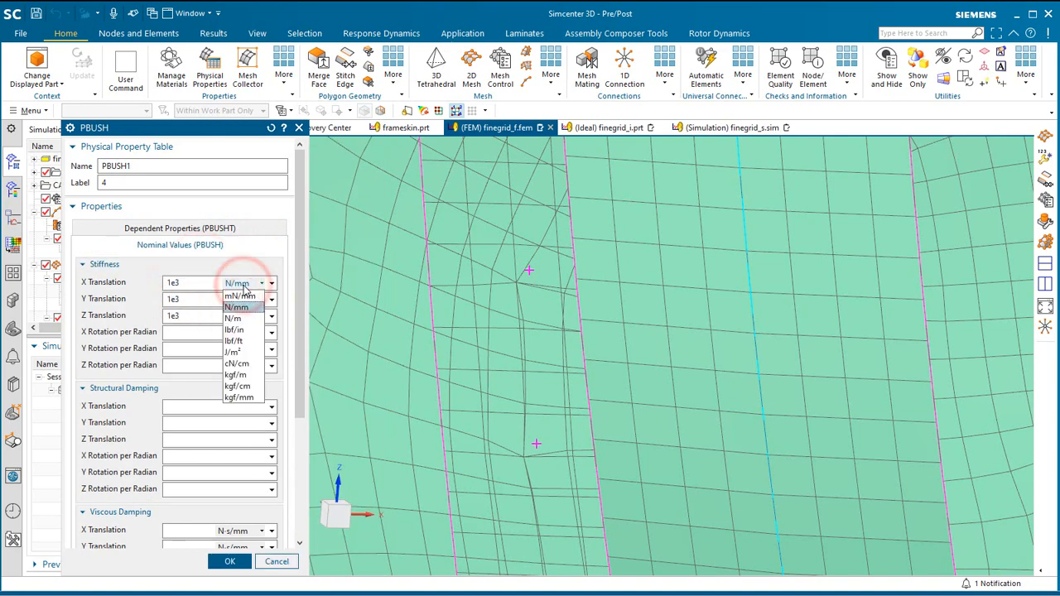
{"action": "left_click", "coordinate": [242, 285]}
{"action": "left_click", "coordinate": [222, 561]}
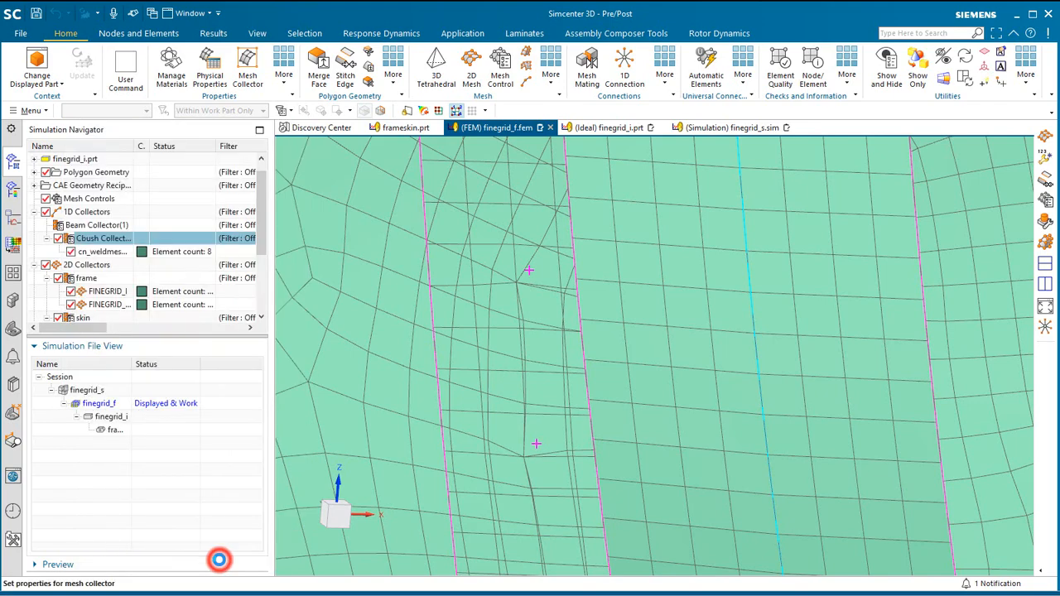
{"action": "left_click", "coordinate": [219, 253]}
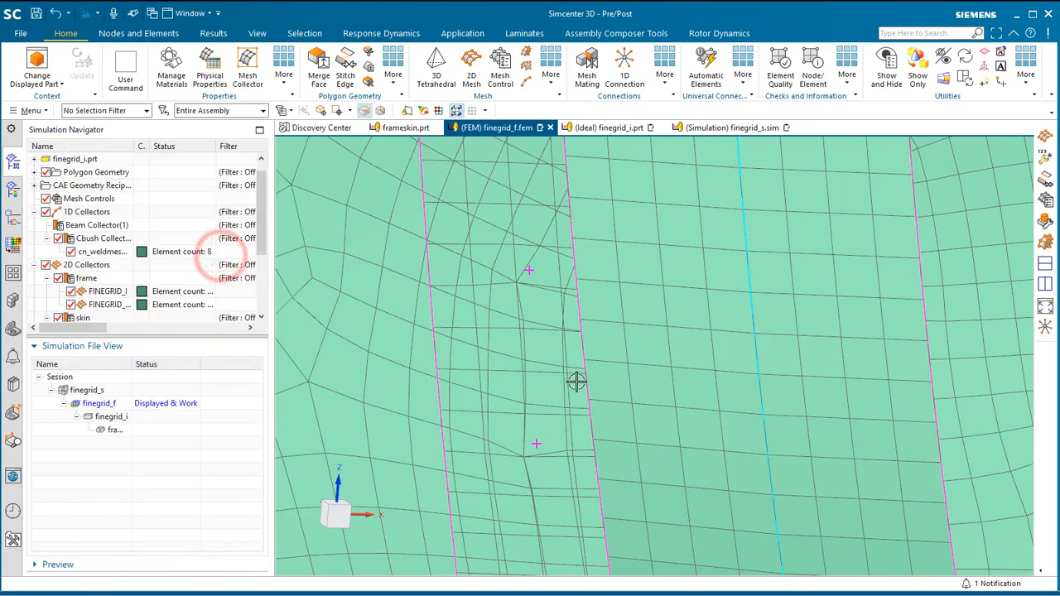
Switch to the finegrid_s simulation and turn on layers 55 and 1 in the layer settings.
{"action": "scroll", "coordinate": [576, 382], "scroll_direction": "down", "scroll_amount": 6}
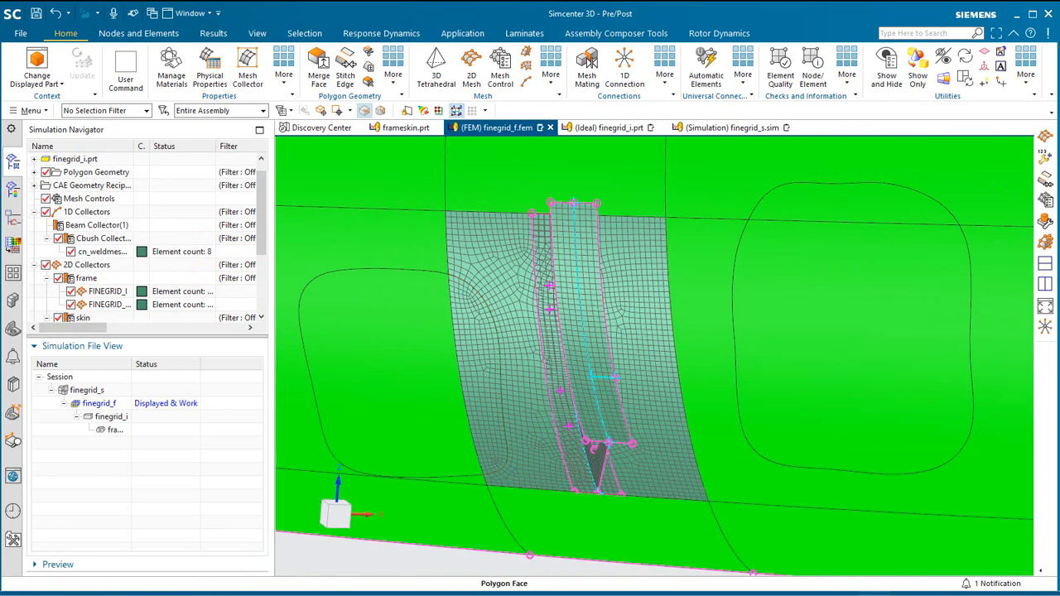
{"action": "double_click", "coordinate": [93, 391]}
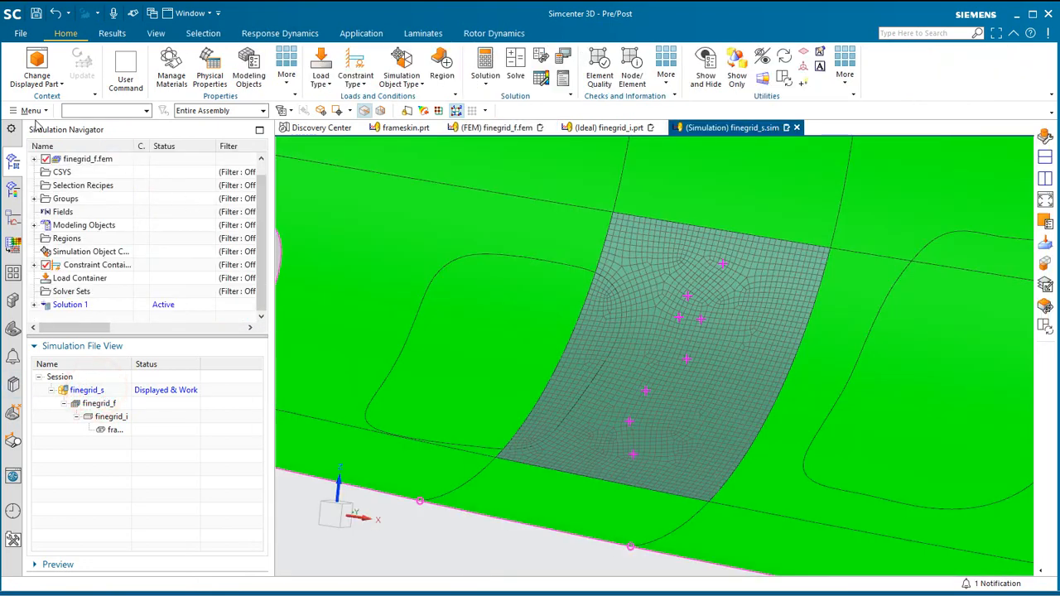
{"action": "left_click", "coordinate": [30, 110]}
{"action": "mouse_move", "coordinate": [49, 190]}
{"action": "left_click", "coordinate": [128, 196]}
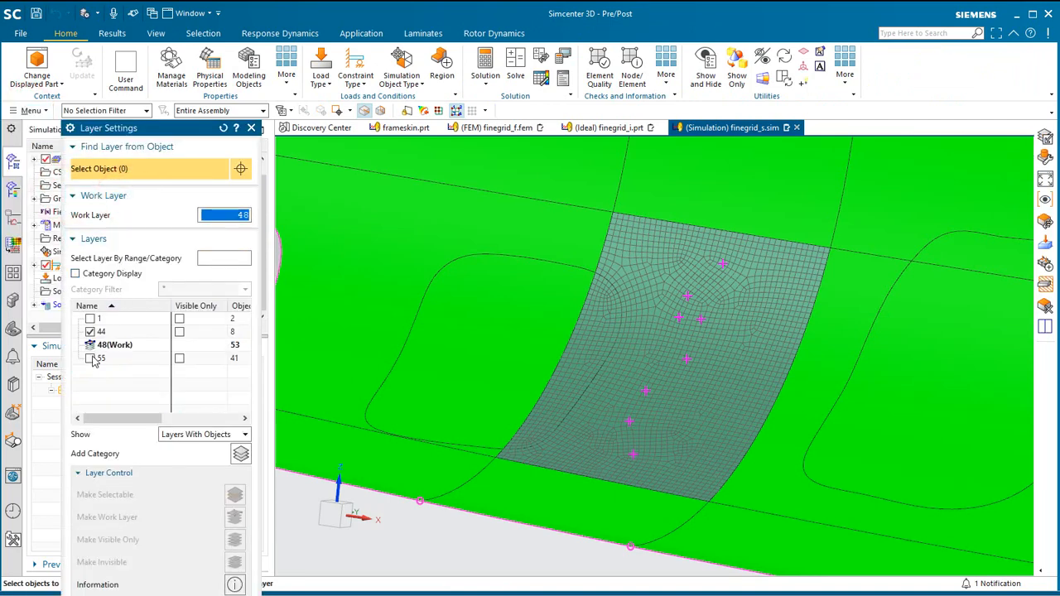
{"action": "left_click", "coordinate": [91, 359]}
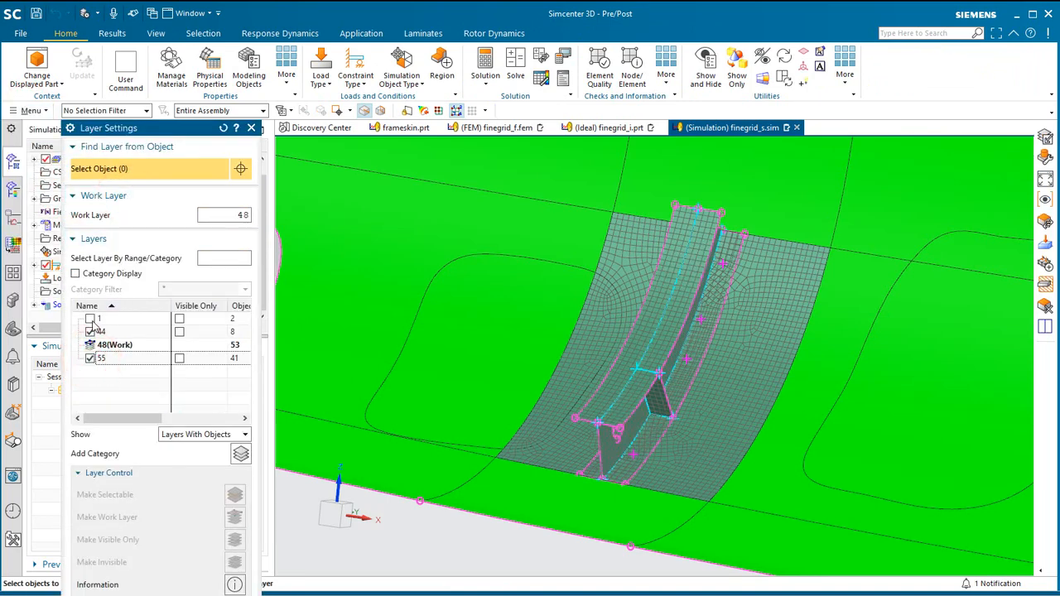
{"action": "left_click", "coordinate": [90, 319]}
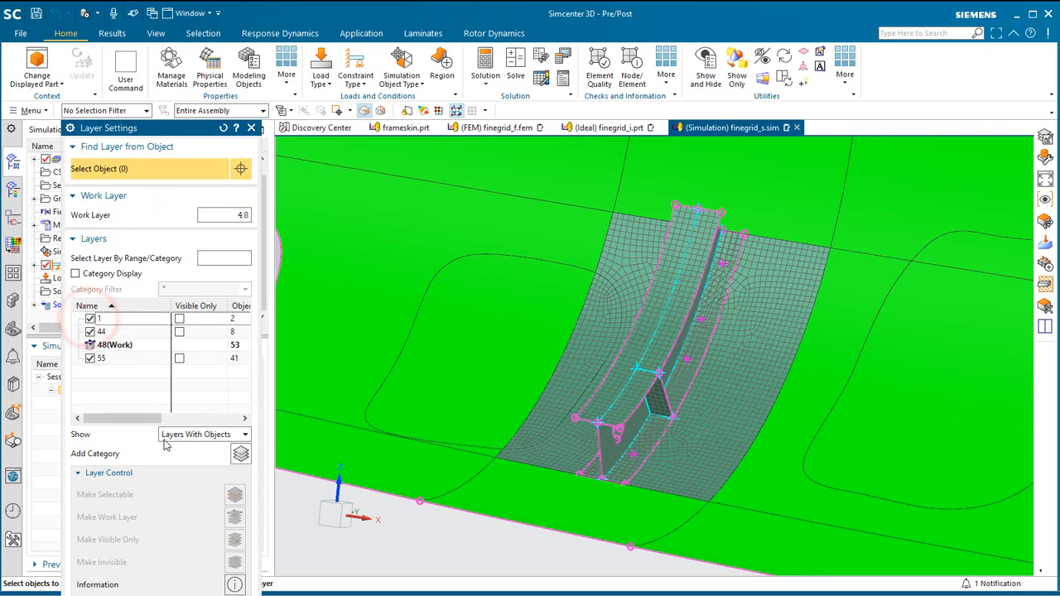
{"action": "key", "text": "Escape"}
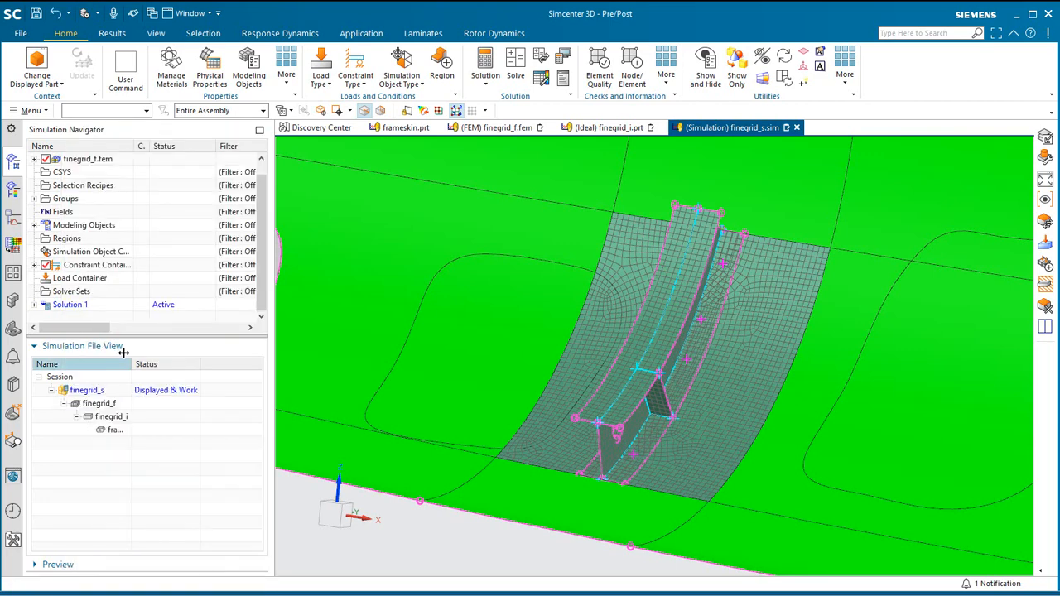
Activate the Subcase - Statics 1 of Solution 1 and start a Force load of the Spatial Table type.
{"action": "left_click", "coordinate": [35, 305]}
{"action": "double_click", "coordinate": [82, 294]}
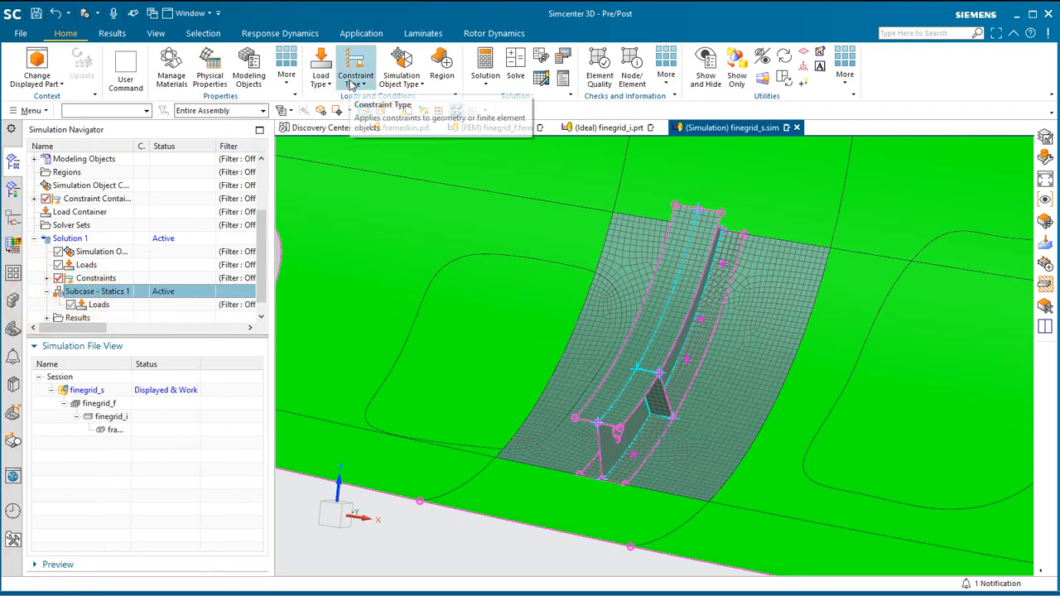
{"action": "left_click", "coordinate": [320, 64]}
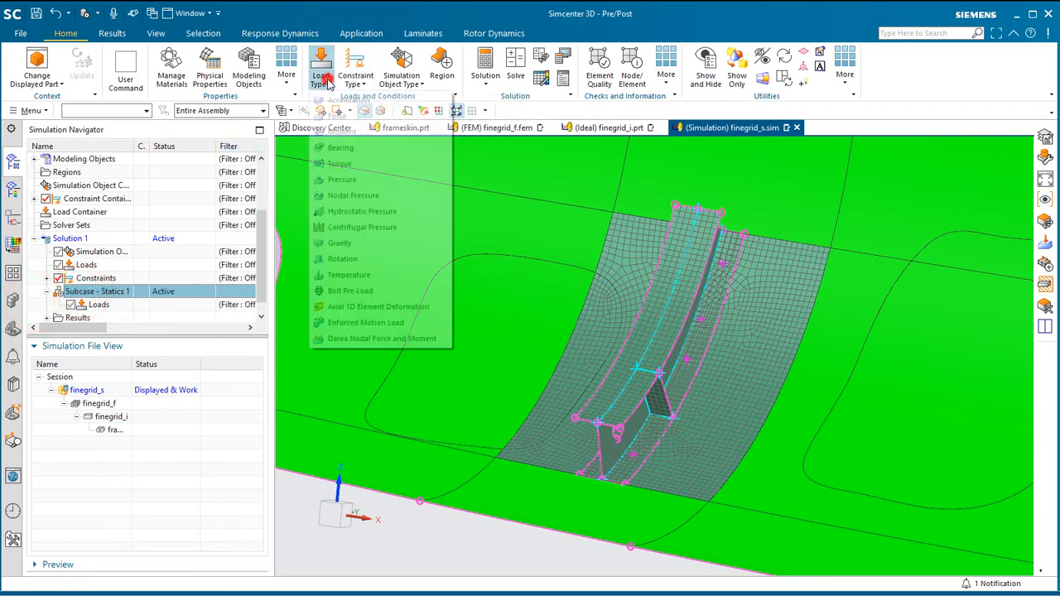
{"action": "left_click", "coordinate": [338, 116]}
{"action": "left_click", "coordinate": [218, 154]}
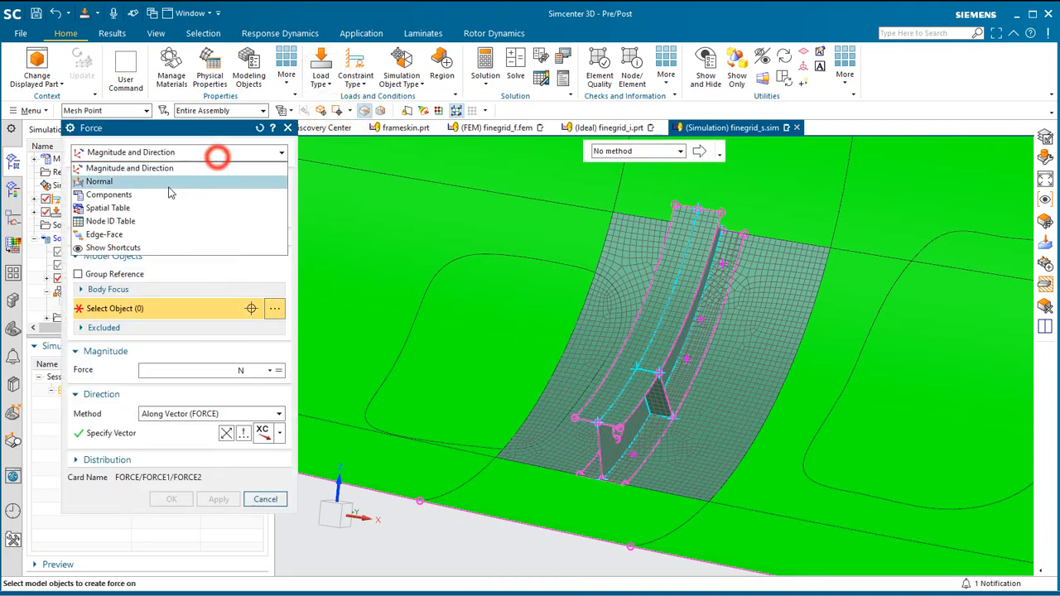
{"action": "left_click", "coordinate": [139, 207]}
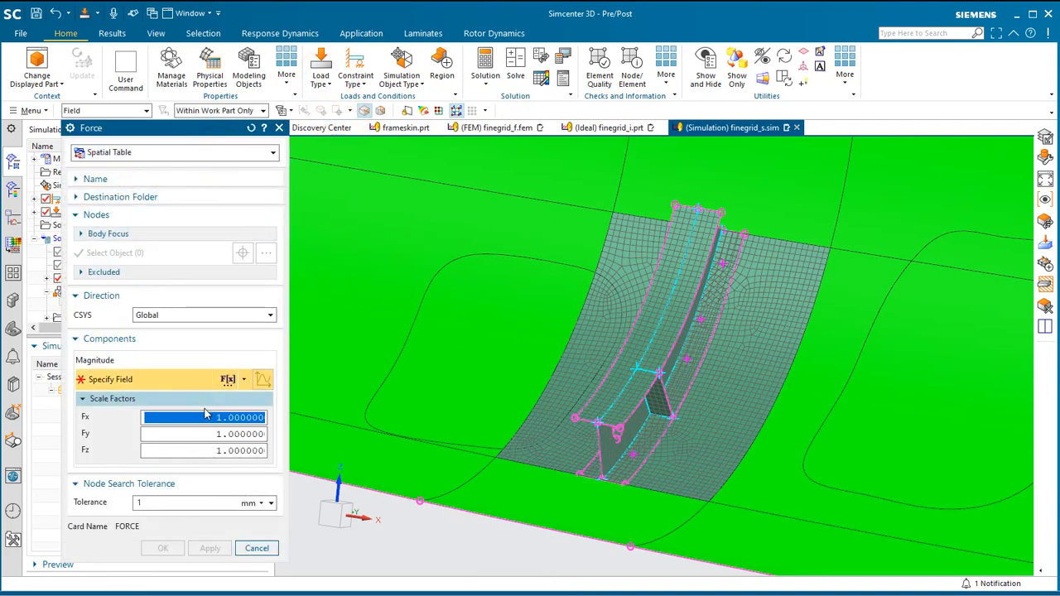
Create a new table field for the force magnitude with an x, y, z independent domain and Nearest Neighbor interpolation.
{"action": "left_click", "coordinate": [243, 379]}
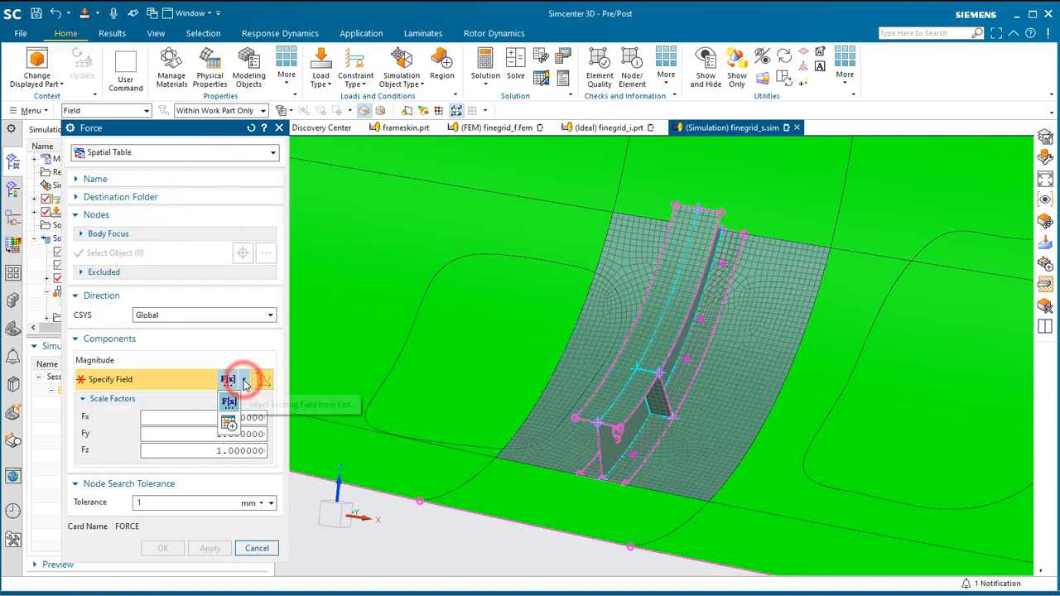
{"action": "left_click", "coordinate": [228, 422]}
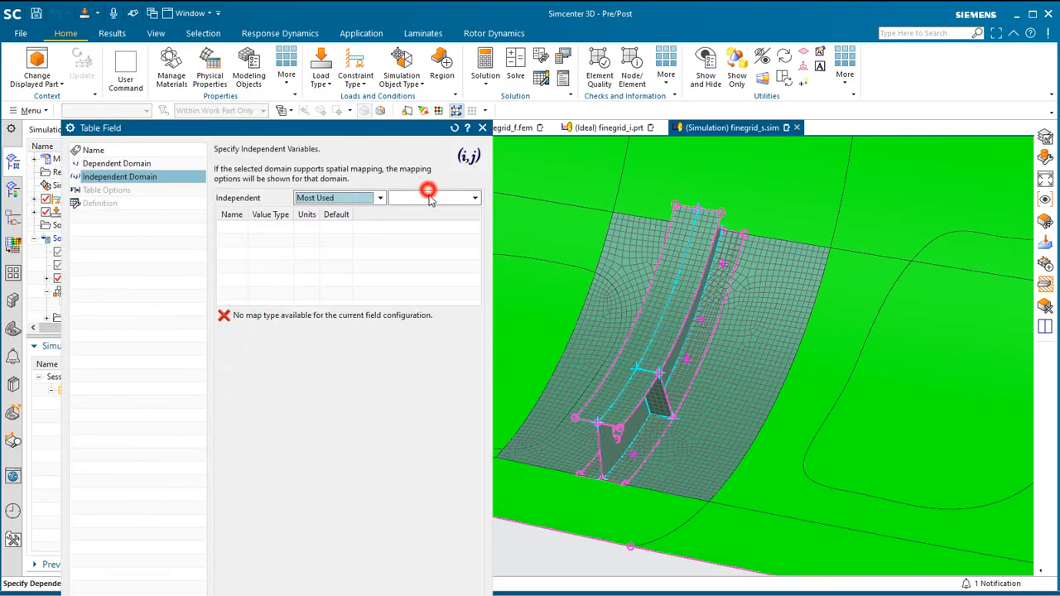
{"action": "left_click", "coordinate": [430, 199]}
{"action": "left_click", "coordinate": [411, 268]}
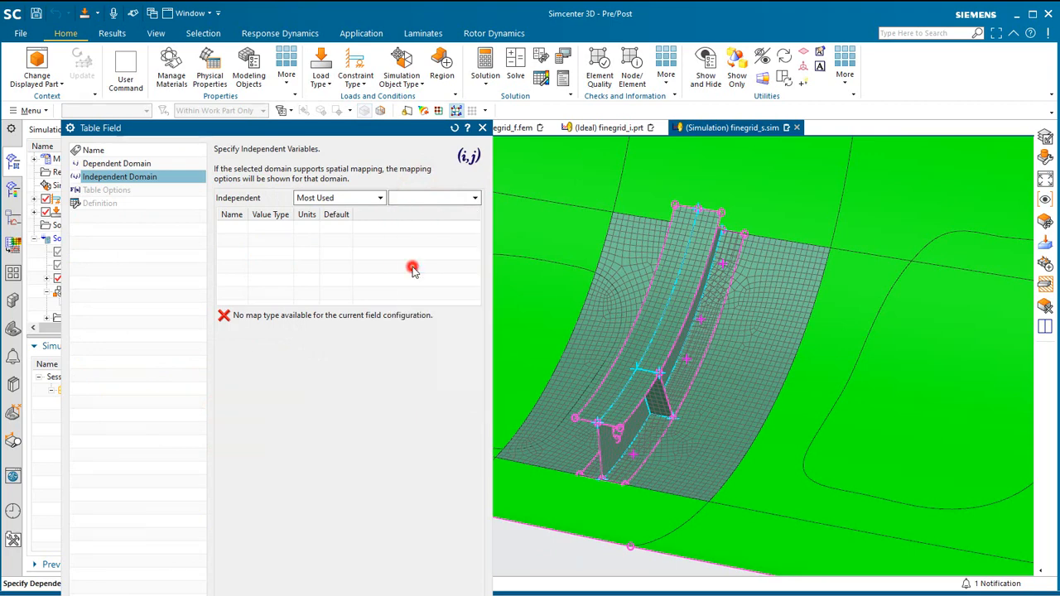
{"action": "left_click", "coordinate": [331, 561]}
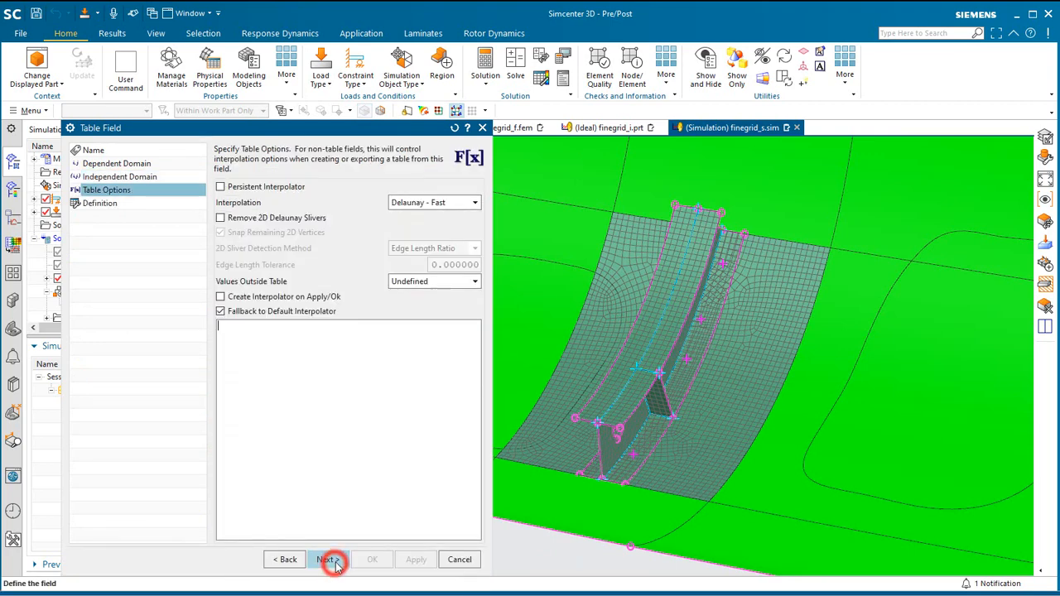
{"action": "left_click", "coordinate": [439, 204]}
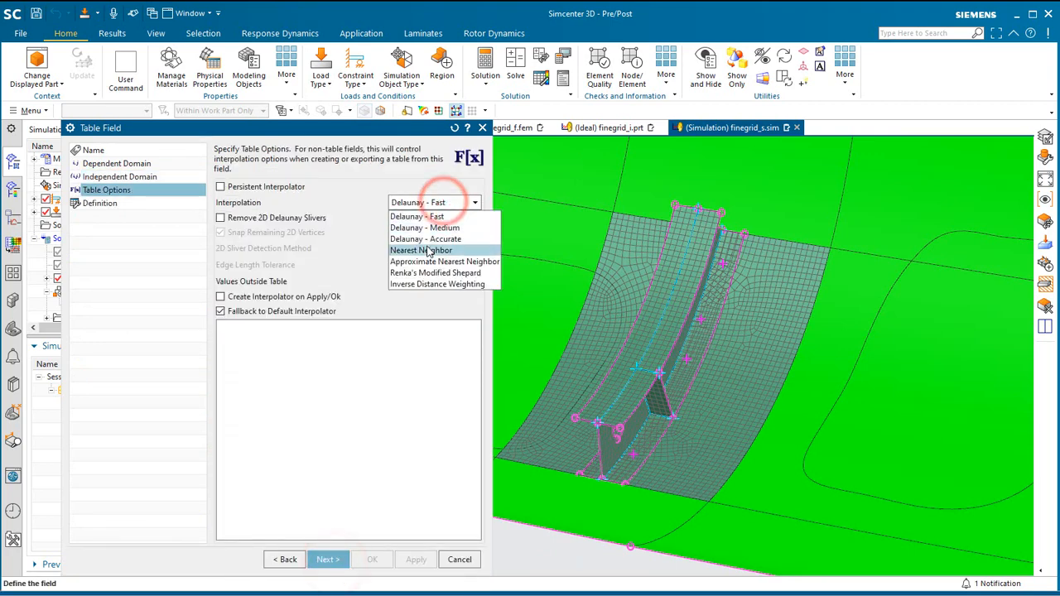
{"action": "left_click", "coordinate": [428, 249]}
{"action": "left_click", "coordinate": [336, 560]}
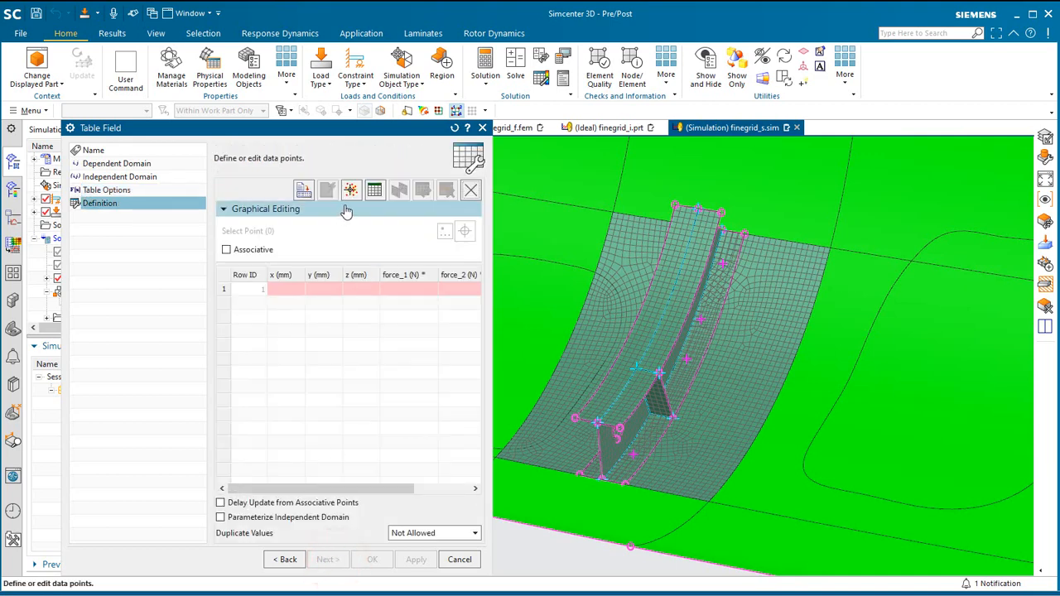
Import the force data points from xyzf.csv into the table field and widen the table to review its force columns.
{"action": "left_click", "coordinate": [303, 190]}
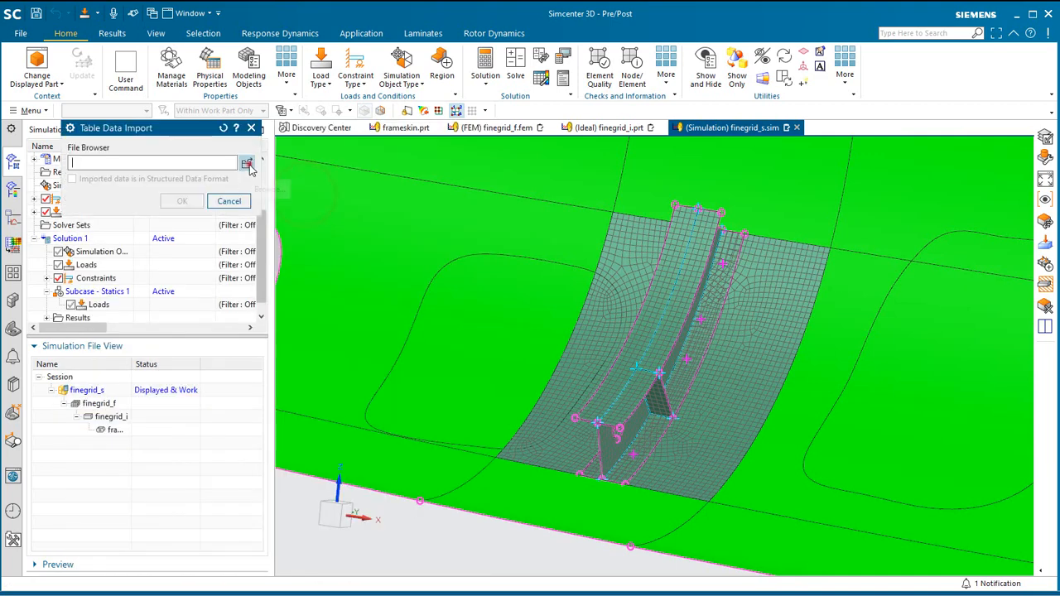
{"action": "left_click", "coordinate": [248, 164]}
{"action": "left_click", "coordinate": [459, 227]}
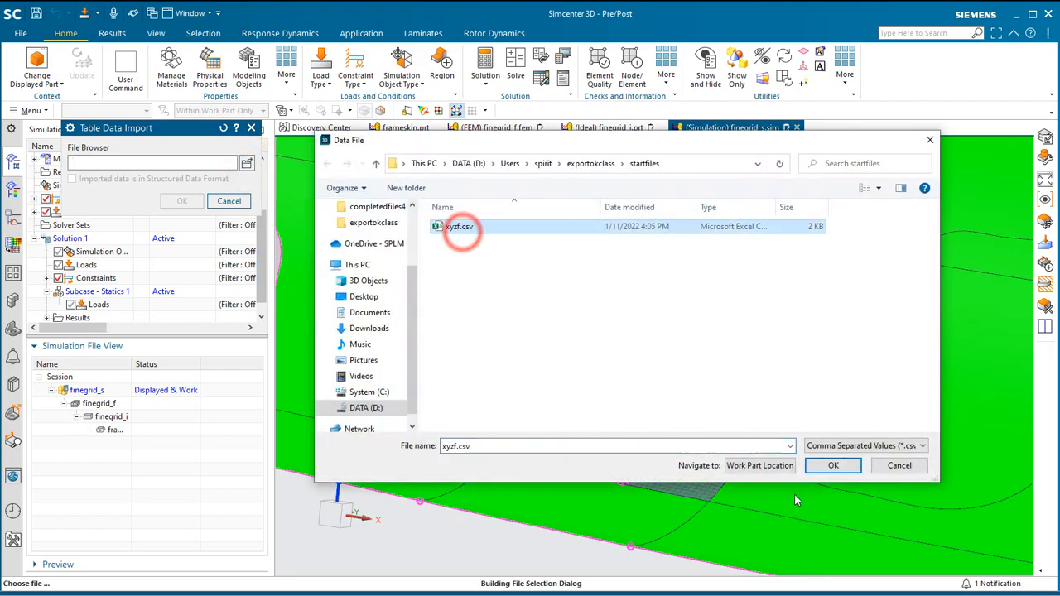
{"action": "left_click", "coordinate": [833, 466]}
{"action": "left_click", "coordinate": [184, 202]}
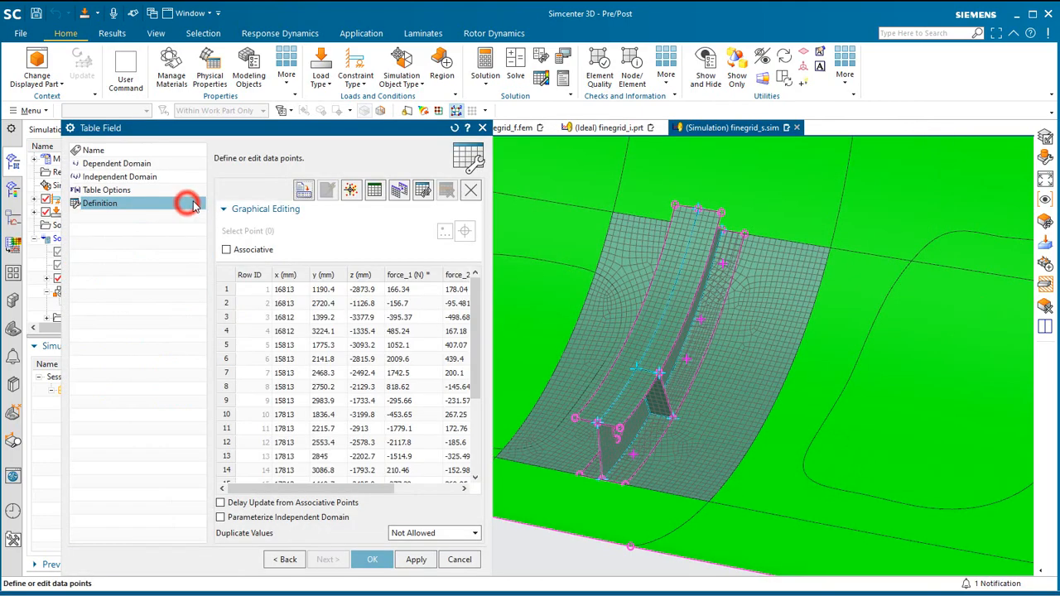
{"action": "left_click_drag", "start_coordinate": [492, 291], "coordinate": [735, 284]}
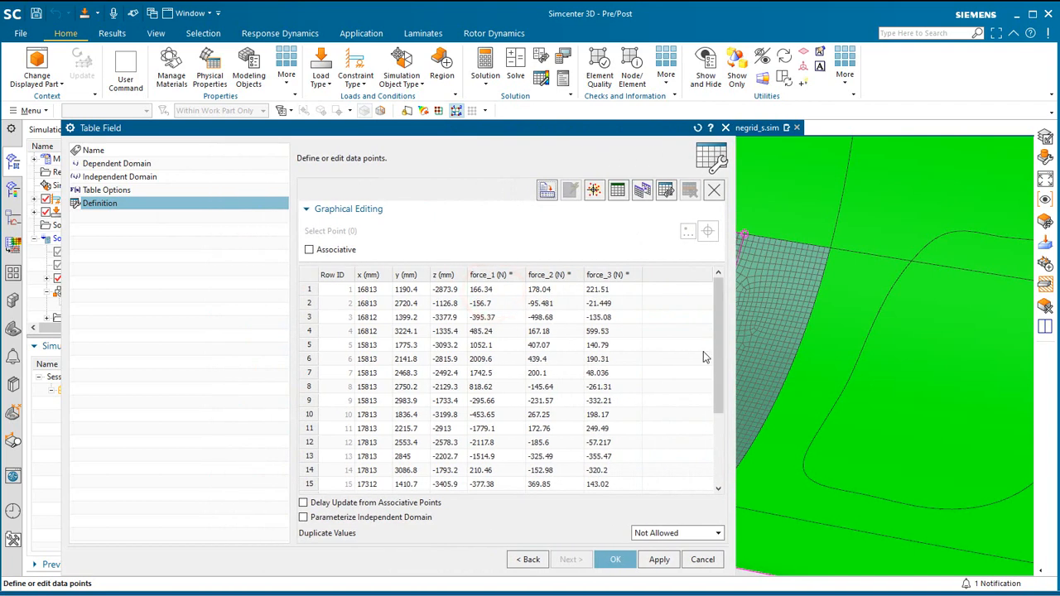
{"action": "mouse_move", "coordinate": [719, 335]}
{"action": "left_mouse_down"}
{"action": "mouse_move", "coordinate": [720, 419]}
{"action": "mouse_move", "coordinate": [715, 324]}
{"action": "left_mouse_up"}
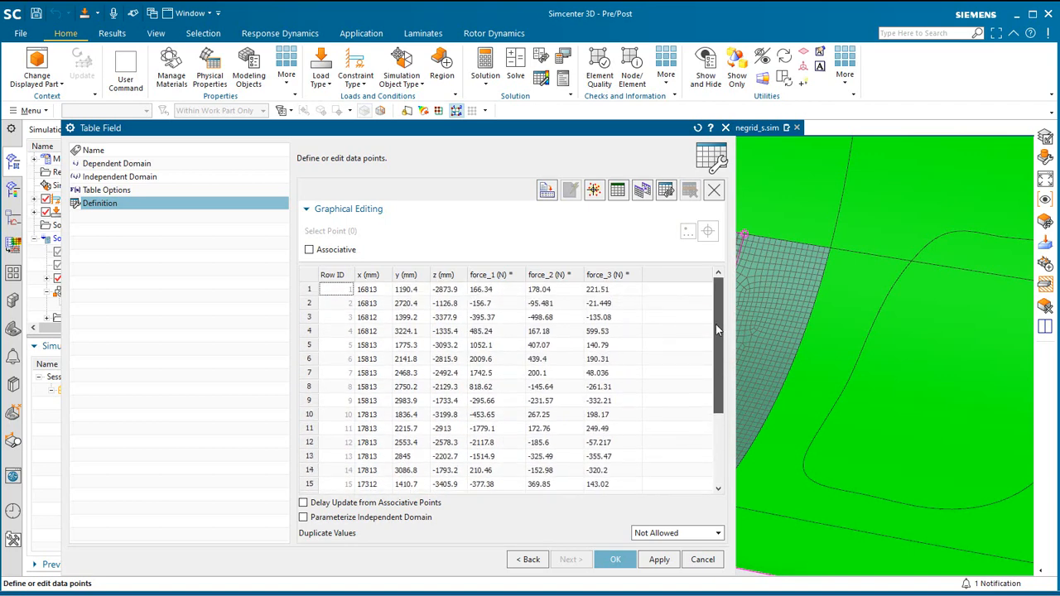
Accept the imported table field as the magnitude and create the spatial table force load with a 50 mm node search tolerance.
{"action": "left_click", "coordinate": [616, 555]}
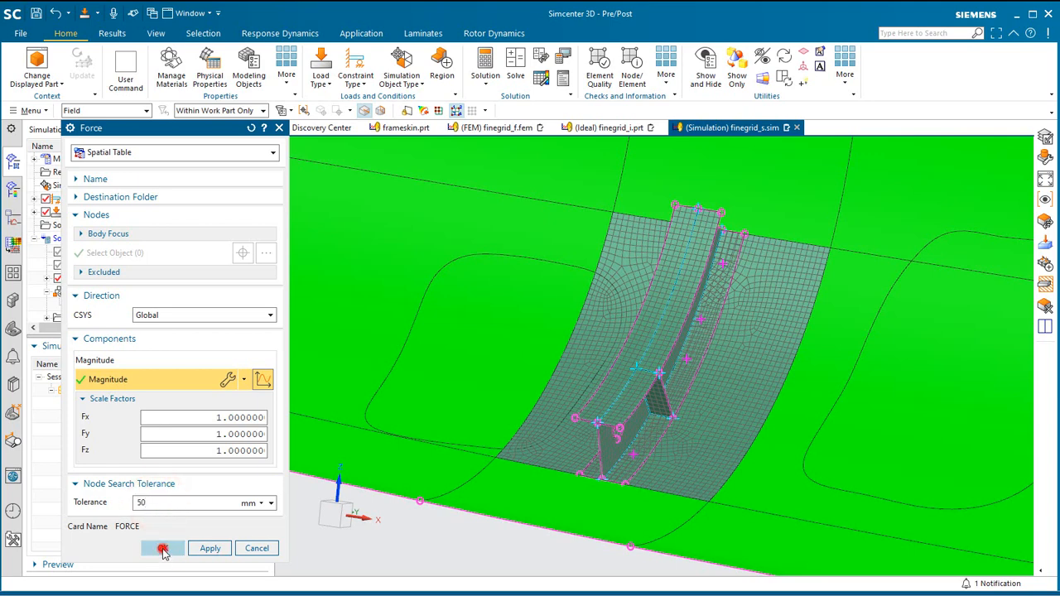
{"action": "left_click", "coordinate": [163, 550]}
{"action": "mouse_move", "coordinate": [484, 407]}
{"action": "middle_mouse_down"}
{"action": "mouse_move", "coordinate": [510, 407]}
{"action": "mouse_move", "coordinate": [501, 407]}
{"action": "middle_mouse_up"}
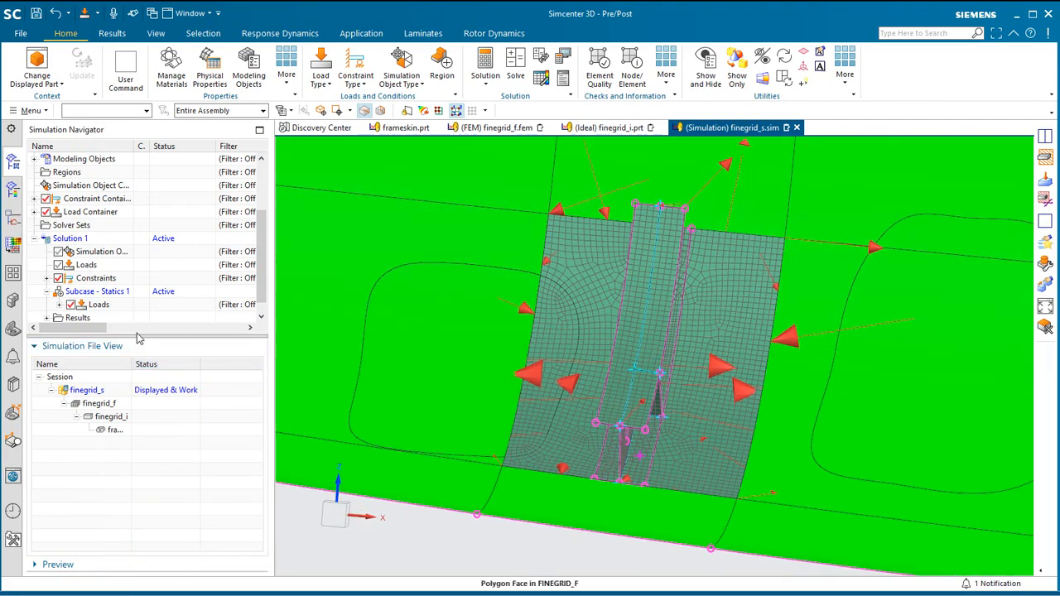
Remove the Enforced Displacement(1) constraint from Solution 1.
{"action": "left_click", "coordinate": [47, 279]}
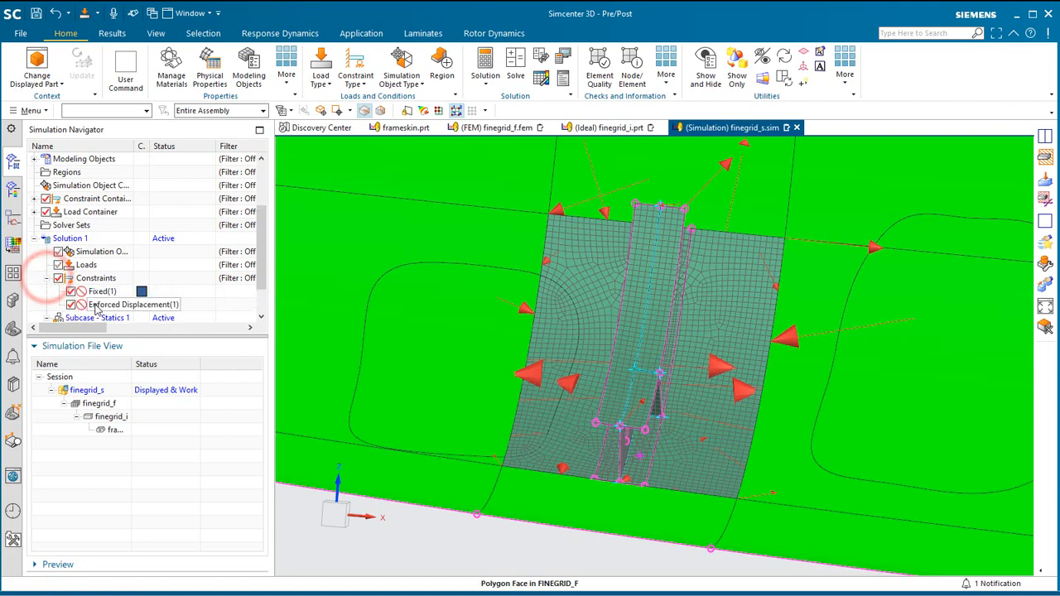
{"action": "right_click", "coordinate": [96, 305]}
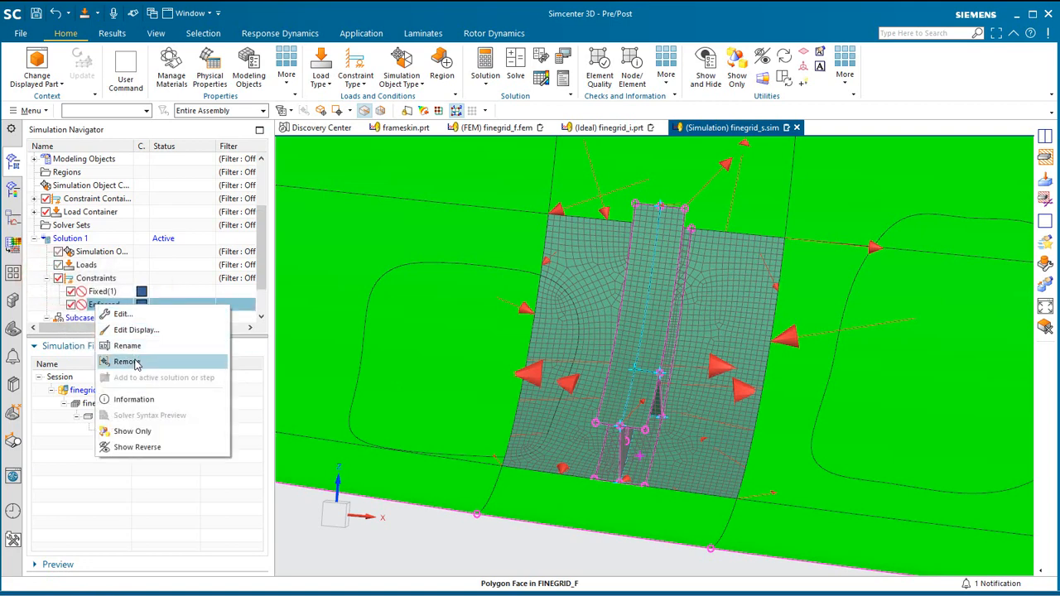
{"action": "left_click", "coordinate": [127, 362]}
Assign the Fixed(1) constraint to the outer corner vertex at the lower end of the frame's free flange.
{"action": "double_click", "coordinate": [100, 291]}
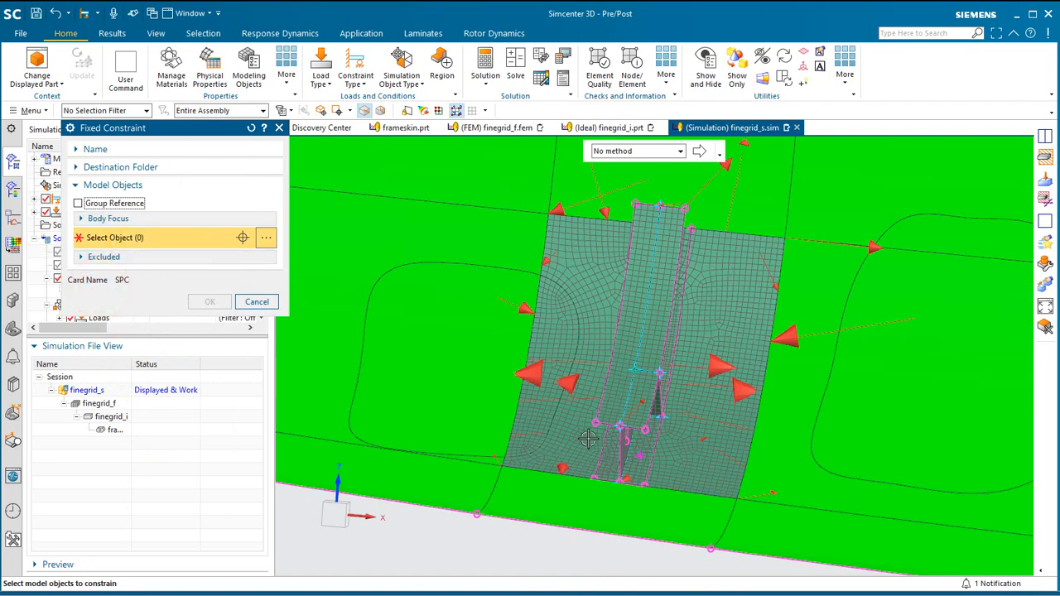
{"action": "scroll", "coordinate": [588, 439], "scroll_direction": "up", "scroll_amount": 5}
{"action": "left_click", "coordinate": [594, 410]}
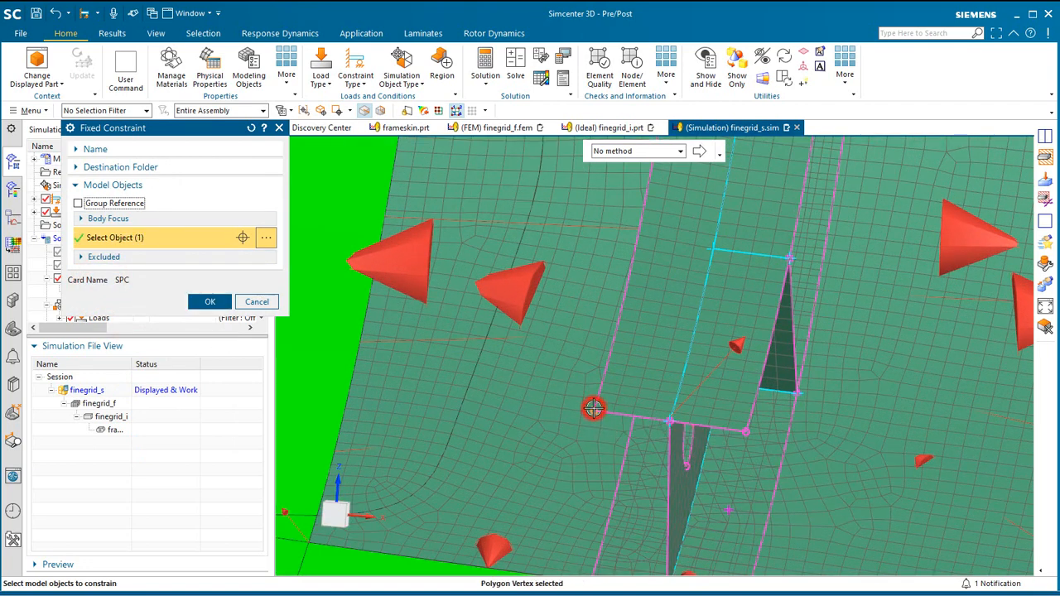
{"action": "left_click", "coordinate": [205, 302]}
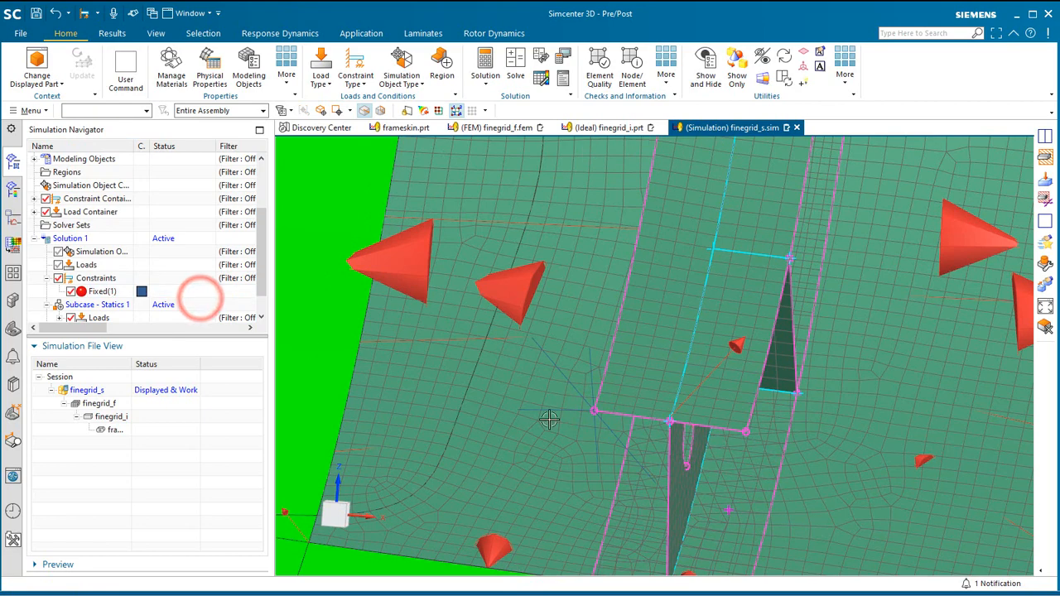
{"action": "scroll", "coordinate": [585, 440], "scroll_direction": "down", "scroll_amount": 4}
{"action": "mouse_move", "coordinate": [591, 438]}
{"action": "middle_mouse_down"}
{"action": "mouse_move", "coordinate": [619, 434]}
{"action": "mouse_move", "coordinate": [601, 439]}
{"action": "middle_mouse_up"}
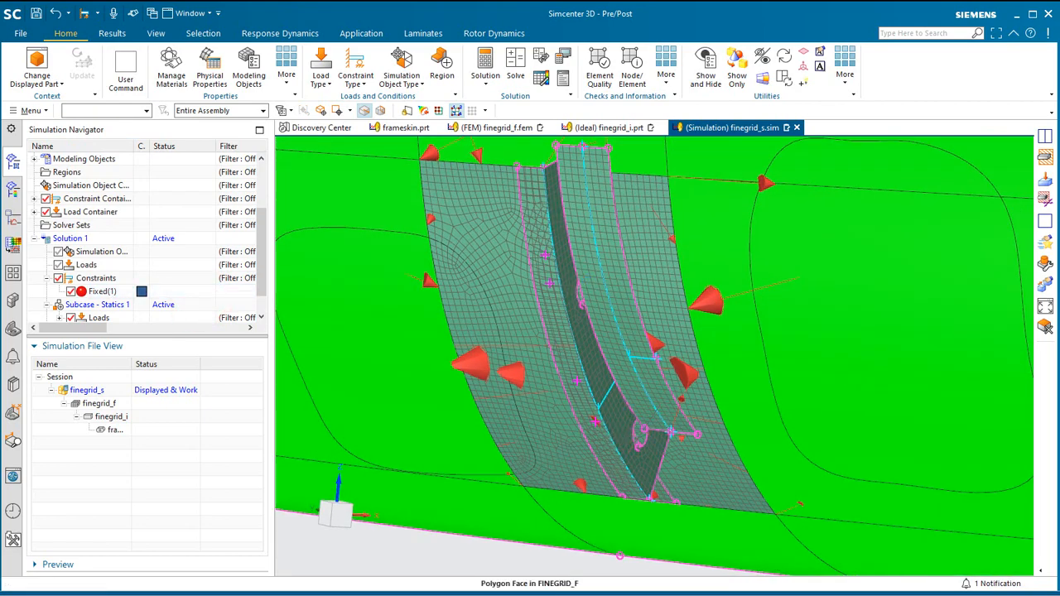
Save the simulation and solve Solution 1, declining the message review and closing the solve report and job monitor.
{"action": "left_click", "coordinate": [37, 14]}
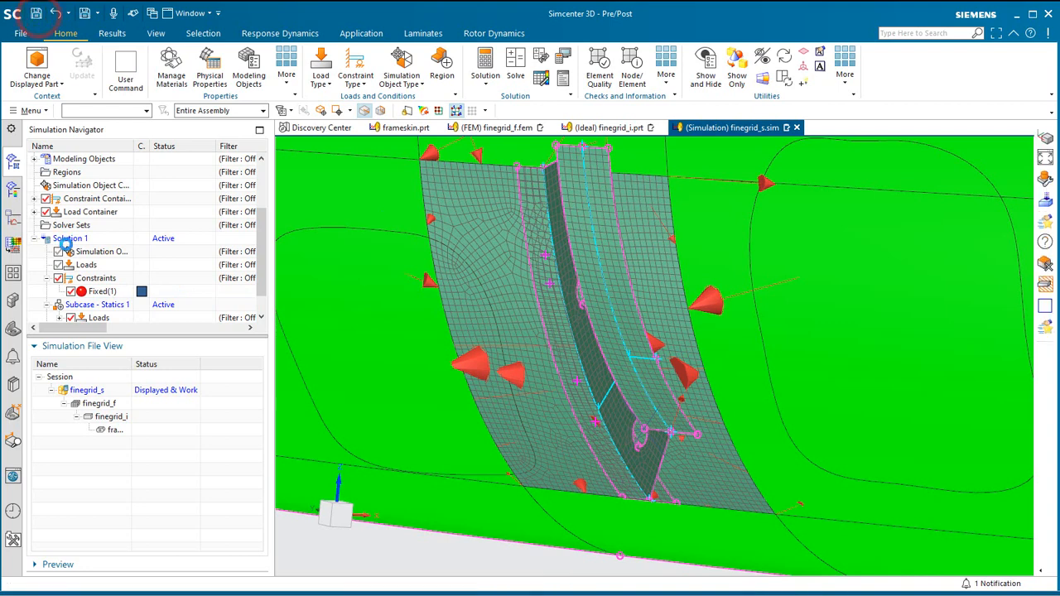
{"action": "left_click", "coordinate": [516, 64]}
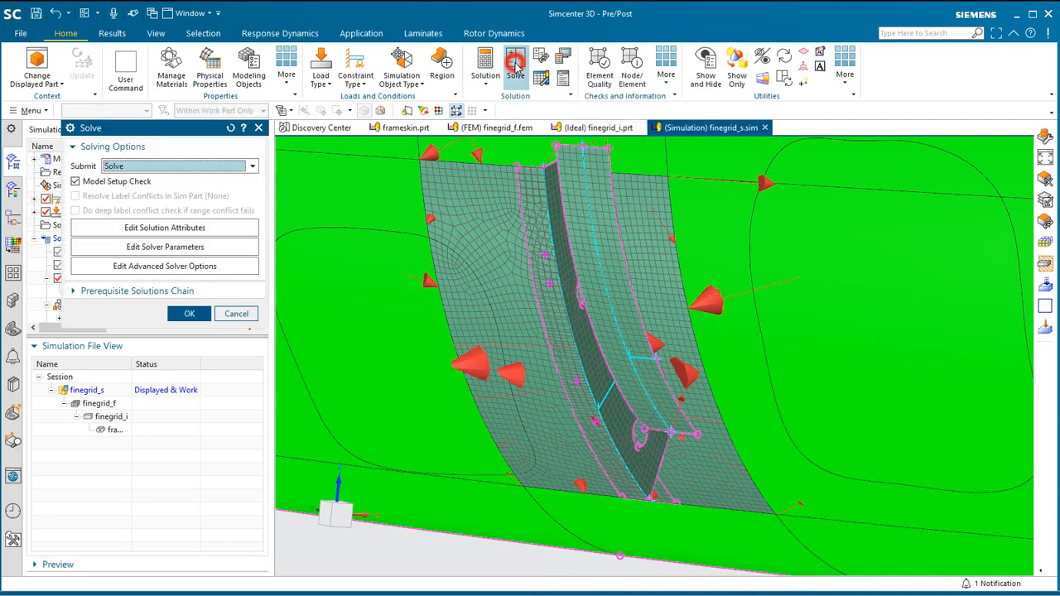
{"action": "left_click", "coordinate": [185, 313]}
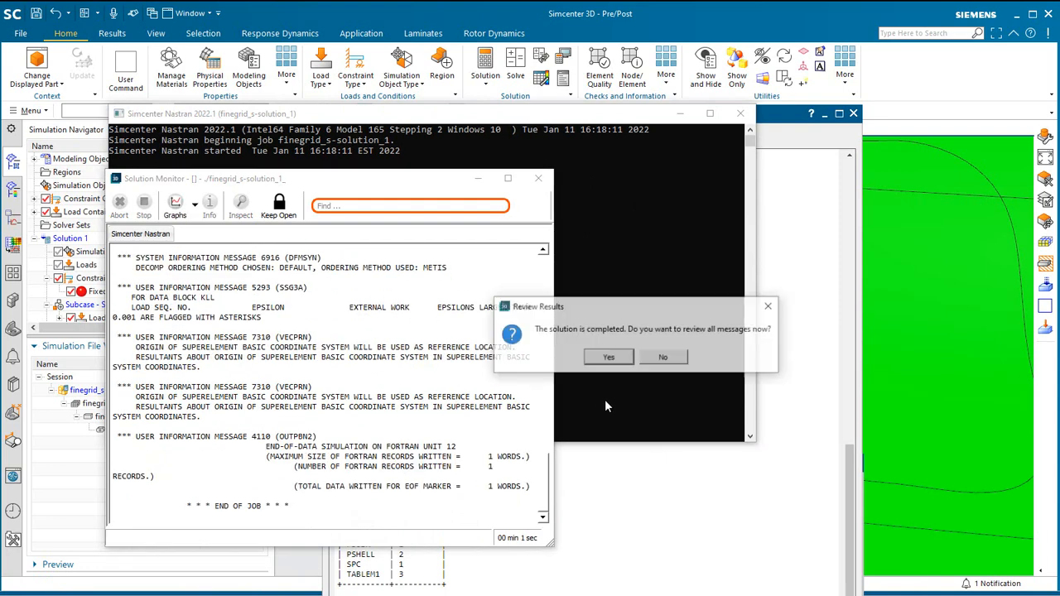
{"action": "left_click", "coordinate": [668, 358]}
{"action": "left_click", "coordinate": [853, 113]}
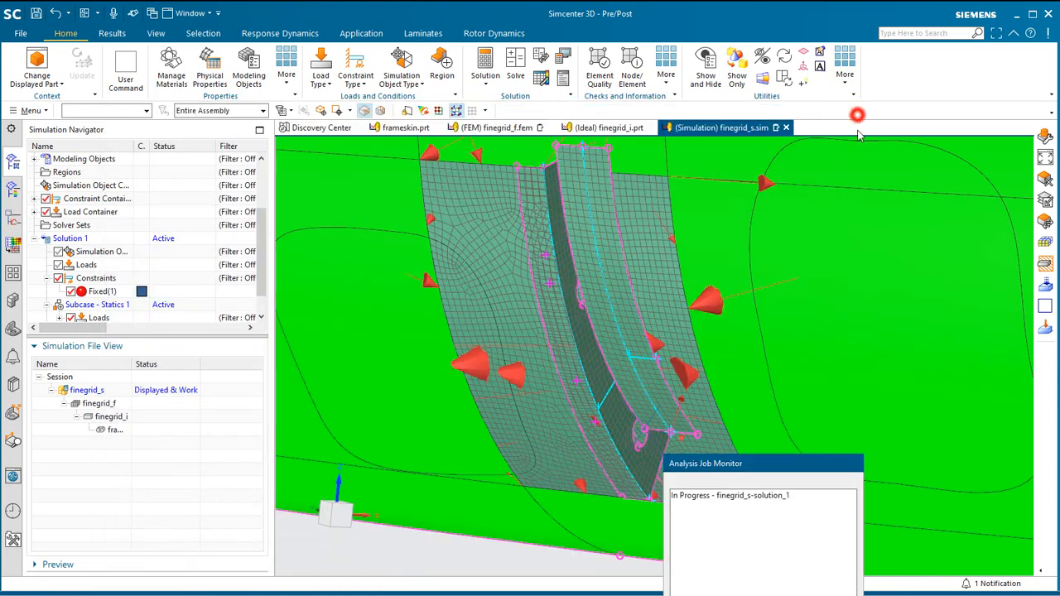
{"action": "left_click_drag", "start_coordinate": [746, 464], "coordinate": [644, 362]}
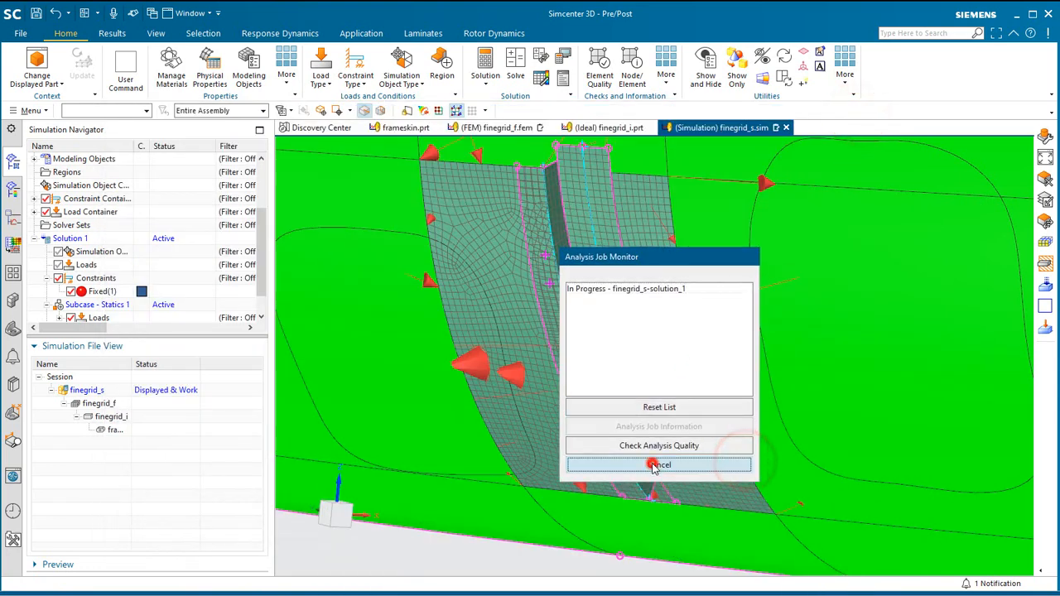
{"action": "left_click", "coordinate": [653, 462]}
Switch to the finegrid_f FEM, make layer 55 the work layer and turn off layer 48 to isolate the frame.
{"action": "double_click", "coordinate": [95, 403]}
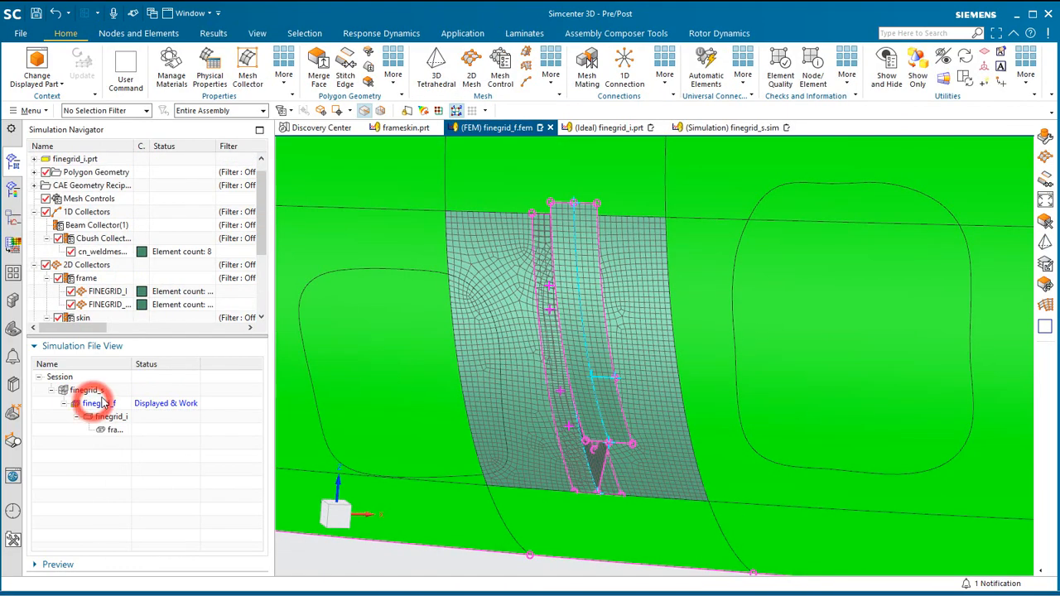
{"action": "mouse_move", "coordinate": [465, 340]}
{"action": "middle_mouse_down"}
{"action": "mouse_move", "coordinate": [480, 336]}
{"action": "mouse_move", "coordinate": [466, 338]}
{"action": "middle_mouse_up"}
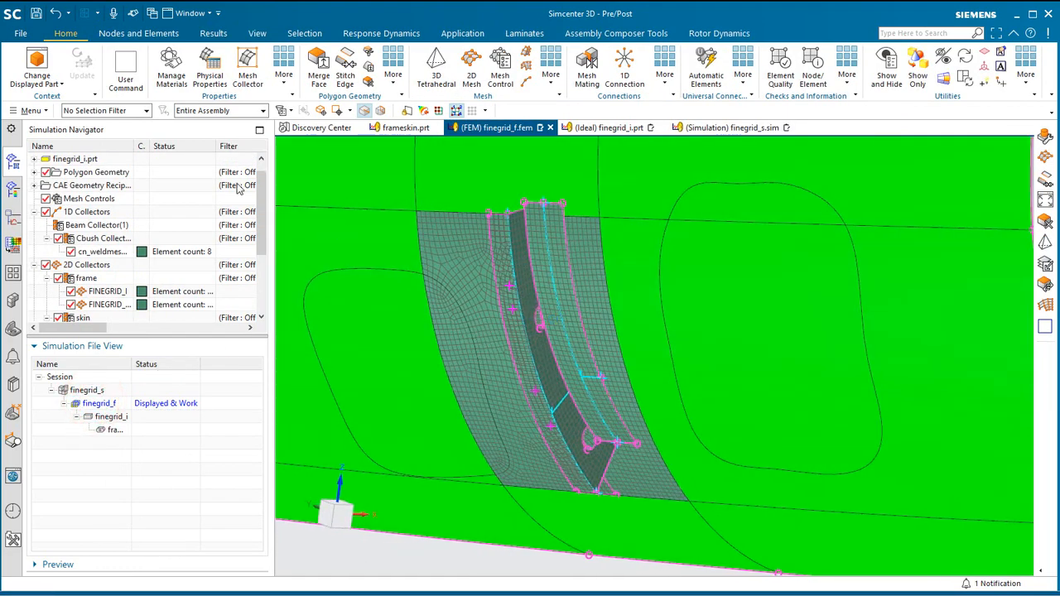
{"action": "left_click", "coordinate": [31, 112]}
{"action": "left_click", "coordinate": [52, 194]}
{"action": "left_click", "coordinate": [115, 193]}
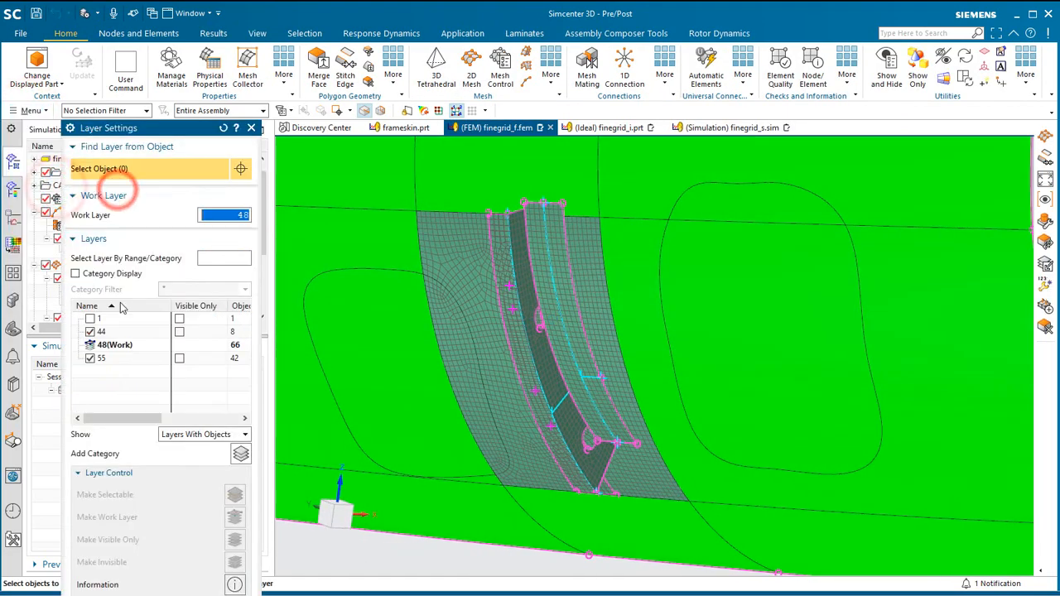
{"action": "right_click", "coordinate": [107, 361]}
{"action": "left_click", "coordinate": [123, 362]}
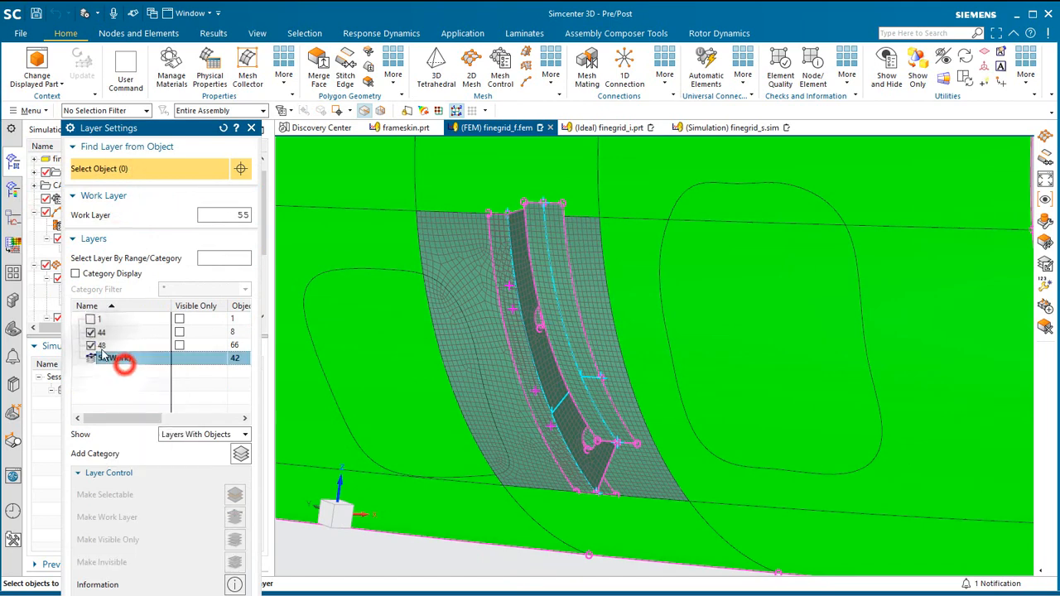
{"action": "left_click", "coordinate": [90, 344]}
{"action": "left_click", "coordinate": [90, 332]}
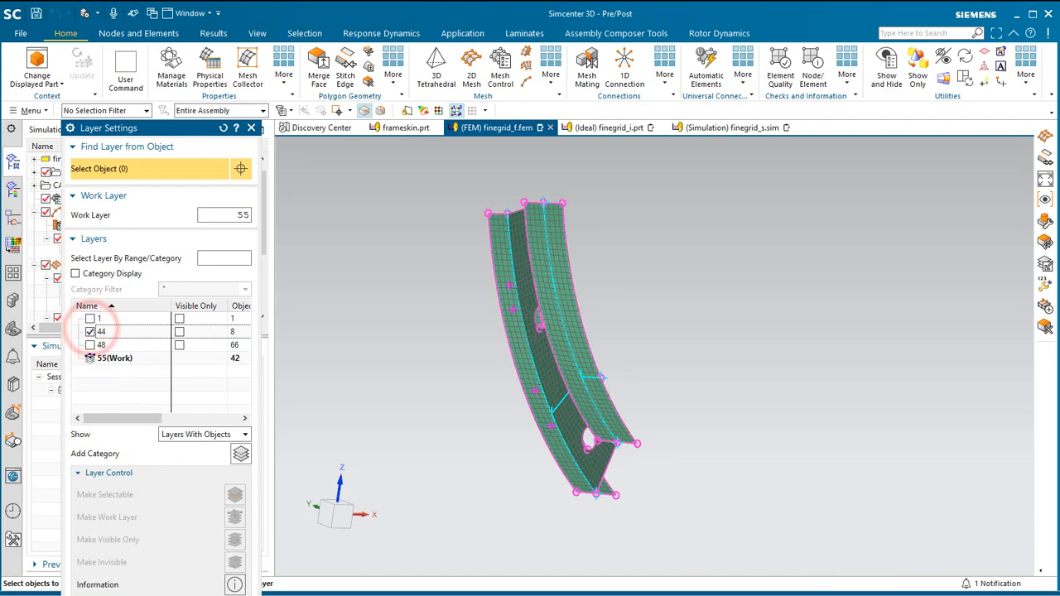
{"action": "left_click", "coordinate": [234, 595]}
Create an element group named coupon from the eight flange elements around the second spot-weld point near the web cutout.
{"action": "scroll", "coordinate": [500, 297], "scroll_direction": "up", "scroll_amount": 7}
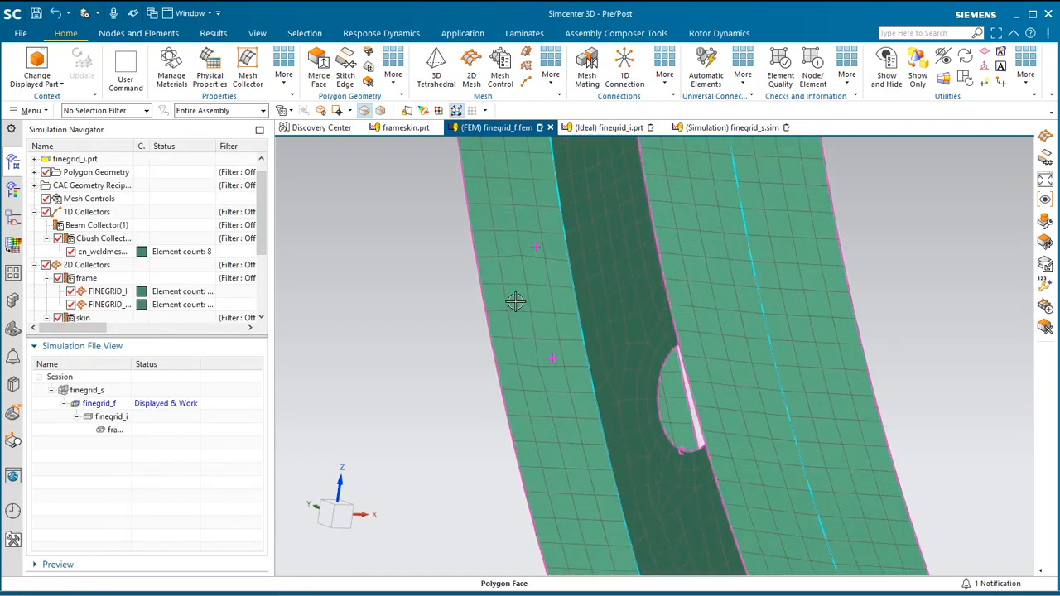
{"action": "middle_click_drag", "start_coordinate": [512, 312], "coordinate": [502, 315]}
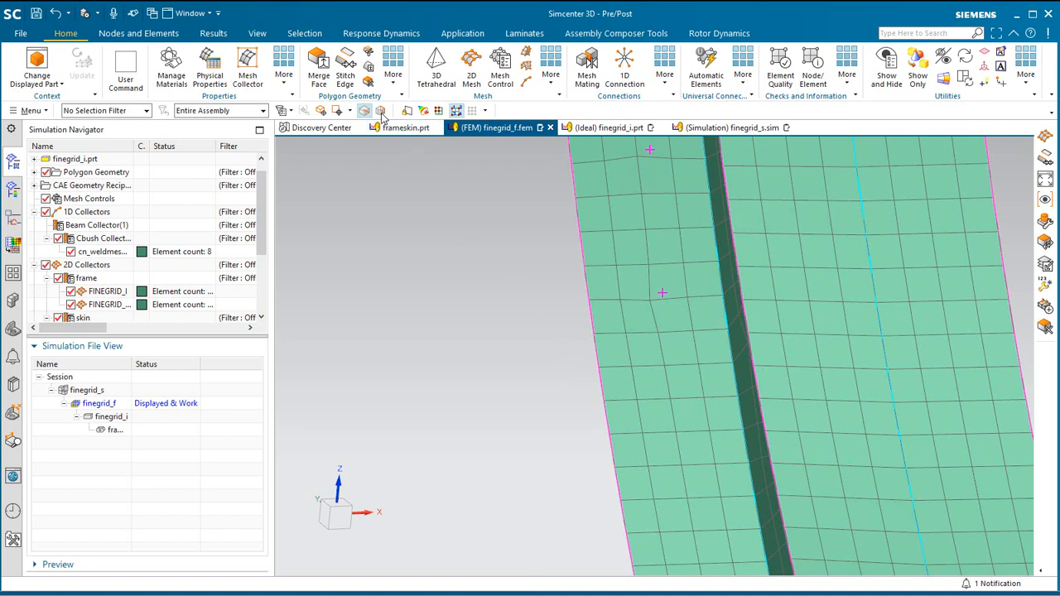
{"action": "scroll", "coordinate": [71, 263], "scroll_direction": "down", "scroll_amount": 2}
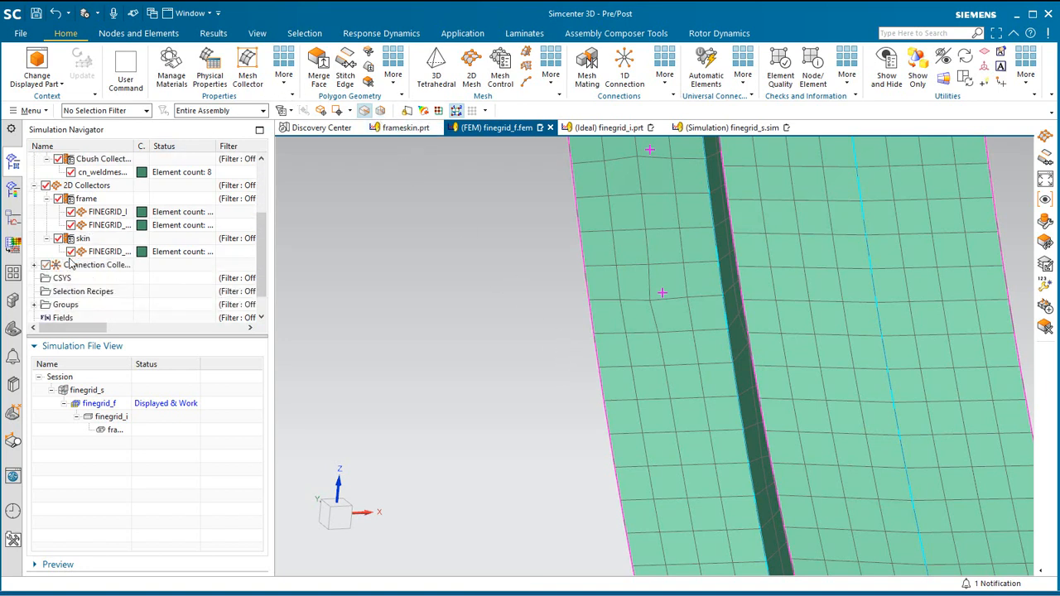
{"action": "right_click", "coordinate": [68, 304]}
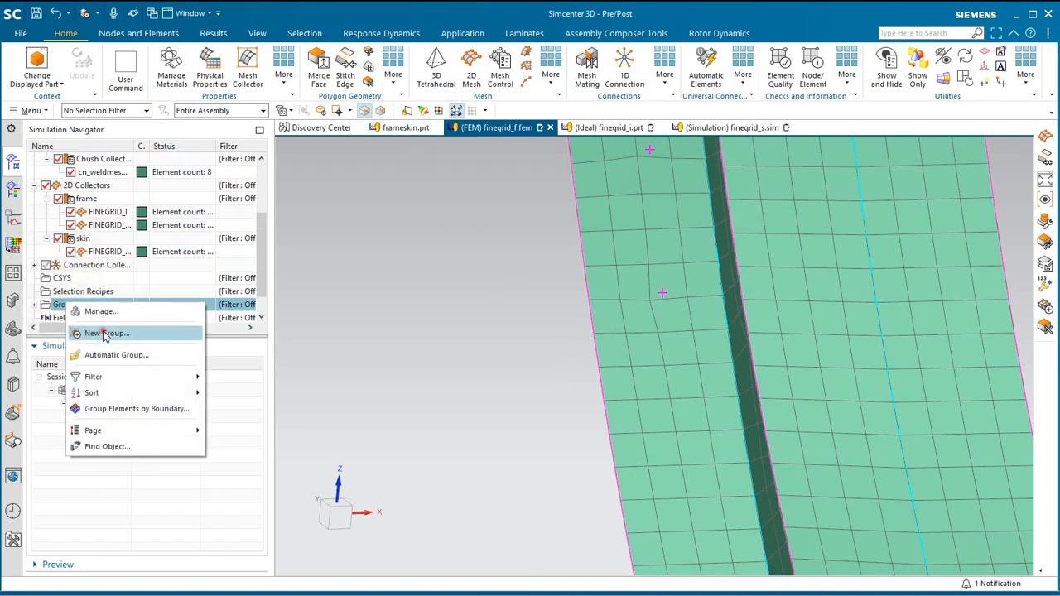
{"action": "left_click", "coordinate": [102, 331]}
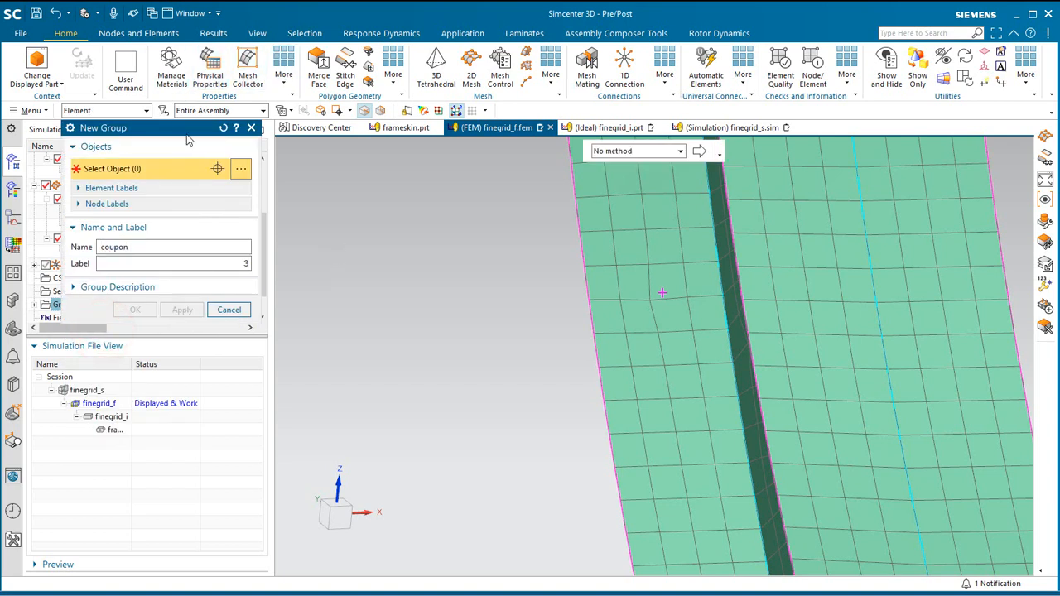
{"action": "left_click_drag", "start_coordinate": [557, 352], "coordinate": [733, 252]}
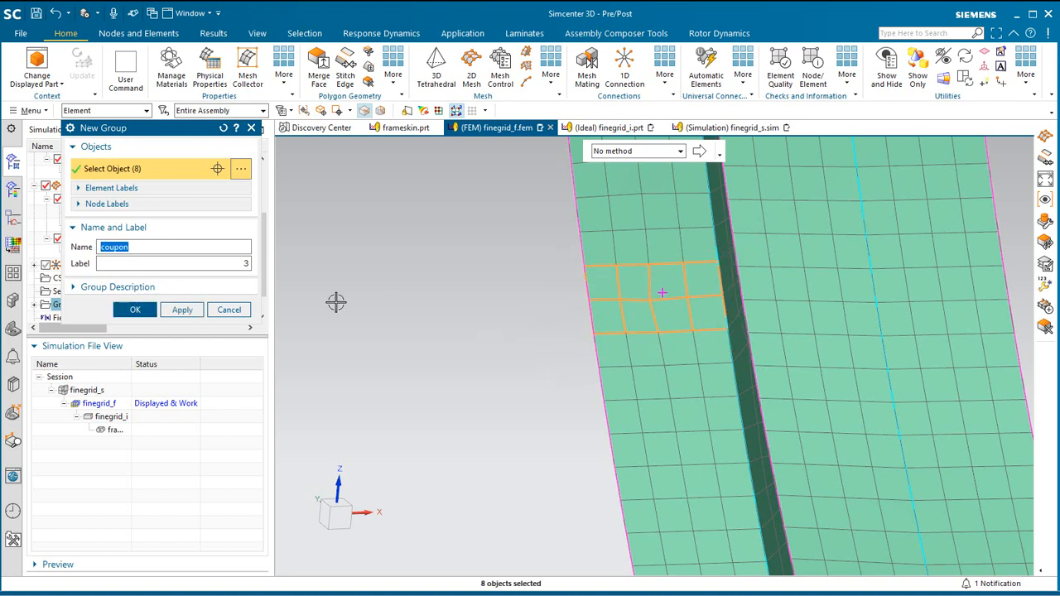
{"action": "left_click", "coordinate": [136, 311]}
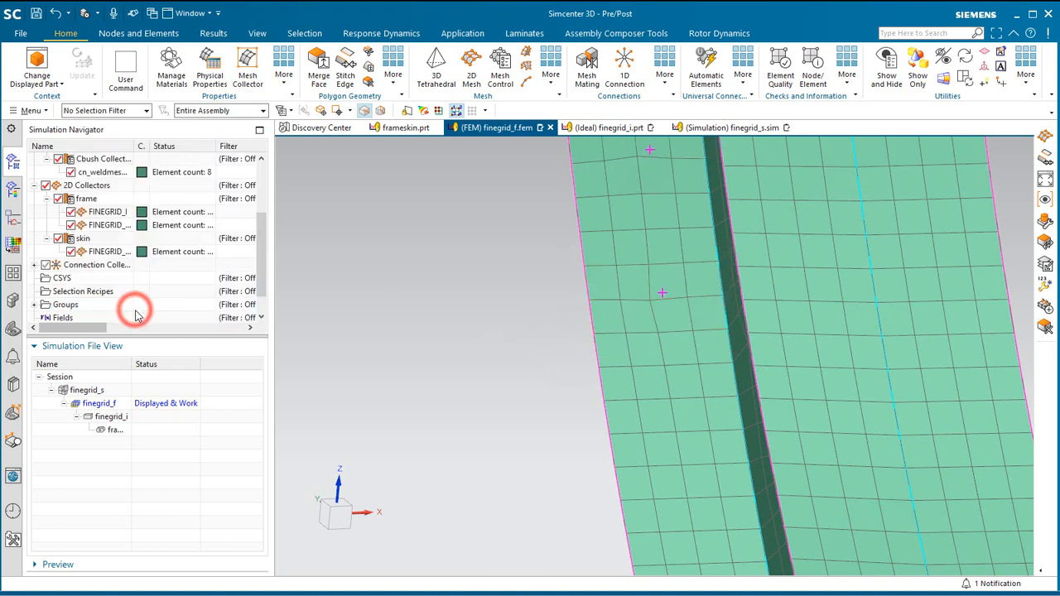
Switch to the finegrid_s simulation, make layer 55 the work layer and turn off layers 48 and 1.
{"action": "double_click", "coordinate": [87, 389]}
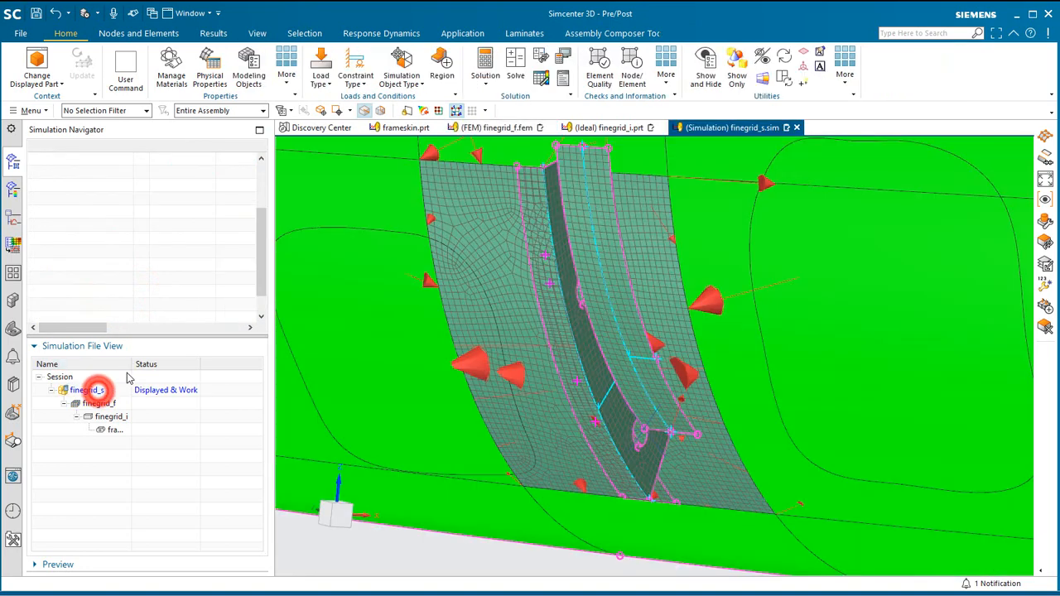
{"action": "left_click", "coordinate": [32, 110]}
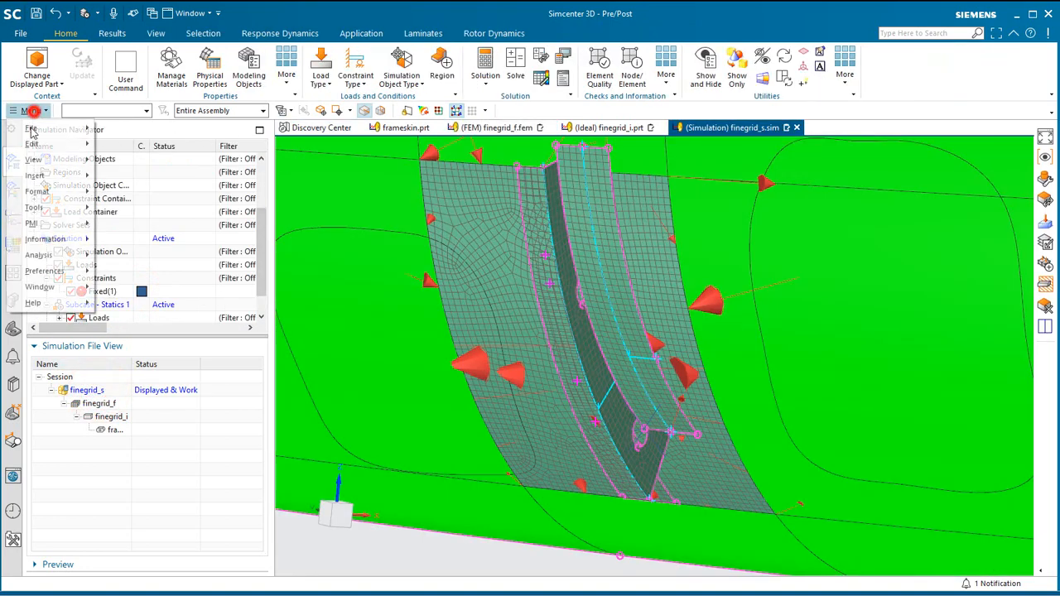
{"action": "left_click", "coordinate": [45, 192]}
{"action": "left_click", "coordinate": [143, 284]}
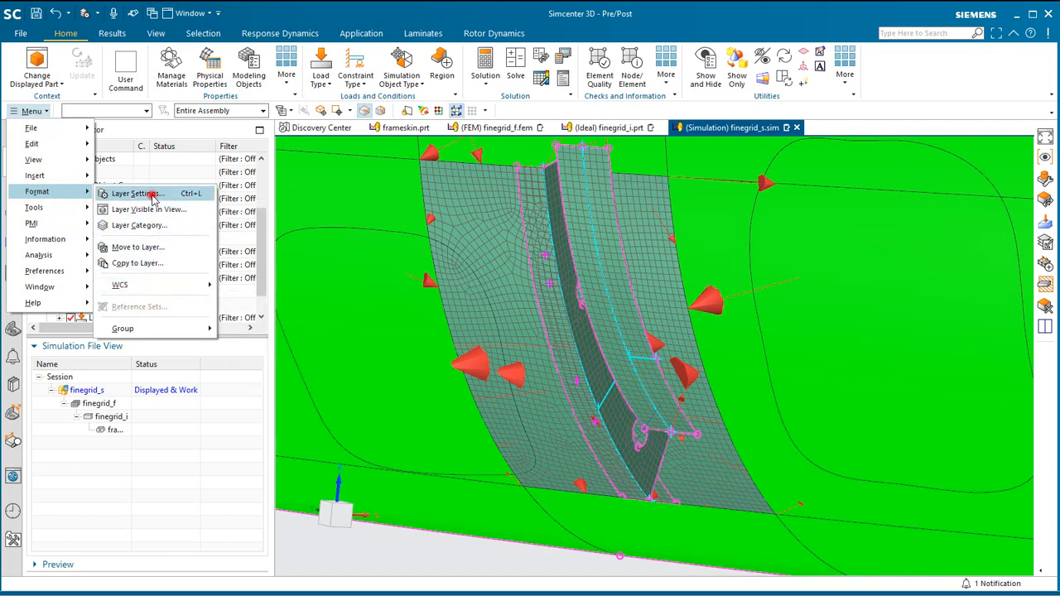
{"action": "left_click", "coordinate": [149, 195]}
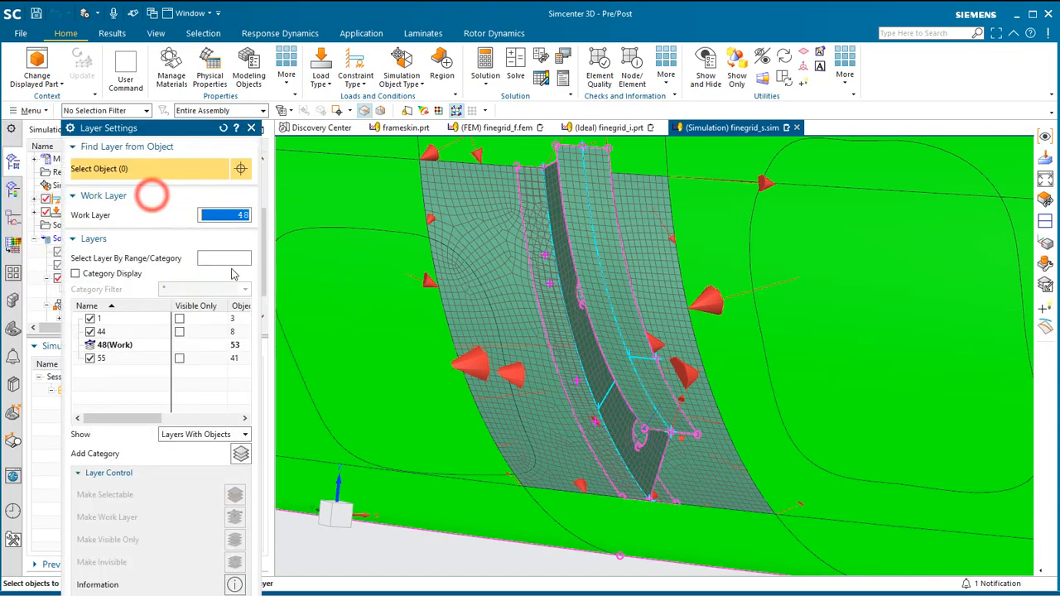
{"action": "right_click", "coordinate": [97, 358]}
{"action": "left_click", "coordinate": [108, 358]}
{"action": "left_click", "coordinate": [90, 344]}
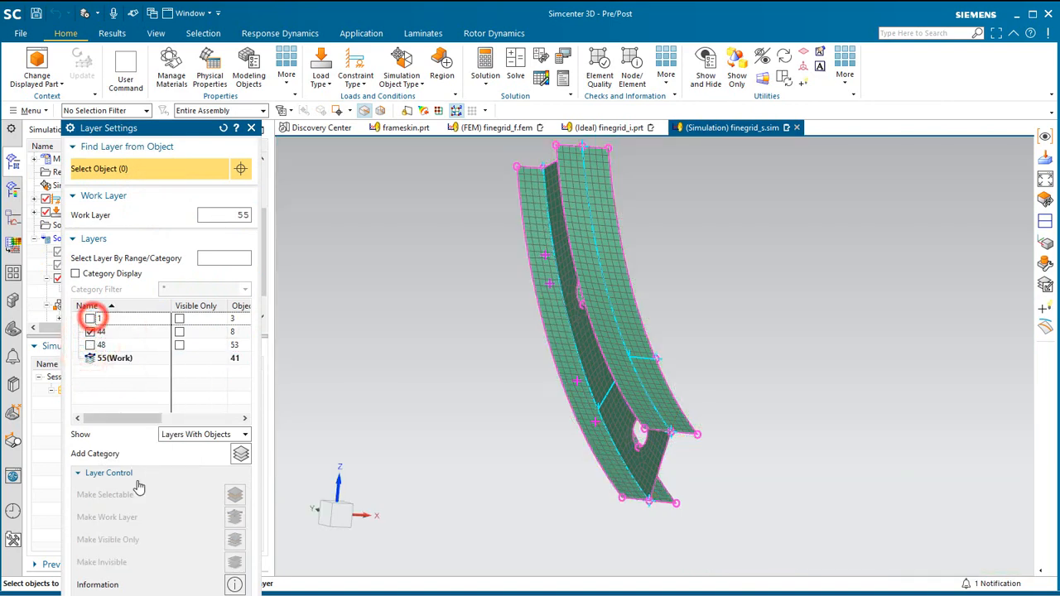
{"action": "left_click", "coordinate": [229, 595]}
Orient the WCS by origin, X-point and Y-point on coupon corner nodes, with X across the flange, Y up its free edge and selection scope Entire Assembly.
{"action": "scroll", "coordinate": [559, 295], "scroll_direction": "up", "scroll_amount": 5}
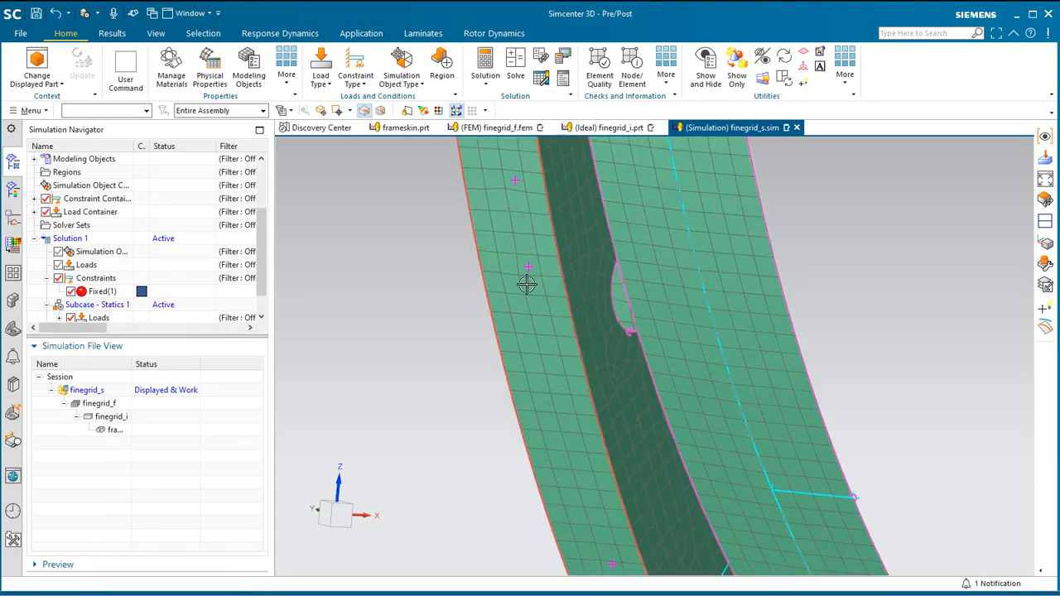
{"action": "middle_click_drag", "start_coordinate": [527, 285], "coordinate": [515, 296]}
{"action": "scroll", "coordinate": [522, 206], "scroll_direction": "up", "scroll_amount": 1}
{"action": "scroll", "coordinate": [521, 205], "scroll_direction": "up", "scroll_amount": 2}
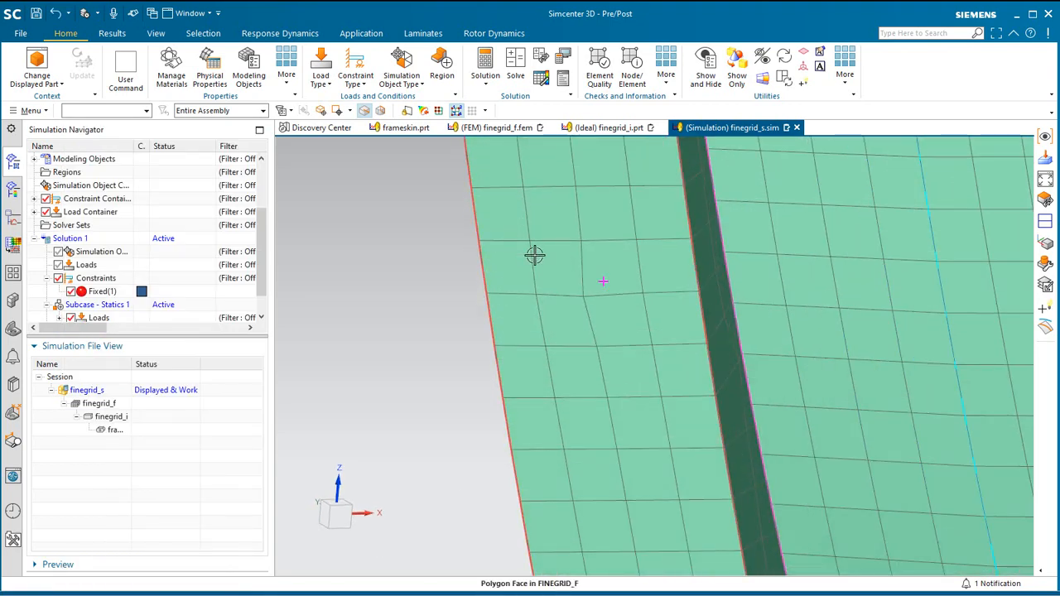
{"action": "left_click", "coordinate": [30, 111]}
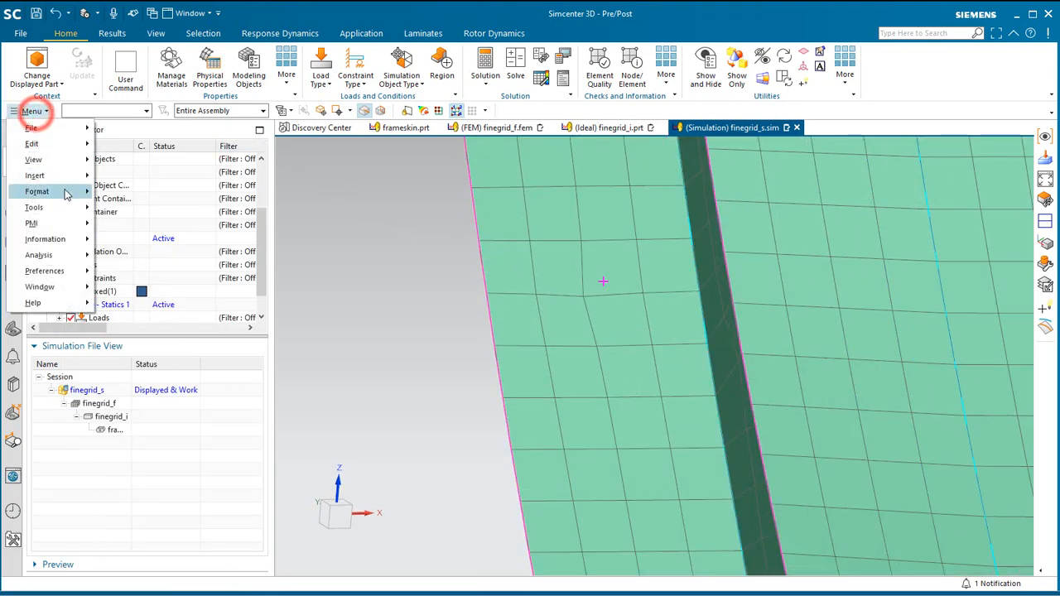
{"action": "left_click", "coordinate": [64, 191]}
{"action": "left_click", "coordinate": [158, 285]}
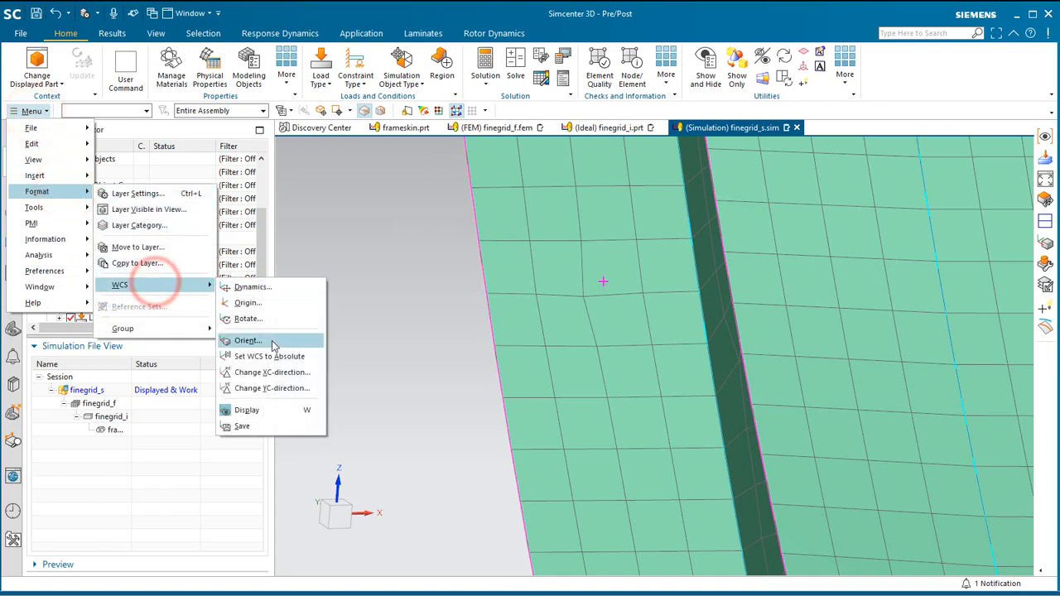
{"action": "left_click", "coordinate": [274, 340]}
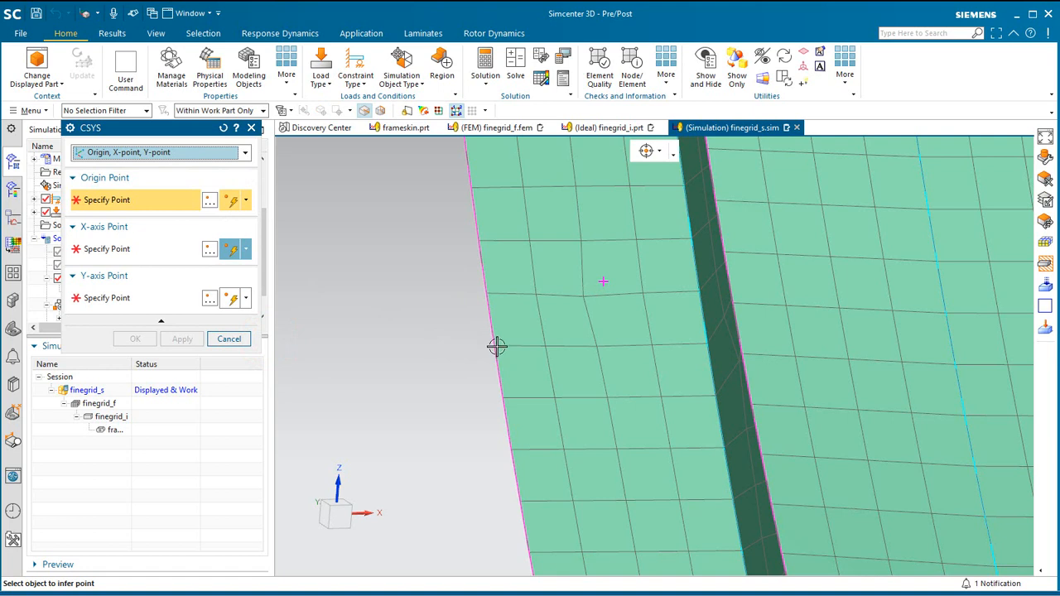
{"action": "left_click", "coordinate": [243, 112]}
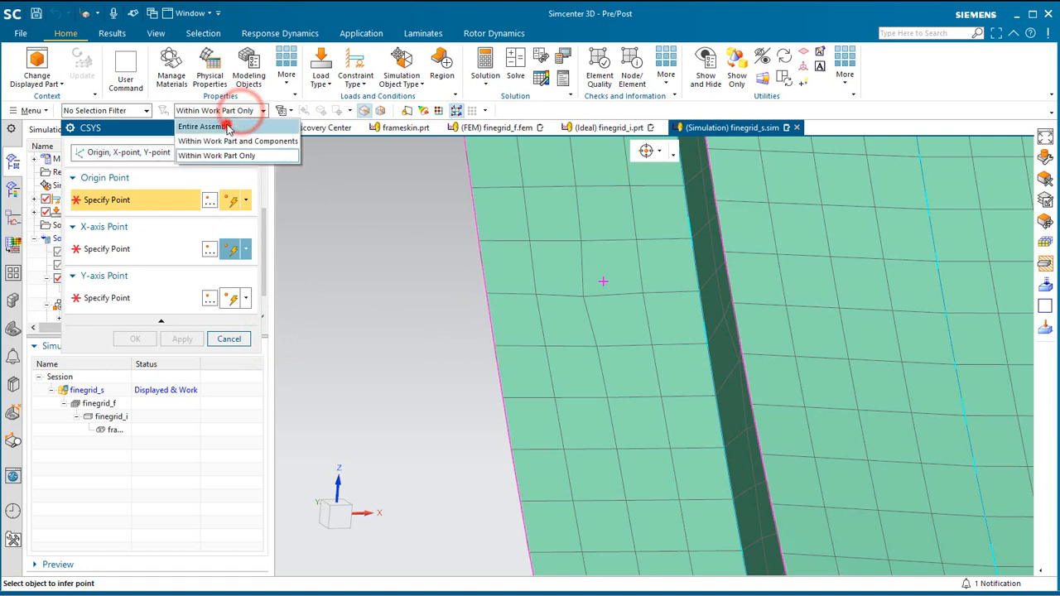
{"action": "left_click", "coordinate": [207, 124]}
{"action": "left_click", "coordinate": [498, 345]}
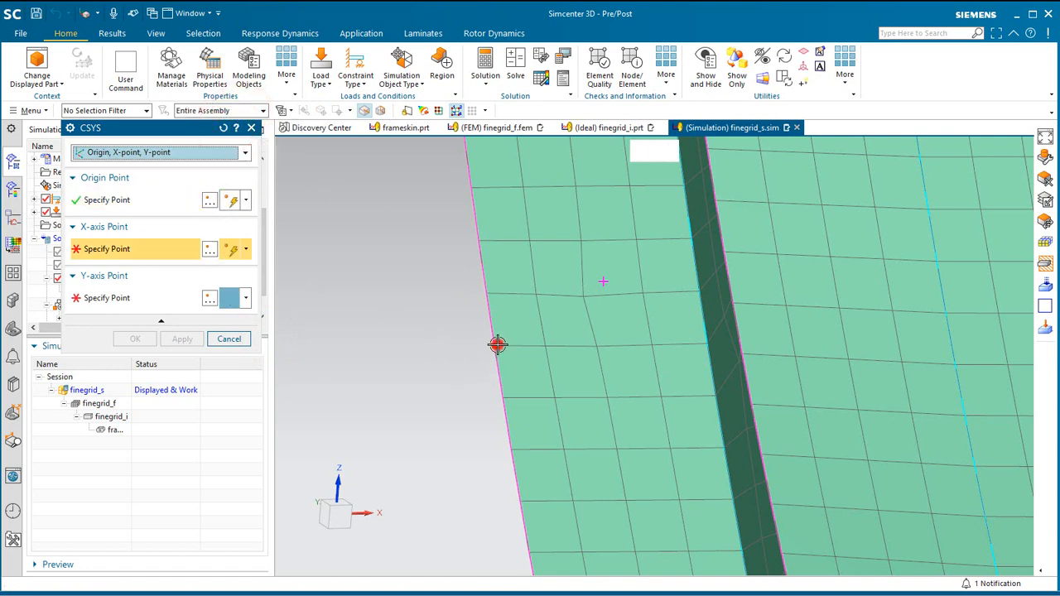
{"action": "left_click", "coordinate": [704, 343]}
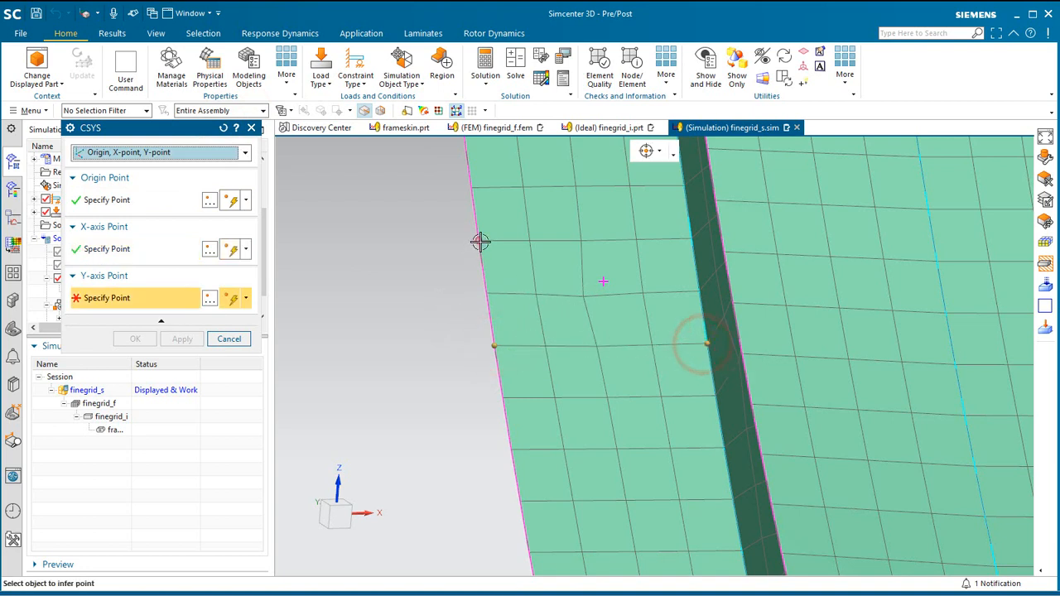
{"action": "left_click", "coordinate": [480, 241]}
{"action": "left_click", "coordinate": [141, 340]}
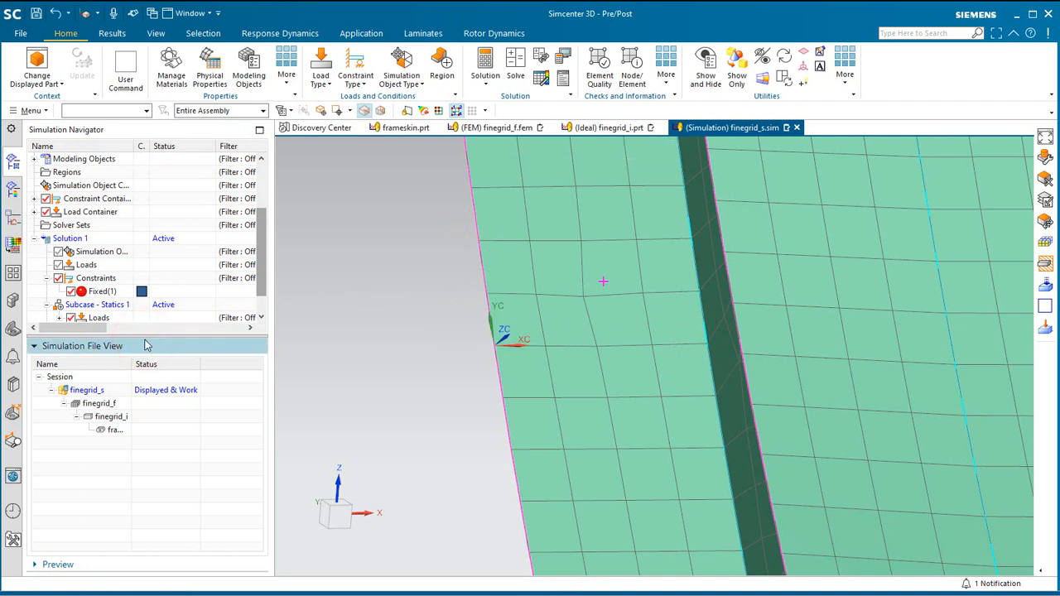
Load Solution 1's structural results and plot Grid Point Force - Element-Nodal.
{"action": "scroll", "coordinate": [117, 276], "scroll_direction": "down", "scroll_amount": 1}
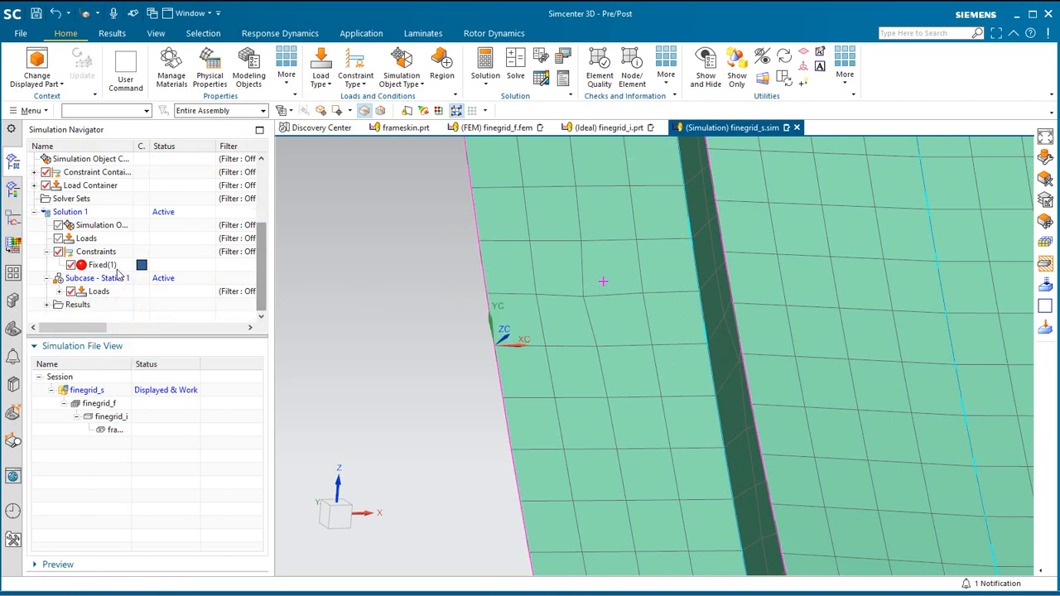
{"action": "left_click", "coordinate": [49, 306]}
{"action": "double_click", "coordinate": [95, 305]}
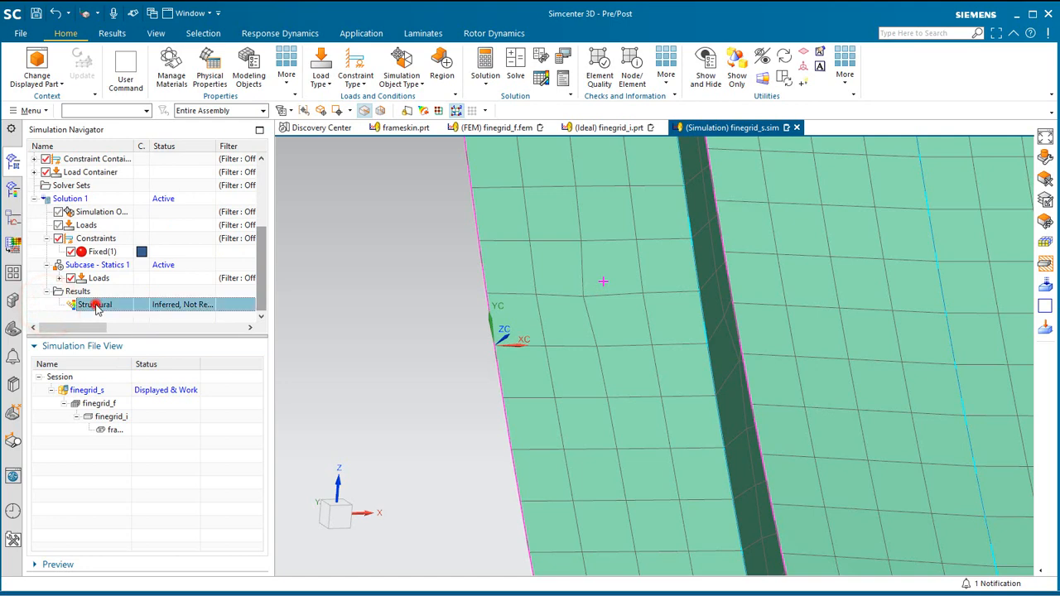
{"action": "left_click", "coordinate": [46, 185]}
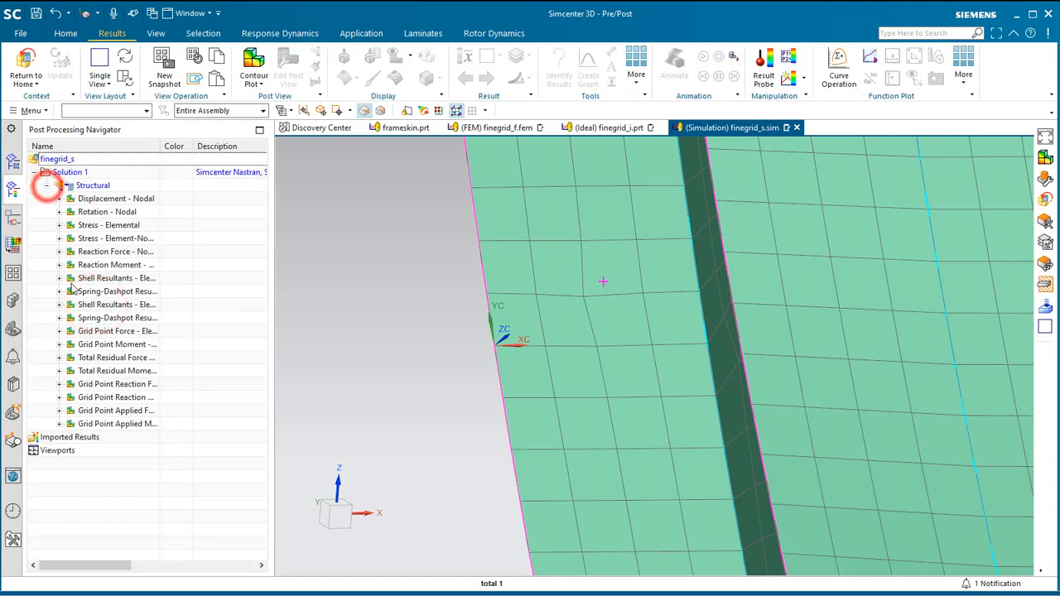
{"action": "double_click", "coordinate": [109, 332]}
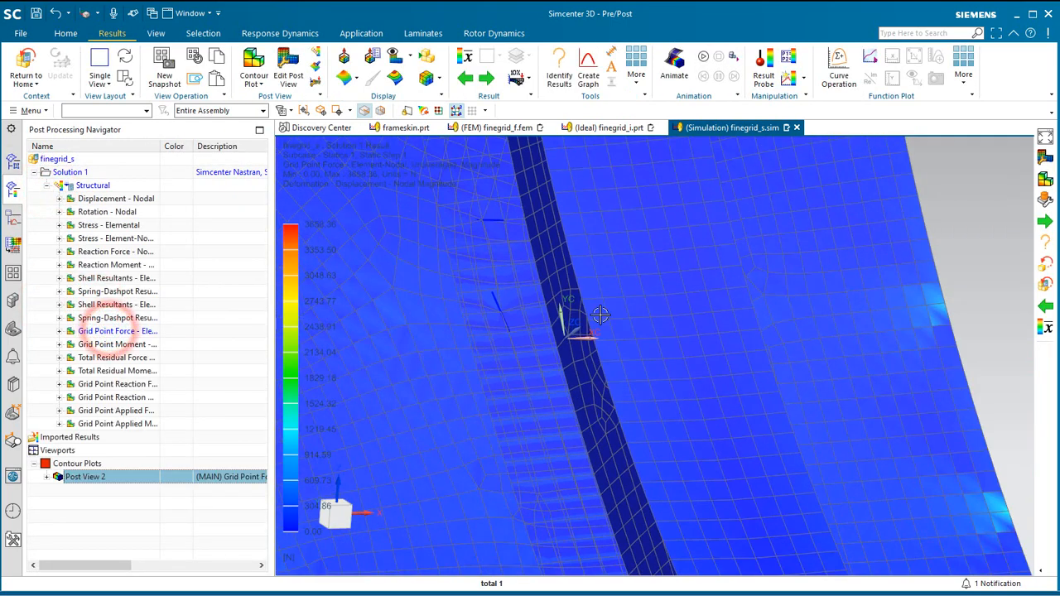
{"action": "scroll", "coordinate": [590, 337], "scroll_direction": "down", "scroll_amount": 1}
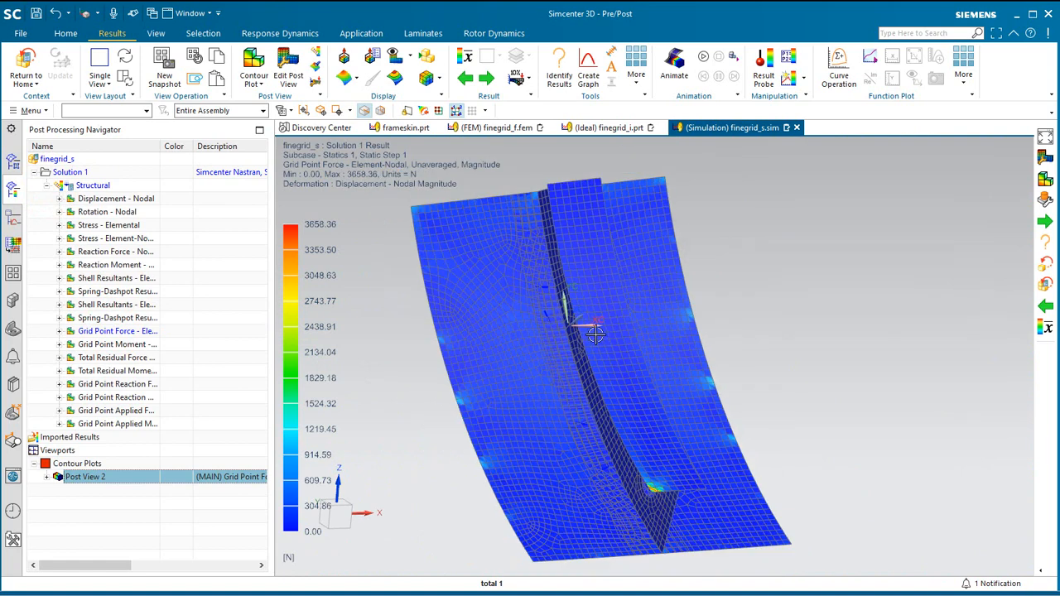
Apply the gpf post template to the grid point force plot.
{"action": "left_click", "coordinate": [12, 272]}
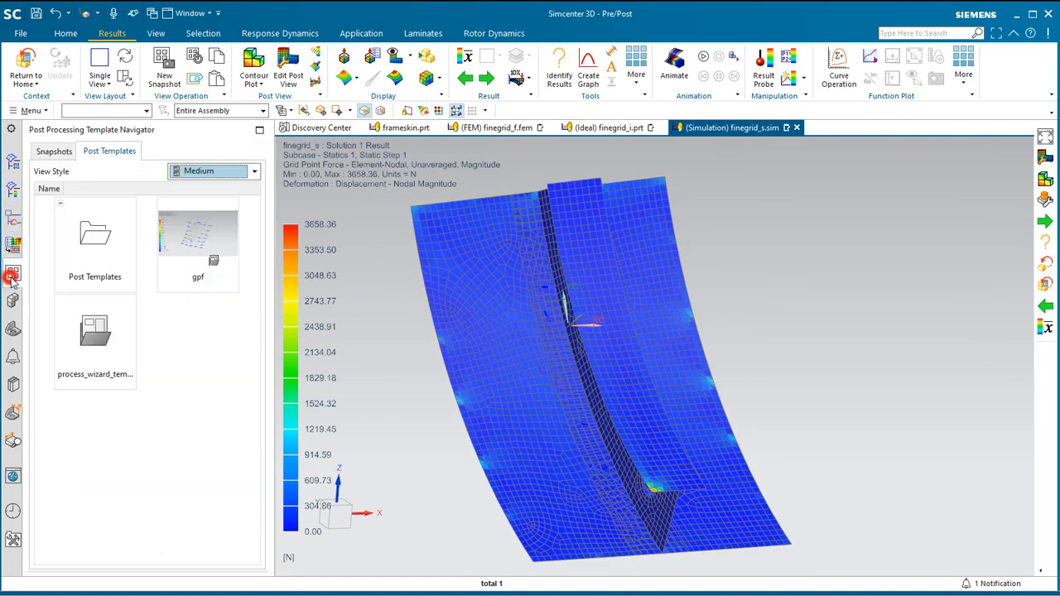
{"action": "right_click", "coordinate": [200, 241]}
{"action": "left_click", "coordinate": [212, 242]}
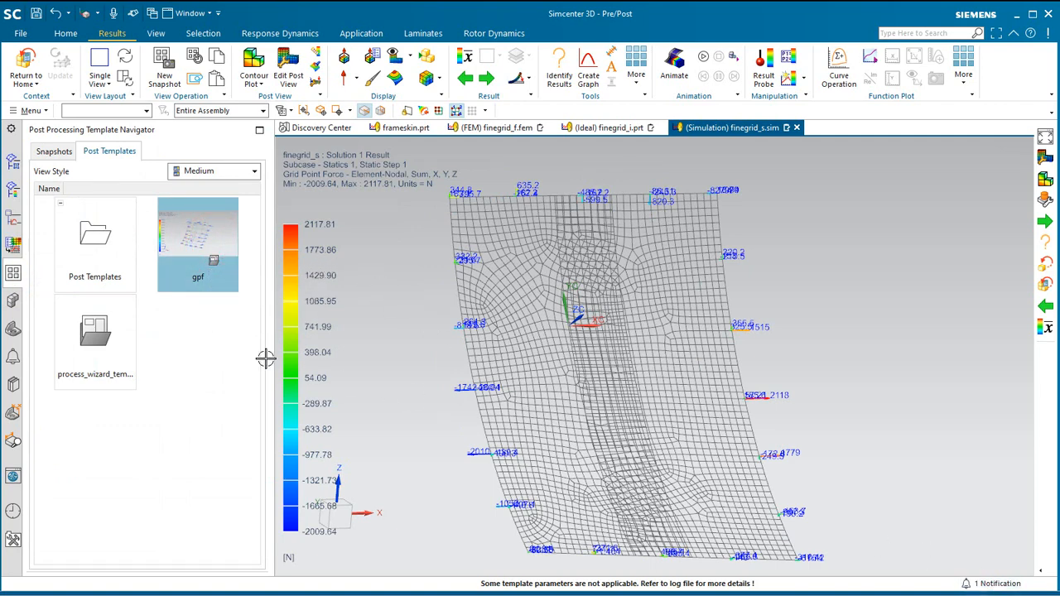
Show only the coupon group in Post View 2 to isolate its grid point force arrows.
{"action": "left_click", "coordinate": [12, 187]}
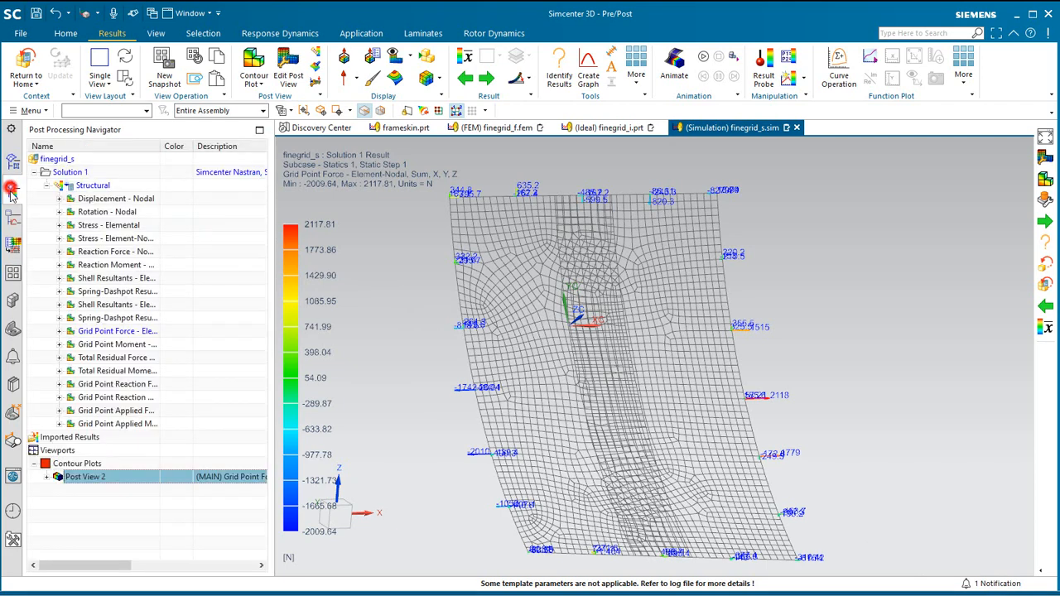
{"action": "left_click", "coordinate": [59, 517]}
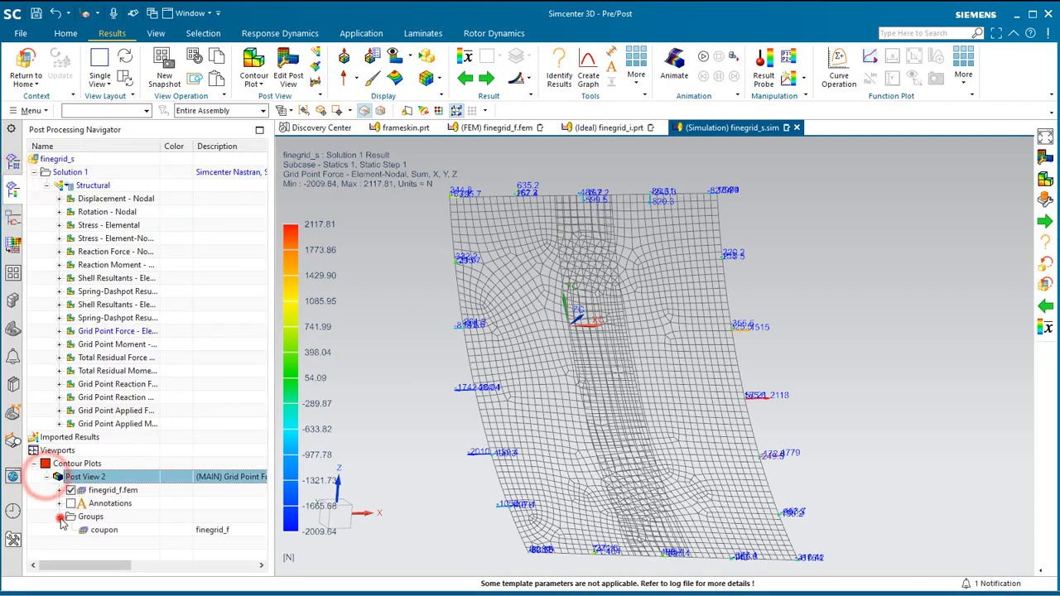
{"action": "right_click", "coordinate": [110, 531]}
{"action": "left_click", "coordinate": [136, 541]}
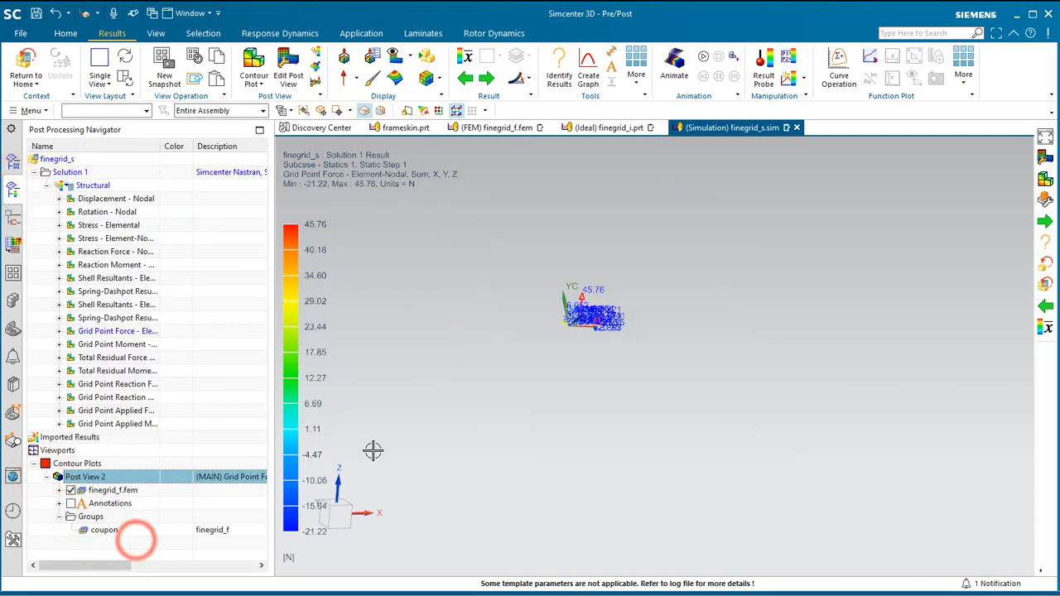
{"action": "scroll", "coordinate": [594, 326], "scroll_direction": "up", "scroll_amount": 8}
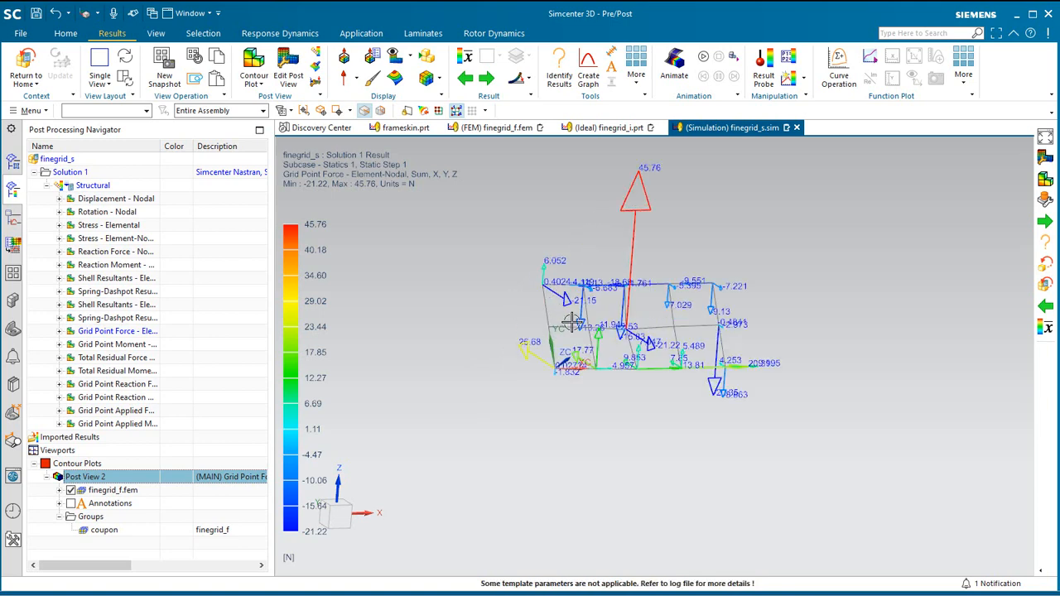
{"action": "middle_click_drag", "start_coordinate": [584, 336], "coordinate": [626, 338]}
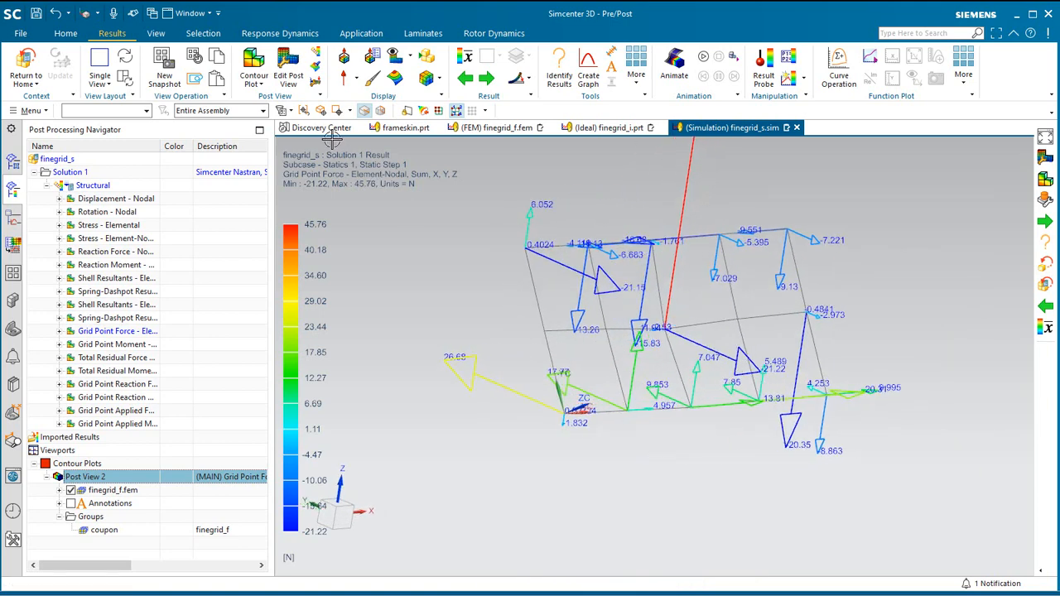
Set the post view's result coordinate system to Work Rectangular and apply it to the coupon force arrows.
{"action": "left_click", "coordinate": [292, 68]}
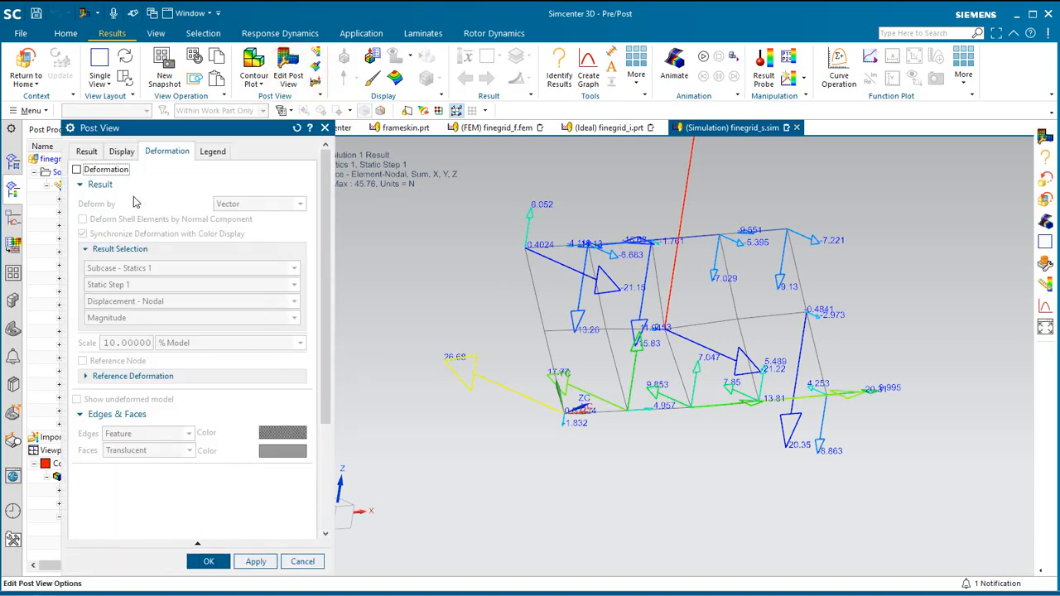
{"action": "left_click", "coordinate": [91, 153]}
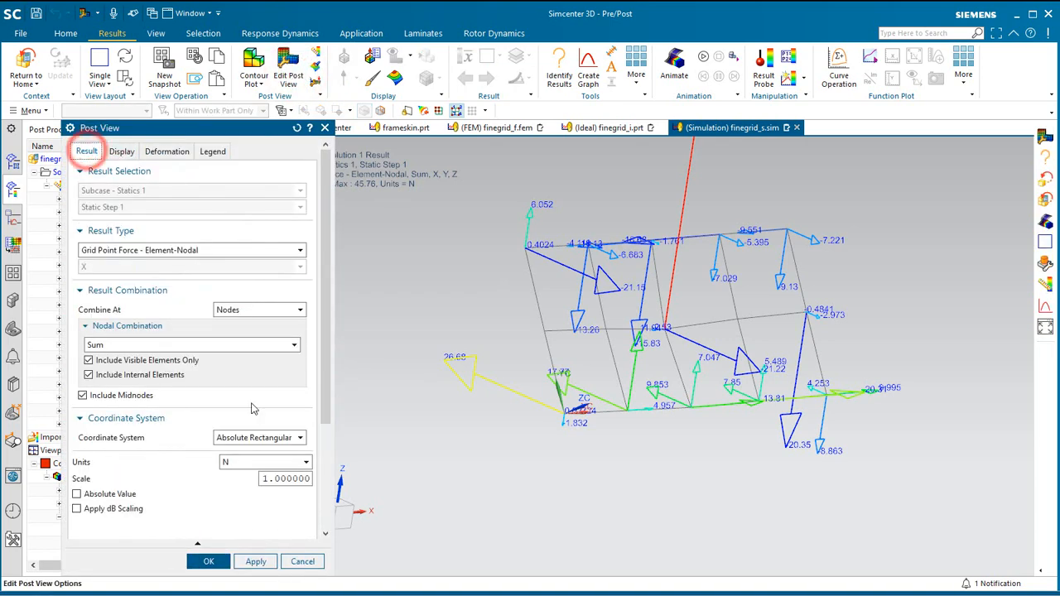
{"action": "left_click", "coordinate": [270, 442]}
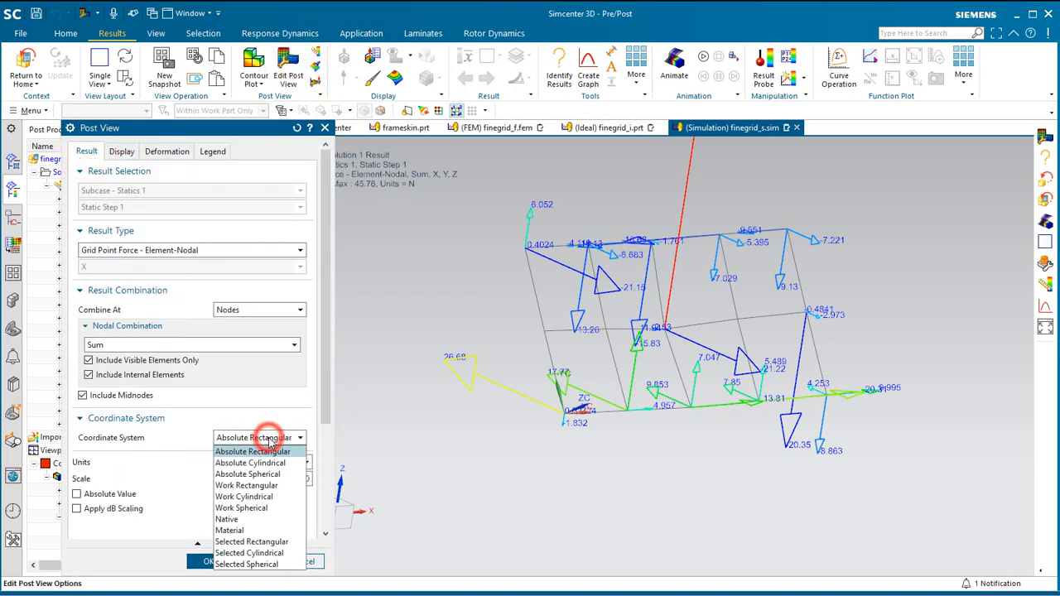
{"action": "left_click", "coordinate": [249, 486]}
{"action": "left_click", "coordinate": [244, 562]}
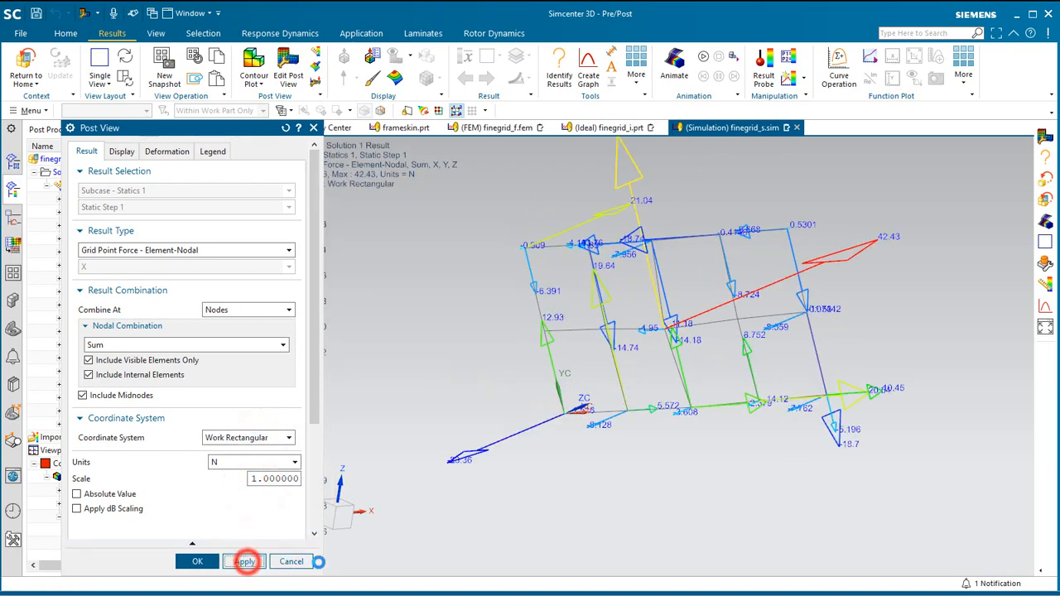
{"action": "mouse_move", "coordinate": [497, 385]}
{"action": "middle_mouse_down"}
{"action": "mouse_move", "coordinate": [523, 386]}
{"action": "mouse_move", "coordinate": [467, 368]}
{"action": "mouse_move", "coordinate": [483, 371]}
{"action": "middle_mouse_up"}
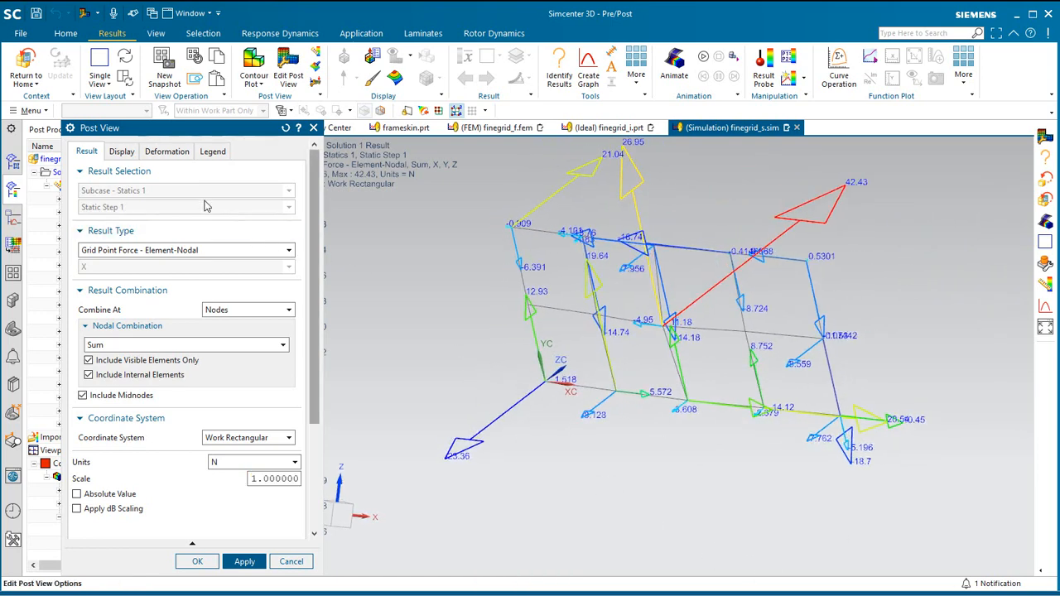
Display only the Magnitude arrows of the coupon's grid point forces, with the X, Y and Z components turned off.
{"action": "left_click", "coordinate": [122, 151]}
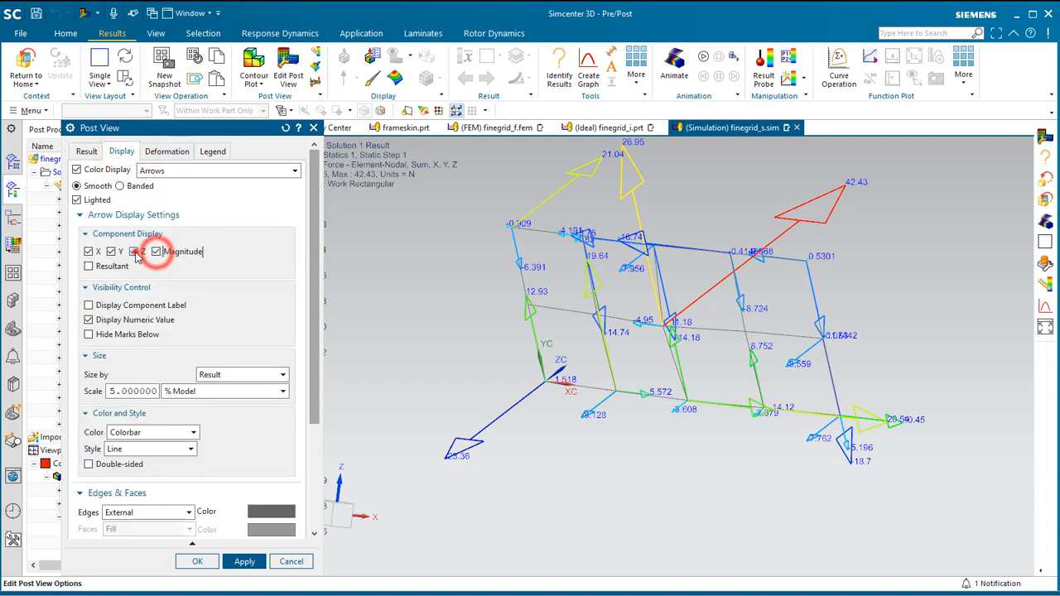
{"action": "left_click", "coordinate": [133, 251]}
{"action": "left_click", "coordinate": [111, 252]}
{"action": "left_click", "coordinate": [89, 251]}
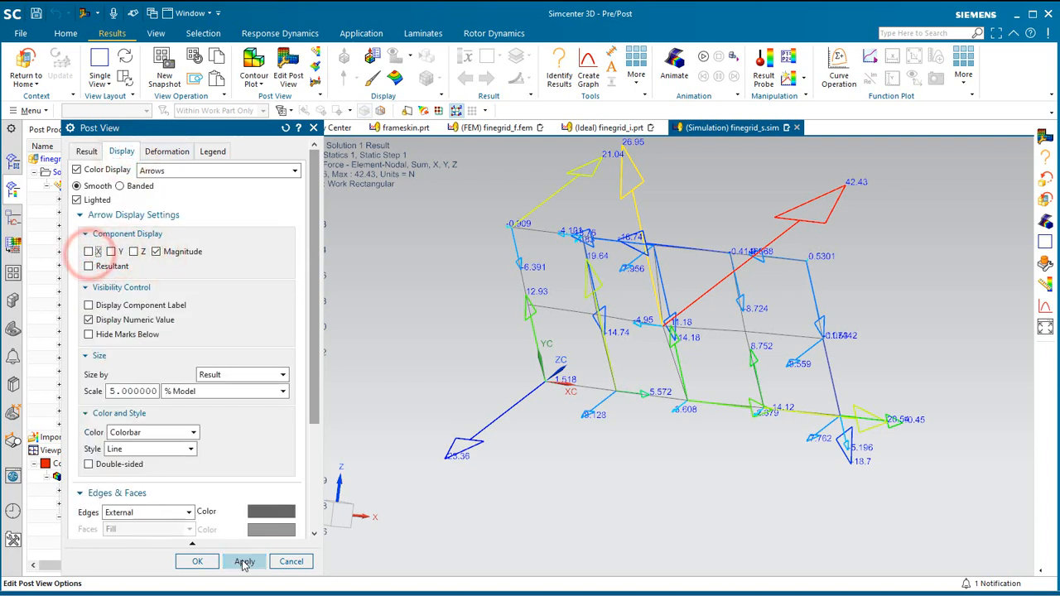
{"action": "left_click", "coordinate": [245, 563]}
{"action": "middle_click_drag", "start_coordinate": [571, 397], "coordinate": [581, 460]}
{"action": "scroll", "coordinate": [581, 460], "scroll_direction": "up", "scroll_amount": 2}
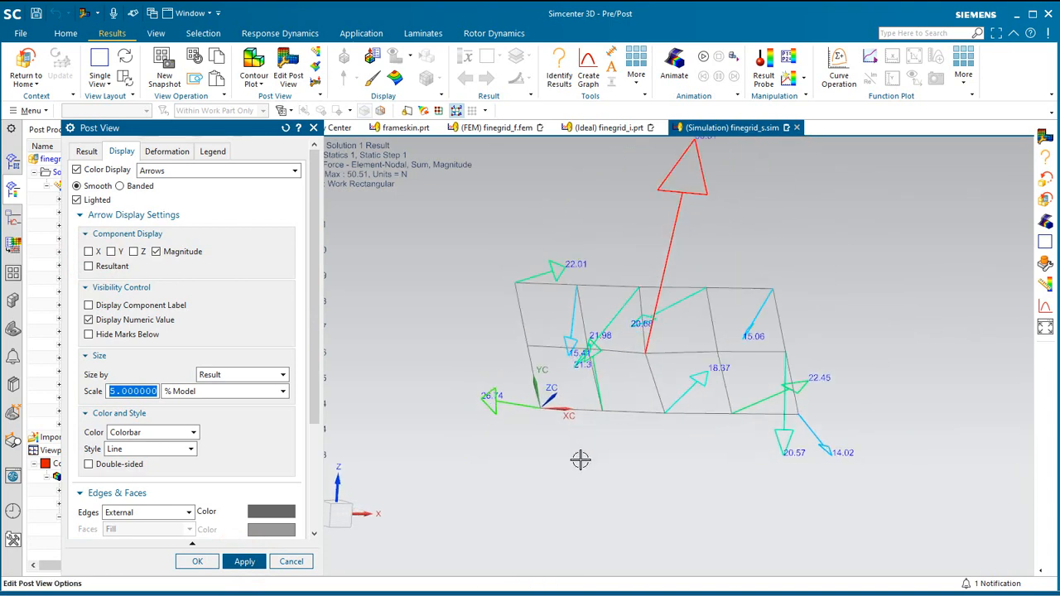
{"action": "scroll", "coordinate": [581, 460], "scroll_direction": "down", "scroll_amount": 1}
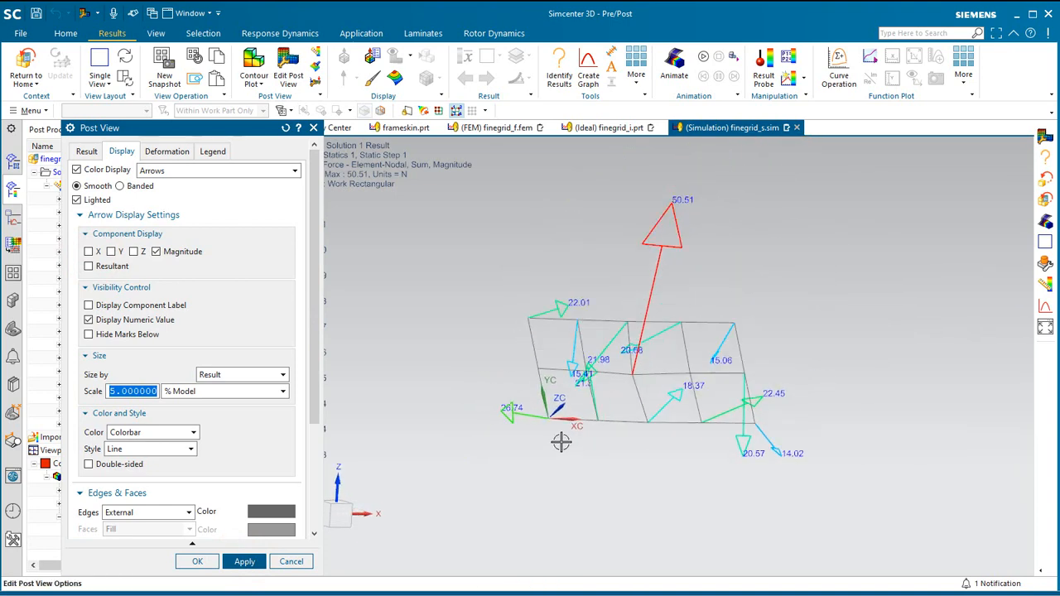
Restore the X, Y and Z component arrows and turn off the Magnitude arrows.
{"action": "left_click", "coordinate": [111, 251]}
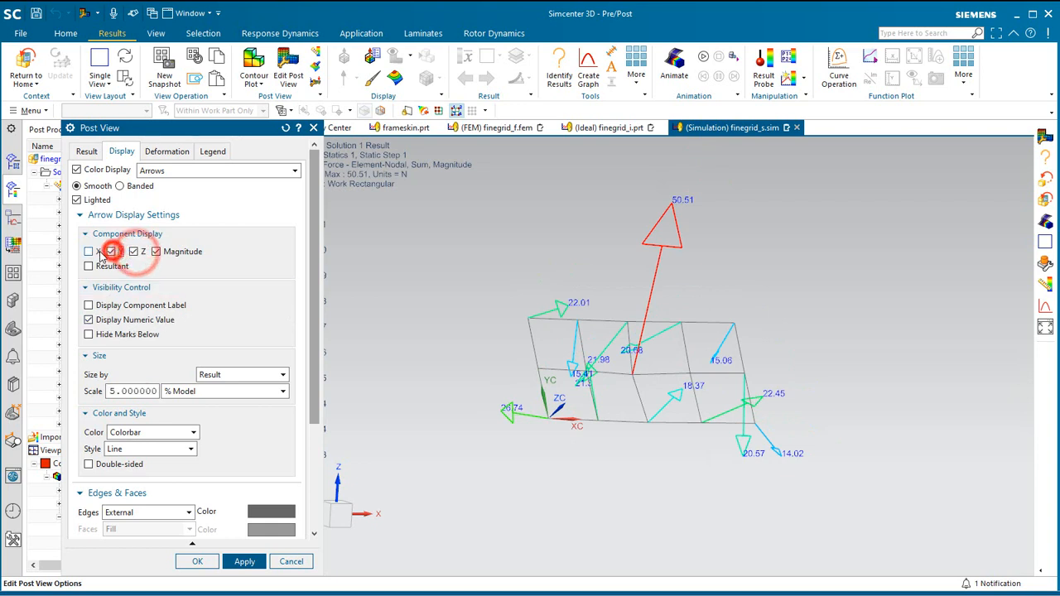
{"action": "left_click", "coordinate": [156, 252]}
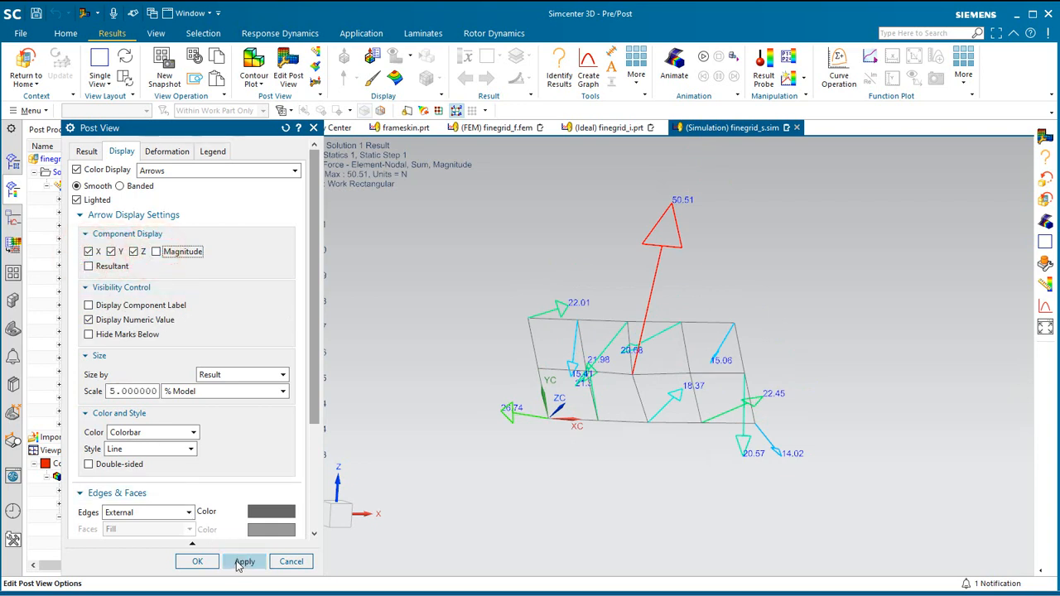
{"action": "left_click", "coordinate": [242, 561]}
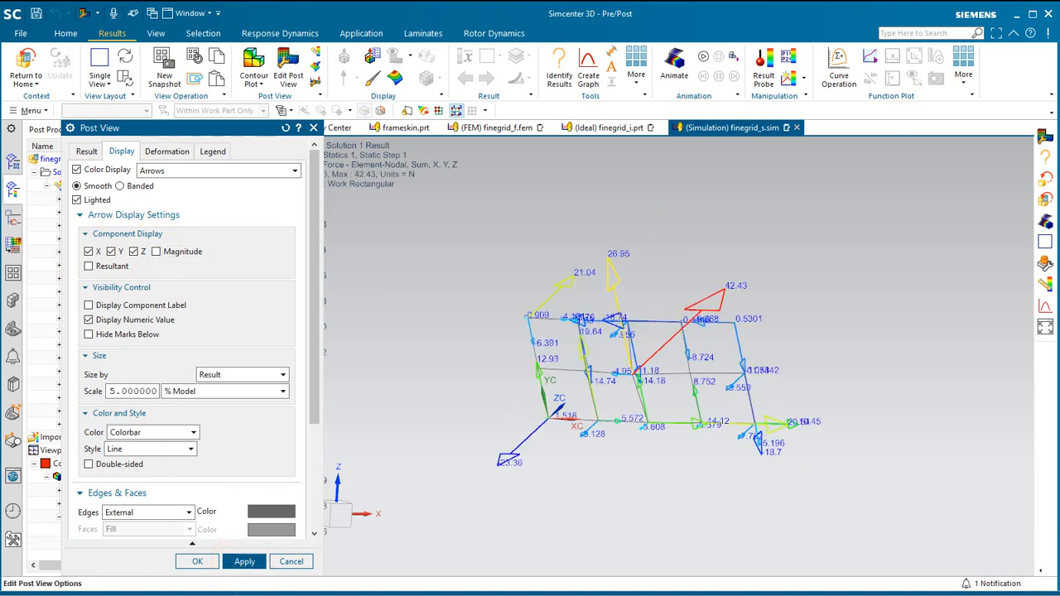
Change the post view's result type to Shell Resultants - Elemental and apply it to the coupon.
{"action": "left_click", "coordinate": [88, 152]}
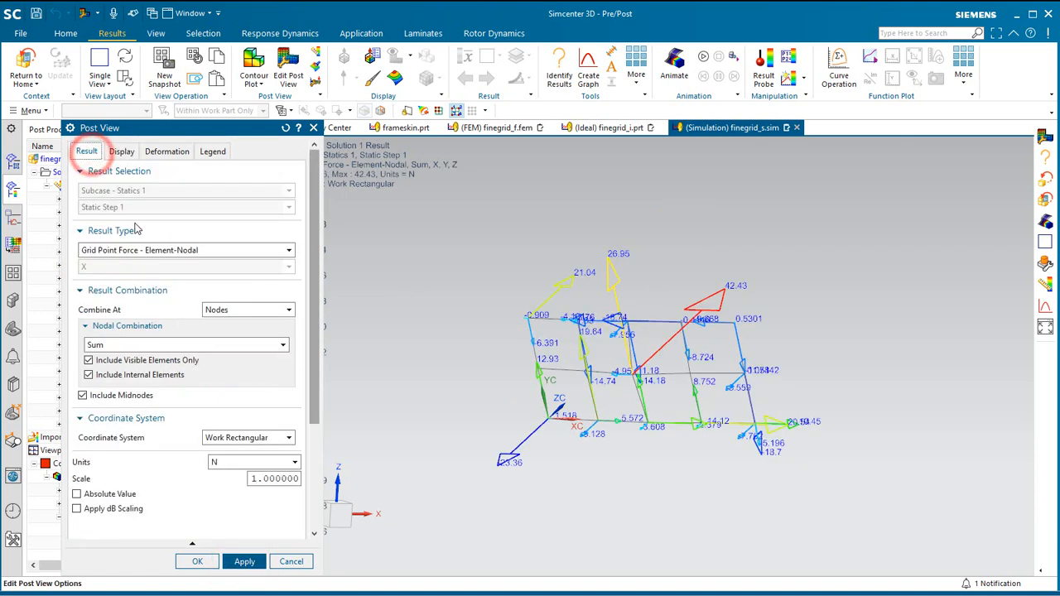
{"action": "left_click", "coordinate": [149, 250]}
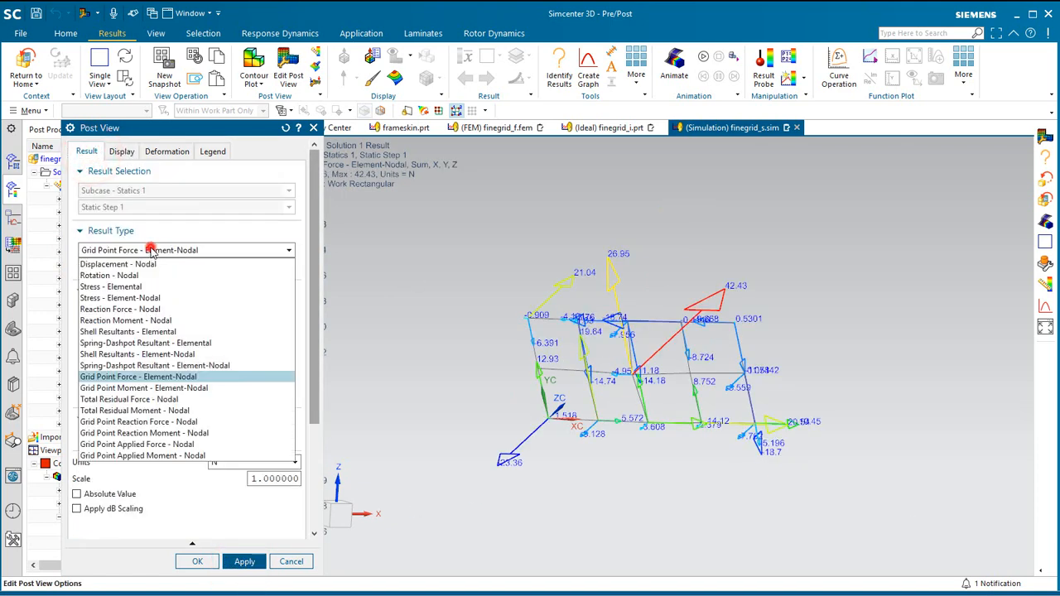
{"action": "left_click", "coordinate": [147, 332]}
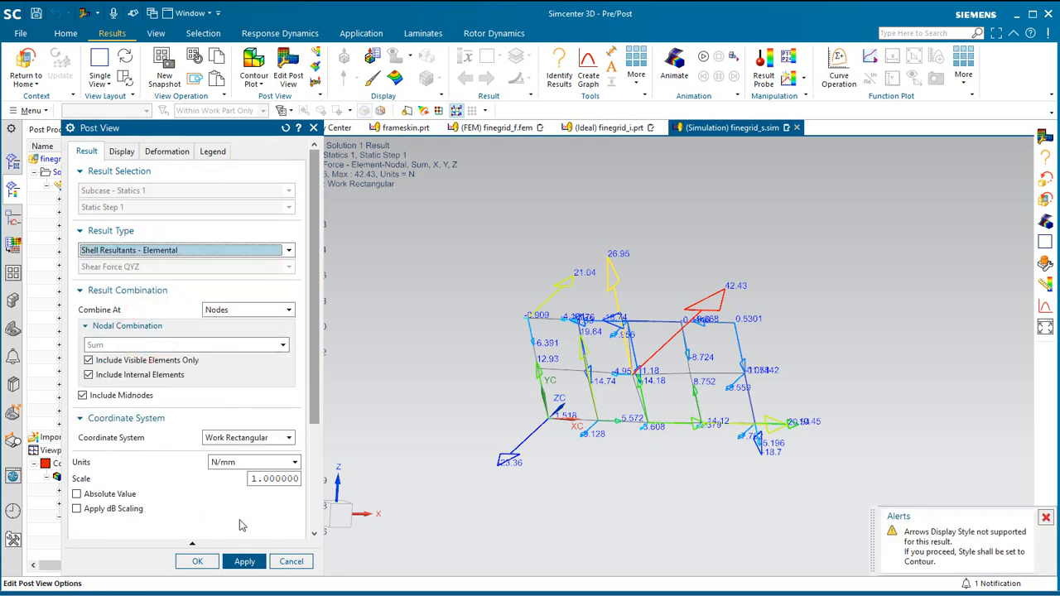
{"action": "left_click", "coordinate": [253, 562]}
Plot the Membrane Force NYY component on the coupon, keeping the Work Rectangular coordinate system, and finish the post view edit.
{"action": "left_click", "coordinate": [202, 266]}
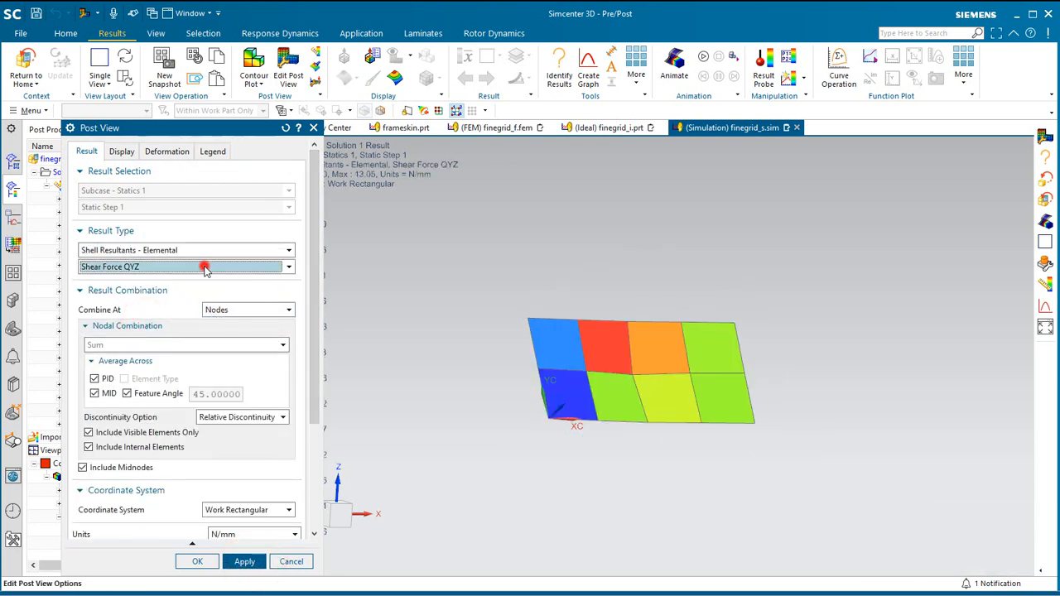
{"action": "left_click", "coordinate": [179, 292]}
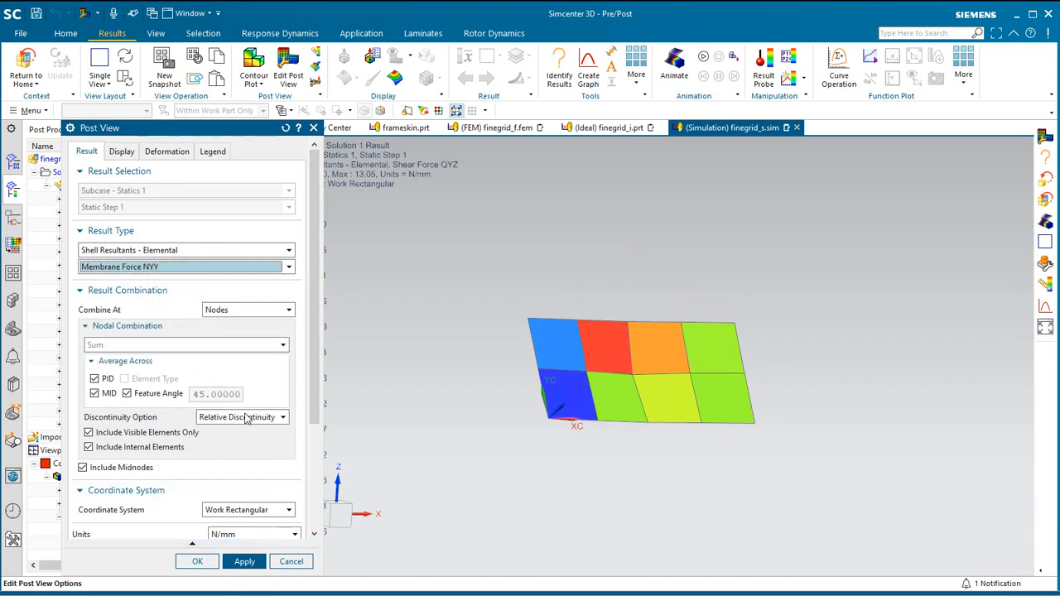
{"action": "left_click", "coordinate": [266, 511]}
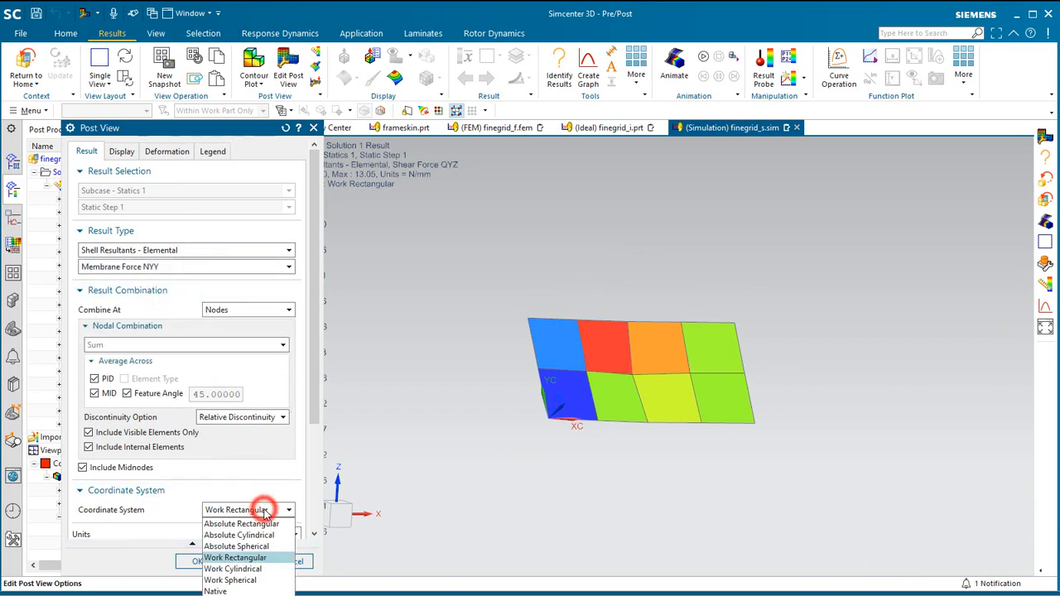
{"action": "left_click", "coordinate": [266, 509]}
{"action": "left_click", "coordinate": [245, 562]}
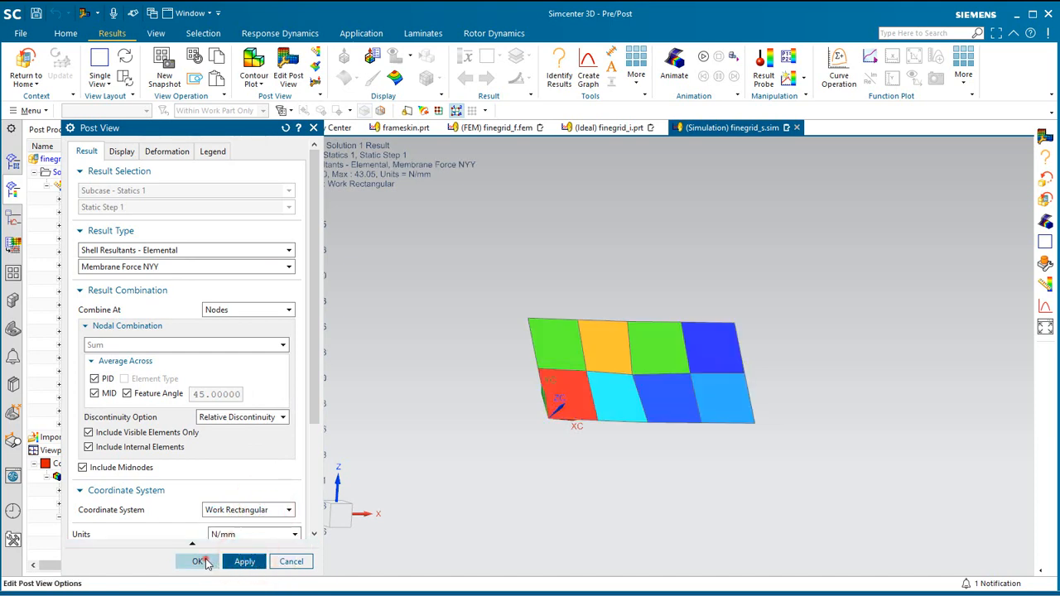
{"action": "left_click", "coordinate": [206, 563]}
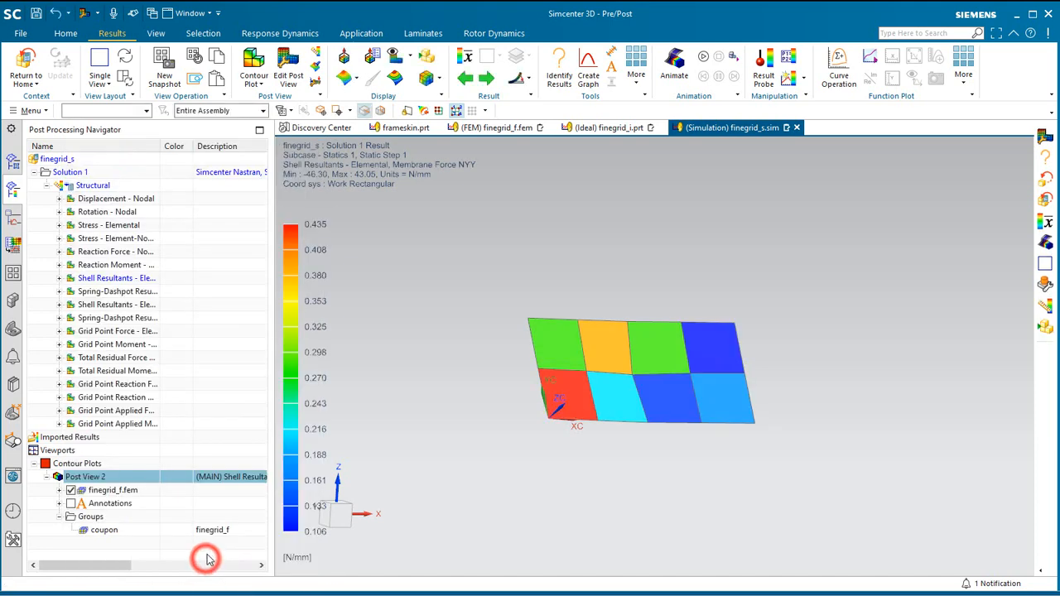
Identify the membrane force results on all coupon elements using the Box(All) pick method.
{"action": "left_click", "coordinate": [560, 73]}
{"action": "left_click", "coordinate": [136, 219]}
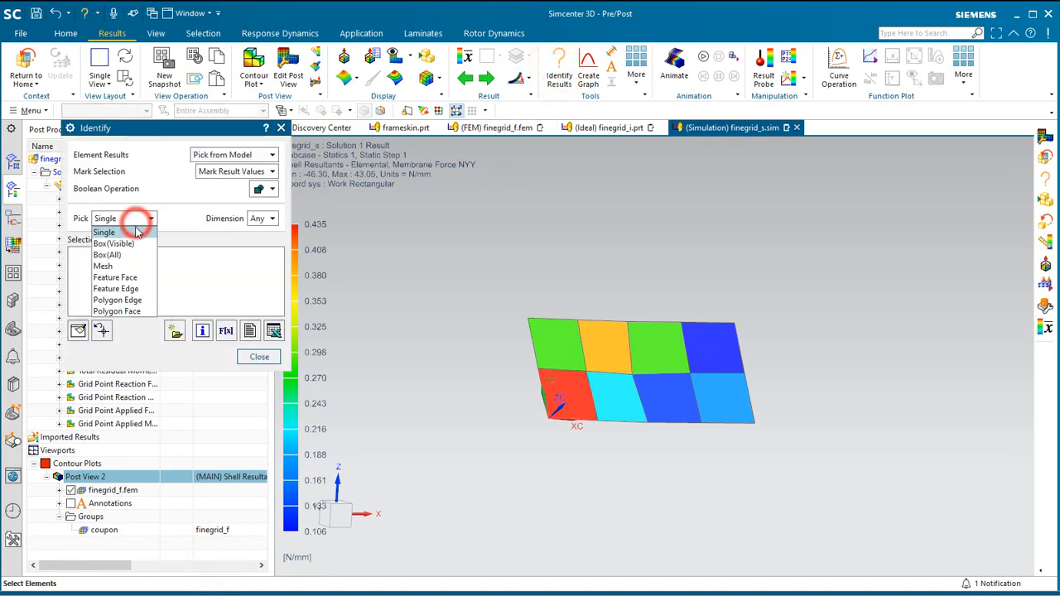
{"action": "left_click", "coordinate": [124, 255]}
{"action": "left_click_drag", "start_coordinate": [467, 268], "coordinate": [832, 424]}
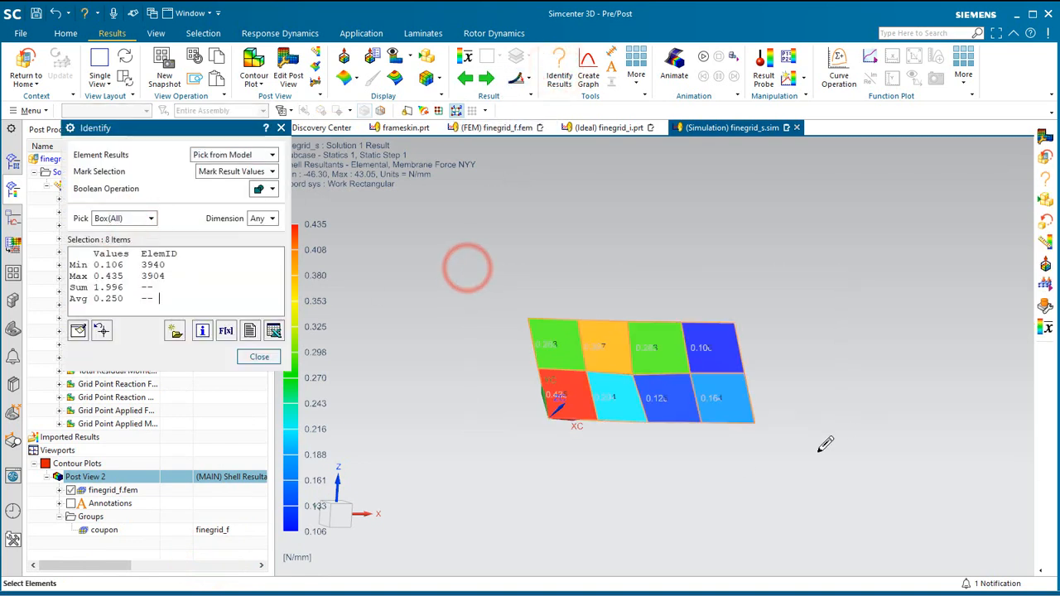
{"action": "middle_click_drag", "start_coordinate": [674, 478], "coordinate": [644, 502]}
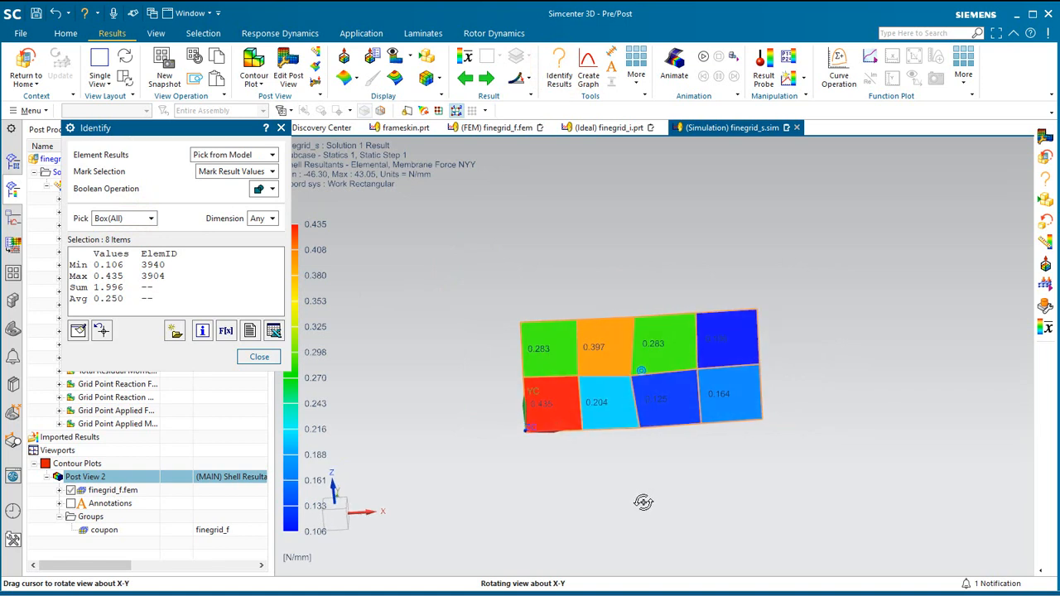
List the identified shell resultants in a spreadsheet, review the element values, and close the spreadsheet and the Identify tool.
{"action": "left_click", "coordinate": [275, 331]}
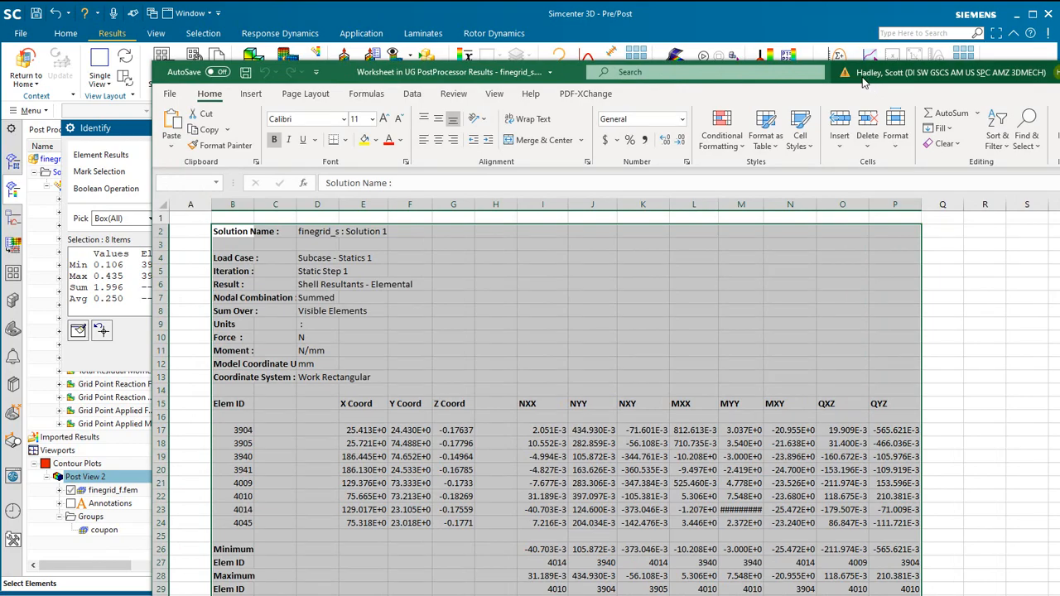
{"action": "left_click_drag", "start_coordinate": [862, 79], "coordinate": [721, 31]}
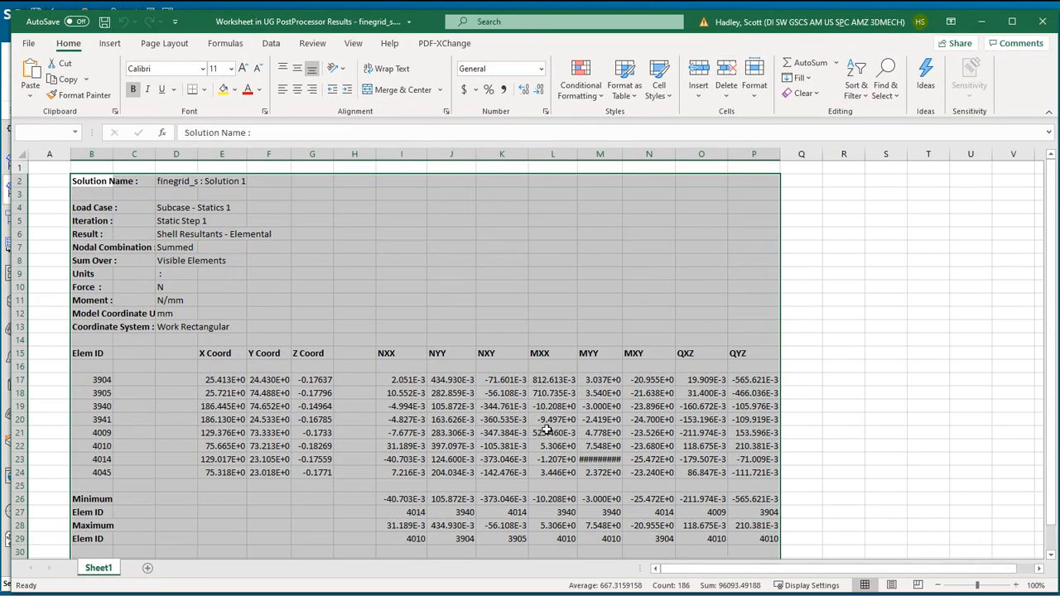
{"action": "left_click", "coordinate": [451, 459]}
{"action": "scroll", "coordinate": [452, 458], "scroll_direction": "down", "scroll_amount": 2}
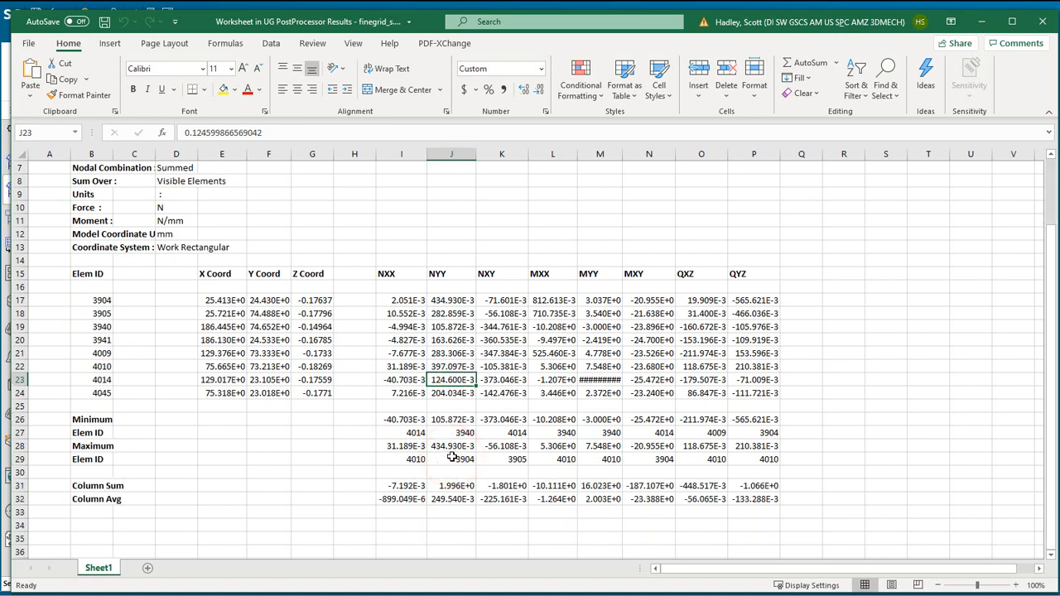
{"action": "left_click", "coordinate": [1041, 25]}
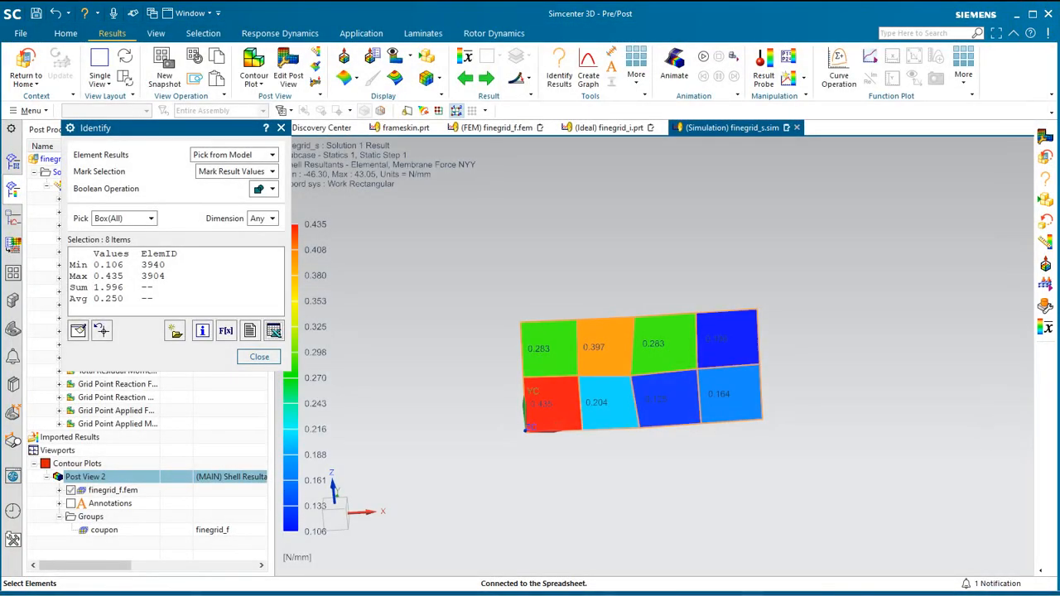
{"action": "left_click", "coordinate": [260, 358]}
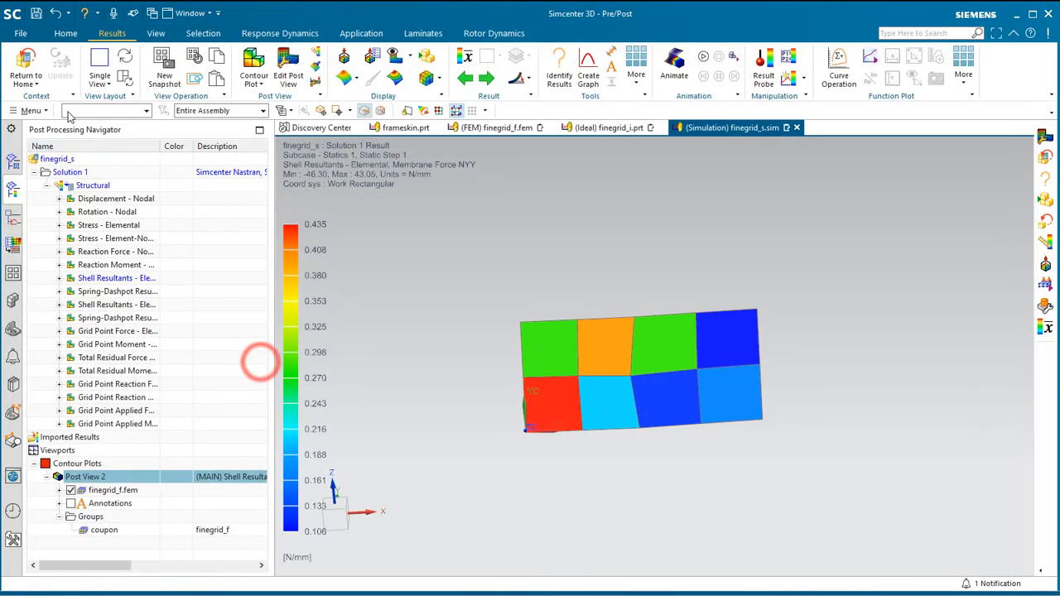
Return from the results to the simulation model and make layer 48 visible in finegrid_s.sim.
{"action": "left_click", "coordinate": [25, 66]}
{"action": "scroll", "coordinate": [641, 341], "scroll_direction": "down", "scroll_amount": 5}
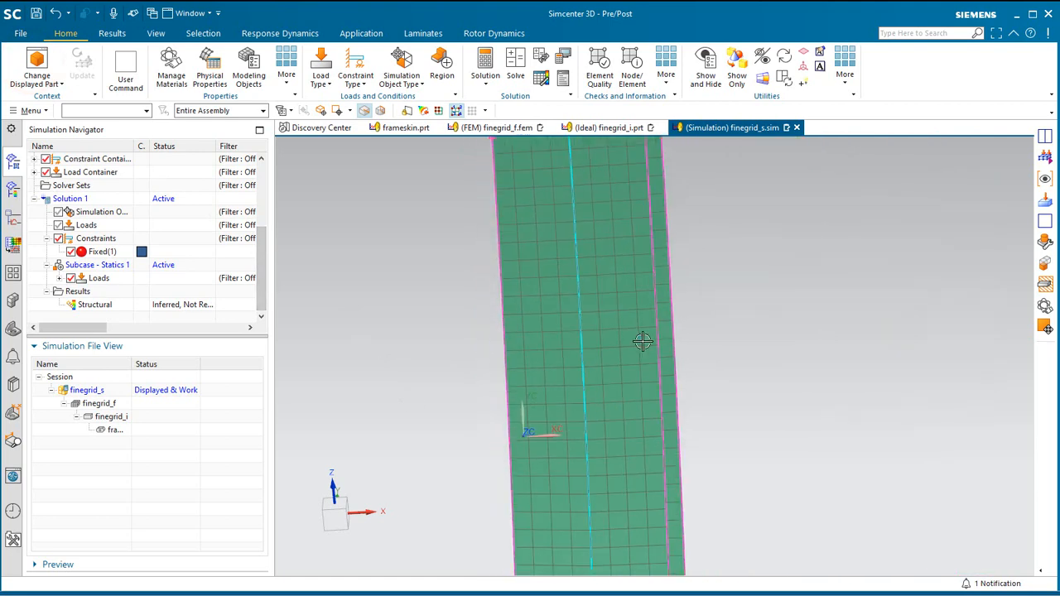
{"action": "middle_click_drag", "start_coordinate": [641, 343], "coordinate": [553, 200]}
{"action": "left_click", "coordinate": [23, 110]}
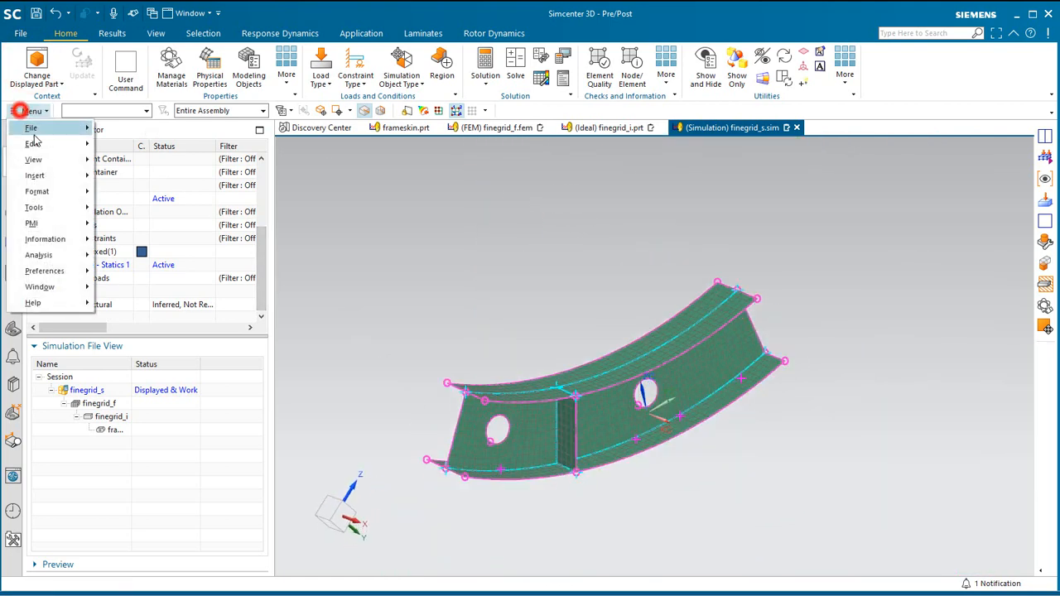
{"action": "mouse_move", "coordinate": [64, 189]}
{"action": "left_click", "coordinate": [134, 193]}
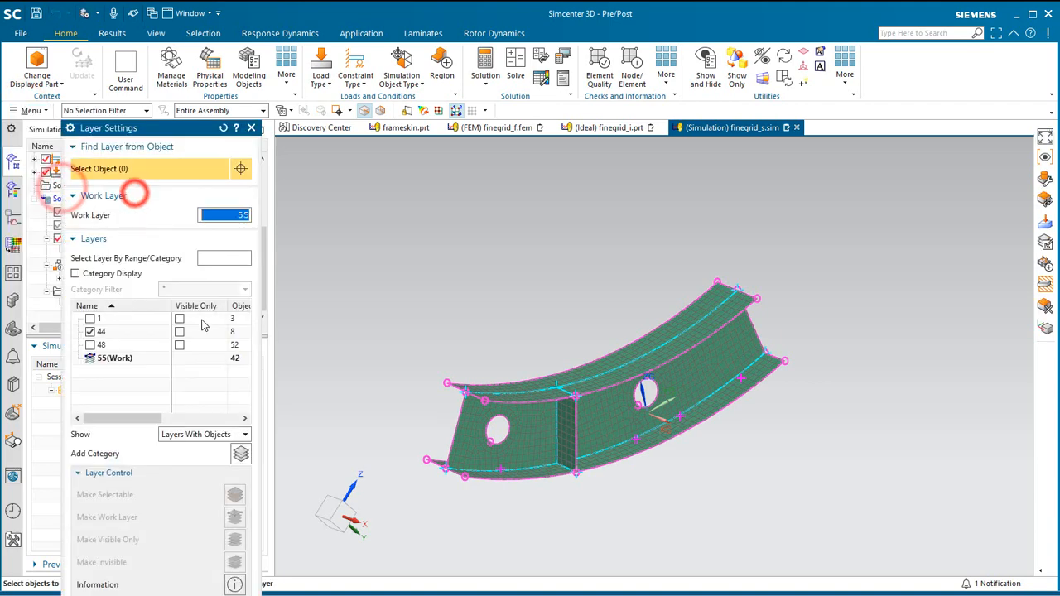
{"action": "left_click", "coordinate": [89, 344]}
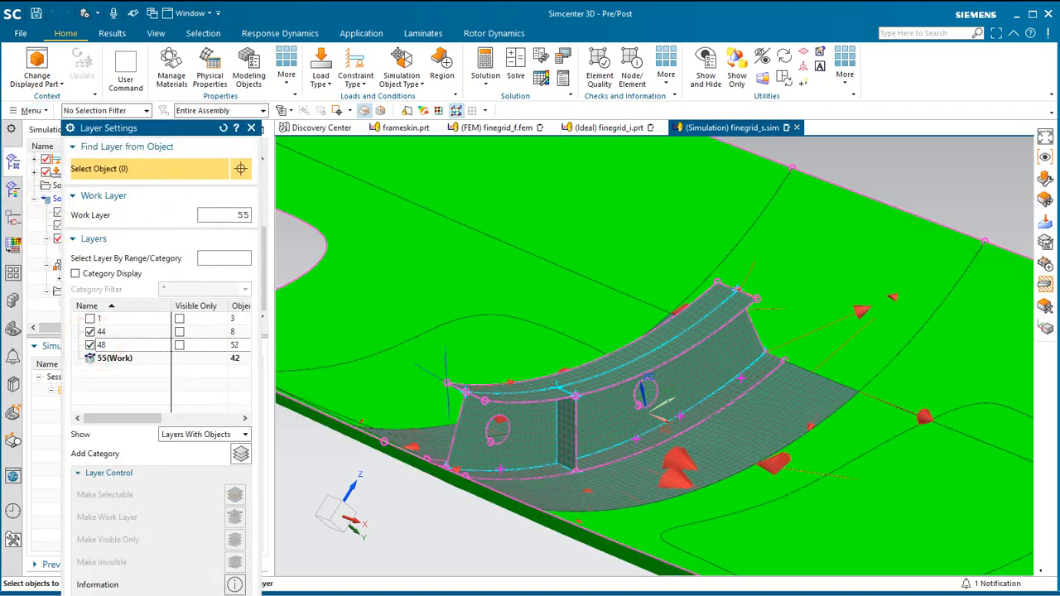
{"action": "key", "text": "Escape"}
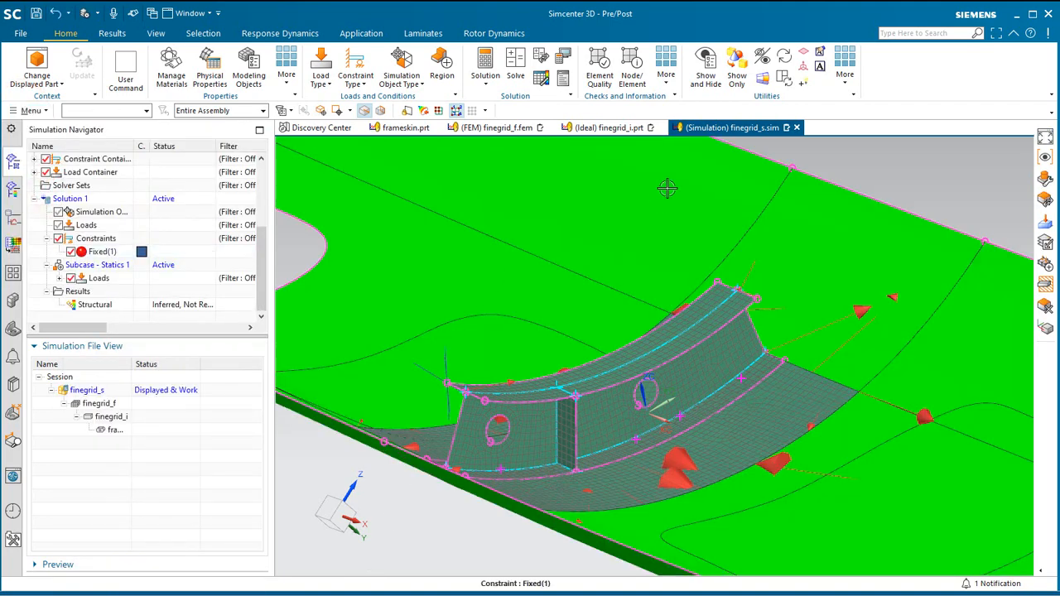
Arrange the open files in a layout of four tabbed groups and synchronize all views.
{"action": "right_click", "coordinate": [746, 131]}
{"action": "mouse_move", "coordinate": [798, 215]}
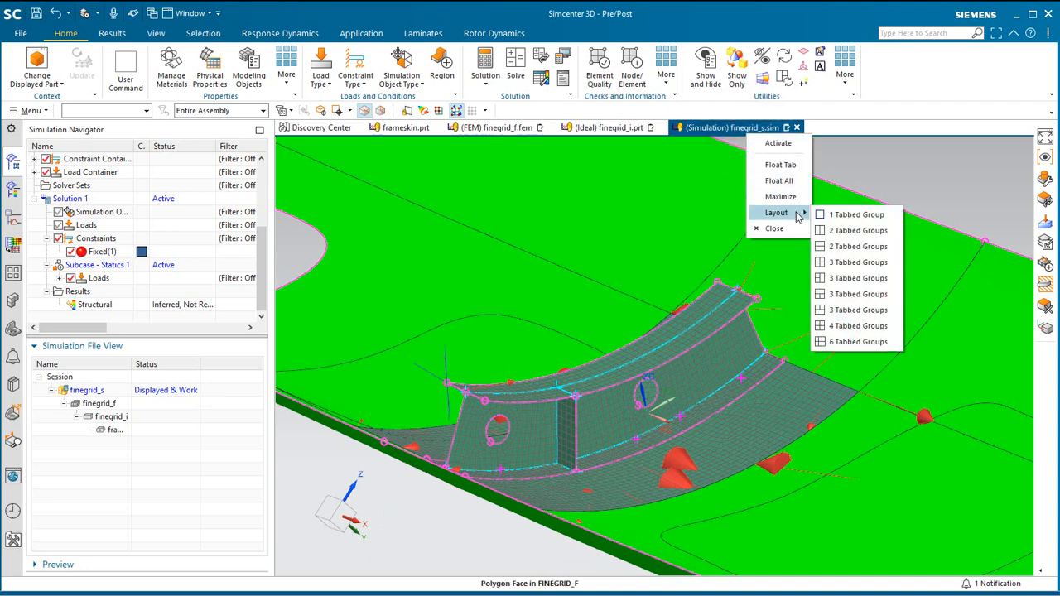
{"action": "left_click", "coordinate": [841, 326]}
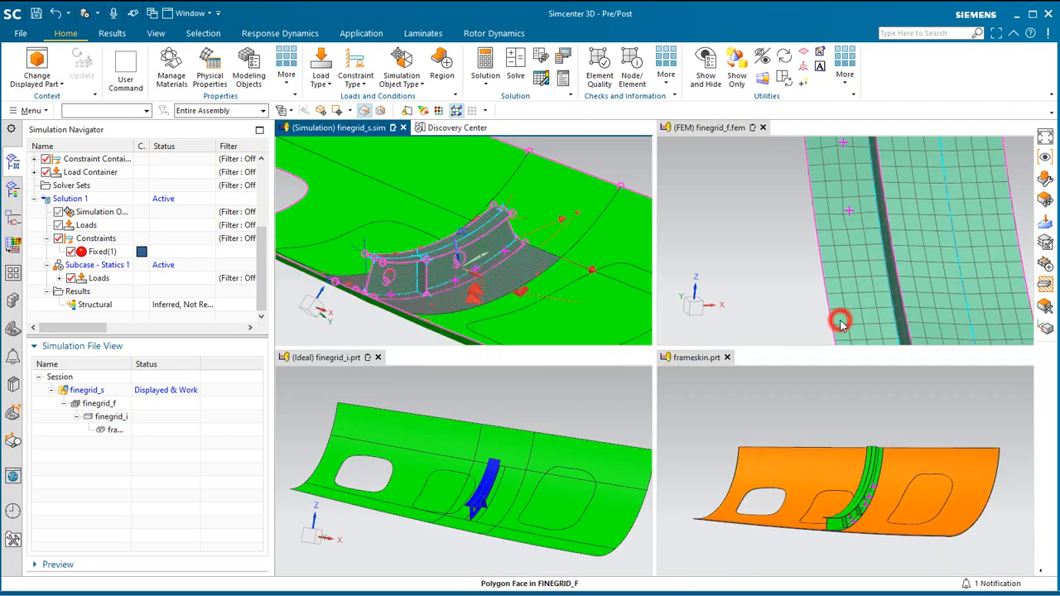
{"action": "left_click", "coordinate": [112, 33]}
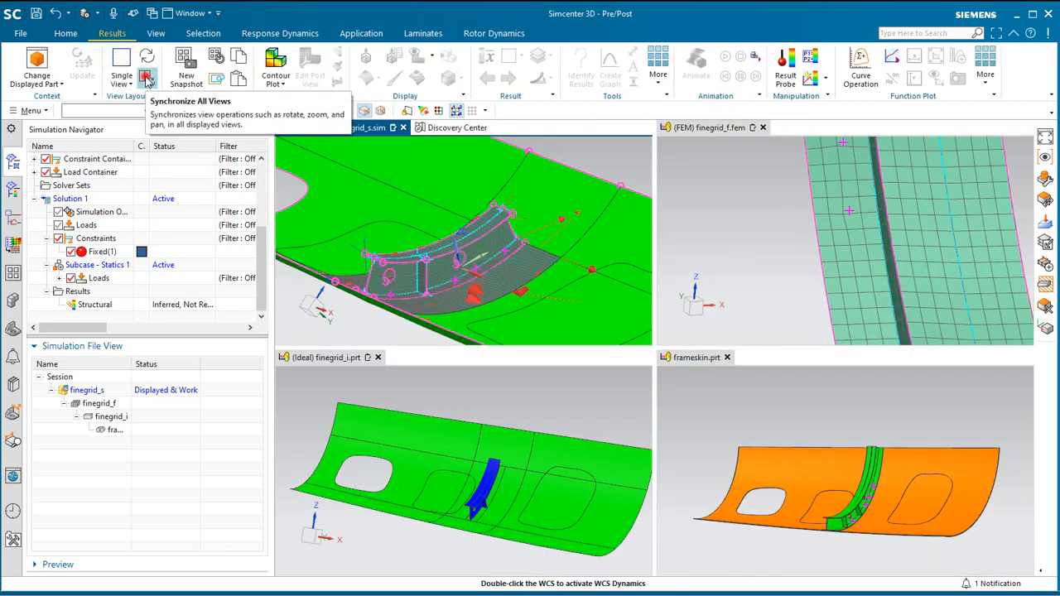
{"action": "left_click", "coordinate": [146, 77]}
{"action": "middle_click_drag", "start_coordinate": [433, 264], "coordinate": [445, 270]}
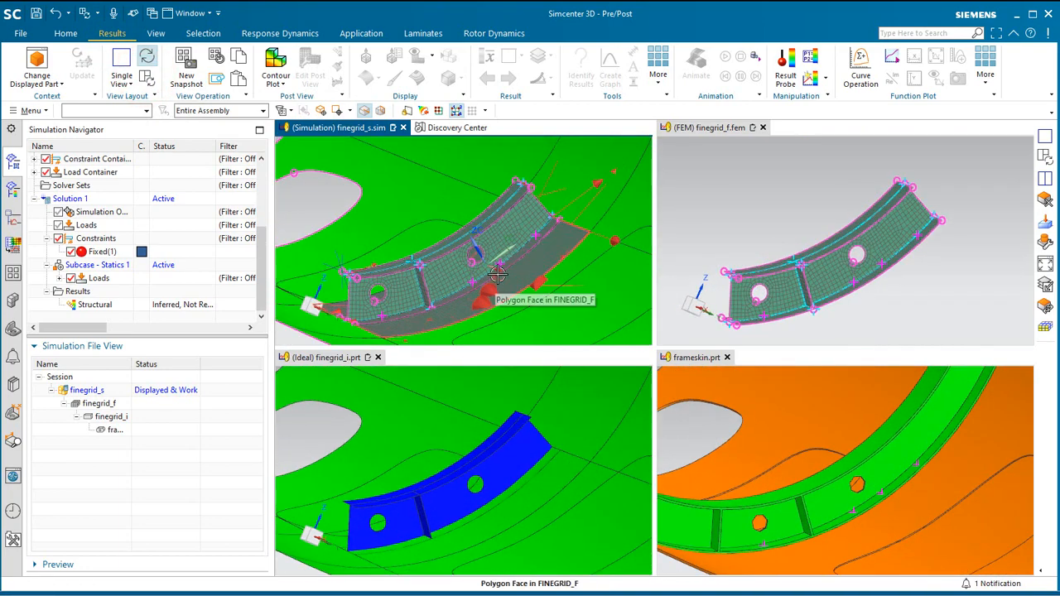
Activate finegrid_f.fem and make layer 48 visible in it.
{"action": "left_click", "coordinate": [712, 128]}
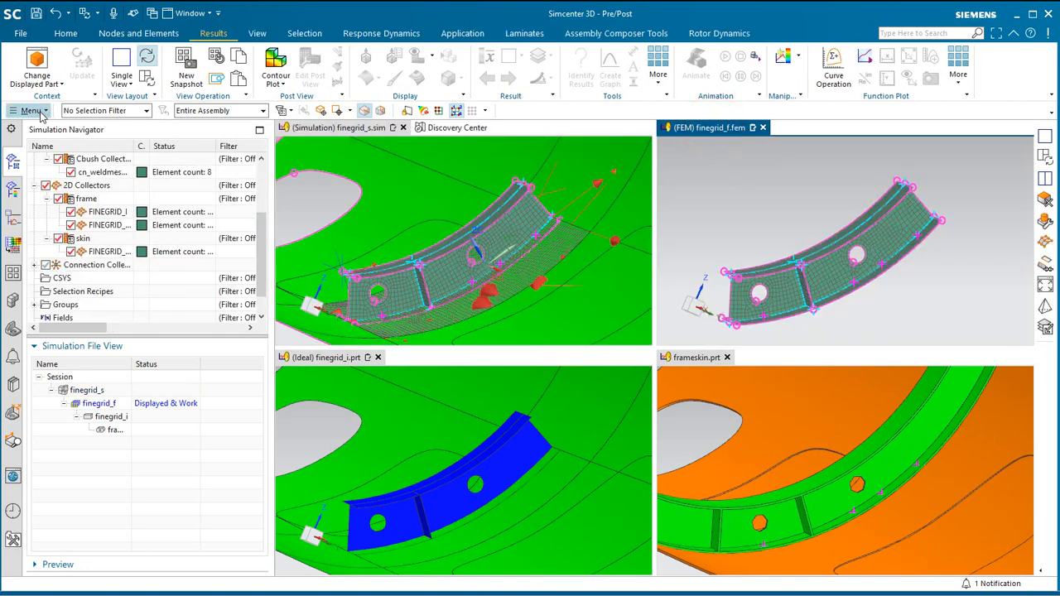
{"action": "left_click", "coordinate": [32, 110]}
{"action": "left_click", "coordinate": [58, 191]}
{"action": "left_click", "coordinate": [178, 191]}
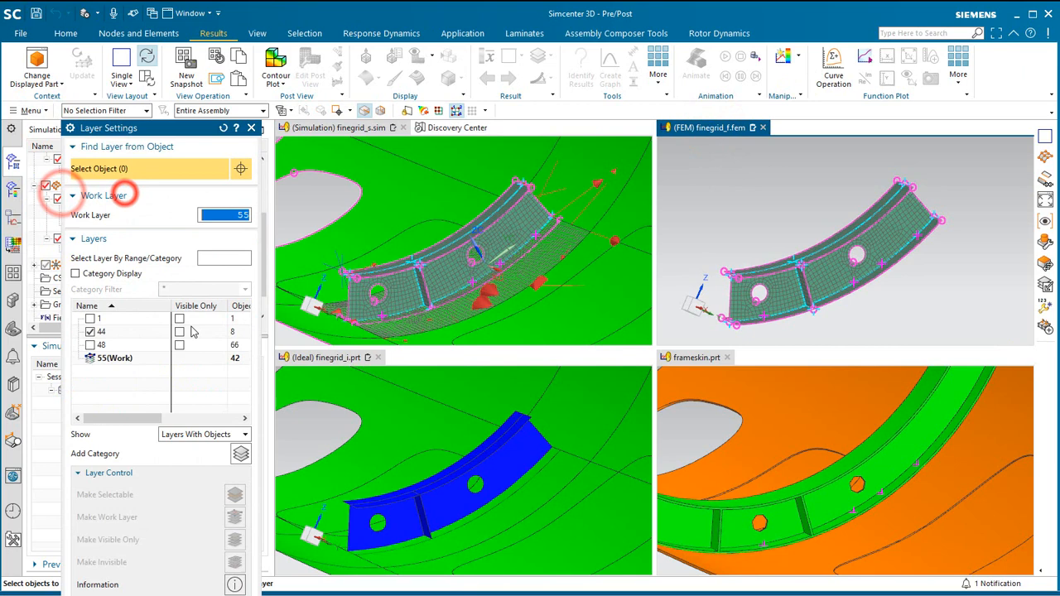
{"action": "left_click", "coordinate": [89, 344]}
{"action": "middle_click", "coordinate": [97, 343]}
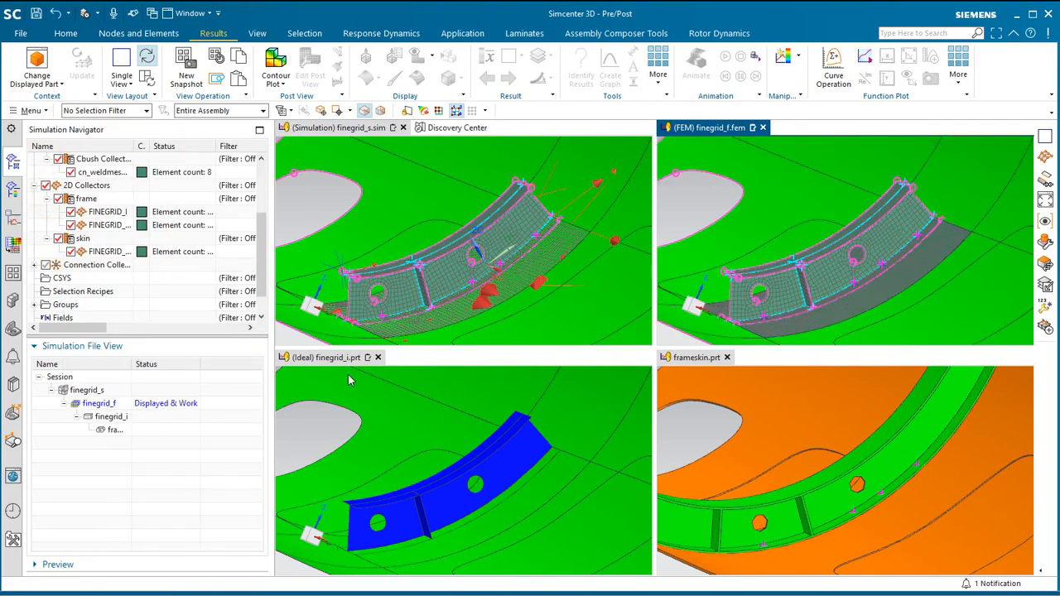
Activate the idealized part finegrid_i.prt and switch it to the Modeling application.
{"action": "left_click", "coordinate": [315, 358]}
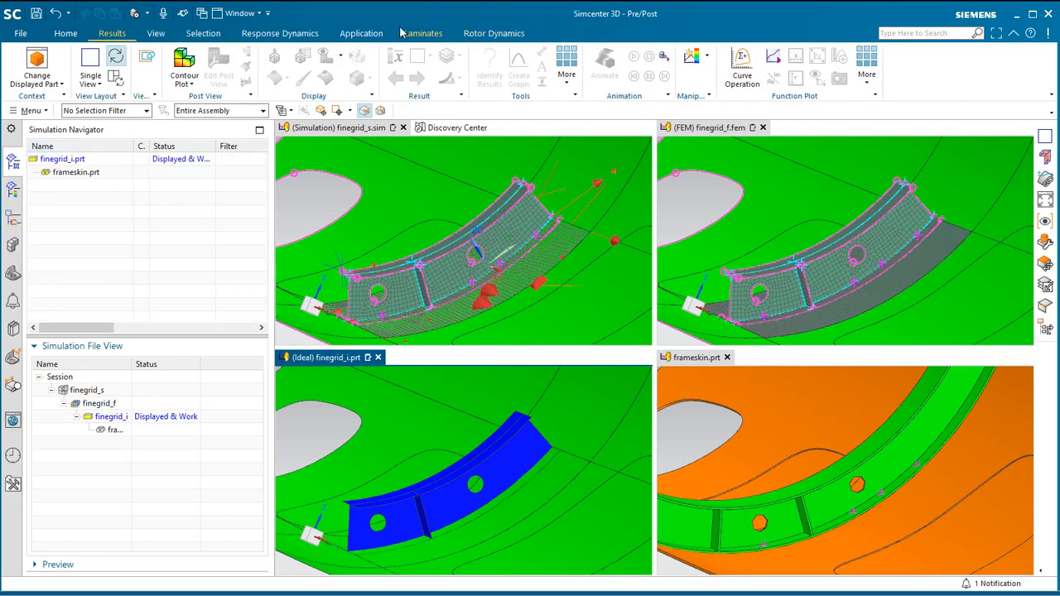
{"action": "left_click", "coordinate": [361, 33]}
{"action": "left_click", "coordinate": [205, 63]}
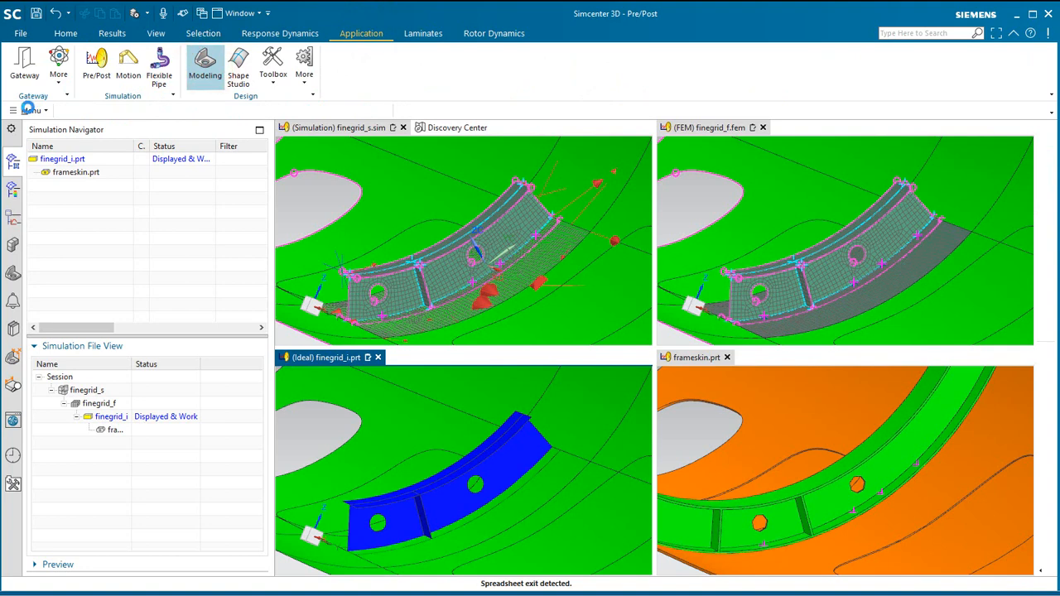
Persistently freeze finegrid_i.prt by editing its frozen status in the WAVE Associativity Manager.
{"action": "left_click", "coordinate": [29, 110]}
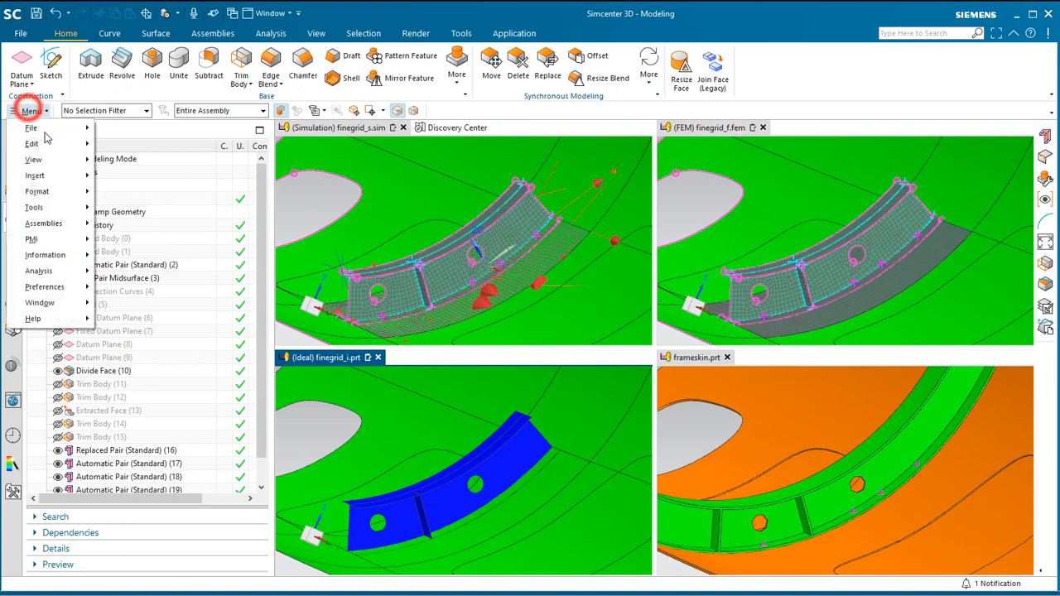
{"action": "left_click", "coordinate": [66, 224]}
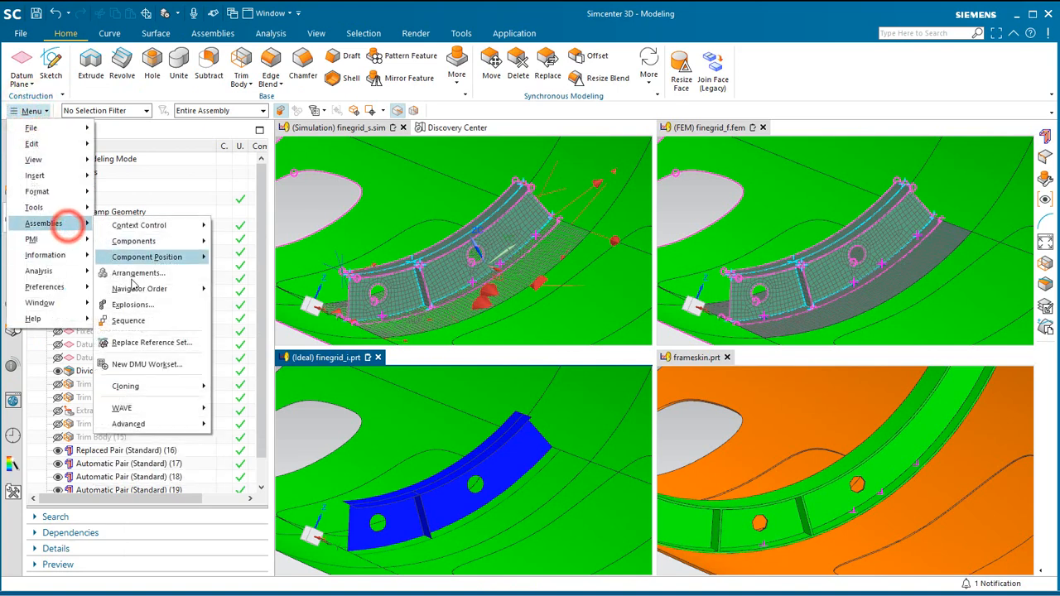
{"action": "left_click", "coordinate": [131, 407]}
{"action": "left_click", "coordinate": [256, 410]}
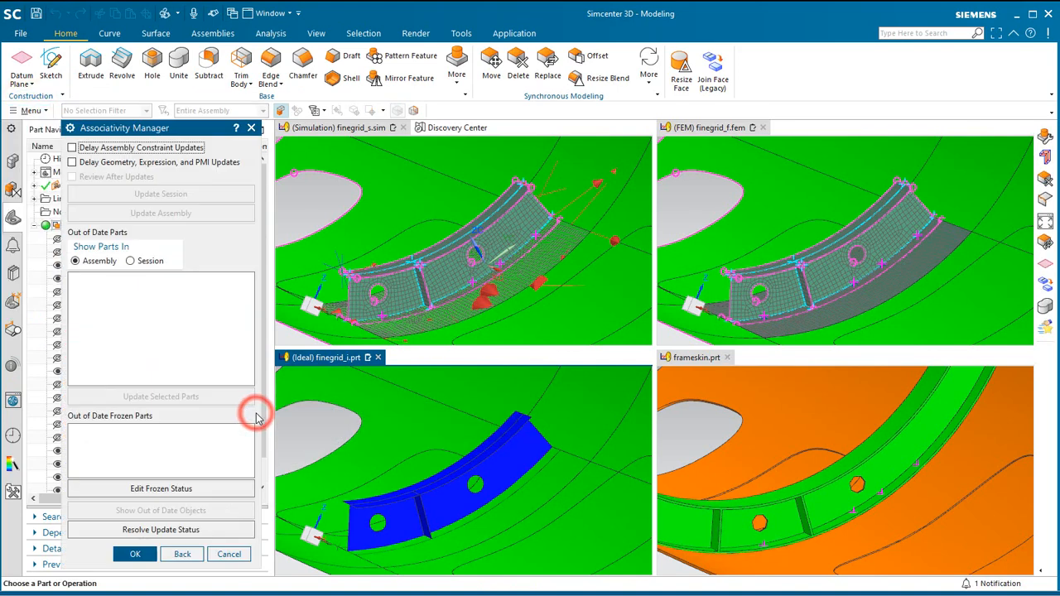
{"action": "left_click", "coordinate": [184, 489]}
{"action": "left_click", "coordinate": [97, 188]}
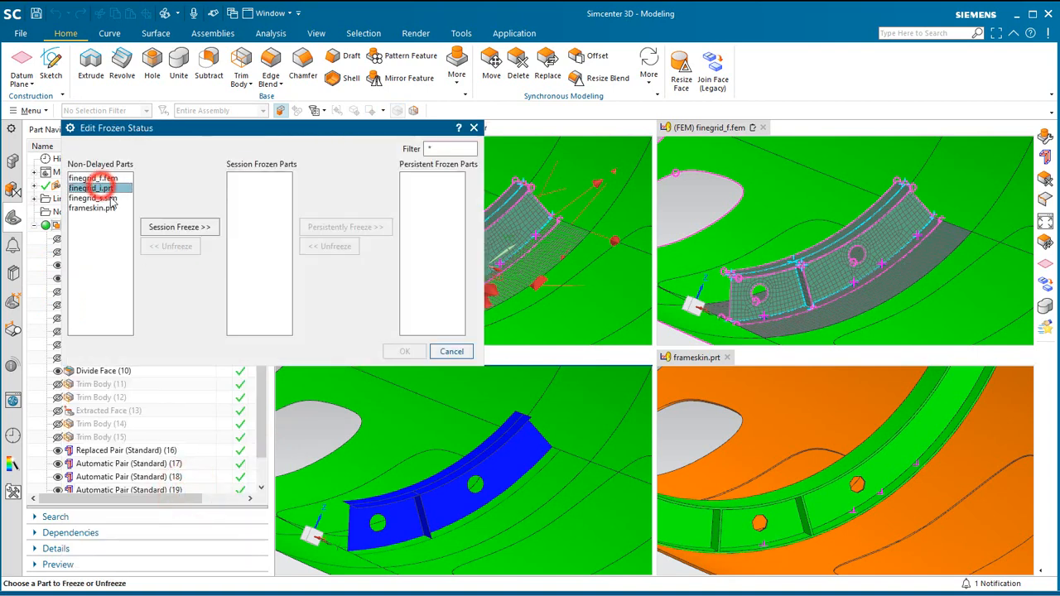
{"action": "left_click", "coordinate": [174, 226]}
{"action": "left_click", "coordinate": [263, 179]}
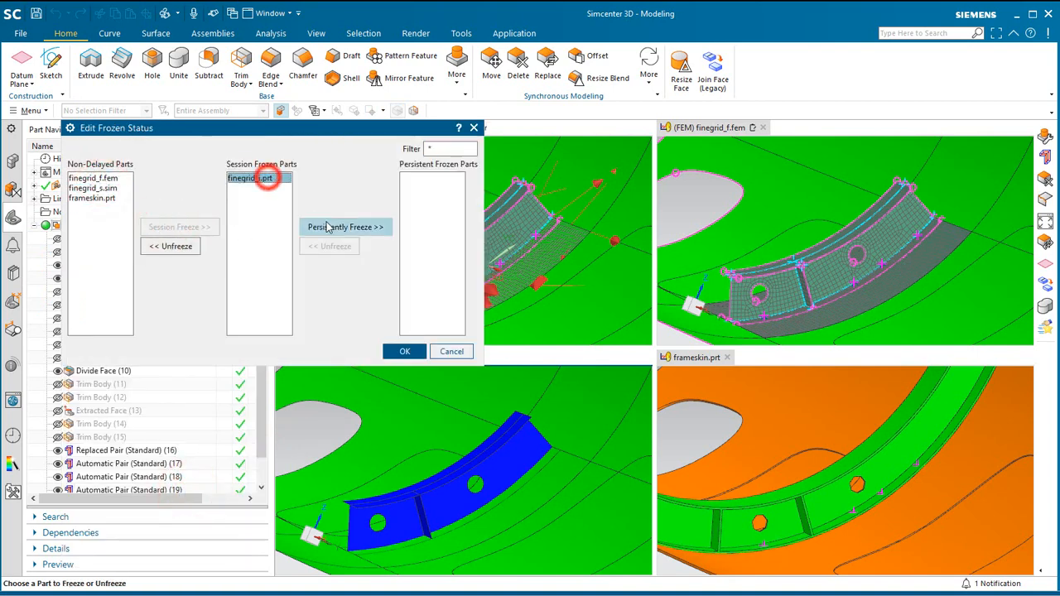
{"action": "left_click", "coordinate": [333, 226]}
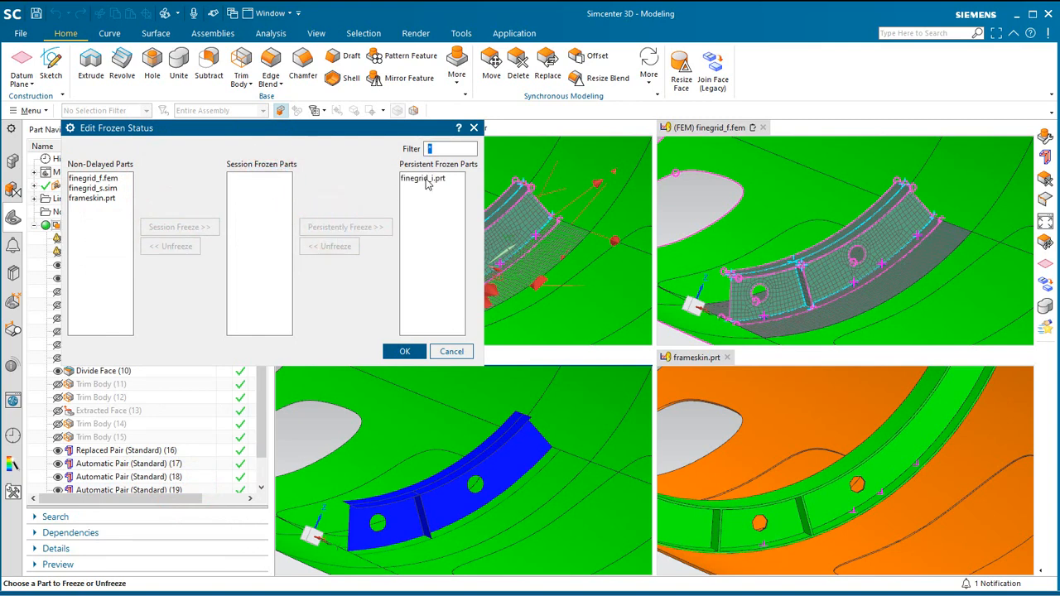
{"action": "left_click", "coordinate": [405, 353]}
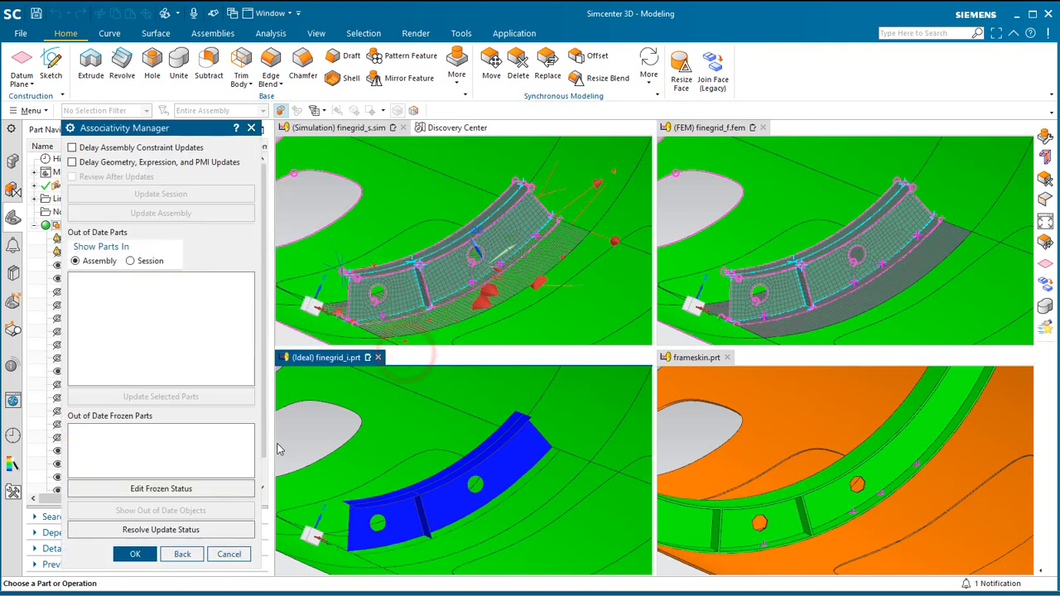
{"action": "left_click", "coordinate": [147, 557]}
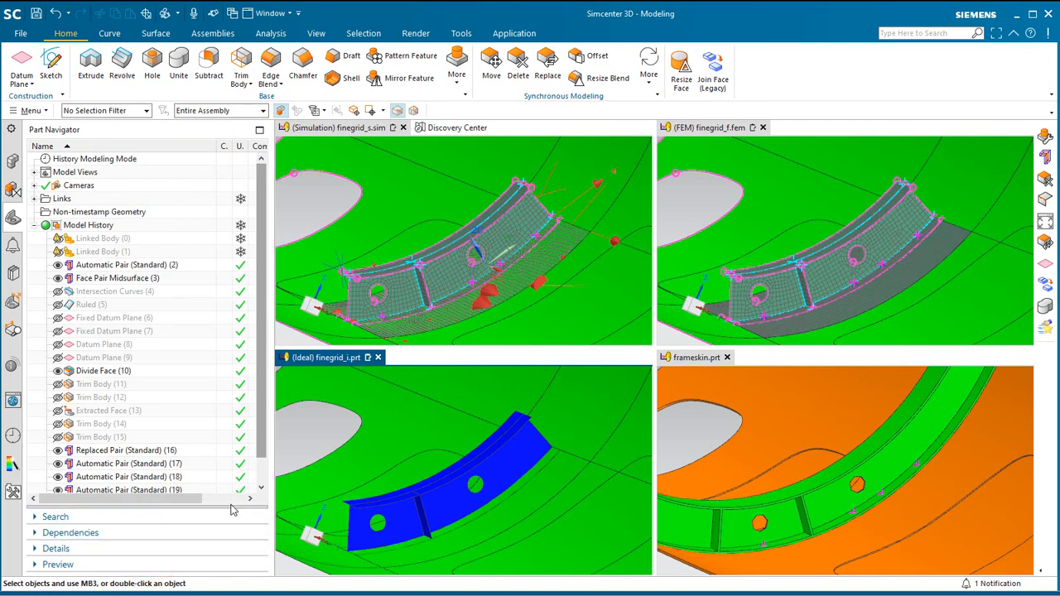
Activate frameskin.prt and use Delete Face to remove the hole in the frame web just beyond the stiffener, on the side away from the other hole.
{"action": "left_click", "coordinate": [702, 358]}
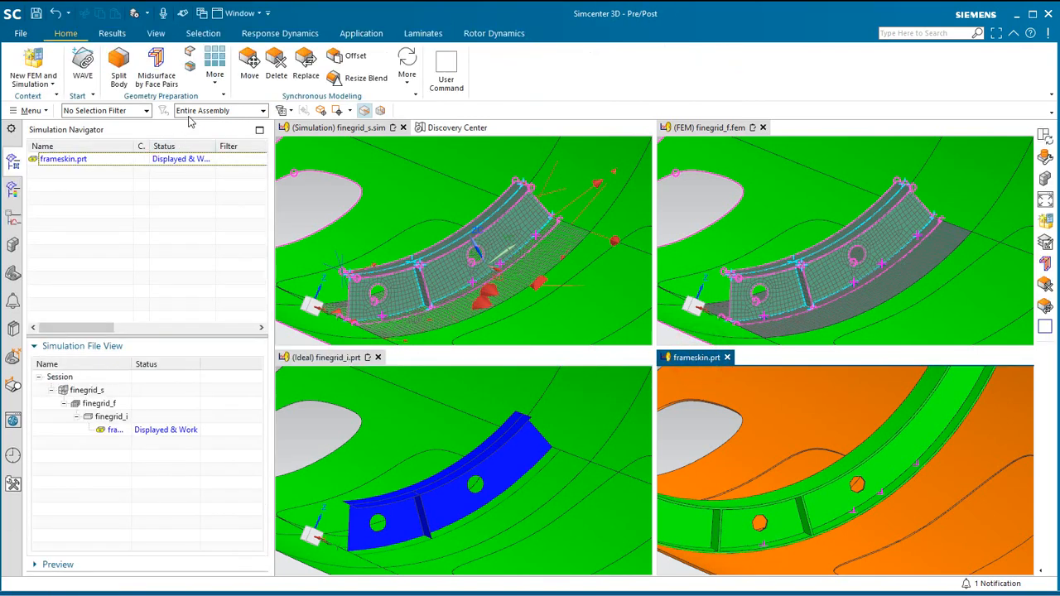
{"action": "left_click", "coordinate": [276, 66]}
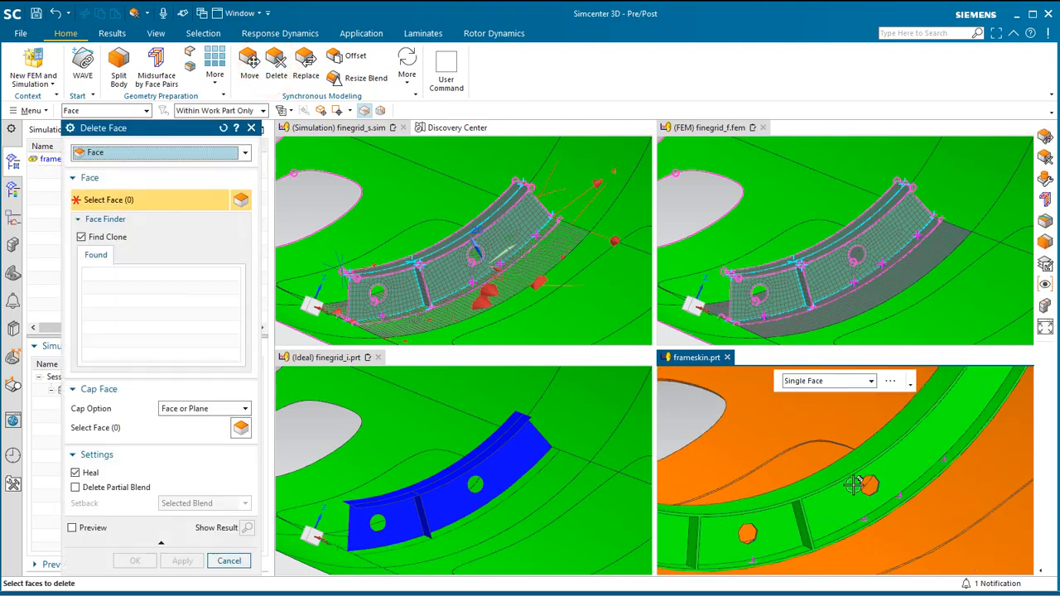
{"action": "scroll", "coordinate": [854, 486], "scroll_direction": "up", "scroll_amount": 5}
{"action": "left_click", "coordinate": [917, 483]}
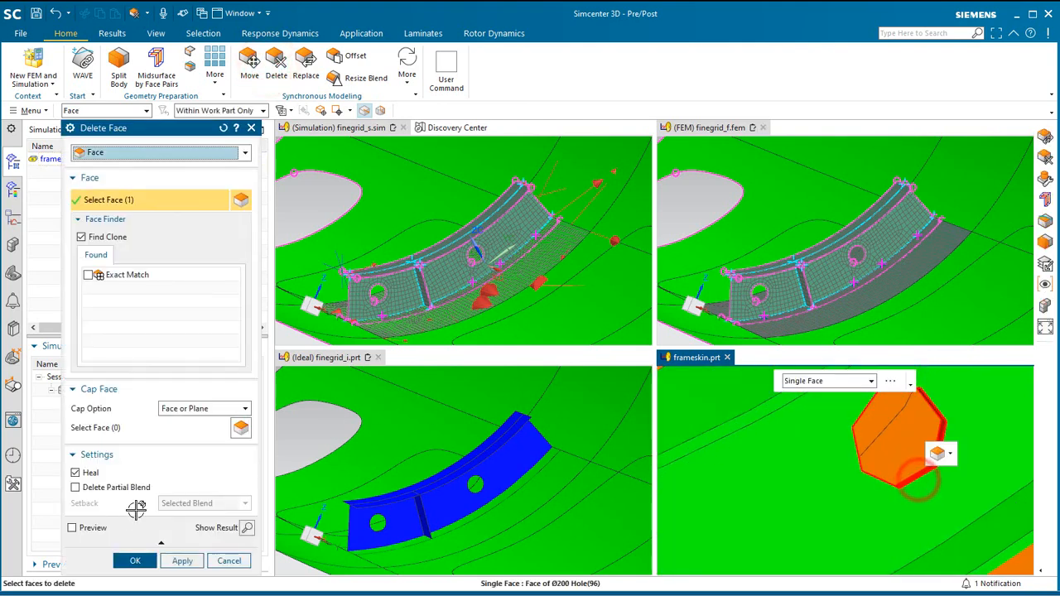
{"action": "left_click", "coordinate": [135, 561]}
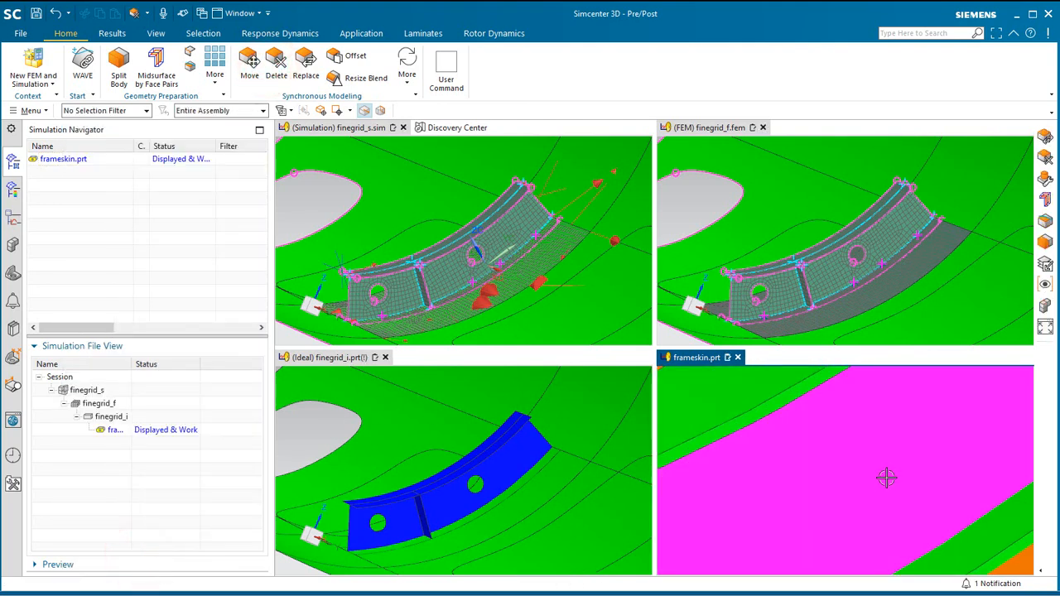
{"action": "scroll", "coordinate": [856, 483], "scroll_direction": "down", "scroll_amount": 5}
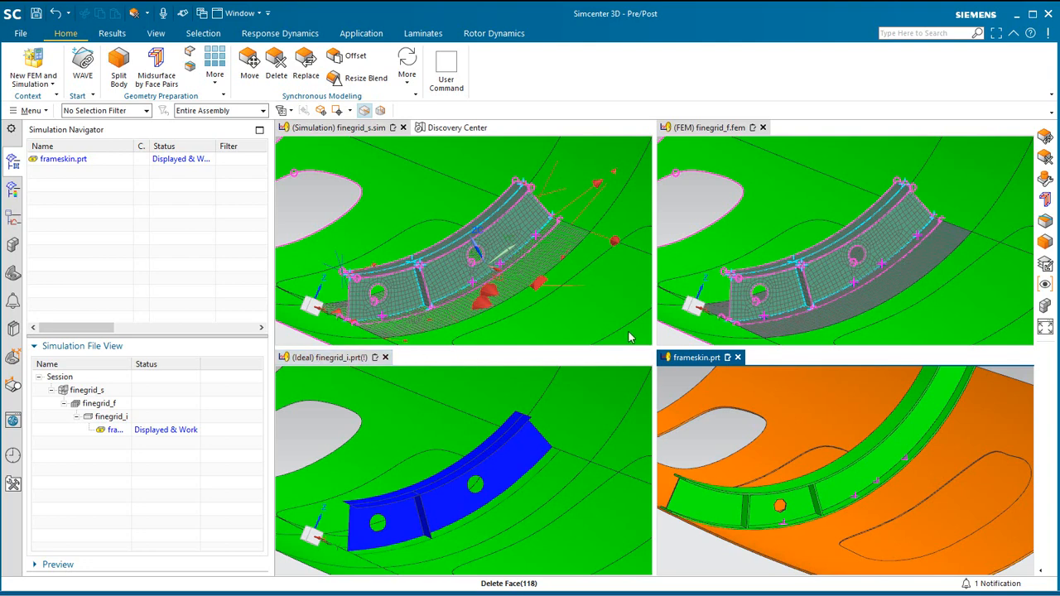
Return to the idealized part finegrid_i.prt and inspect the update status of its linked bodies in the model history.
{"action": "left_click", "coordinate": [328, 358]}
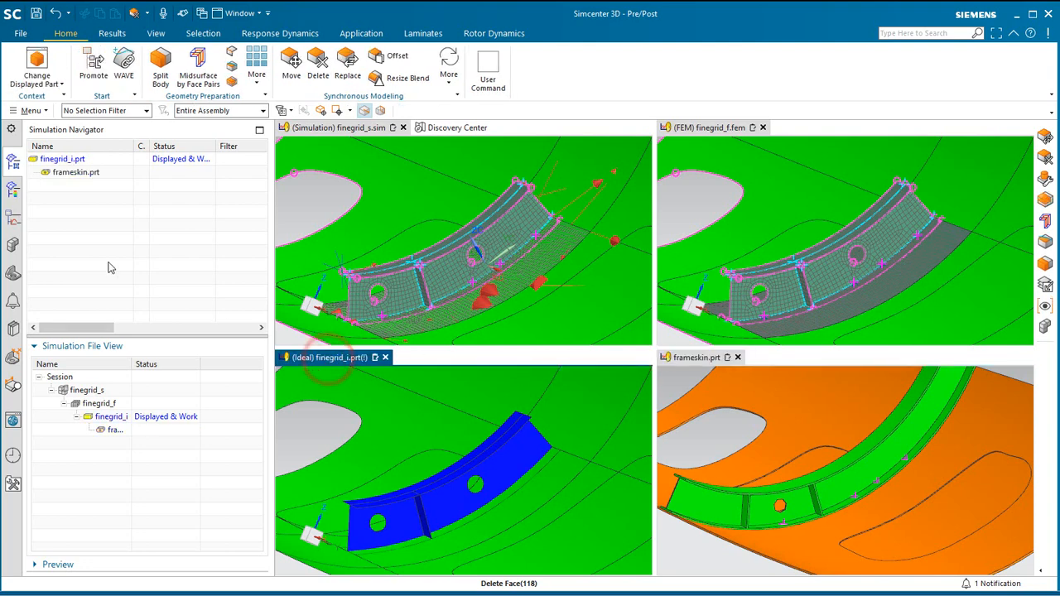
{"action": "left_click", "coordinate": [13, 274]}
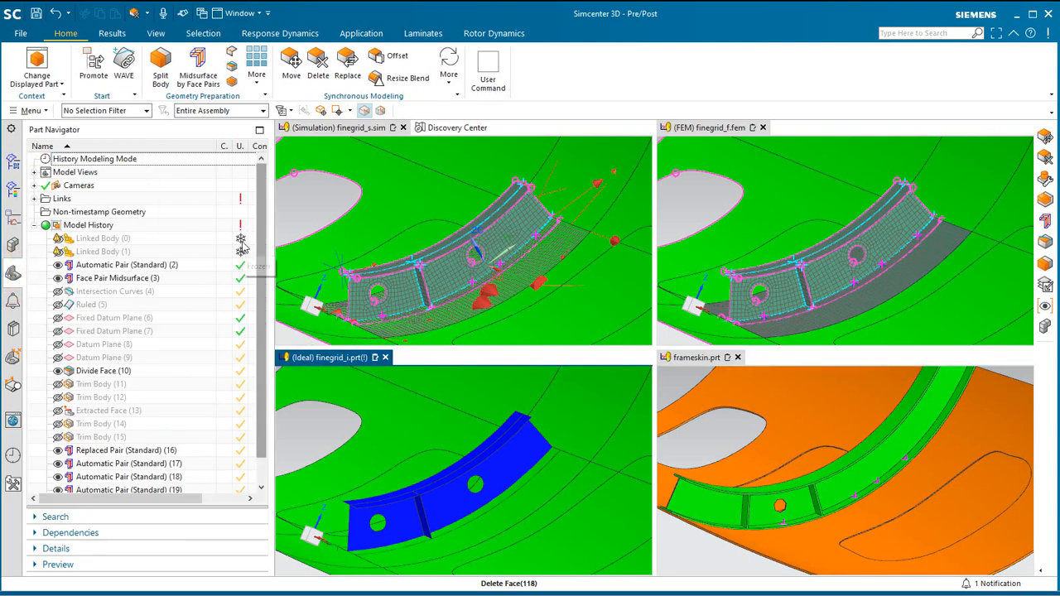
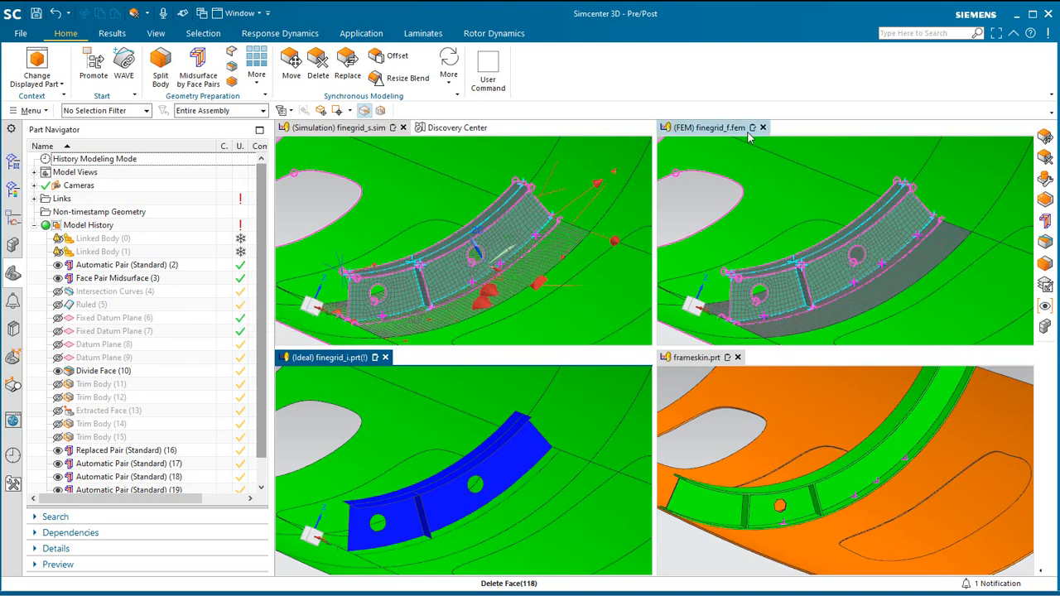
Check the update status of finegrid_f.fem, and return to the idealized part finegrid_i.prt in the Modeling application.
{"action": "left_click", "coordinate": [717, 130]}
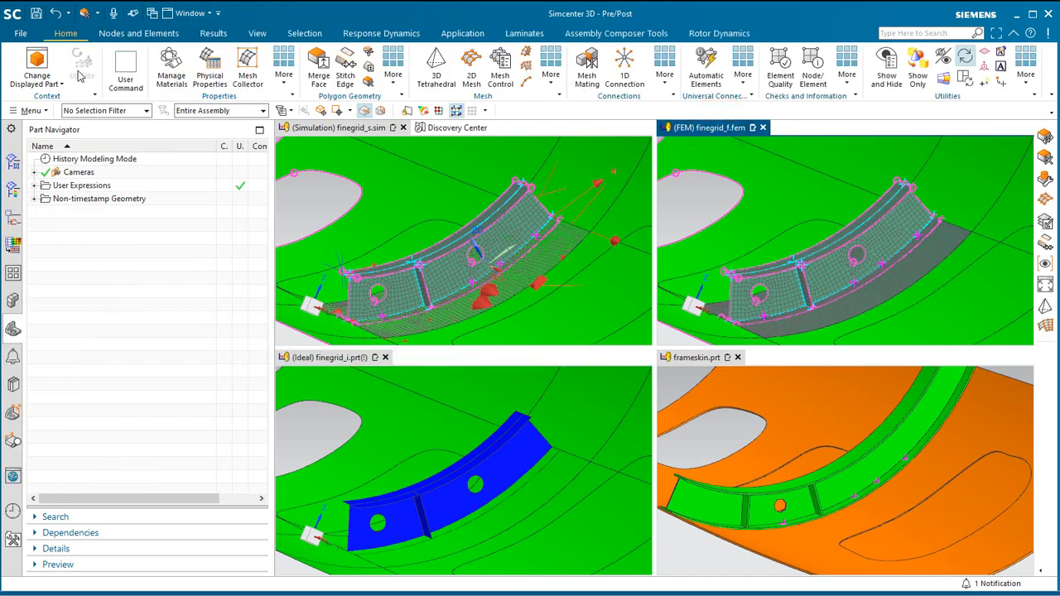
{"action": "left_click", "coordinate": [327, 359]}
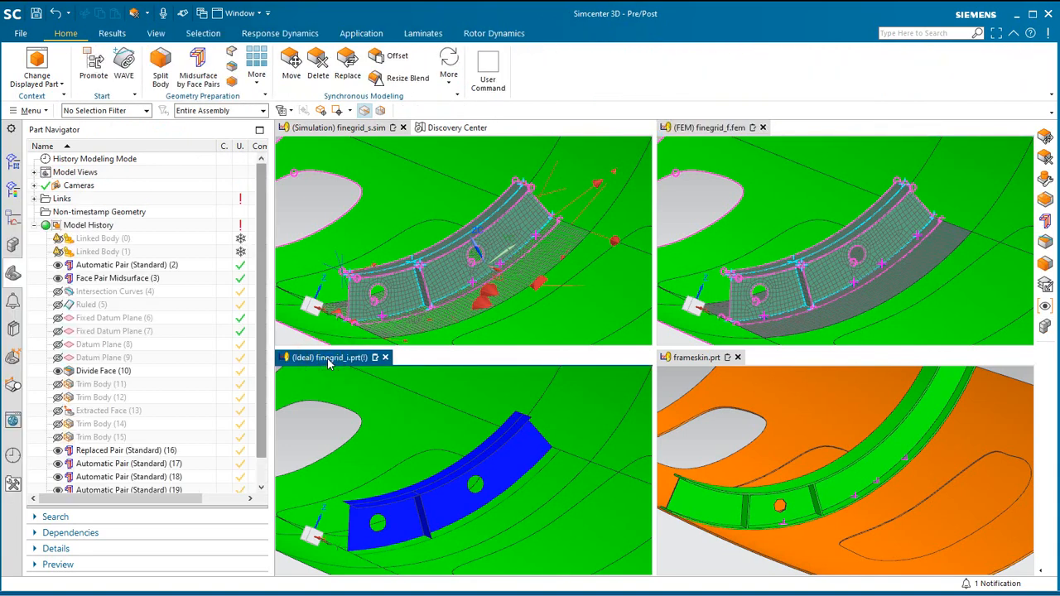
{"action": "left_click", "coordinate": [363, 35]}
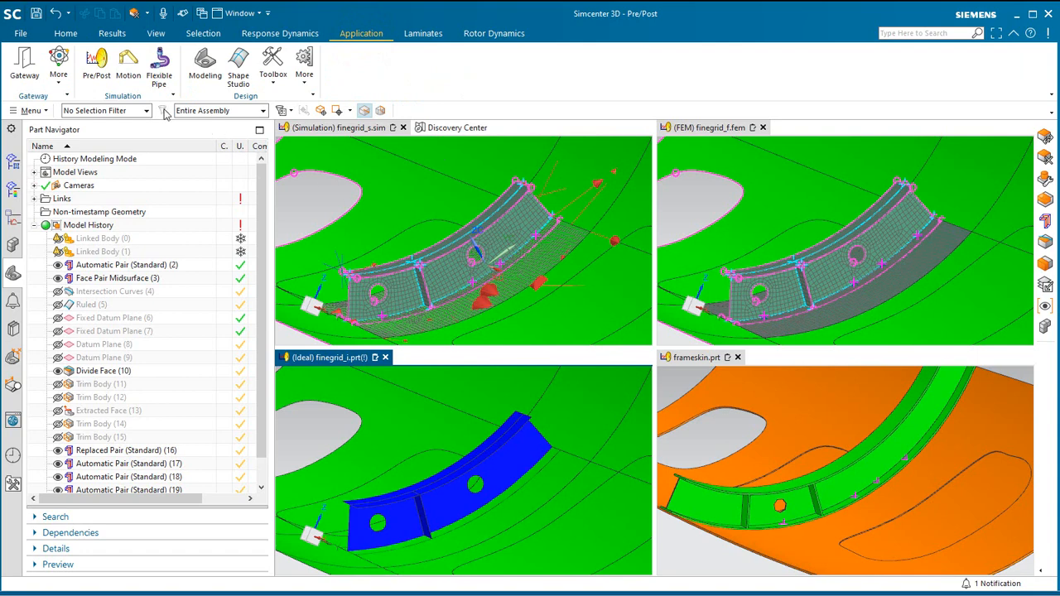
{"action": "key", "text": "ctrl+m"}
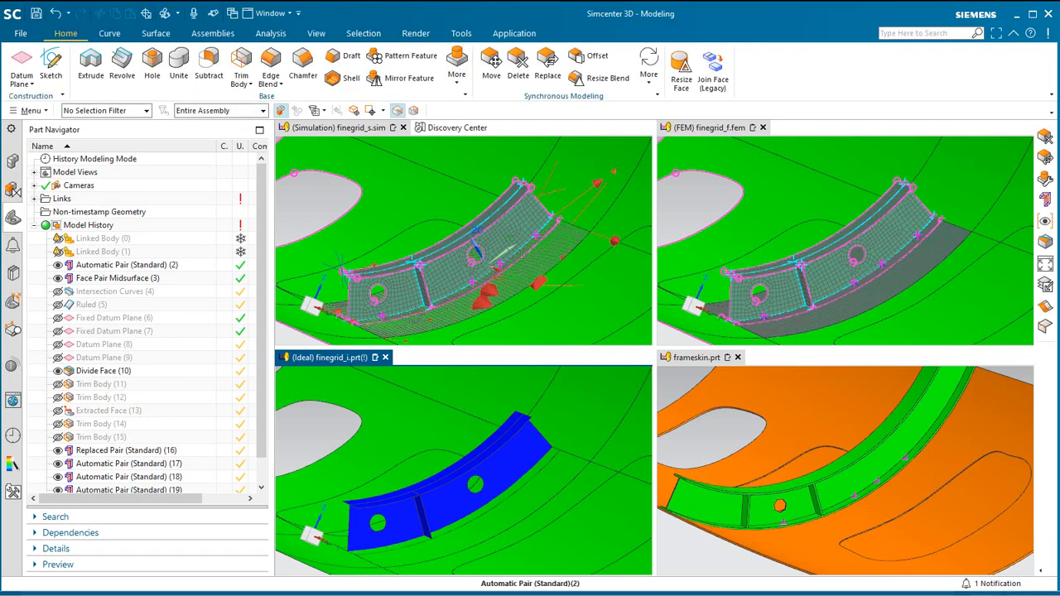
Unfreeze the persistently frozen finegrid_i.prt by editing its frozen status in the WAVE Associativity Manager.
{"action": "left_click", "coordinate": [28, 110]}
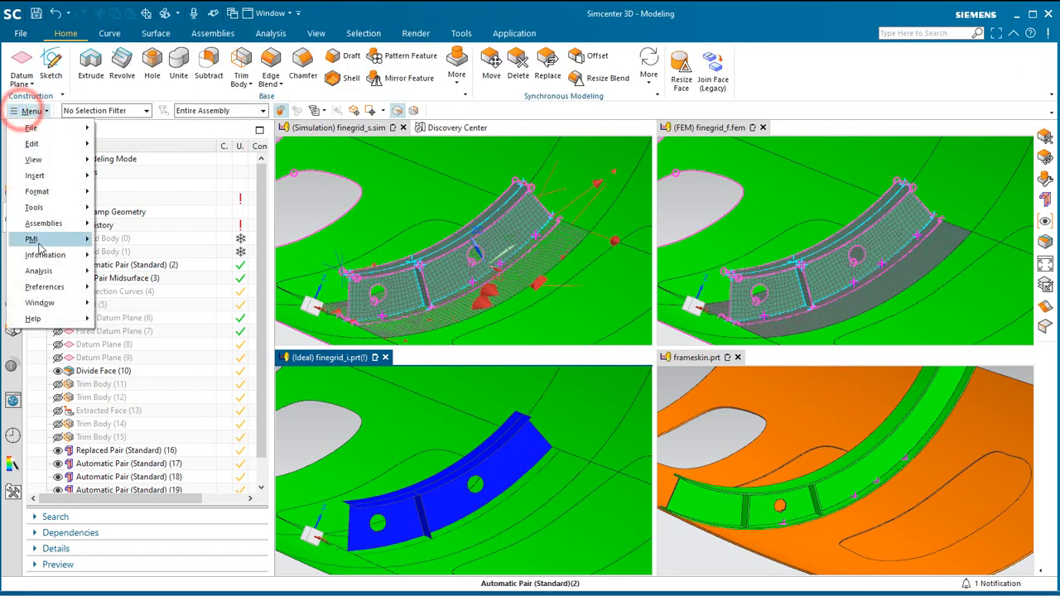
{"action": "left_click", "coordinate": [60, 225]}
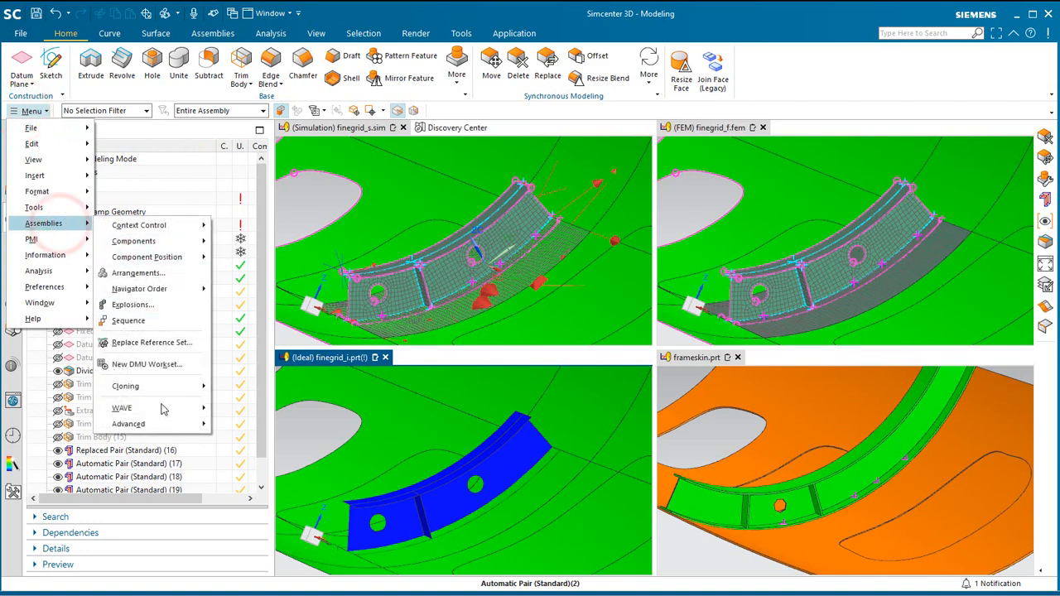
{"action": "left_click", "coordinate": [158, 406]}
{"action": "left_click", "coordinate": [248, 414]}
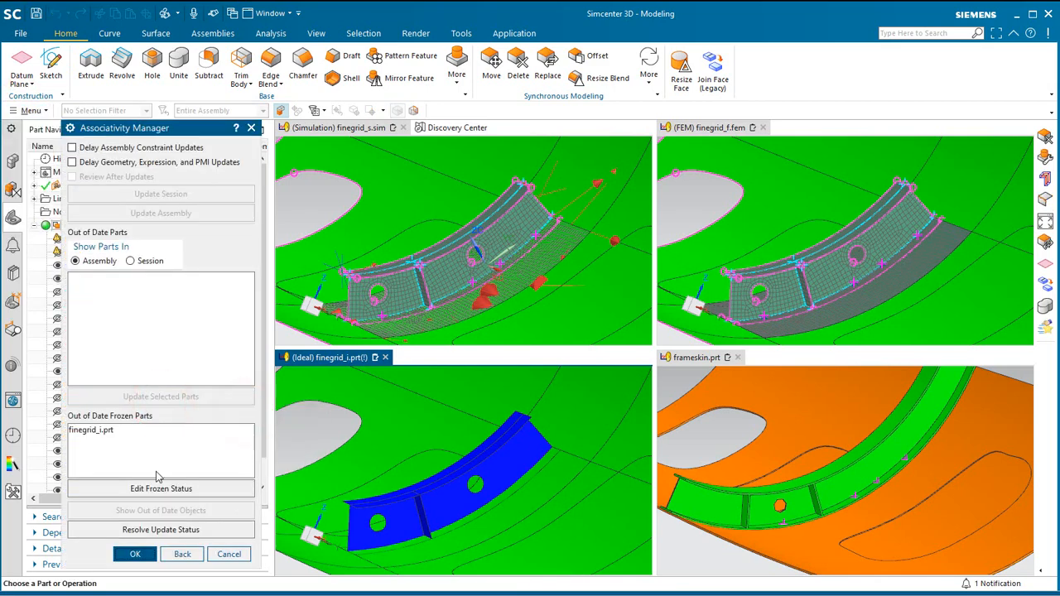
{"action": "left_click", "coordinate": [155, 490]}
{"action": "left_click", "coordinate": [427, 178]}
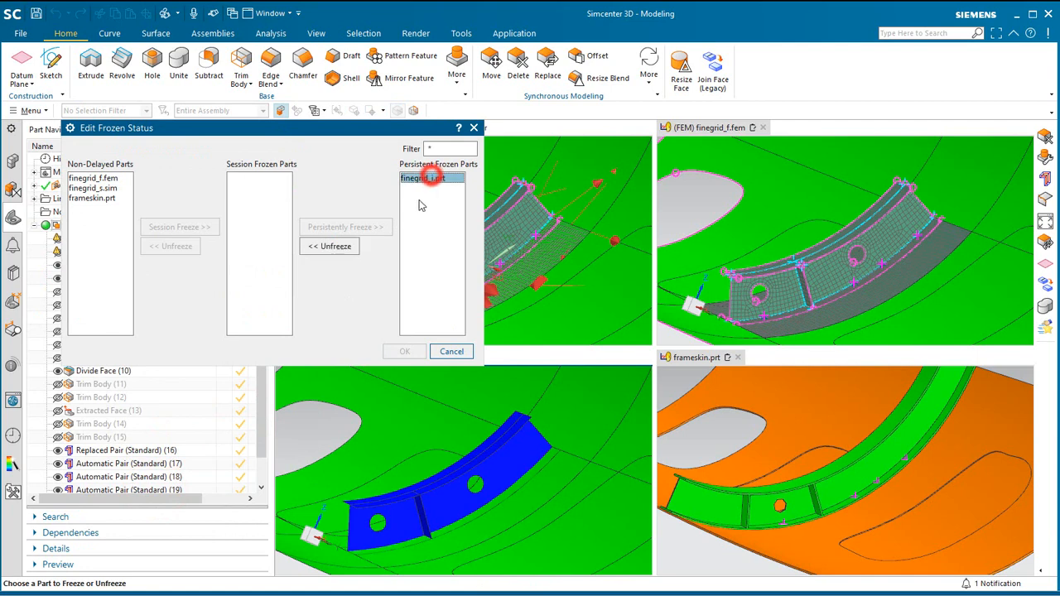
{"action": "left_click", "coordinate": [332, 249]}
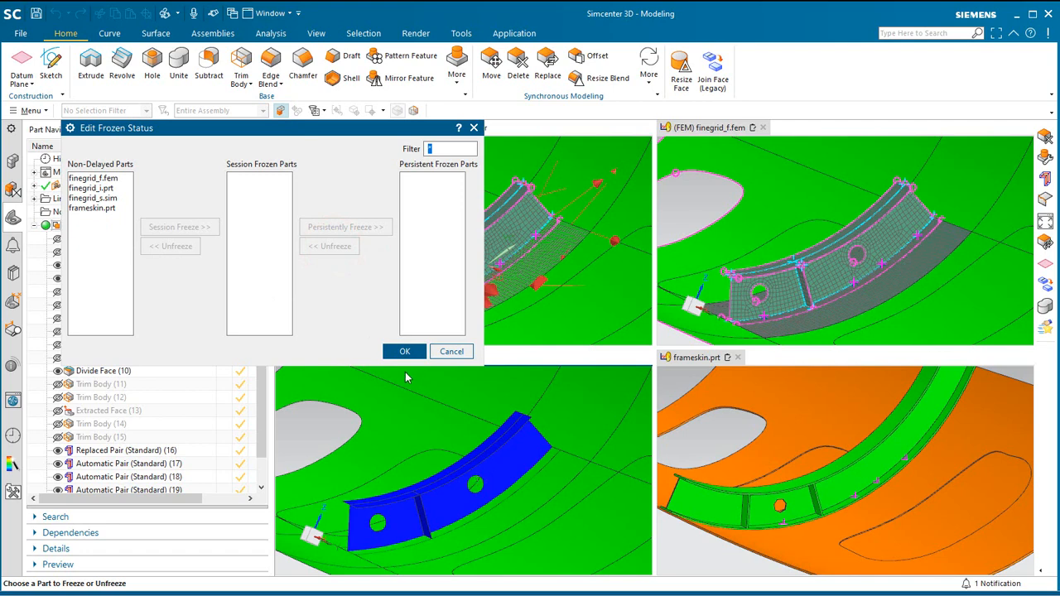
{"action": "left_click", "coordinate": [404, 351]}
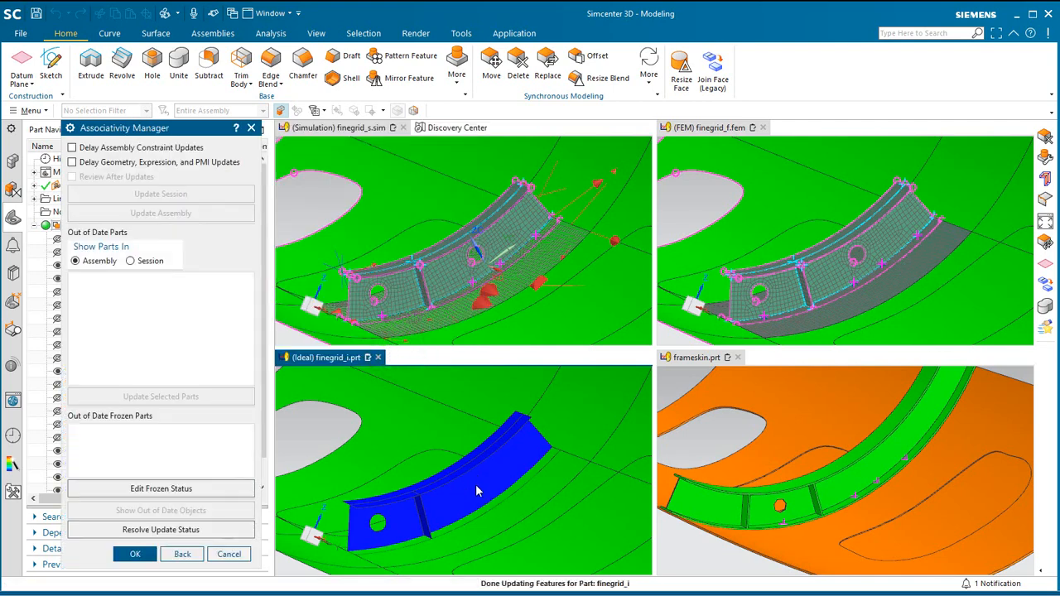
{"action": "left_click", "coordinate": [147, 554]}
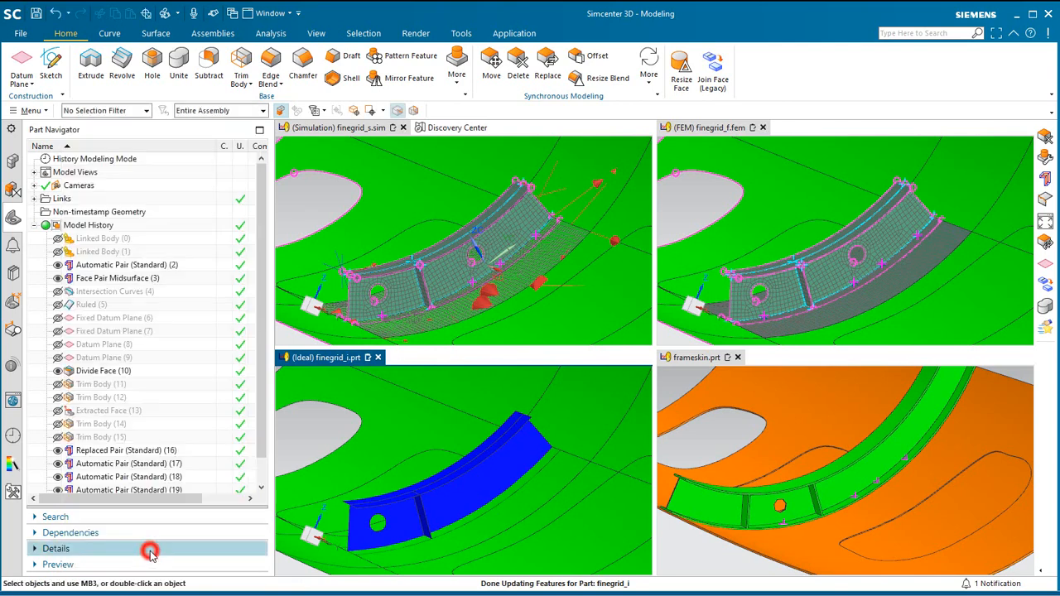
Activate finegrid_f.fem, dismiss the polygon body update log, and update the finite element model with its pending meshes.
{"action": "left_click", "coordinate": [732, 127]}
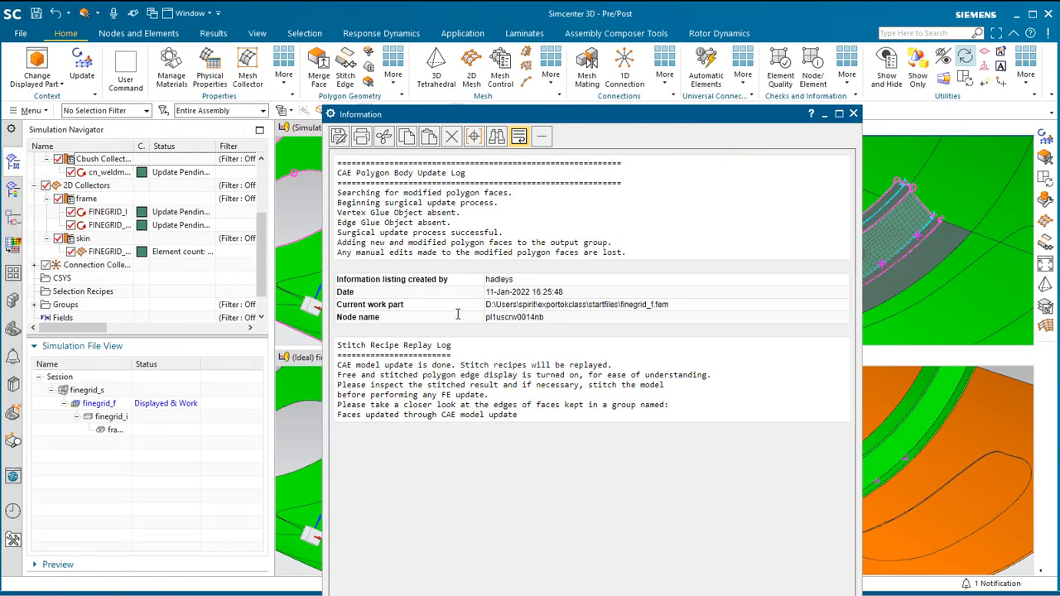
{"action": "left_click", "coordinate": [855, 114]}
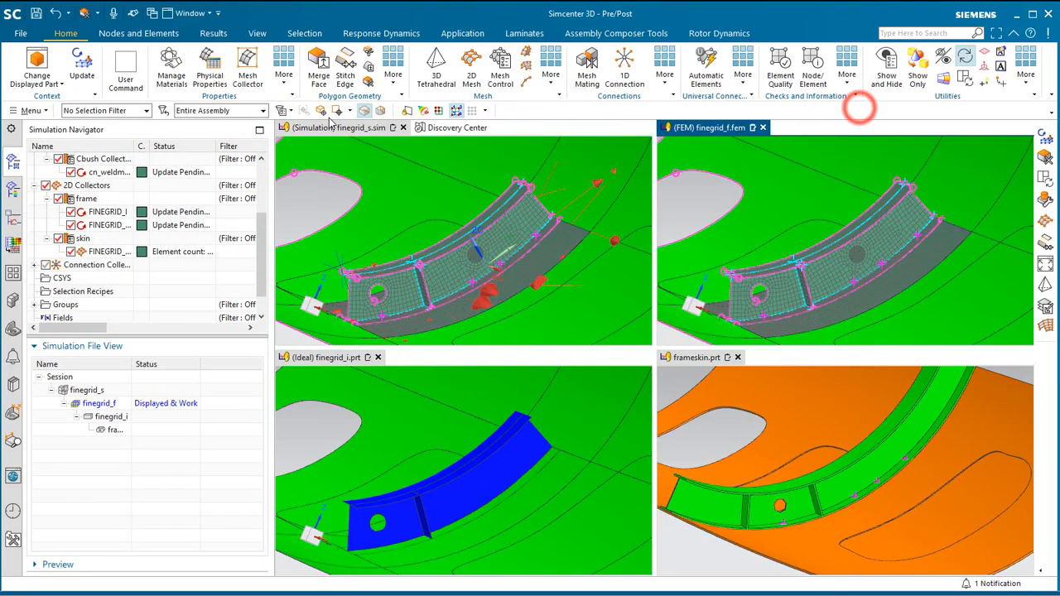
{"action": "left_click", "coordinate": [77, 76]}
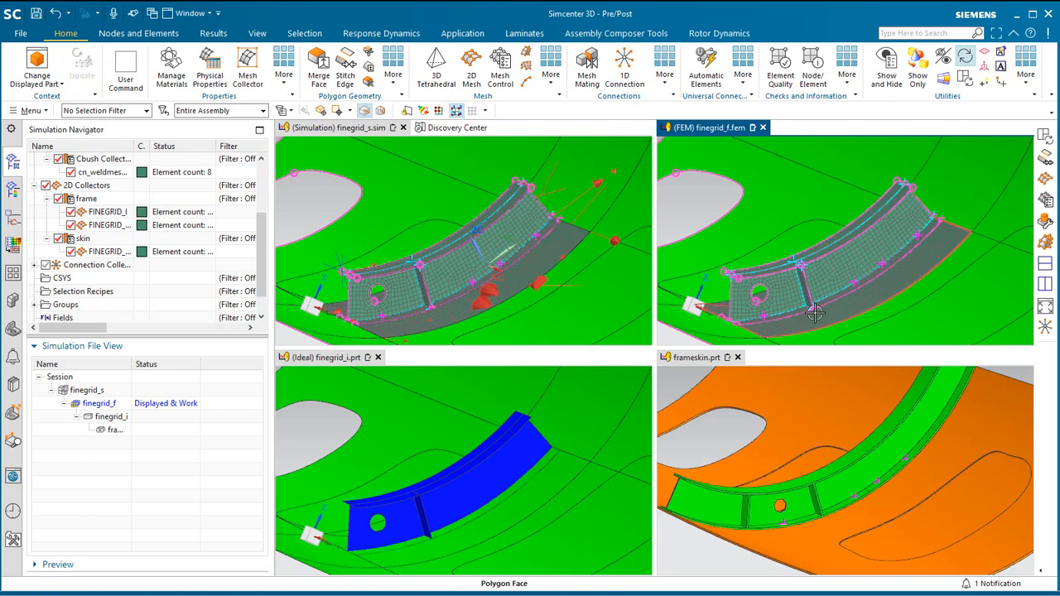
Synchronize the views of the simulation, FEM, idealized part and frameskin.prt windows, and inspect the updated frame web up close.
{"action": "middle_click_drag", "start_coordinate": [816, 312], "coordinate": [832, 315]}
{"action": "middle_click_drag", "start_coordinate": [834, 316], "coordinate": [811, 307]}
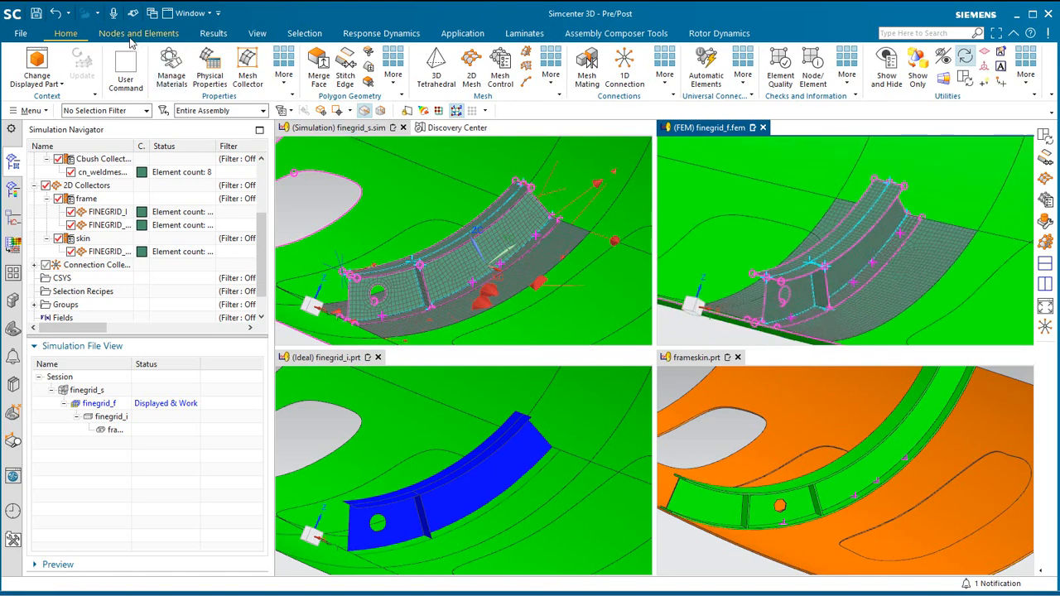
{"action": "left_click", "coordinate": [215, 34]}
{"action": "left_click", "coordinate": [149, 77]}
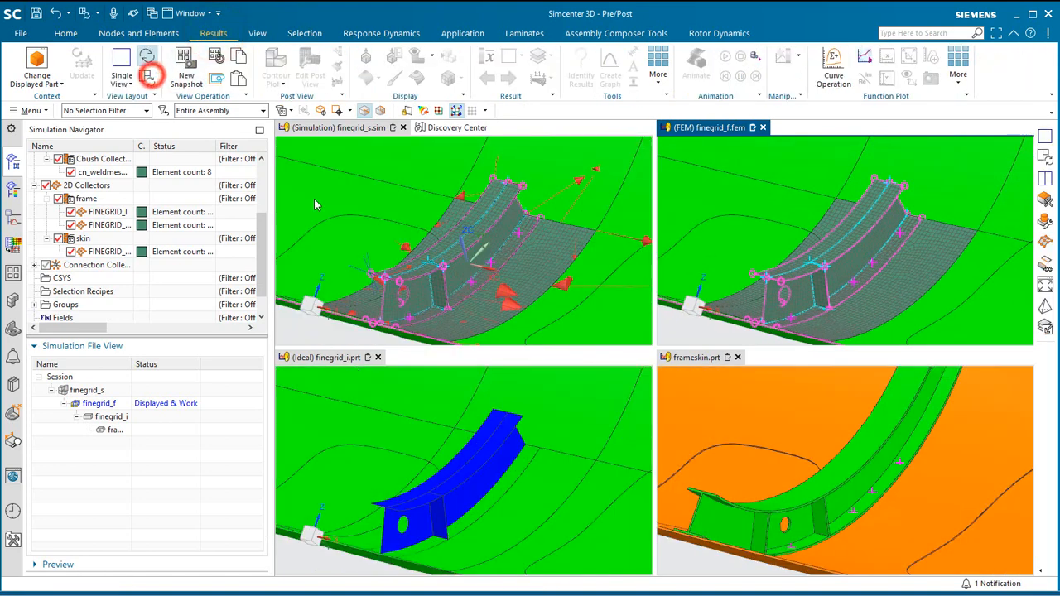
{"action": "middle_click_drag", "start_coordinate": [445, 269], "coordinate": [447, 272]}
{"action": "scroll", "coordinate": [468, 244], "scroll_direction": "up", "scroll_amount": 5}
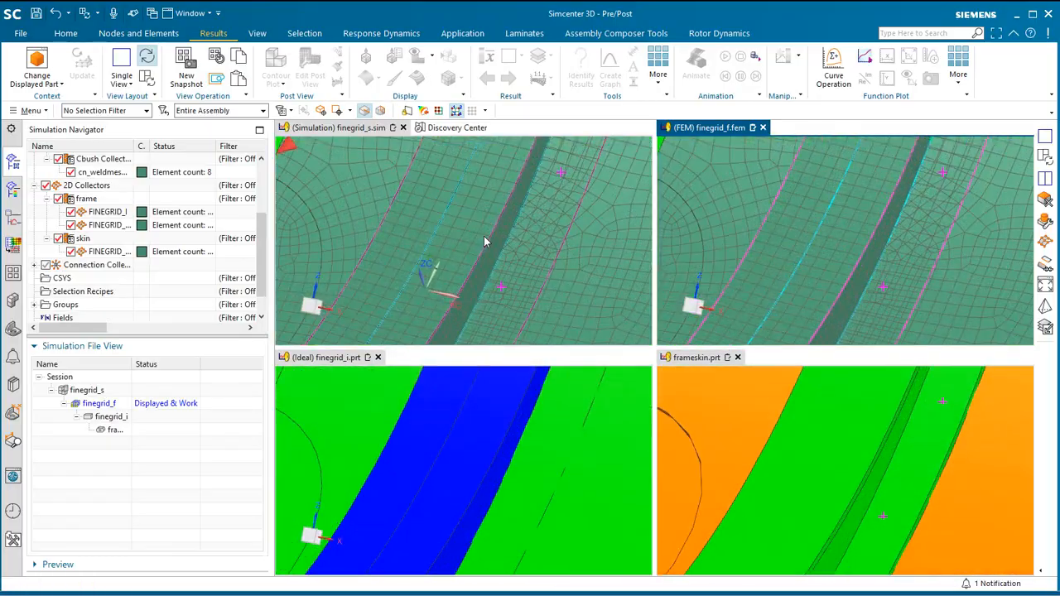